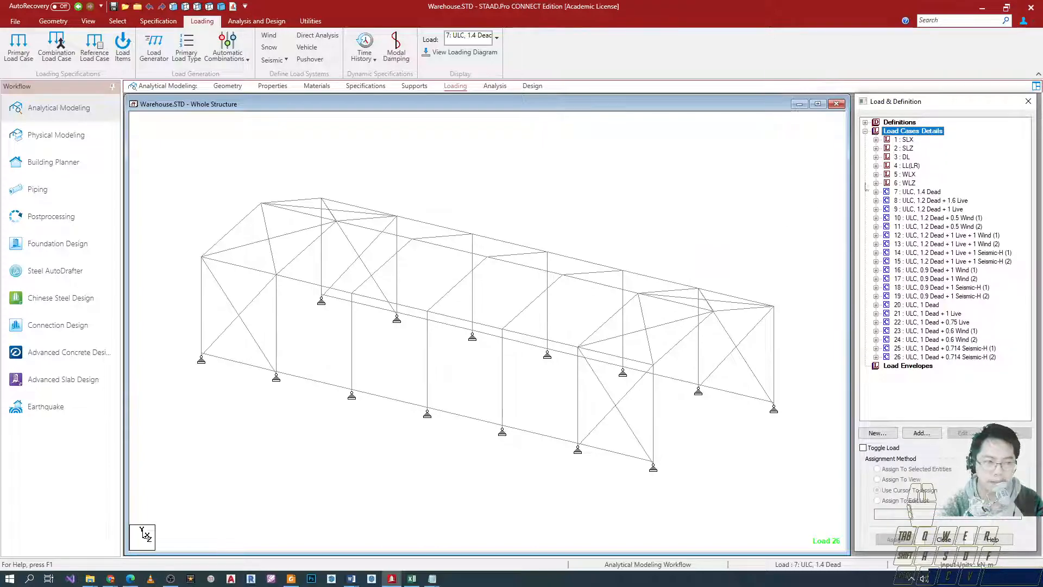
Step: Review load combinations 7 to 26 in the load case list and the available automatic combination commands
{"action": "left_click", "coordinate": [907, 192]}
{"action": "left_click", "coordinate": [924, 357]}
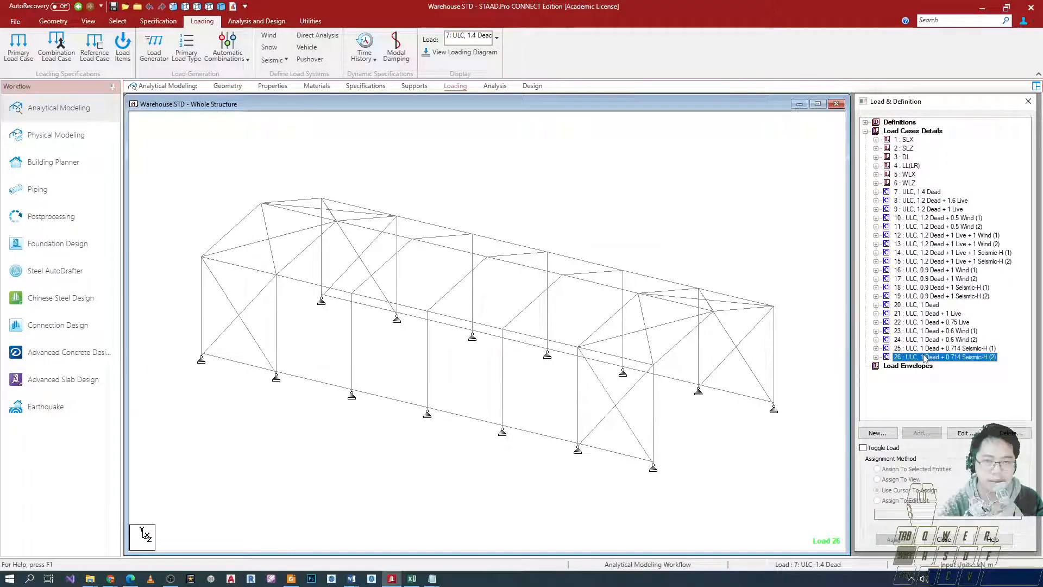
{"action": "left_click", "coordinate": [228, 46]}
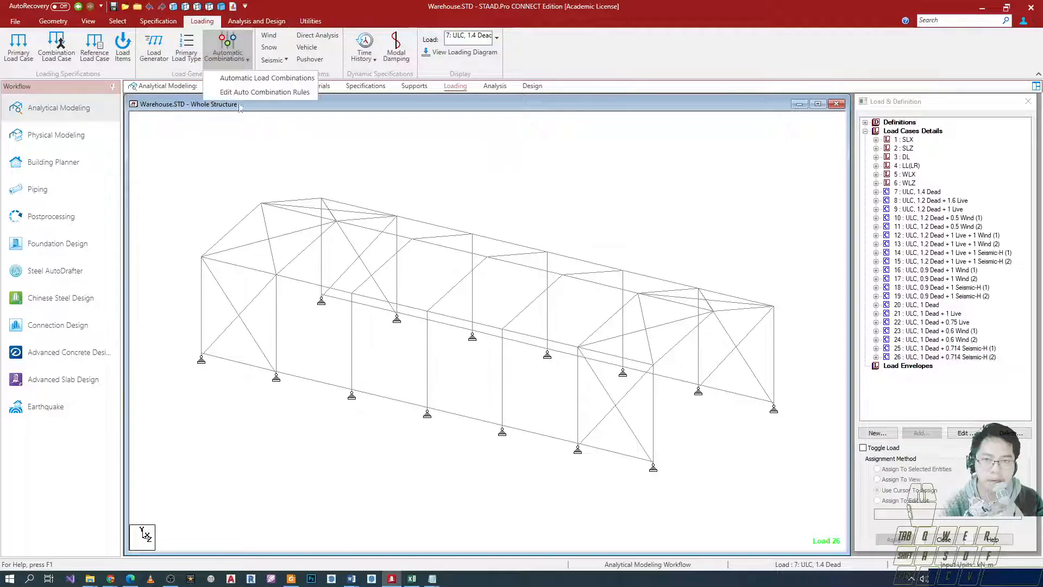
{"action": "mouse_move", "coordinate": [194, 80]}
{"action": "left_mouse_down"}
{"action": "mouse_move", "coordinate": [260, 103]}
{"action": "mouse_move", "coordinate": [353, 109]}
{"action": "left_mouse_up"}
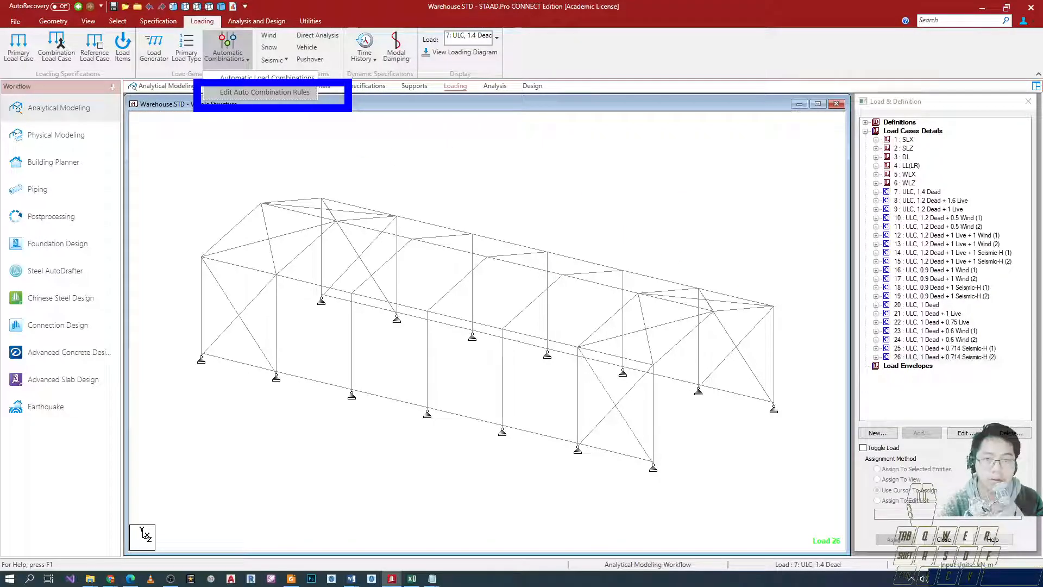
{"action": "mouse_move", "coordinate": [858, 181]}
{"action": "left_mouse_down", "text": "ctrl"}
{"action": "mouse_move", "coordinate": [933, 291]}
{"action": "mouse_move", "coordinate": [1035, 385]}
{"action": "left_mouse_up", "text": "ctrl"}
{"action": "key", "text": "Escape"}
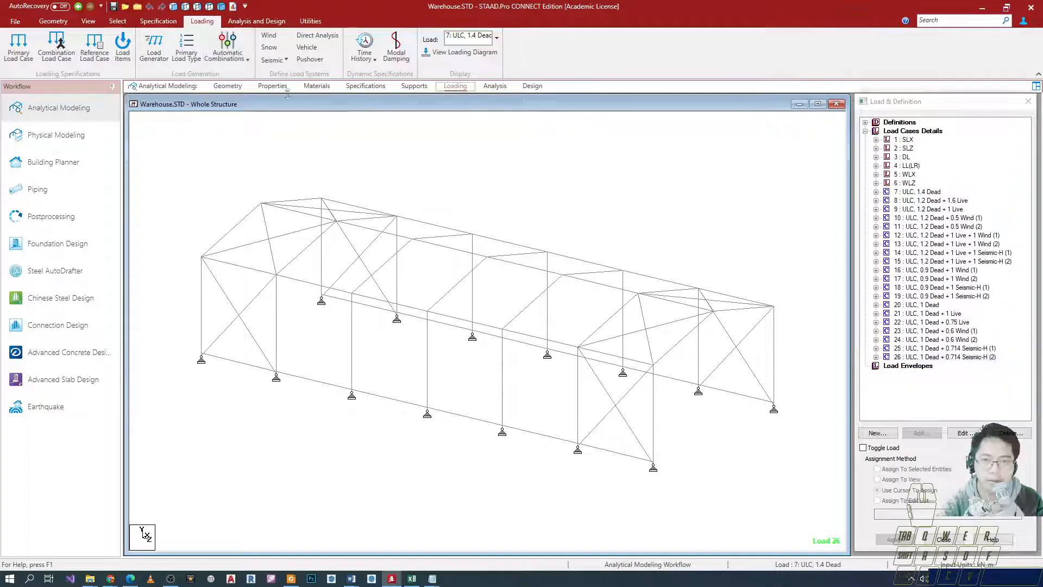
Step: Check the final Perform Analysis command in the analysis list and its print options, leaving them unmodified
{"action": "left_click", "coordinate": [257, 21]}
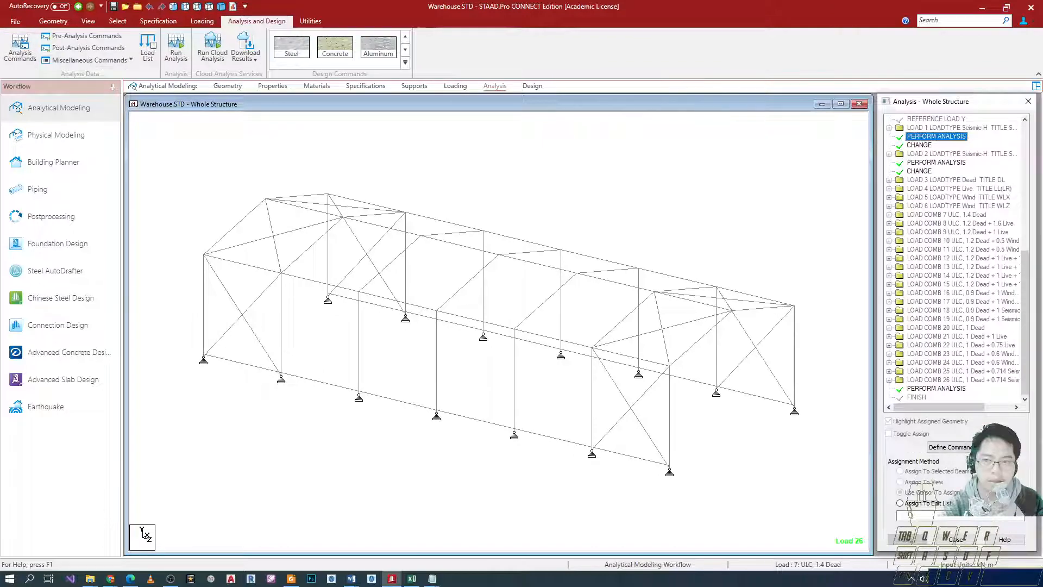
{"action": "left_click", "coordinate": [945, 392]}
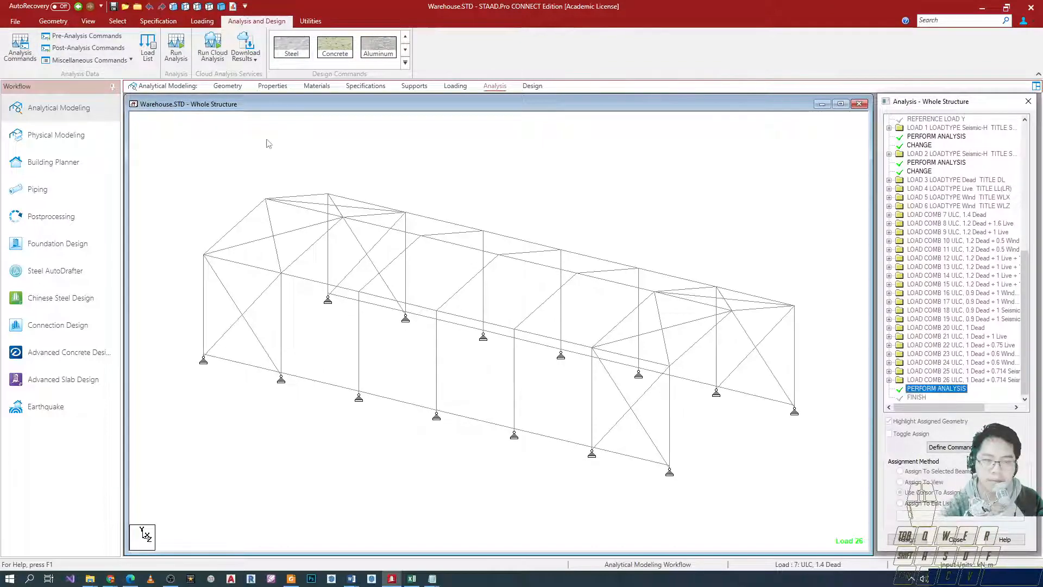
{"action": "left_click", "coordinate": [20, 48]}
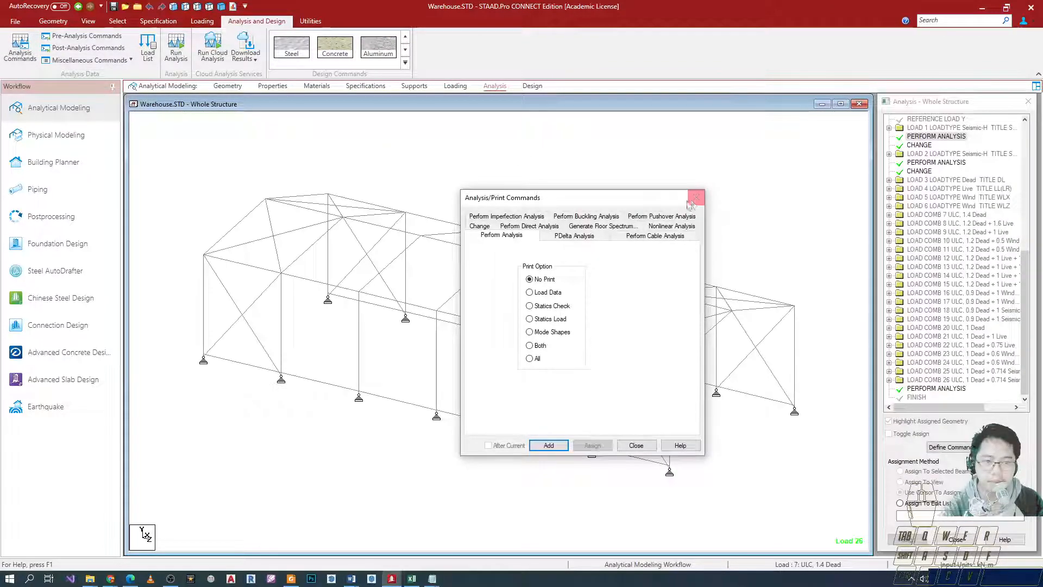
{"action": "left_click", "coordinate": [696, 198]}
{"action": "left_click_drag", "start_coordinate": [886, 370], "coordinate": [975, 394], "text": "ctrl"}
Step: Run the analysis of the warehouse model and open the output file when it finishes
{"action": "left_click", "coordinate": [177, 50]}
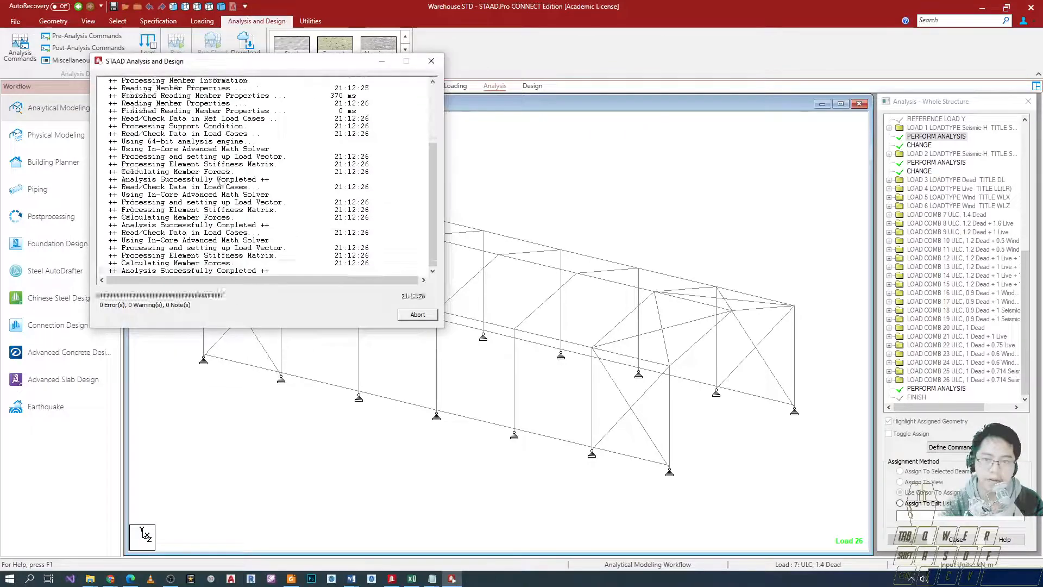
{"action": "left_click", "coordinate": [105, 294]}
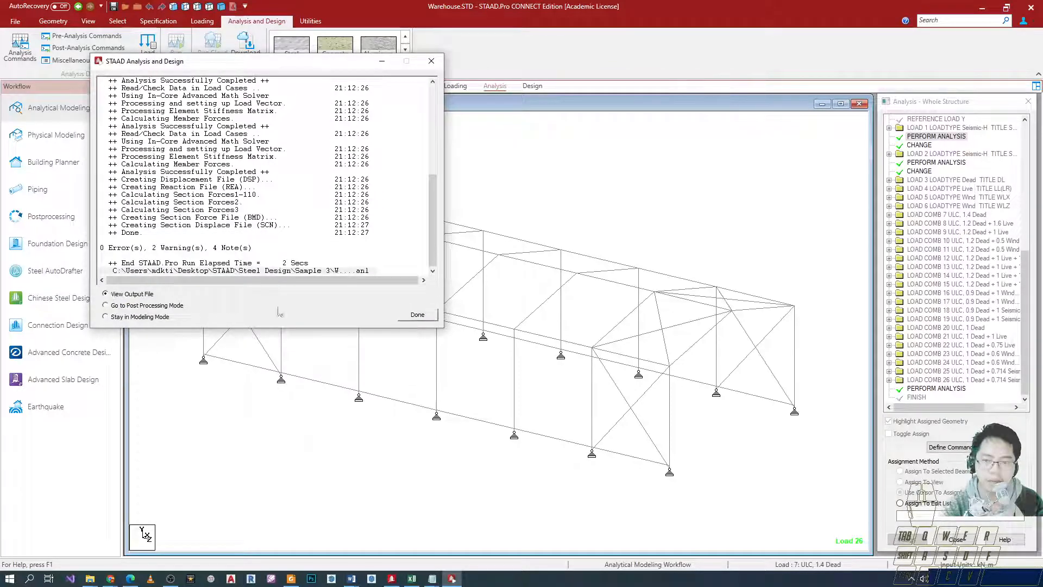
{"action": "left_click", "coordinate": [417, 314]}
Step: Find the X-direction UBC seismic results in the output file, maximizing the viewer for reading
{"action": "scroll", "coordinate": [483, 326], "scroll_direction": "down", "scroll_amount": 15}
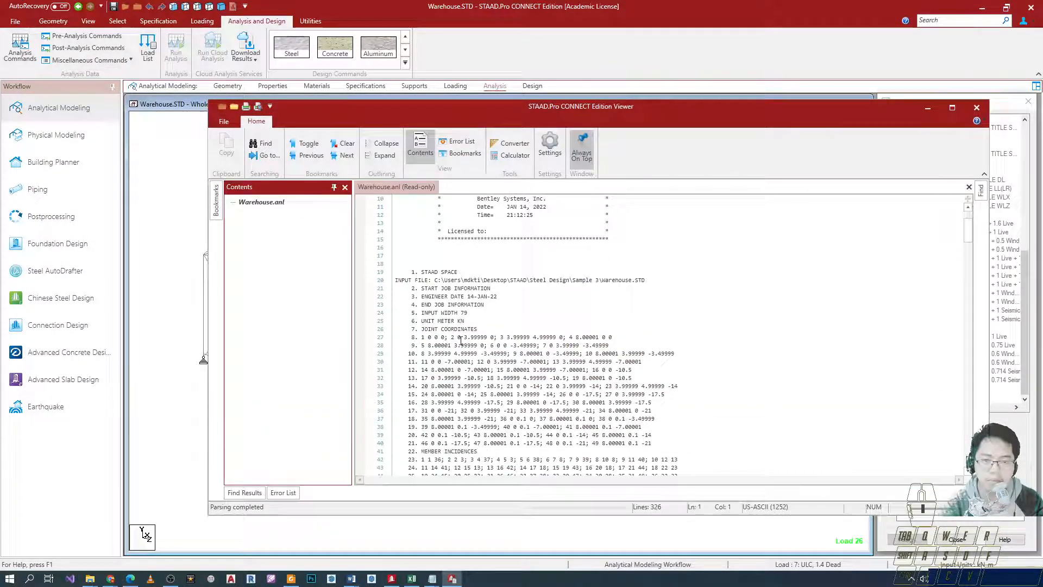
{"action": "scroll", "coordinate": [494, 342], "scroll_direction": "down", "scroll_amount": 20}
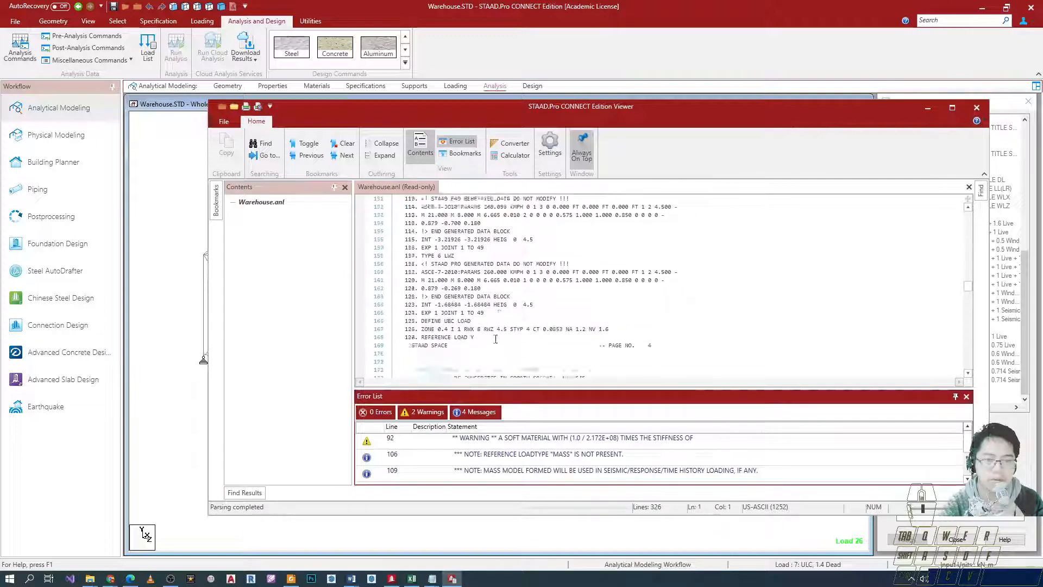
{"action": "scroll", "coordinate": [450, 297], "scroll_direction": "down", "scroll_amount": 4}
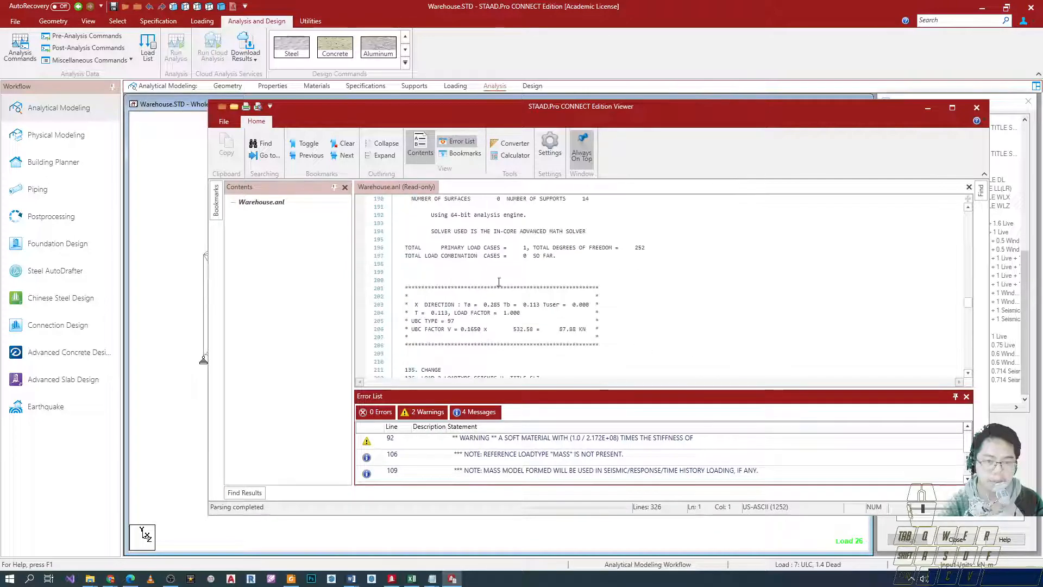
{"action": "double_click", "coordinate": [377, 107]}
{"action": "left_click_drag", "start_coordinate": [188, 187], "coordinate": [413, 246]}
Step: Compare the X- and Z-direction UBC seismic results in the output file and close the viewer
{"action": "scroll", "coordinate": [318, 271], "scroll_direction": "down", "scroll_amount": 2}
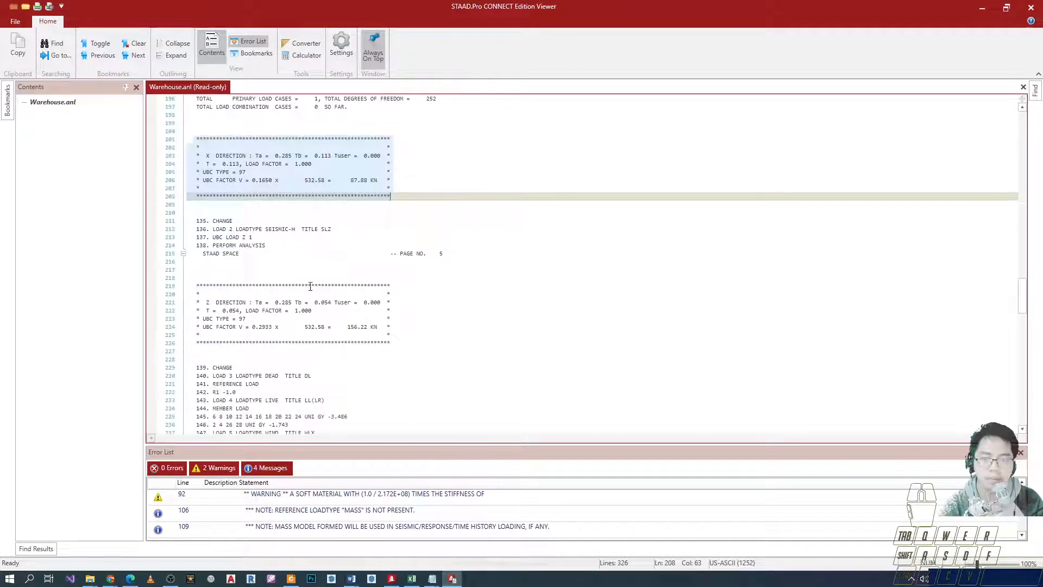
{"action": "left_click_drag", "start_coordinate": [206, 280], "coordinate": [431, 339], "text": "ctrl"}
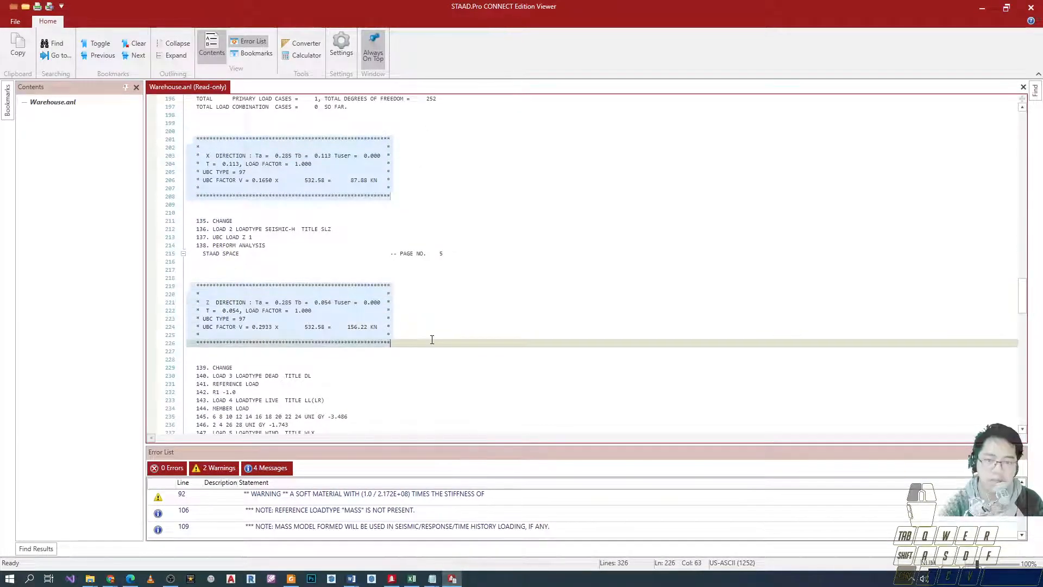
{"action": "left_click", "coordinate": [213, 162]}
{"action": "left_click_drag", "start_coordinate": [195, 138], "coordinate": [390, 197]}
{"action": "left_click_drag", "start_coordinate": [206, 285], "coordinate": [392, 340], "text": "ctrl"}
{"action": "scroll", "coordinate": [342, 295], "scroll_direction": "up", "scroll_amount": 4}
{"action": "scroll", "coordinate": [188, 209], "scroll_direction": "up", "scroll_amount": 3}
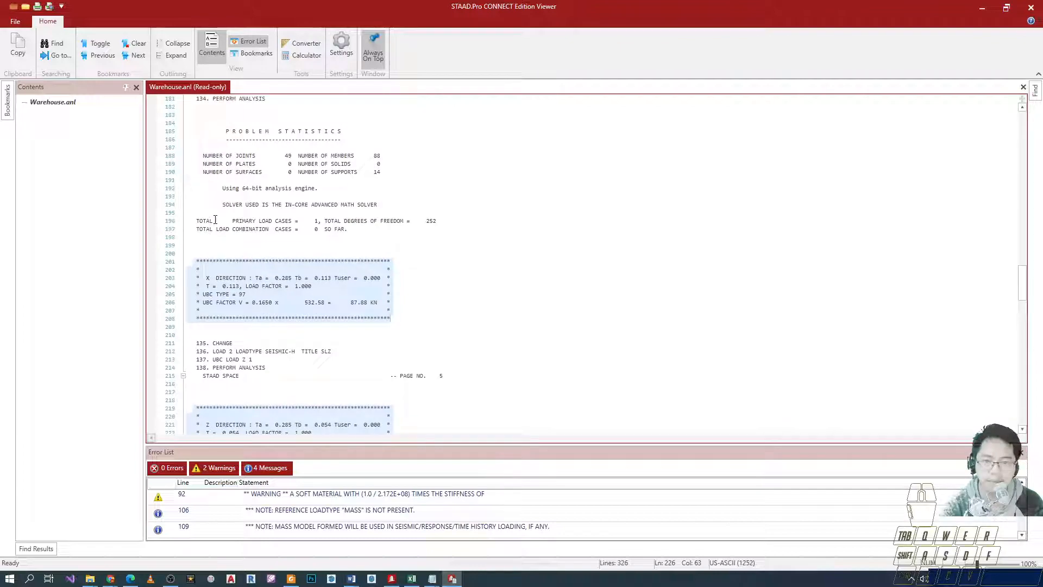
{"action": "scroll", "coordinate": [327, 211], "scroll_direction": "down", "scroll_amount": 5}
{"action": "left_click", "coordinate": [327, 211]}
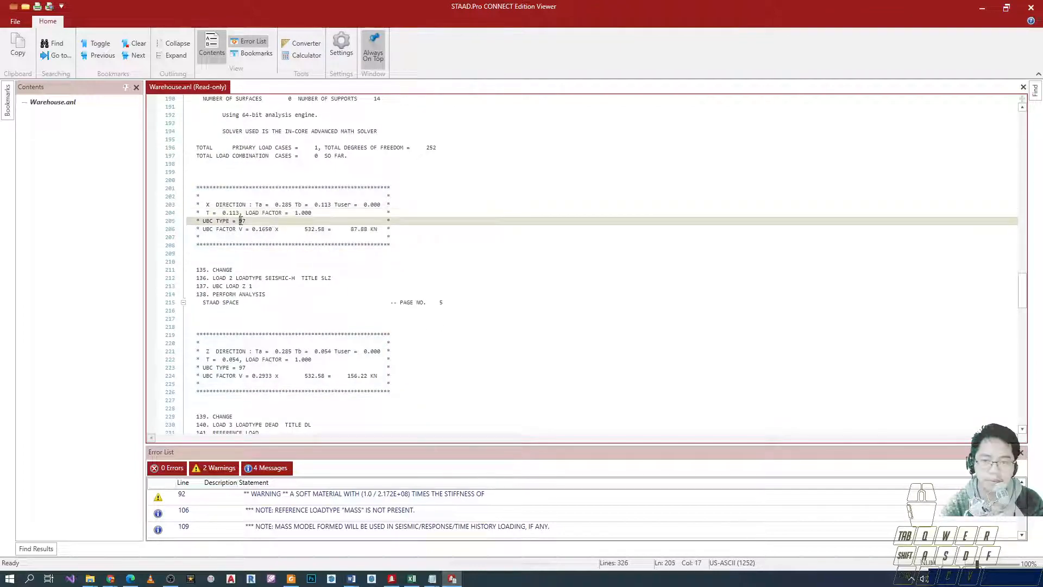
{"action": "left_click", "coordinate": [1031, 7]}
{"action": "left_click", "coordinate": [419, 309]}
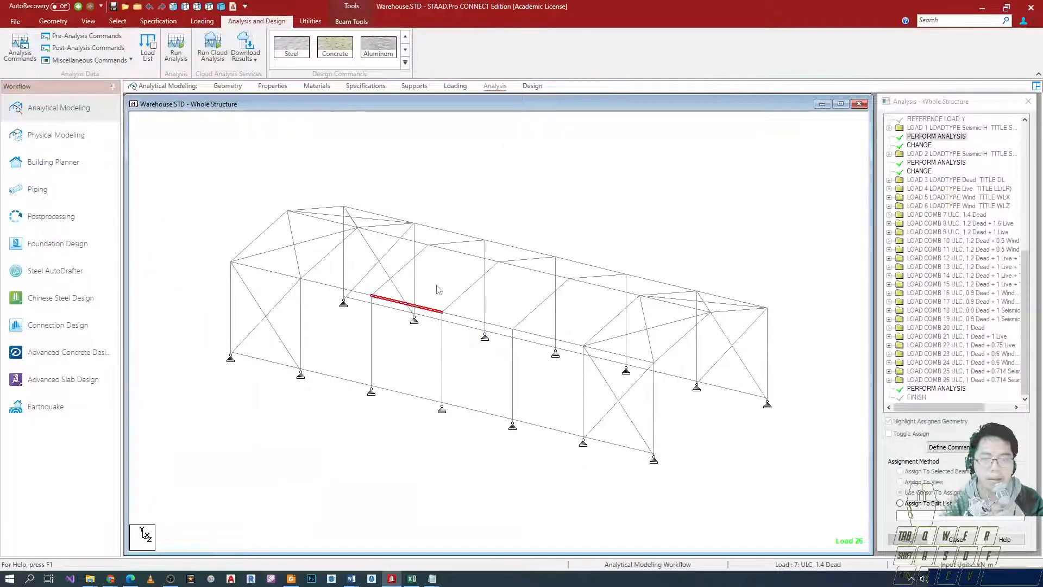
Step: Switch to NSCP-2015.pdf in Foxit Reader and go to section 208.6.4 Drift
{"action": "key", "text": "alt+Tab"}
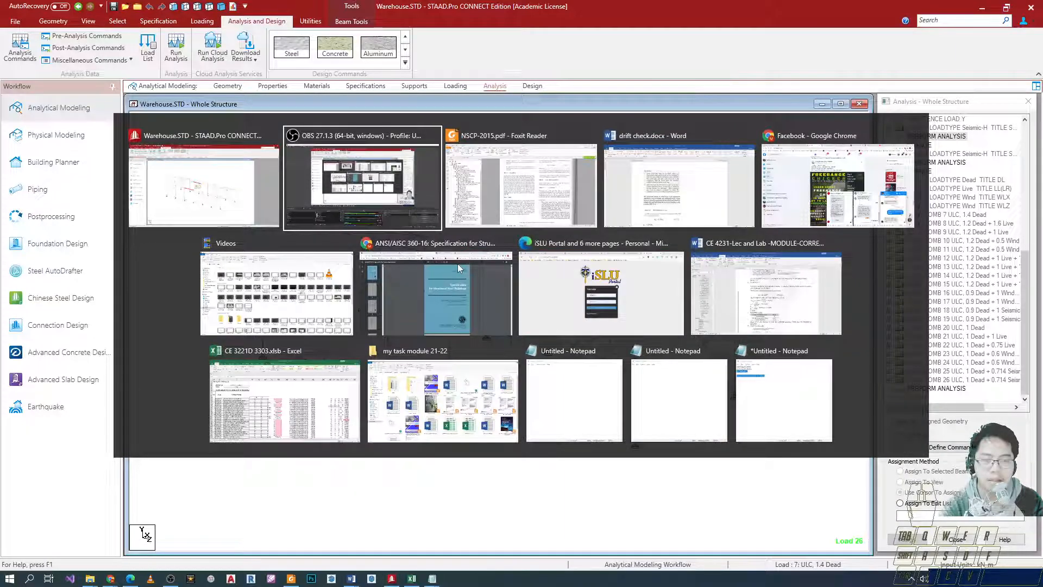
{"action": "key", "text": "alt+Tab"}
{"action": "scroll", "coordinate": [173, 454], "scroll_direction": "down", "scroll_amount": 2}
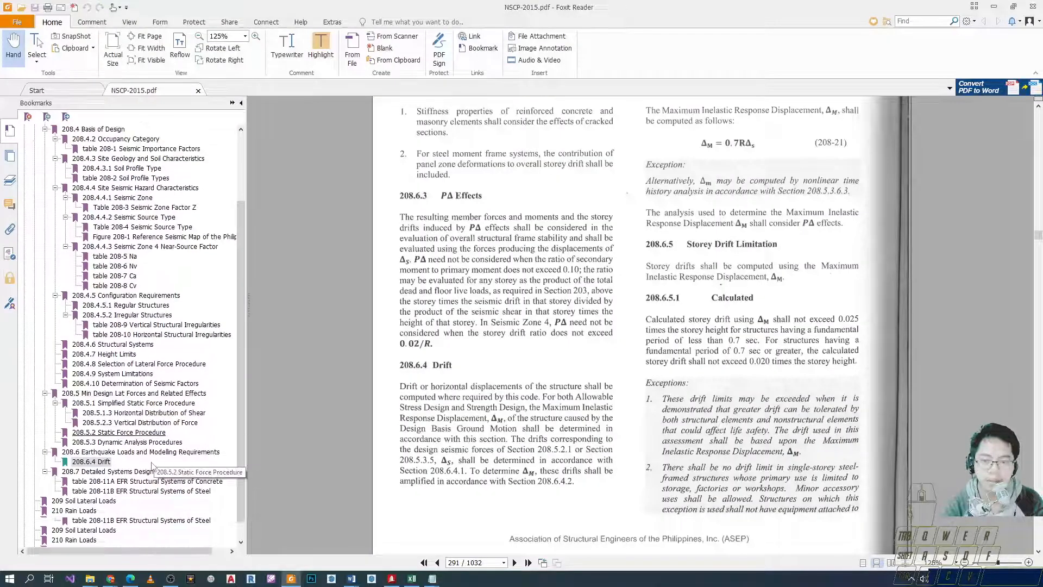
{"action": "left_click", "coordinate": [91, 442]}
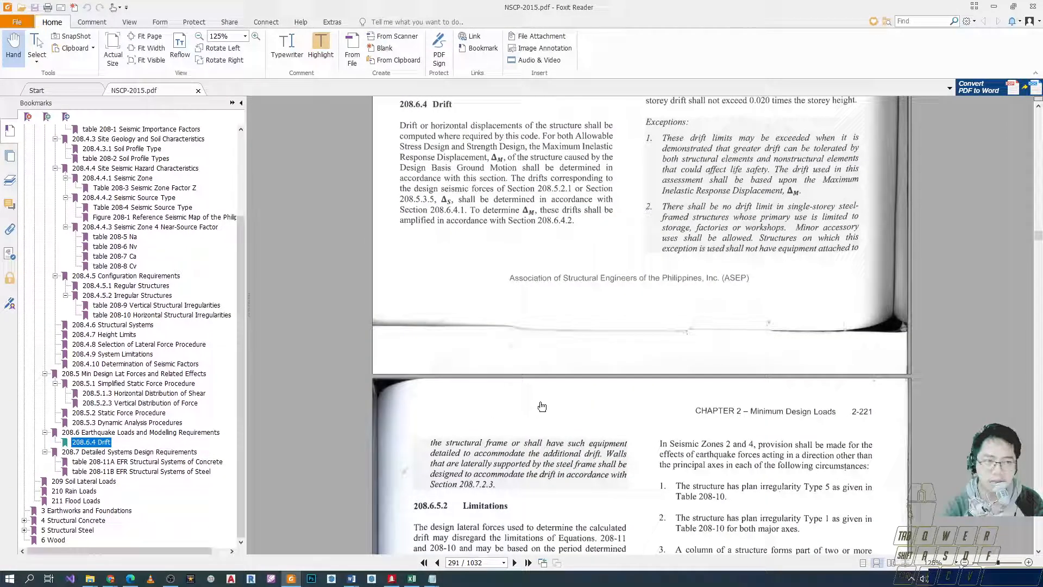
{"action": "key", "text": "alt+Tab"}
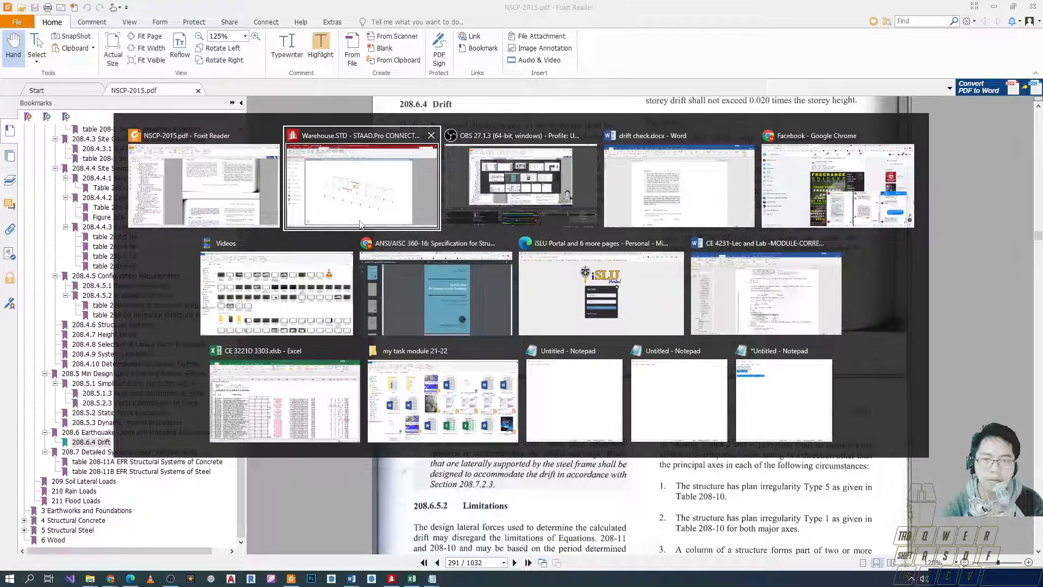
{"action": "scroll", "coordinate": [437, 315], "scroll_direction": "down", "scroll_amount": 6}
{"action": "scroll", "coordinate": [448, 372], "scroll_direction": "up", "scroll_amount": 5}
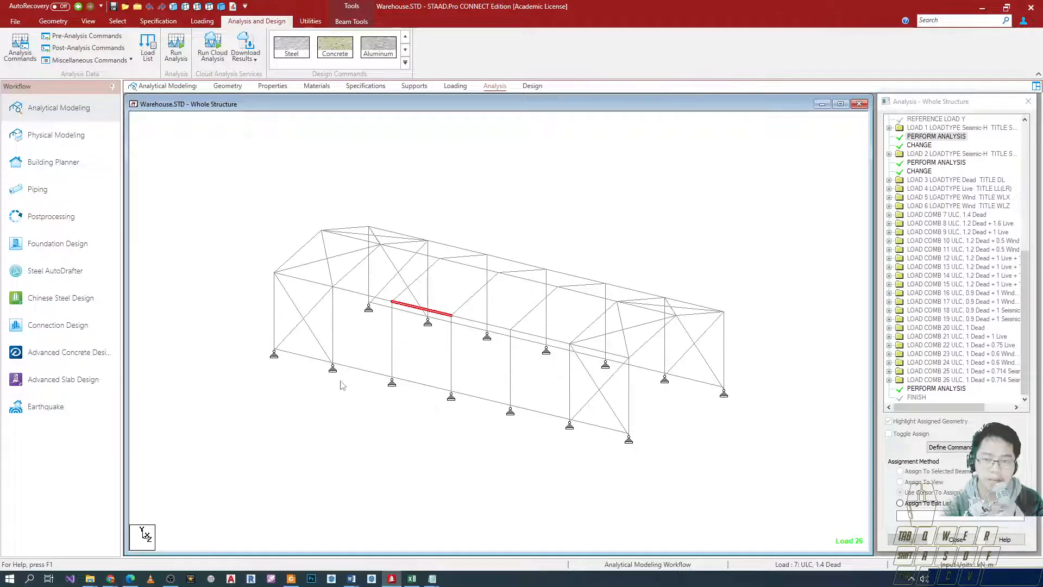
{"action": "scroll", "coordinate": [324, 373], "scroll_direction": "up", "scroll_amount": 2}
{"action": "scroll", "coordinate": [322, 373], "scroll_direction": "up", "scroll_amount": 2}
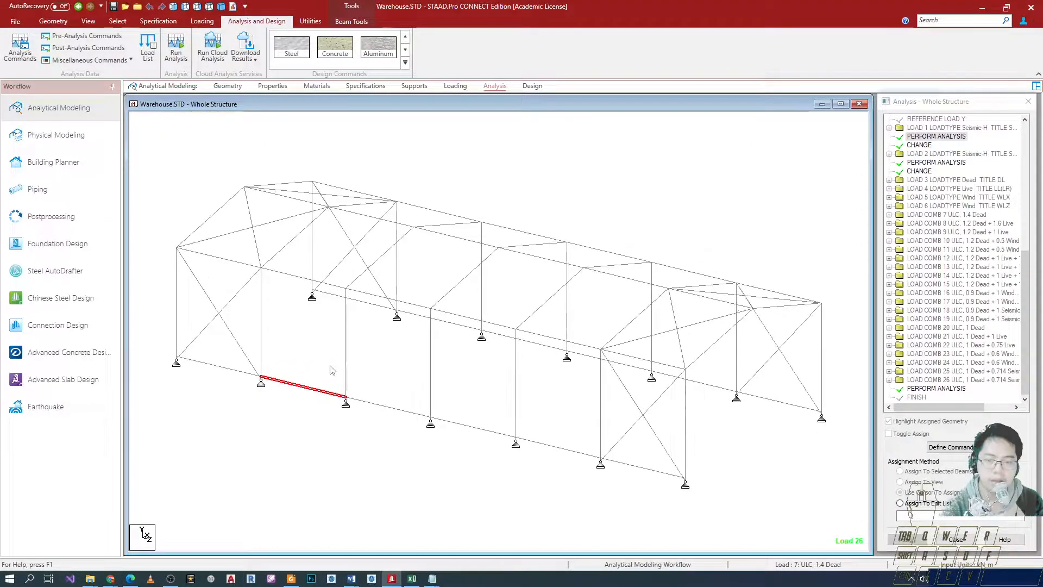
{"action": "scroll", "coordinate": [329, 372], "scroll_direction": "down", "scroll_amount": 2}
{"action": "key", "text": "alt+Tab"}
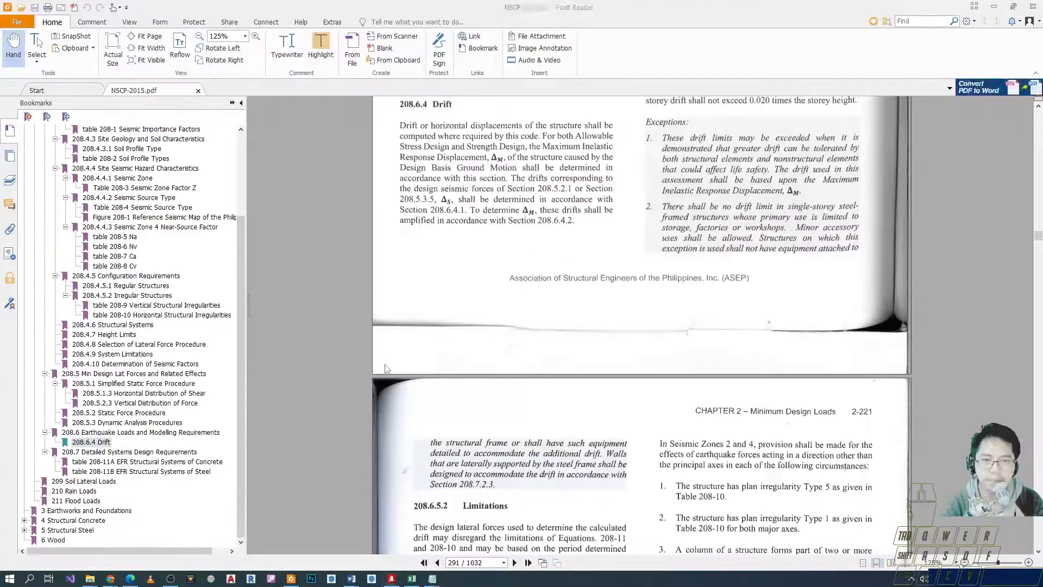
Step: Examine the requirements of section 208.6.4 Drift in the NSCP-2015 document
{"action": "scroll", "coordinate": [435, 312], "scroll_direction": "up", "scroll_amount": 4}
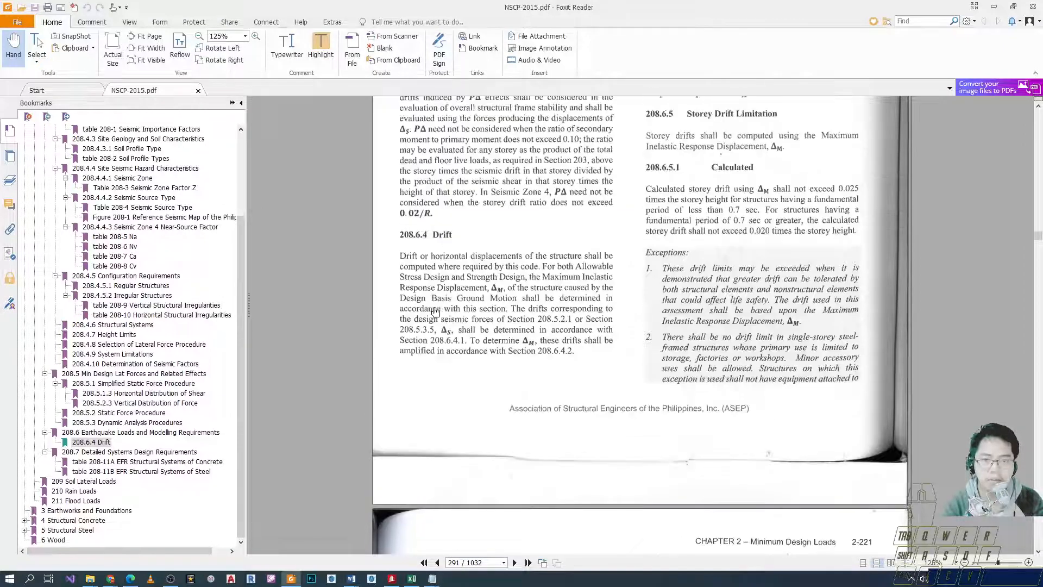
{"action": "left_click", "coordinate": [126, 432]}
{"action": "left_click", "coordinate": [91, 442]}
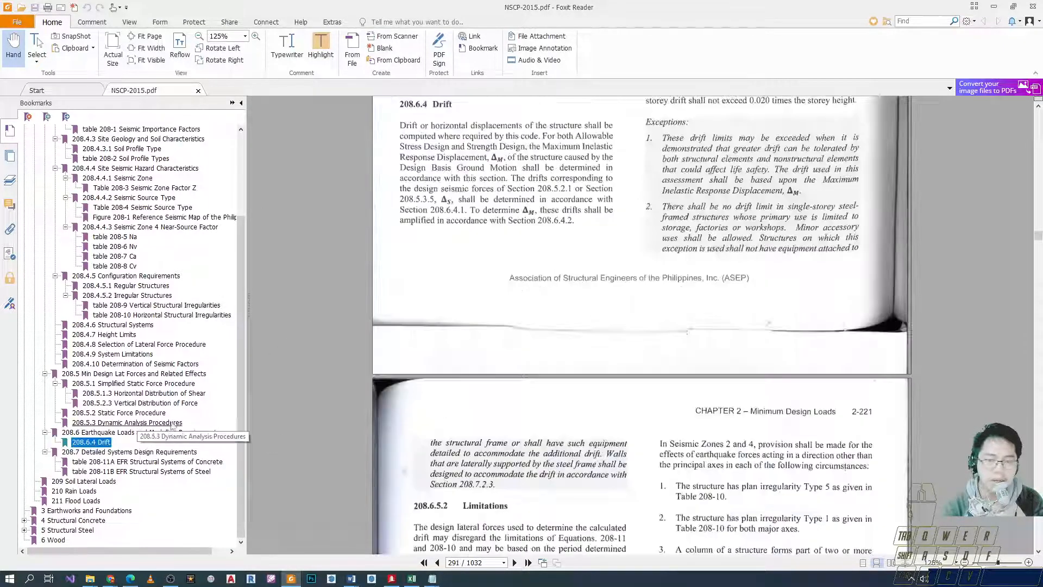
{"action": "scroll", "coordinate": [530, 212], "scroll_direction": "up", "scroll_amount": 1}
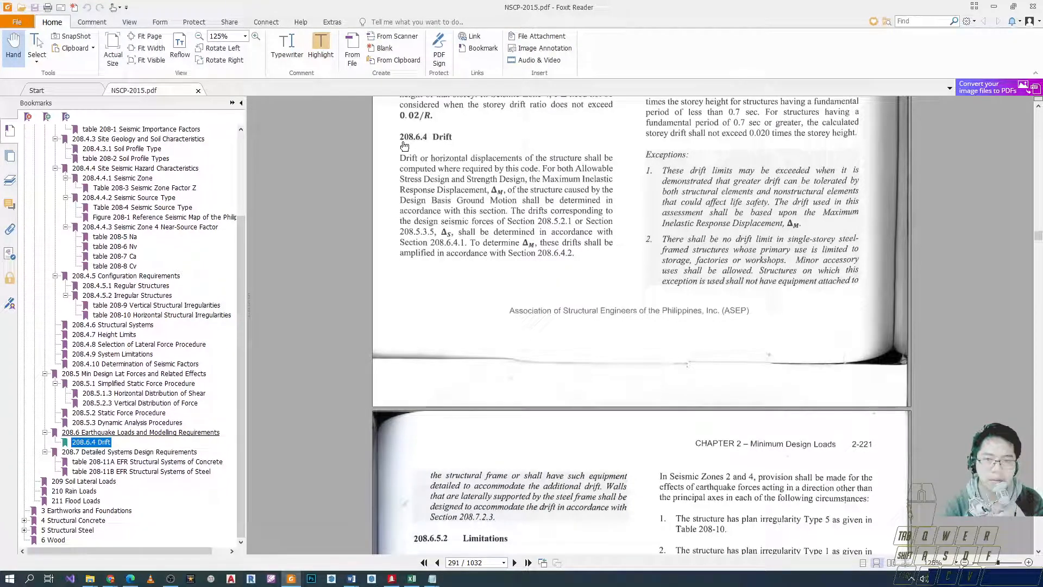
{"action": "left_click_drag", "start_coordinate": [385, 141], "coordinate": [503, 112]}
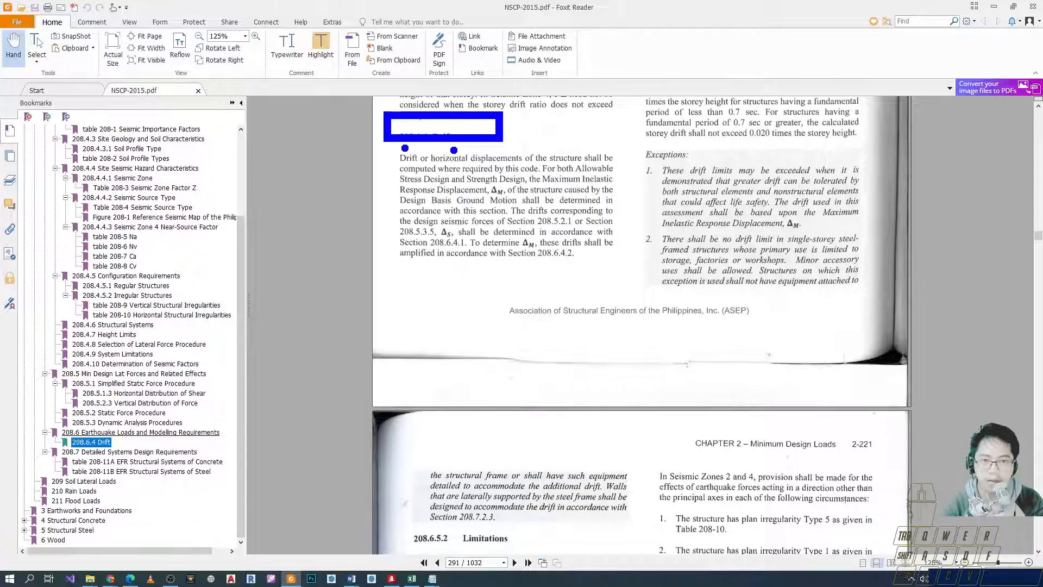
{"action": "key", "text": "Escape"}
{"action": "key", "text": "ctrl+2"}
{"action": "left_click_drag", "start_coordinate": [389, 128], "coordinate": [464, 151], "text": "ctrl"}
{"action": "key", "text": "Escape"}
Step: Examine section 208.6.4.1 Determination of ΔS in the NSCP-2015 document, including its reference to the load combinations of Section 203.3
{"action": "scroll", "coordinate": [512, 246], "scroll_direction": "up", "scroll_amount": 1}
{"action": "scroll", "coordinate": [512, 248], "scroll_direction": "up", "scroll_amount": 5}
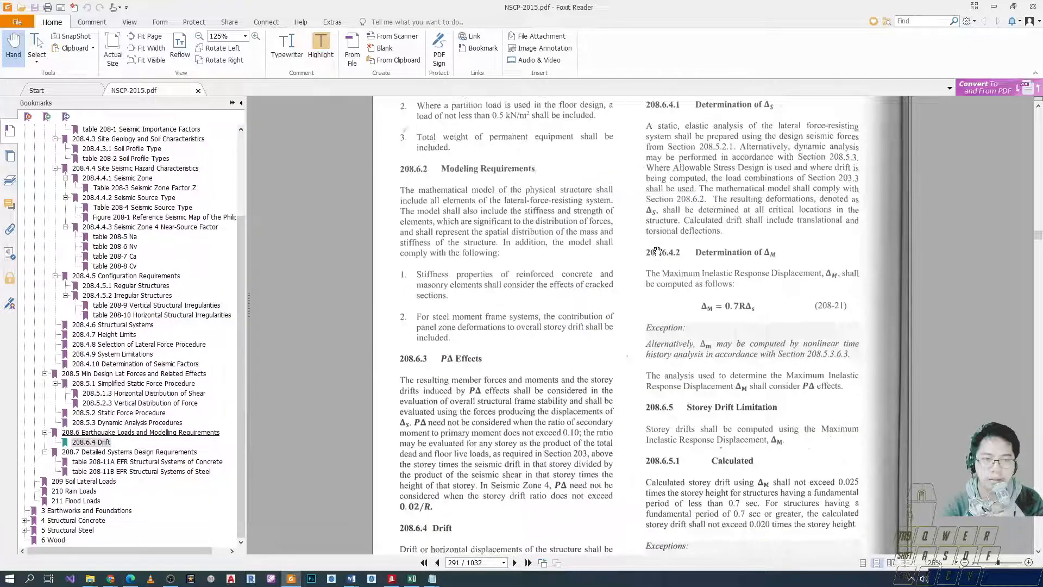
{"action": "key", "text": "alt+Tab"}
{"action": "key", "text": "Tab"}
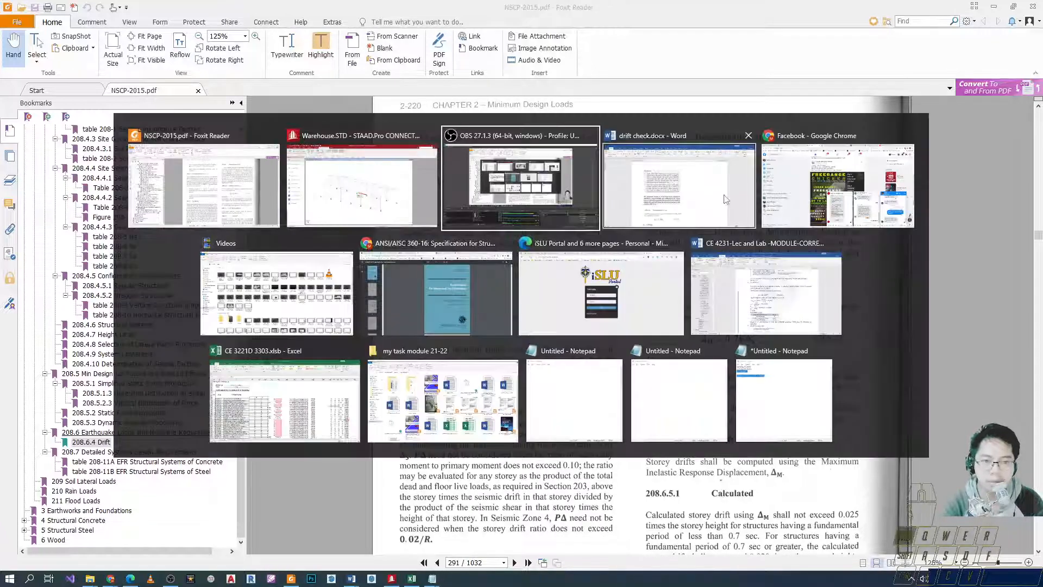
{"action": "key", "text": "alt+Tab"}
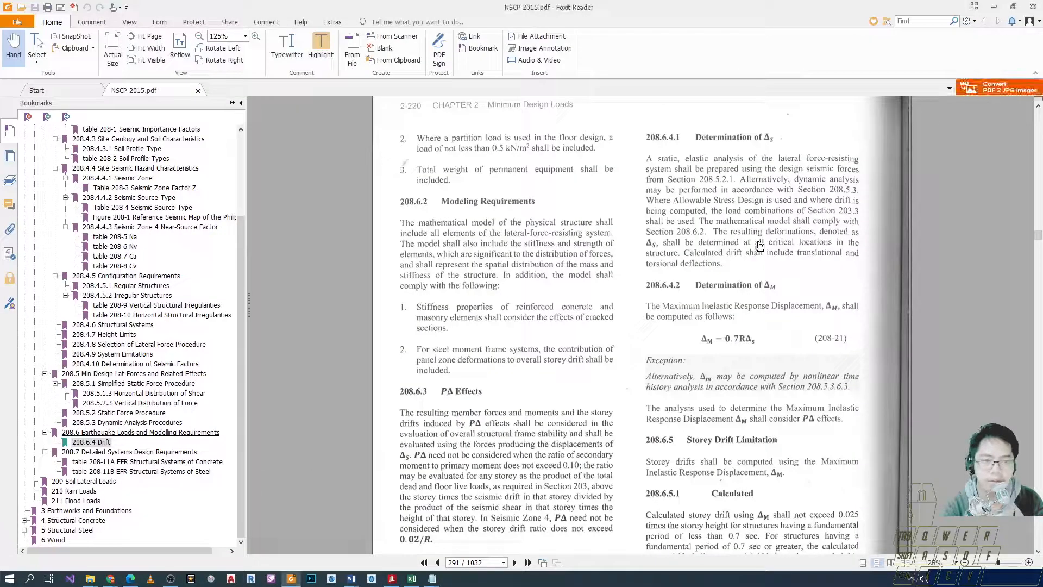
{"action": "left_click_drag", "start_coordinate": [634, 118], "coordinate": [884, 277]}
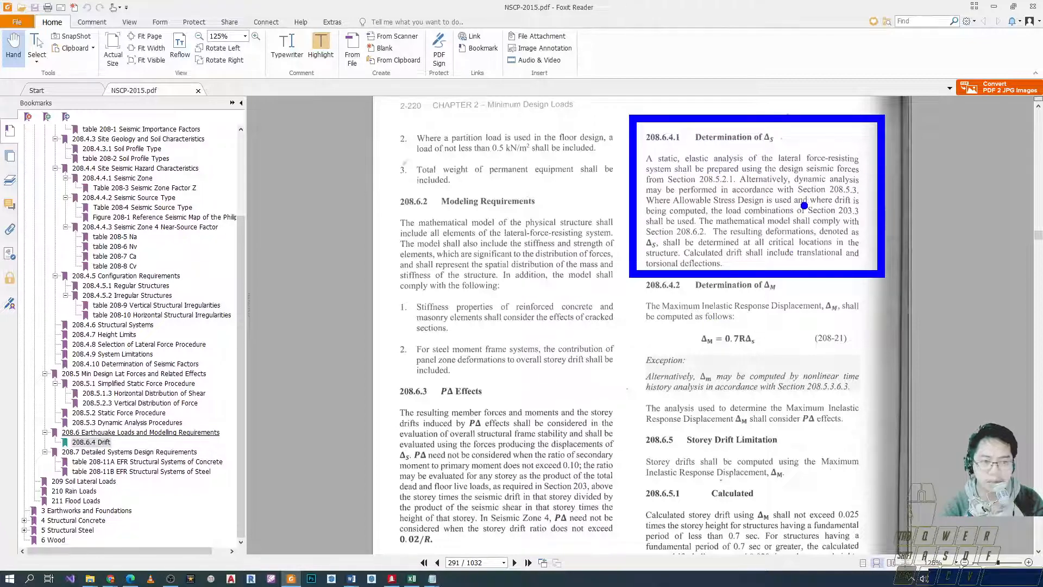
{"action": "mouse_move", "coordinate": [800, 197]}
{"action": "left_mouse_down"}
{"action": "mouse_move", "coordinate": [838, 222]}
{"action": "mouse_move", "coordinate": [875, 230]}
{"action": "left_mouse_up"}
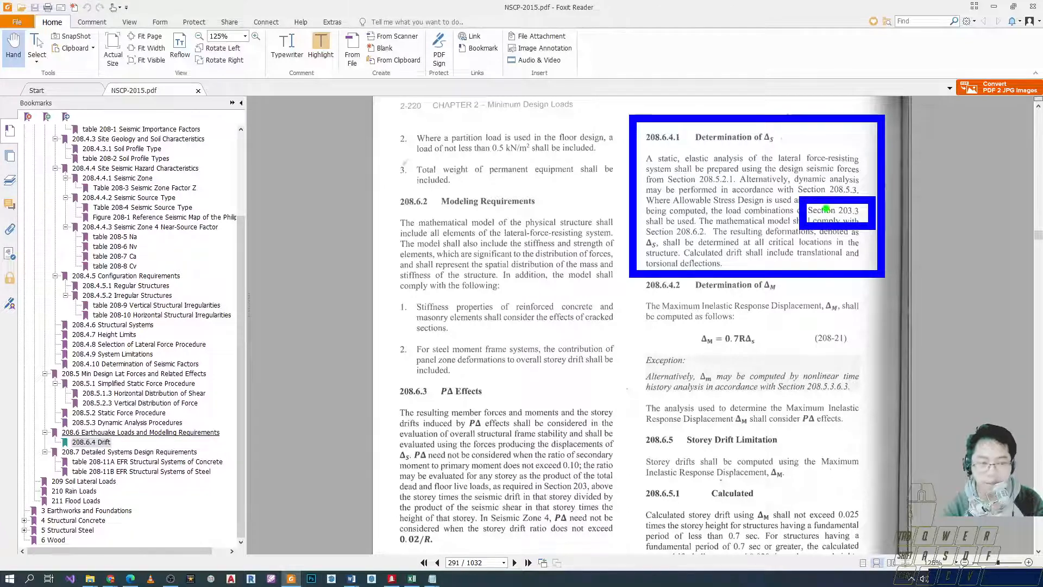
{"action": "key", "text": "ctrl+z"}
{"action": "left_click_drag", "start_coordinate": [802, 196], "coordinate": [866, 220], "text": "ctrl"}
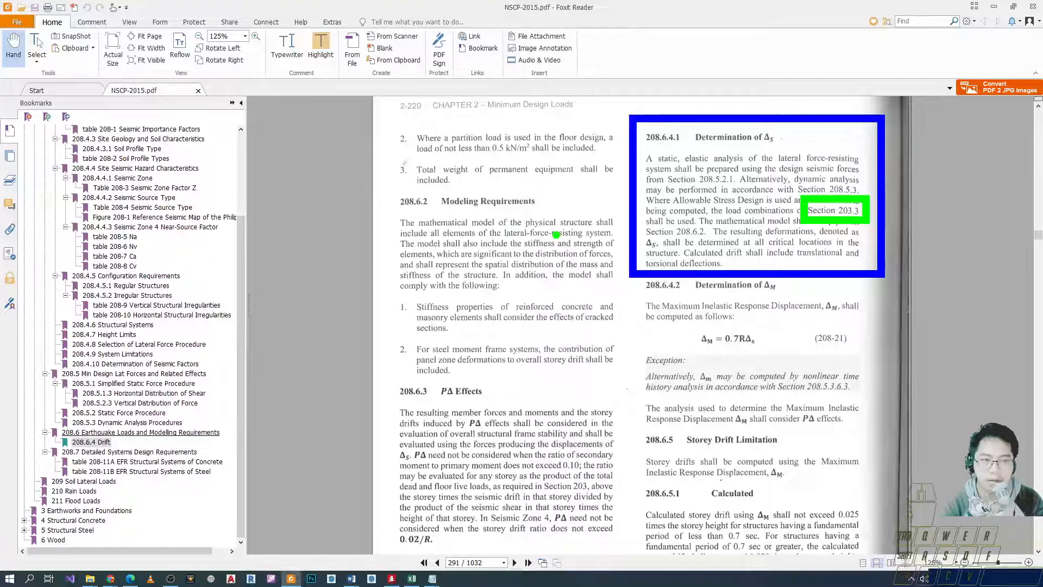
{"action": "key", "text": "Escape"}
Step: Go to section 203.3 Load Combinations using SD or LRFD in the NSCP-2015 document
{"action": "scroll", "coordinate": [112, 217], "scroll_direction": "up", "scroll_amount": 5}
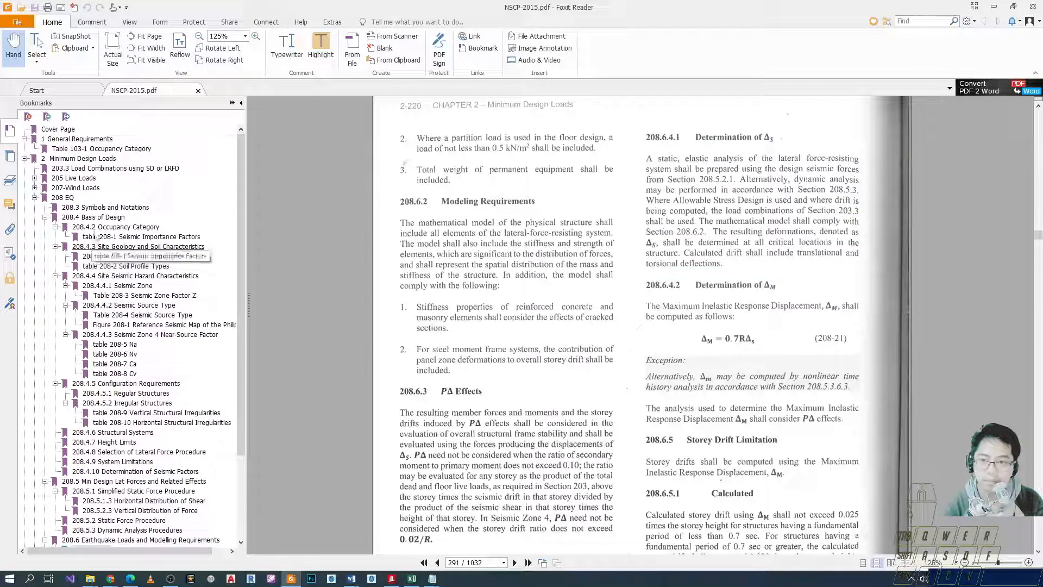
{"action": "left_click", "coordinate": [109, 208]}
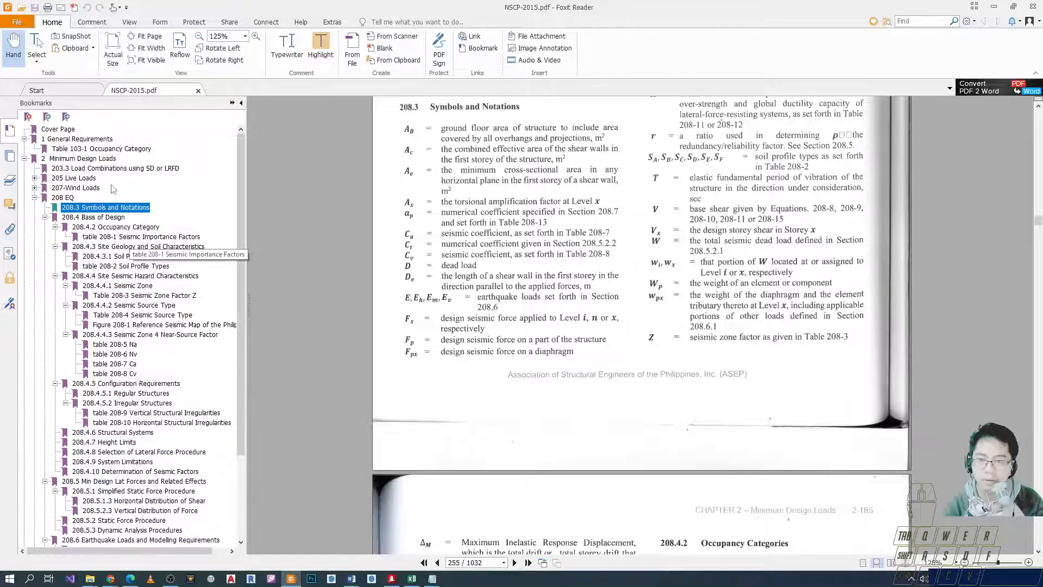
{"action": "left_click", "coordinate": [121, 169]}
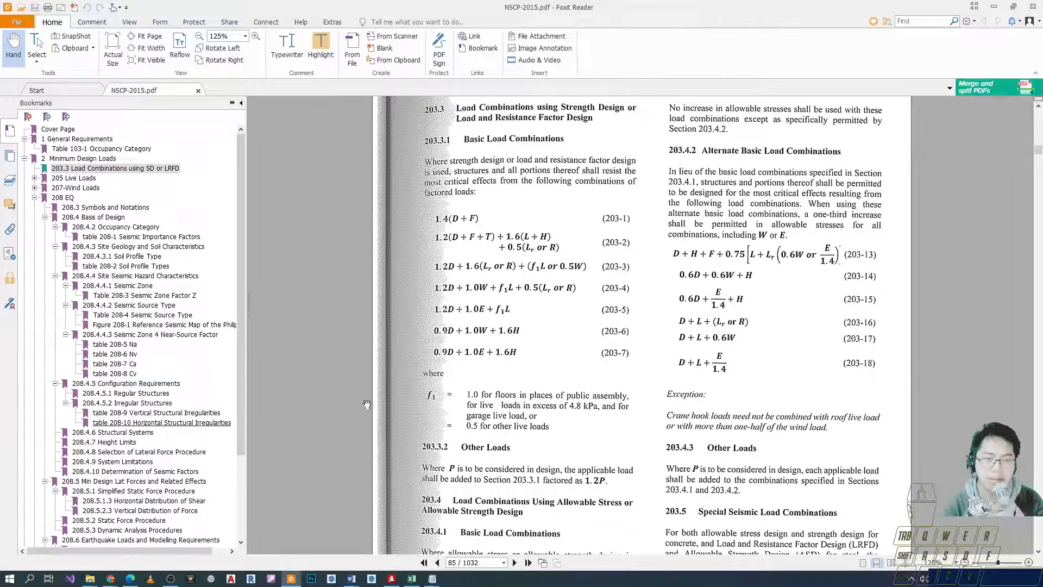
Step: Return to section 208.6.4 Drift and bring the storey drift limitation text into view
{"action": "scroll", "coordinate": [215, 429], "scroll_direction": "down", "scroll_amount": 2}
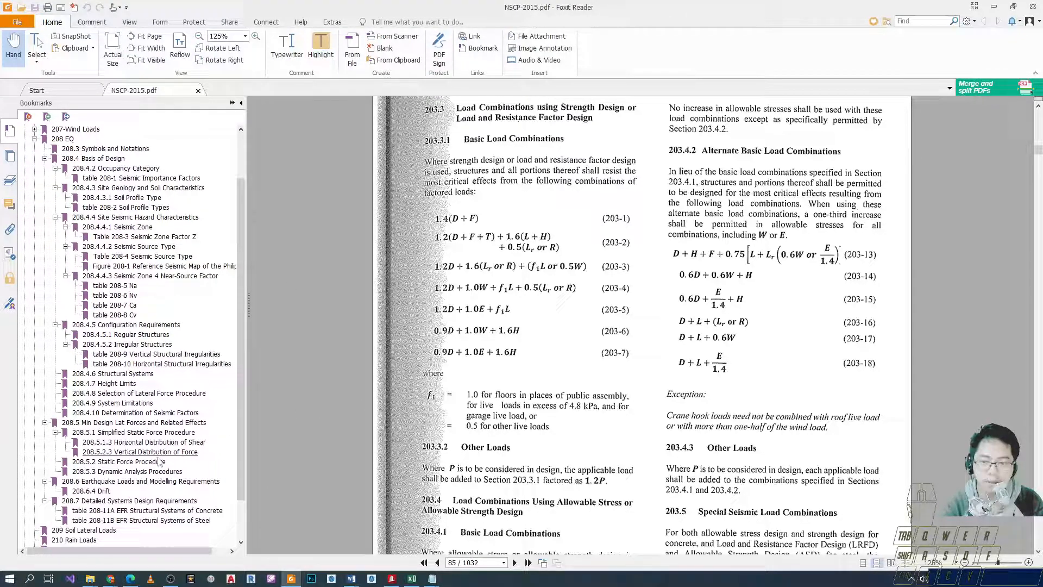
{"action": "left_click", "coordinate": [91, 490]}
{"action": "scroll", "coordinate": [707, 241], "scroll_direction": "up", "scroll_amount": 3}
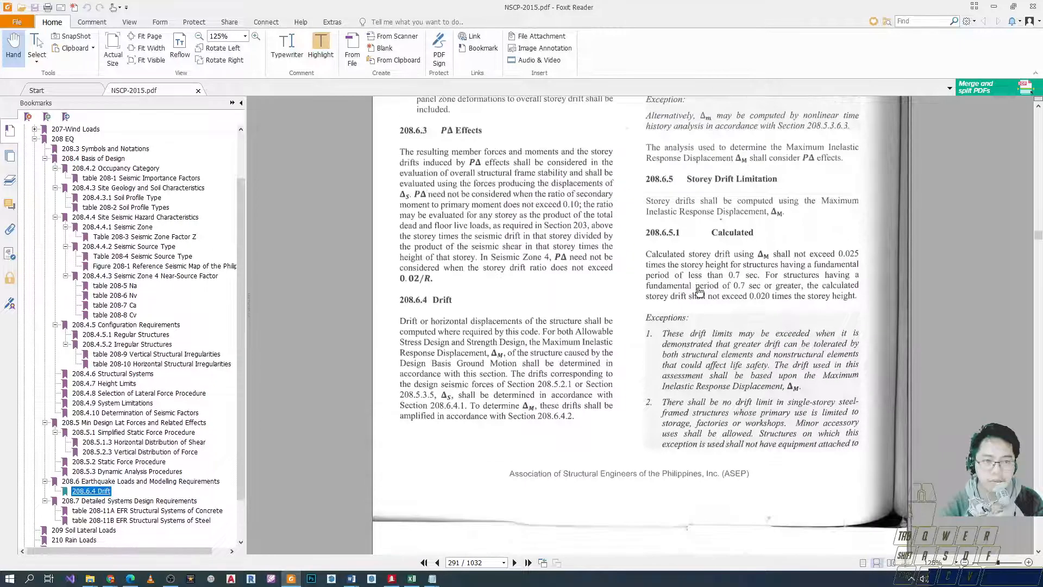
Step: Switch to drift check.docx in Word and look over the excerpt listing the drift limit exceptions
{"action": "key", "text": "alt+Tab"}
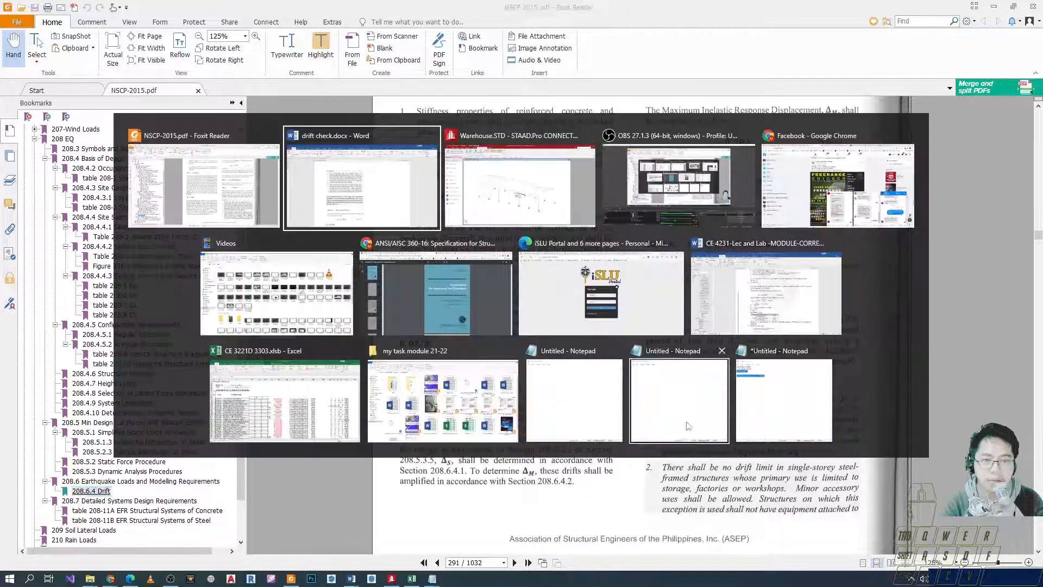
{"action": "mouse_move", "coordinate": [269, 164]}
{"action": "left_mouse_down"}
{"action": "mouse_move", "coordinate": [372, 256]}
{"action": "mouse_move", "coordinate": [540, 278]}
{"action": "mouse_move", "coordinate": [536, 343]}
{"action": "left_mouse_up"}
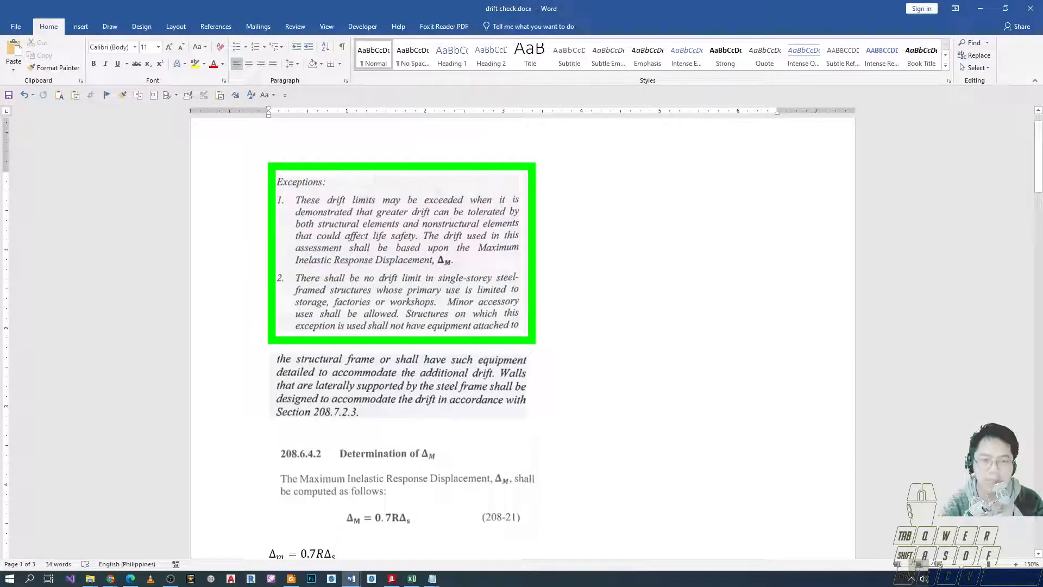
{"action": "key", "text": "Escape"}
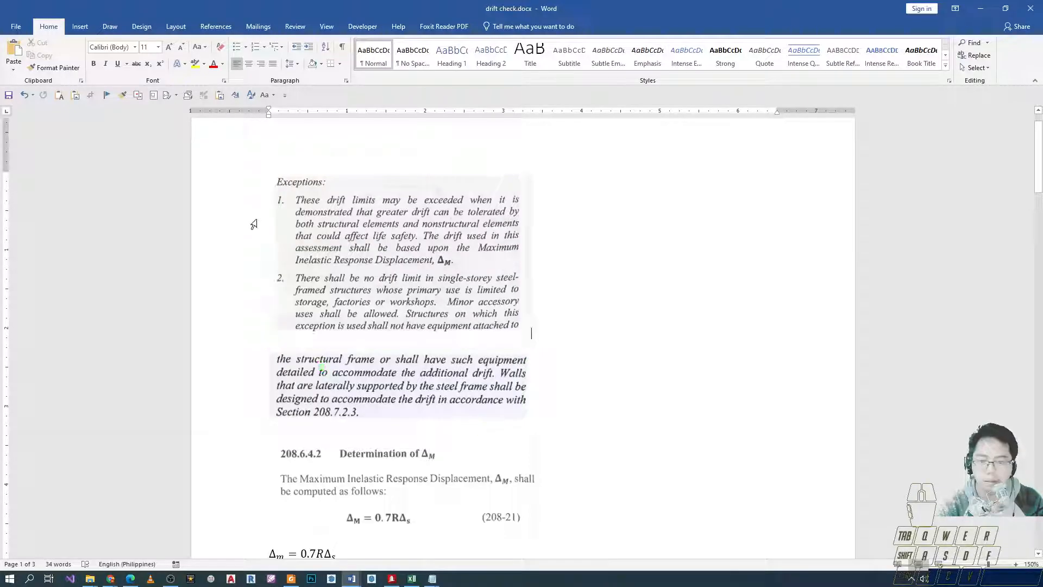
Step: Indent the picture containing the rest of exception 2 and shrink it to align with the exceptions picture above
{"action": "left_click", "coordinate": [286, 375]}
{"action": "left_click", "coordinate": [256, 382]}
{"action": "left_click", "coordinate": [264, 387]}
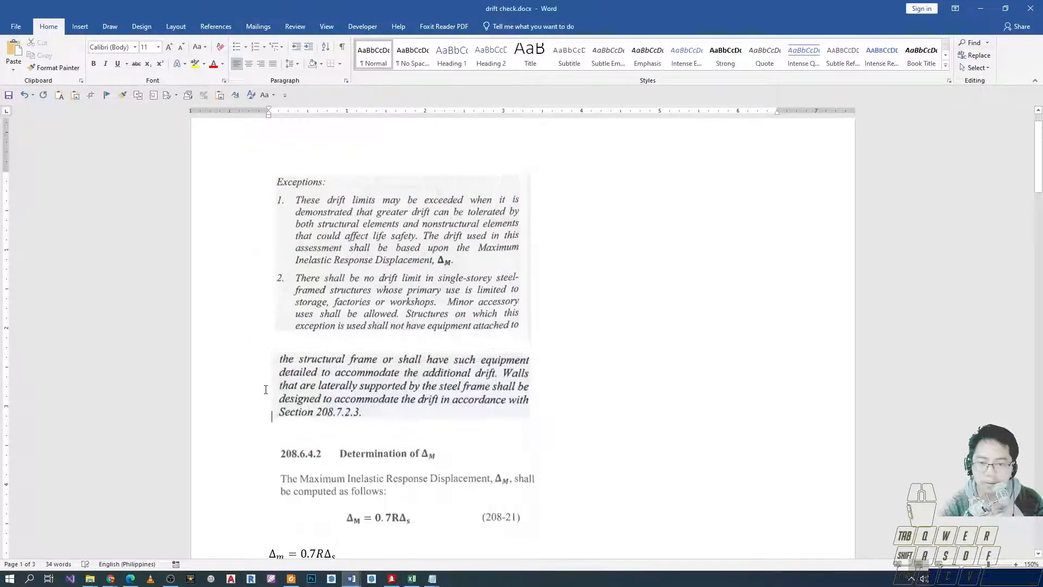
{"action": "left_click", "coordinate": [430, 395]}
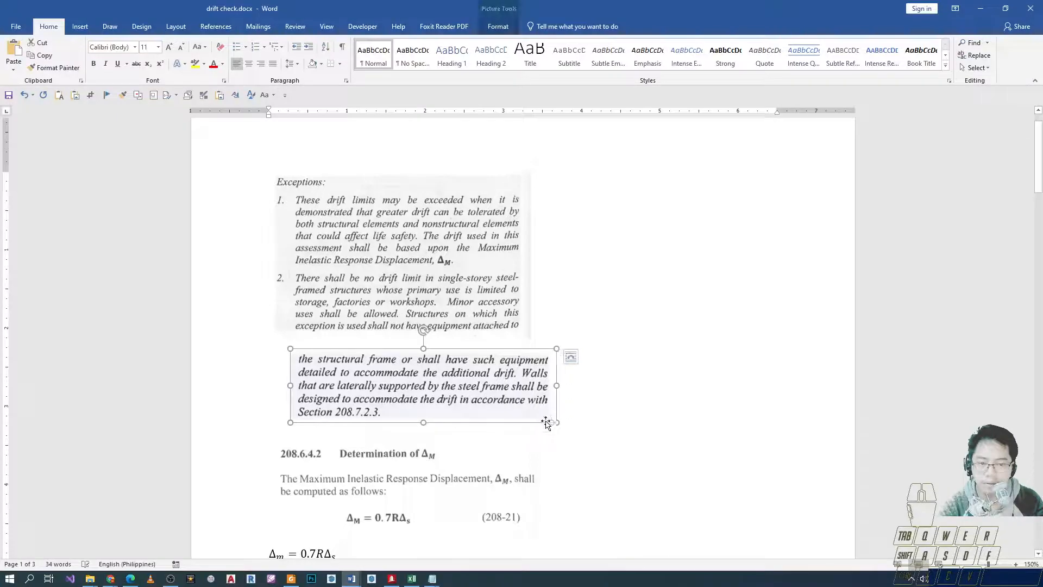
{"action": "left_click_drag", "start_coordinate": [560, 426], "coordinate": [527, 415]}
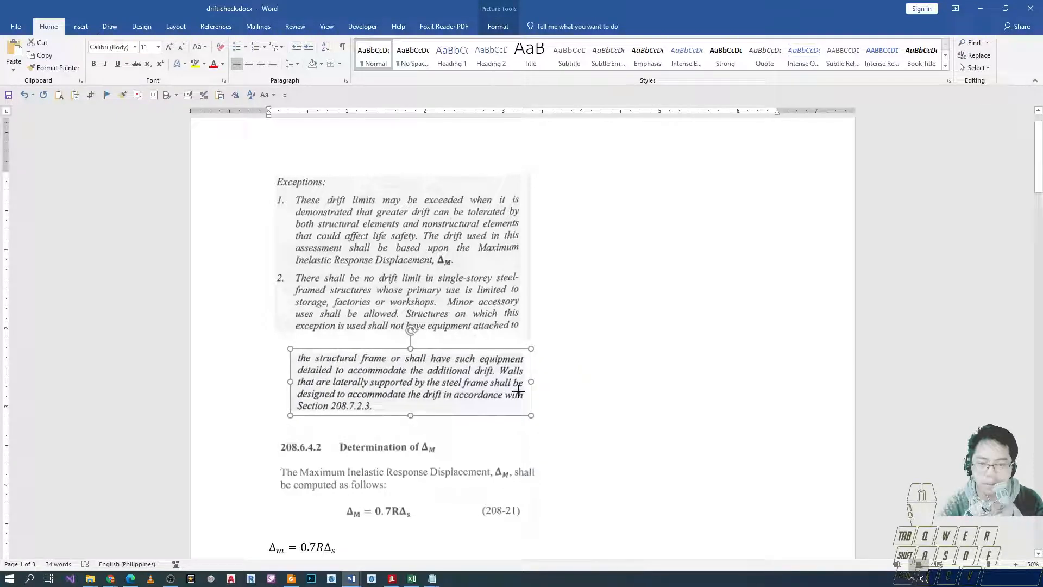
Step: Examine exception 1, covering when the drift limits may be exceeded and tolerated by structural and nonstructural elements
{"action": "left_click", "coordinate": [356, 307]}
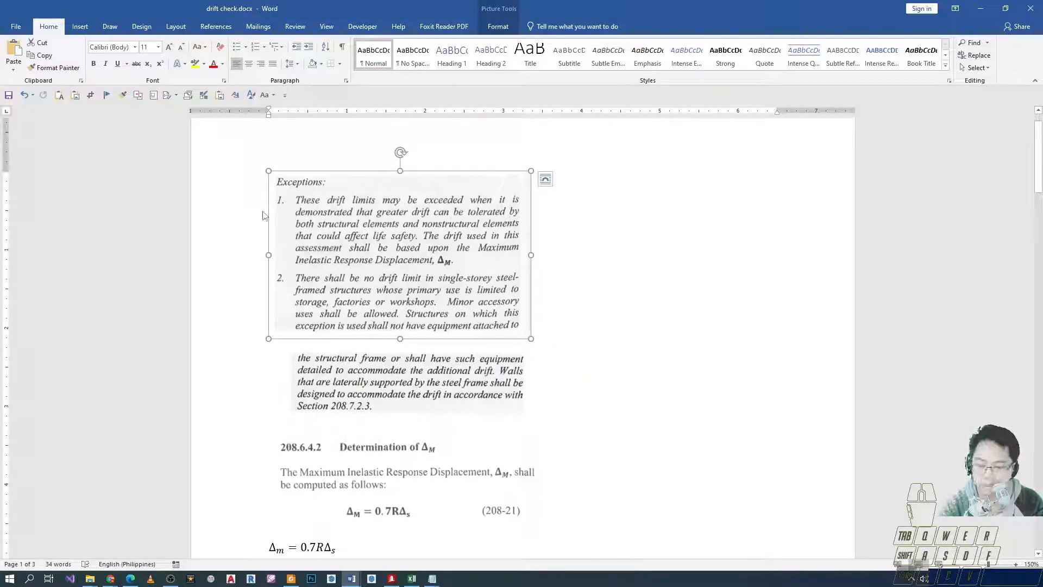
{"action": "mouse_move", "coordinate": [267, 185]}
{"action": "left_mouse_down"}
{"action": "mouse_move", "coordinate": [504, 243]}
{"action": "mouse_move", "coordinate": [540, 274]}
{"action": "left_mouse_up"}
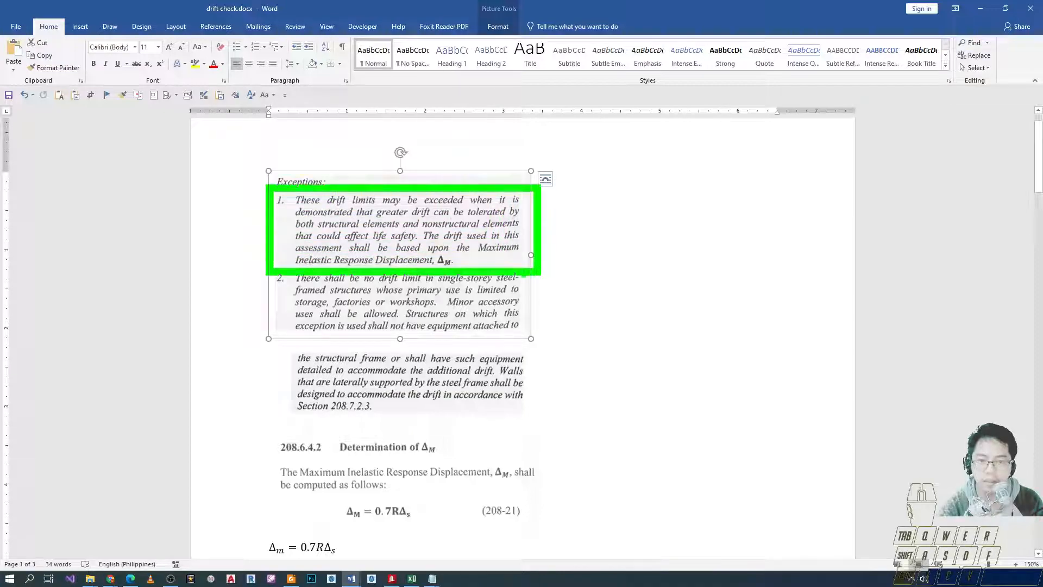
{"action": "key", "text": "Escape"}
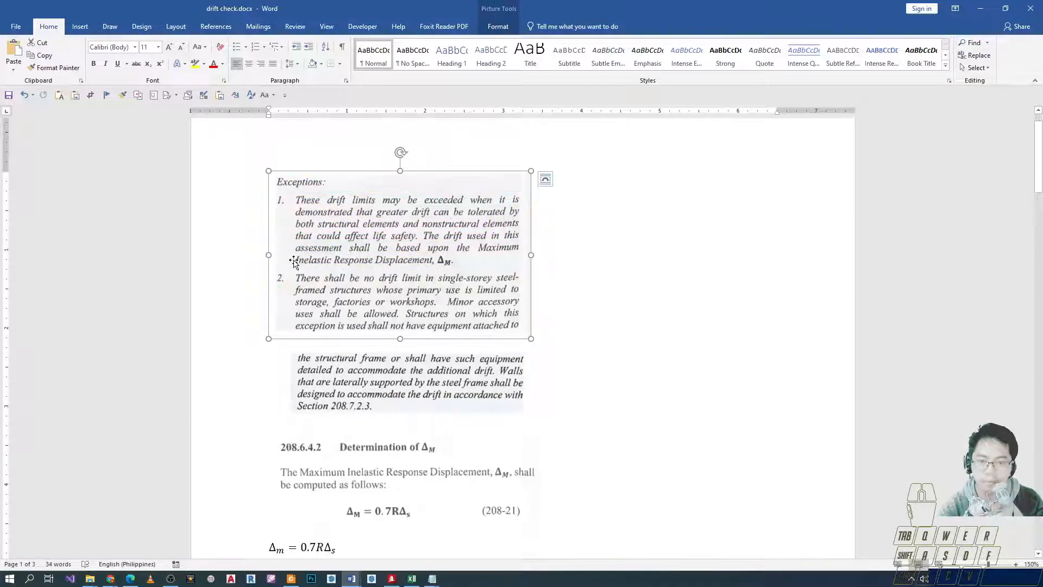
{"action": "mouse_move", "coordinate": [259, 184]}
{"action": "left_mouse_down"}
{"action": "mouse_move", "coordinate": [457, 271]}
{"action": "mouse_move", "coordinate": [542, 272]}
{"action": "left_mouse_up"}
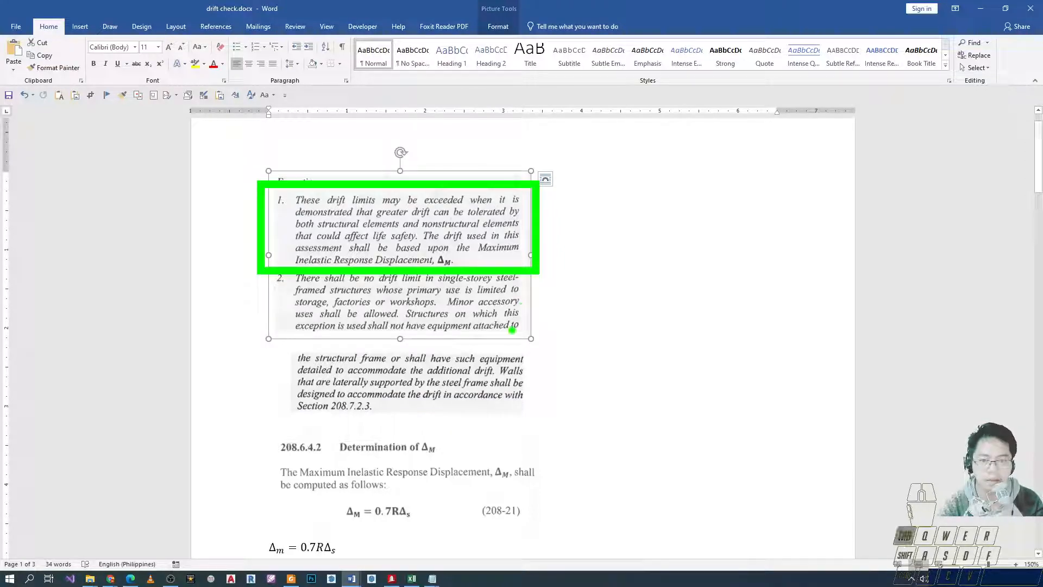
{"action": "key", "text": "alt+Tab"}
{"action": "key", "text": "ctrl+2"}
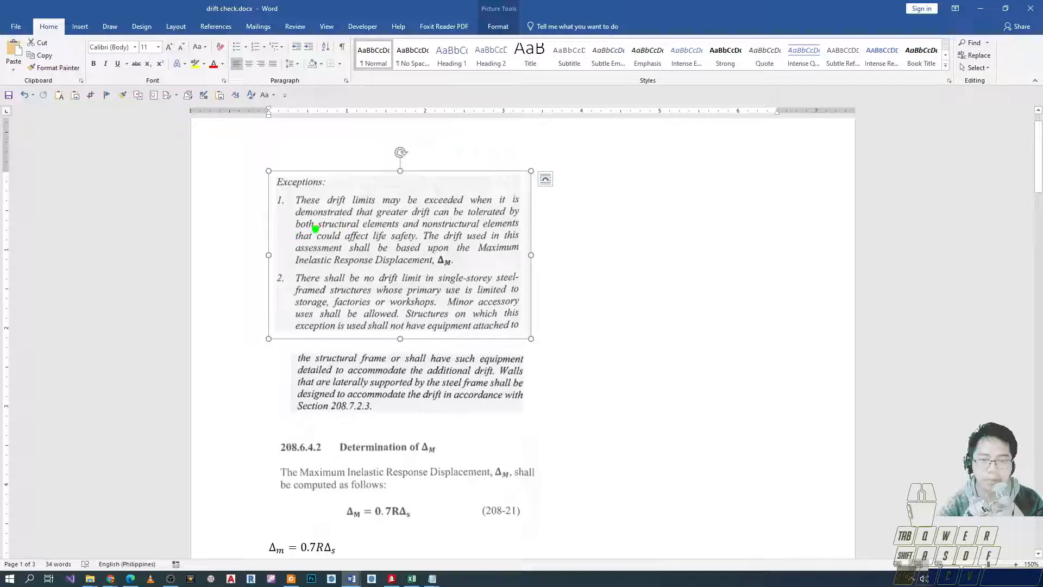
{"action": "left_click_drag", "start_coordinate": [319, 230], "coordinate": [528, 217]}
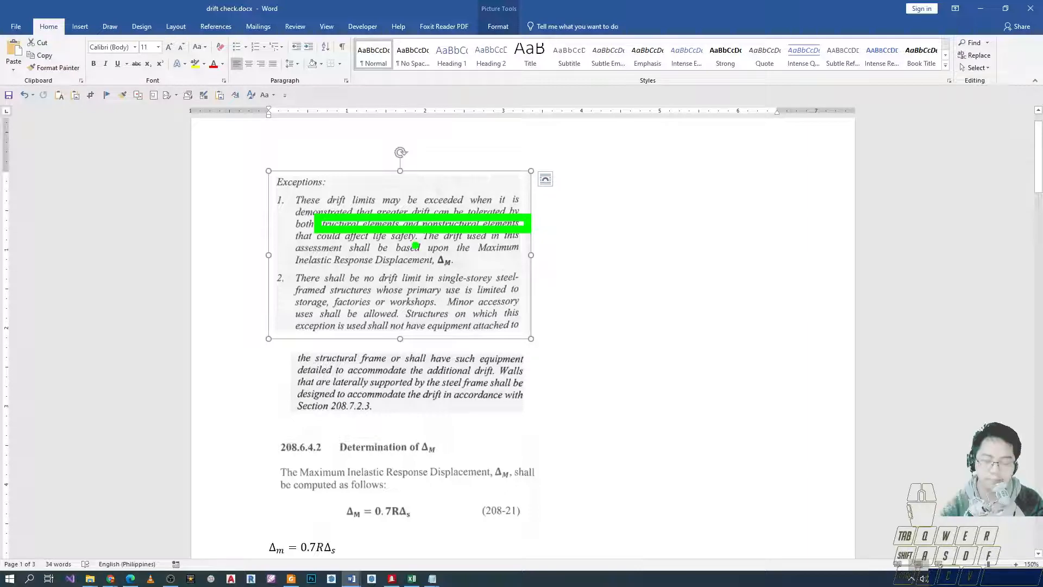
{"action": "key", "text": "Escape"}
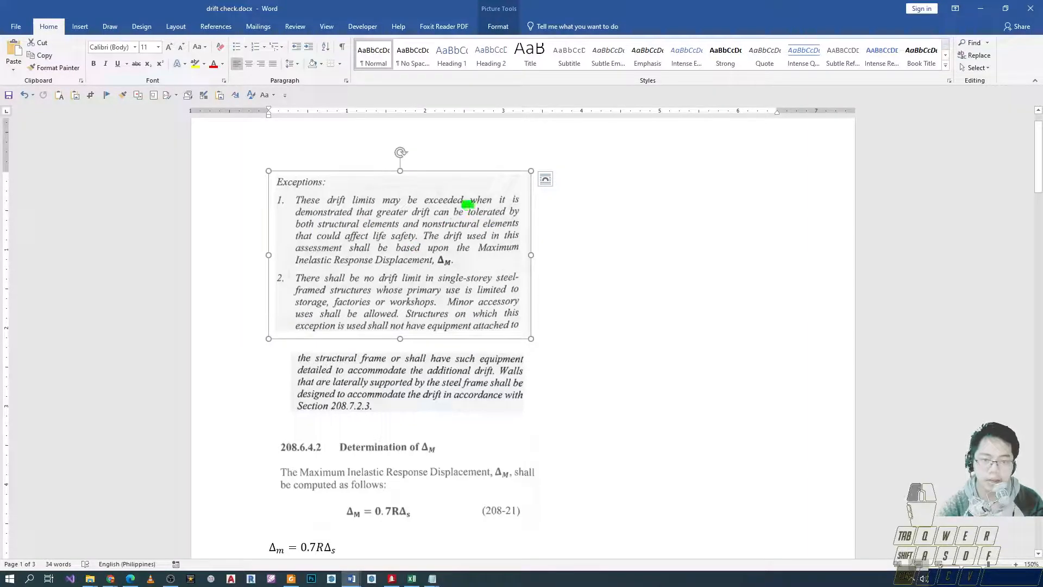
{"action": "left_click_drag", "start_coordinate": [463, 202], "coordinate": [513, 221]}
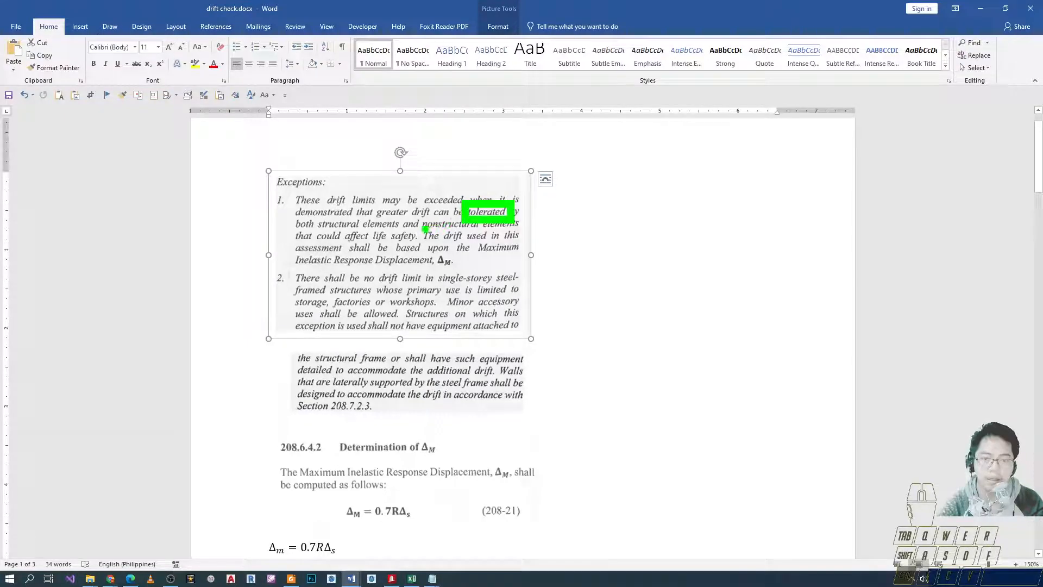
{"action": "mouse_move", "coordinate": [314, 212]}
{"action": "left_mouse_down"}
{"action": "mouse_move", "coordinate": [380, 233]}
{"action": "mouse_move", "coordinate": [552, 240]}
{"action": "mouse_move", "coordinate": [534, 237]}
{"action": "left_mouse_up"}
{"action": "key", "text": "Escape"}
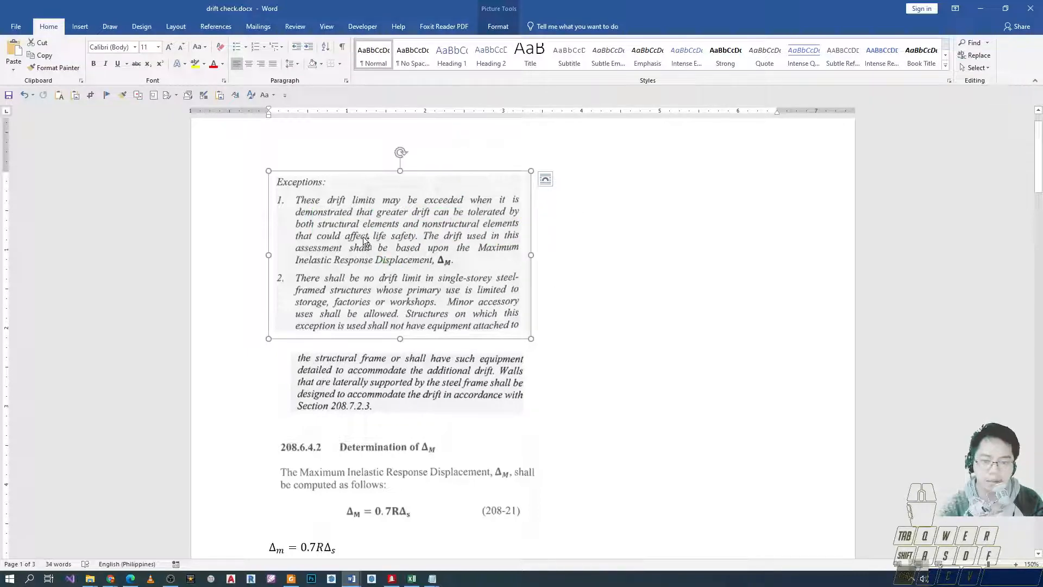
{"action": "mouse_move", "coordinate": [367, 223]}
{"action": "left_mouse_down"}
{"action": "mouse_move", "coordinate": [429, 239]}
{"action": "mouse_move", "coordinate": [380, 250]}
{"action": "mouse_move", "coordinate": [397, 249]}
{"action": "left_mouse_up"}
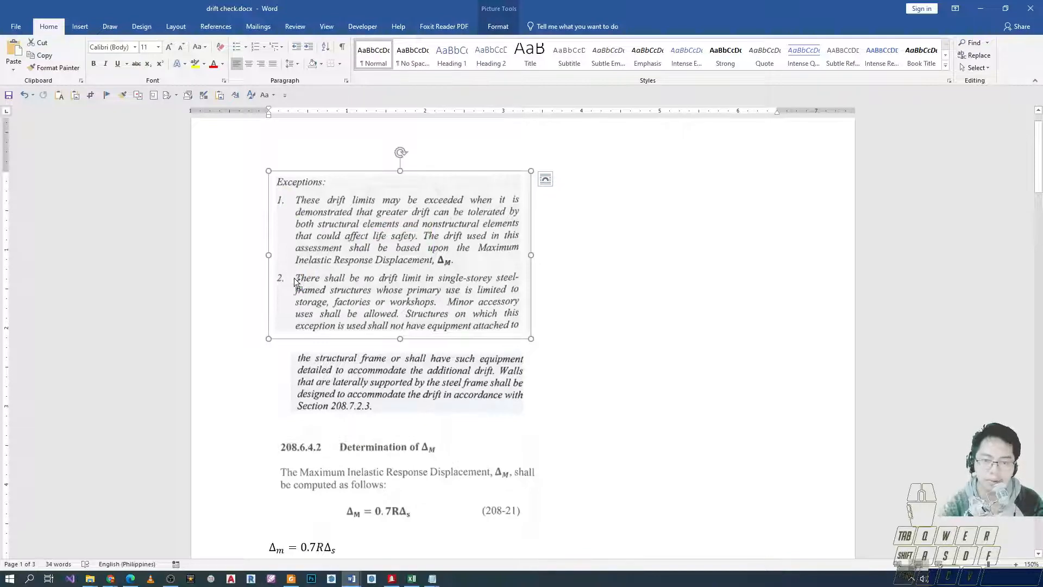
Step: Examine exception 2 for single-storey steel-framed structures and compare it with the warehouse frame in STAAD.Pro
{"action": "mouse_move", "coordinate": [288, 265]}
{"action": "left_mouse_down"}
{"action": "mouse_move", "coordinate": [314, 297]}
{"action": "mouse_move", "coordinate": [571, 423]}
{"action": "mouse_move", "coordinate": [541, 426]}
{"action": "left_mouse_up"}
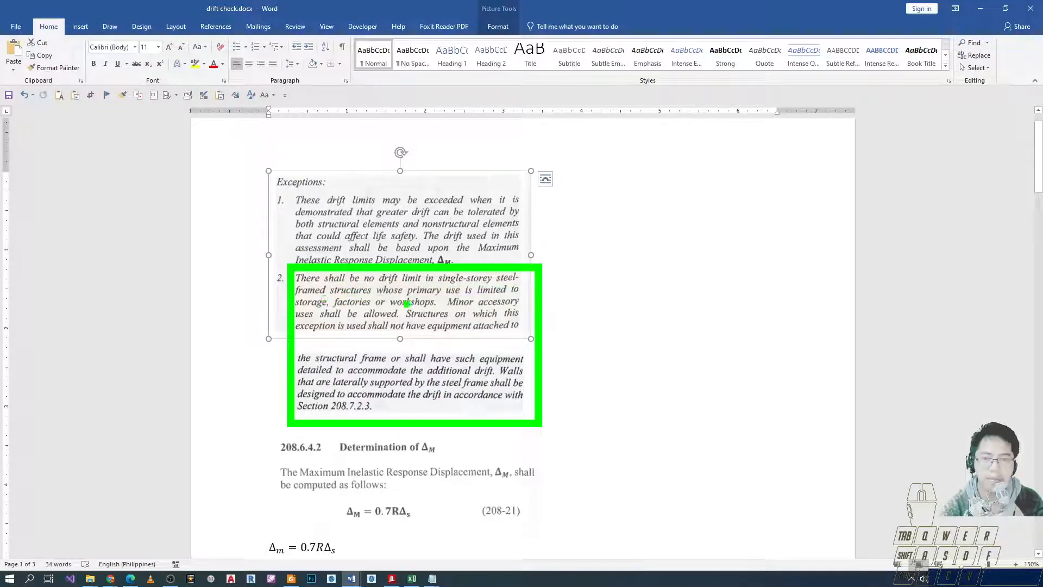
{"action": "key", "text": "Escape"}
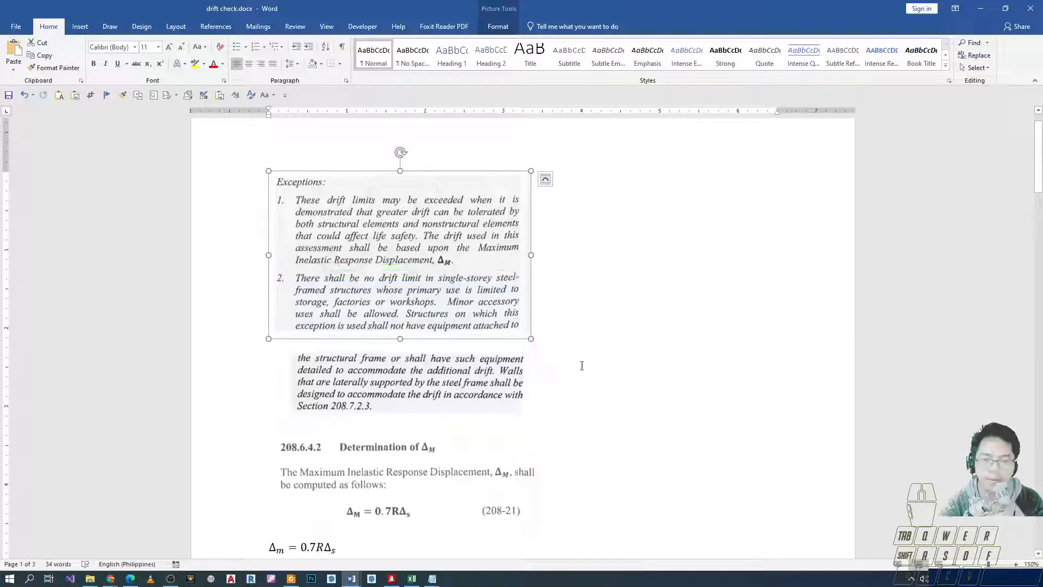
{"action": "left_click", "coordinate": [391, 578]}
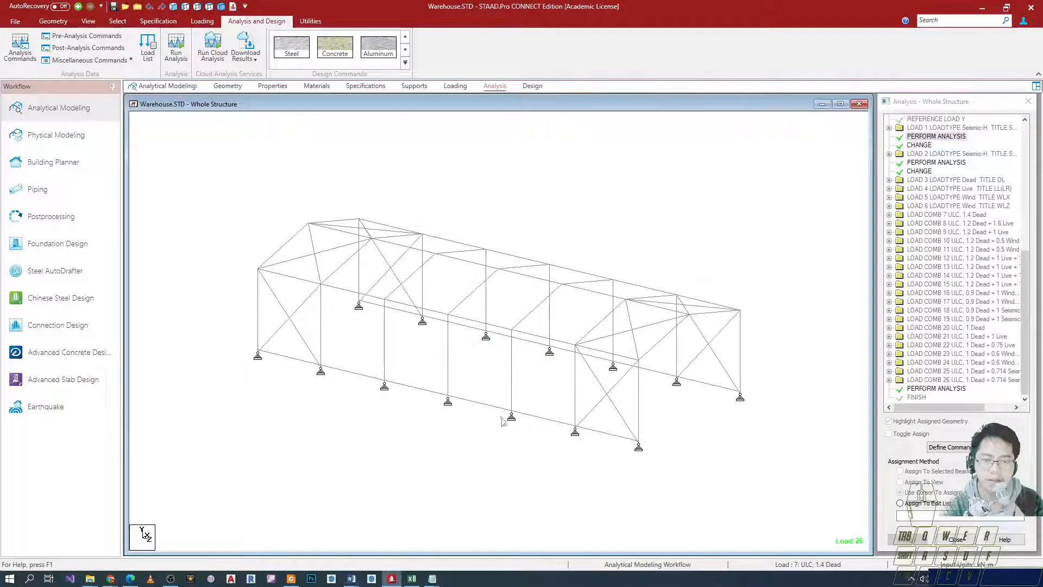
{"action": "left_click_drag", "start_coordinate": [246, 220], "coordinate": [722, 494]}
{"action": "left_click_drag", "start_coordinate": [207, 195], "coordinate": [734, 490]}
{"action": "key", "text": "alt+Tab"}
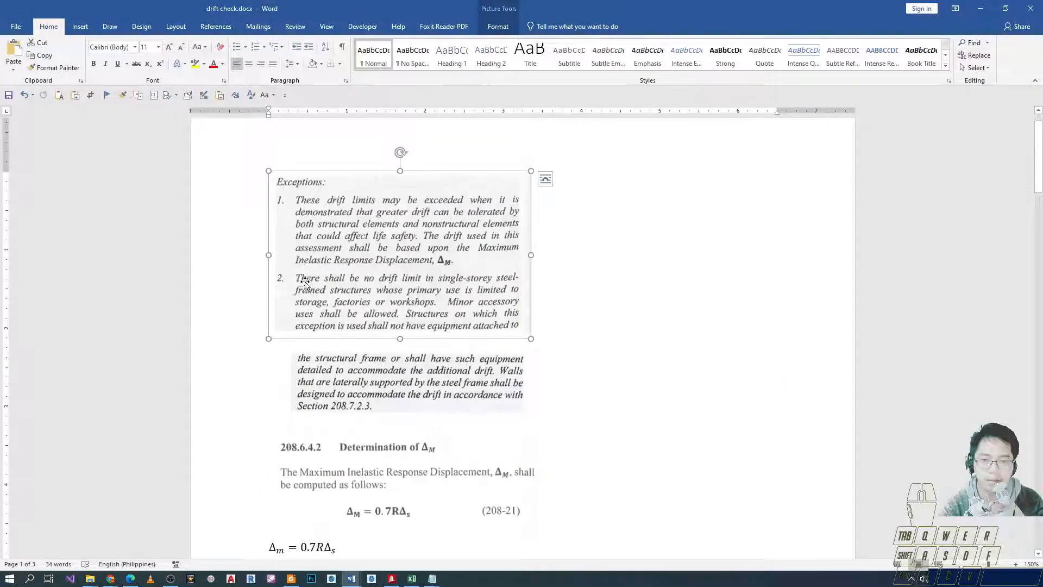
{"action": "key", "text": "ctrl+2"}
{"action": "left_click_drag", "start_coordinate": [258, 264], "coordinate": [296, 298], "text": "ctrl"}
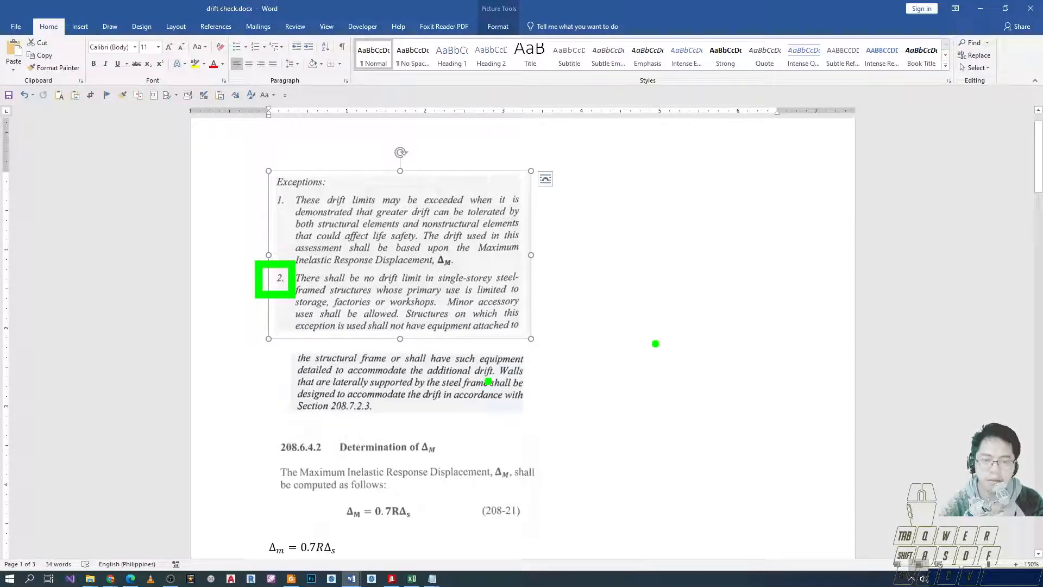
{"action": "key", "text": "Escape"}
Step: Switch back to the Warehouse.STD model in STAAD.Pro with the whole structure in view
{"action": "key", "text": "alt+Tab"}
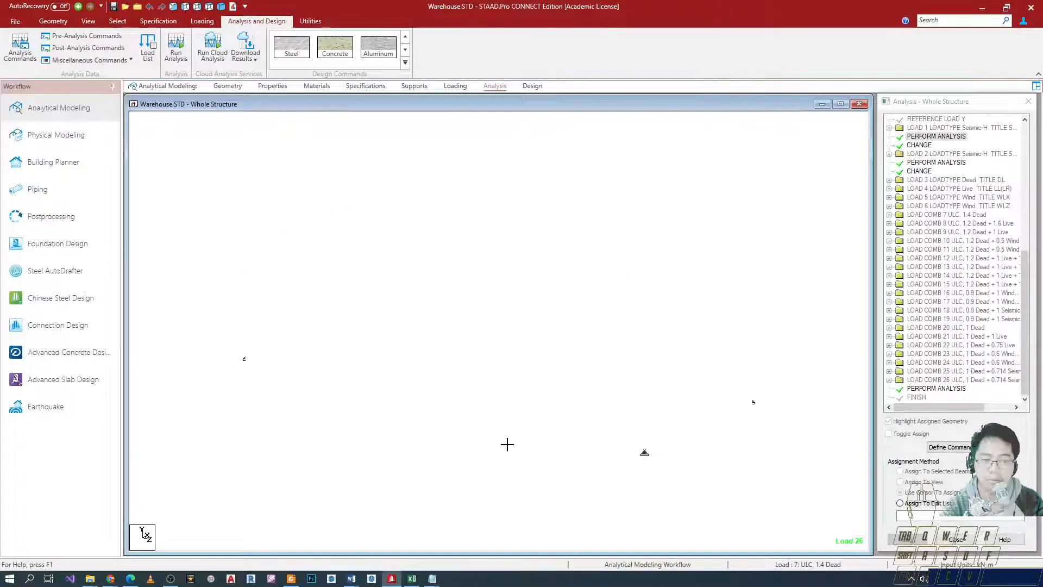
{"action": "key", "text": "alt+Tab"}
{"action": "key", "text": "alt+Tab"}
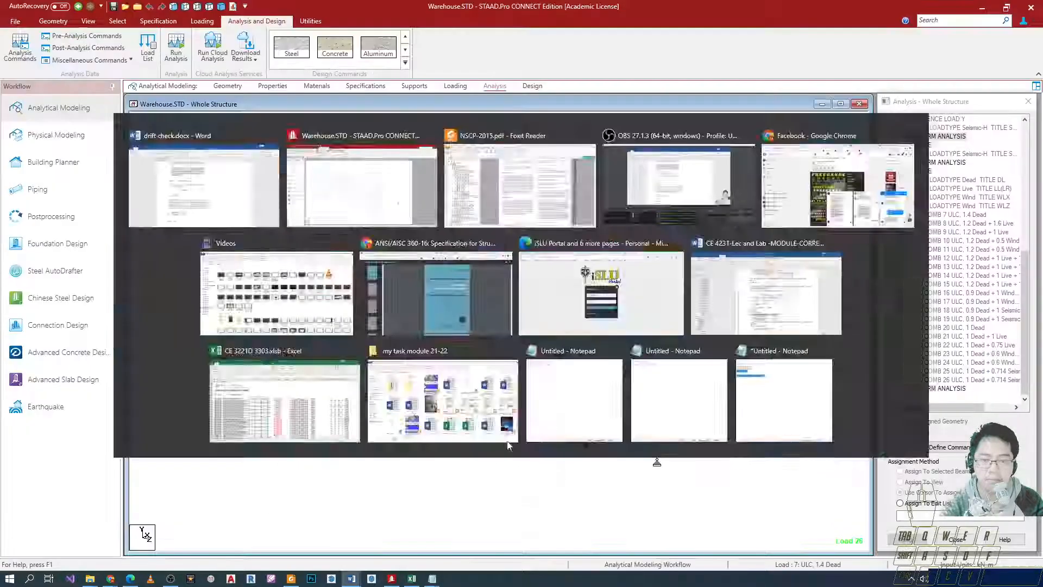
{"action": "key", "text": "alt+Tab"}
{"action": "key", "text": "alt+Tab"}
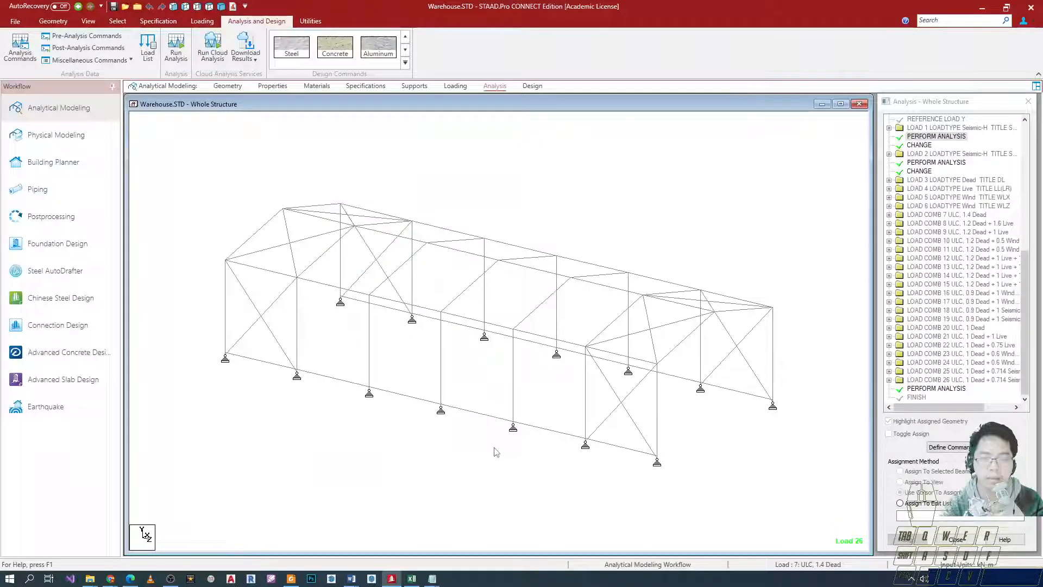
Step: Reread the drift-limit exceptions in drift check.docx in Word, including the rest of exception 2, and return to the STAAD.Pro warehouse model
{"action": "key", "text": "alt+Tab"}
{"action": "scroll", "coordinate": [543, 364], "scroll_direction": "up", "scroll_amount": 3}
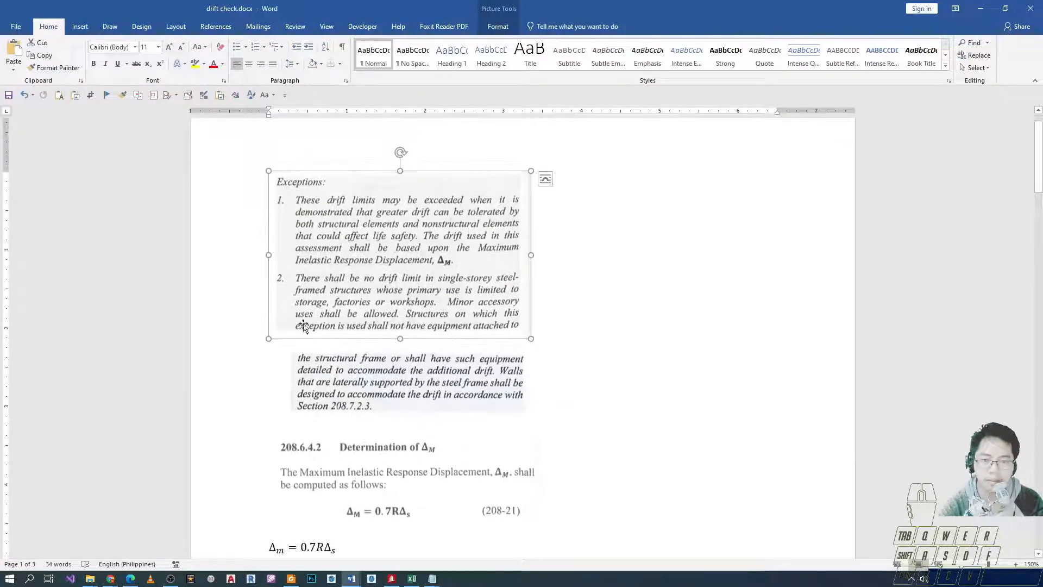
{"action": "left_click_drag", "start_coordinate": [402, 351], "coordinate": [404, 353]}
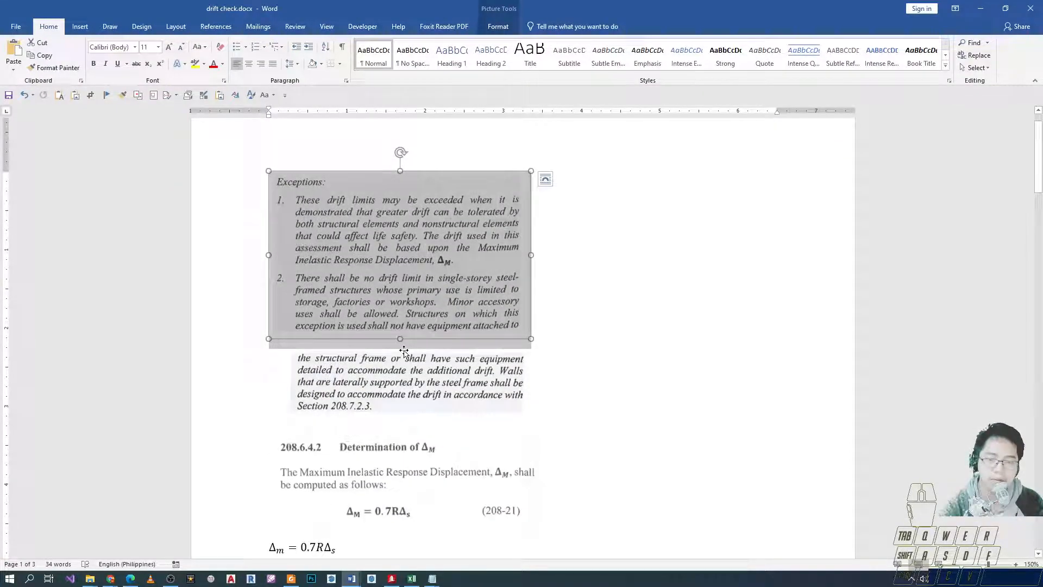
{"action": "left_click", "coordinate": [571, 350]}
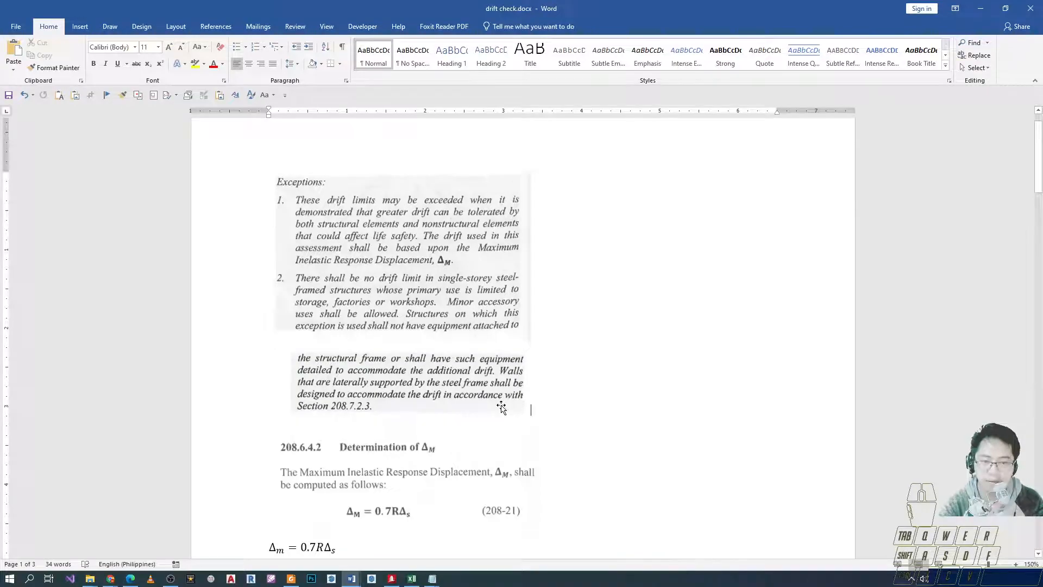
{"action": "key", "text": "alt+Tab"}
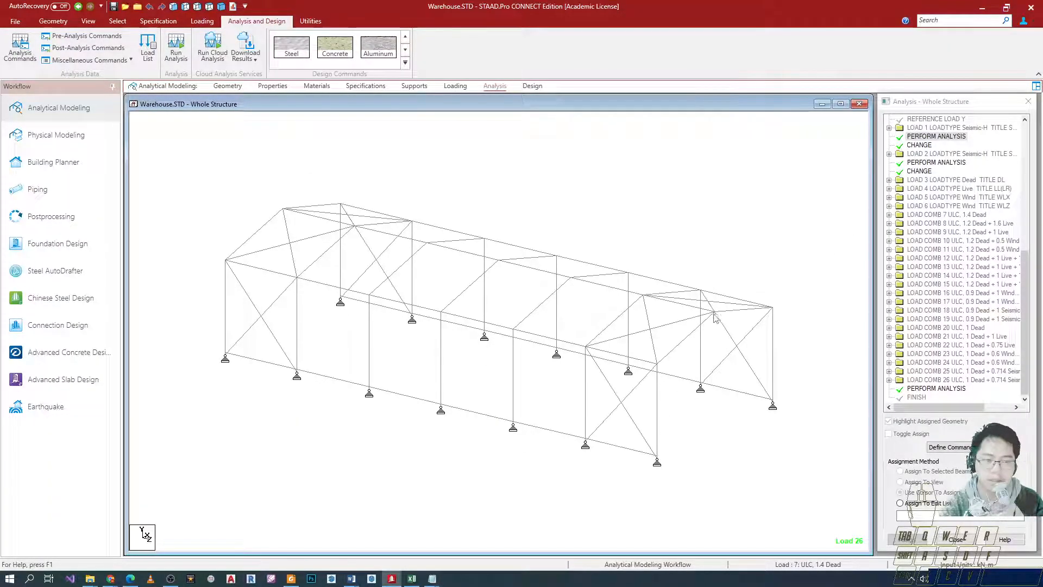
Step: Switch to drift check.docx in Word and examine the section 208.6.4.2 formula for the Maximum Inelastic Response Displacement, including R and Δs
{"action": "key", "text": "alt+Tab"}
{"action": "scroll", "coordinate": [466, 365], "scroll_direction": "down", "scroll_amount": 3}
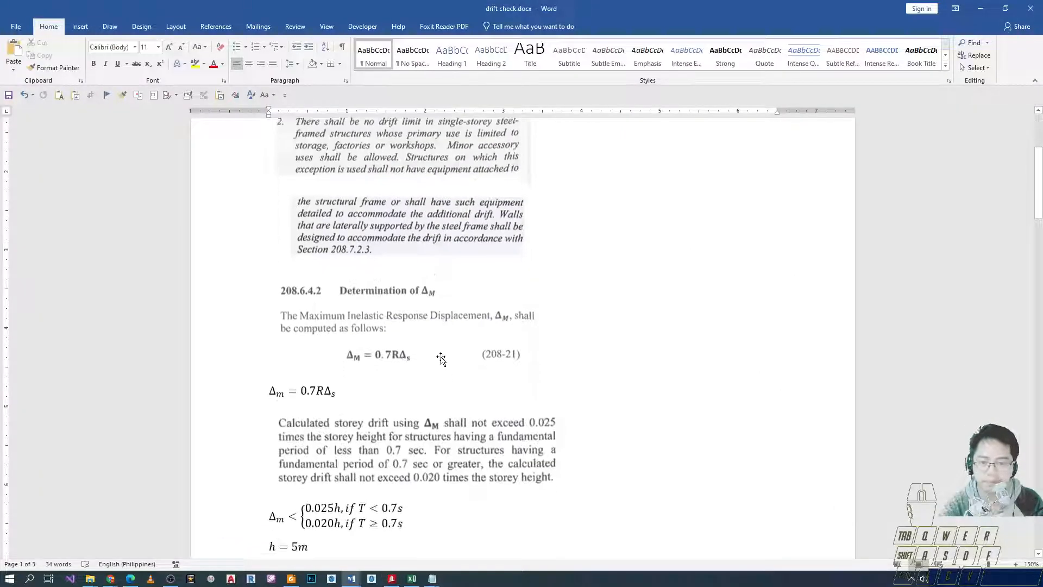
{"action": "left_click", "coordinate": [354, 356]}
{"action": "scroll", "coordinate": [354, 357], "scroll_direction": "up", "scroll_amount": 1}
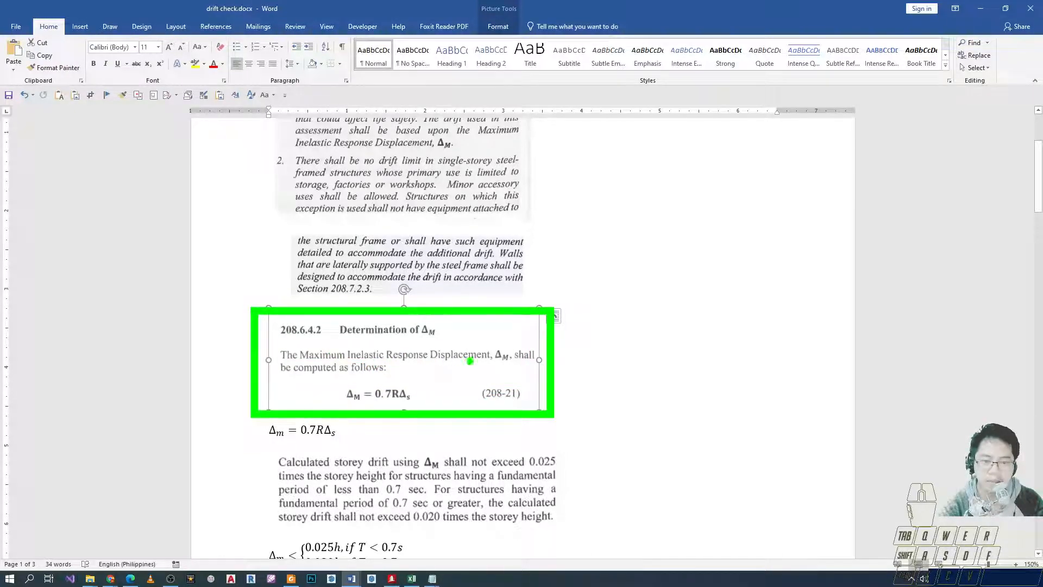
{"action": "left_click_drag", "start_coordinate": [494, 345], "coordinate": [520, 367], "text": "ctrl"}
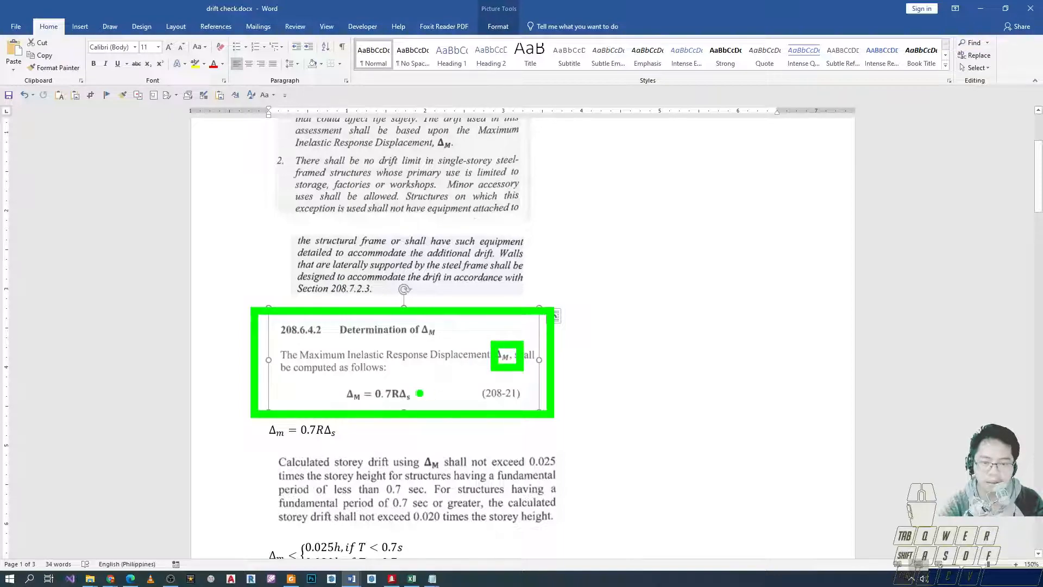
{"action": "mouse_move", "coordinate": [338, 340]}
{"action": "left_mouse_down", "text": "ctrl"}
{"action": "mouse_move", "coordinate": [399, 364]}
{"action": "mouse_move", "coordinate": [435, 363]}
{"action": "mouse_move", "coordinate": [396, 355]}
{"action": "mouse_move", "coordinate": [424, 412]}
{"action": "left_mouse_up", "text": "ctrl"}
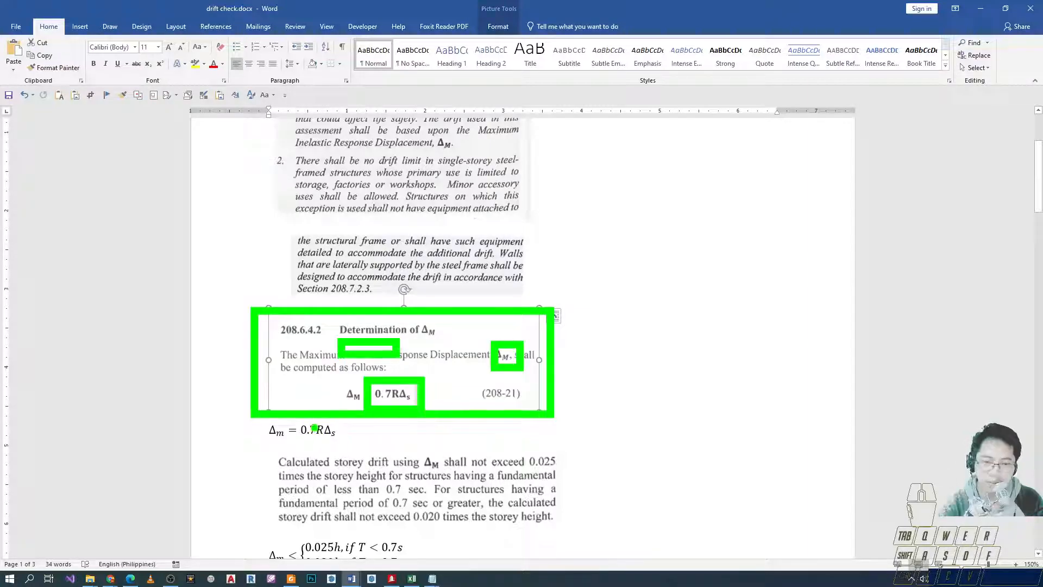
{"action": "left_click_drag", "start_coordinate": [317, 419], "coordinate": [348, 447], "text": "ctrl"}
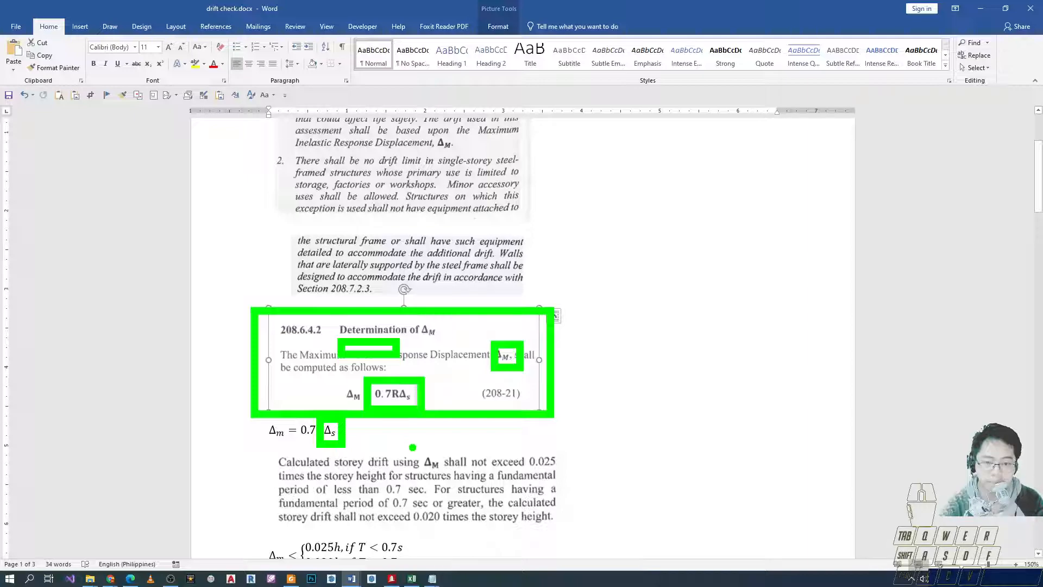
{"action": "left_click_drag", "start_coordinate": [352, 431], "coordinate": [602, 430], "text": "ctrl+shift"}
{"action": "key", "text": "Escape"}
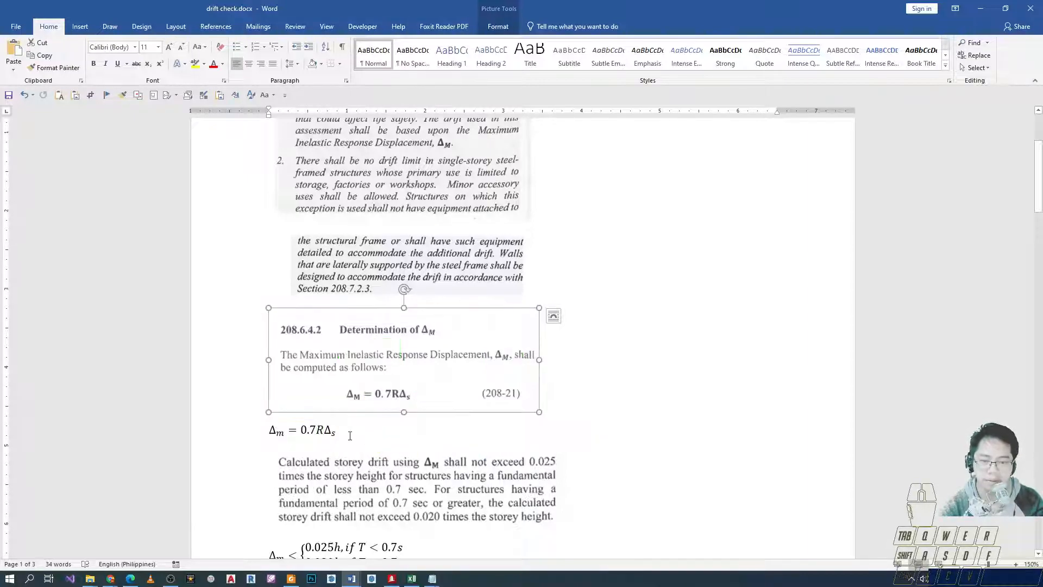
{"action": "double_click", "coordinate": [319, 430]}
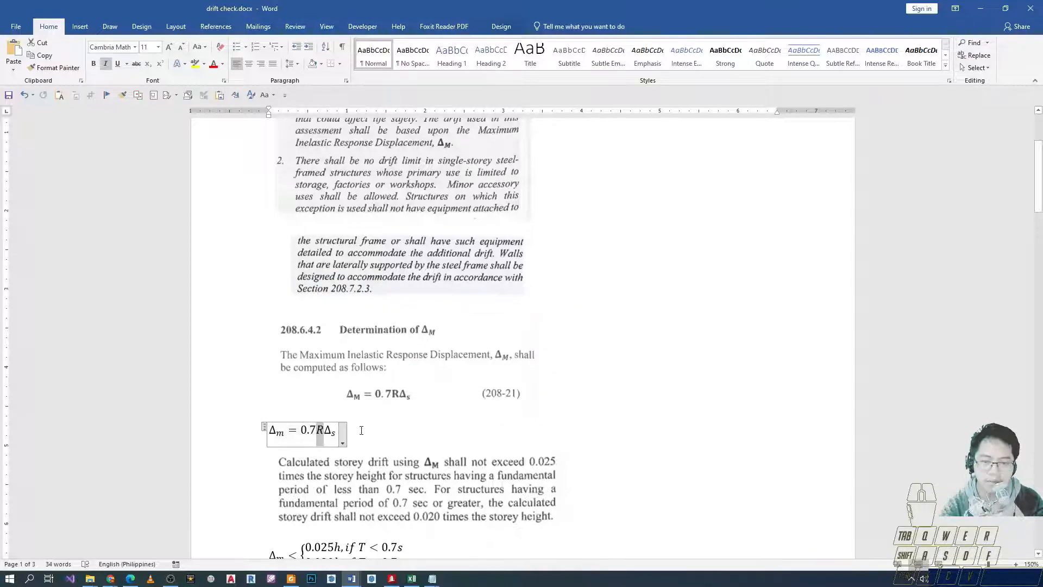
{"action": "scroll", "coordinate": [405, 445], "scroll_direction": "up", "scroll_amount": 1}
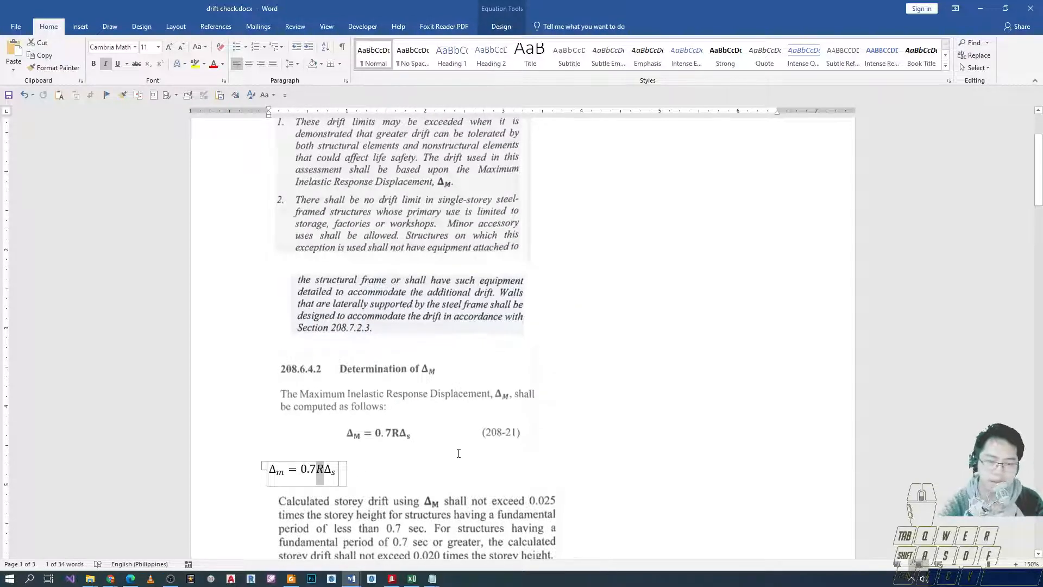
Step: Examine the storey drift limits of 0.025h and 0.020h and the 0.7 s fundamental period condition that decides between them
{"action": "scroll", "coordinate": [459, 453], "scroll_direction": "down", "scroll_amount": 4}
{"action": "scroll", "coordinate": [390, 443], "scroll_direction": "up", "scroll_amount": 2}
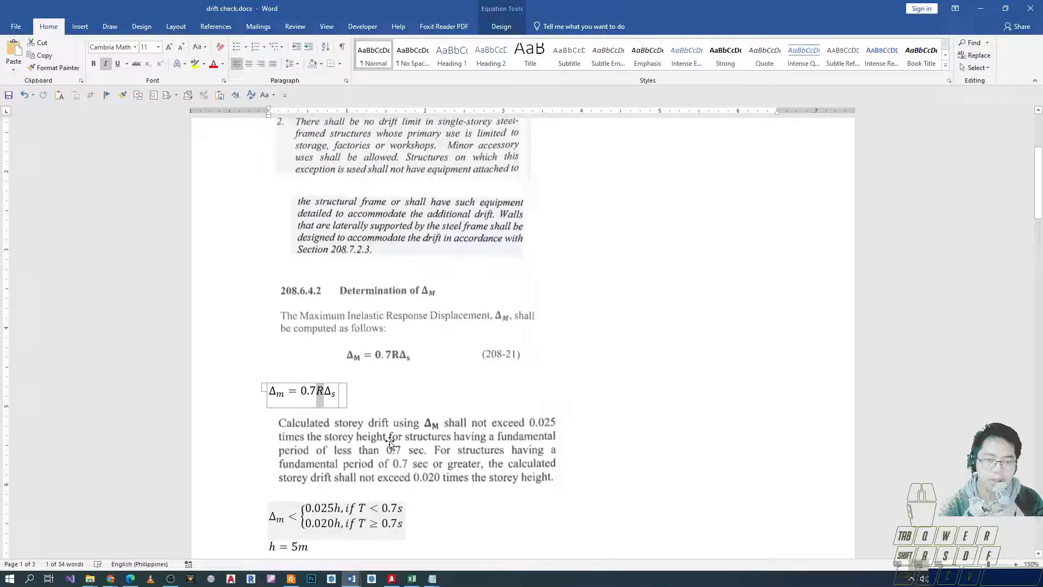
{"action": "scroll", "coordinate": [391, 435], "scroll_direction": "down", "scroll_amount": 1}
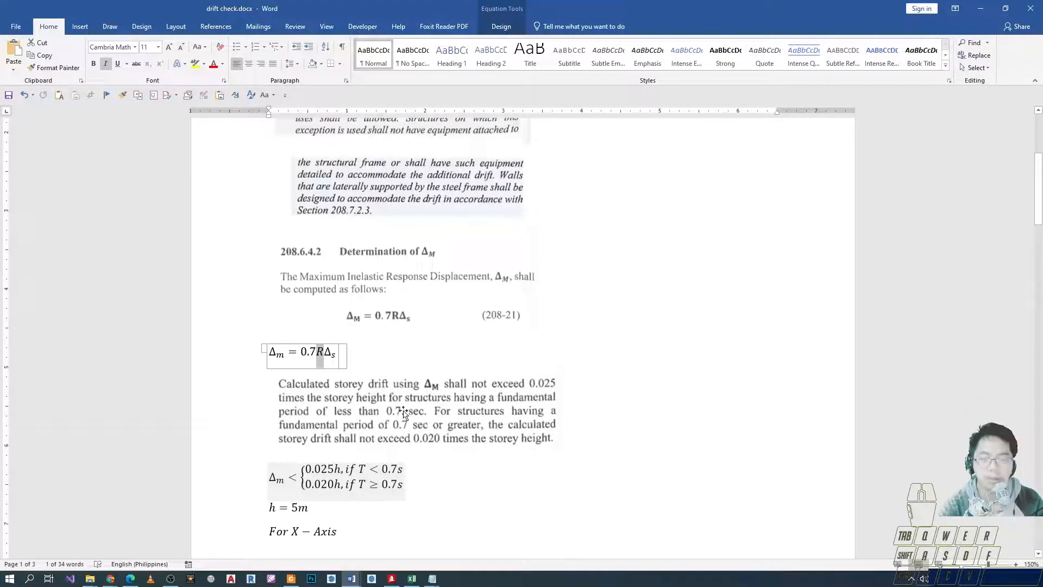
{"action": "left_click", "coordinate": [403, 414]}
{"action": "key", "text": "ctrl"}
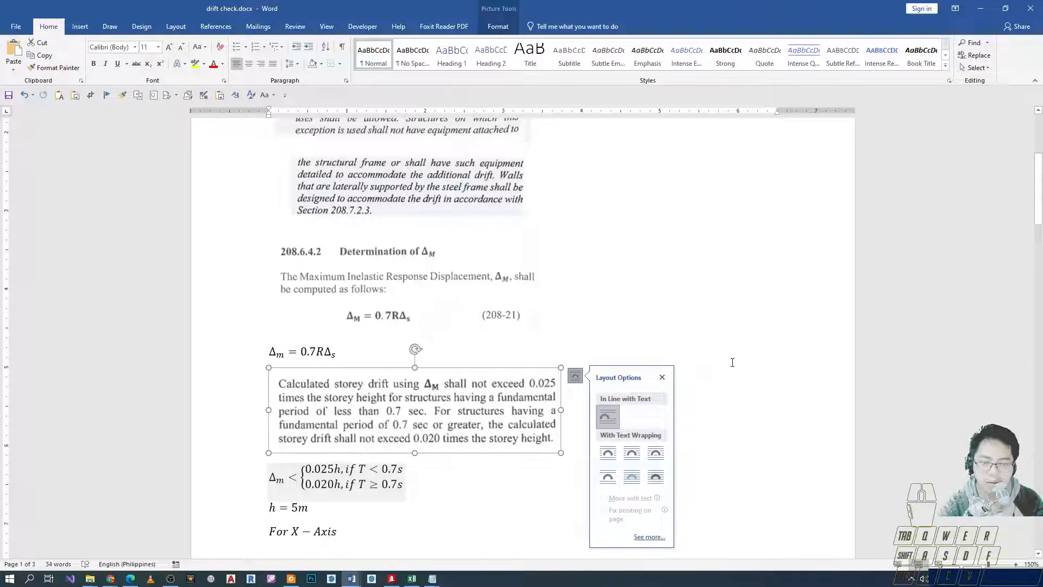
{"action": "left_click", "coordinate": [732, 362]}
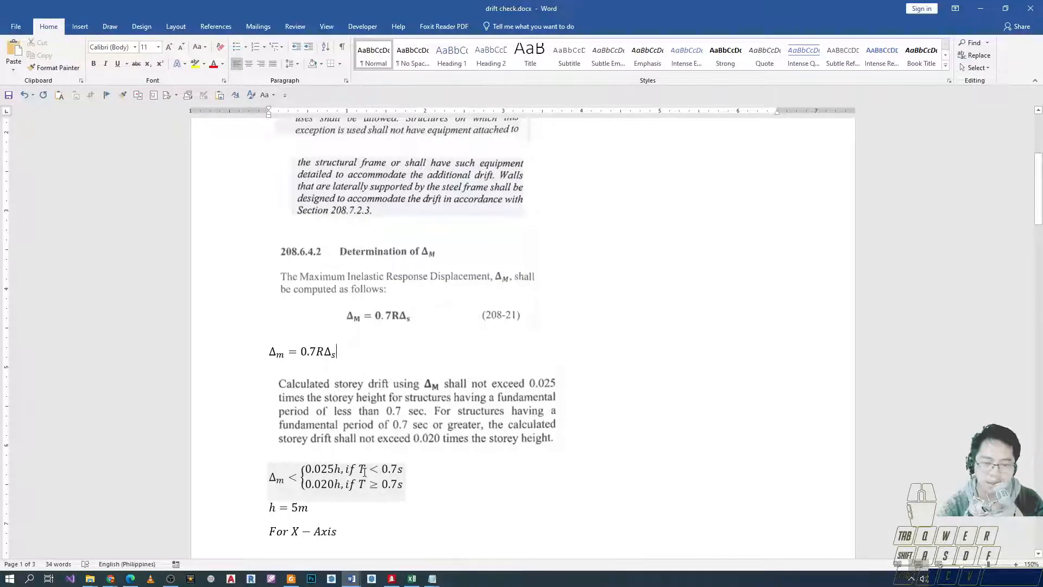
{"action": "left_click_drag", "start_coordinate": [361, 469], "coordinate": [403, 470]}
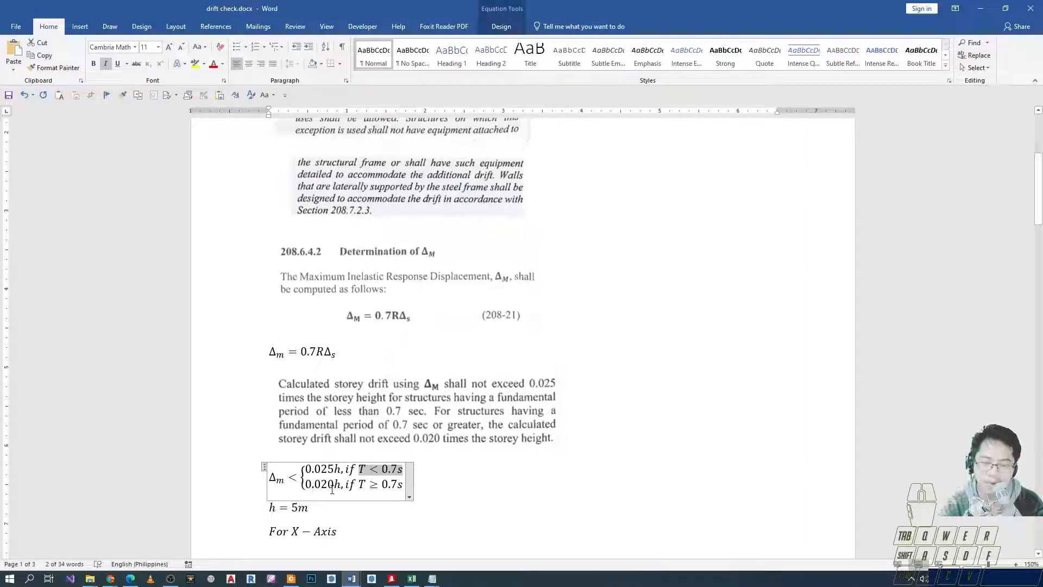
{"action": "left_click_drag", "start_coordinate": [306, 483], "coordinate": [342, 484]}
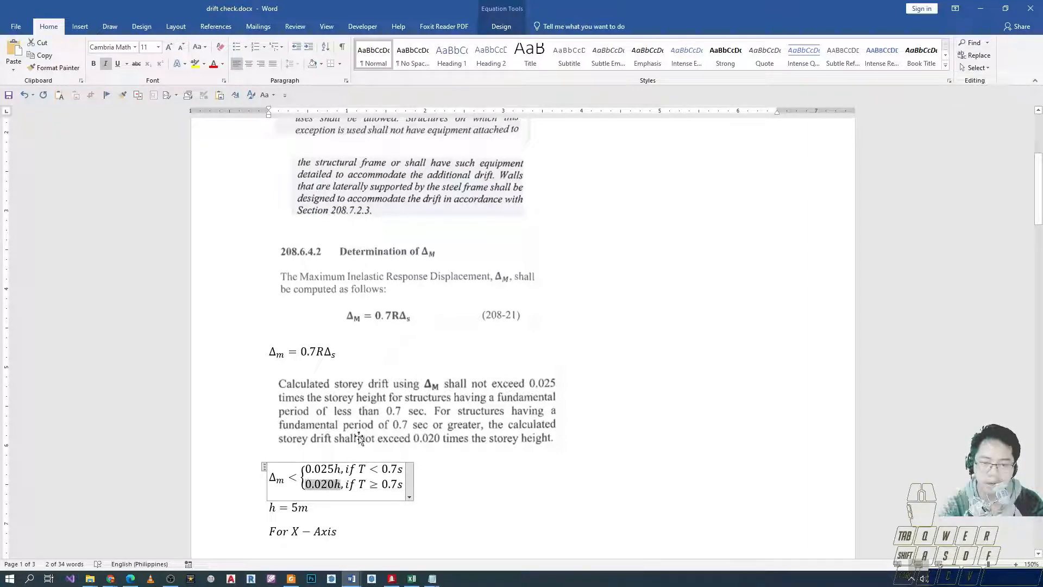
{"action": "left_click", "coordinate": [362, 484]}
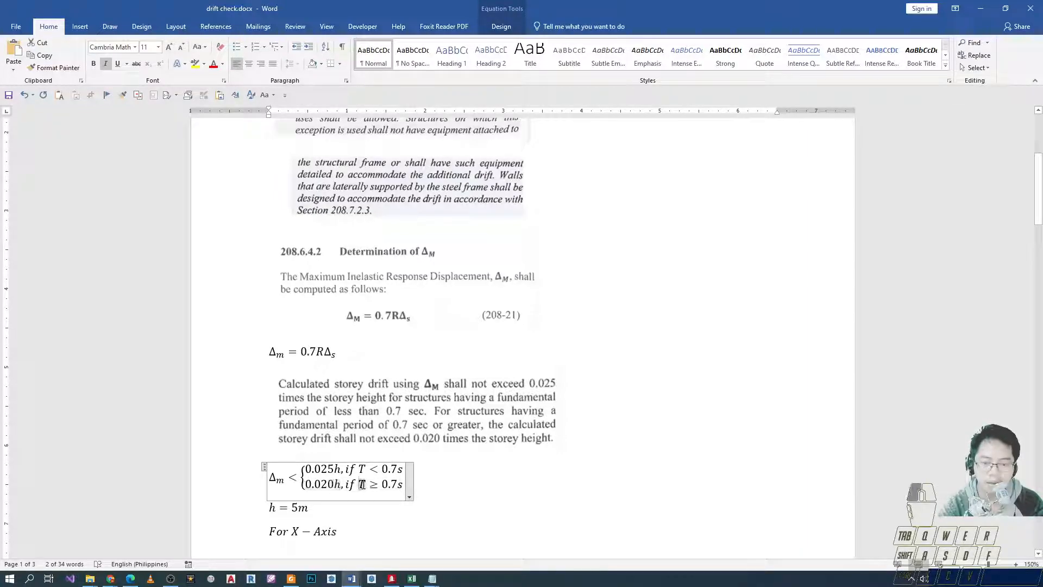
{"action": "left_click_drag", "start_coordinate": [381, 484], "coordinate": [391, 485]}
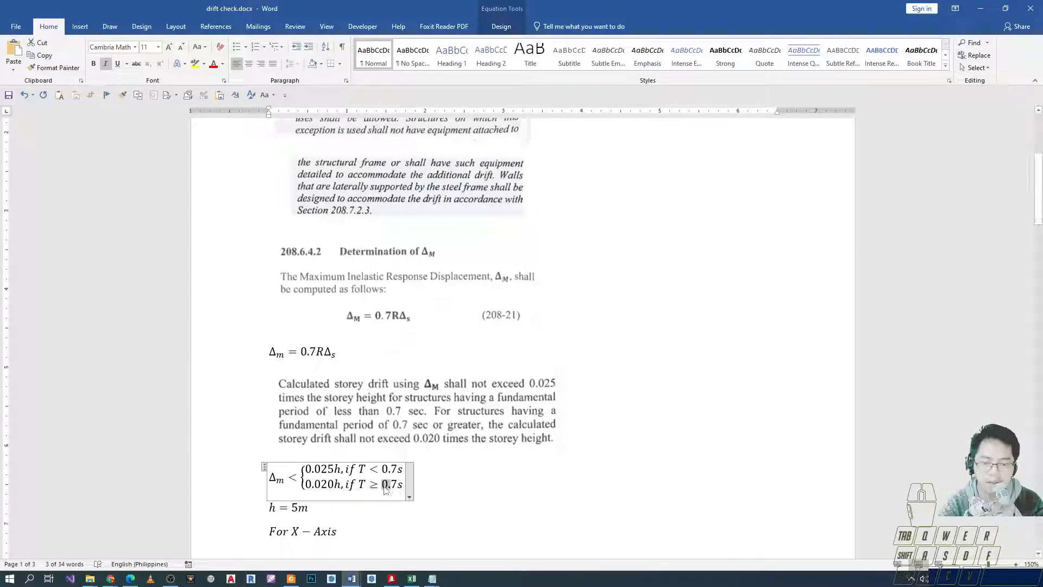
{"action": "left_click_drag", "start_coordinate": [371, 486], "coordinate": [413, 496]}
{"action": "scroll", "coordinate": [431, 491], "scroll_direction": "down", "scroll_amount": 2}
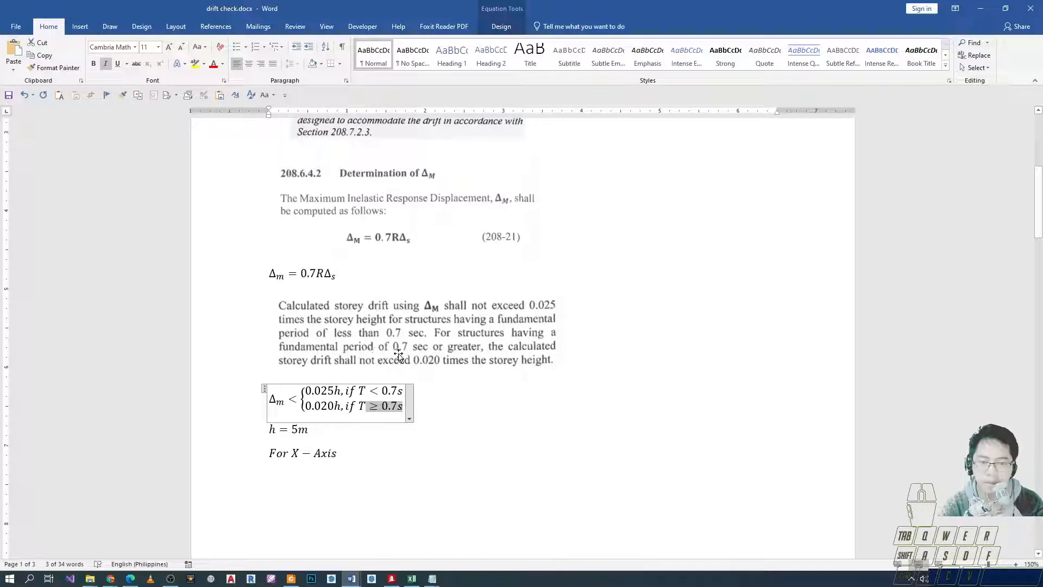
Step: Select the drift limit equation together with the Δm = 0.7RΔs equation and review them against the exceptions
{"action": "left_click", "coordinate": [428, 414]}
{"action": "left_click", "coordinate": [239, 405]}
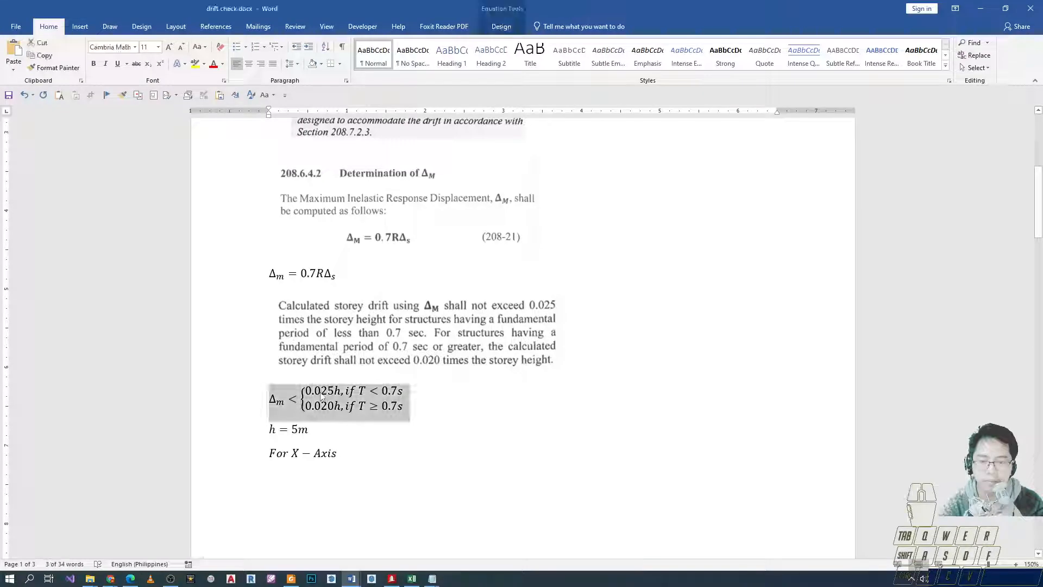
{"action": "left_click", "coordinate": [272, 276], "text": "ctrl"}
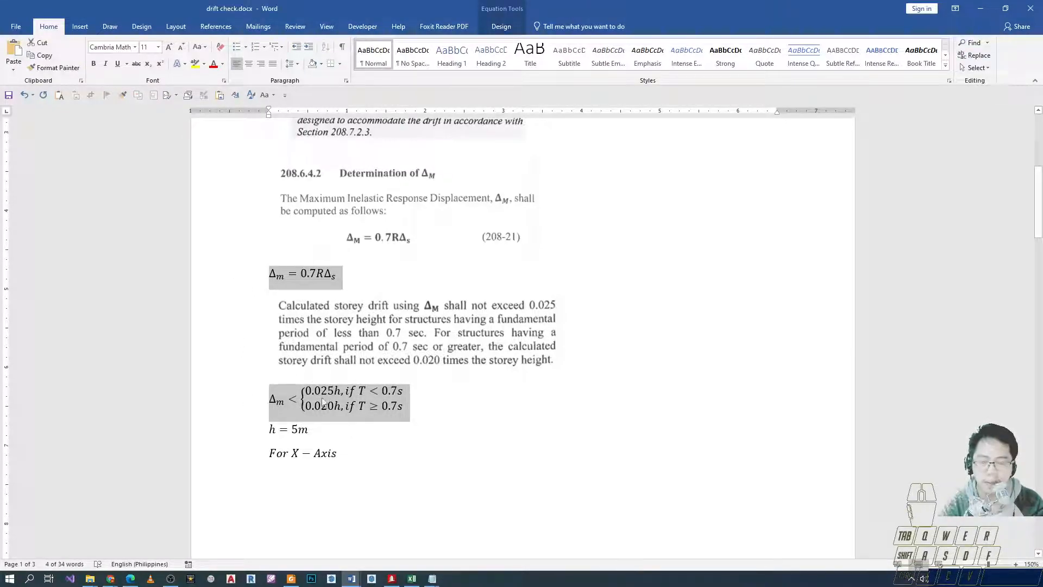
{"action": "scroll", "coordinate": [316, 389], "scroll_direction": "up", "scroll_amount": 2}
{"action": "scroll", "coordinate": [316, 389], "scroll_direction": "down", "scroll_amount": 3}
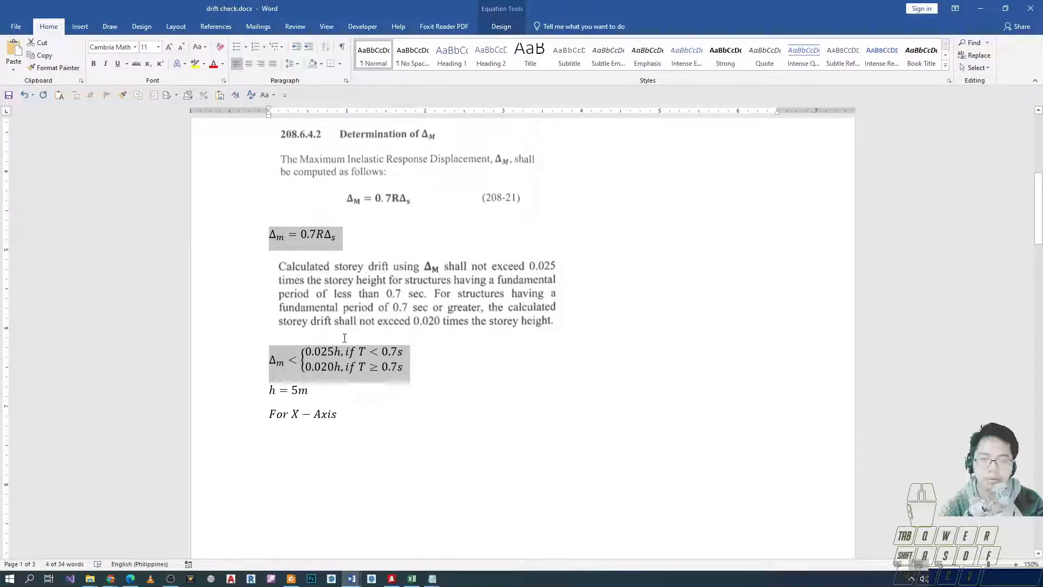
{"action": "scroll", "coordinate": [322, 377], "scroll_direction": "up", "scroll_amount": 1}
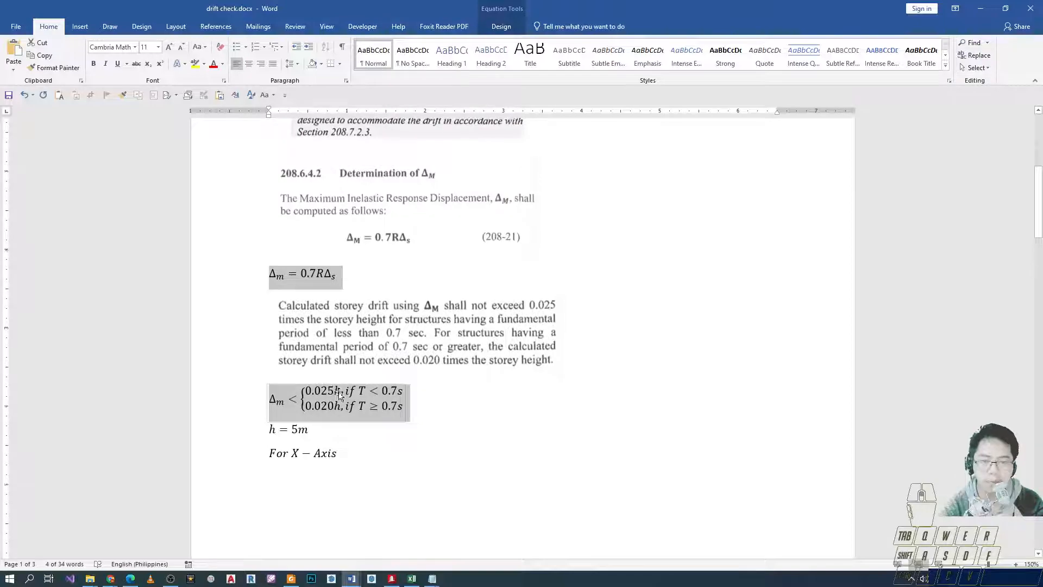
{"action": "scroll", "coordinate": [338, 394], "scroll_direction": "up", "scroll_amount": 6}
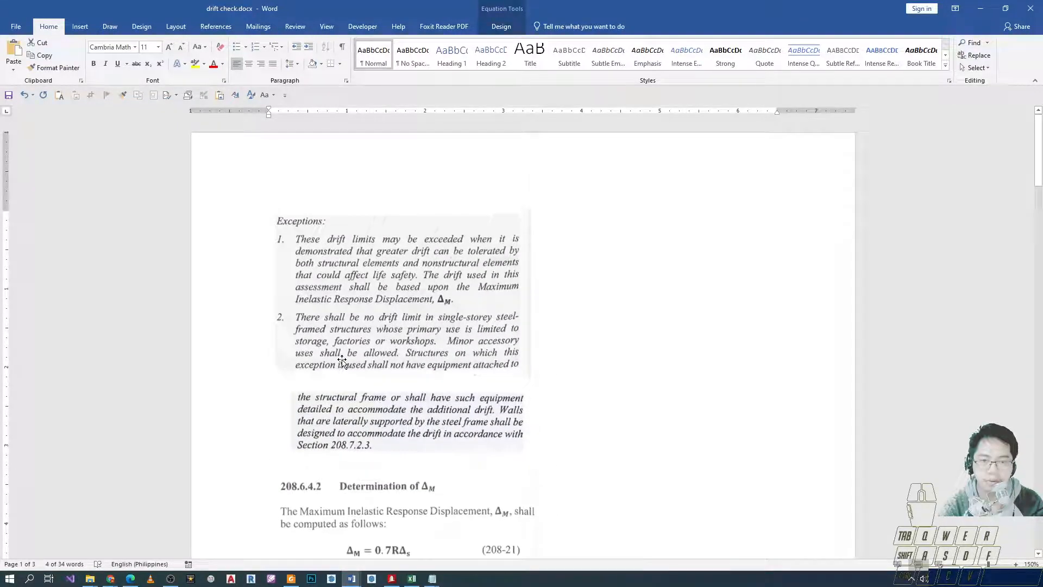
{"action": "scroll", "coordinate": [342, 361], "scroll_direction": "down", "scroll_amount": 4}
{"action": "scroll", "coordinate": [333, 368], "scroll_direction": "up", "scroll_amount": 3}
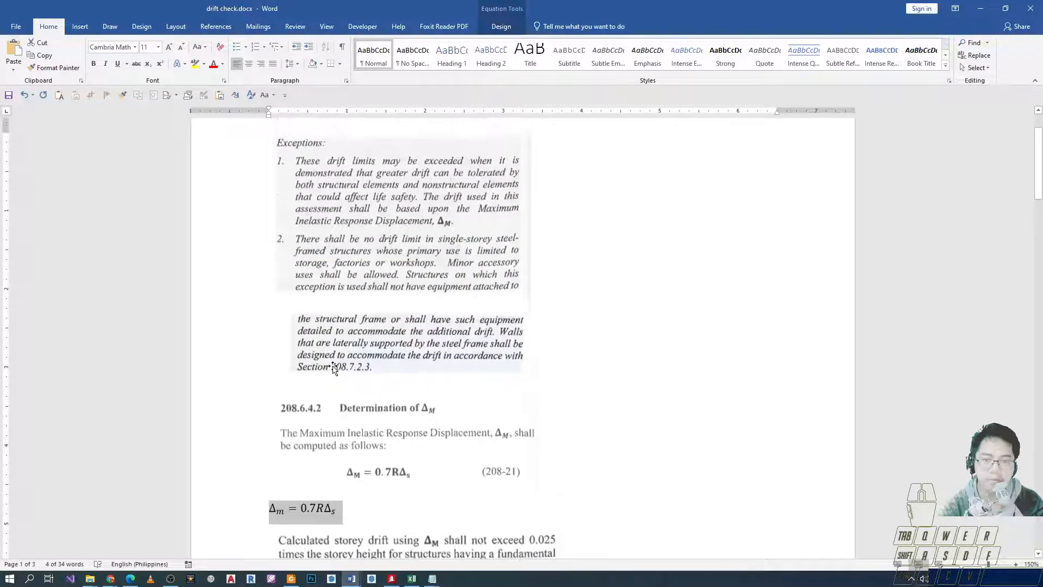
{"action": "scroll", "coordinate": [318, 395], "scroll_direction": "down", "scroll_amount": 7}
Step: Review the storey height line and the X-axis heading below the drift limit equation
{"action": "left_click", "coordinate": [296, 392]}
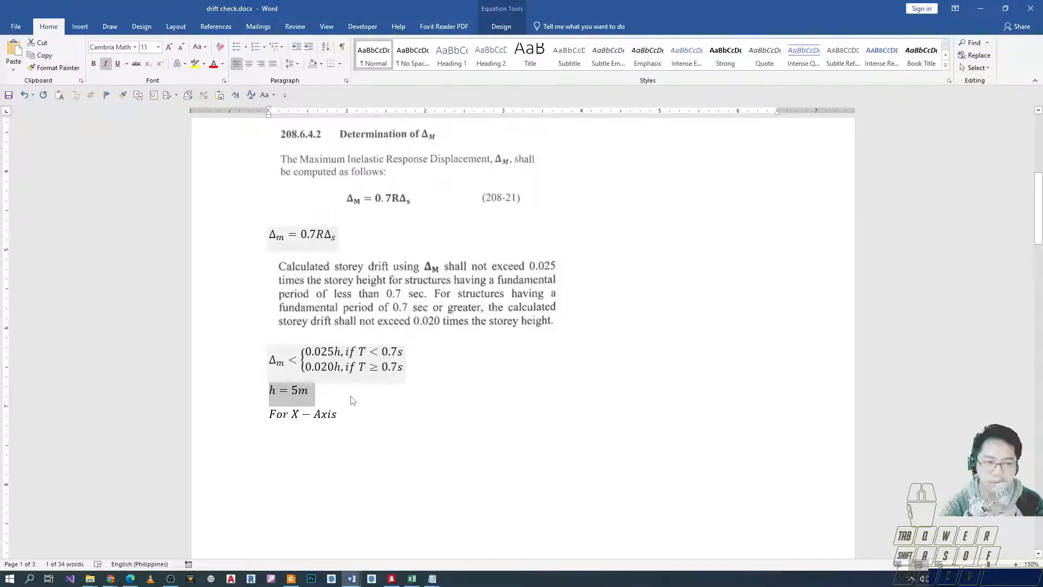
{"action": "scroll", "coordinate": [326, 391], "scroll_direction": "down", "scroll_amount": 3}
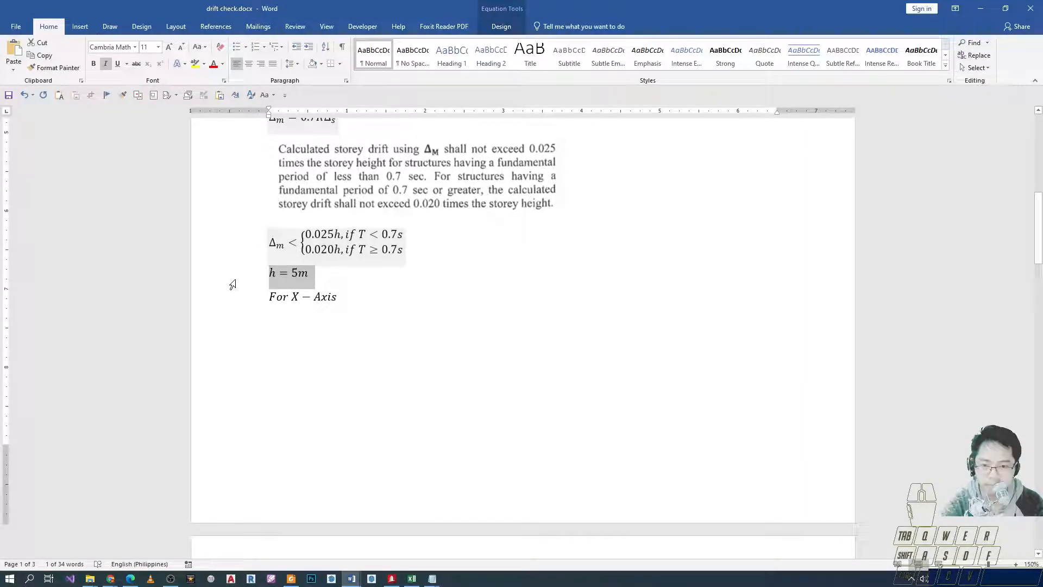
{"action": "left_click_drag", "start_coordinate": [232, 284], "coordinate": [251, 312]}
{"action": "scroll", "coordinate": [250, 307], "scroll_direction": "down", "scroll_amount": 2}
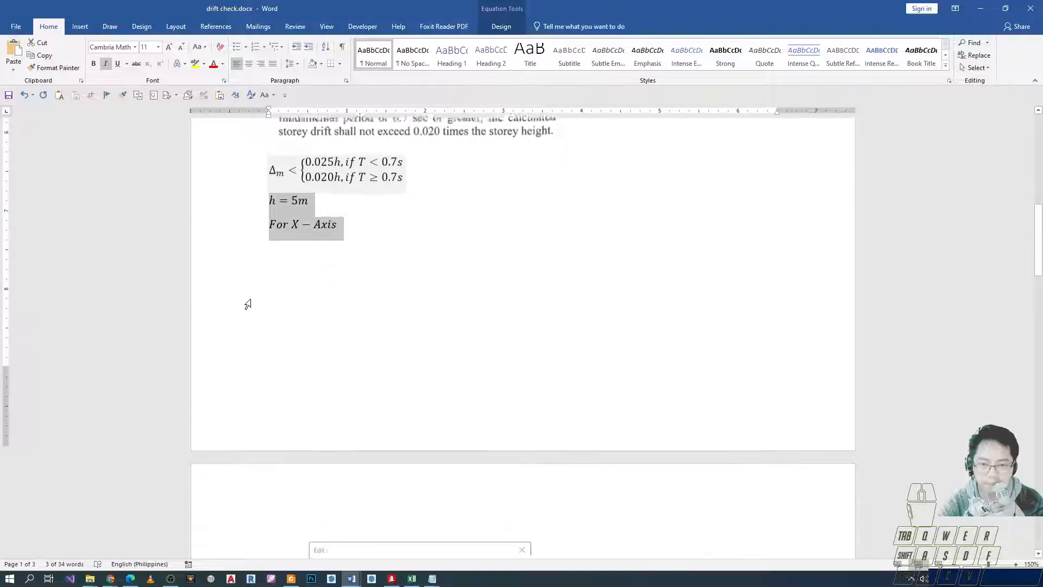
{"action": "left_click", "coordinate": [246, 214]}
{"action": "scroll", "coordinate": [246, 227], "scroll_direction": "down", "scroll_amount": 1}
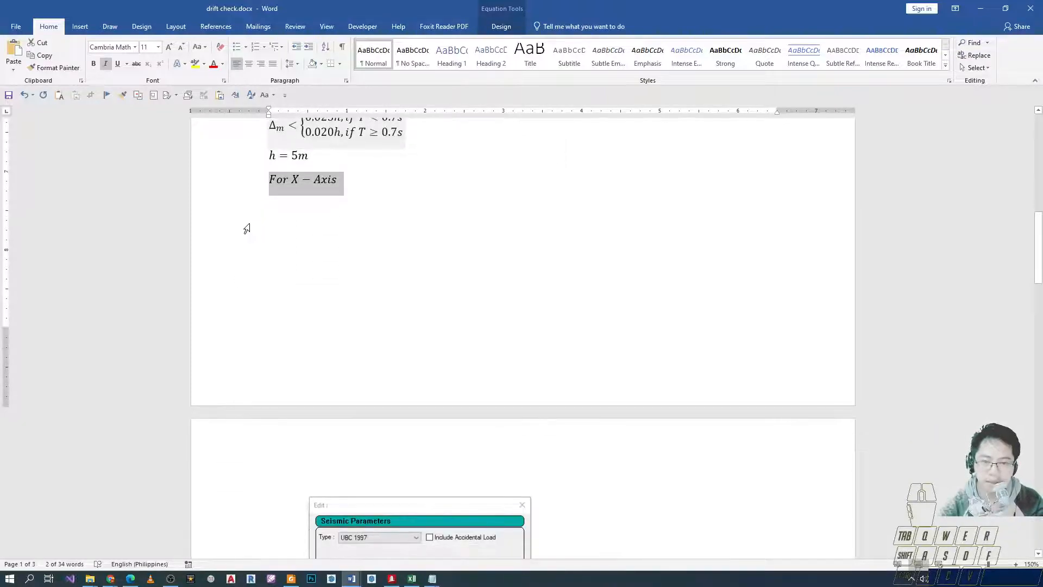
Step: Crop the Seismic Parameters picture to the parameter table's header and its rows from Zone to Rw in Z Direction
{"action": "scroll", "coordinate": [271, 341], "scroll_direction": "down", "scroll_amount": 5}
{"action": "left_click", "coordinate": [344, 366]}
{"action": "scroll", "coordinate": [359, 391], "scroll_direction": "down", "scroll_amount": 2}
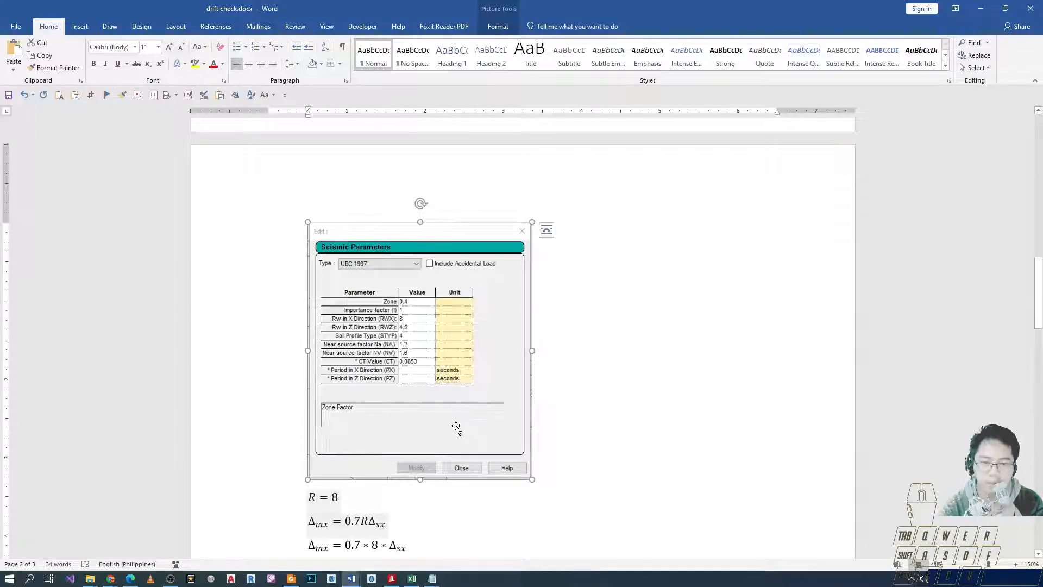
{"action": "left_click", "coordinate": [90, 95]}
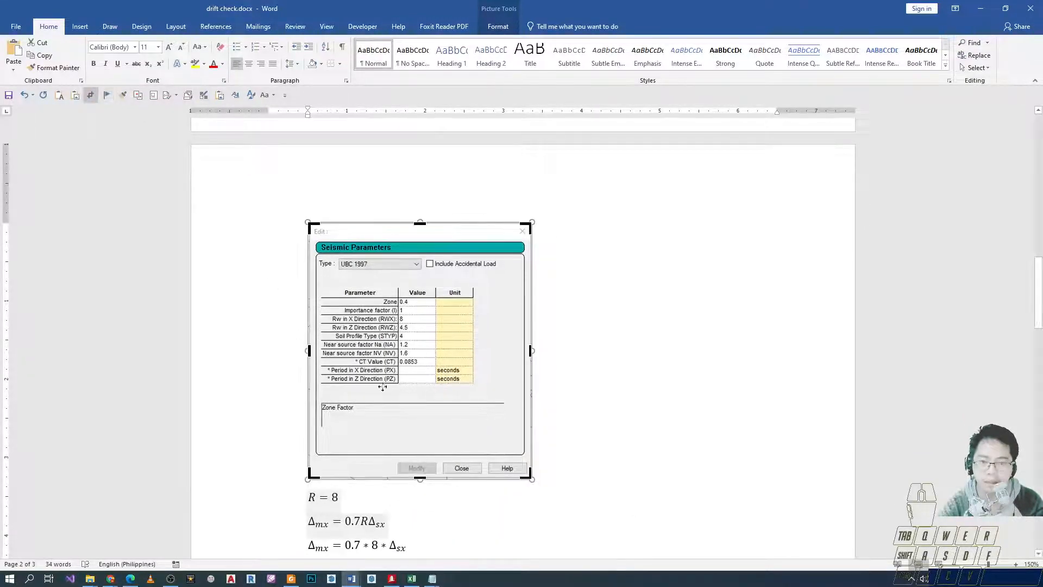
{"action": "left_click_drag", "start_coordinate": [529, 477], "coordinate": [417, 333]}
{"action": "scroll", "coordinate": [359, 217], "scroll_direction": "up", "scroll_amount": 5}
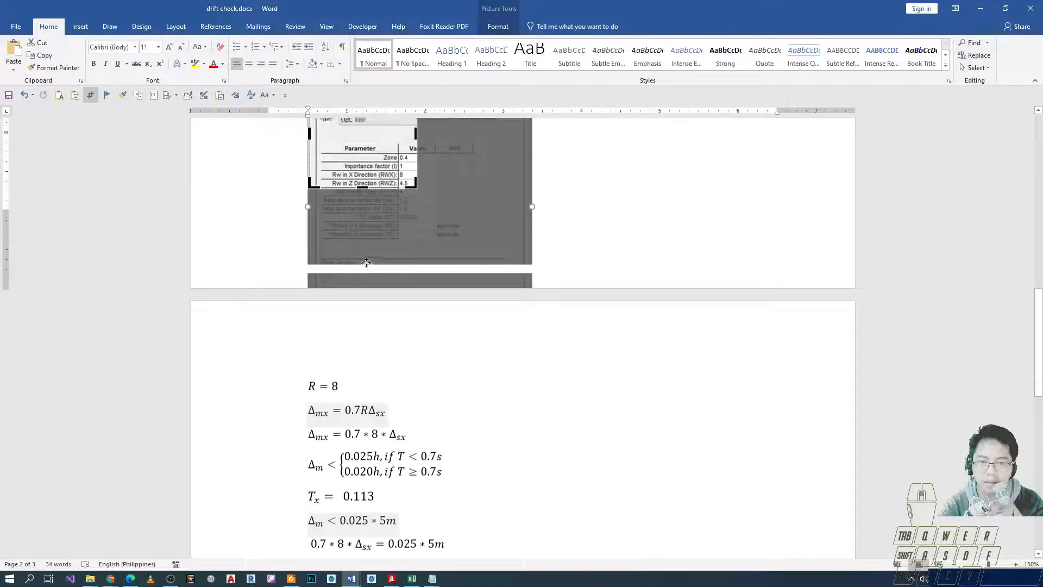
{"action": "left_click_drag", "start_coordinate": [356, 197], "coordinate": [328, 263]}
{"action": "left_click_drag", "start_coordinate": [311, 217], "coordinate": [335, 216]}
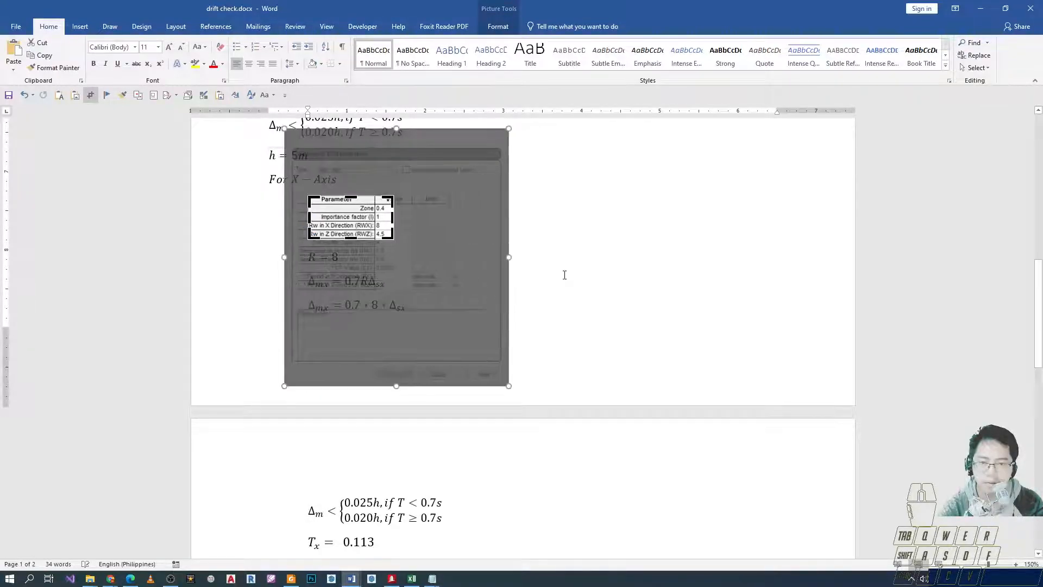
{"action": "left_click", "coordinate": [564, 274]}
Step: Enlarge the cropped seismic parameter picture proportionally to roughly one and two-thirds times its width
{"action": "left_click", "coordinate": [379, 225]}
{"action": "left_click_drag", "start_coordinate": [393, 239], "coordinate": [454, 270]}
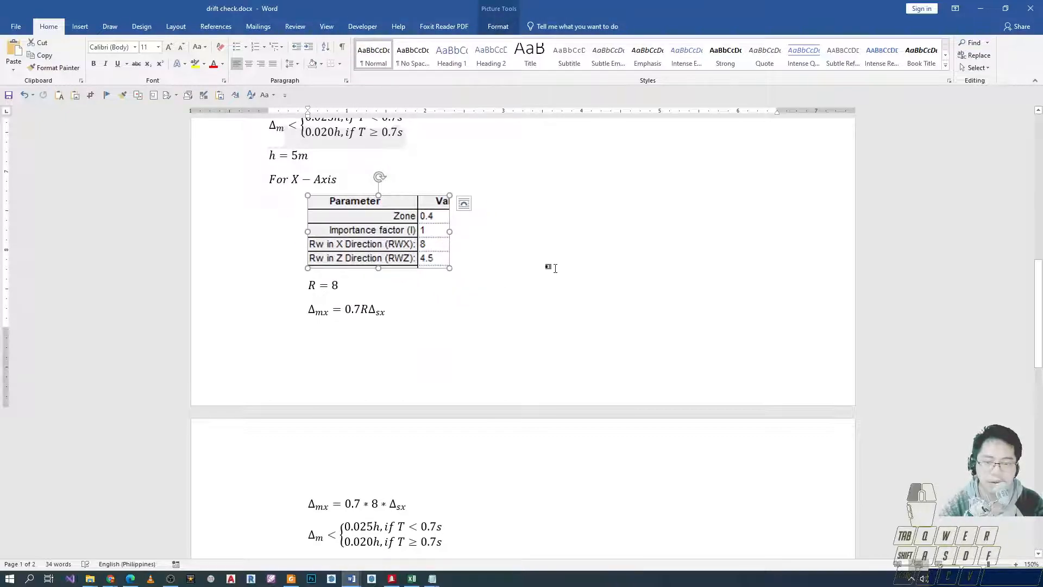
{"action": "left_click", "coordinate": [553, 268]}
Step: Review the R = 8 line against the Rw values in the picture and look through the X-axis and following equations
{"action": "left_click", "coordinate": [222, 284]}
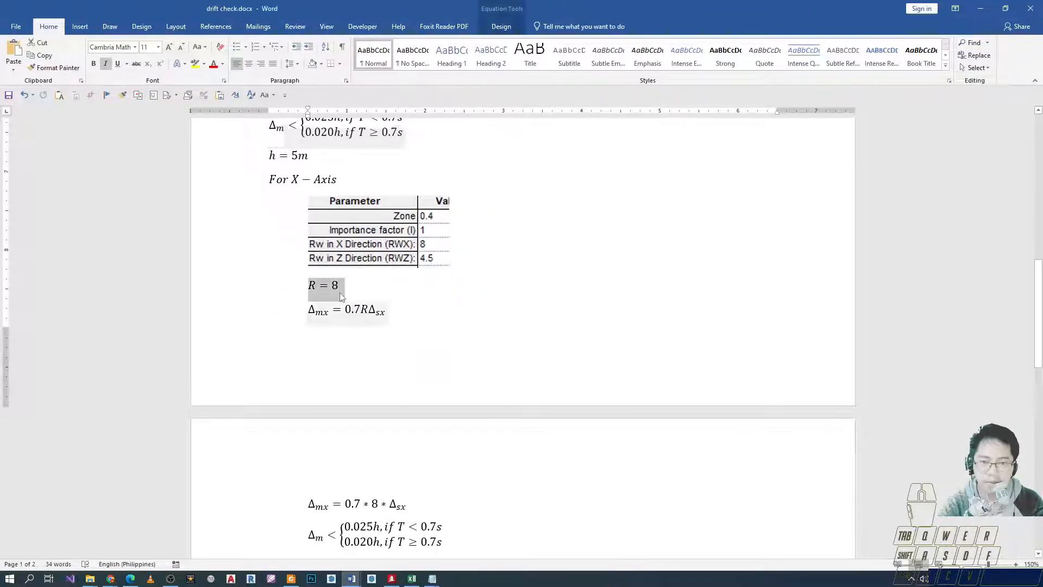
{"action": "left_click", "coordinate": [341, 288]}
{"action": "left_click", "coordinate": [258, 294]}
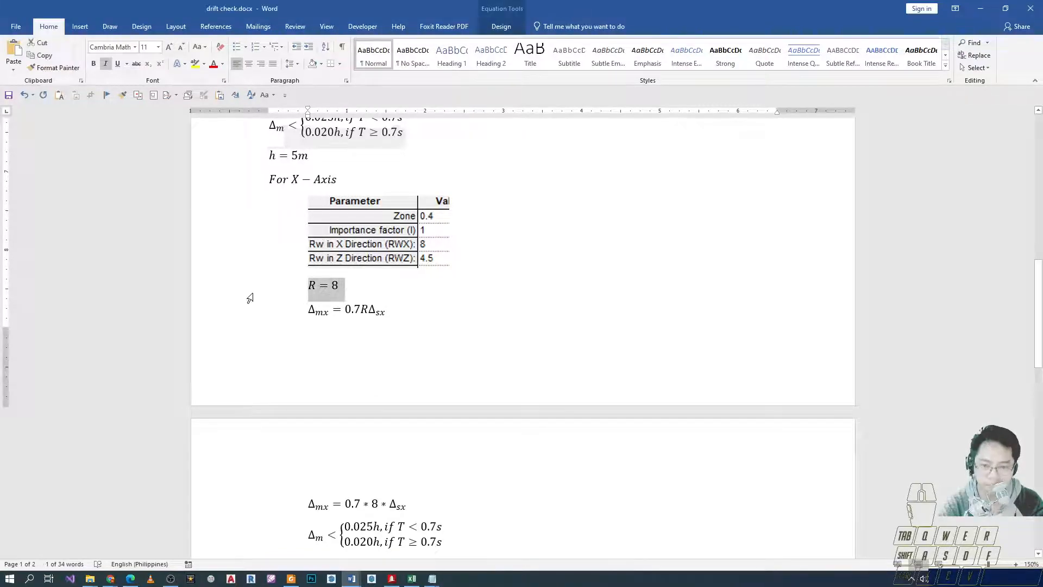
{"action": "scroll", "coordinate": [250, 296], "scroll_direction": "down", "scroll_amount": 2}
{"action": "scroll", "coordinate": [275, 212], "scroll_direction": "up", "scroll_amount": 1}
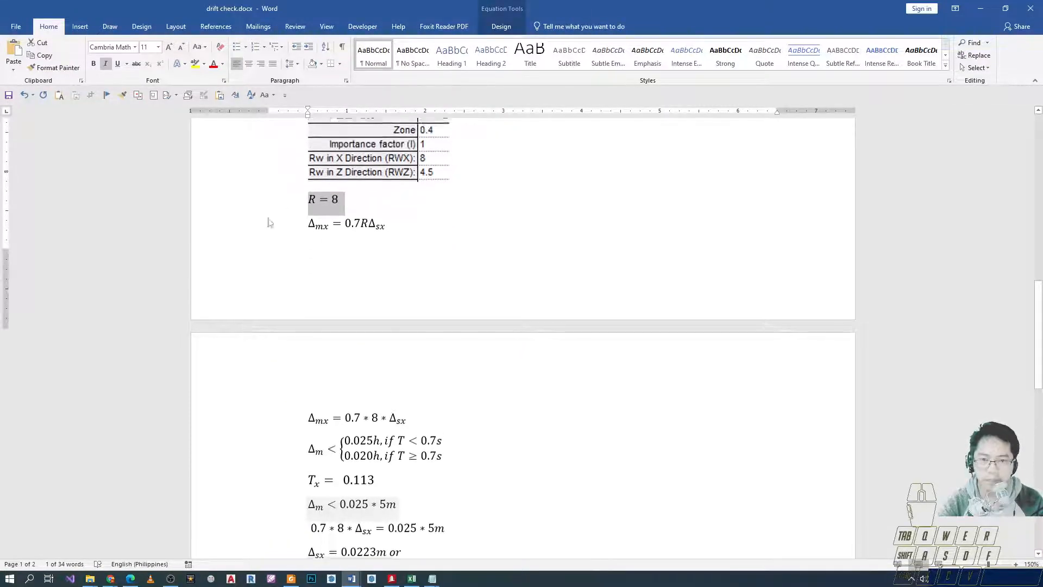
{"action": "left_click", "coordinate": [224, 231]}
{"action": "left_click", "coordinate": [228, 218]}
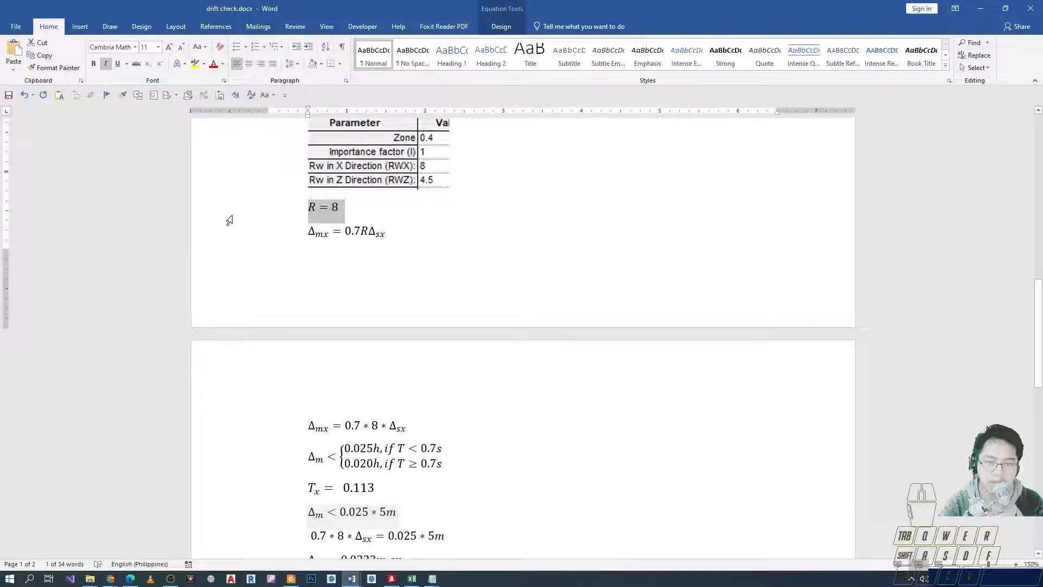
{"action": "scroll", "coordinate": [234, 223], "scroll_direction": "up", "scroll_amount": 2}
{"action": "scroll", "coordinate": [279, 344], "scroll_direction": "down", "scroll_amount": 11}
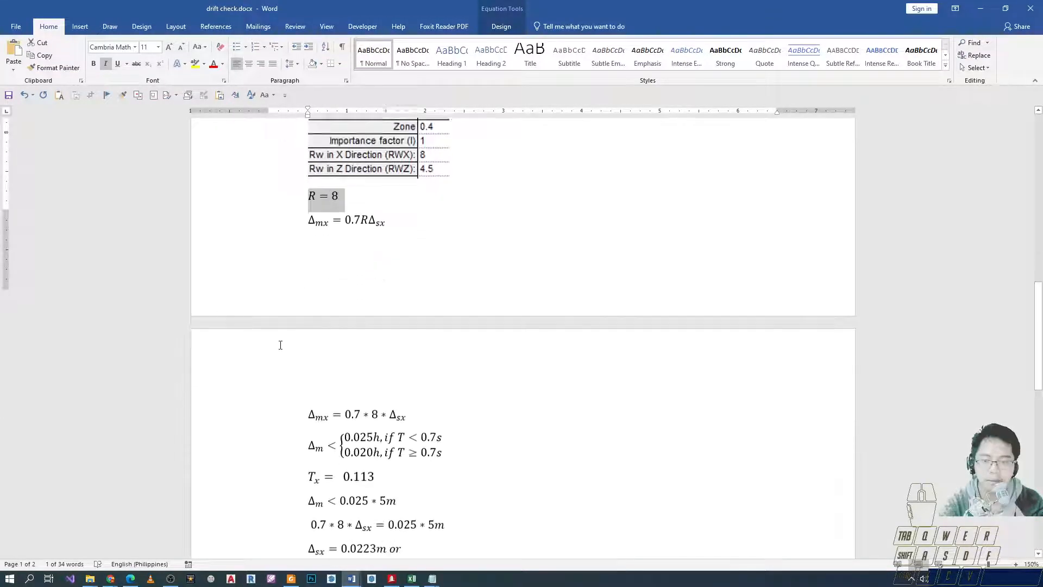
{"action": "scroll", "coordinate": [234, 173], "scroll_direction": "up", "scroll_amount": 11}
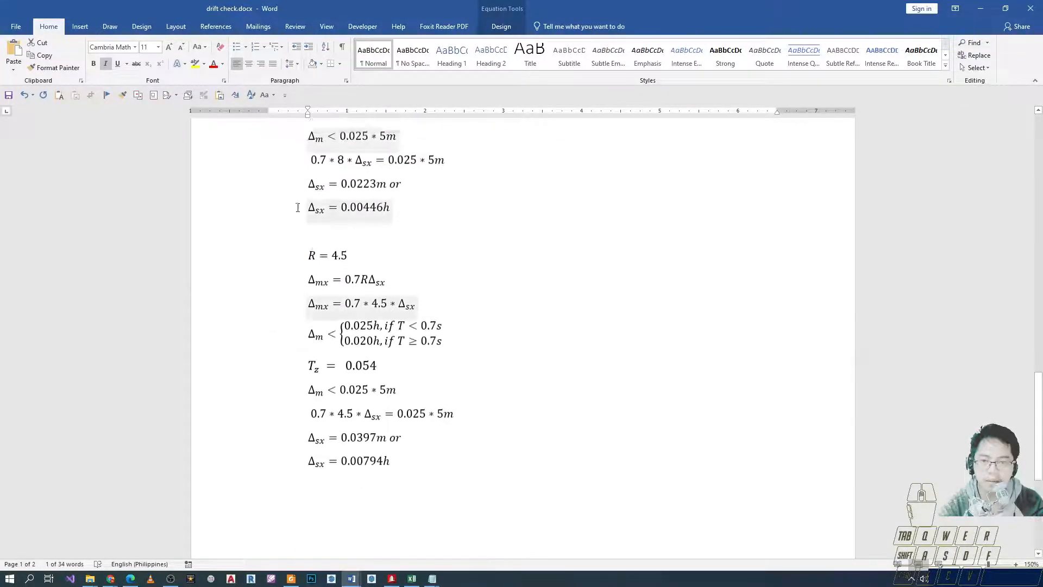
Step: Copy the X-axis heading to the blank line above R = 4.5 and change the copy to For Z − Axis
{"action": "left_click", "coordinate": [228, 146]}
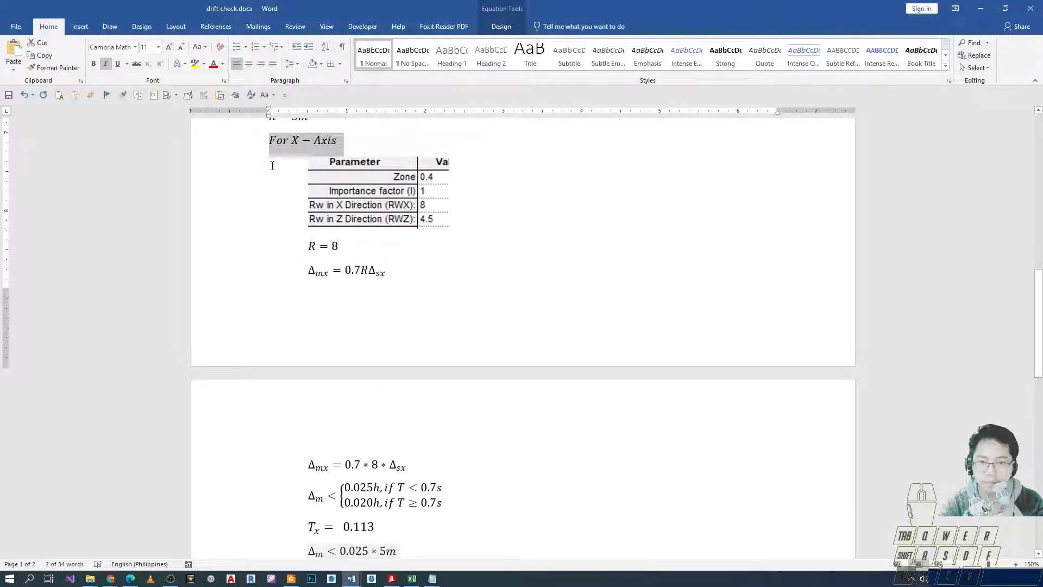
{"action": "scroll", "coordinate": [282, 310], "scroll_direction": "down", "scroll_amount": 6}
{"action": "left_click", "coordinate": [307, 412]}
{"action": "type", "text": "For X − Axis"}
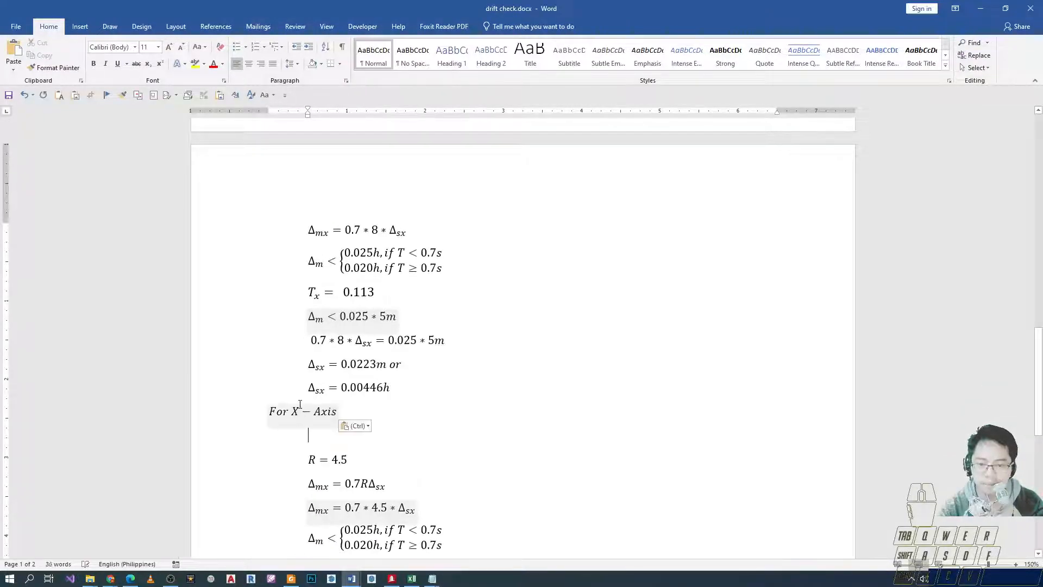
{"action": "key", "text": "Up"}
{"action": "key", "text": "Left"}
{"action": "key", "text": "BackSpace"}
{"action": "type", "text": "Z"}
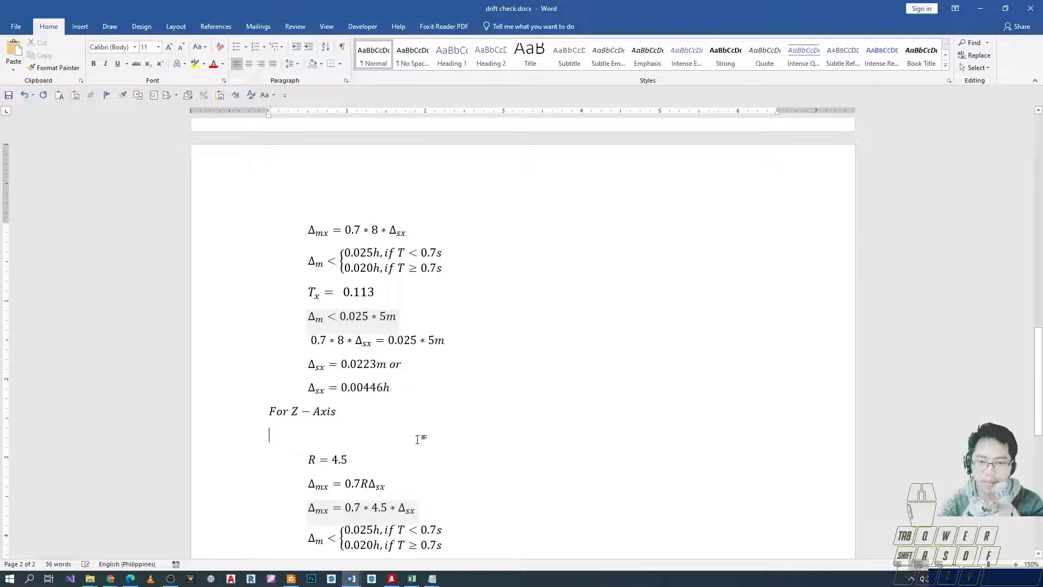
Step: Remove the empty line below the Z-axis heading and left-align the heading
{"action": "key", "text": "BackSpace"}
{"action": "left_click", "coordinate": [517, 414]}
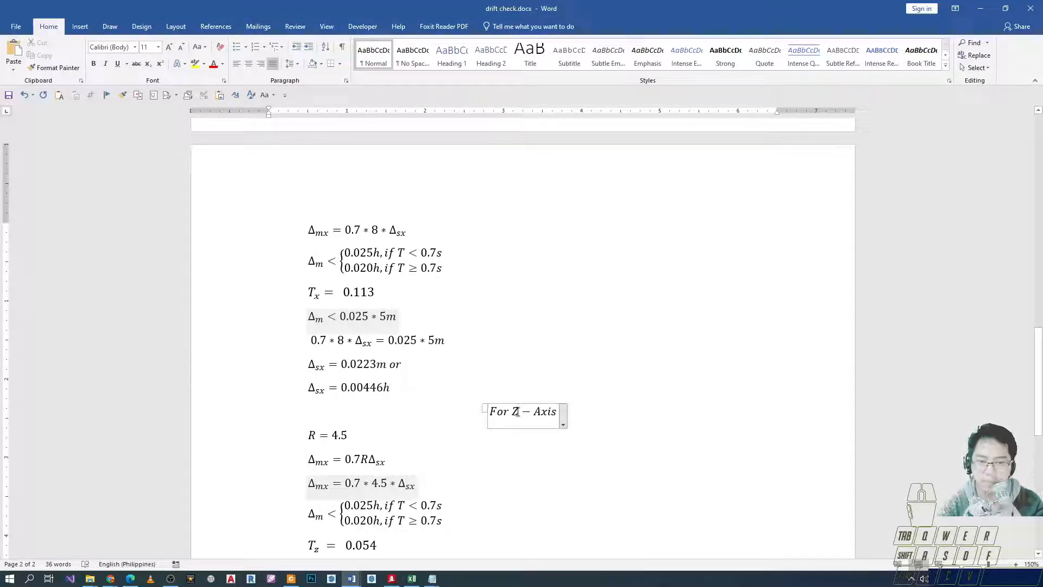
{"action": "left_click", "coordinate": [237, 65]}
Step: Compare the R value in the Z-axis section with the one in the X-axis section and the Rw parameters
{"action": "scroll", "coordinate": [338, 388], "scroll_direction": "down", "scroll_amount": 4}
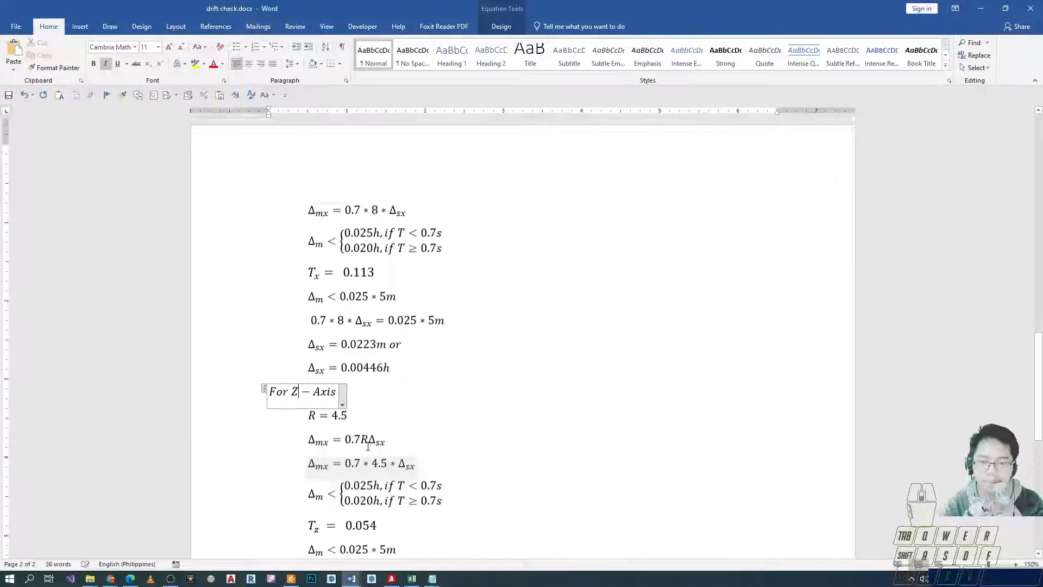
{"action": "left_click", "coordinate": [318, 325]}
{"action": "scroll", "coordinate": [318, 325], "scroll_direction": "up", "scroll_amount": 13}
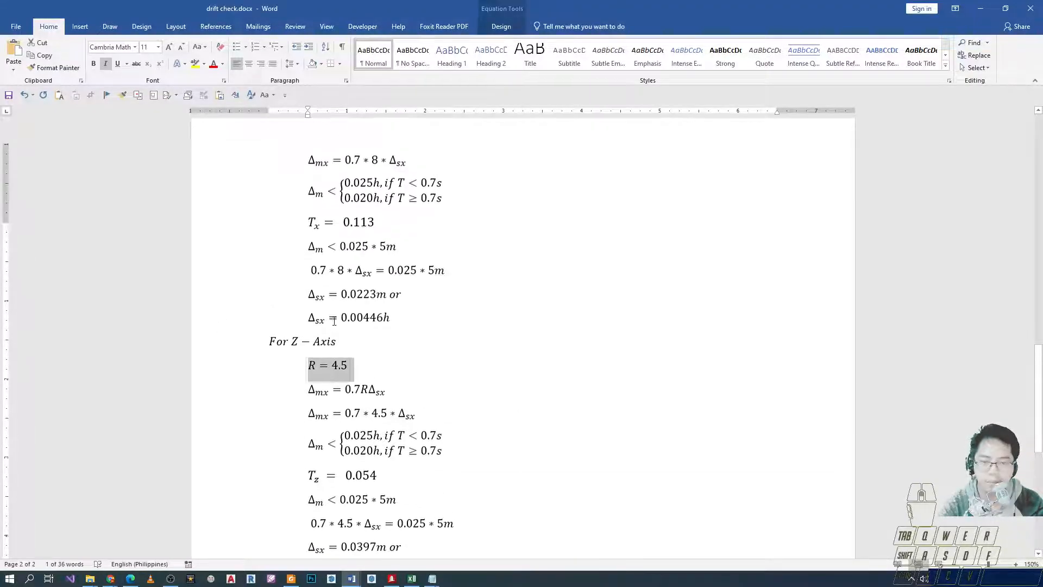
{"action": "double_click", "coordinate": [335, 285]}
{"action": "scroll", "coordinate": [368, 296], "scroll_direction": "down", "scroll_amount": 4}
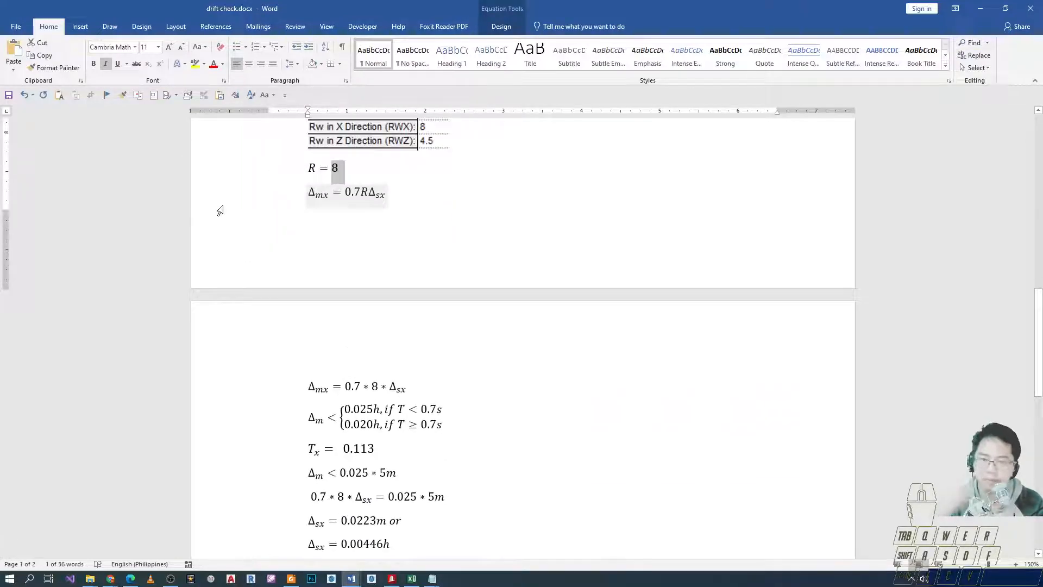
{"action": "scroll", "coordinate": [289, 263], "scroll_direction": "down", "scroll_amount": 4}
{"action": "scroll", "coordinate": [333, 505], "scroll_direction": "down", "scroll_amount": 1}
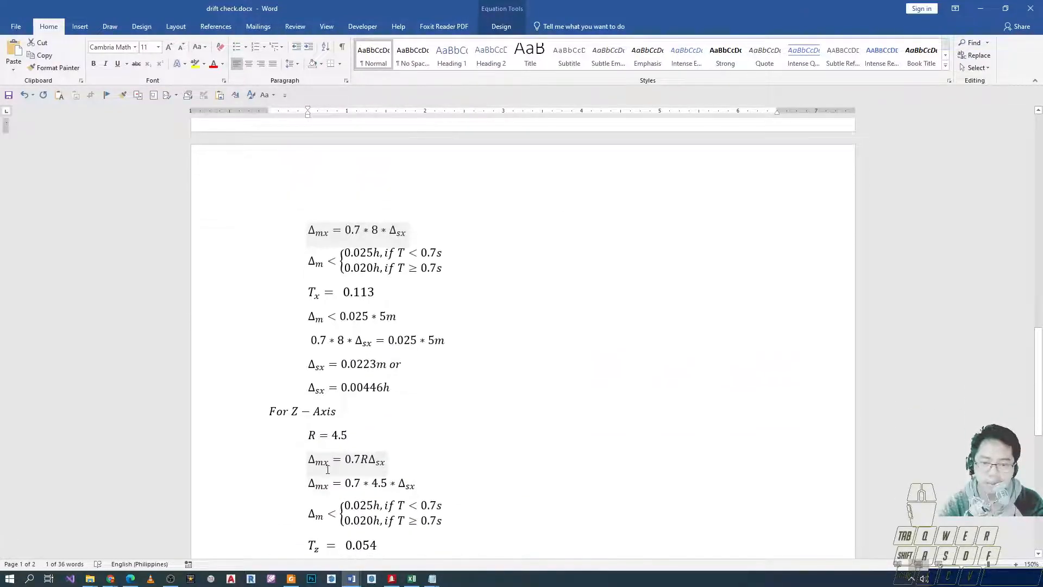
Step: Change the Δmx subscript to mz in the first two displacement equations below R = 4.5
{"action": "left_click", "coordinate": [329, 465]}
{"action": "key", "text": "BackSpace"}
{"action": "type", "text": "z"}
{"action": "key", "text": "Down"}
{"action": "key", "text": "BackSpace"}
{"action": "type", "text": "z"}
Step: Change Δsx to Δsz in the two Z-axis Δmz equations, 0.7RΔ and 0.7 ∗ 4.5 ∗ Δ
{"action": "key", "text": "Right"}
{"action": "key", "text": "Right"}
{"action": "key", "text": "Up"}
{"action": "key", "text": "Right"}
{"action": "key", "text": "BackSpace"}
{"action": "type", "text": "z"}
{"action": "key", "text": "Down"}
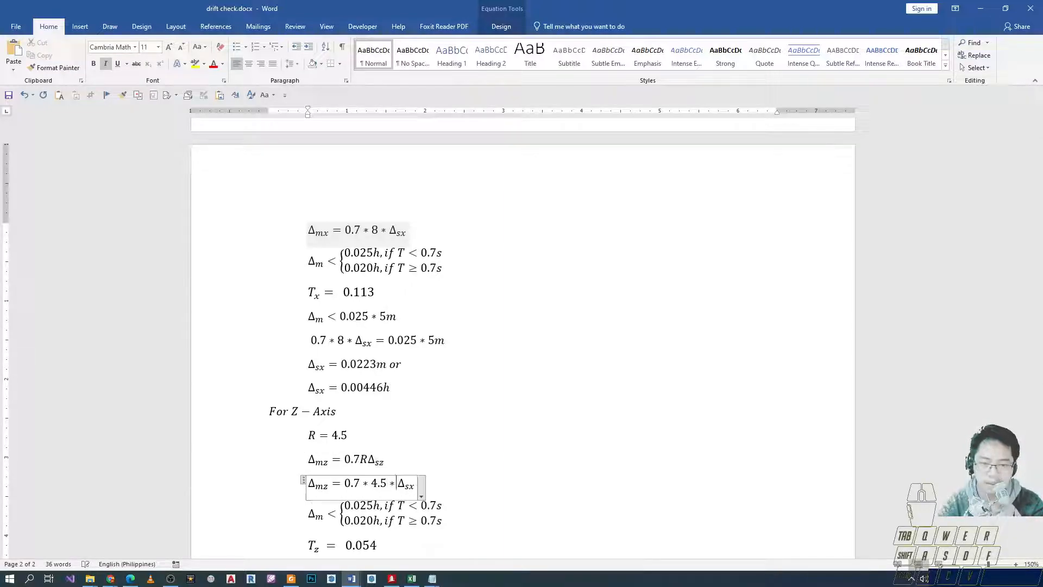
{"action": "key", "text": "Right"}
{"action": "key", "text": "Right"}
{"action": "key", "text": "BackSpace"}
{"action": "type", "text": "z"}
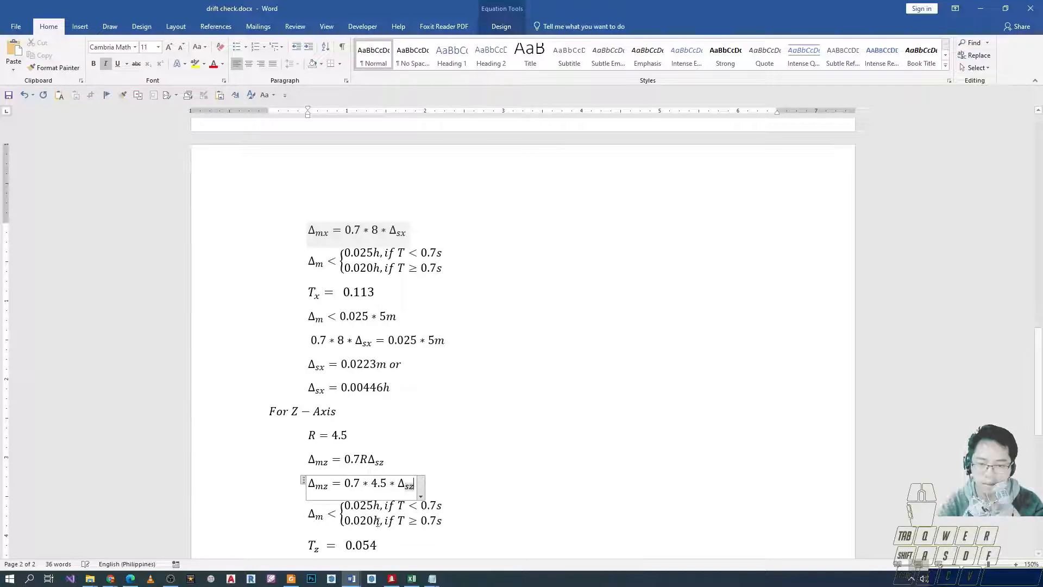
Step: Change Δsx to Δsz in the last three Z-axis lines, from the 0.7 ∗ 4.5 equation through the 0.00794h result
{"action": "scroll", "coordinate": [350, 507], "scroll_direction": "down", "scroll_amount": 3}
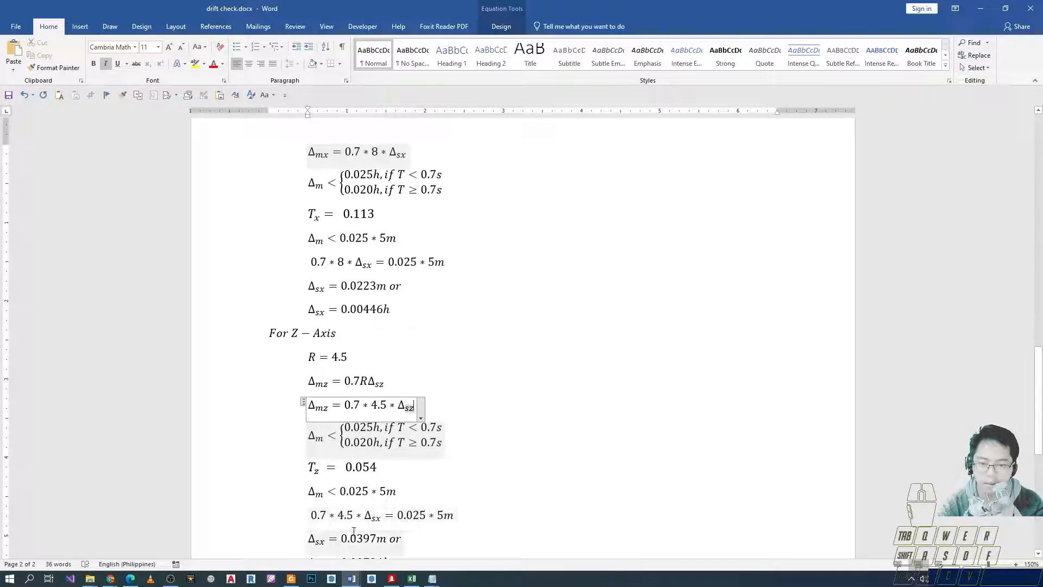
{"action": "left_click", "coordinate": [409, 514]}
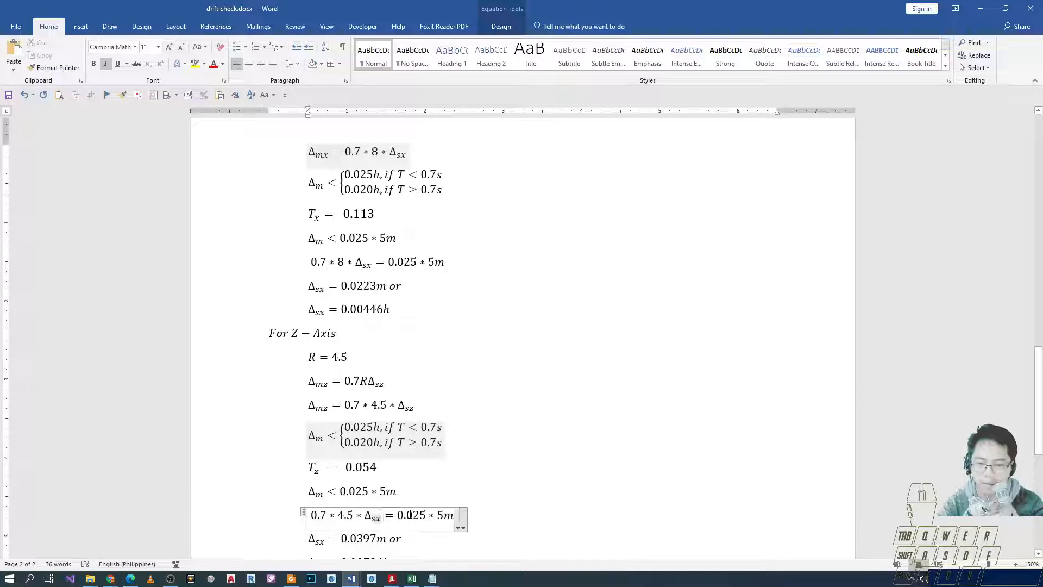
{"action": "key", "text": "BackSpace"}
{"action": "type", "text": "z"}
{"action": "key", "text": "Down"}
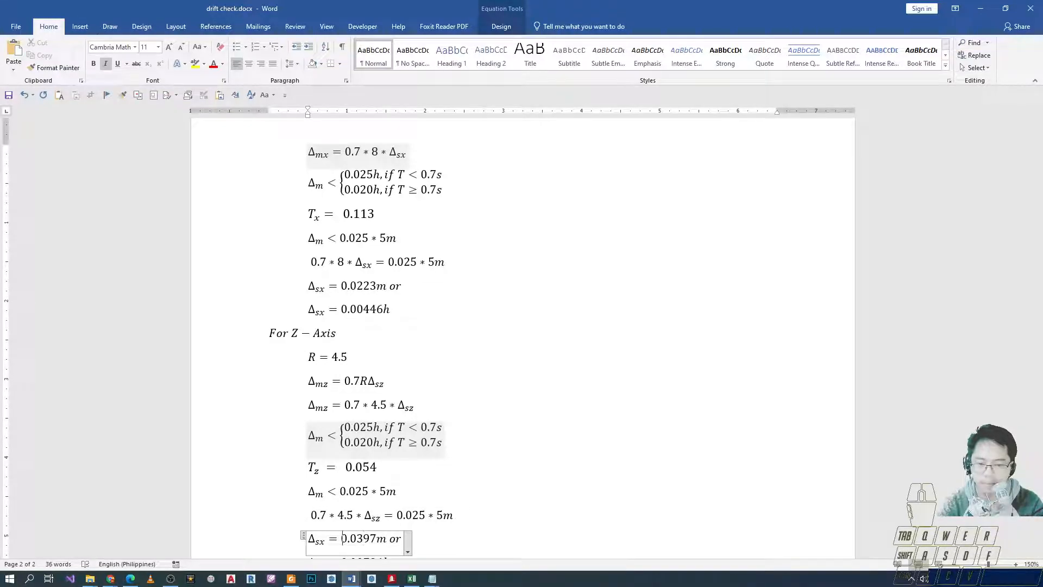
{"action": "key", "text": "BackSpace"}
{"action": "type", "text": "z"}
{"action": "scroll", "coordinate": [326, 489], "scroll_direction": "down", "scroll_amount": 3}
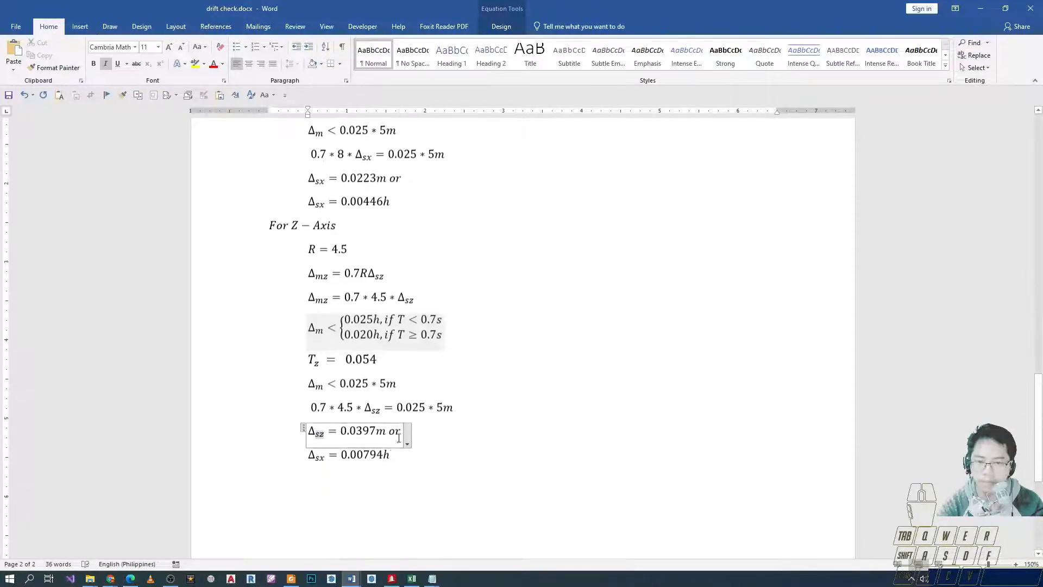
{"action": "key", "text": "Down"}
{"action": "key", "text": "BackSpace"}
{"action": "type", "text": "z"}
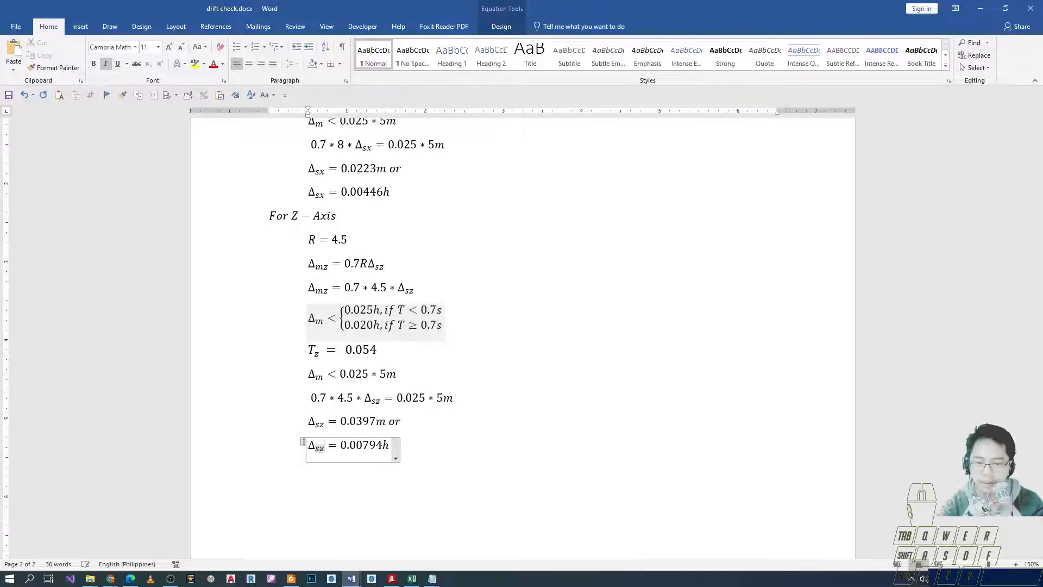
Step: Review the X-axis Δmx = 0.7RΔsx equation and the factor 8 substituted for R in the equation after it
{"action": "scroll", "coordinate": [380, 389], "scroll_direction": "up", "scroll_amount": 8}
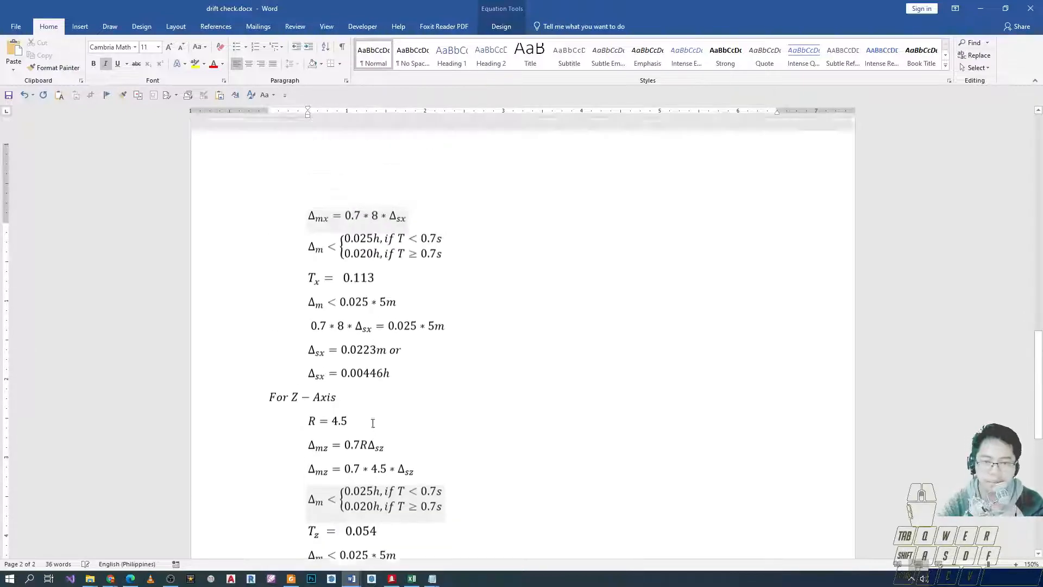
{"action": "left_click", "coordinate": [228, 272]}
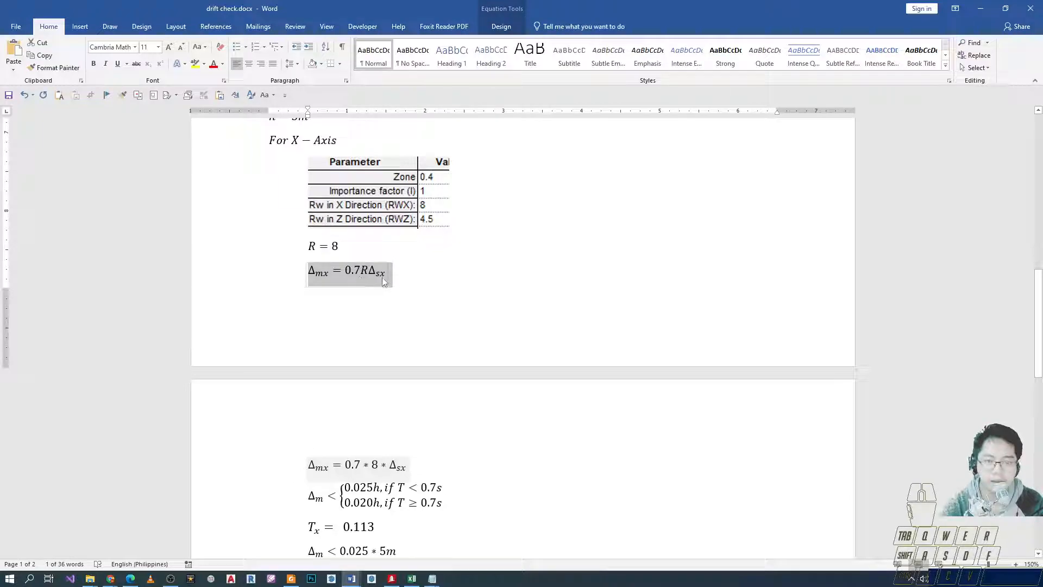
{"action": "scroll", "coordinate": [349, 391], "scroll_direction": "down", "scroll_amount": 1}
{"action": "left_click", "coordinate": [372, 425]}
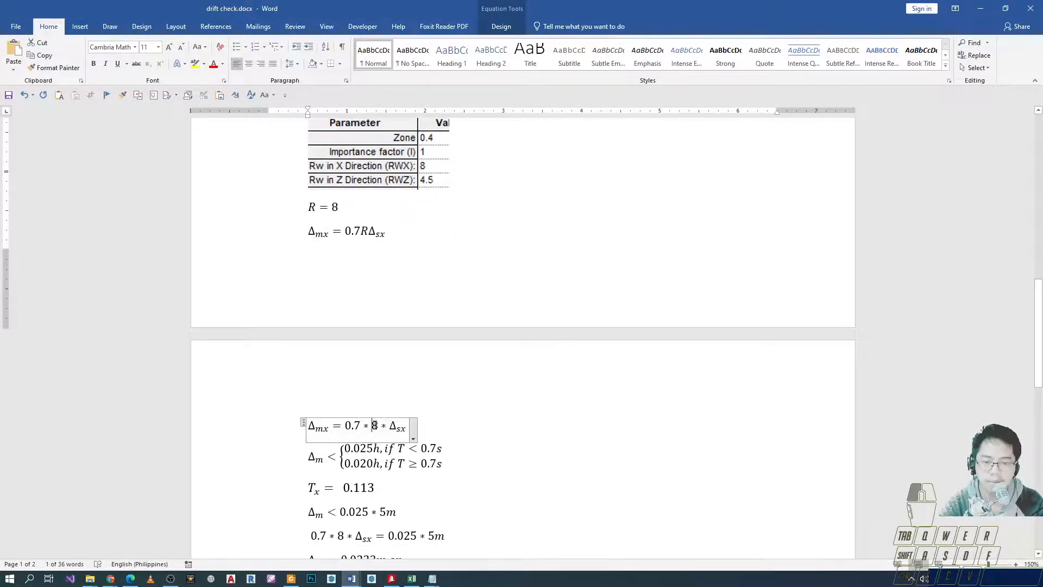
{"action": "scroll", "coordinate": [268, 205], "scroll_direction": "up", "scroll_amount": 1}
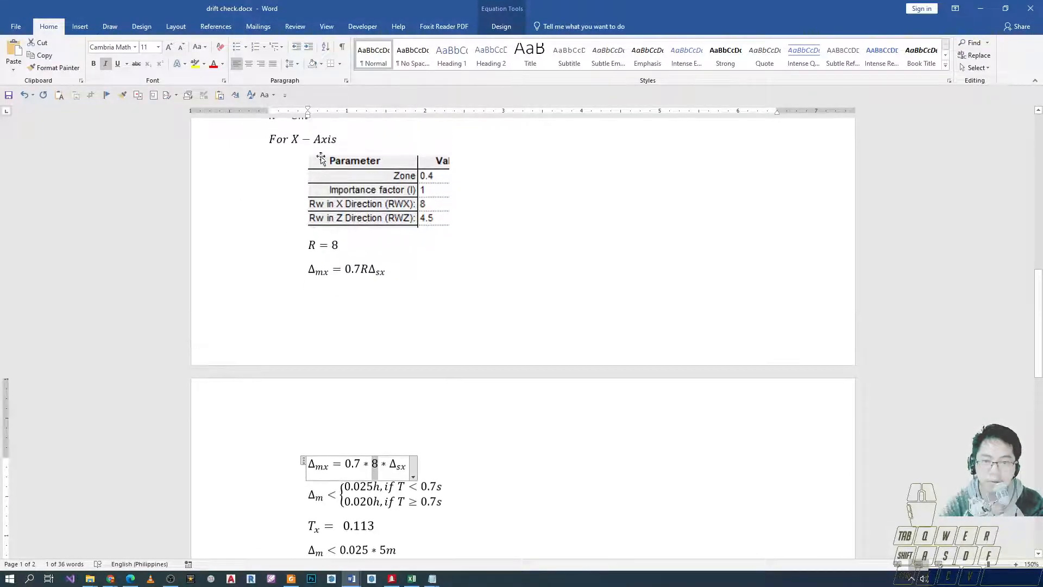
{"action": "scroll", "coordinate": [300, 138], "scroll_direction": "down", "scroll_amount": 3}
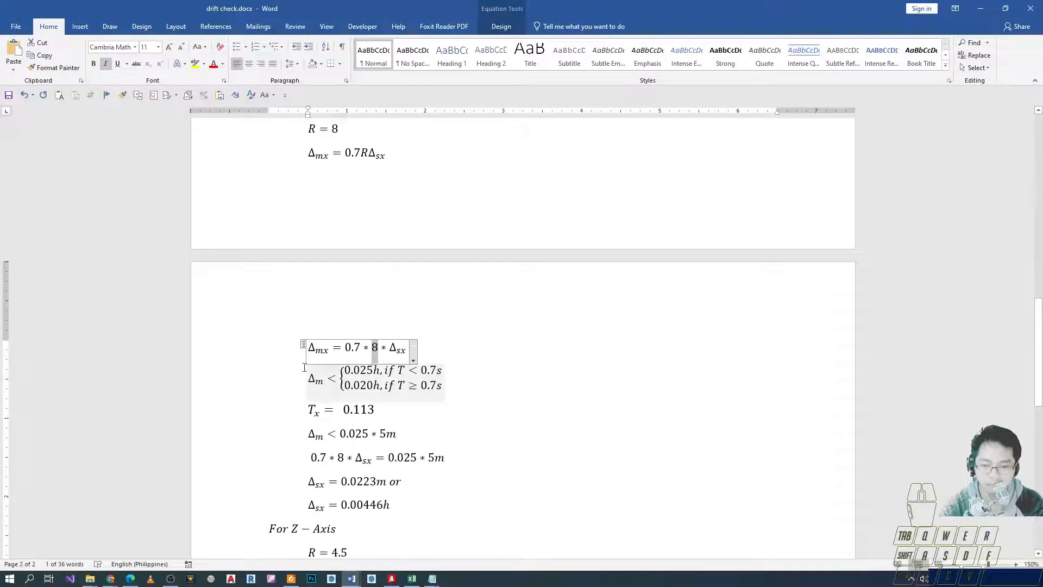
Step: Examine the X-axis drift limit equation and its T < 0.7 s condition against the Tx value below it
{"action": "left_click", "coordinate": [216, 380]}
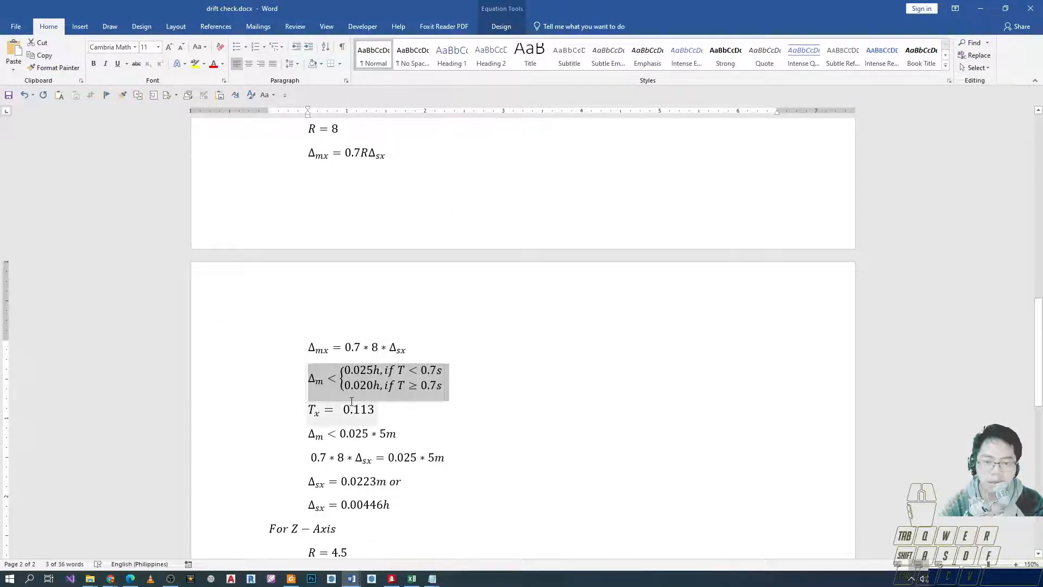
{"action": "scroll", "coordinate": [256, 349], "scroll_direction": "up", "scroll_amount": 2}
{"action": "scroll", "coordinate": [326, 366], "scroll_direction": "down", "scroll_amount": 4}
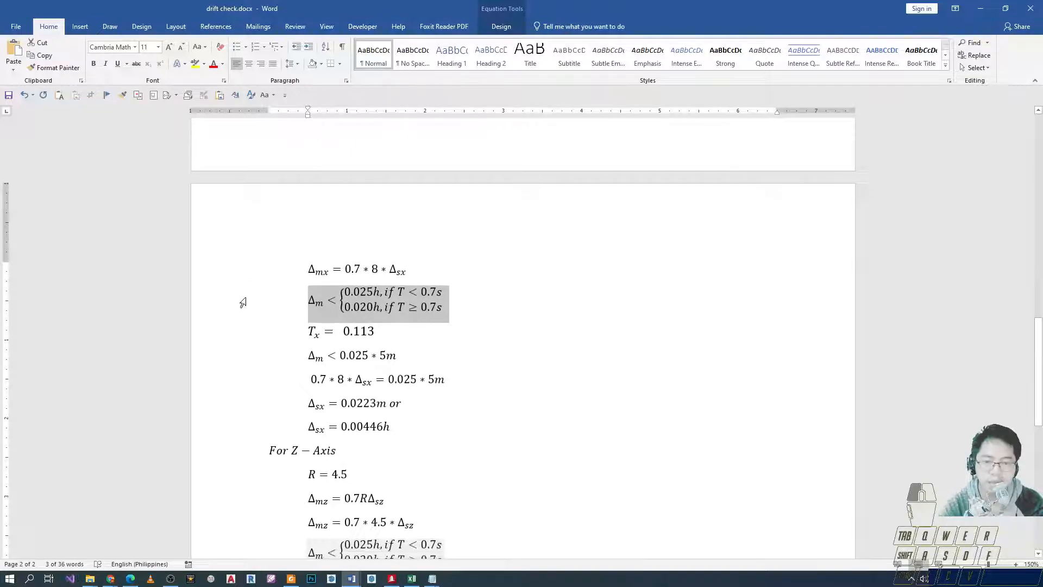
{"action": "left_click", "coordinate": [431, 296]}
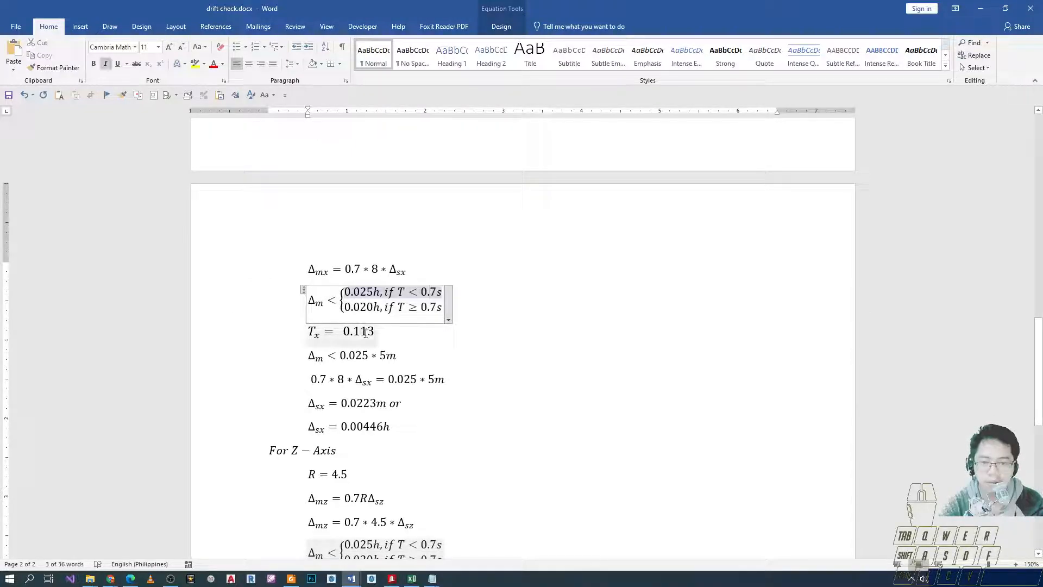
{"action": "double_click", "coordinate": [400, 293]}
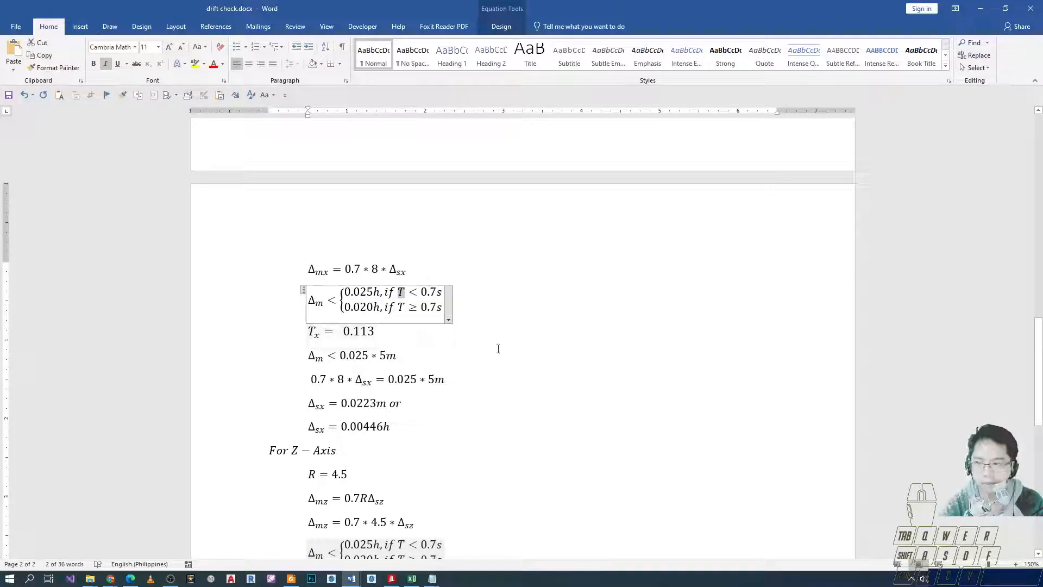
Step: Switch to STAAD.Pro and open the analysis output of the Warehouse model
{"action": "key", "text": "alt+Tab"}
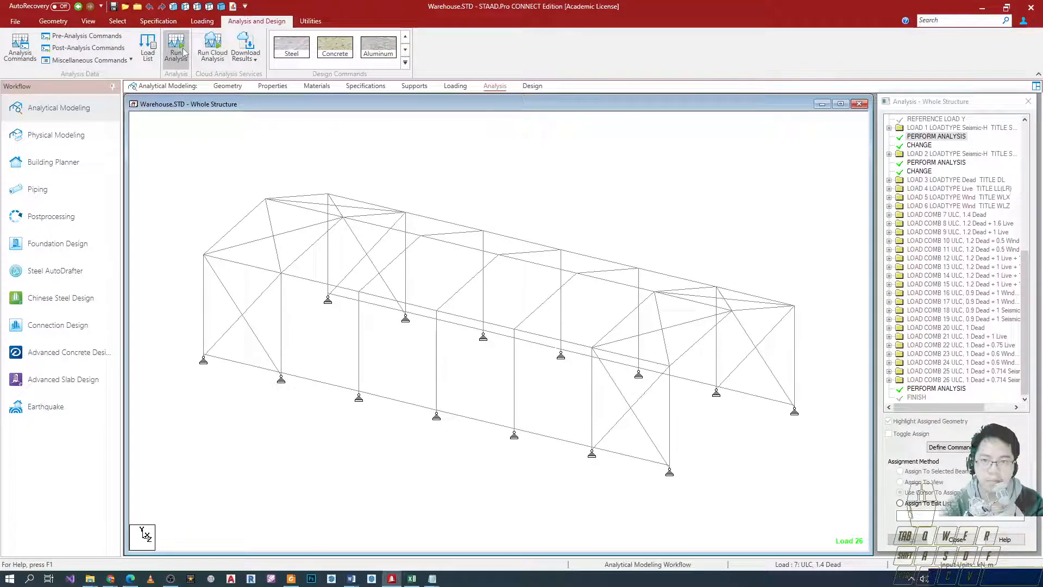
{"action": "left_click", "coordinate": [309, 23]}
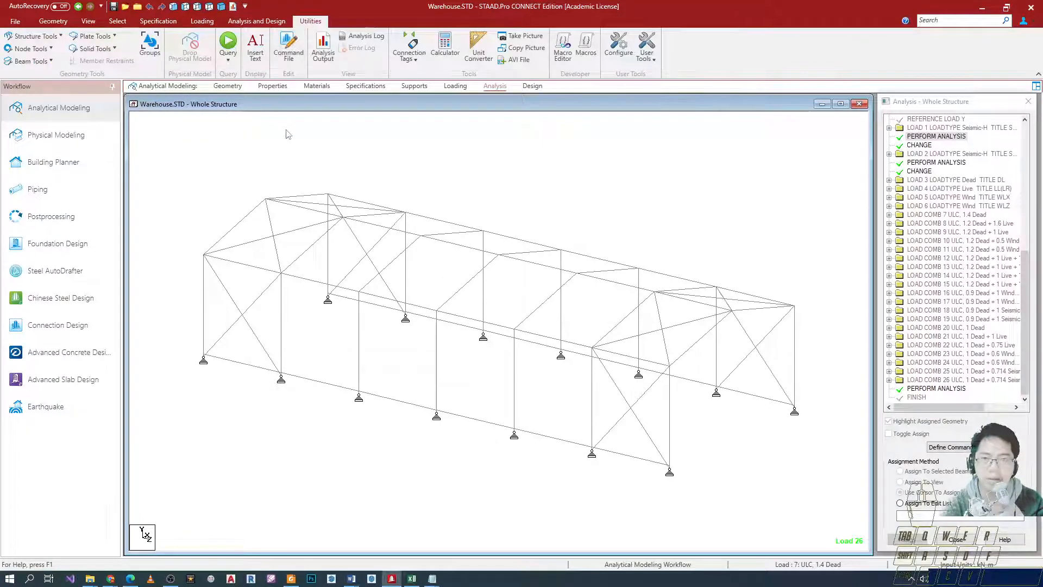
{"action": "key", "text": "ctrl+2"}
{"action": "left_click_drag", "start_coordinate": [286, 2], "coordinate": [354, 31], "text": "ctrl"}
{"action": "key", "text": "Escape"}
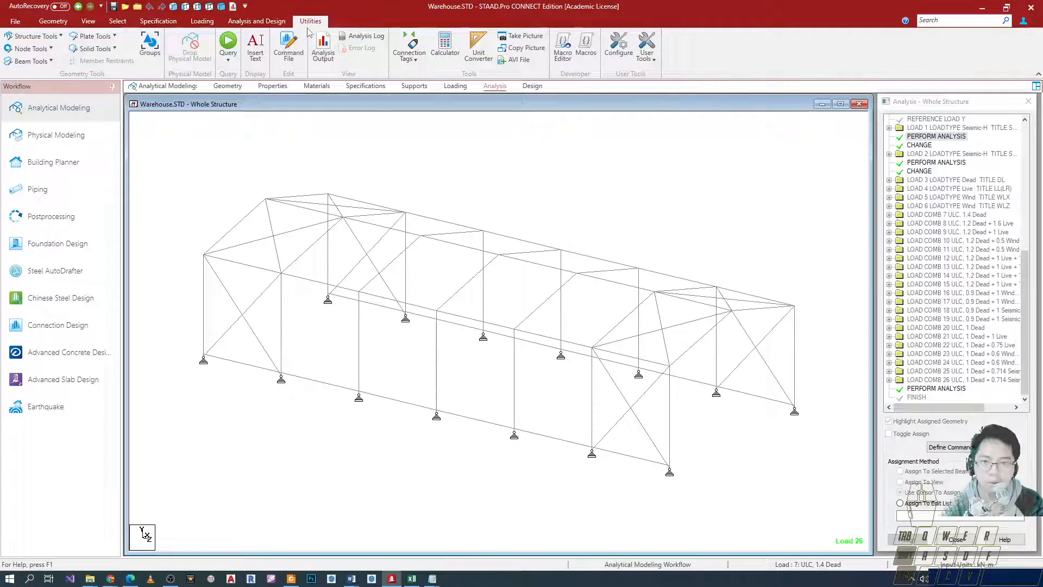
{"action": "left_click_drag", "start_coordinate": [298, 19], "coordinate": [345, 77], "text": "ctrl"}
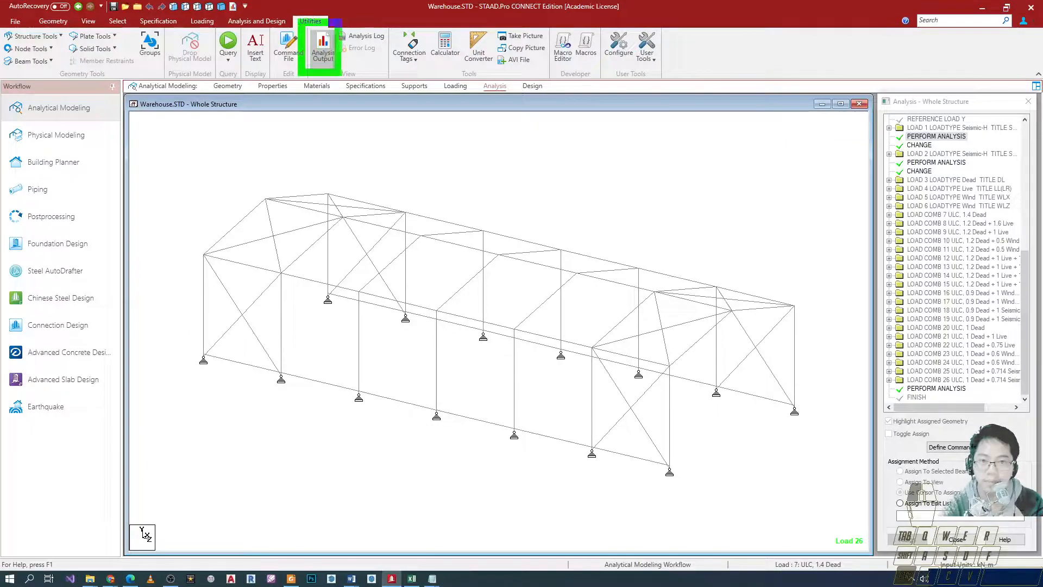
{"action": "key", "text": "Escape"}
{"action": "key", "text": "ctrl+2"}
{"action": "left_click_drag", "start_coordinate": [299, 17], "coordinate": [347, 75], "text": "ctrl"}
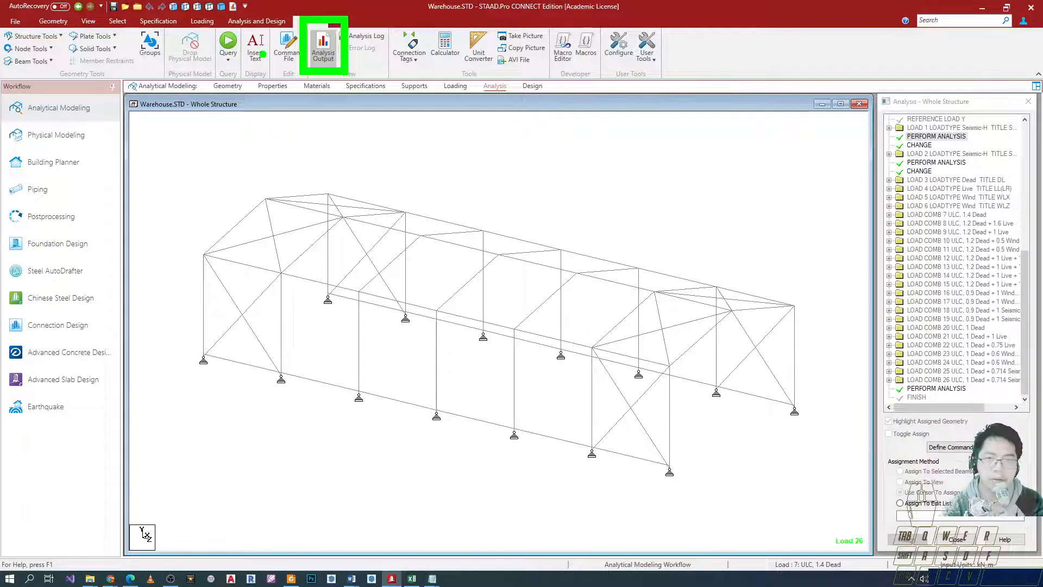
{"action": "key", "text": "Escape"}
{"action": "key", "text": "ctrl+2"}
{"action": "left_click_drag", "start_coordinate": [305, 24], "coordinate": [357, 88], "text": "ctrl"}
{"action": "key", "text": "Escape"}
{"action": "left_click", "coordinate": [323, 49]}
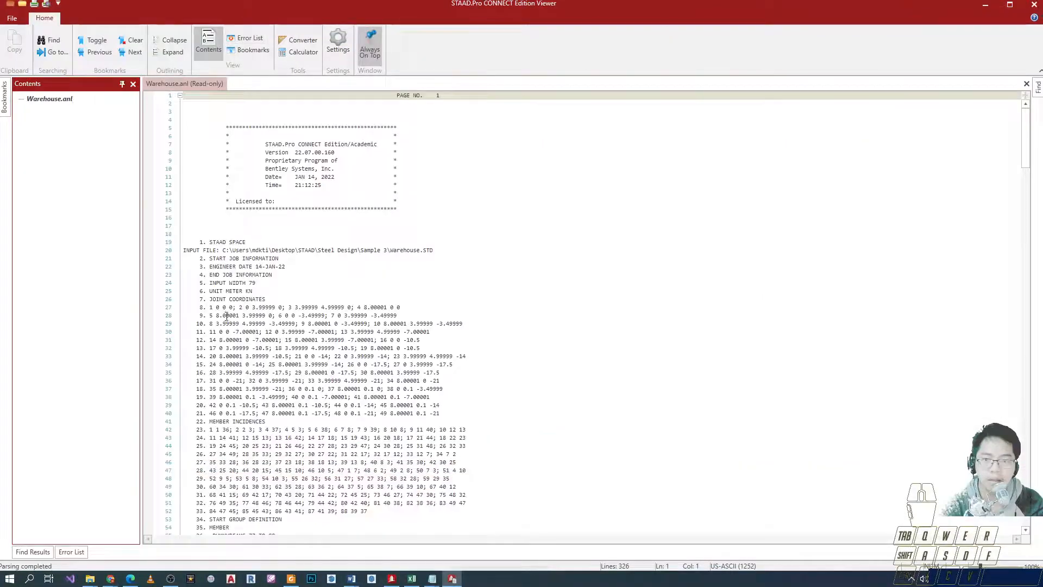
Step: Find the X-direction and Z-direction UBC seismic result blocks in the analysis output
{"action": "scroll", "coordinate": [687, 343], "scroll_direction": "down", "scroll_amount": 20}
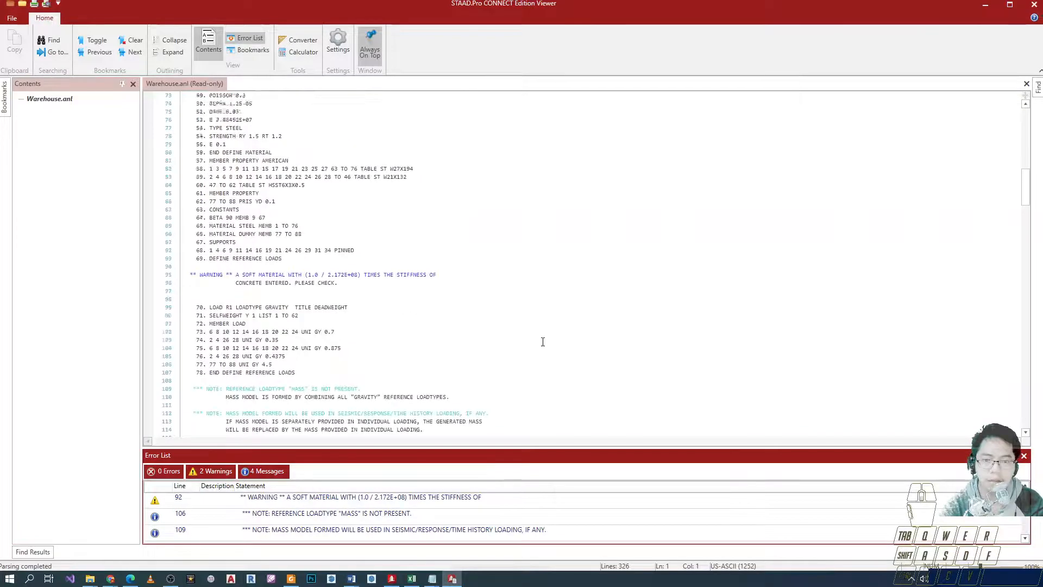
{"action": "scroll", "coordinate": [553, 342], "scroll_direction": "down", "scroll_amount": 15}
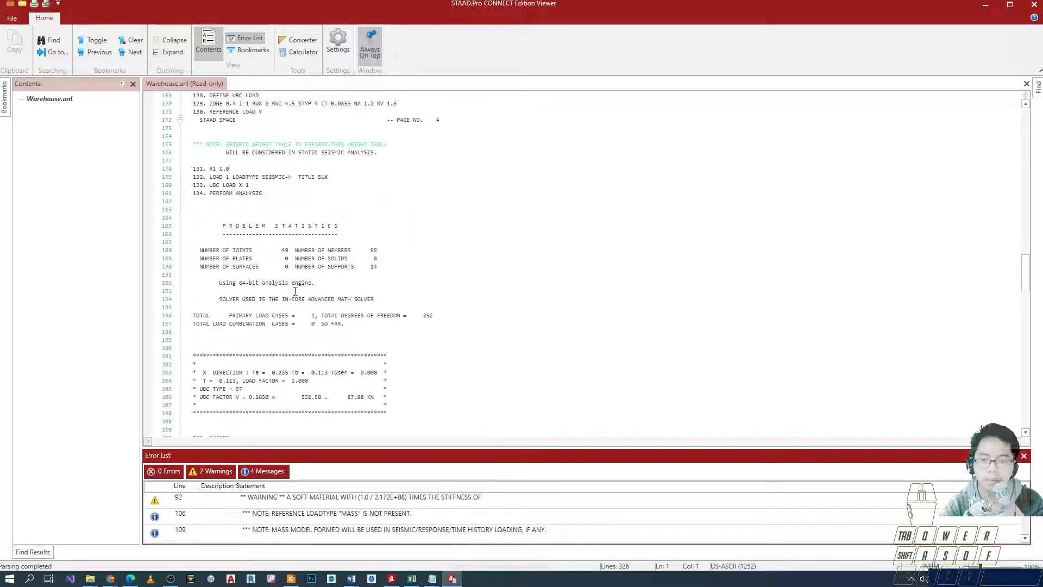
{"action": "left_click_drag", "start_coordinate": [195, 260], "coordinate": [406, 320]}
{"action": "scroll", "coordinate": [411, 316], "scroll_direction": "down", "scroll_amount": 5}
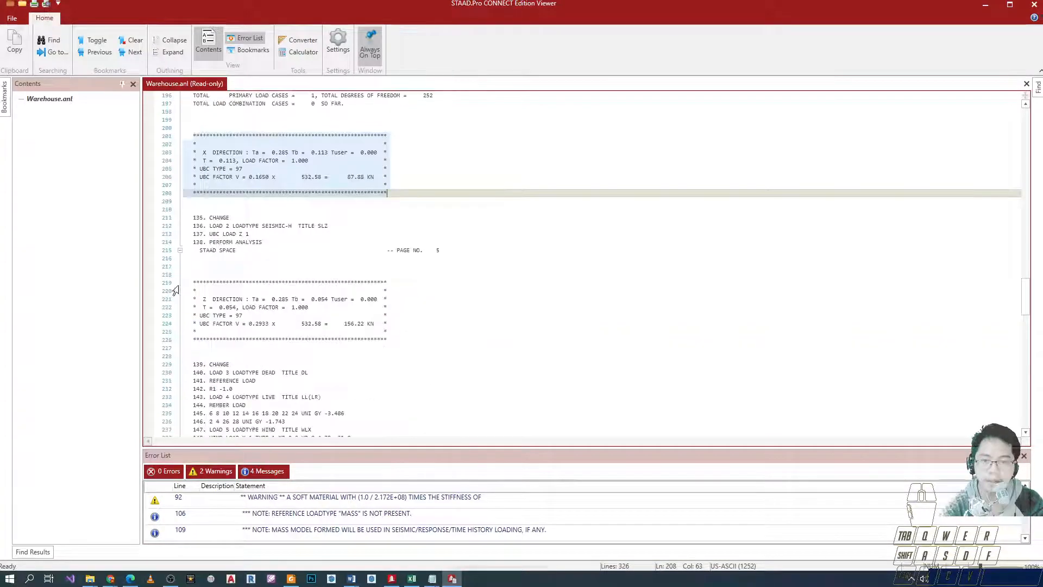
{"action": "left_click_drag", "start_coordinate": [188, 278], "coordinate": [410, 339]}
{"action": "scroll", "coordinate": [336, 264], "scroll_direction": "up", "scroll_amount": 4}
{"action": "left_click_drag", "start_coordinate": [195, 234], "coordinate": [406, 281]}
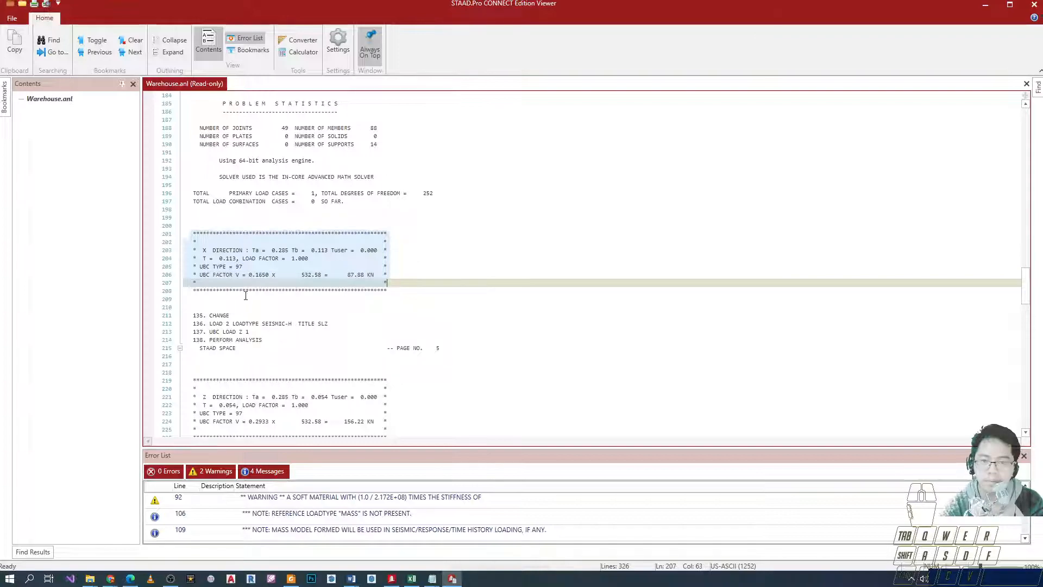
Step: Enlarge the output text and examine the X-direction and Z-direction blocks, focusing on the X-direction period T
{"action": "scroll", "coordinate": [254, 296], "scroll_direction": "up", "scroll_amount": 5, "text": "ctrl"}
{"action": "left_click", "coordinate": [237, 270]}
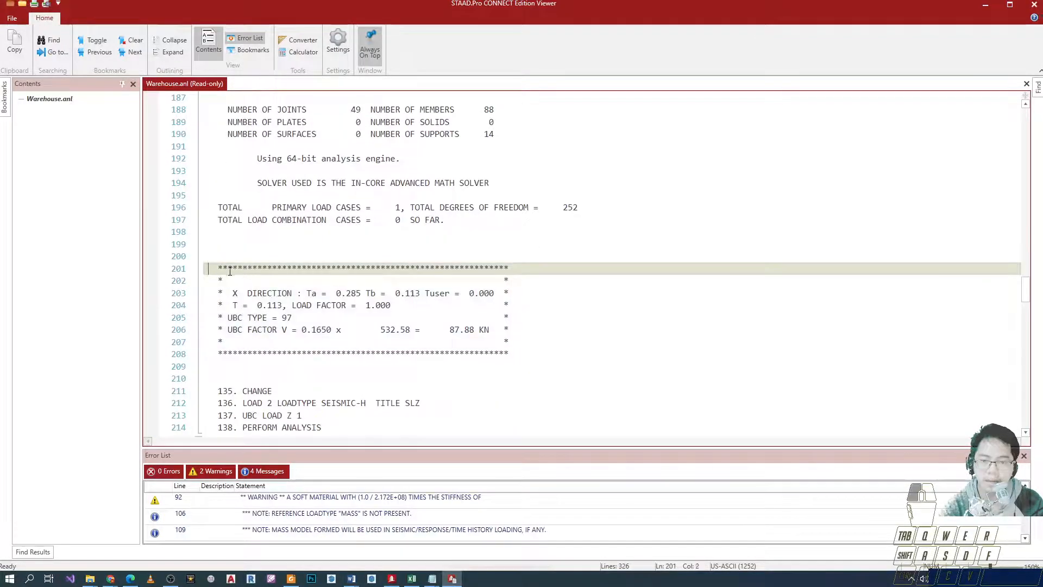
{"action": "left_click_drag", "start_coordinate": [230, 271], "coordinate": [497, 353]}
{"action": "scroll", "coordinate": [244, 256], "scroll_direction": "down", "scroll_amount": 7}
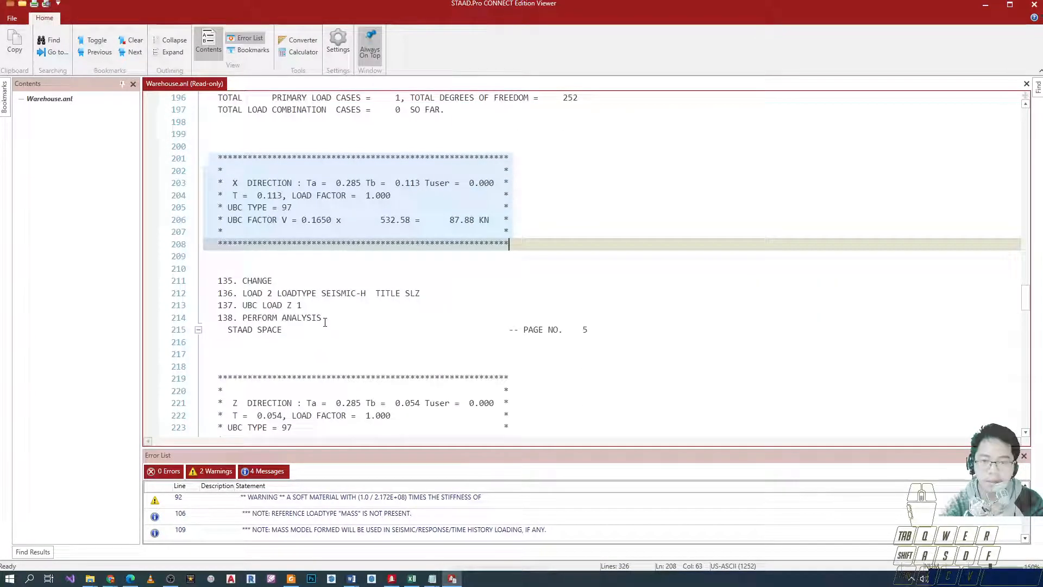
{"action": "left_click", "coordinate": [217, 232]}
{"action": "left_click_drag", "start_coordinate": [252, 240], "coordinate": [516, 314]}
{"action": "scroll", "coordinate": [396, 303], "scroll_direction": "up", "scroll_amount": 5}
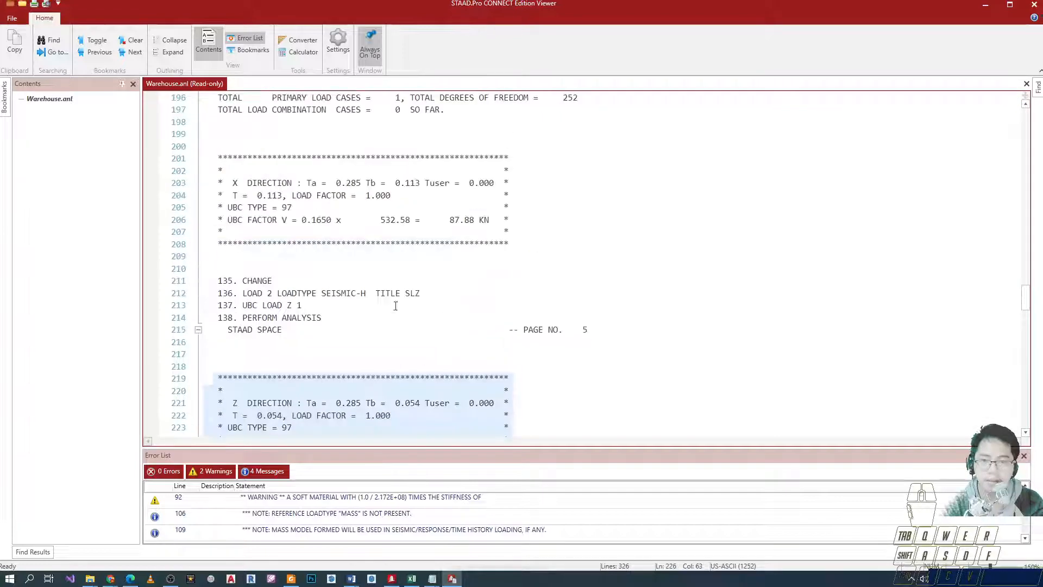
{"action": "left_click", "coordinate": [244, 233]}
{"action": "left_click", "coordinate": [284, 231]}
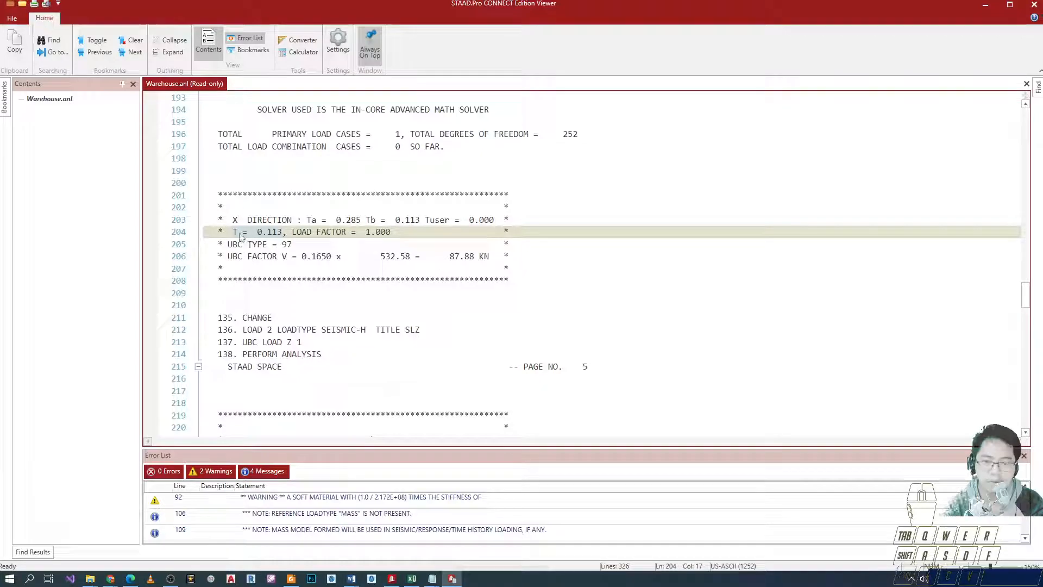
Step: Restore the output viewer to a smaller window over the Word document and examine the Z-direction period T
{"action": "key", "text": "alt+Tab"}
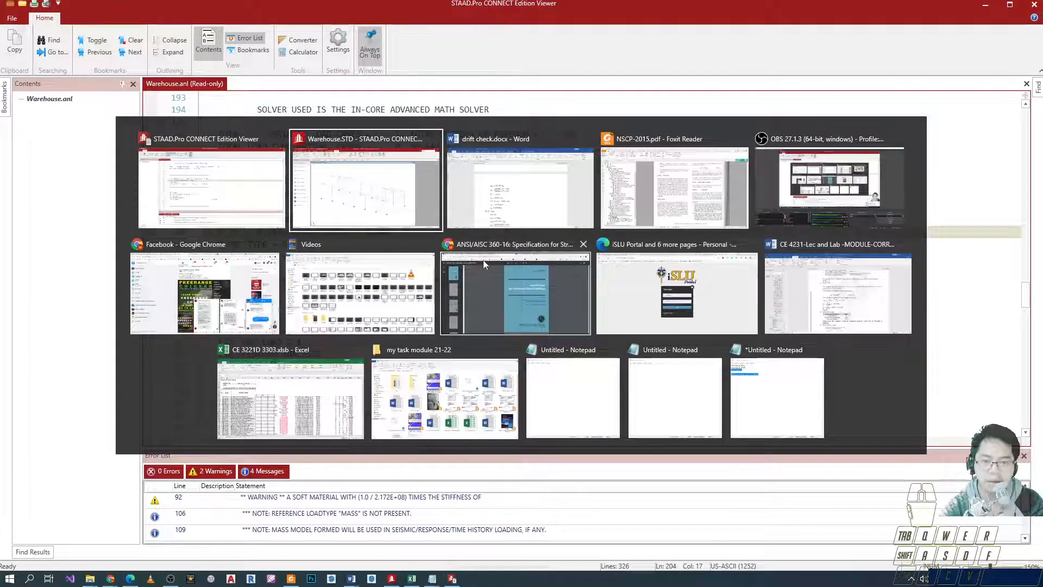
{"action": "left_click_drag", "start_coordinate": [917, 5], "coordinate": [721, 61]}
{"action": "scroll", "coordinate": [406, 279], "scroll_direction": "down", "scroll_amount": 5}
{"action": "scroll", "coordinate": [386, 286], "scroll_direction": "down", "scroll_amount": 1}
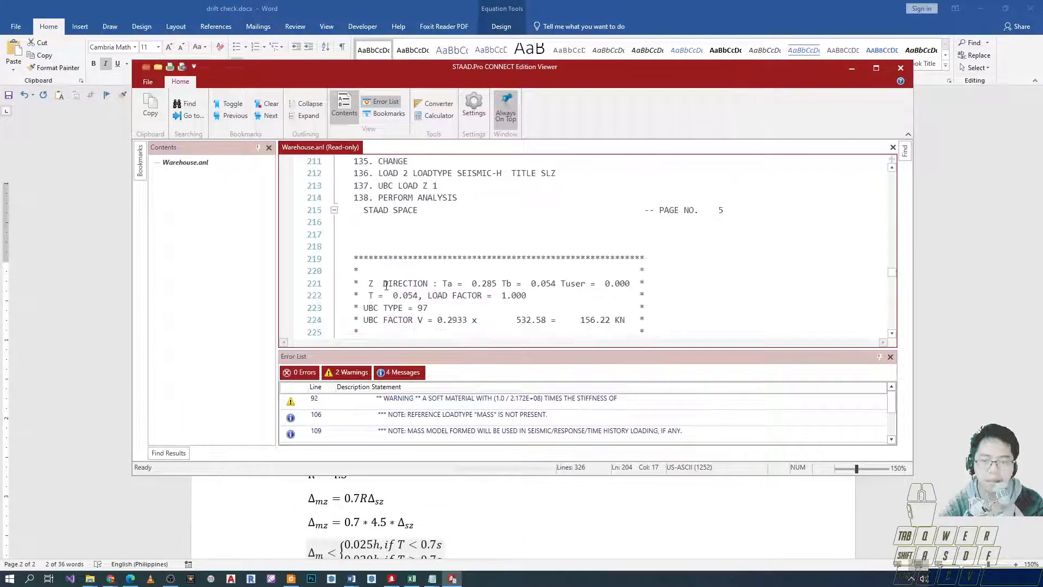
{"action": "left_click", "coordinate": [419, 296]}
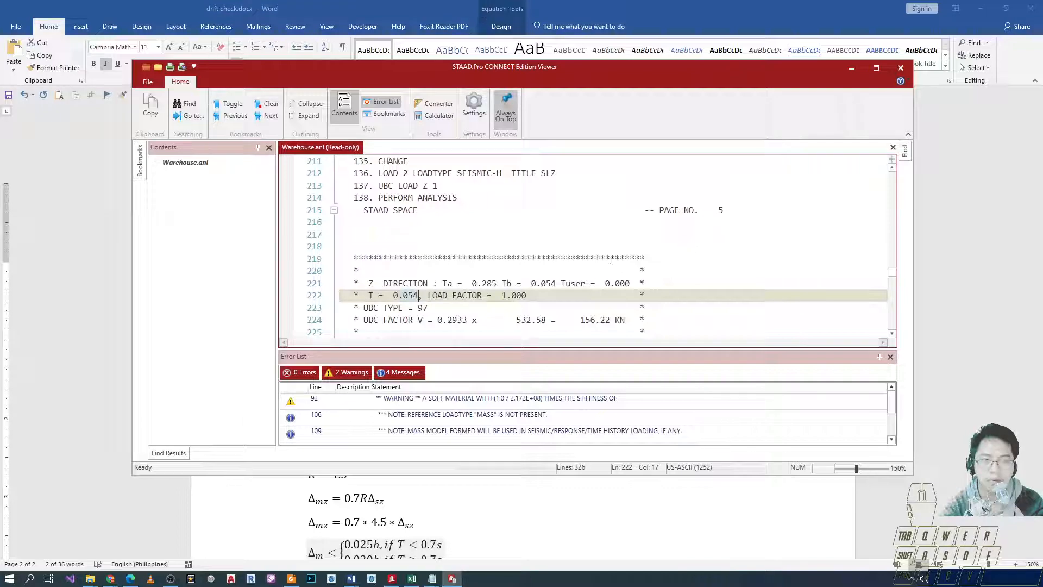
{"action": "left_click", "coordinate": [852, 68]}
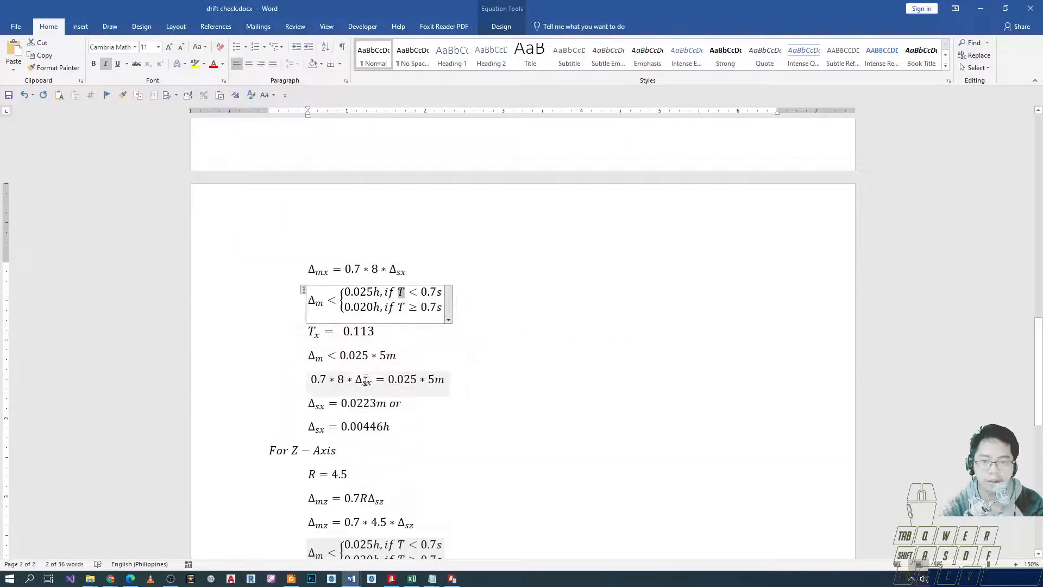
Step: Check the Tx value in Word against the T < 0.7s condition, recheck the Z-direction output, and close the output viewer
{"action": "left_click_drag", "start_coordinate": [342, 332], "coordinate": [366, 330]}
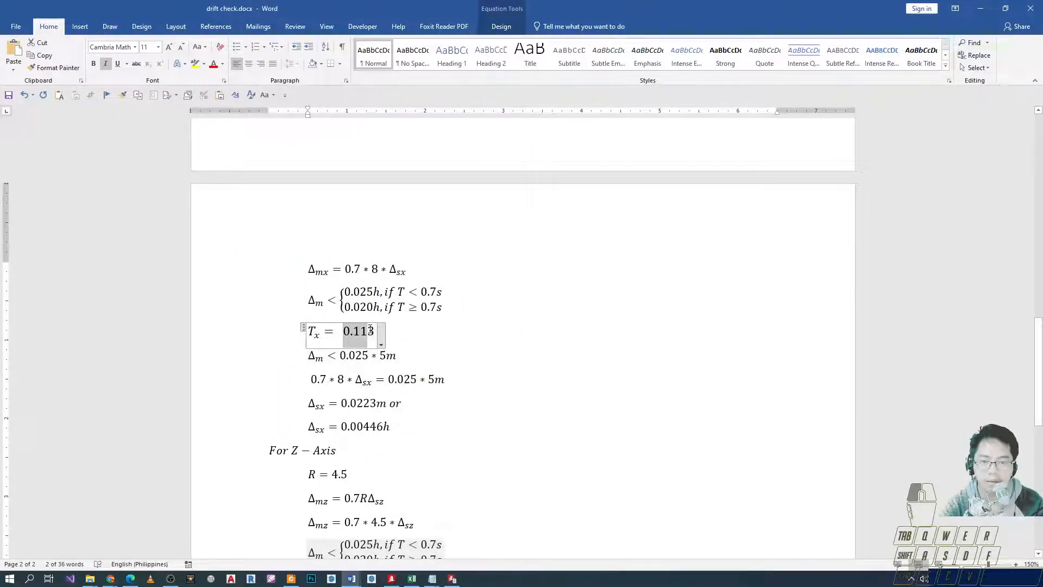
{"action": "left_click", "coordinate": [442, 297]}
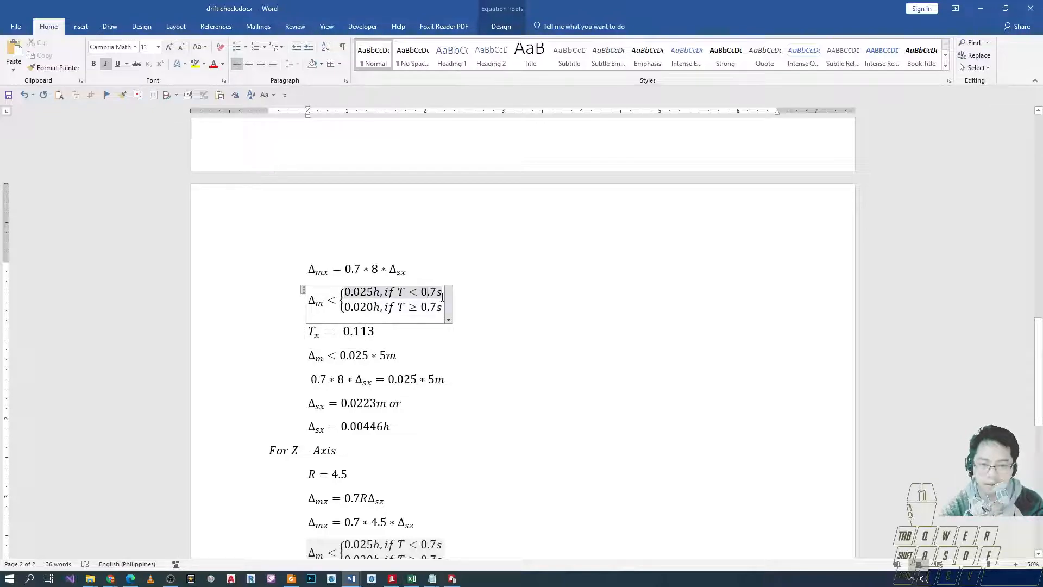
{"action": "key", "text": "alt+Tab"}
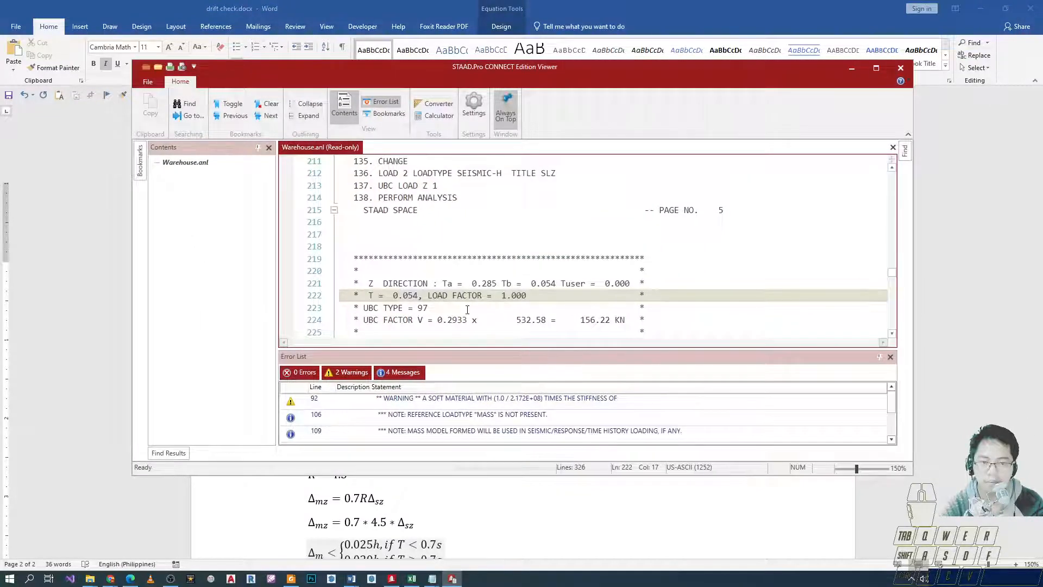
{"action": "scroll", "coordinate": [467, 310], "scroll_direction": "down", "scroll_amount": 2}
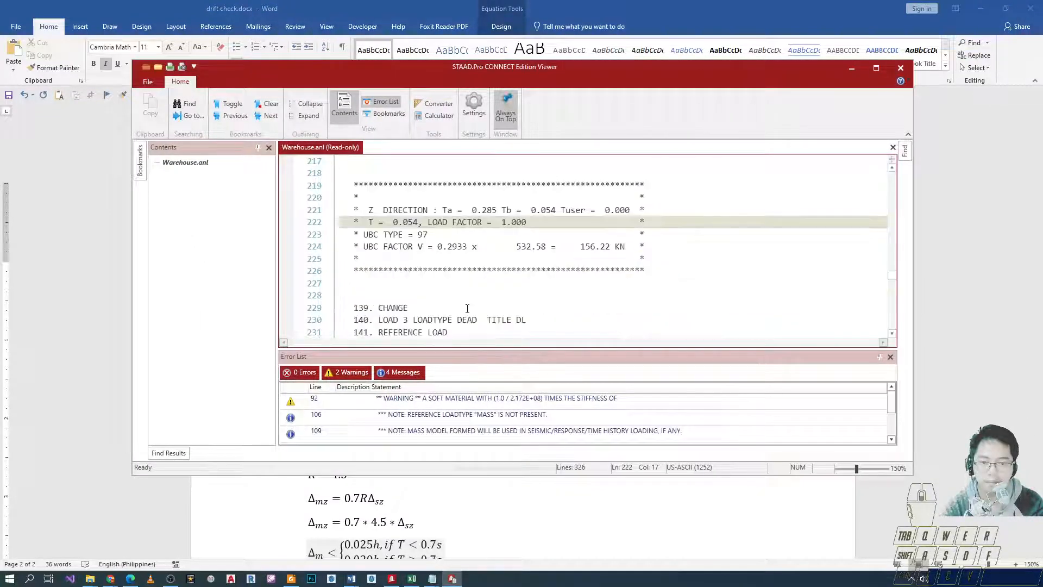
{"action": "left_click", "coordinate": [855, 72]}
{"action": "key", "text": "alt+Tab"}
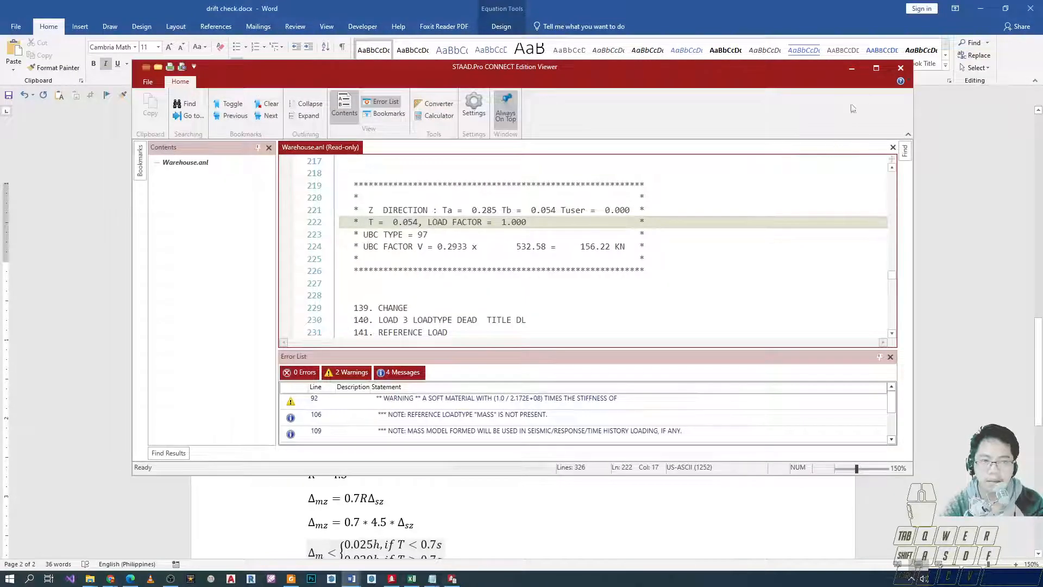
{"action": "left_click", "coordinate": [908, 70]}
Step: Review the X-axis 0.025h drift limit, the 5m storey height substituted for h, and the Δsx limit in metres
{"action": "left_click", "coordinate": [423, 293]}
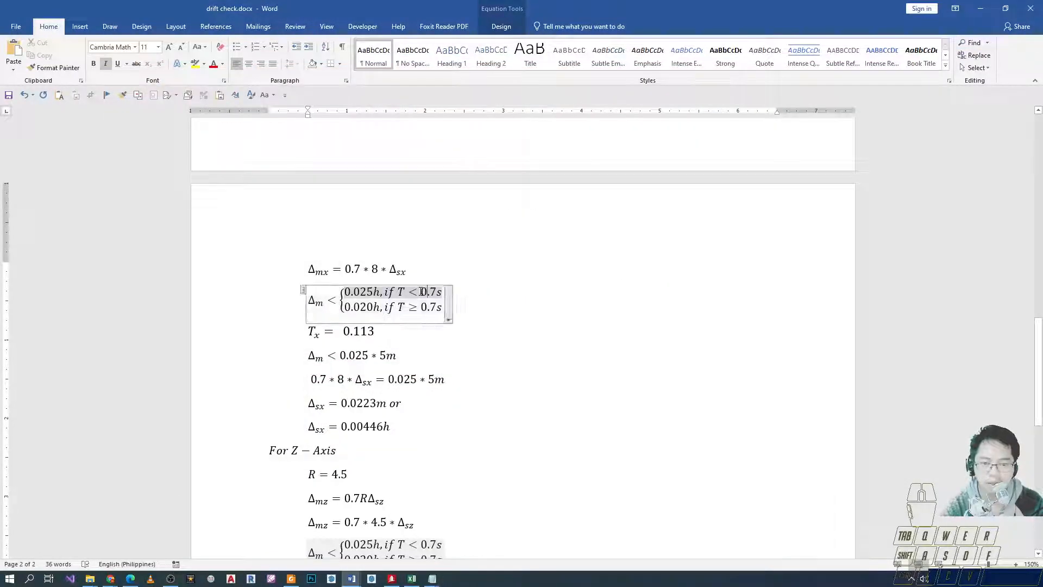
{"action": "left_click_drag", "start_coordinate": [423, 292], "coordinate": [438, 292]}
{"action": "left_click_drag", "start_coordinate": [346, 292], "coordinate": [379, 293]}
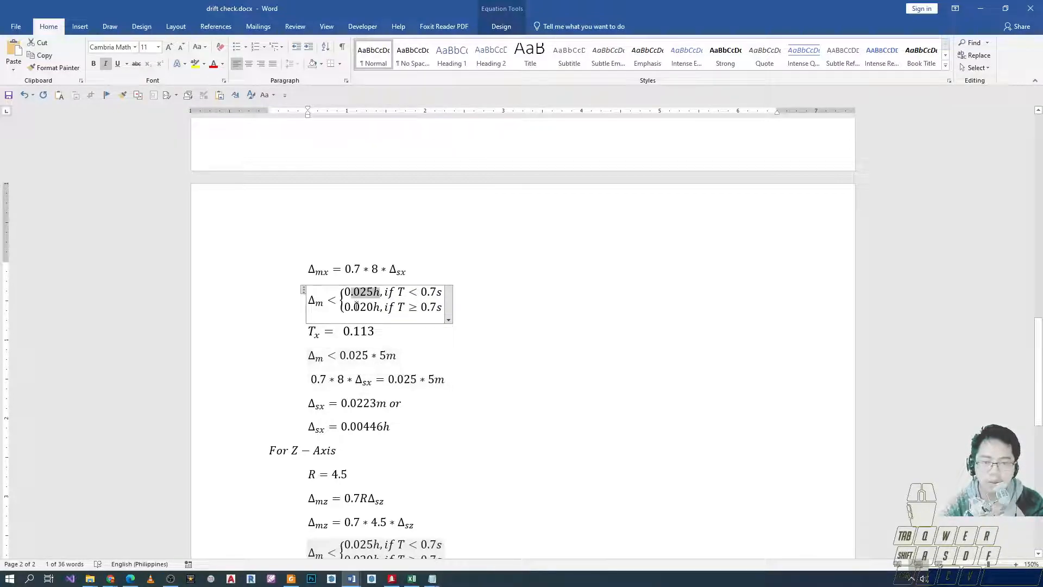
{"action": "left_click_drag", "start_coordinate": [380, 357], "coordinate": [394, 360]}
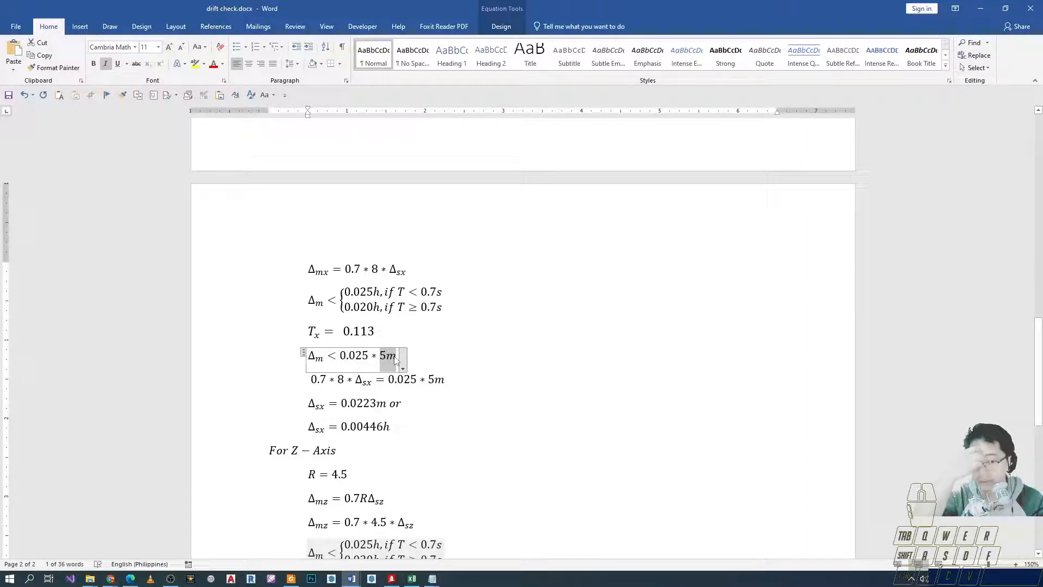
{"action": "left_click_drag", "start_coordinate": [308, 409], "coordinate": [321, 411]}
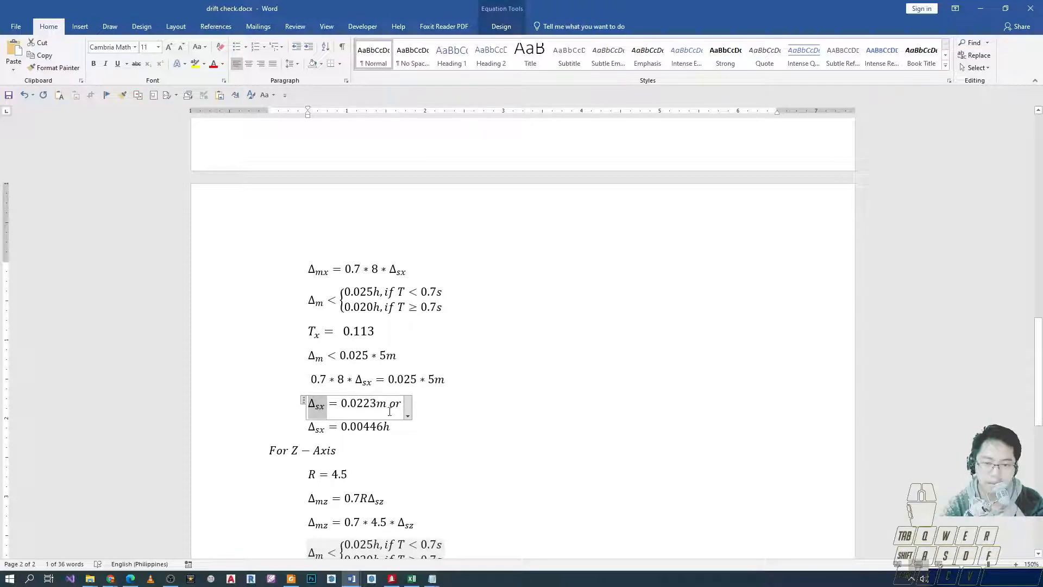
{"action": "left_click_drag", "start_coordinate": [343, 408], "coordinate": [387, 409]}
Step: Switch to STAAD.Pro, select all members of the warehouse frame, and return to the Word document
{"action": "key", "text": "alt+Tab"}
{"action": "left_click_drag", "start_coordinate": [198, 180], "coordinate": [703, 517]}
{"action": "scroll", "coordinate": [341, 434], "scroll_direction": "up", "scroll_amount": 1}
{"action": "left_click_drag", "start_coordinate": [186, 169], "coordinate": [787, 498]}
{"action": "key", "text": "alt+Tab"}
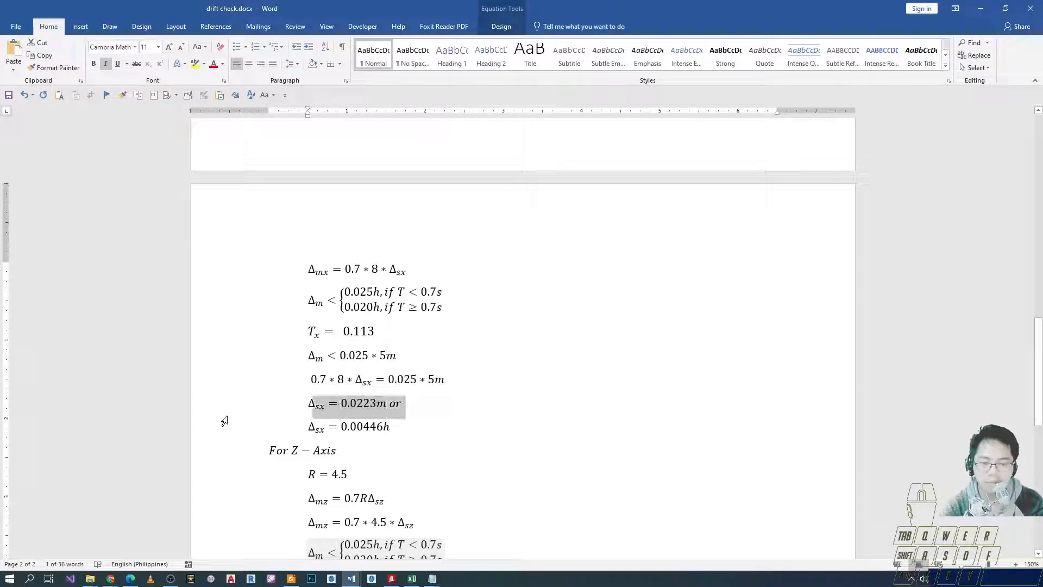
Step: Compare the X-axis Δsx limit in metres with its form in terms of h, referring back to the STAAD.Pro frame
{"action": "left_click", "coordinate": [357, 407]}
{"action": "left_click_drag", "start_coordinate": [342, 405], "coordinate": [383, 409]}
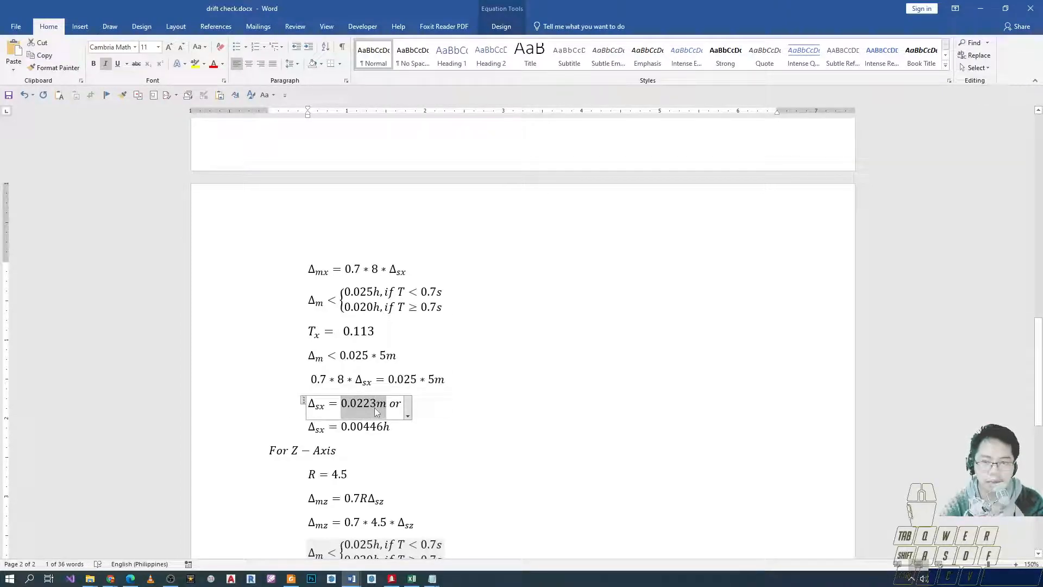
{"action": "key", "text": "alt+Tab"}
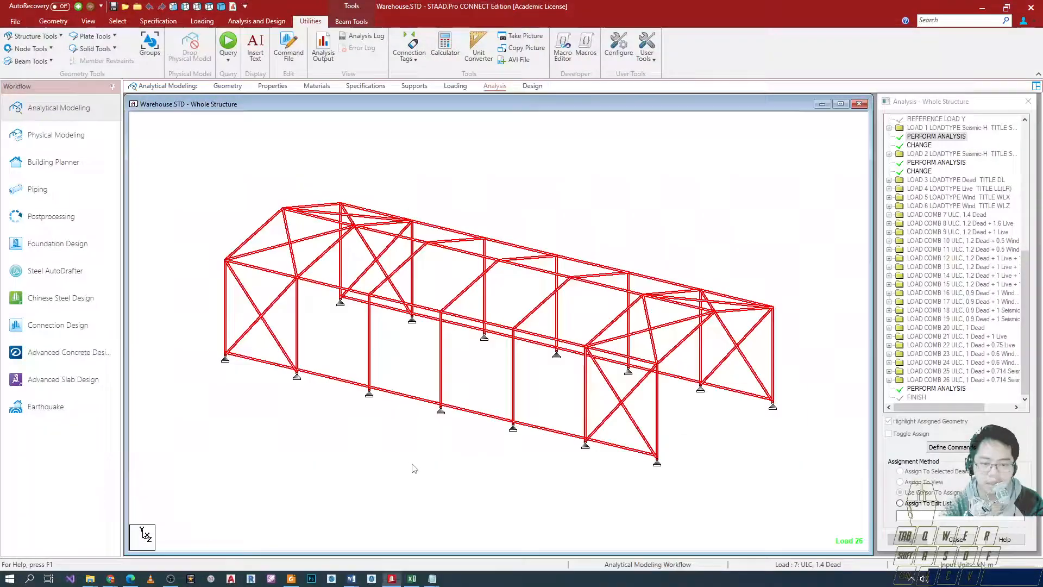
{"action": "key", "text": "alt+Tab"}
{"action": "key", "text": "alt+Tab"}
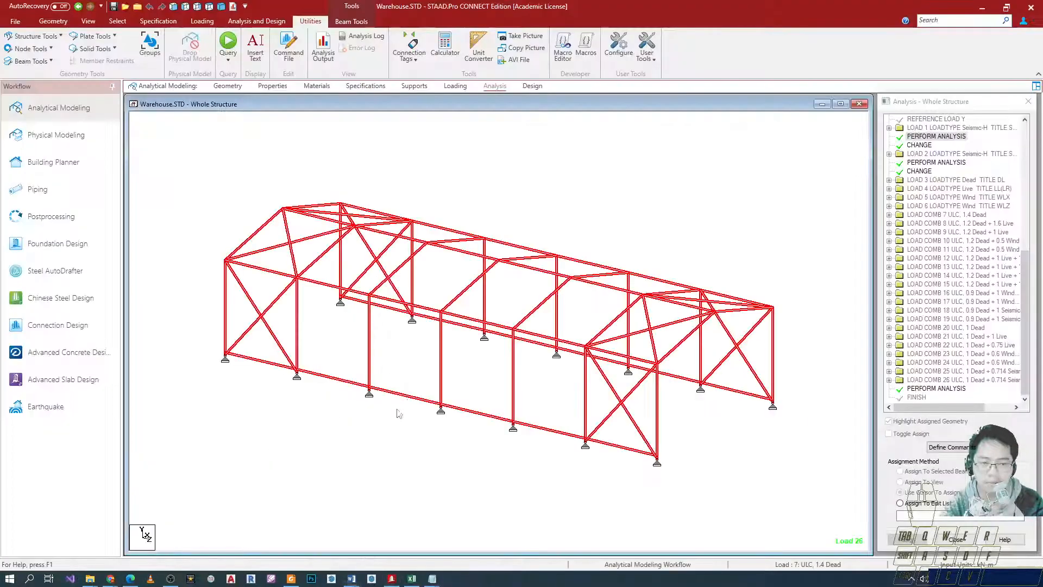
{"action": "key", "text": "alt+Tab"}
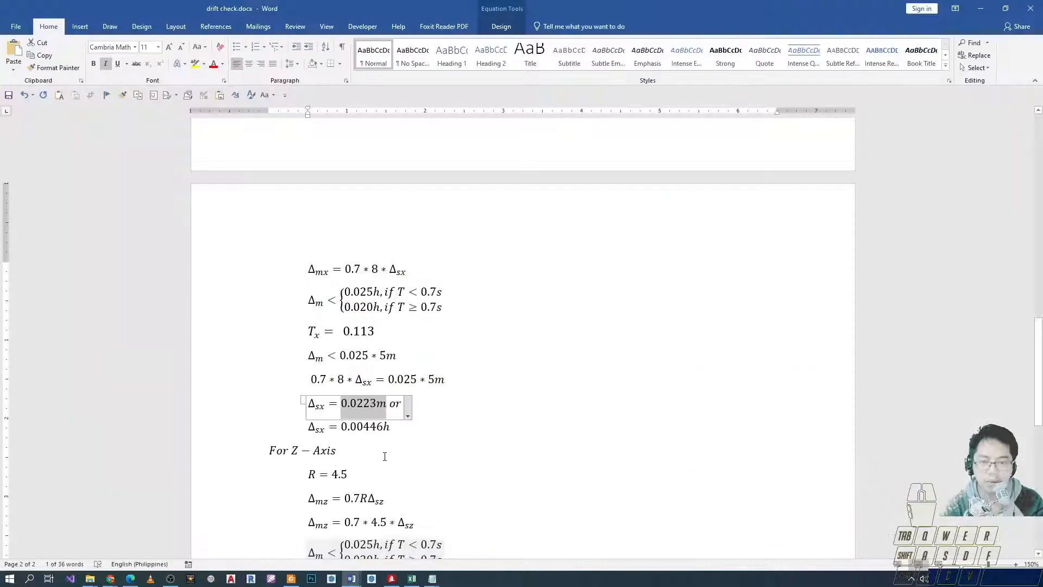
{"action": "left_click", "coordinate": [384, 427]}
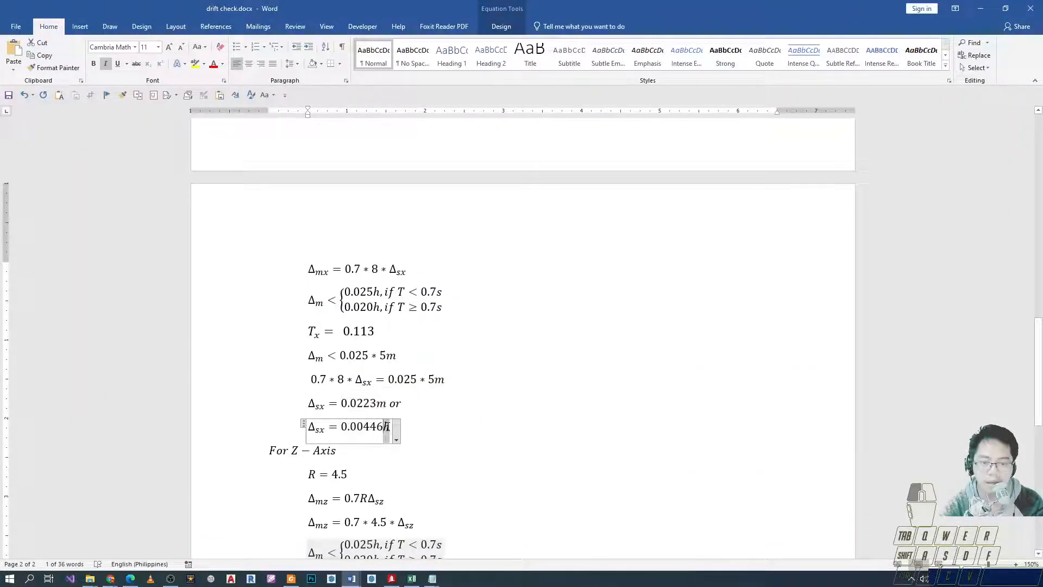
{"action": "left_click", "coordinate": [391, 427]}
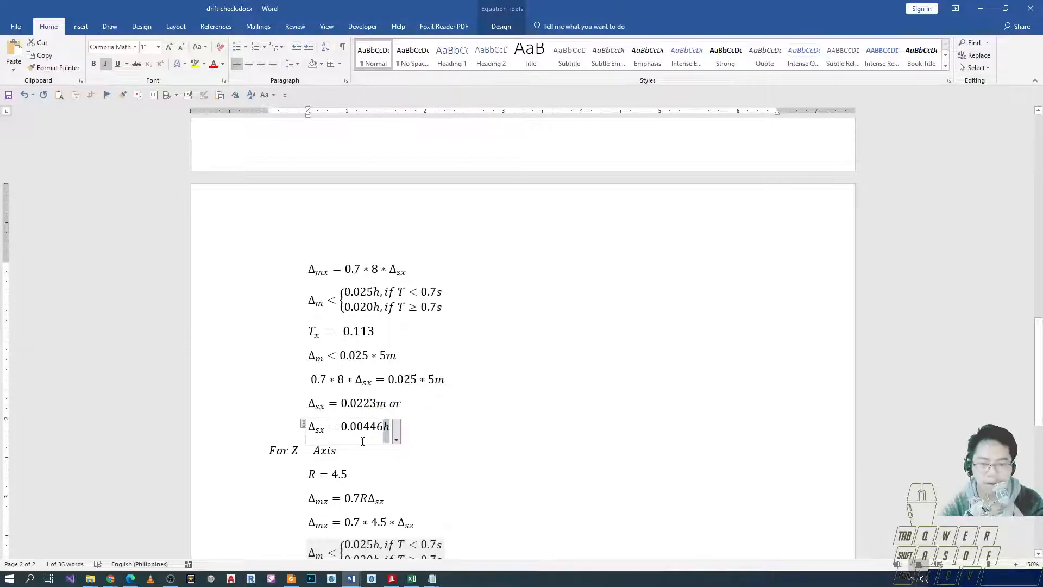
{"action": "left_click", "coordinate": [521, 426]}
{"action": "scroll", "coordinate": [417, 424], "scroll_direction": "down", "scroll_amount": 1}
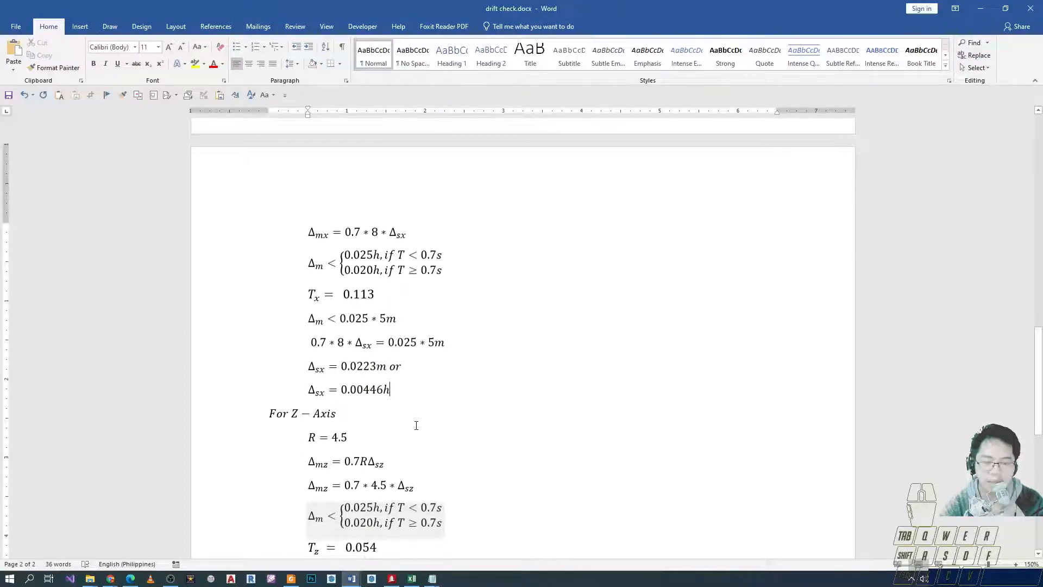
Step: Color the X-axis result Δsx = 0.00446h and the Z-axis result Δsz = 0.00794h red in the Word document
{"action": "scroll", "coordinate": [415, 423], "scroll_direction": "up", "scroll_amount": 1}
{"action": "key", "text": "alt+Tab"}
{"action": "key", "text": "alt+Tab"}
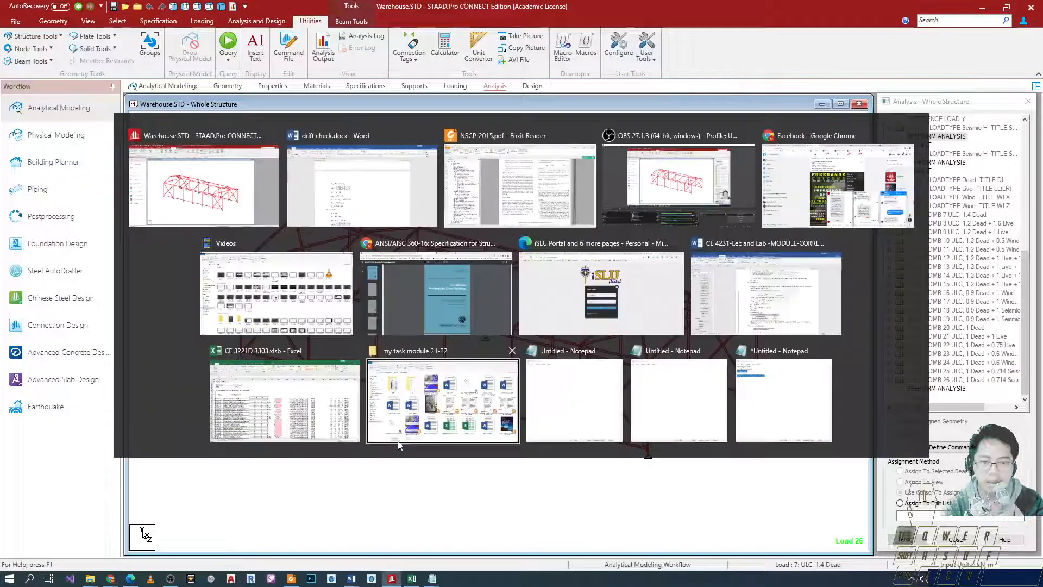
{"action": "left_click", "coordinate": [222, 433]}
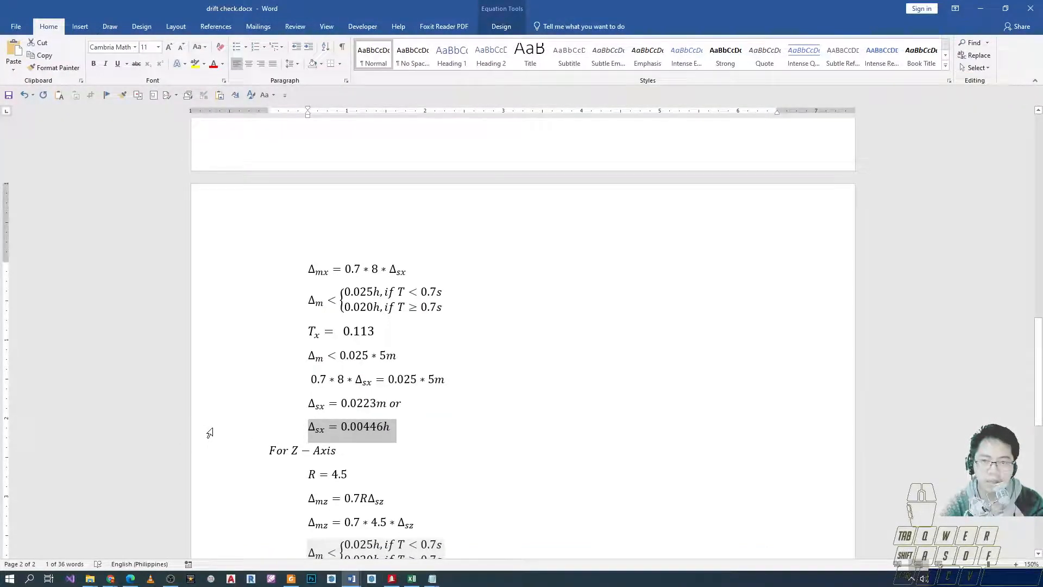
{"action": "left_click", "coordinate": [214, 64]}
{"action": "scroll", "coordinate": [250, 461], "scroll_direction": "down", "scroll_amount": 6}
{"action": "left_click", "coordinate": [250, 459]}
{"action": "scroll", "coordinate": [470, 335], "scroll_direction": "up", "scroll_amount": 5}
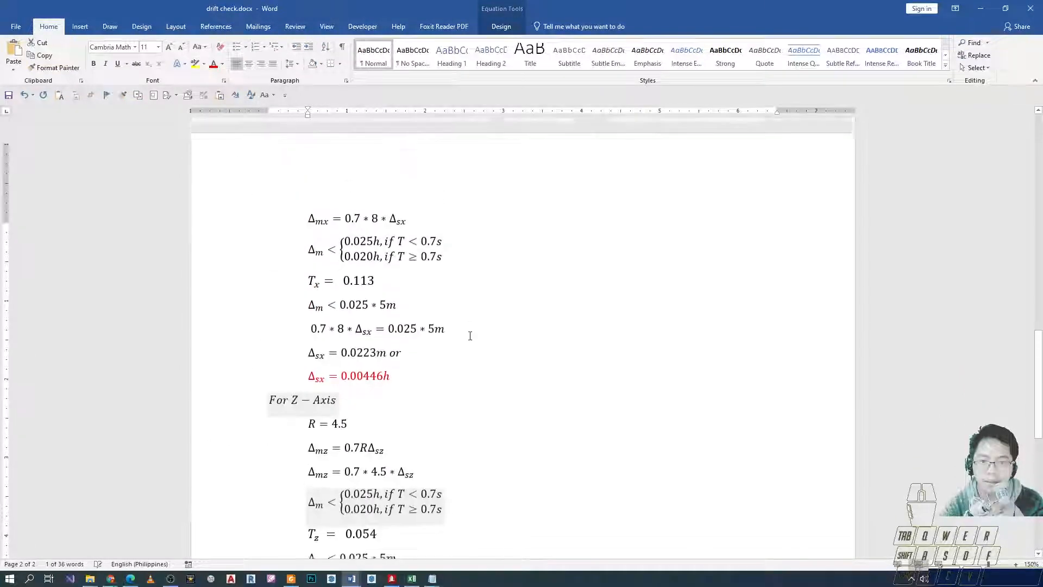
Step: Review the X-axis limit Δm < 0.025 * 5m against the period-based conditions for Δm
{"action": "scroll", "coordinate": [435, 363], "scroll_direction": "up", "scroll_amount": 3}
{"action": "left_click", "coordinate": [400, 442]}
{"action": "scroll", "coordinate": [353, 380], "scroll_direction": "down", "scroll_amount": 1}
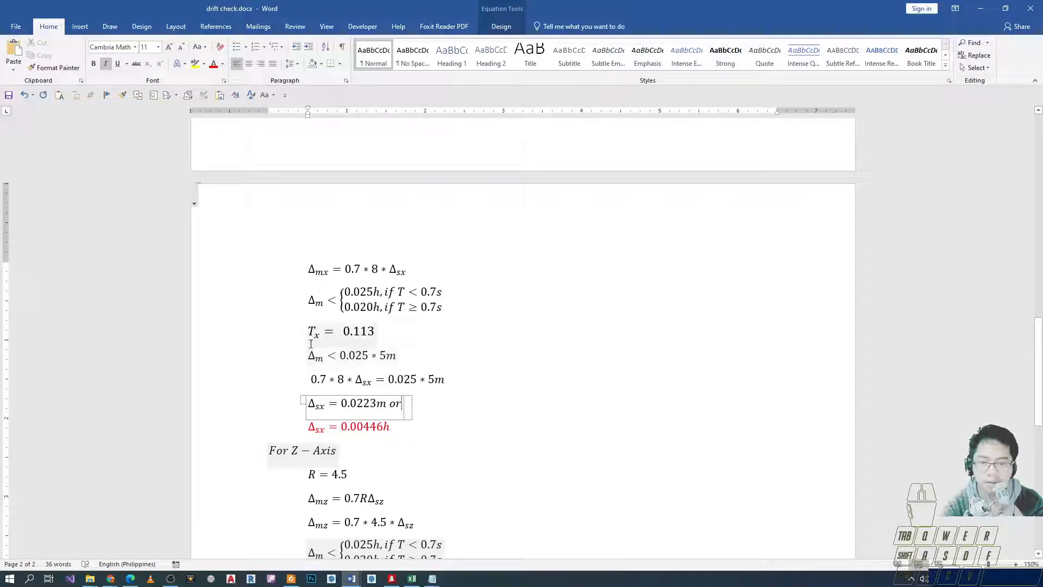
{"action": "left_click", "coordinate": [223, 362]}
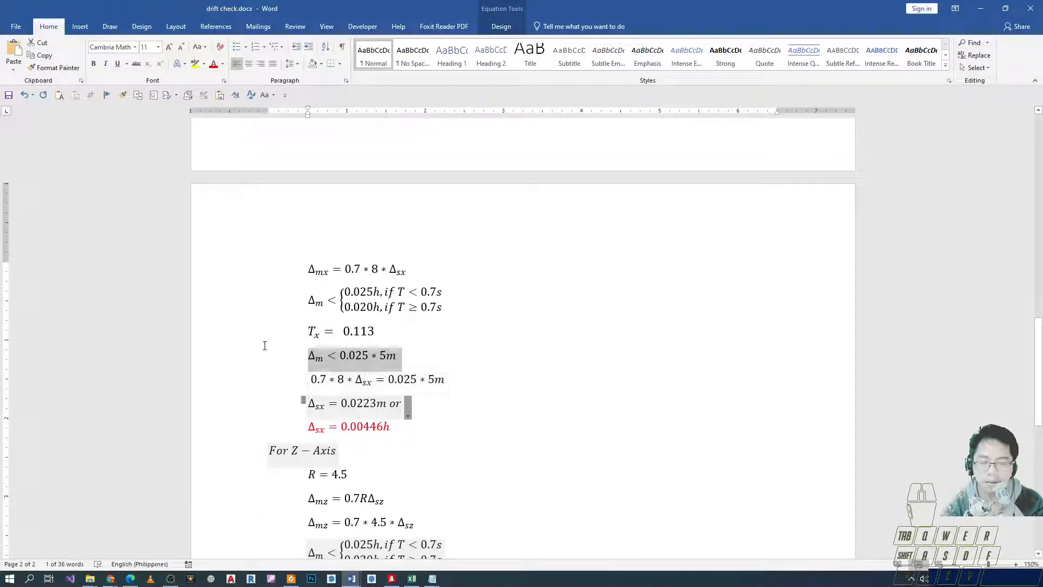
{"action": "left_click_drag", "start_coordinate": [209, 341], "coordinate": [233, 363]}
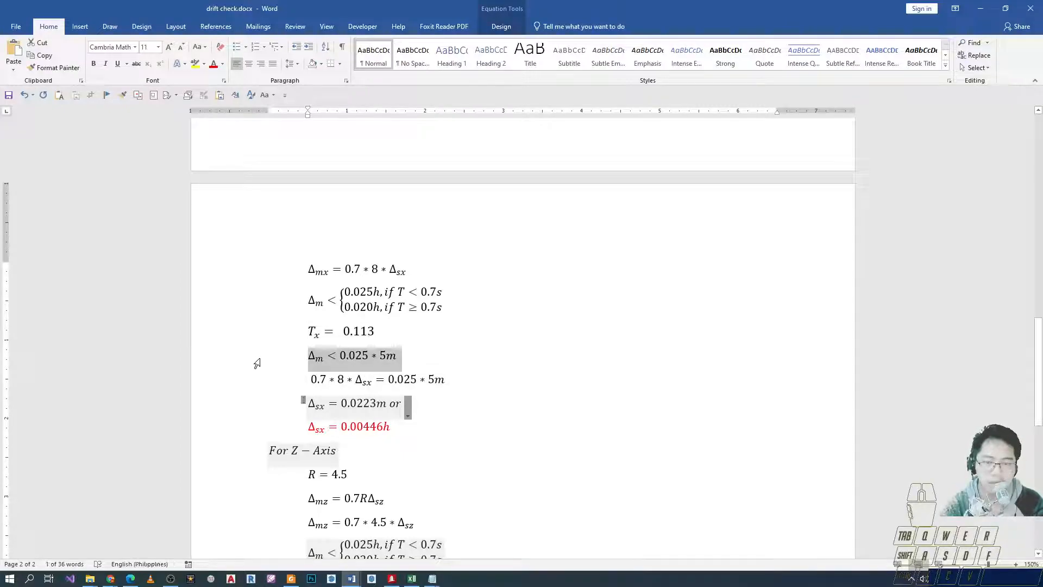
{"action": "left_click", "coordinate": [231, 300]}
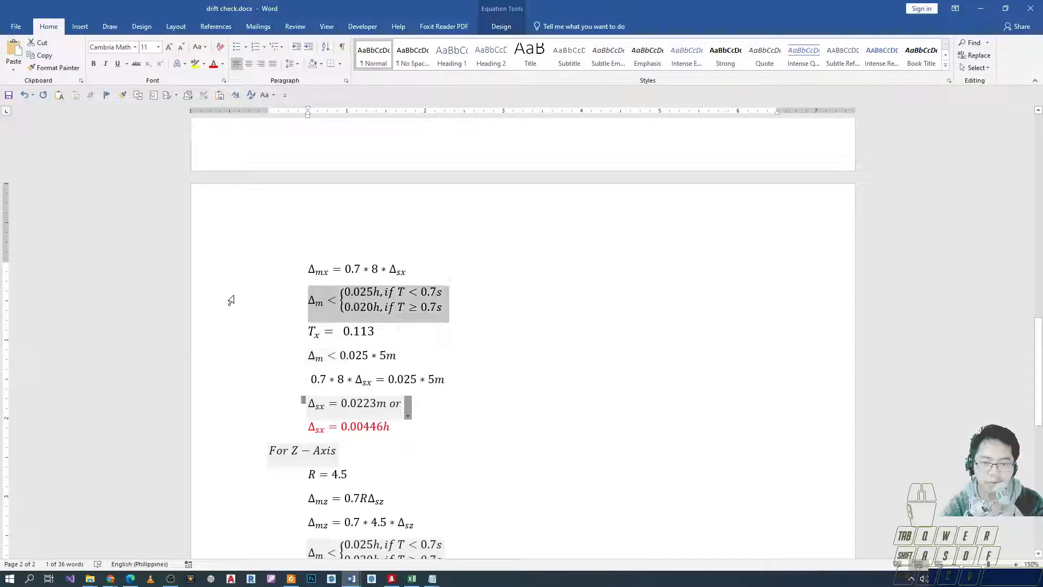
{"action": "left_click", "coordinate": [219, 361]}
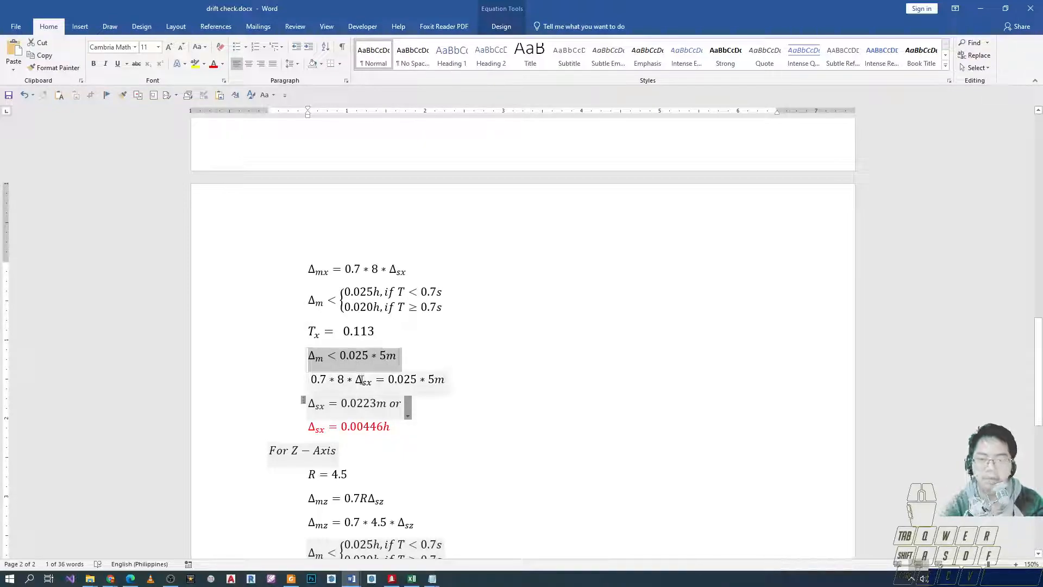
Step: Trace how the Δmx expression replaces Δm in the X-axis drift limit equation
{"action": "left_click", "coordinate": [371, 379]}
{"action": "double_click", "coordinate": [315, 356]}
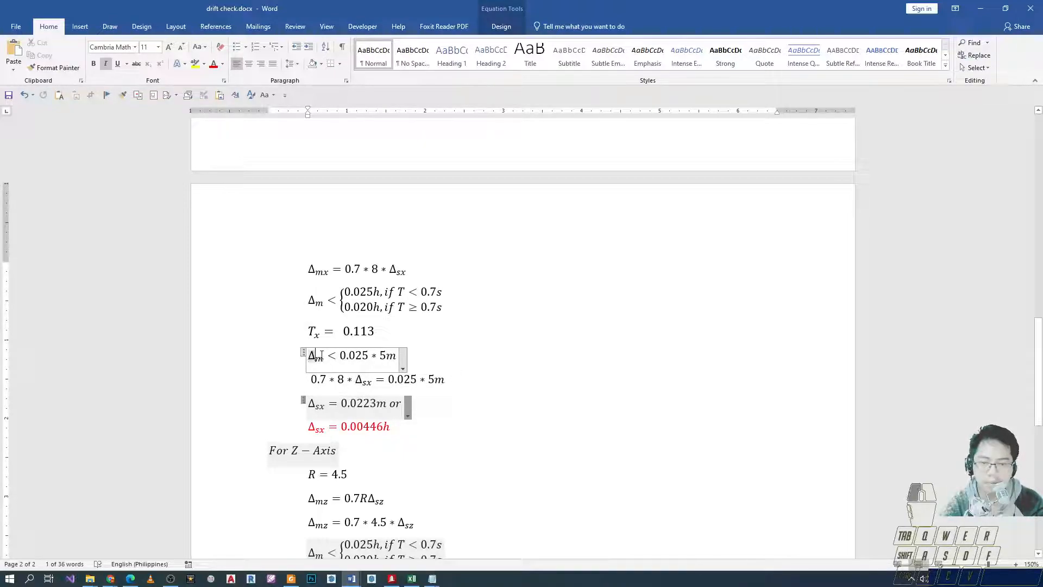
{"action": "double_click", "coordinate": [312, 269]}
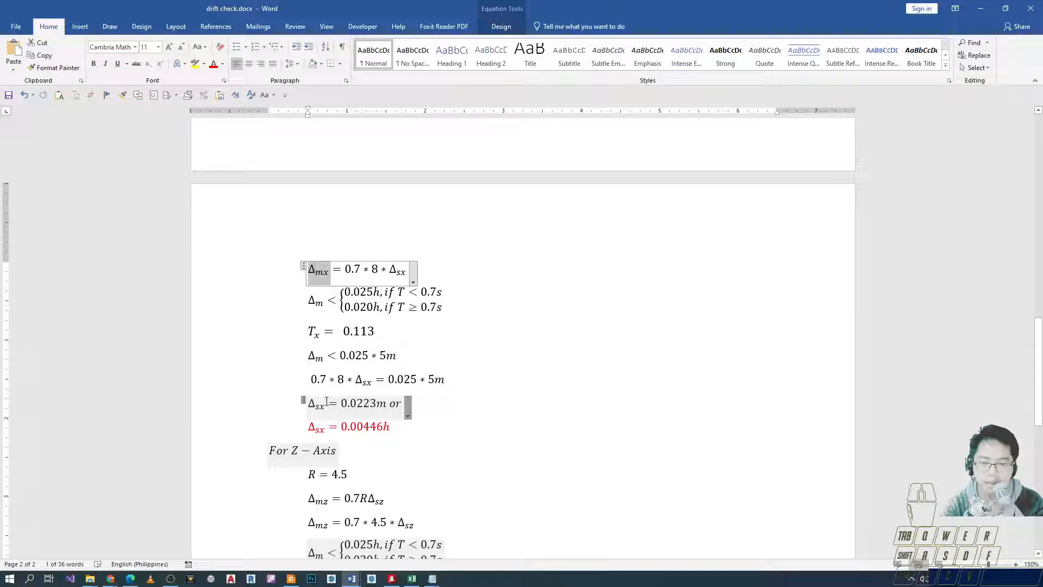
{"action": "left_click", "coordinate": [307, 380], "text": "shift"}
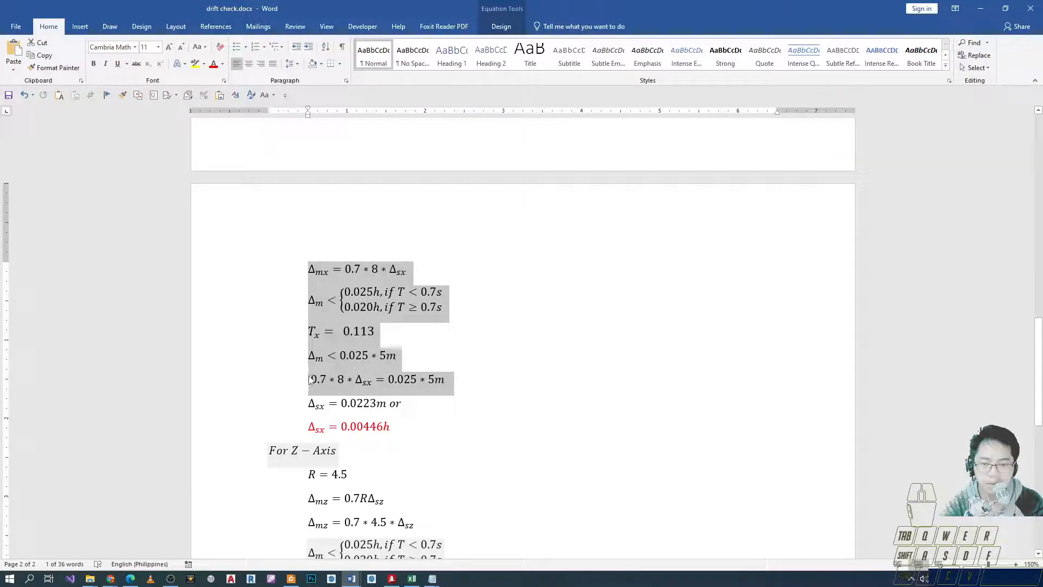
{"action": "left_click", "coordinate": [348, 380]}
{"action": "left_click", "coordinate": [198, 363]}
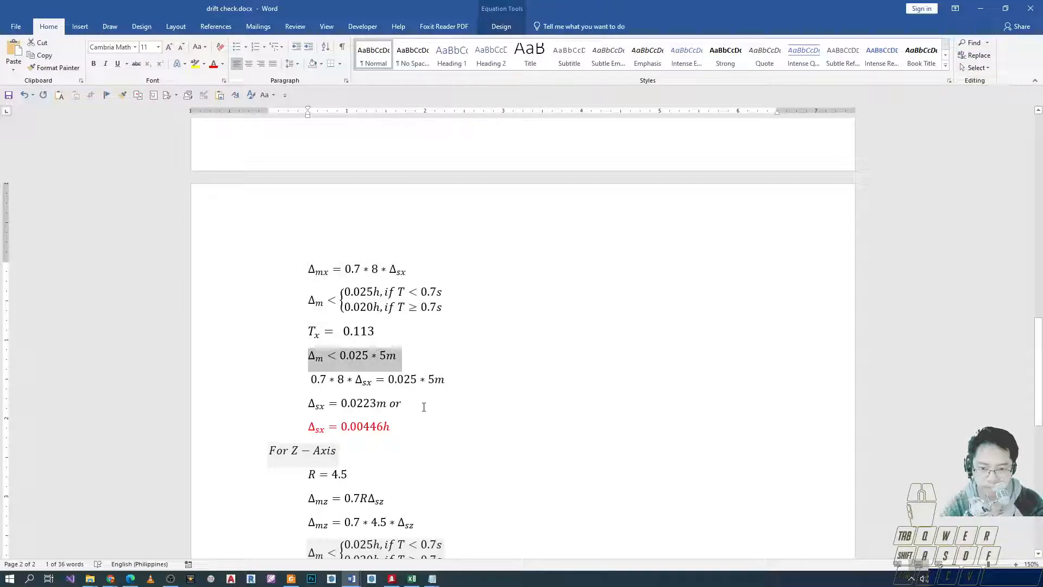
Step: Compare the less-than sign in the X-axis Δm limit with the substituted equation's equals sign, and review the Δsx limit in metres
{"action": "left_click", "coordinate": [339, 354]}
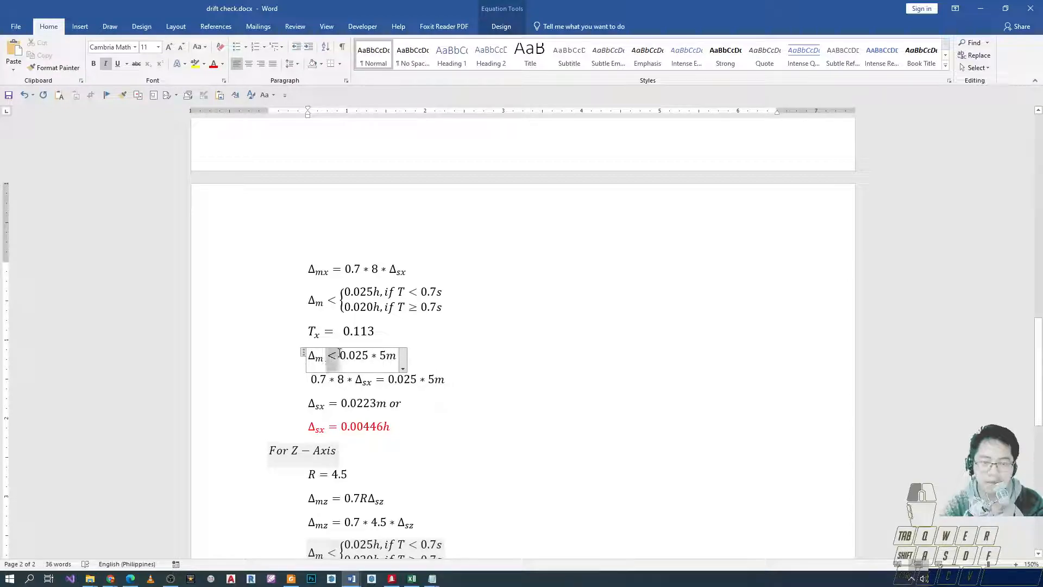
{"action": "left_click", "coordinate": [378, 384]}
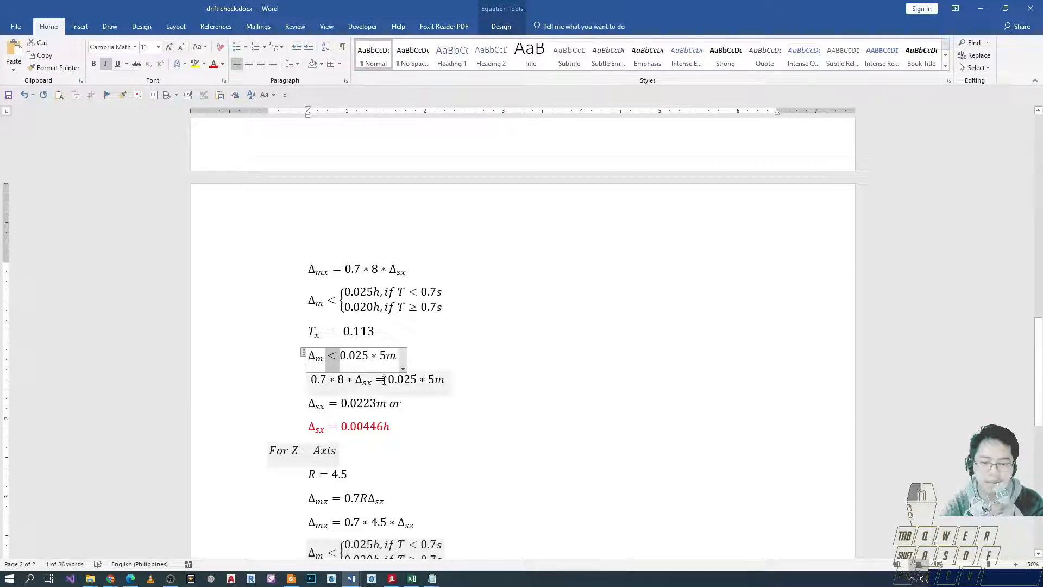
{"action": "left_click", "coordinate": [419, 409]}
{"action": "left_click_drag", "start_coordinate": [304, 406], "coordinate": [415, 405]}
{"action": "scroll", "coordinate": [389, 418], "scroll_direction": "down", "scroll_amount": 1}
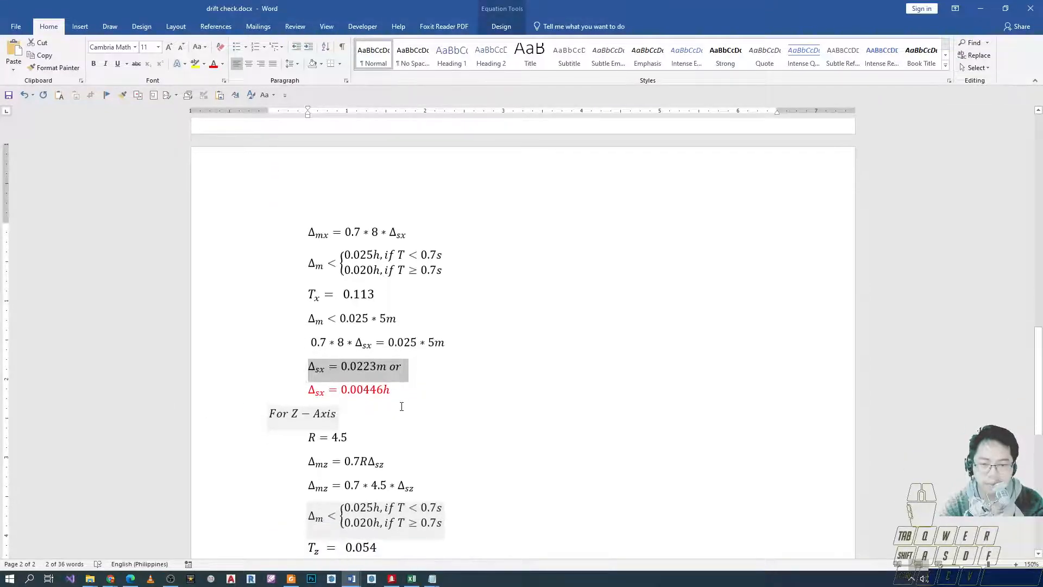
{"action": "left_click", "coordinate": [383, 367]}
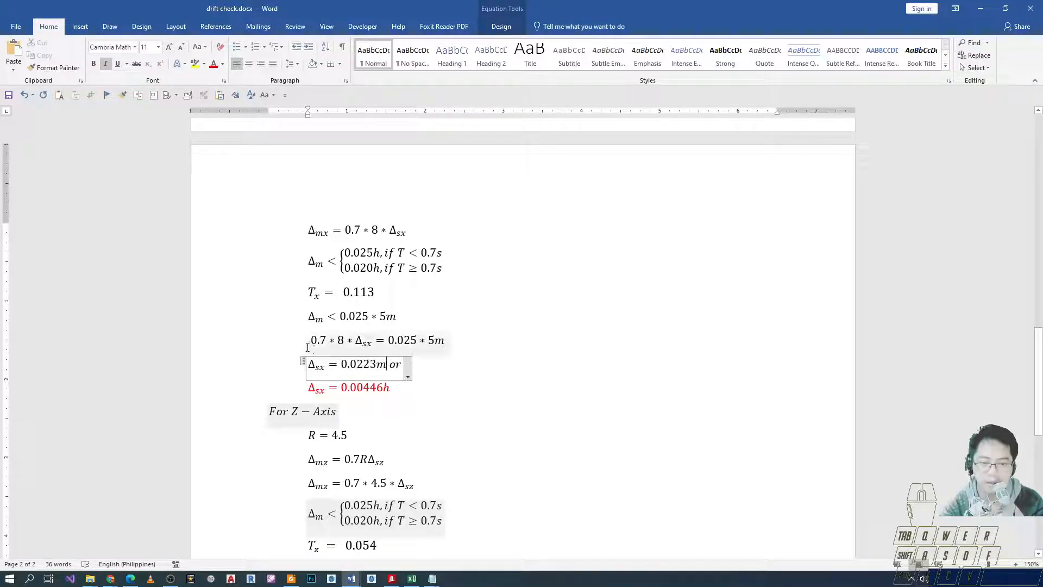
Step: Copy the equation 0.7 * 8 * Δsx = 0.025 * 5m to a left-aligned line below the Δsx limit in metres
{"action": "left_click", "coordinate": [228, 344]}
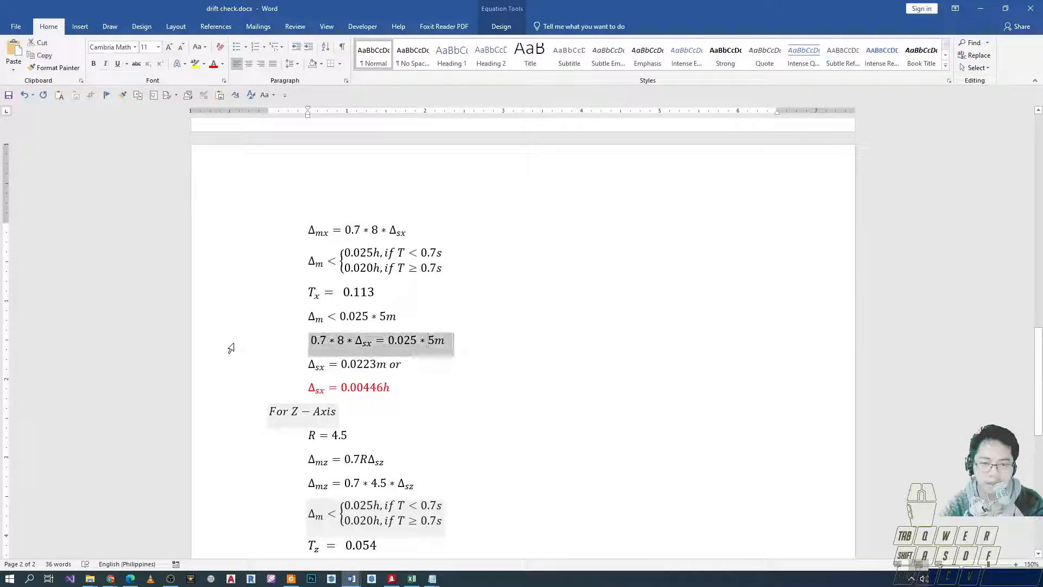
{"action": "left_click", "coordinate": [415, 365]}
{"action": "key", "text": "Return"}
{"action": "type", "text": "0.7 * 8 * Δsx = 0.025 * 5m"}
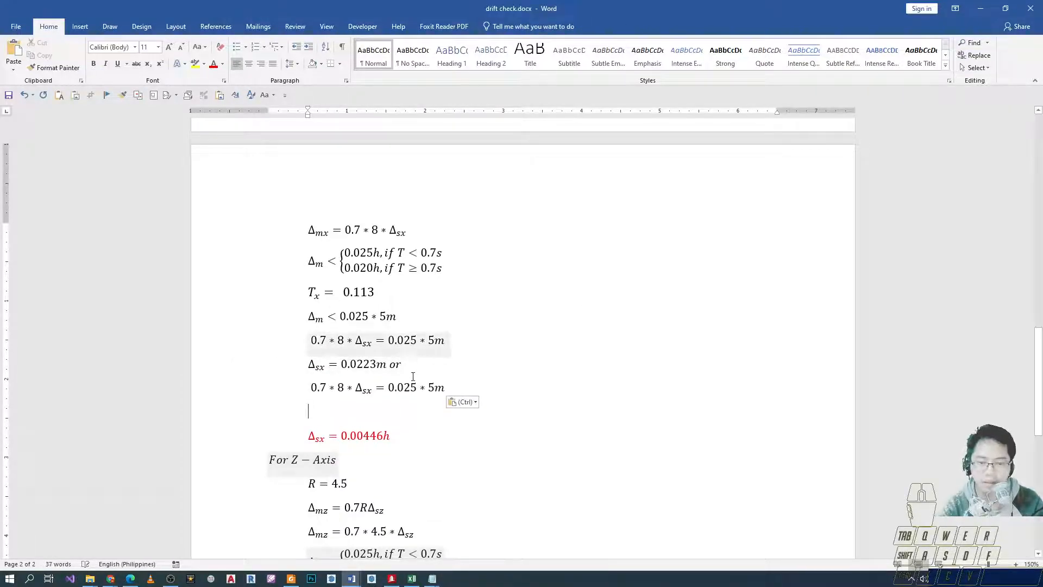
{"action": "key", "text": "BackSpace"}
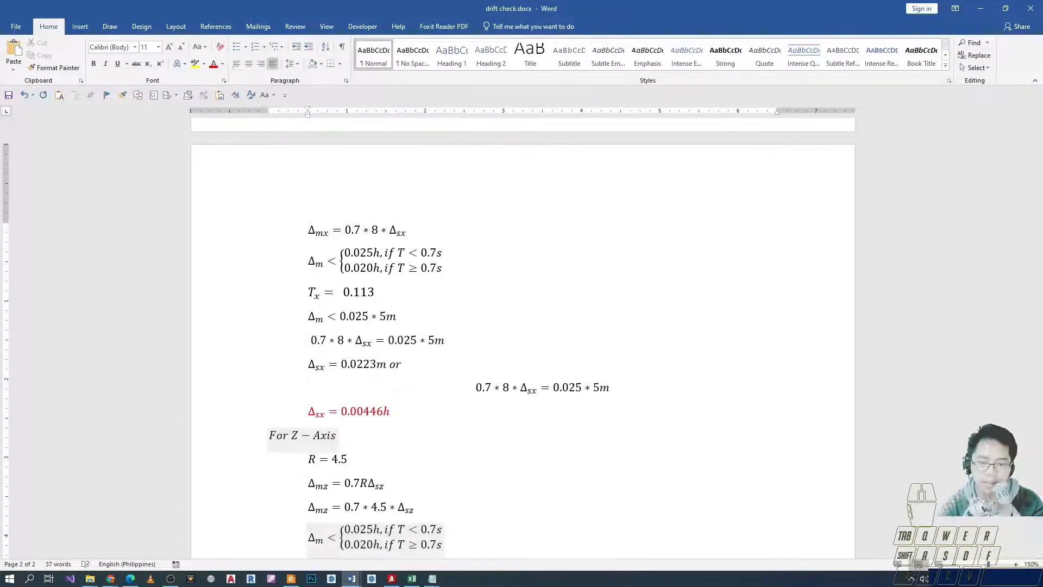
{"action": "left_click", "coordinate": [426, 388]}
{"action": "key", "text": "ctrl+l"}
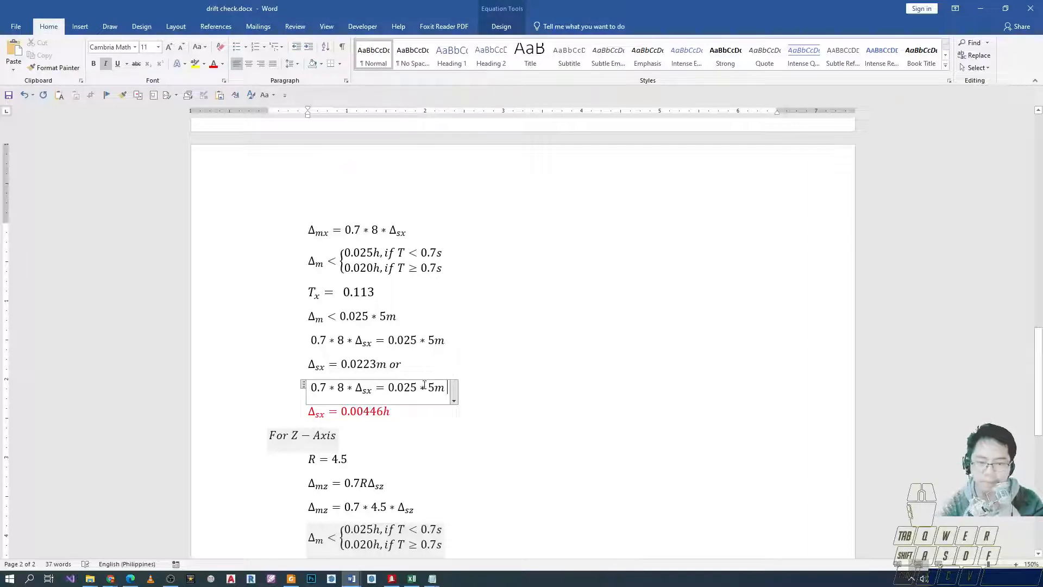
Step: Replace 5m with h in the copied equation so it reads 0.7 * 8 * Δsx = 0.025 * h
{"action": "key", "text": "BackSpace"}
{"action": "key", "text": "BackSpace"}
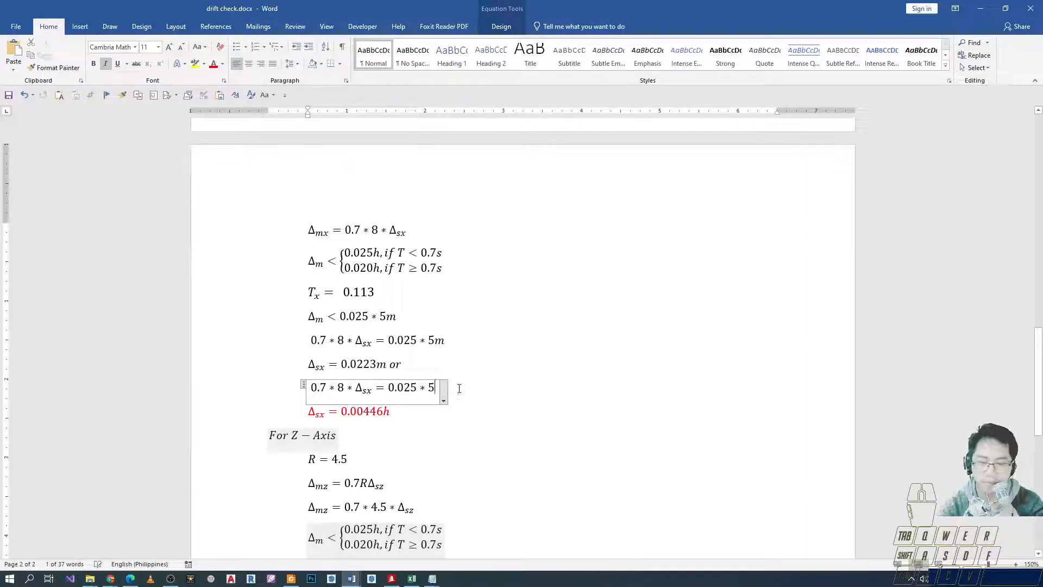
{"action": "type", "text": "h"}
{"action": "left_click", "coordinate": [370, 432]}
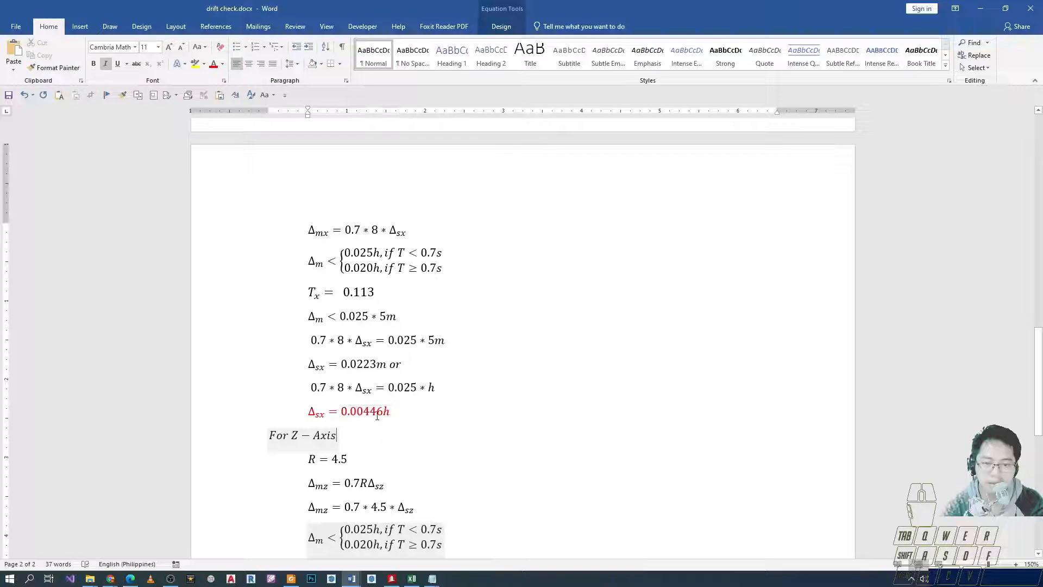
Step: Color only the number 0.00446 in the X-axis Δsx result green
{"action": "left_click_drag", "start_coordinate": [319, 414], "coordinate": [393, 416]}
{"action": "left_click", "coordinate": [235, 422]}
{"action": "scroll", "coordinate": [370, 358], "scroll_direction": "down", "scroll_amount": 2}
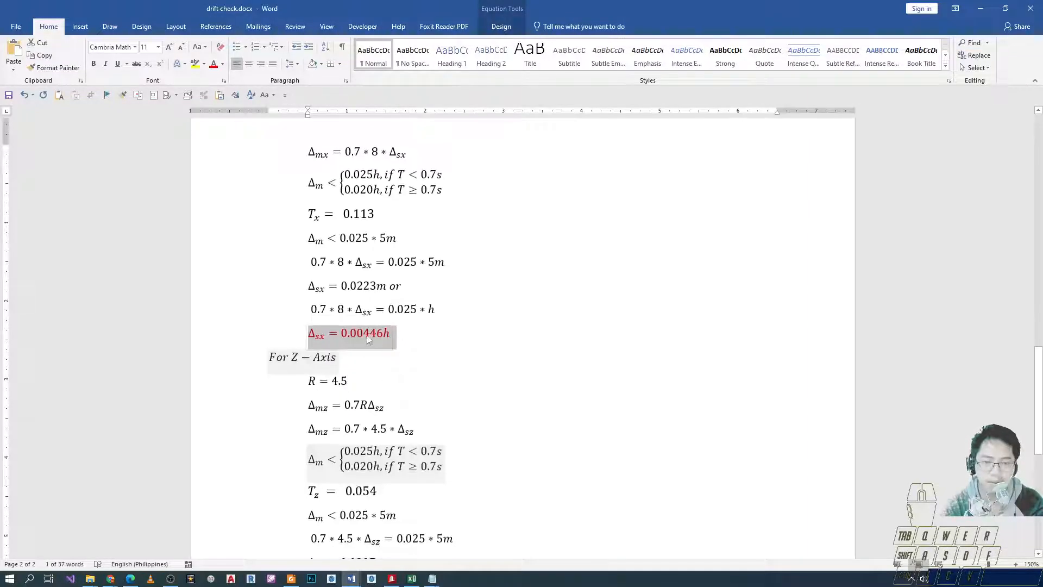
{"action": "mouse_move", "coordinate": [391, 334]}
{"action": "left_mouse_down"}
{"action": "mouse_move", "coordinate": [343, 333]}
{"action": "mouse_move", "coordinate": [383, 330]}
{"action": "left_mouse_up"}
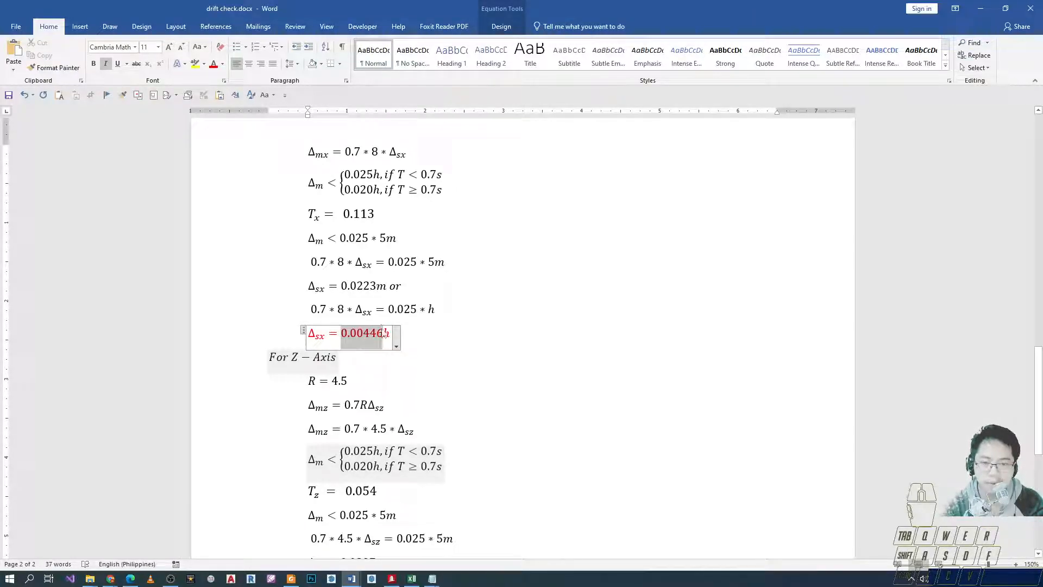
{"action": "left_click", "coordinate": [222, 64]}
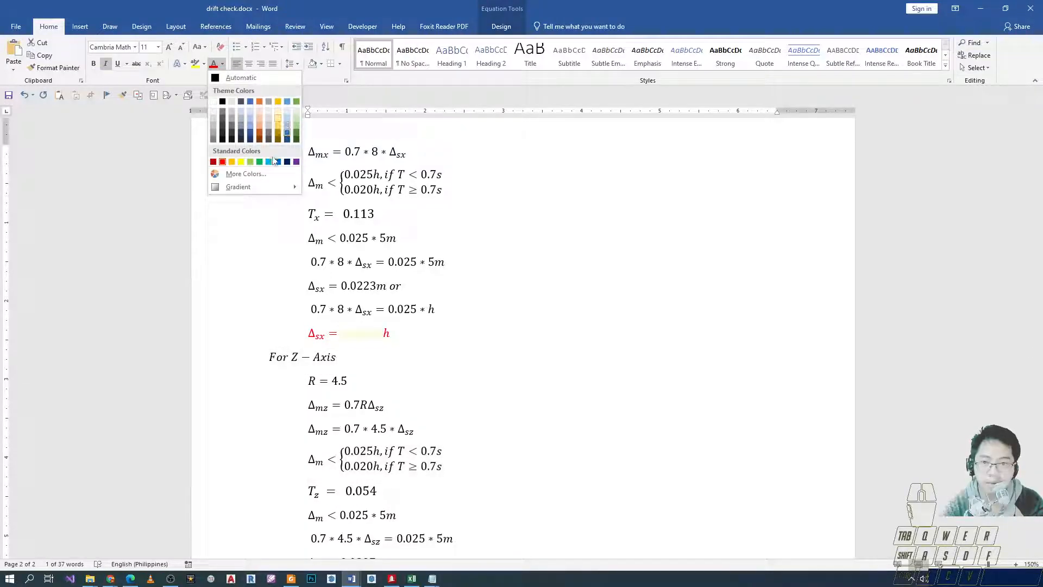
{"action": "left_click", "coordinate": [260, 162]}
Step: Insert a blank line between the X-axis result and the For Z-Axis heading
{"action": "scroll", "coordinate": [417, 347], "scroll_direction": "down", "scroll_amount": 2}
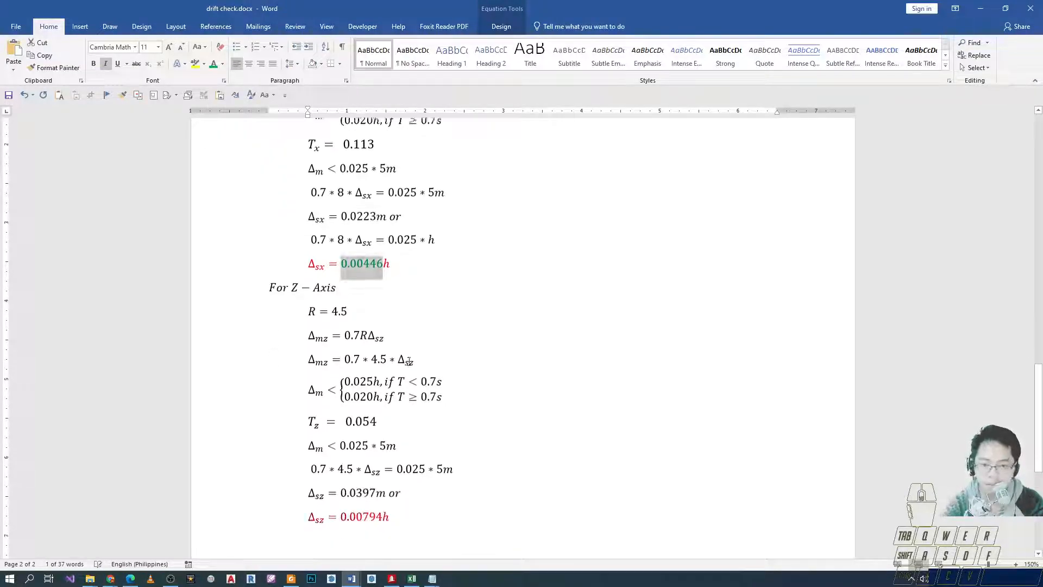
{"action": "left_click", "coordinate": [213, 325]}
{"action": "left_click", "coordinate": [256, 332]}
{"action": "key", "text": "Return"}
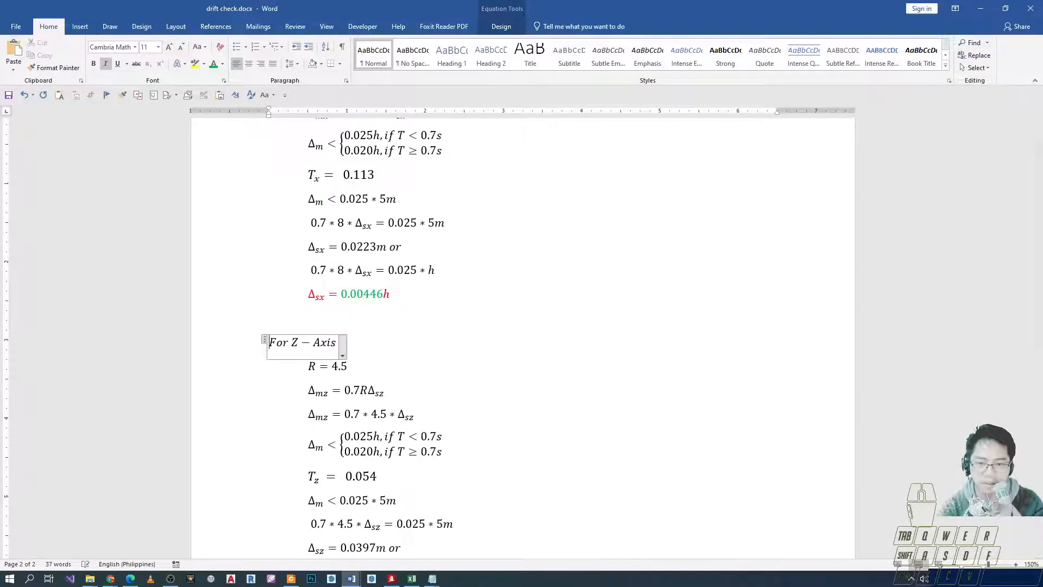
Step: Review the Z-axis calculation through Tz and color only the number 0.00794 in the Δsz result green
{"action": "scroll", "coordinate": [300, 366], "scroll_direction": "down", "scroll_amount": 3}
{"action": "left_click", "coordinate": [306, 250]}
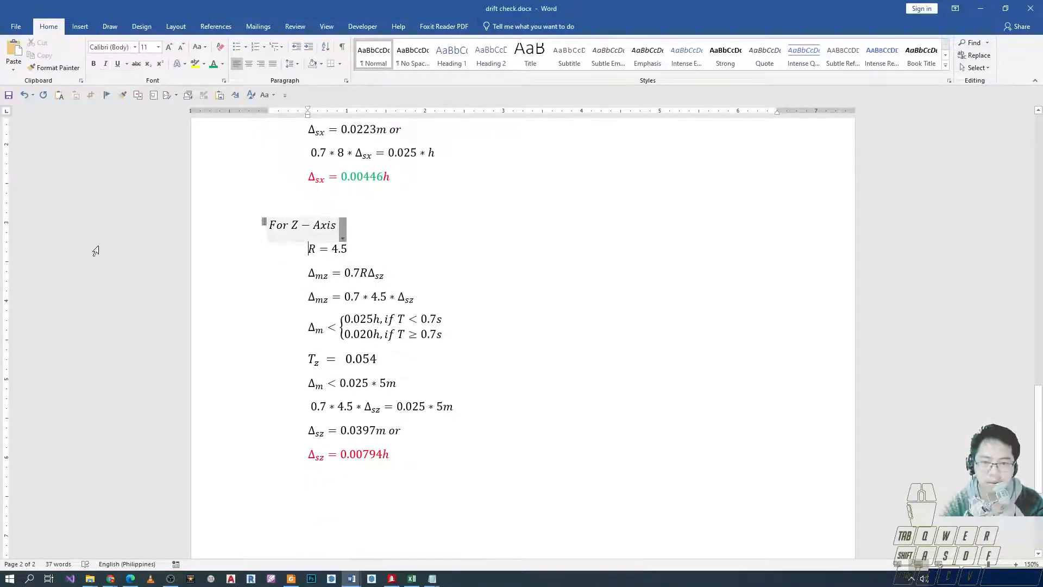
{"action": "left_click", "coordinate": [209, 266]}
{"action": "left_click", "coordinate": [214, 360]}
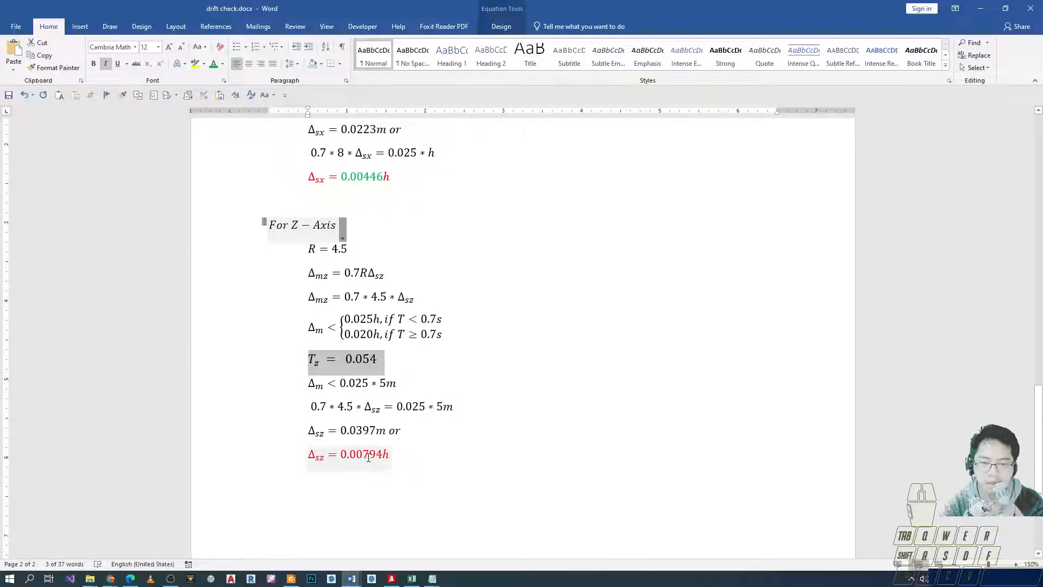
{"action": "left_click_drag", "start_coordinate": [381, 456], "coordinate": [345, 459]}
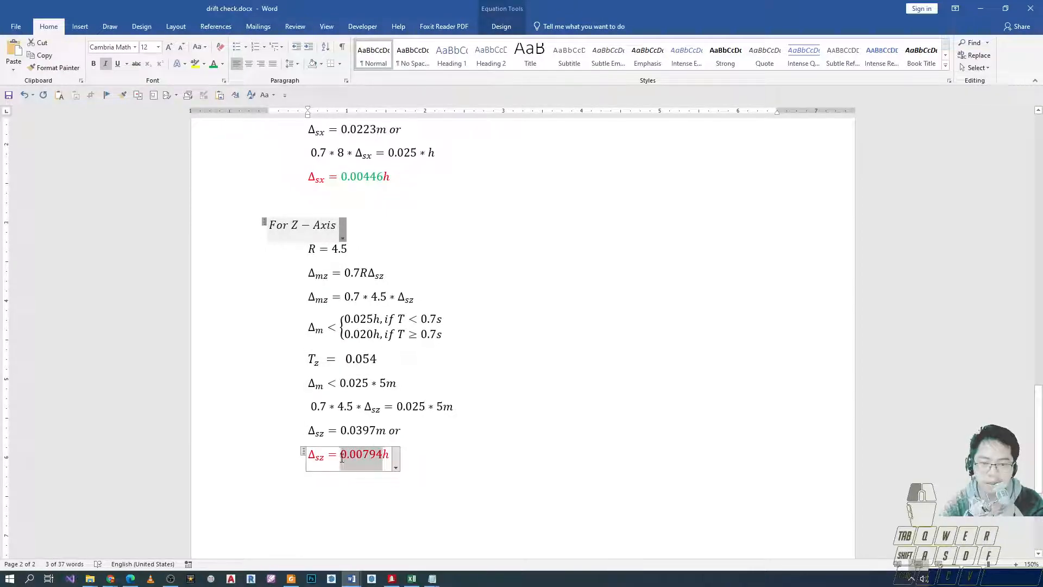
{"action": "left_click", "coordinate": [213, 65]}
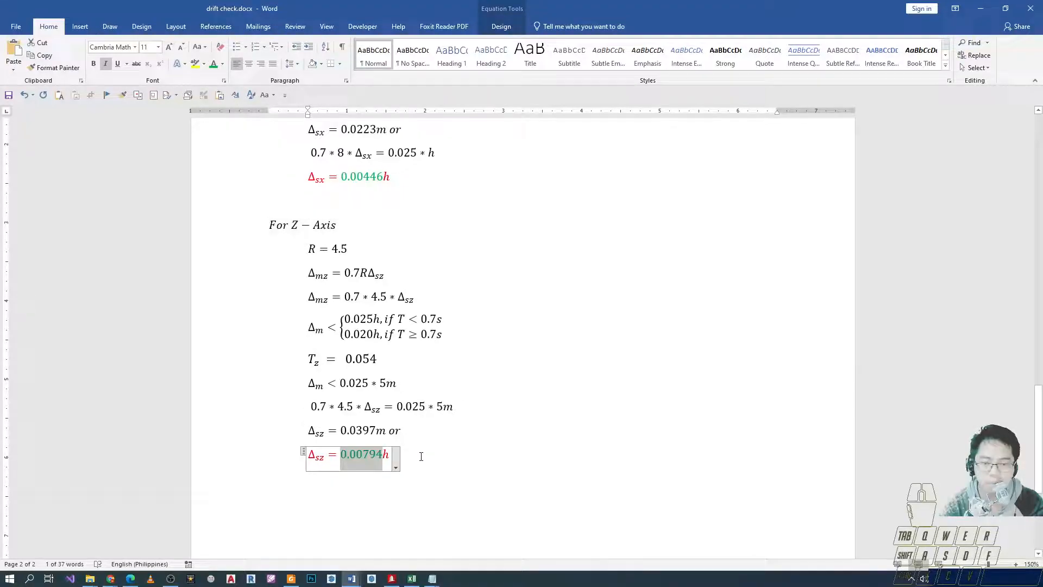
Step: Compare the X-axis and Z-axis drift limits expressed in terms of h
{"action": "scroll", "coordinate": [441, 440], "scroll_direction": "up", "scroll_amount": 5}
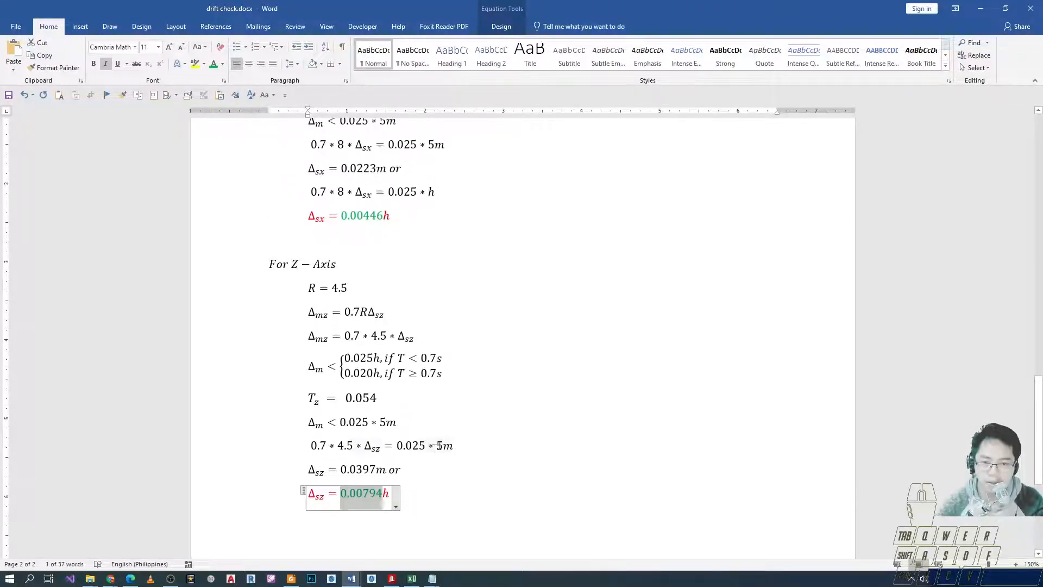
{"action": "scroll", "coordinate": [326, 320], "scroll_direction": "down", "scroll_amount": 2}
{"action": "scroll", "coordinate": [223, 330], "scroll_direction": "down", "scroll_amount": 3}
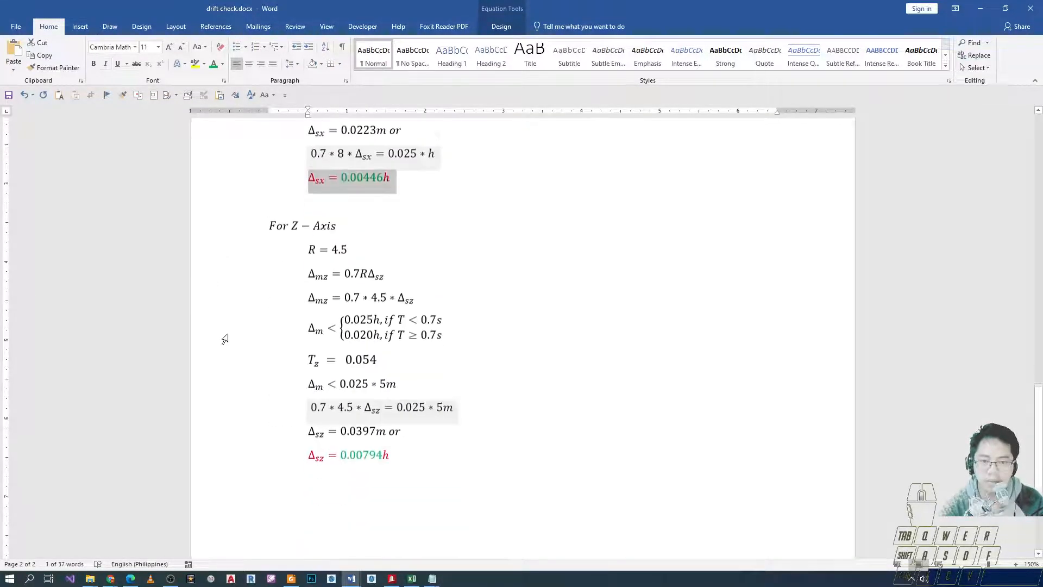
Step: Switch to STAAD.Pro and deselect all members of the warehouse frame
{"action": "key", "text": "alt+Tab"}
{"action": "scroll", "coordinate": [808, 304], "scroll_direction": "down", "scroll_amount": 4}
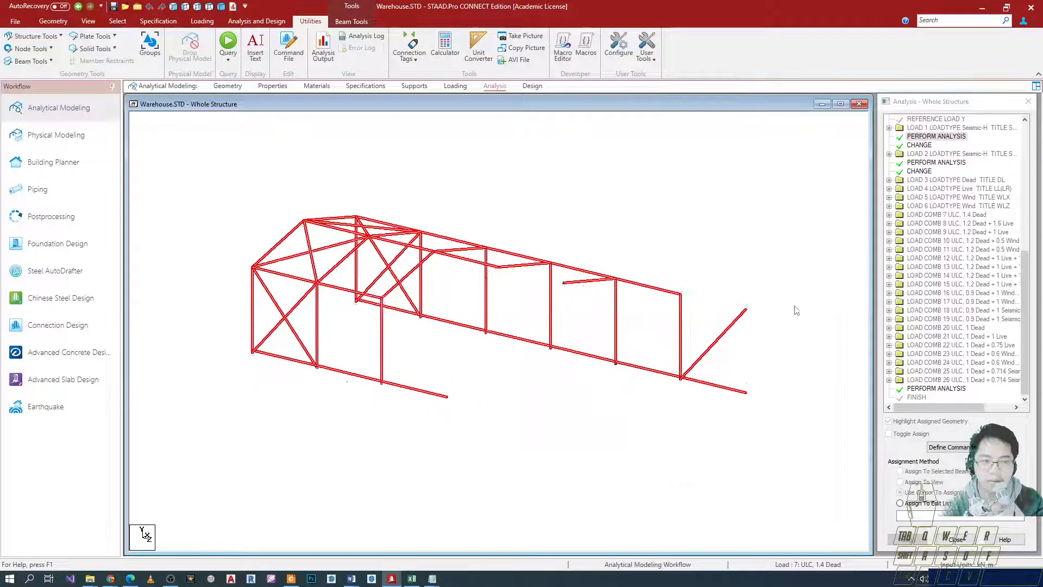
{"action": "left_click", "coordinate": [555, 215]}
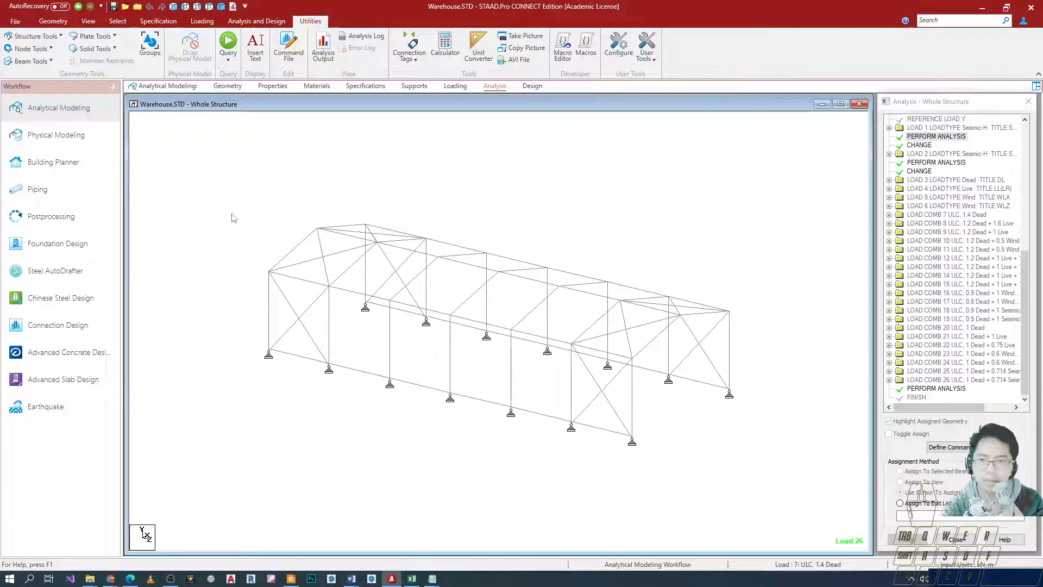
Step: Examine the print options for the Perform Analysis command without adding any, and open the pre-analysis print commands
{"action": "left_click", "coordinate": [962, 449]}
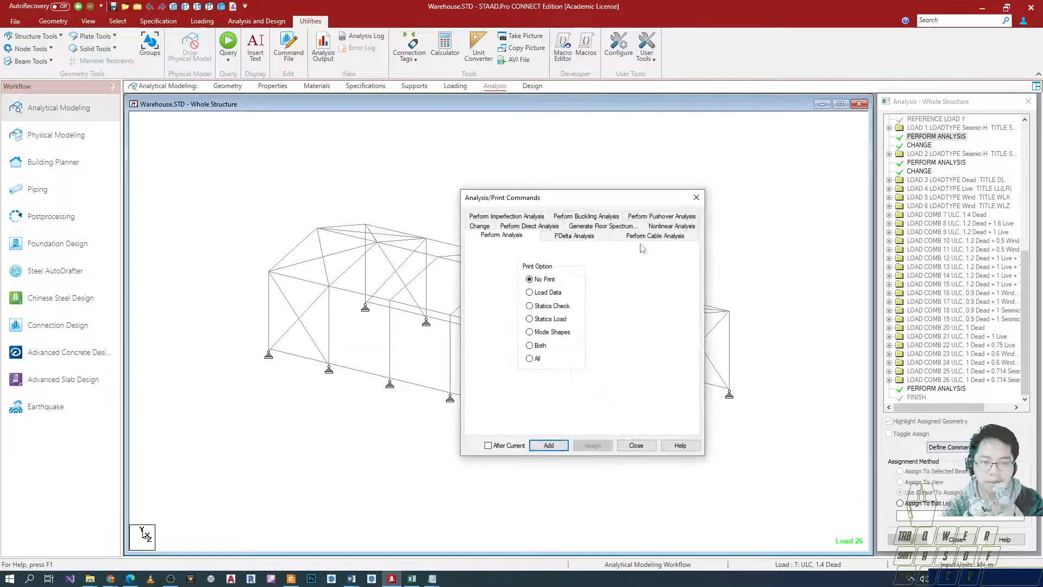
{"action": "left_click_drag", "start_coordinate": [650, 197], "coordinate": [569, 197]}
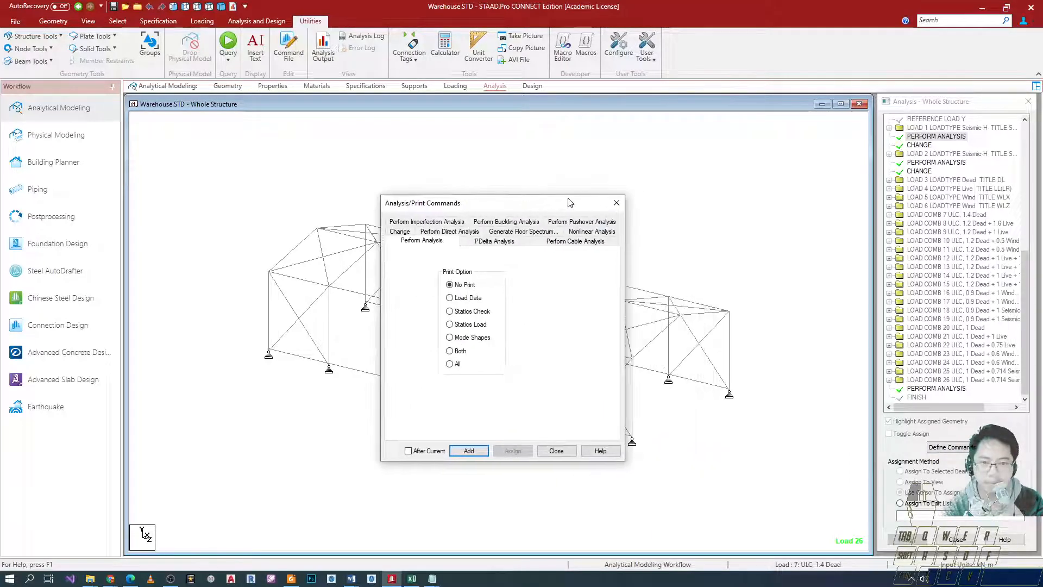
{"action": "left_click", "coordinate": [615, 197]}
{"action": "left_click", "coordinate": [272, 23]}
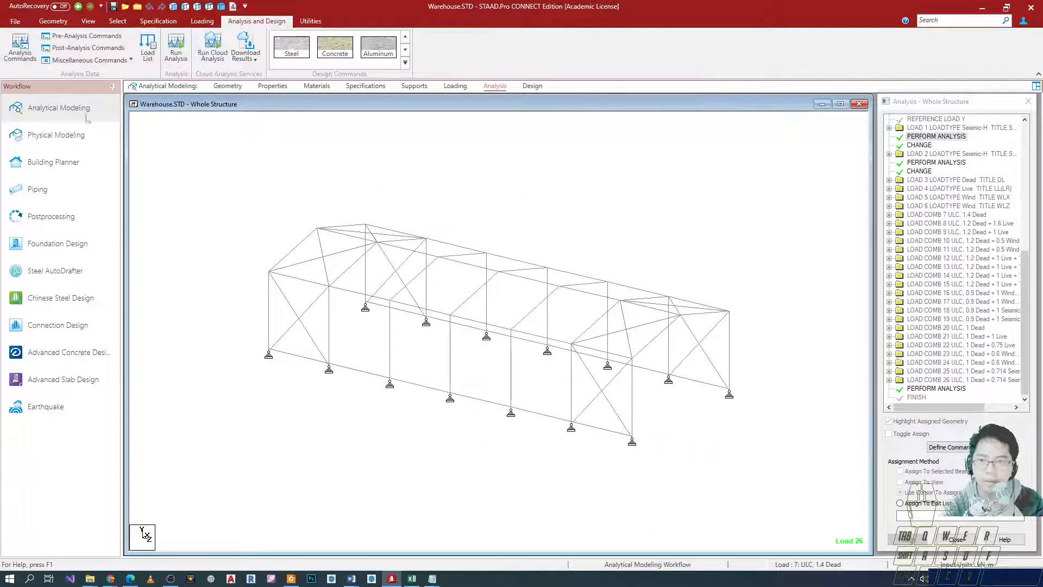
{"action": "left_click", "coordinate": [89, 36]}
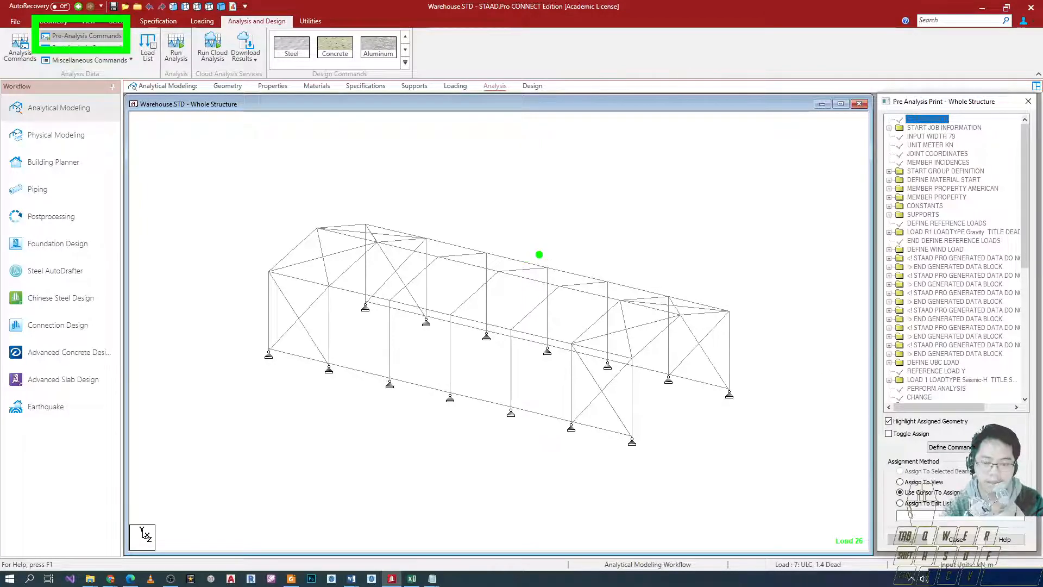
Step: Display the list of load cases and select the seismic load case 1, SLX
{"action": "left_click", "coordinate": [451, 87]}
{"action": "left_click", "coordinate": [891, 131]}
{"action": "key", "text": "Right"}
{"action": "key", "text": "Down"}
{"action": "key", "text": "Down"}
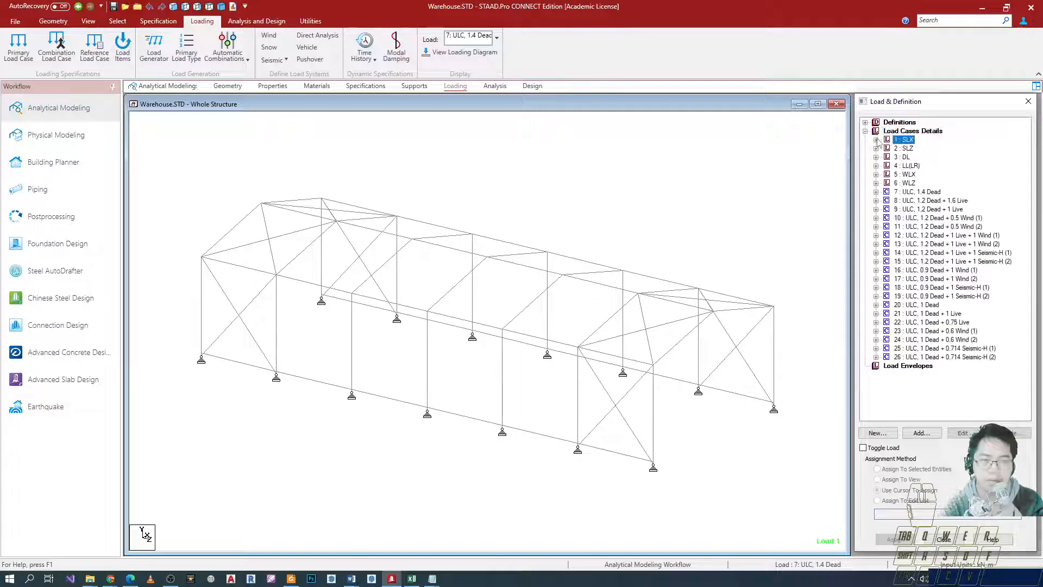
{"action": "left_click", "coordinate": [888, 141]}
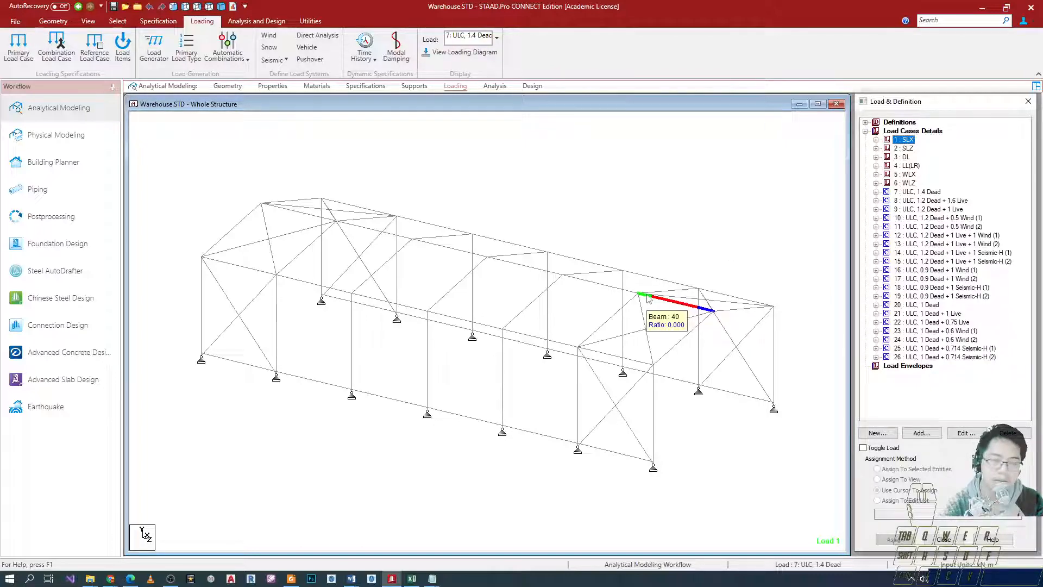
Step: Examine the available pre-analysis print commands and miscellaneous analysis commands without adding any
{"action": "left_click", "coordinate": [493, 85]}
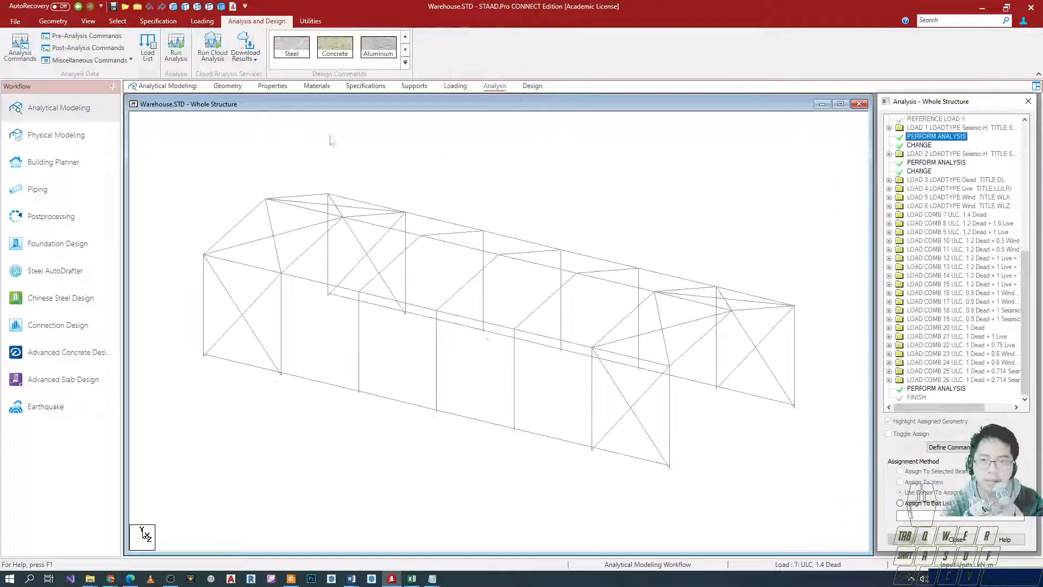
{"action": "left_click", "coordinate": [80, 39]}
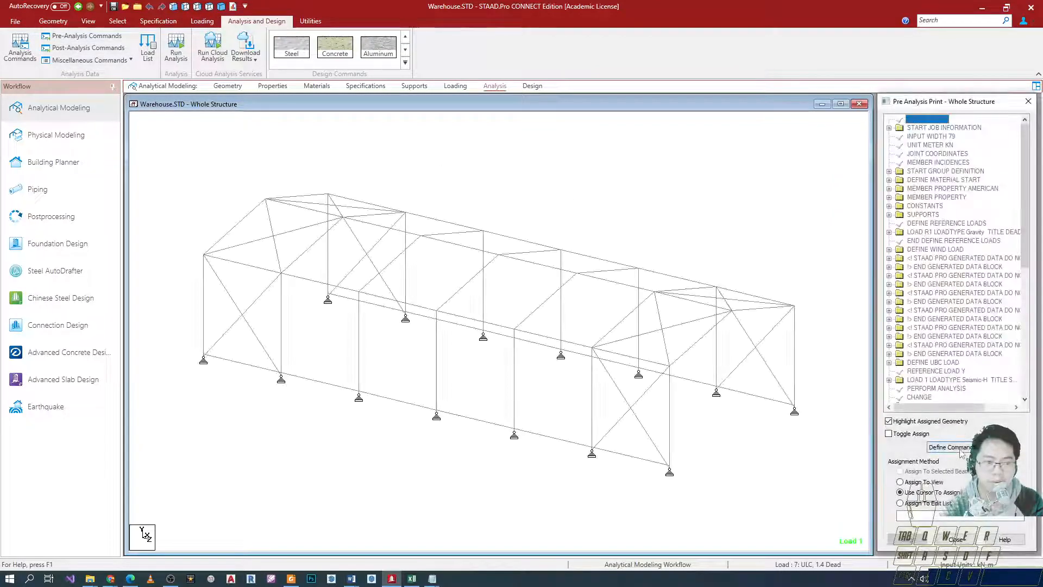
{"action": "key", "text": "ctrl+2"}
{"action": "mouse_move", "coordinate": [39, 22]}
{"action": "left_mouse_down", "text": "ctrl"}
{"action": "mouse_move", "coordinate": [82, 43]}
{"action": "mouse_move", "coordinate": [126, 44]}
{"action": "left_mouse_up", "text": "ctrl"}
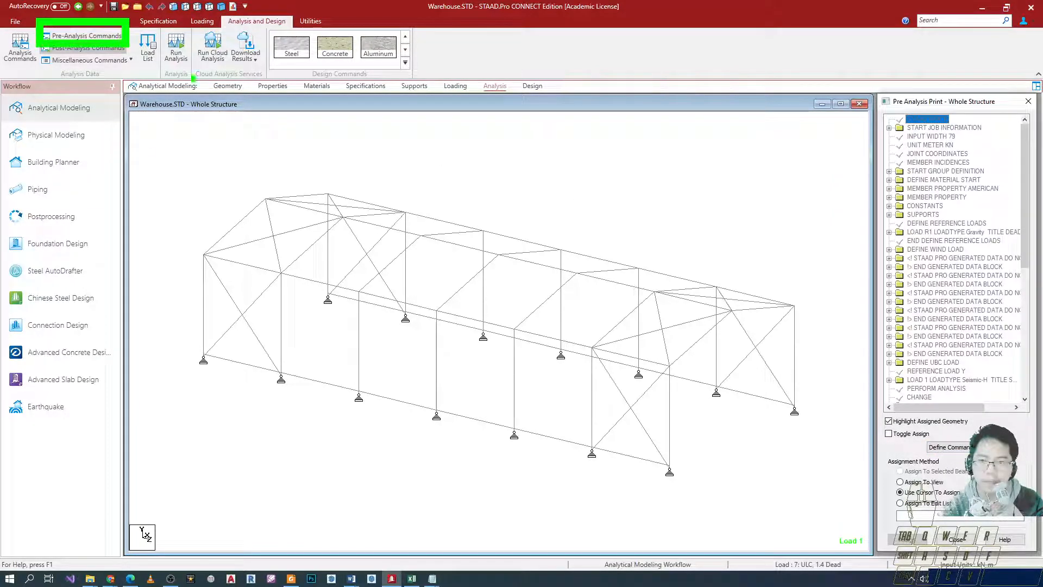
{"action": "key", "text": "Escape"}
{"action": "left_click", "coordinate": [950, 447]}
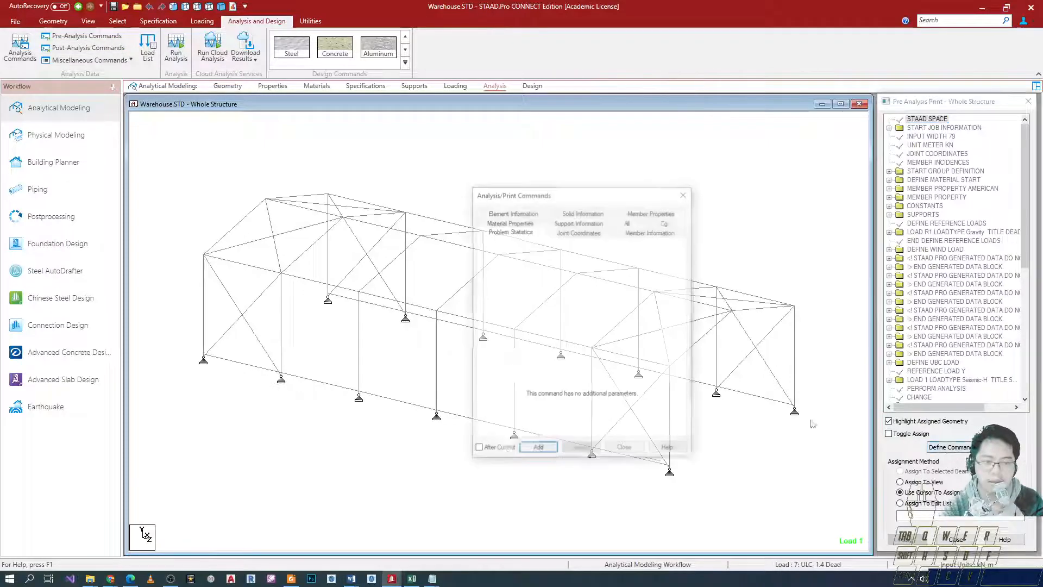
{"action": "left_click_drag", "start_coordinate": [621, 197], "coordinate": [503, 187]}
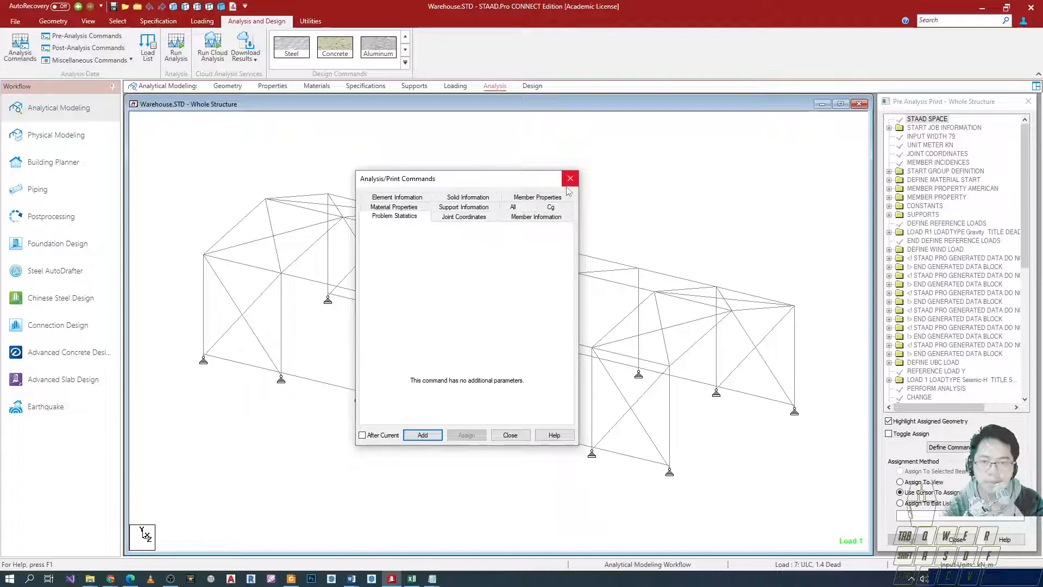
{"action": "key", "text": "Escape"}
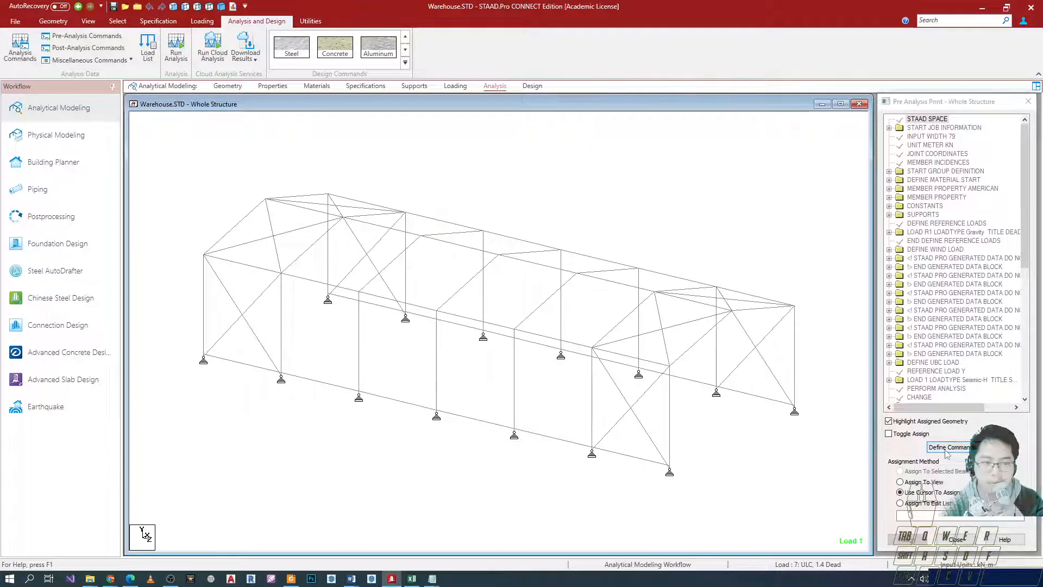
{"action": "left_click", "coordinate": [936, 446]}
{"action": "left_click", "coordinate": [685, 192]}
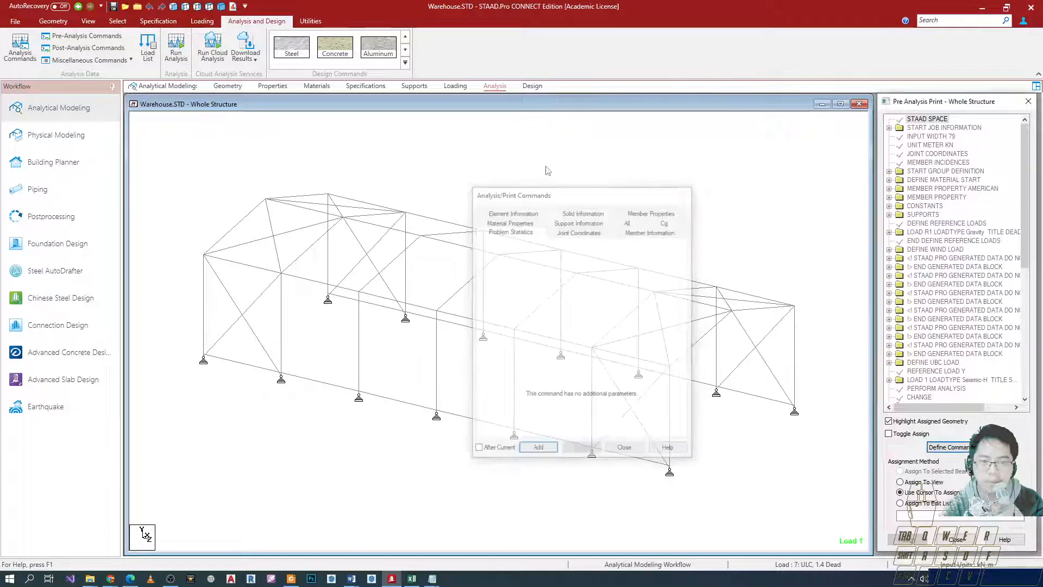
{"action": "left_click", "coordinate": [83, 61]}
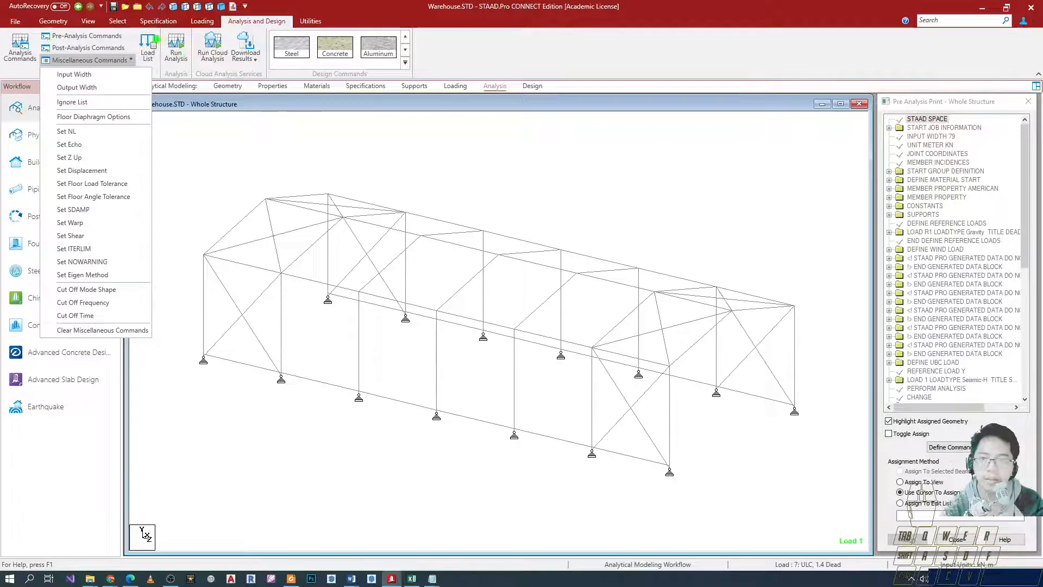
{"action": "left_click", "coordinate": [155, 47]}
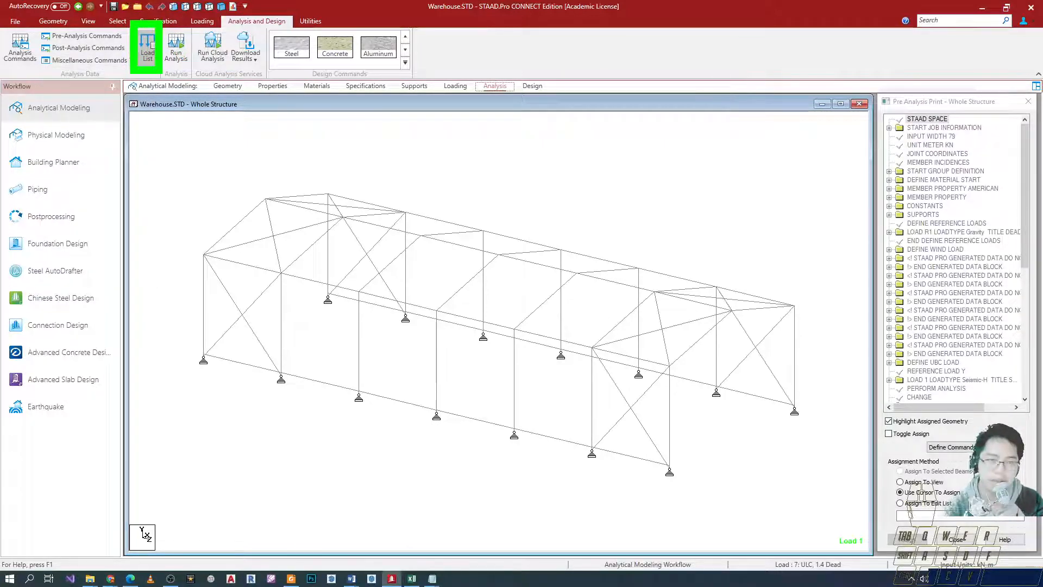
Step: Look through the load cases and combinations available for the load list, and close it without transferring any
{"action": "left_click", "coordinate": [148, 48]}
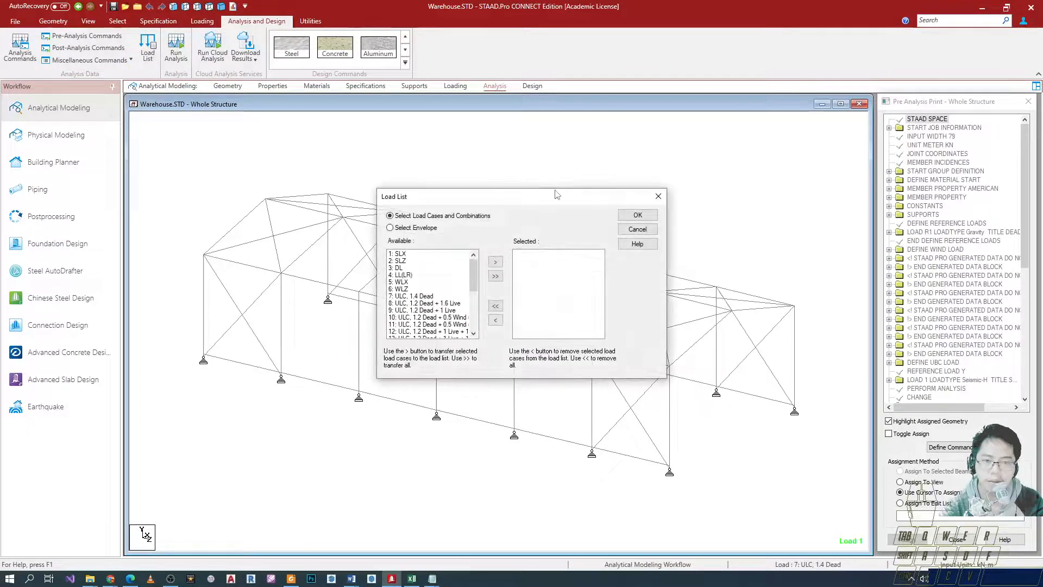
{"action": "left_click_drag", "start_coordinate": [557, 194], "coordinate": [484, 143]}
{"action": "scroll", "coordinate": [388, 234], "scroll_direction": "down", "scroll_amount": 2}
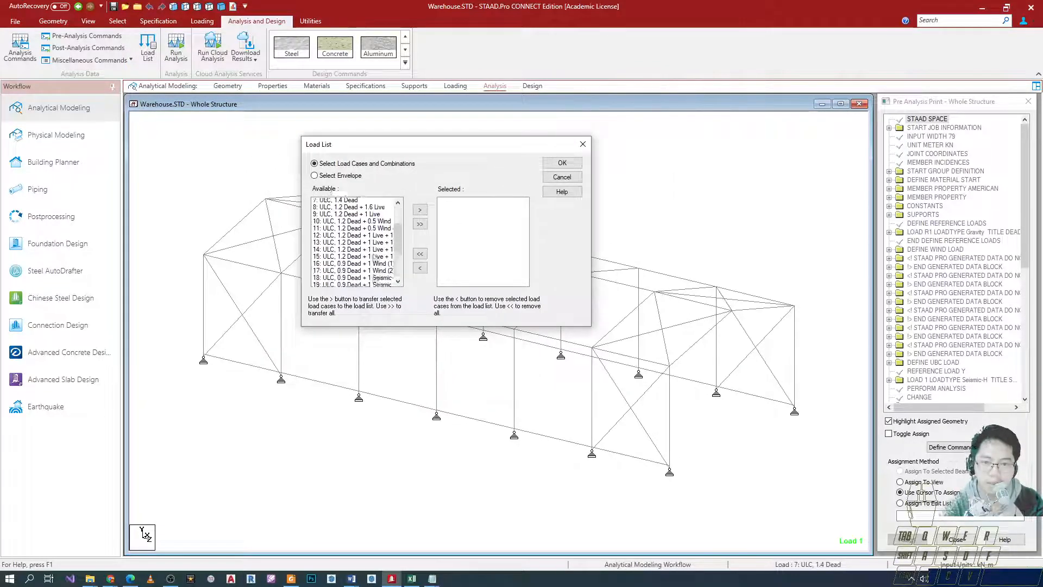
{"action": "left_click", "coordinate": [347, 244]}
{"action": "left_click", "coordinate": [344, 272]}
{"action": "left_click", "coordinate": [364, 251]}
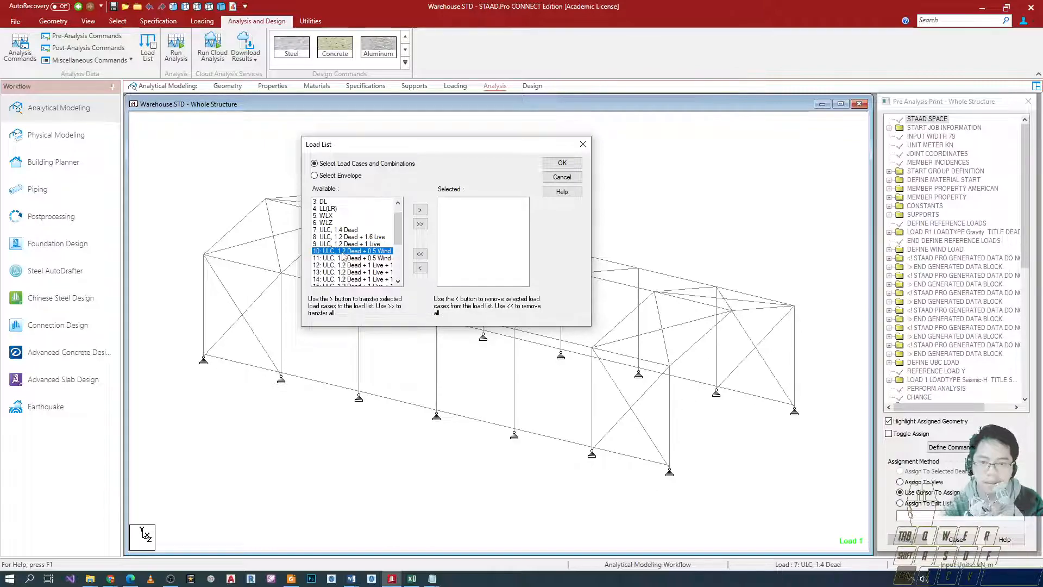
{"action": "left_click", "coordinate": [353, 224]}
{"action": "scroll", "coordinate": [332, 233], "scroll_direction": "down", "scroll_amount": 2}
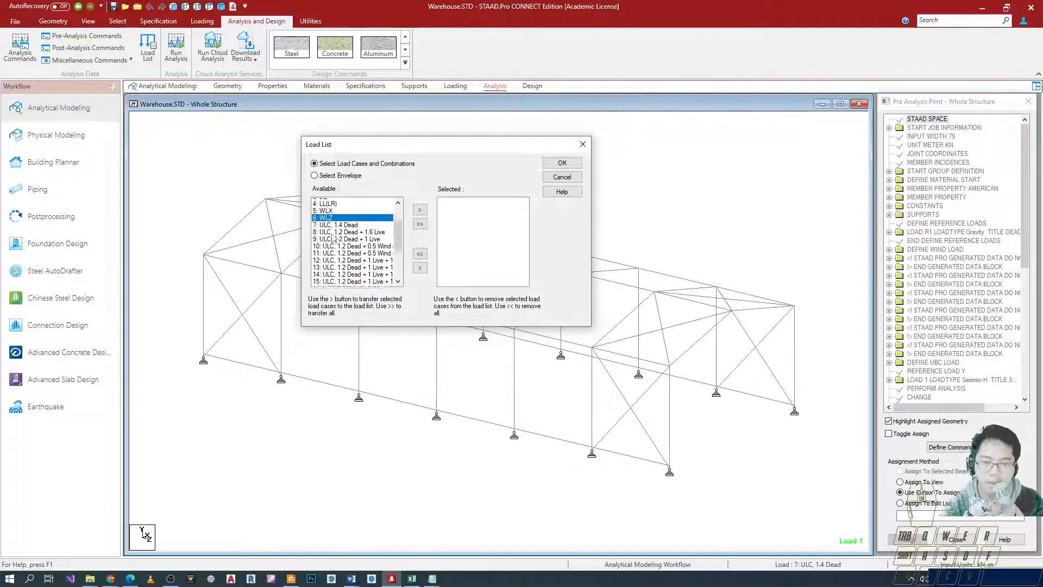
{"action": "scroll", "coordinate": [332, 233], "scroll_direction": "up", "scroll_amount": 2}
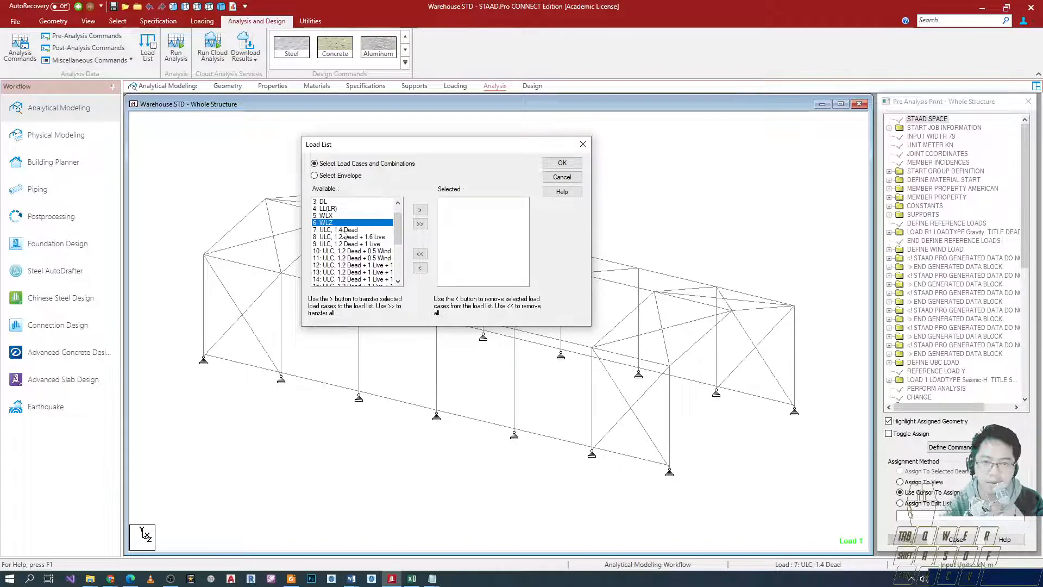
{"action": "scroll", "coordinate": [343, 244], "scroll_direction": "down", "scroll_amount": 3}
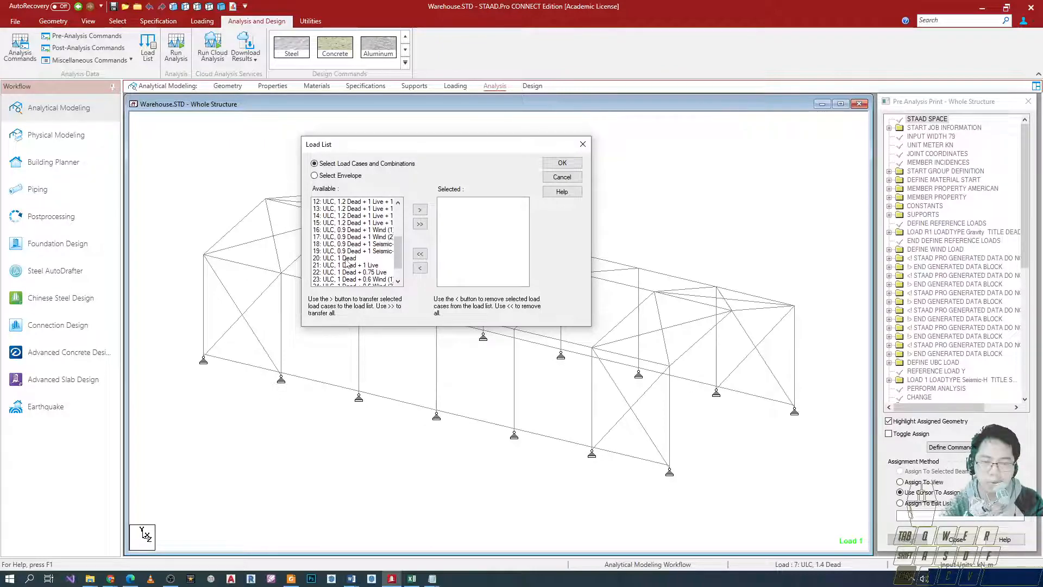
{"action": "scroll", "coordinate": [342, 269], "scroll_direction": "up", "scroll_amount": 3}
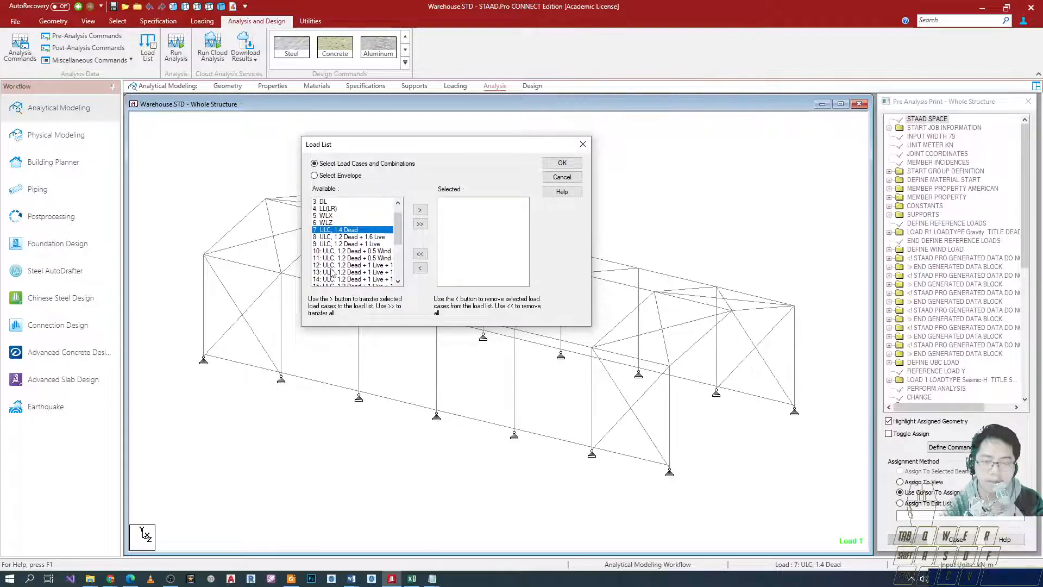
{"action": "scroll", "coordinate": [332, 233], "scroll_direction": "down", "scroll_amount": 2}
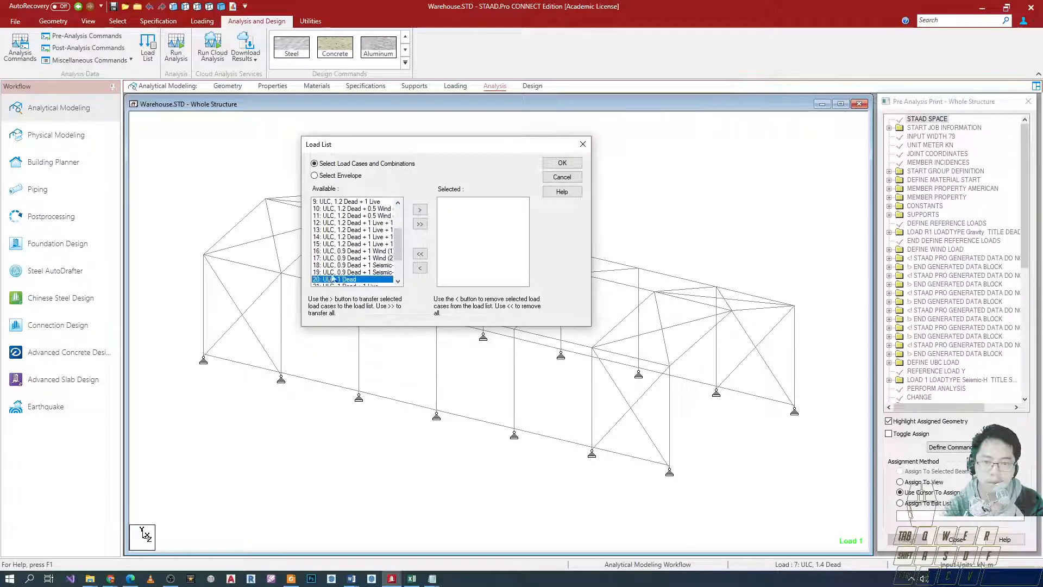
{"action": "scroll", "coordinate": [333, 258], "scroll_direction": "up", "scroll_amount": 2}
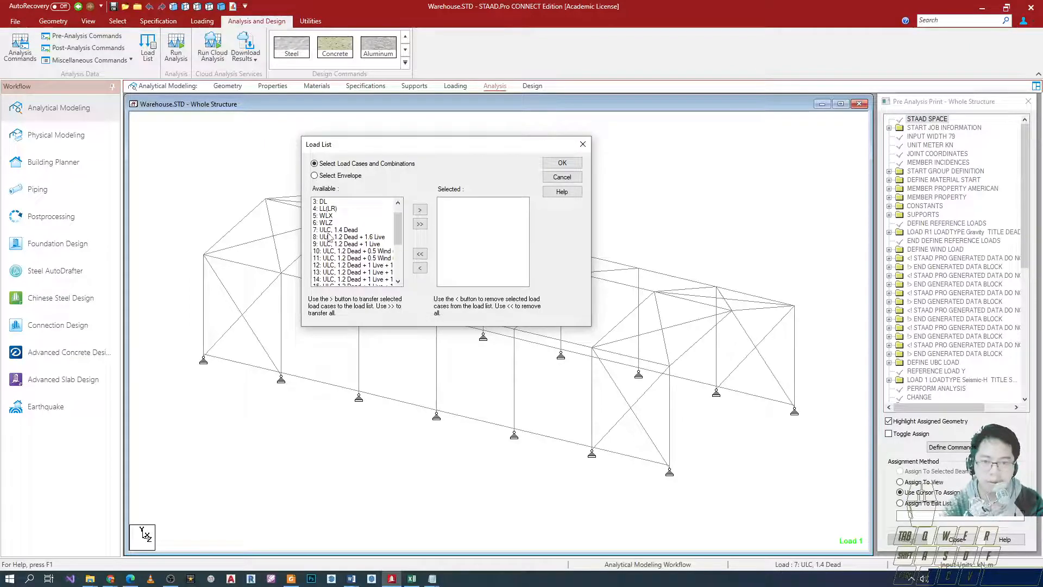
{"action": "scroll", "coordinate": [375, 234], "scroll_direction": "down", "scroll_amount": 2}
{"action": "scroll", "coordinate": [350, 246], "scroll_direction": "down", "scroll_amount": 2}
{"action": "scroll", "coordinate": [352, 234], "scroll_direction": "up", "scroll_amount": 3}
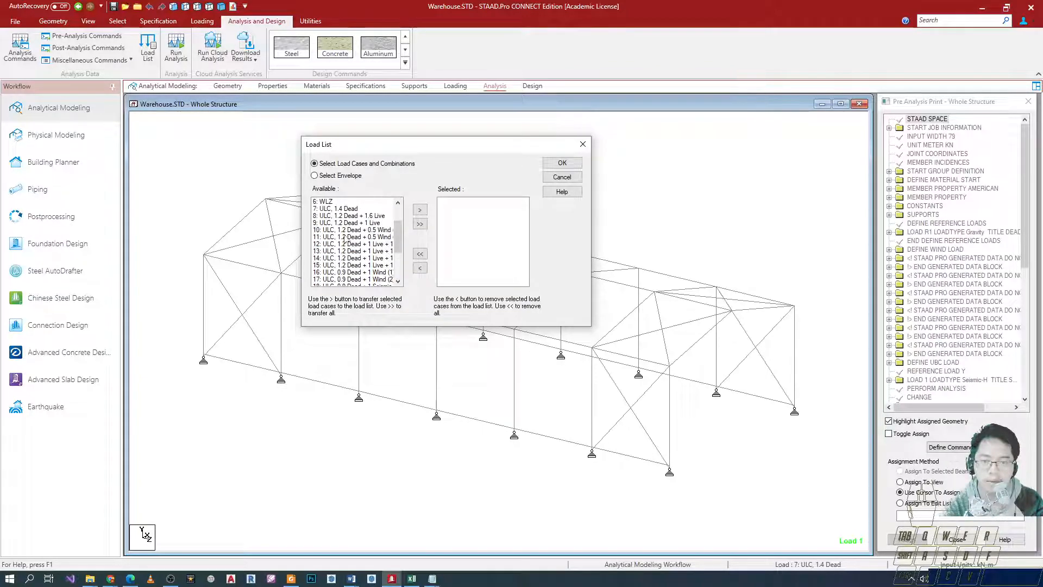
{"action": "scroll", "coordinate": [348, 242], "scroll_direction": "up", "scroll_amount": 1}
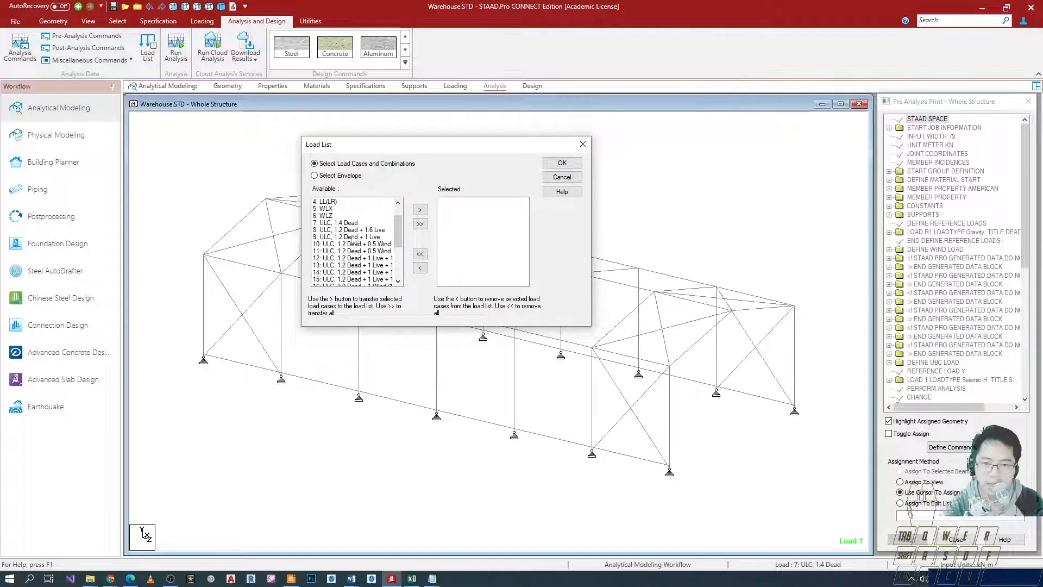
{"action": "left_click", "coordinate": [583, 145]}
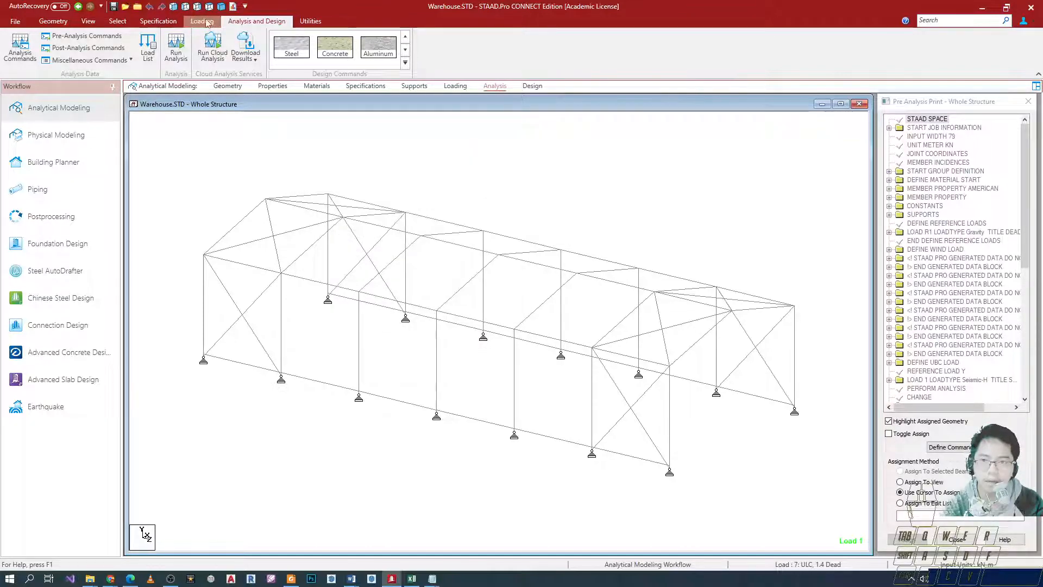
Step: Return to the load case details and select combination 7, ULC, 1.4 Dead
{"action": "left_click", "coordinate": [202, 21]}
{"action": "double_click", "coordinate": [918, 131]}
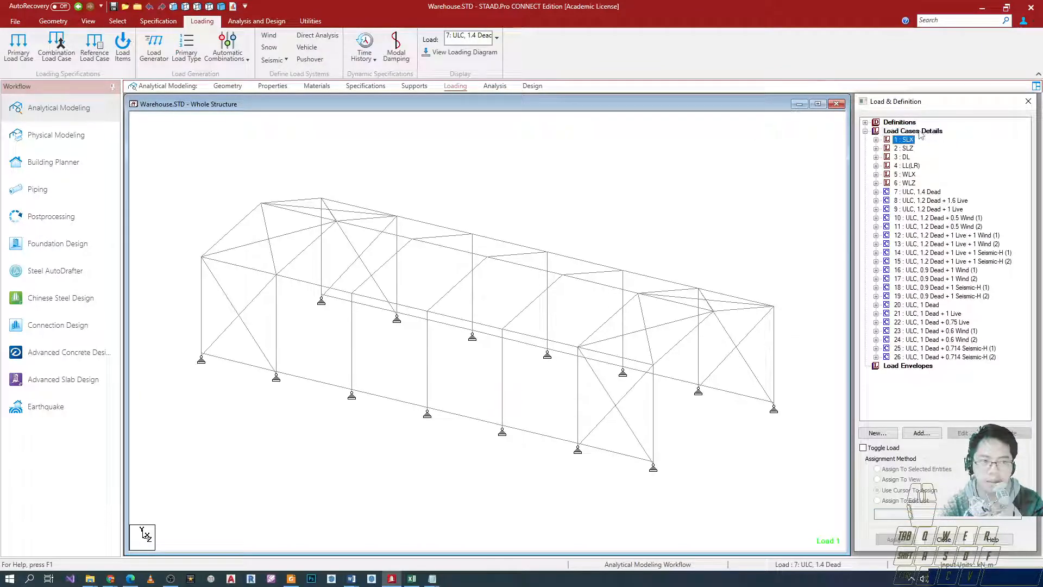
{"action": "key", "text": "Down"}
{"action": "key", "text": "Down"}
{"action": "key", "text": "Down"}
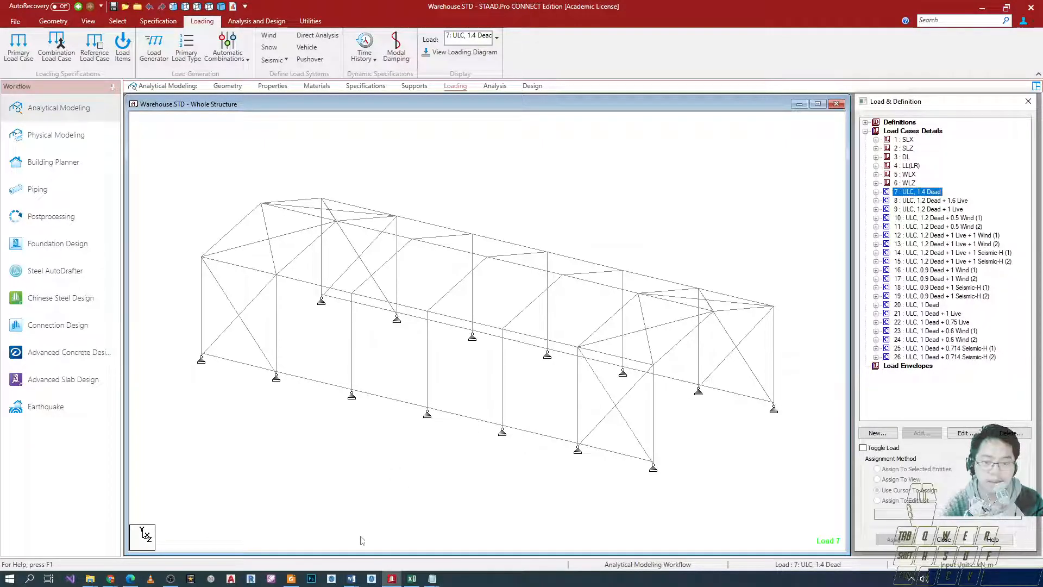
Step: Switch to drift check.docx in Word, shrink its window over STAAD.Pro, and add the line "X- direction" below the Z-axis result
{"action": "left_click", "coordinate": [352, 578]}
{"action": "left_click", "coordinate": [358, 536]}
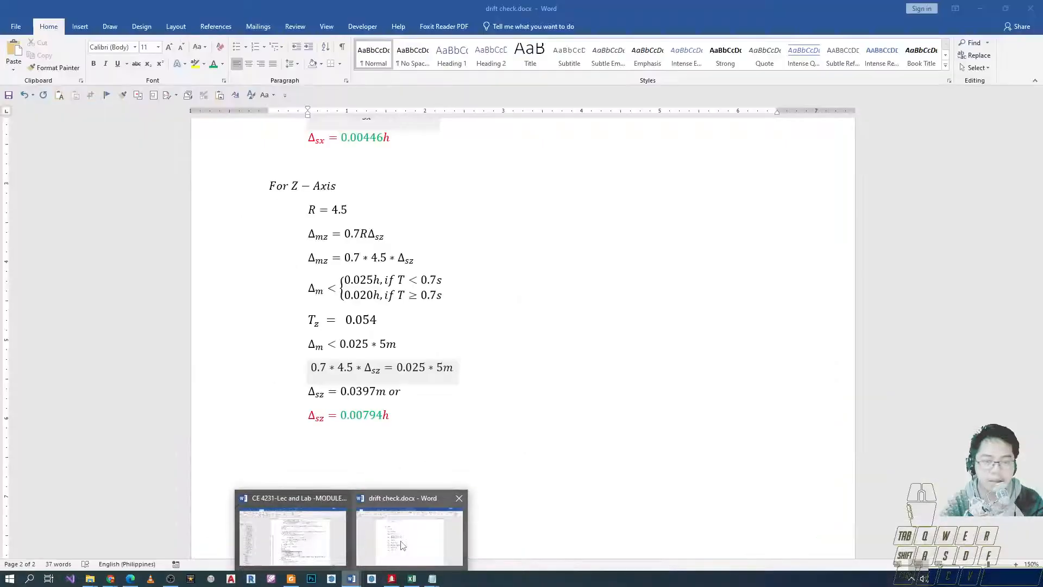
{"action": "left_click_drag", "start_coordinate": [745, 5], "coordinate": [434, 25]}
{"action": "scroll", "coordinate": [315, 291], "scroll_direction": "down", "scroll_amount": 3}
{"action": "scroll", "coordinate": [304, 272], "scroll_direction": "down", "scroll_amount": 5}
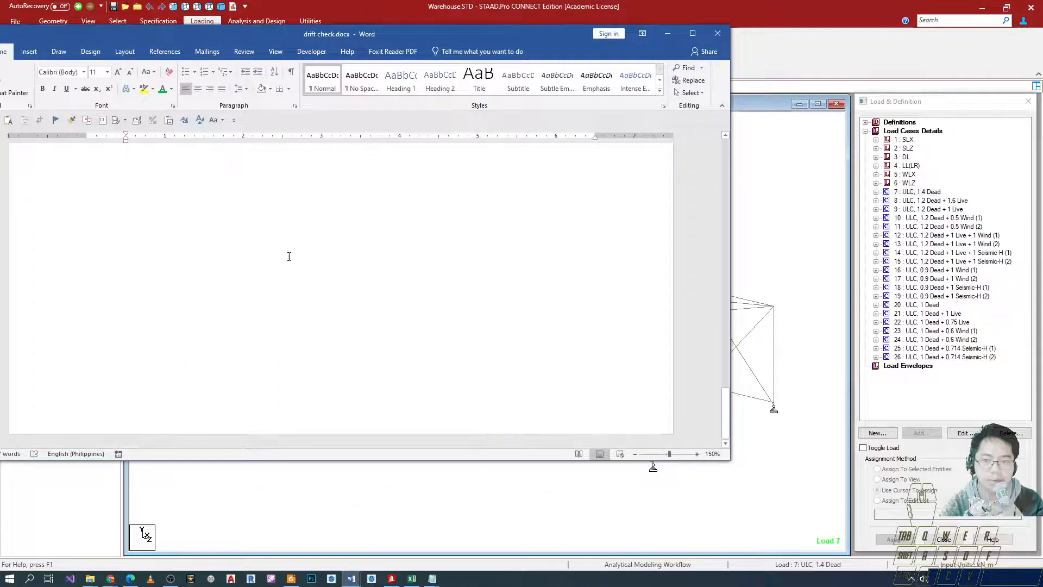
{"action": "scroll", "coordinate": [285, 261], "scroll_direction": "up", "scroll_amount": 3}
{"action": "key", "text": "Return"}
{"action": "key", "text": "Return"}
{"action": "type", "text": "X- direction"}
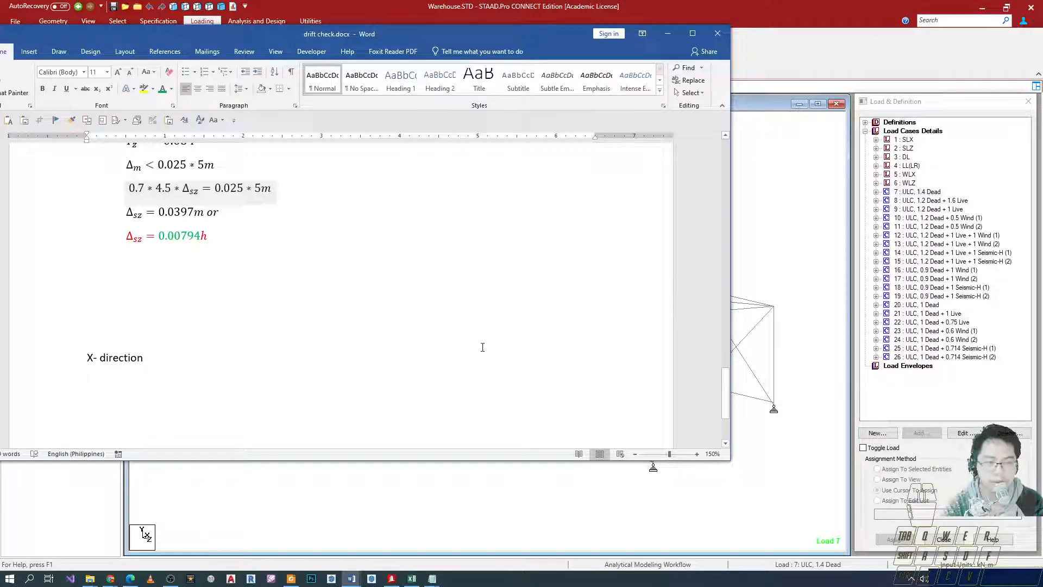
Step: Review the drift limit derivations above the X- direction line and highlight the final Z-axis limit, 0.00794h
{"action": "scroll", "coordinate": [199, 315], "scroll_direction": "up", "scroll_amount": 2}
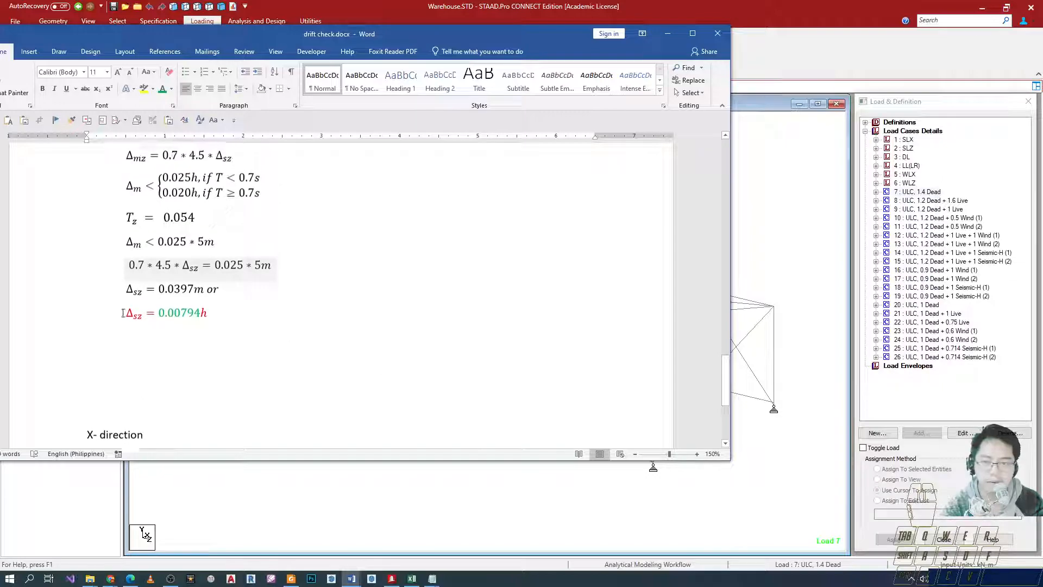
{"action": "left_click", "coordinate": [51, 319]}
{"action": "scroll", "coordinate": [65, 299], "scroll_direction": "up", "scroll_amount": 5}
{"action": "left_click", "coordinate": [65, 237], "text": "ctrl"}
{"action": "scroll", "coordinate": [79, 234], "scroll_direction": "down", "scroll_amount": 3}
{"action": "scroll", "coordinate": [136, 216], "scroll_direction": "up", "scroll_amount": 2}
{"action": "scroll", "coordinate": [136, 216], "scroll_direction": "down", "scroll_amount": 5}
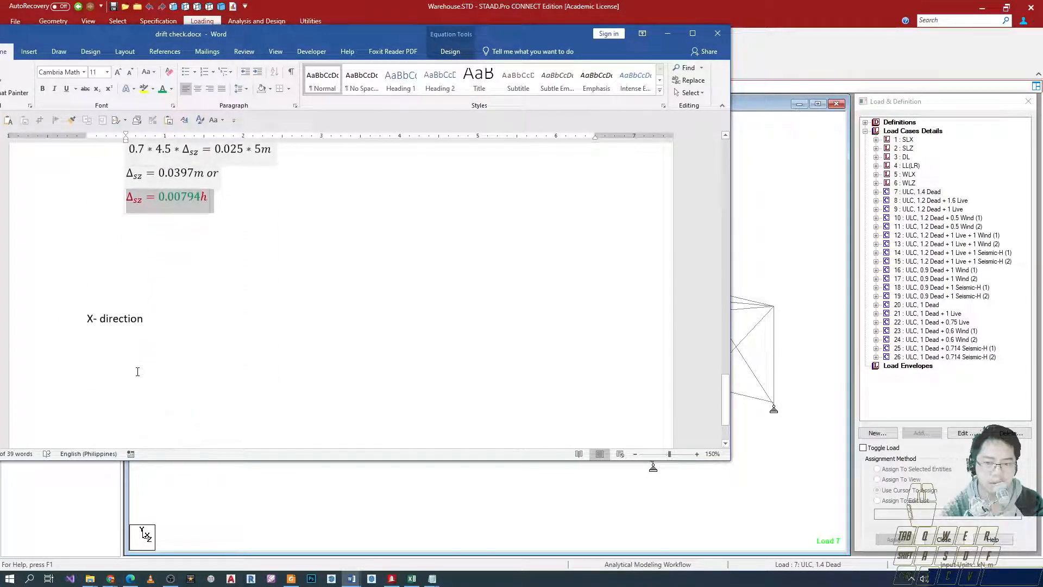
Step: List load combinations 7, 8, 9 on a new line below "X- direction"
{"action": "left_click", "coordinate": [147, 343]}
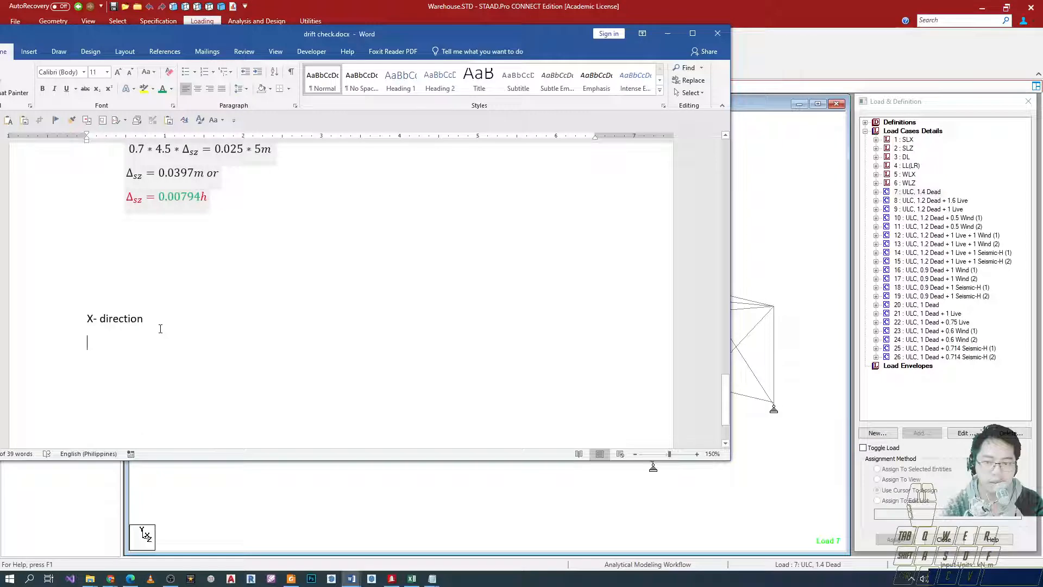
{"action": "left_click", "coordinate": [918, 195]}
{"action": "key", "text": "alt+Tab"}
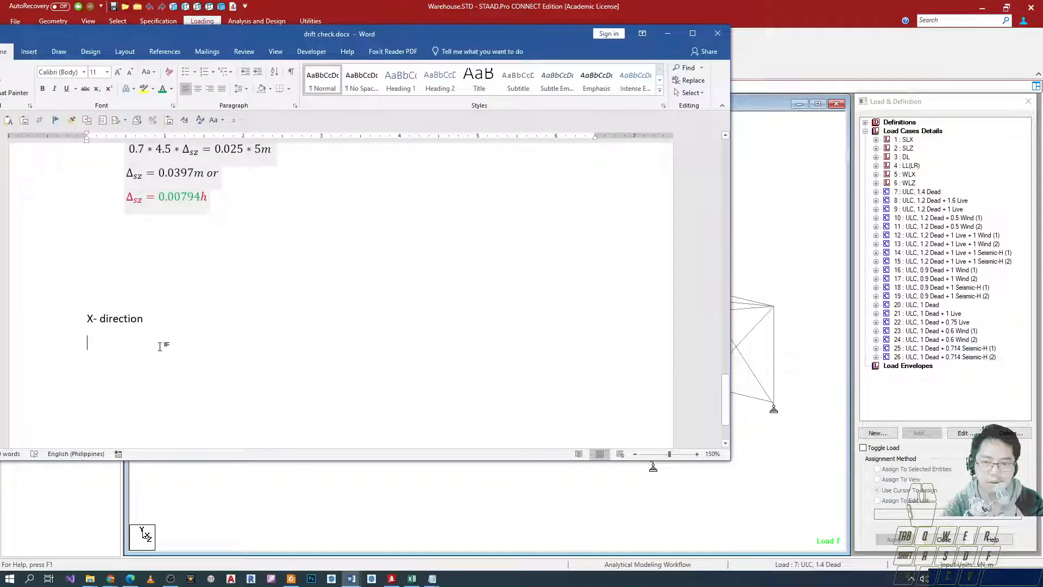
{"action": "type", "text": "7"}
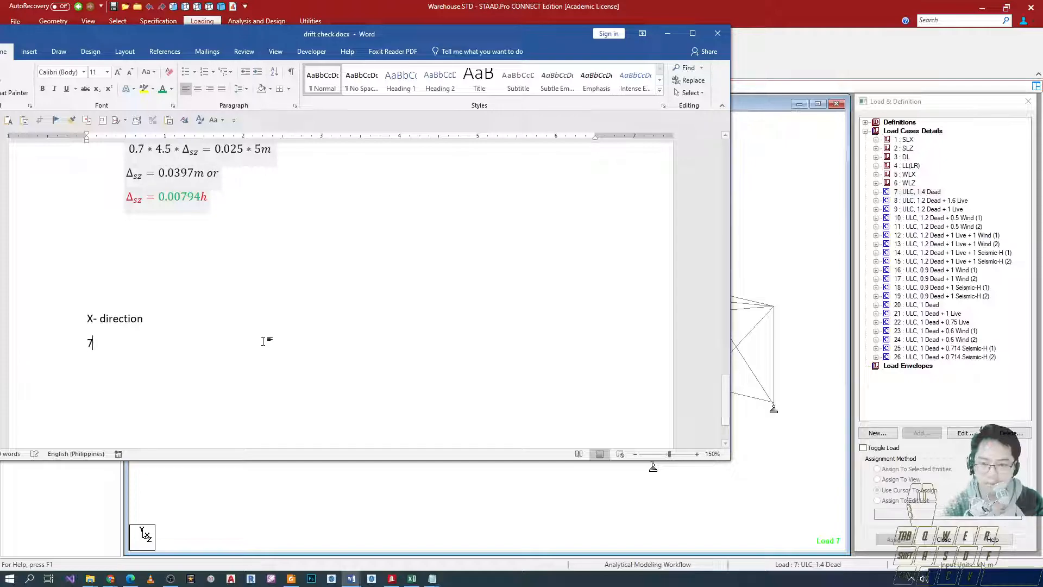
{"action": "type", "text": ","}
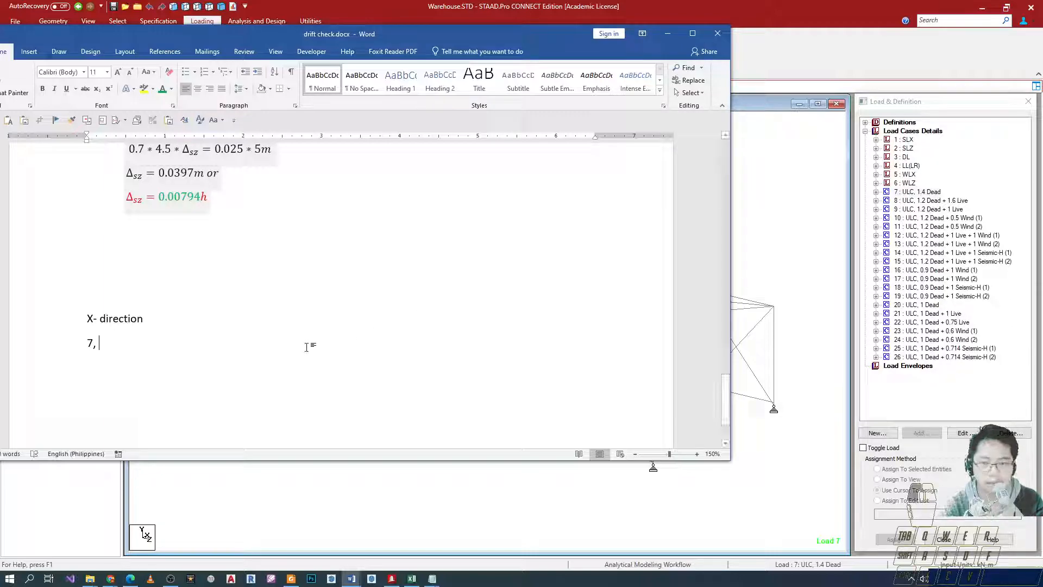
{"action": "type", "text": "8 ,9"}
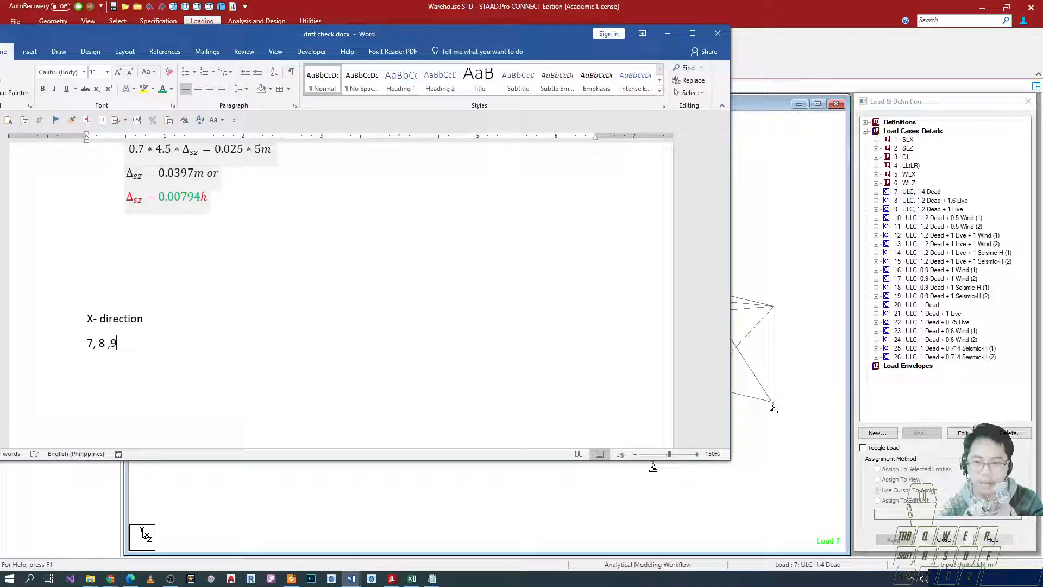
{"action": "key", "text": "BackSpace"}
{"action": "key", "text": "BackSpace"}
{"action": "key", "text": "BackSpace"}
{"action": "type", "text": ", 9"}
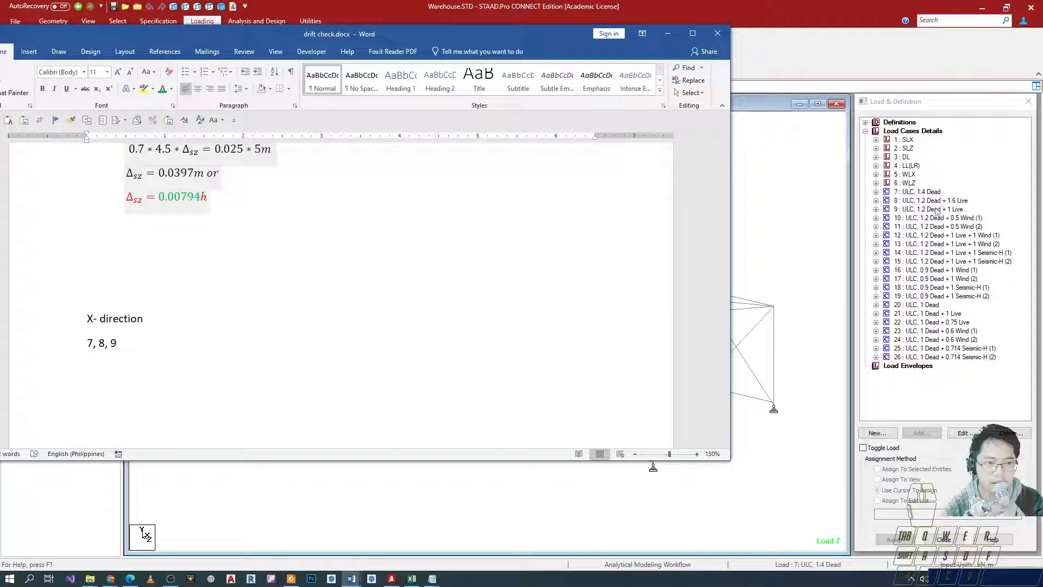
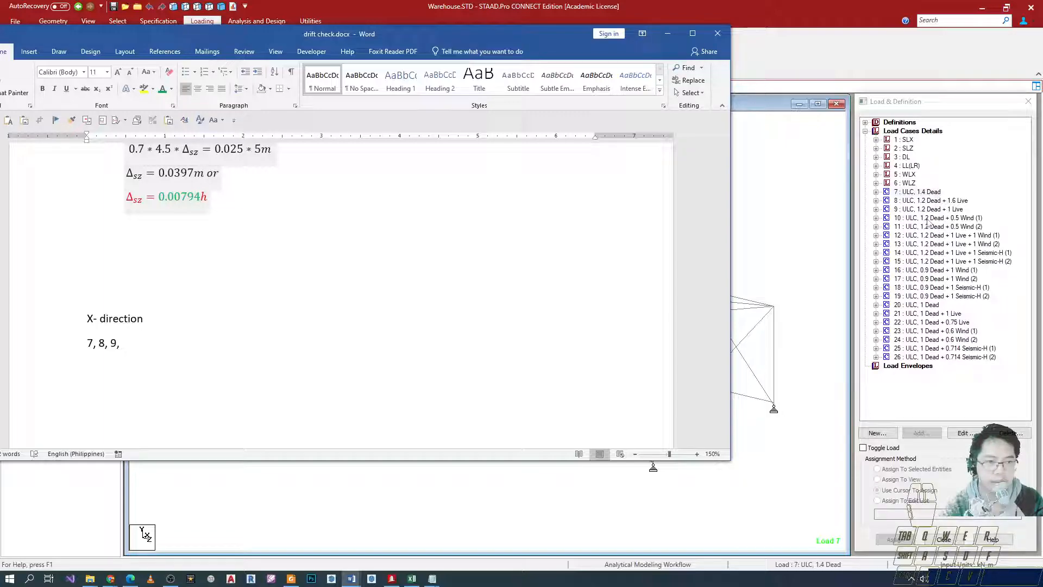
Step: Switch to STAAD.Pro and inspect which wind load case combination 10, ULC, 1.2 Dead + 0.5 Wind (1), contains
{"action": "left_click", "coordinate": [977, 218]}
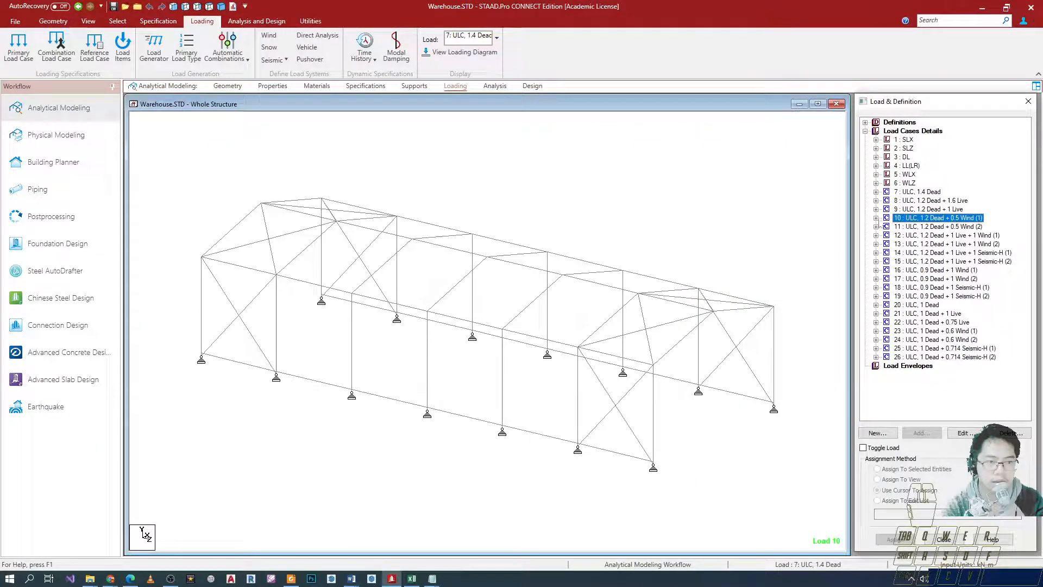
{"action": "double_click", "coordinate": [915, 218]}
{"action": "left_click", "coordinate": [931, 235]}
{"action": "left_click_drag", "start_coordinate": [891, 225], "coordinate": [953, 243], "text": "ctrl"}
{"action": "left_click_drag", "start_coordinate": [866, 166], "coordinate": [925, 183], "text": "ctrl"}
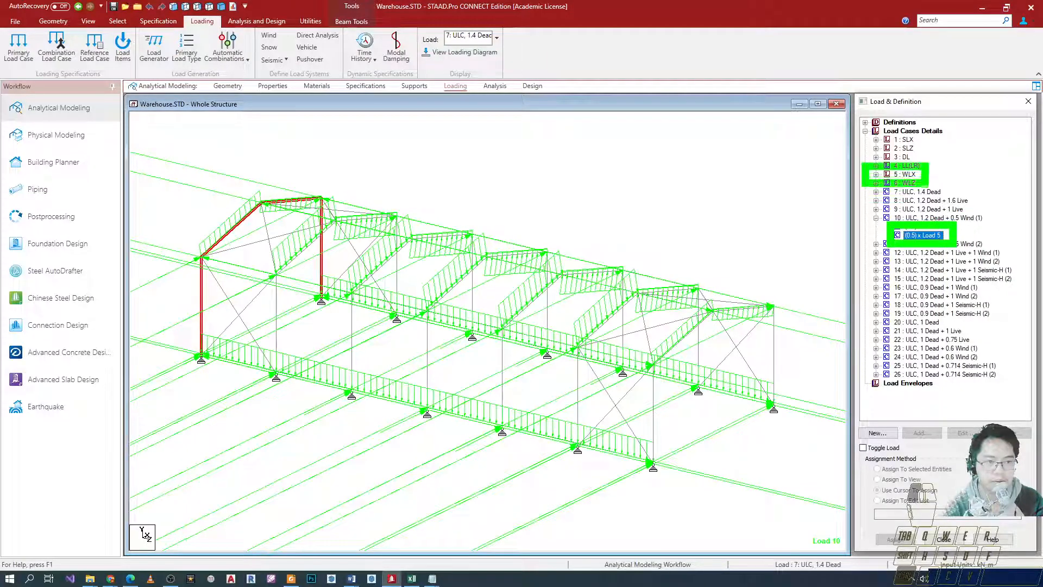
{"action": "left_click", "coordinate": [876, 218]}
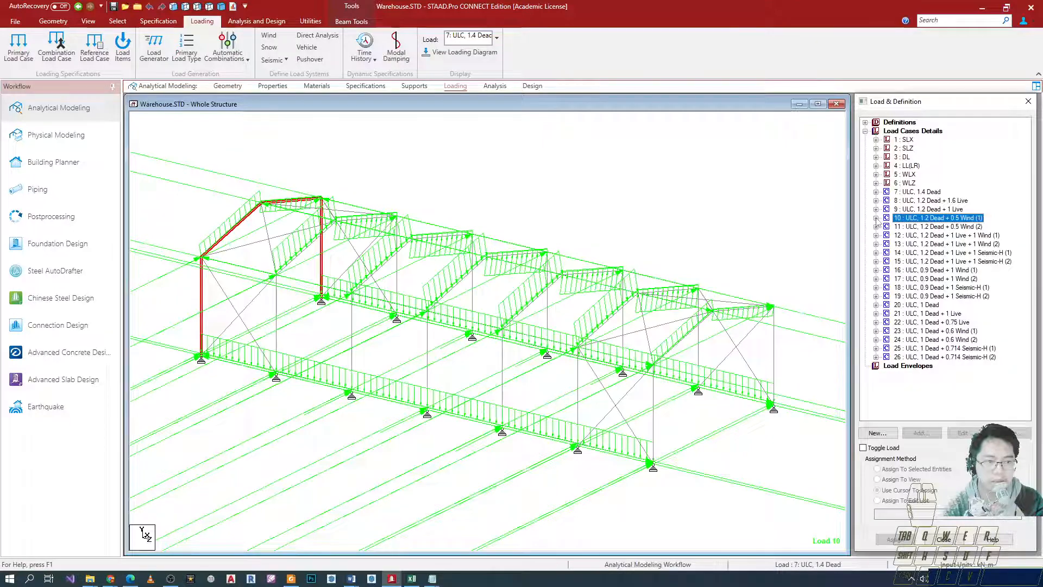
Step: Return to the Word document and add combinations 10 and 12 to the X- direction list
{"action": "key", "text": "alt+Tab"}
{"action": "type", "text": "1"}
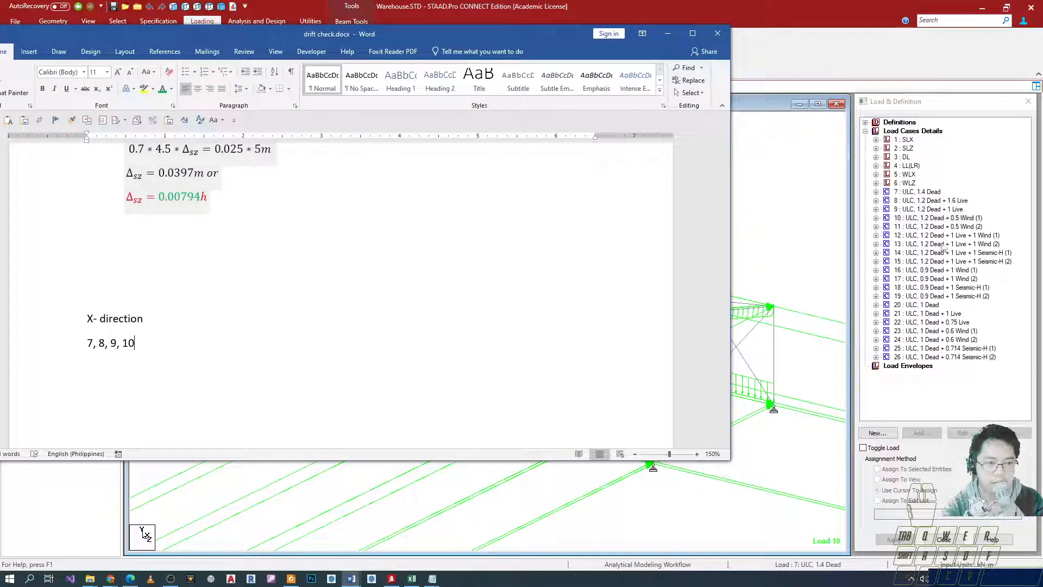
{"action": "type", "text": "0"}
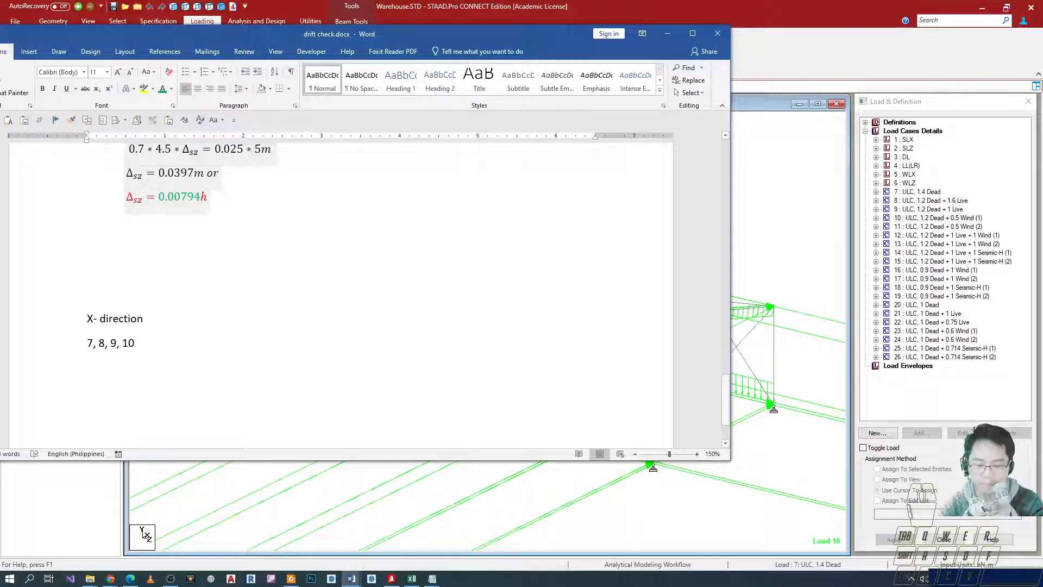
{"action": "type", "text": ", 12"}
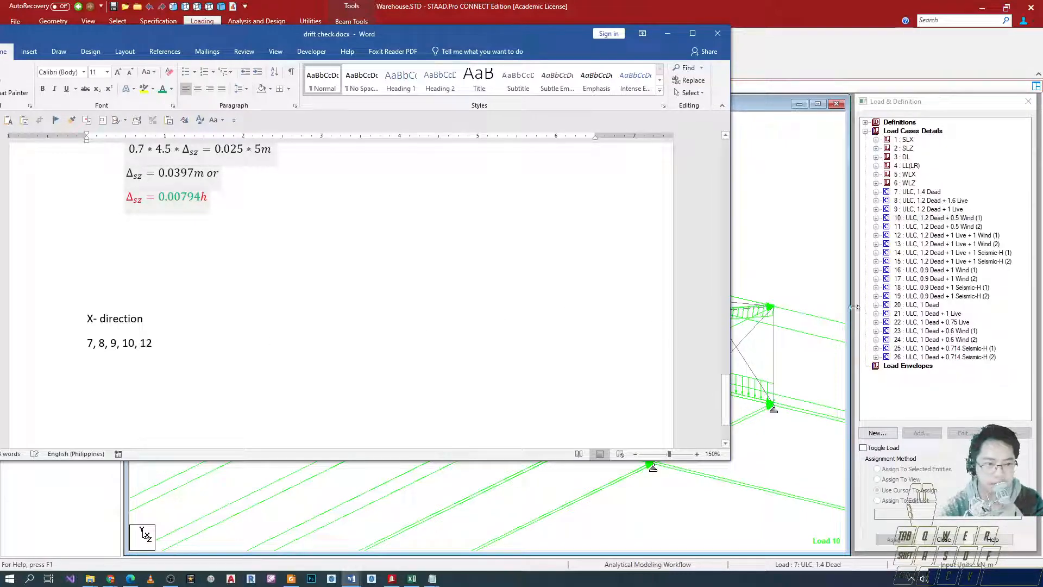
Step: Check combinations 13 and 14 in STAAD.Pro, and append 14 to the X- direction list in Word
{"action": "left_click", "coordinate": [922, 245]}
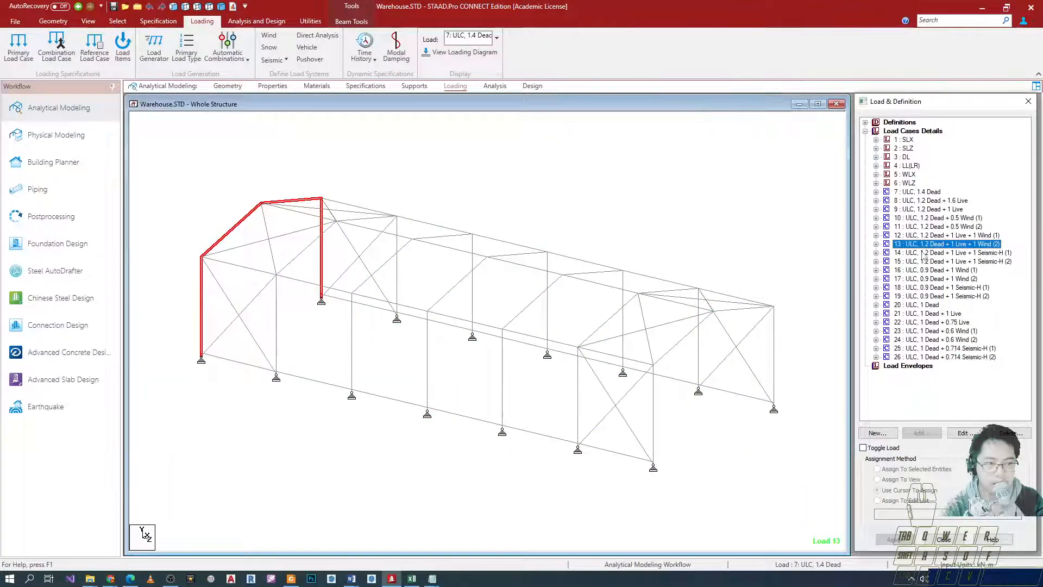
{"action": "left_click", "coordinate": [924, 254]}
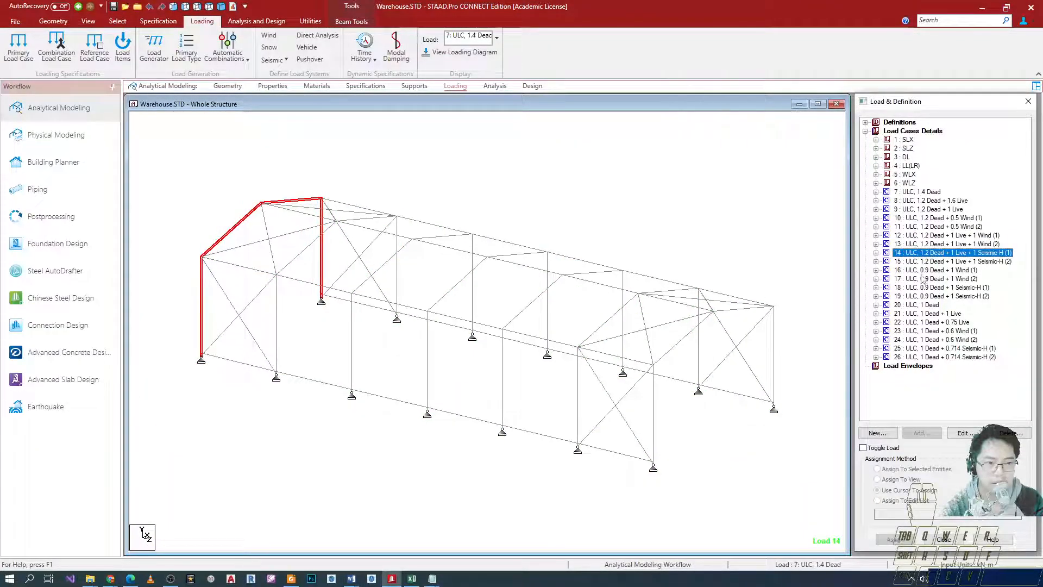
{"action": "key", "text": "alt+Tab"}
{"action": "type", "text": ", 14"}
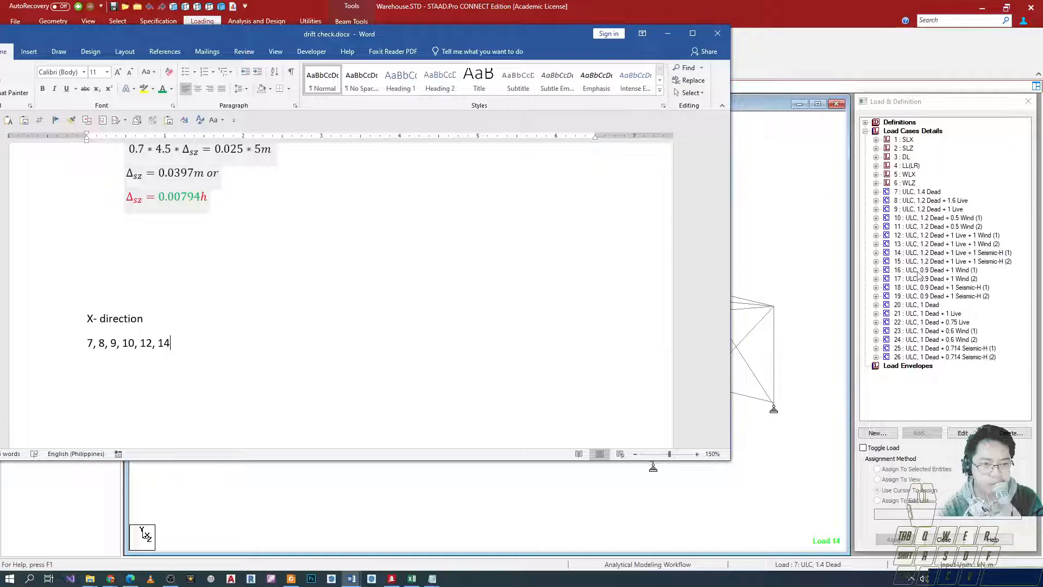
Step: Check combinations 16 and 18 in STAAD.Pro, and append both numbers to the X- direction list in Word
{"action": "left_click", "coordinate": [918, 271]}
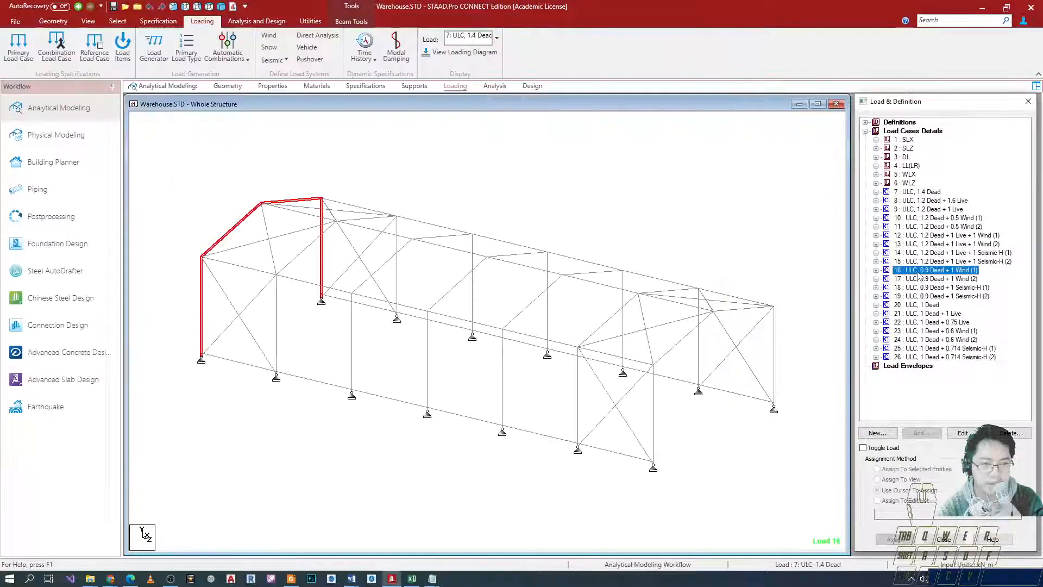
{"action": "left_click", "coordinate": [923, 288]}
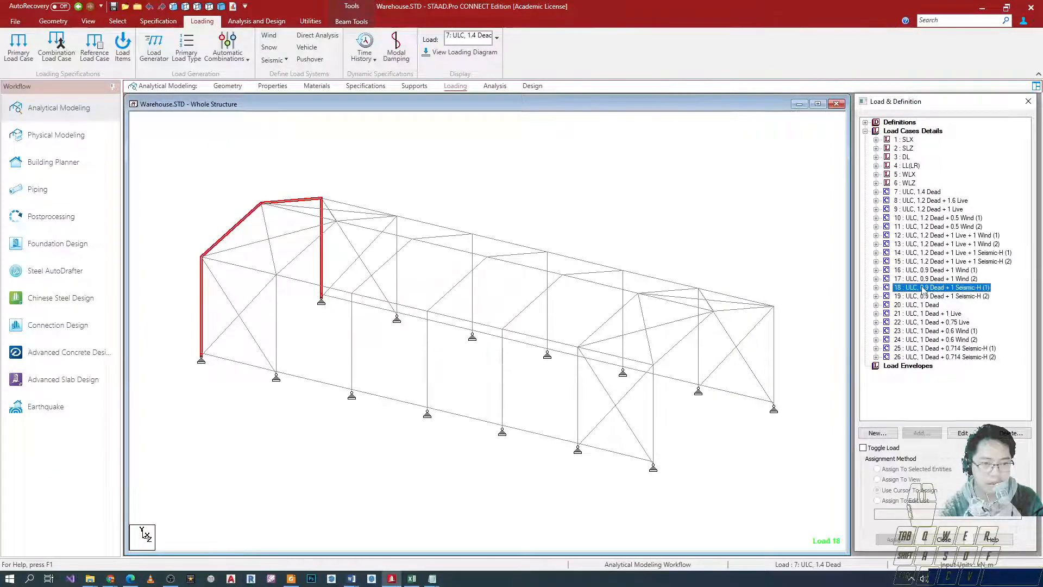
{"action": "key", "text": "alt+Tab"}
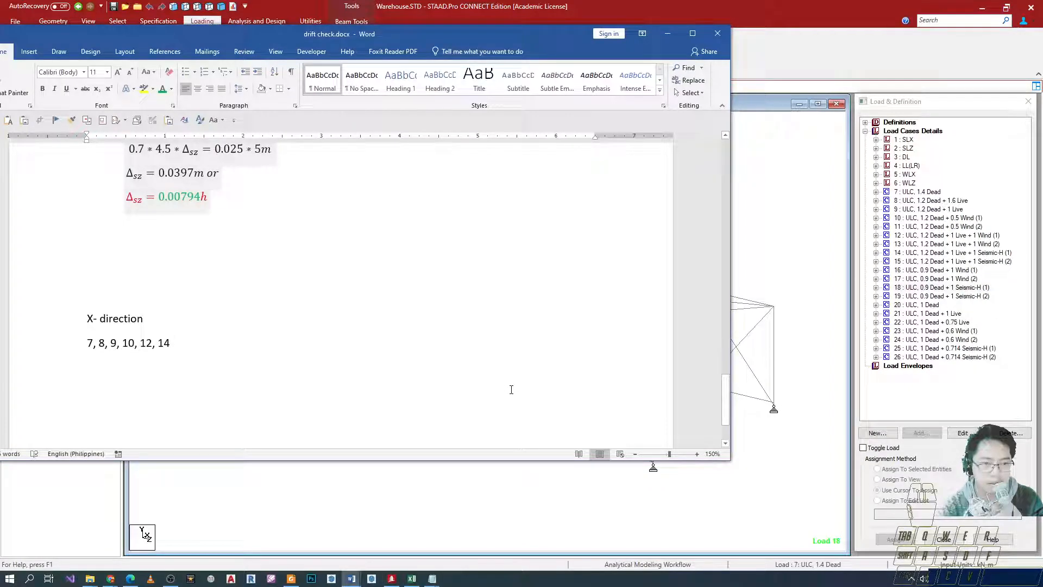
{"action": "key", "text": "Return"}
{"action": "left_click", "coordinate": [466, 341]}
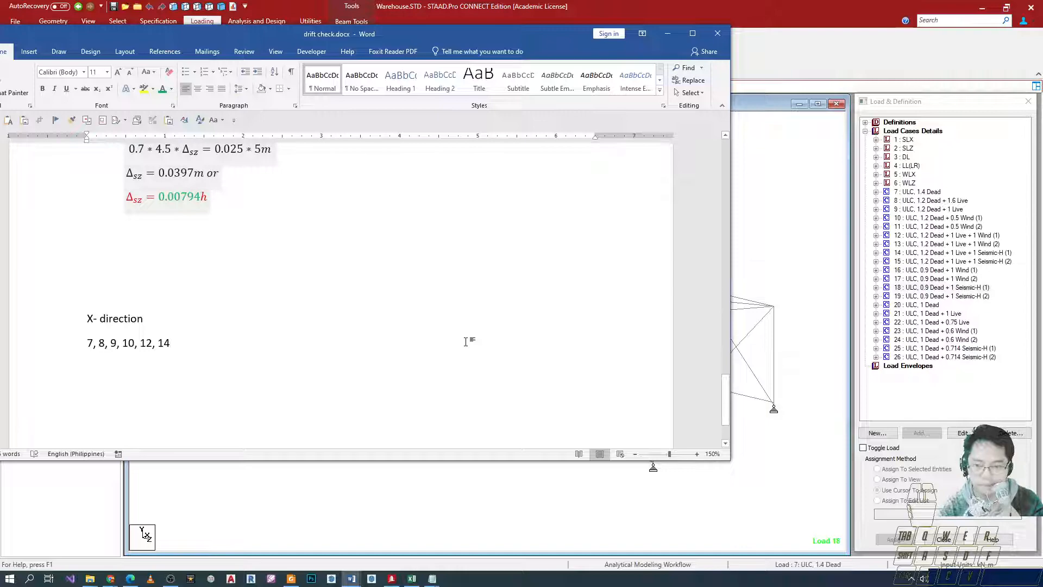
{"action": "type", "text": ", 1"}
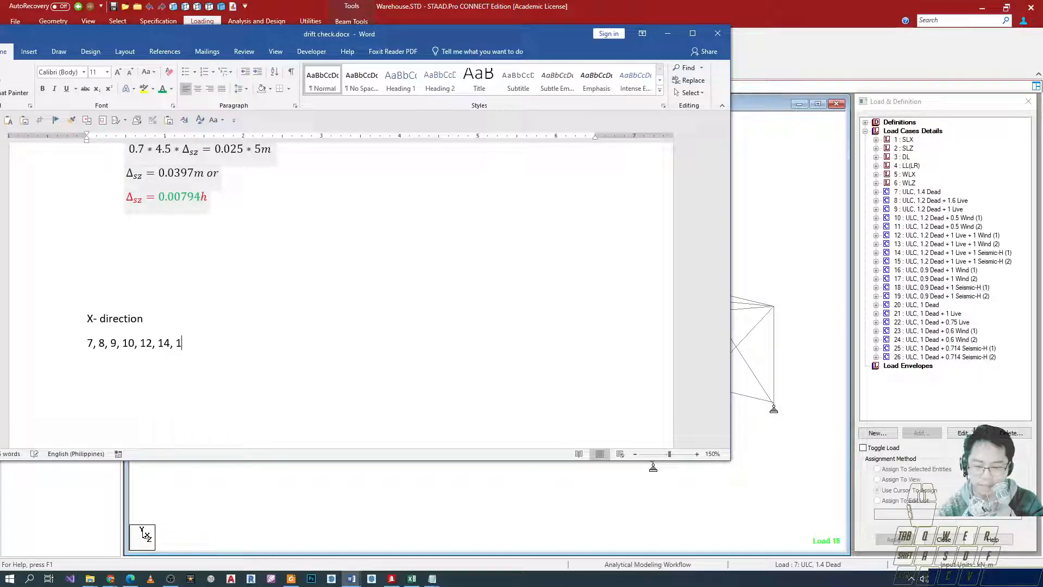
{"action": "type", "text": "6, 18"}
Step: Duplicate the X- direction heading and its combination list directly below the original
{"action": "key", "text": "shift+Up"}
{"action": "key", "text": "shift+Up"}
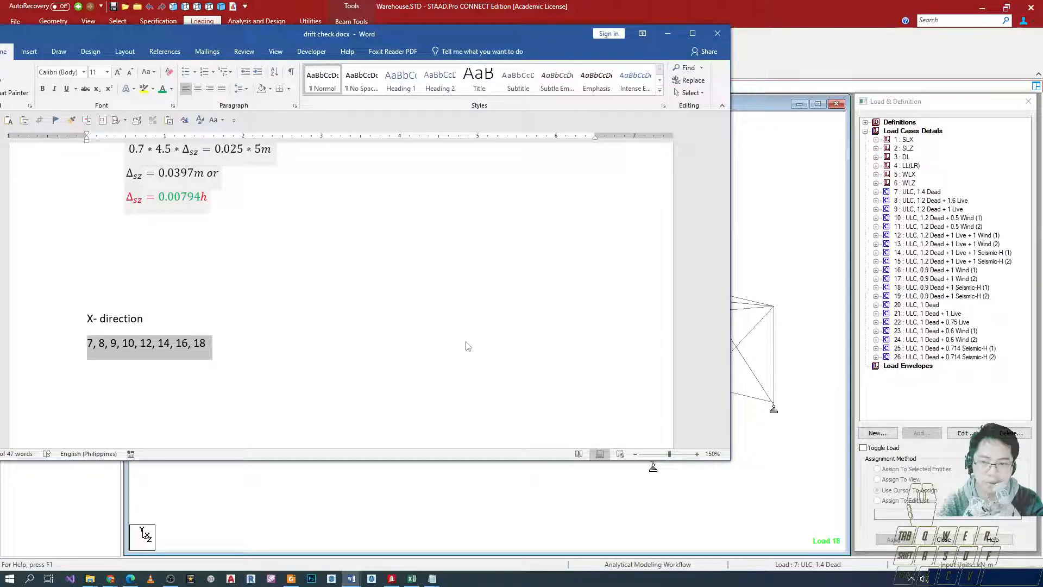
{"action": "key", "text": "ctrl+c"}
{"action": "key", "text": "Right"}
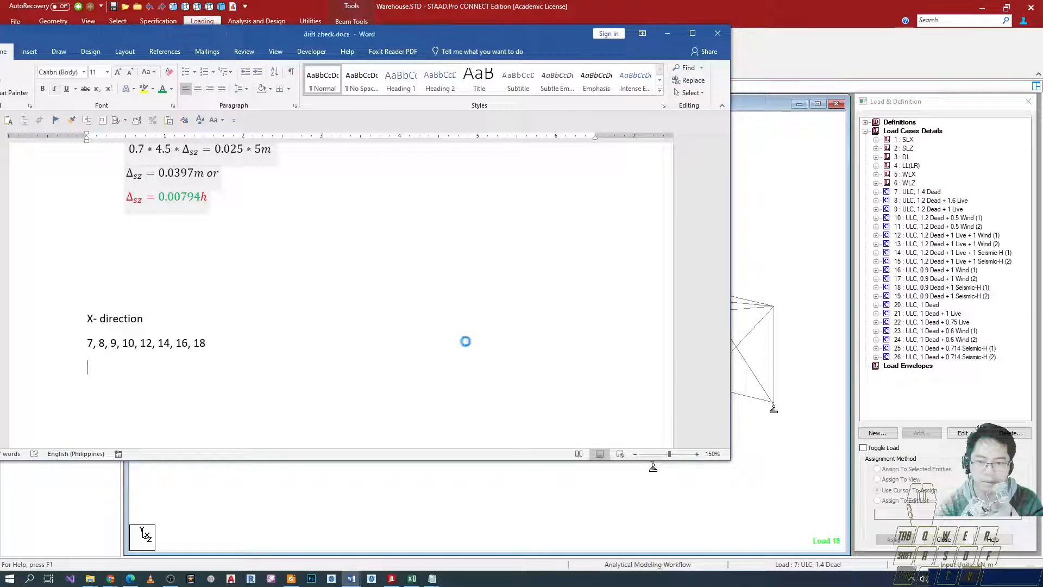
{"action": "key", "text": "ctrl+v"}
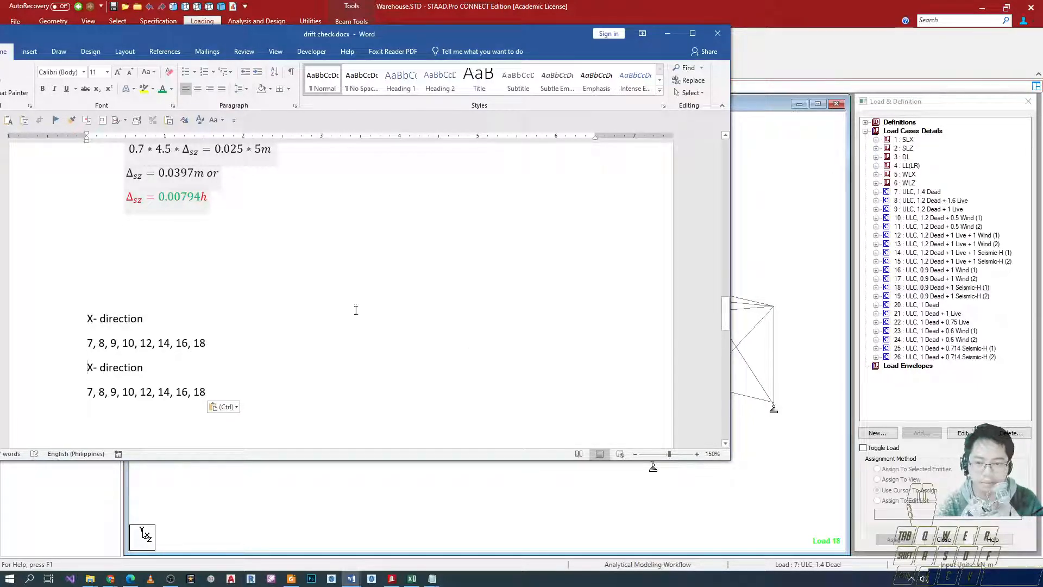
{"action": "scroll", "coordinate": [356, 310], "scroll_direction": "down", "scroll_amount": 2}
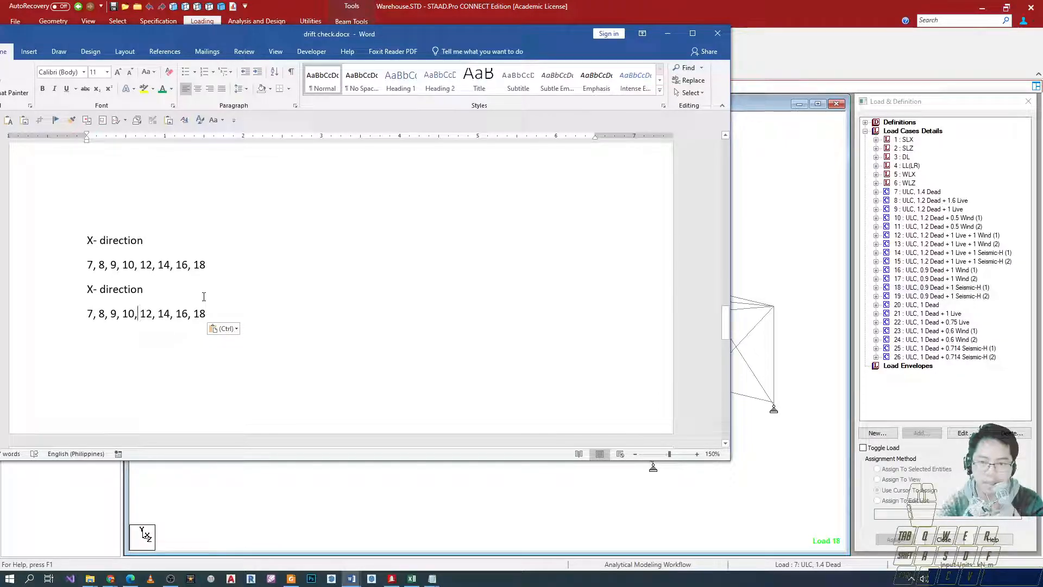
Step: Replace combinations 10 and 12 with 11 and 13 in the copied list
{"action": "key", "text": "BackSpace"}
{"action": "key", "text": "BackSpace"}
{"action": "key", "text": "BackSpace"}
{"action": "type", "text": "1,"}
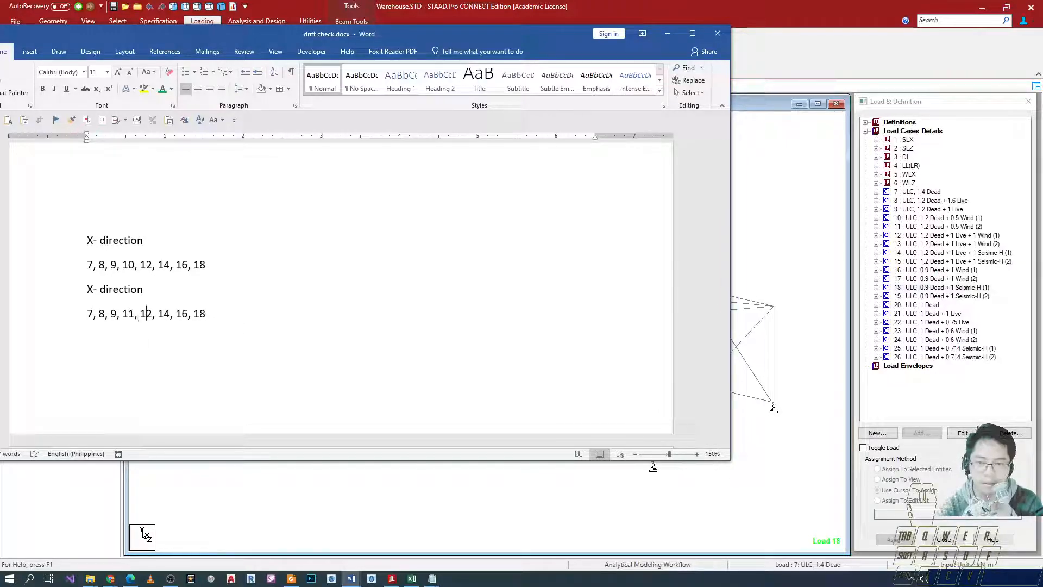
{"action": "key", "text": "BackSpace"}
{"action": "key", "text": "Delete"}
{"action": "type", "text": "13"}
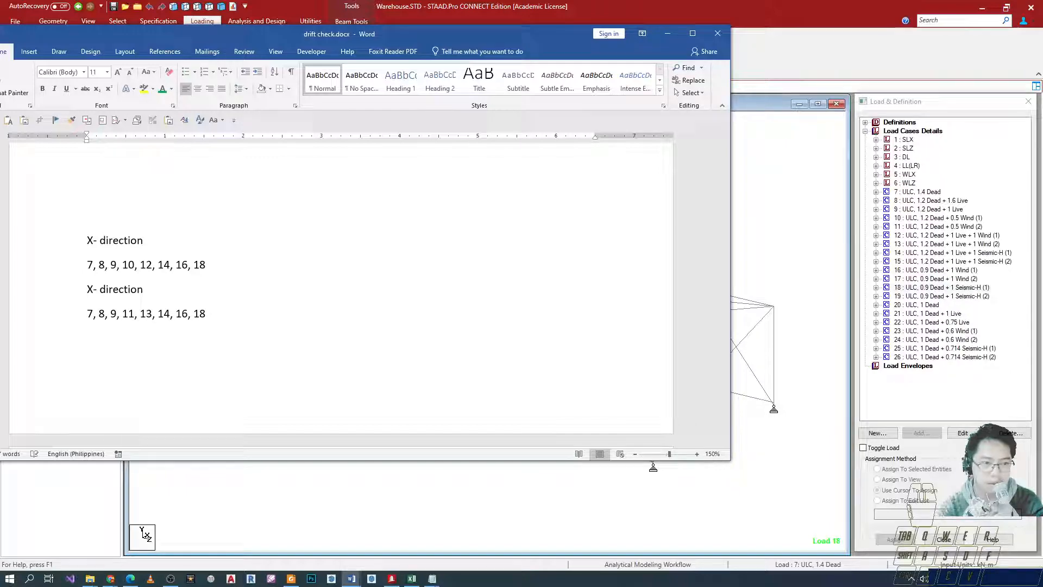
Step: Replace combinations 14, 16 and 18 with 15, 17 and 19 in the copied list
{"action": "key", "text": "BackSpace"}
{"action": "type", "text": "5"}
{"action": "key", "text": "Right"}
{"action": "key", "text": "Right"}
{"action": "key", "text": "Right"}
{"action": "key", "text": "Right"}
{"action": "type", "text": "7, 19"}
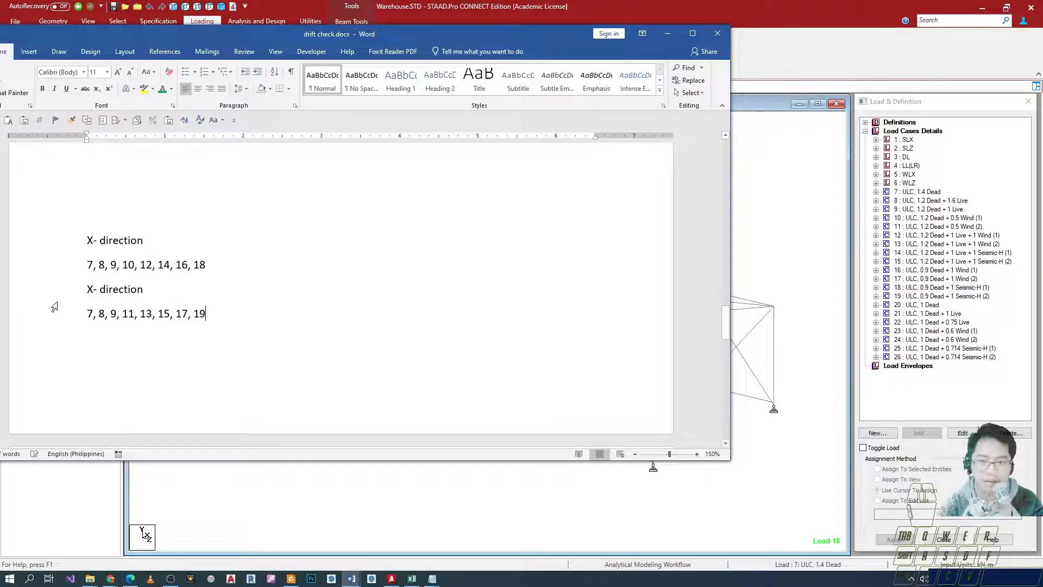
Step: Switch to STAAD.Pro and open the Load List definition for the warehouse analysis
{"action": "left_click_drag", "start_coordinate": [68, 242], "coordinate": [61, 312]}
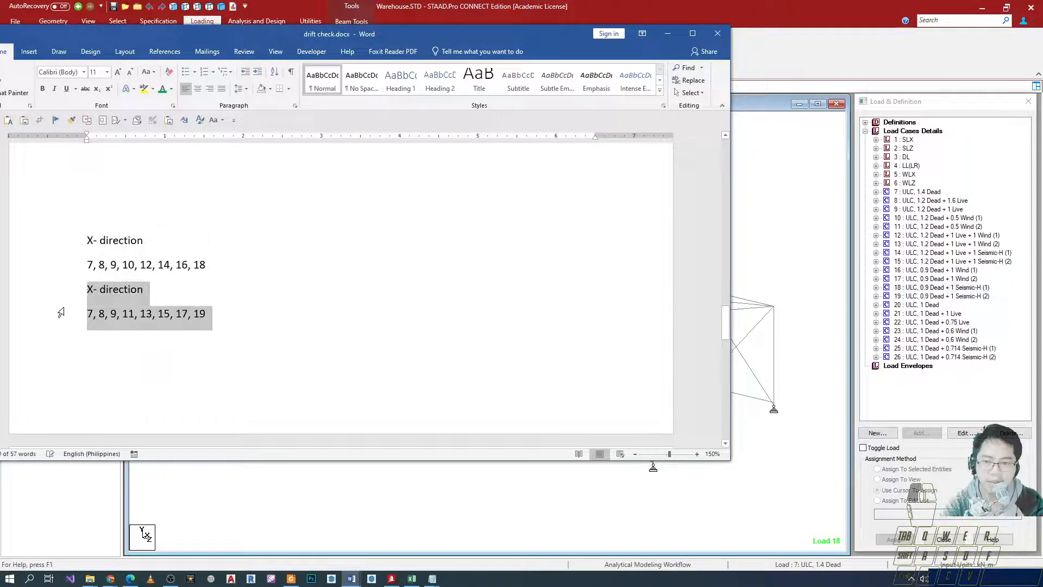
{"action": "left_click", "coordinate": [810, 221]}
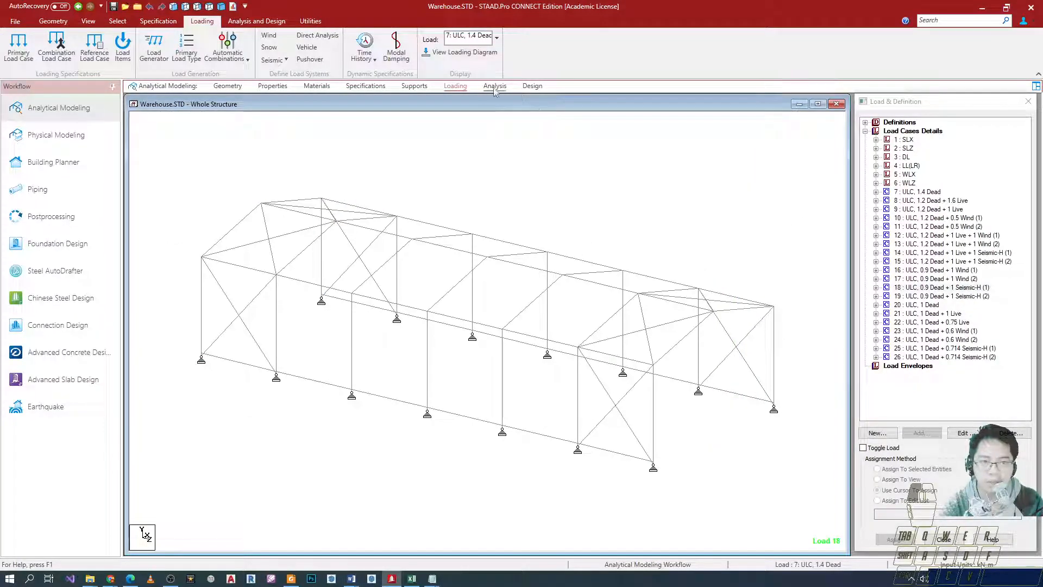
{"action": "left_click", "coordinate": [256, 20]}
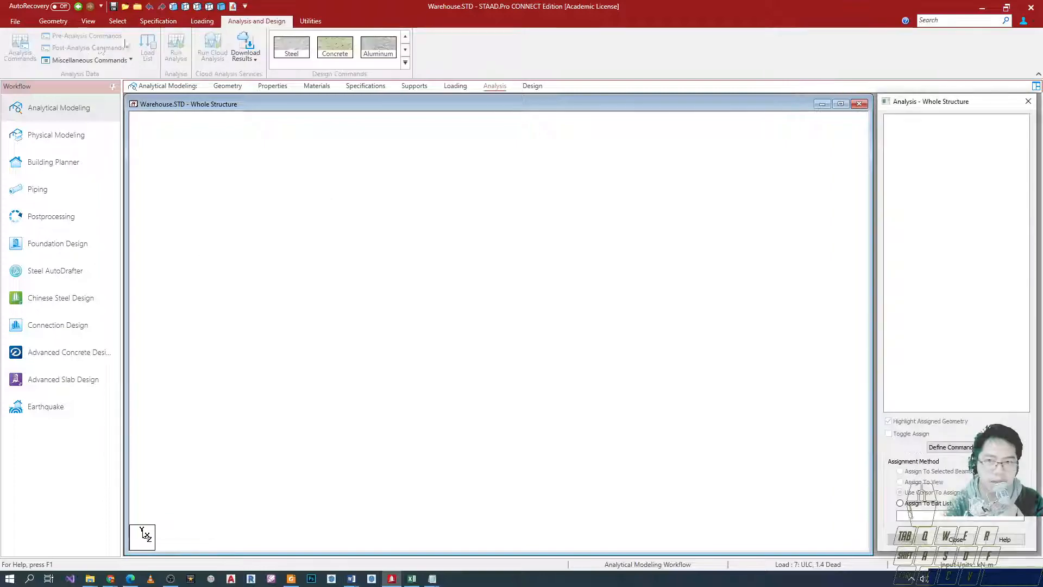
{"action": "left_click", "coordinate": [148, 52]}
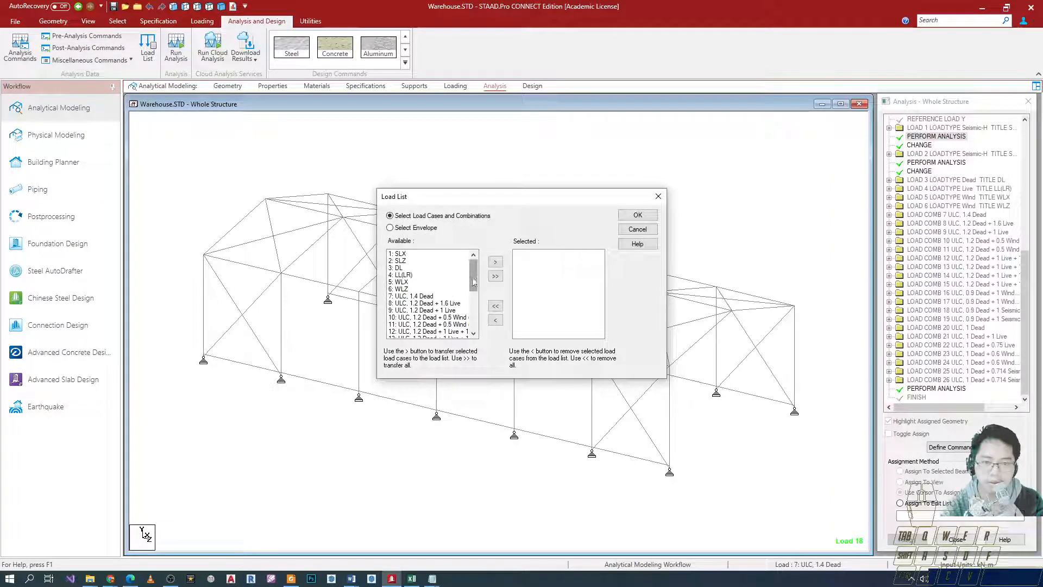
Step: Narrow the Word document window and arrange it beside the Load List dialog, keeping both direction lists readable
{"action": "key", "text": "alt+Tab"}
{"action": "left_click_drag", "start_coordinate": [519, 33], "coordinate": [170, 86]}
{"action": "left_click_drag", "start_coordinate": [449, 200], "coordinate": [666, 206]}
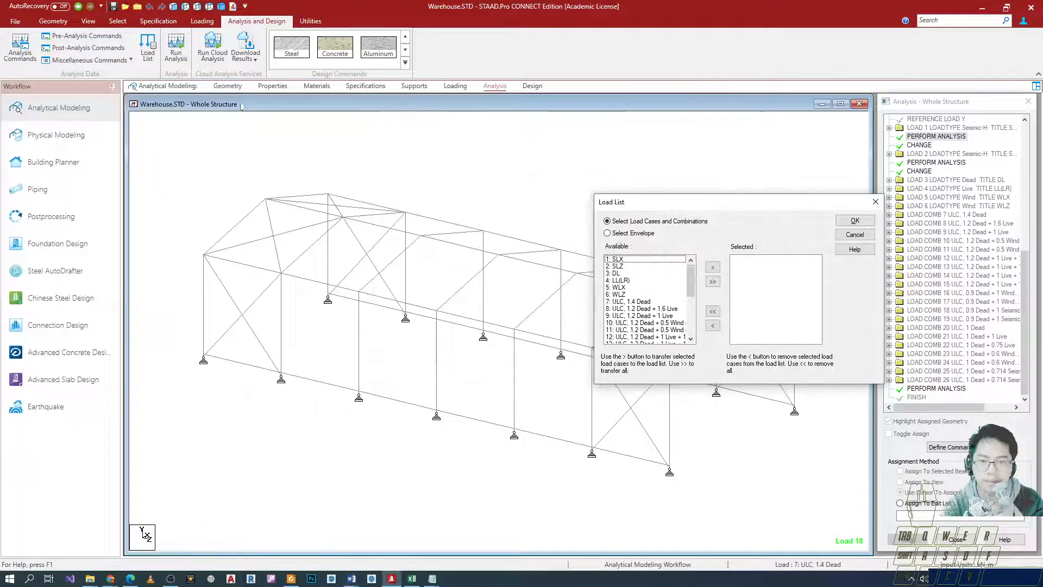
{"action": "key", "text": "alt+Tab"}
{"action": "left_click_drag", "start_coordinate": [191, 82], "coordinate": [470, 56]}
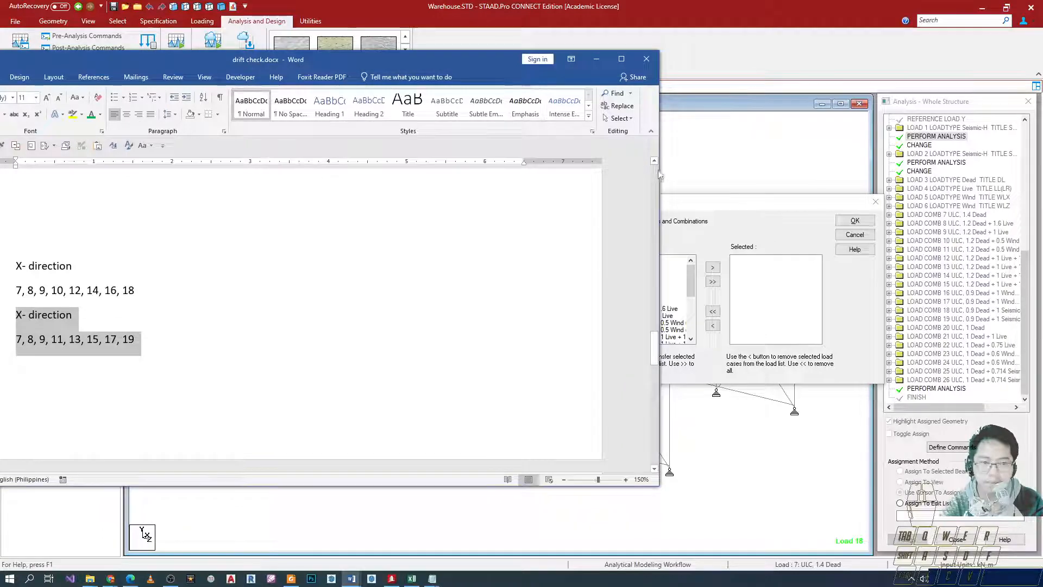
{"action": "left_click_drag", "start_coordinate": [661, 169], "coordinate": [470, 170]}
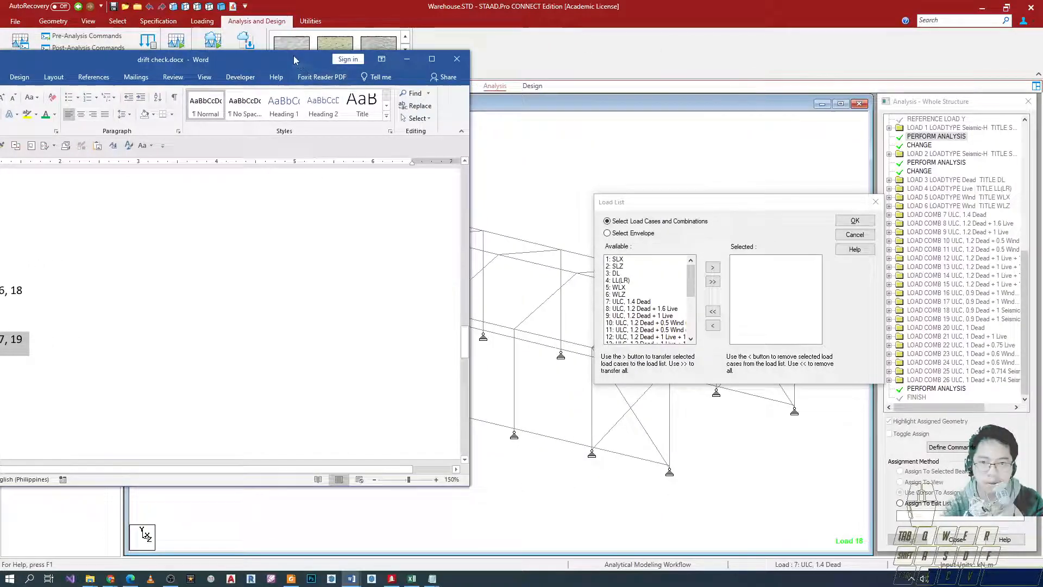
{"action": "left_click_drag", "start_coordinate": [293, 56], "coordinate": [471, 47]}
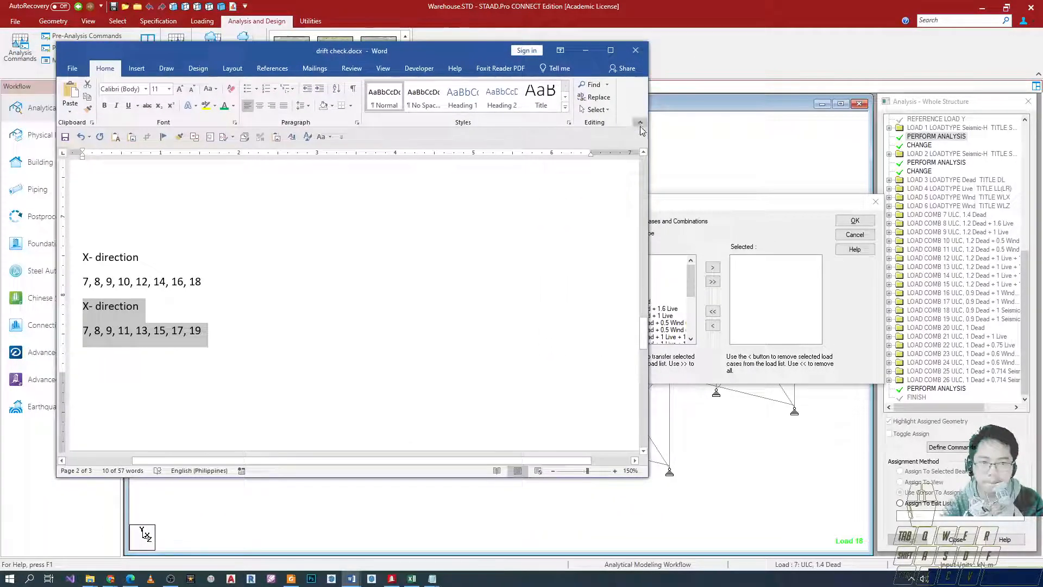
{"action": "left_click_drag", "start_coordinate": [650, 127], "coordinate": [478, 128]}
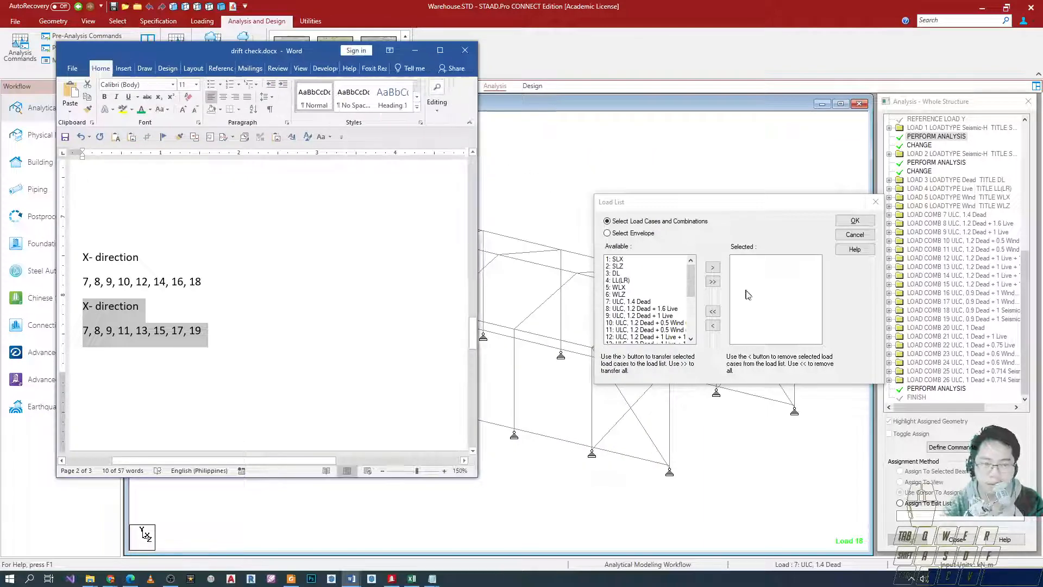
Step: Add load combinations 7, 8, 9 and 10 to the selected cases of the load list
{"action": "left_click", "coordinate": [631, 302]}
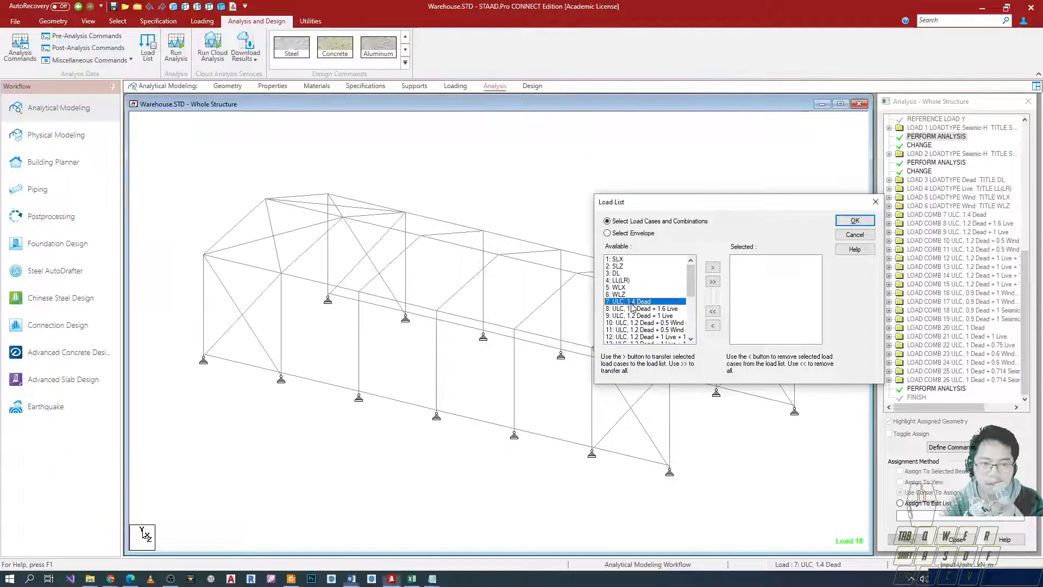
{"action": "mouse_move", "coordinate": [631, 314]}
{"action": "left_mouse_down"}
{"action": "mouse_move", "coordinate": [643, 329]}
{"action": "mouse_move", "coordinate": [637, 324]}
{"action": "left_mouse_up"}
{"action": "left_click", "coordinate": [713, 267]}
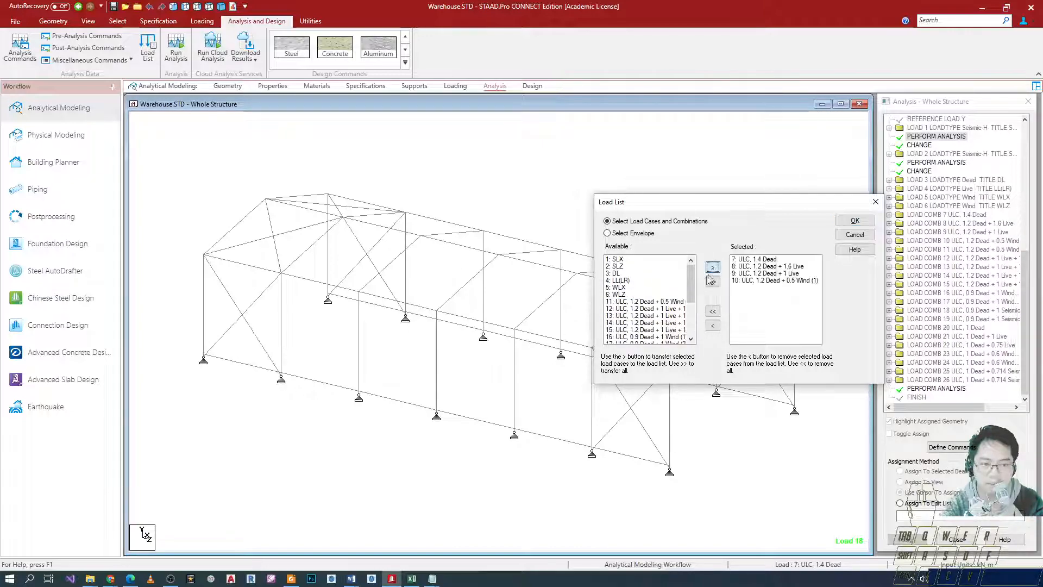
Step: Add combinations 12, 14, 16 and 18 from the X- direction list to the load list, and accept it with deletion of existing results
{"action": "key", "text": "alt+Tab"}
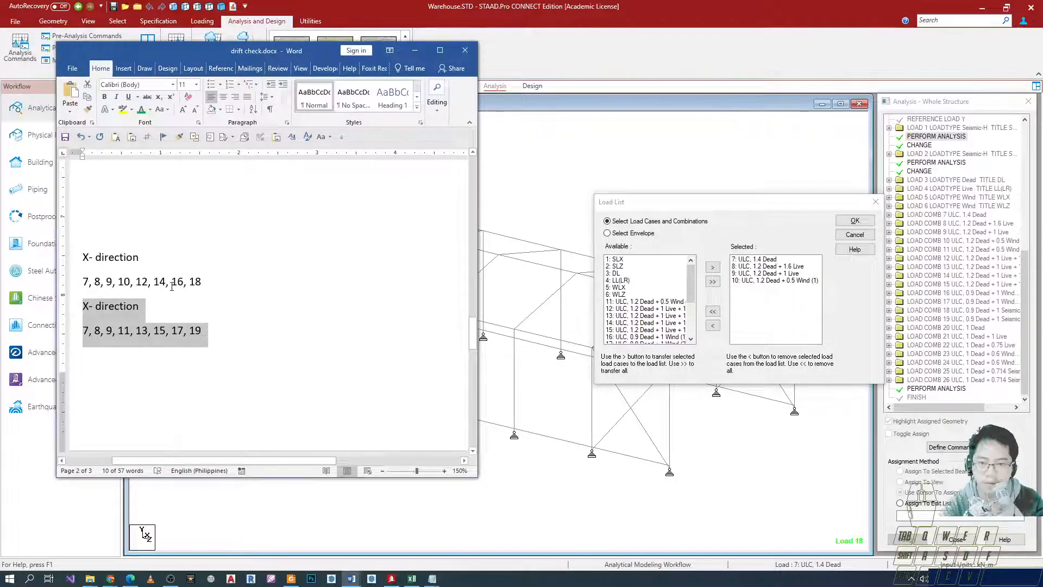
{"action": "key", "text": "alt+Tab"}
{"action": "left_click", "coordinate": [636, 309]}
{"action": "left_click", "coordinate": [644, 323], "text": "ctrl"}
{"action": "left_click", "coordinate": [638, 337], "text": "ctrl"}
{"action": "scroll", "coordinate": [638, 340], "scroll_direction": "down", "scroll_amount": 2}
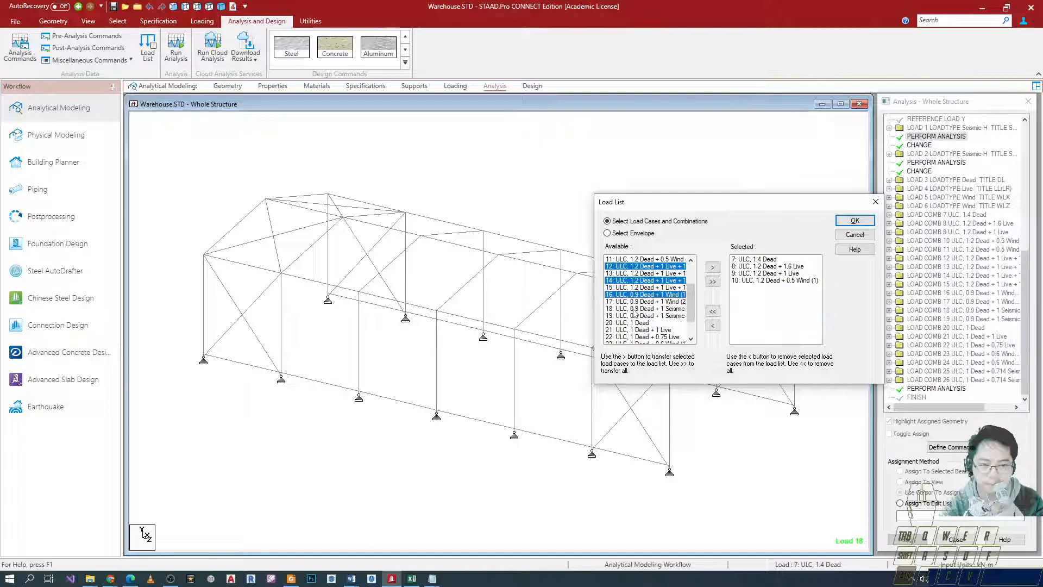
{"action": "left_click", "coordinate": [636, 308], "text": "ctrl"}
{"action": "left_click", "coordinate": [712, 266]}
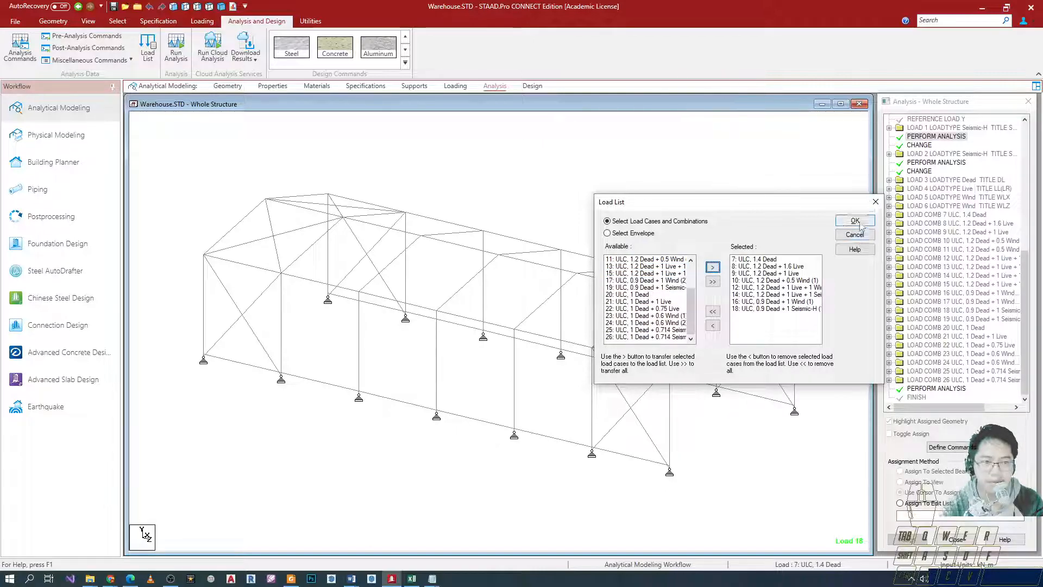
{"action": "left_click", "coordinate": [855, 221]}
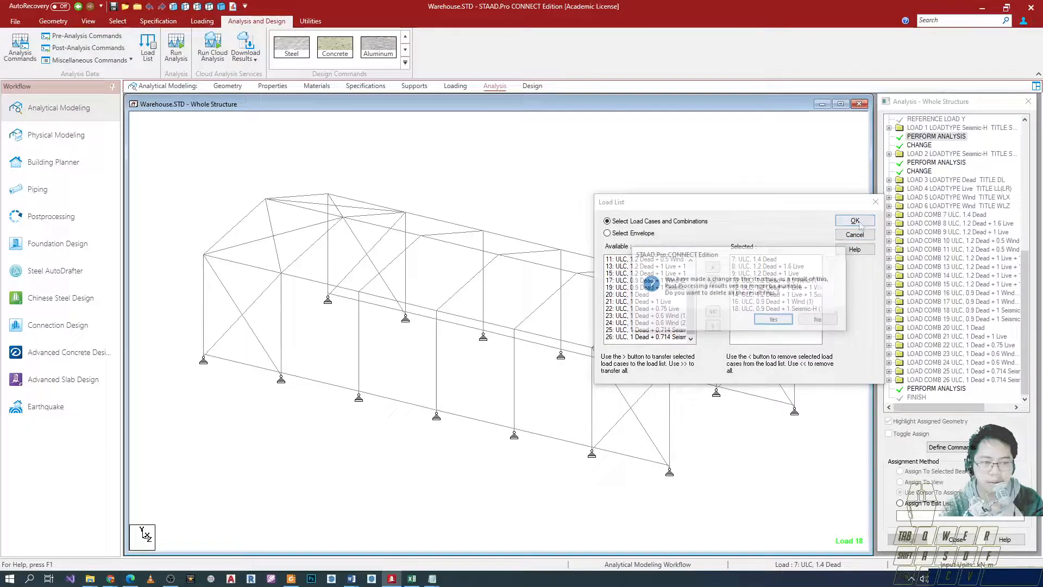
{"action": "left_click", "coordinate": [777, 319]}
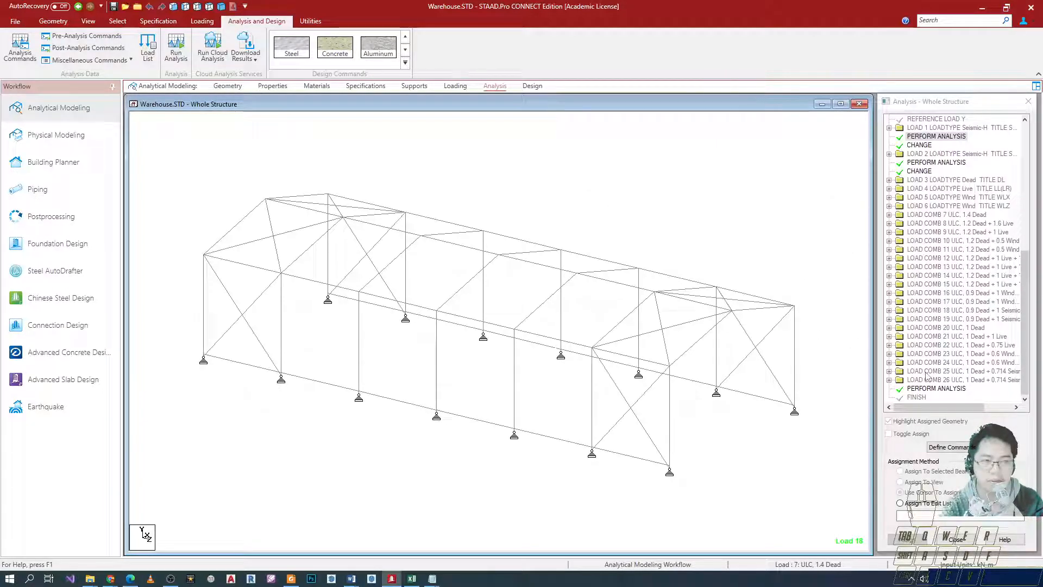
Step: Examine the analysis command tree for the position of the new load list relative to the final Perform Analysis command
{"action": "scroll", "coordinate": [926, 375], "scroll_direction": "up", "scroll_amount": 6}
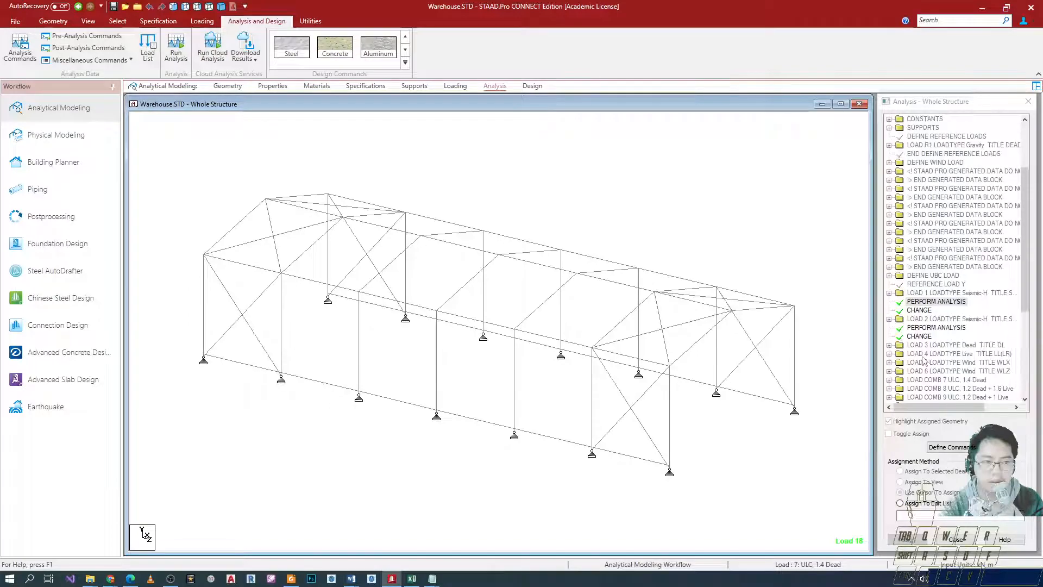
{"action": "scroll", "coordinate": [924, 360], "scroll_direction": "down", "scroll_amount": 4}
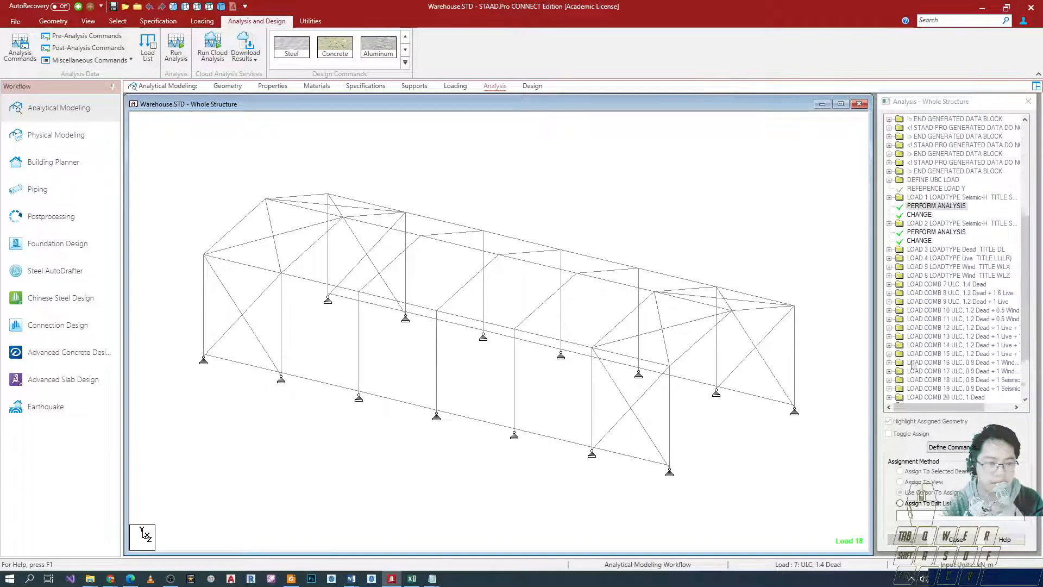
{"action": "scroll", "coordinate": [918, 367], "scroll_direction": "down", "scroll_amount": 3}
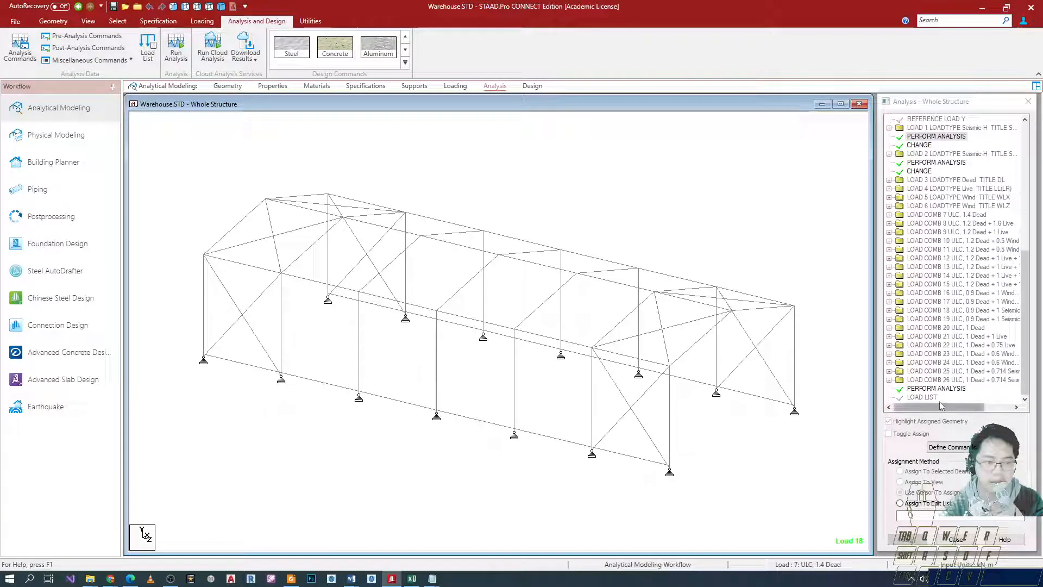
{"action": "left_click", "coordinate": [1025, 397]}
{"action": "key", "text": "ctrl+2"}
{"action": "left_click_drag", "start_coordinate": [901, 389], "coordinate": [944, 406], "text": "ctrl"}
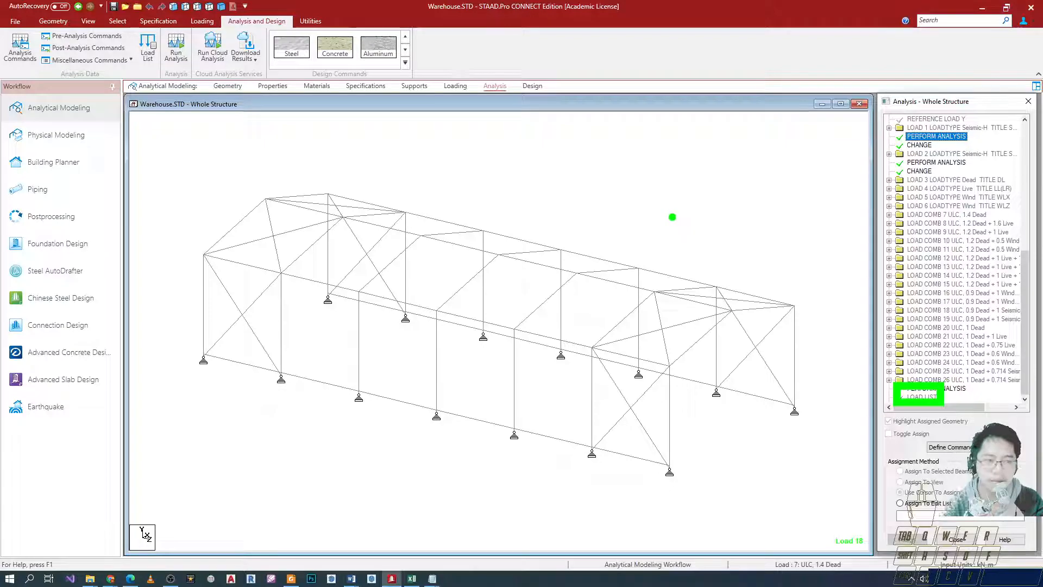
{"action": "key", "text": "e"}
{"action": "left_click_drag", "start_coordinate": [899, 389], "coordinate": [948, 412], "text": "ctrl"}
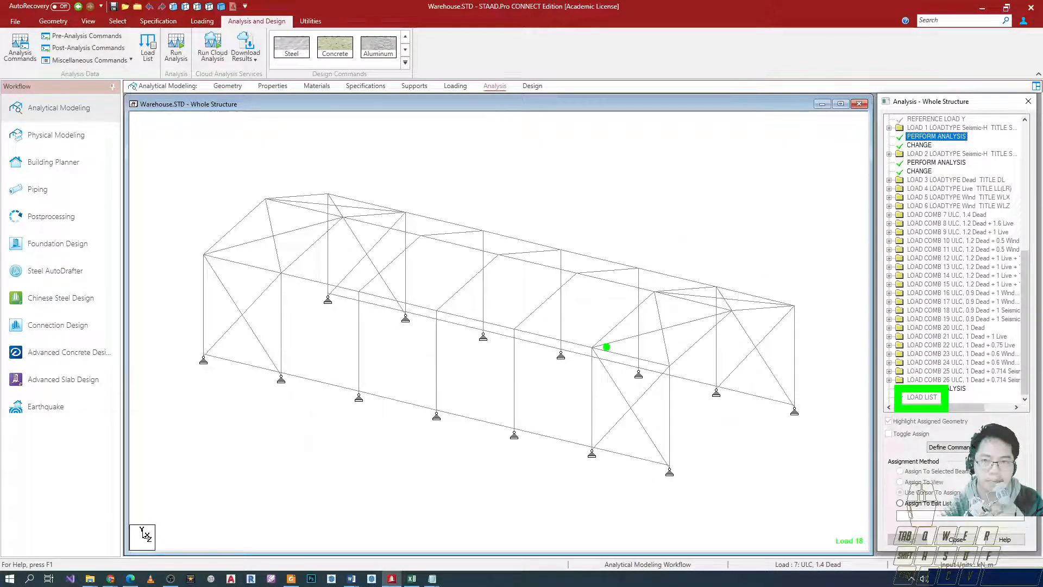
{"action": "key", "text": "Escape"}
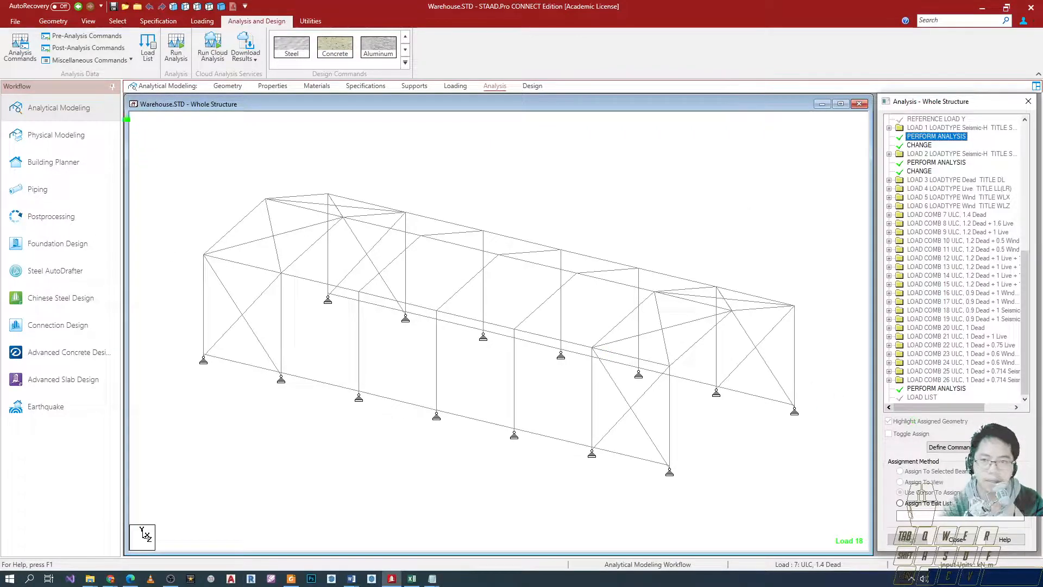
Step: Display the post-analysis print commands and inspect the load list entry in their tree
{"action": "left_click", "coordinate": [102, 48]}
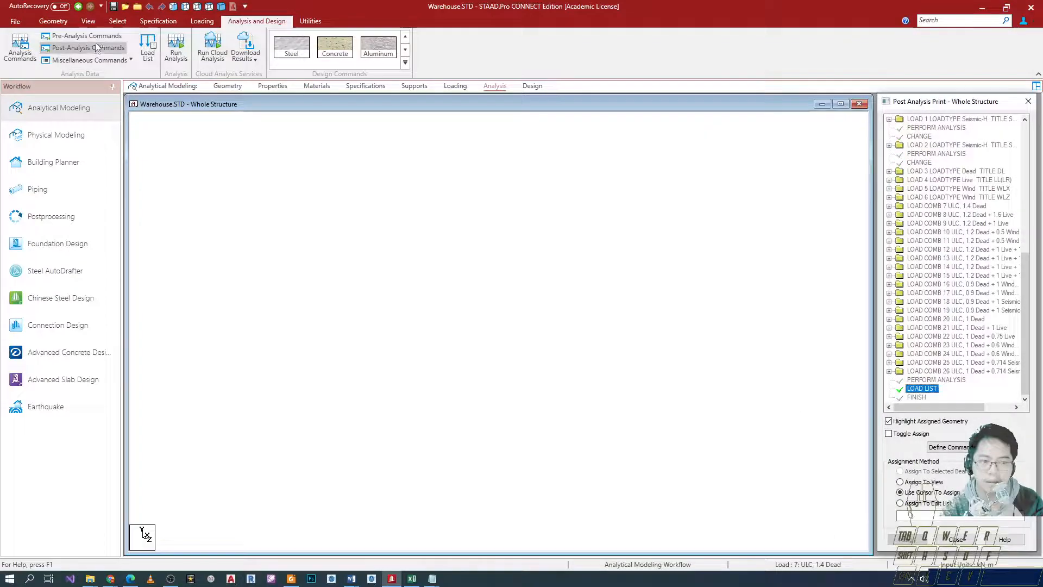
{"action": "left_click", "coordinate": [99, 37]}
{"action": "left_click", "coordinate": [87, 48]}
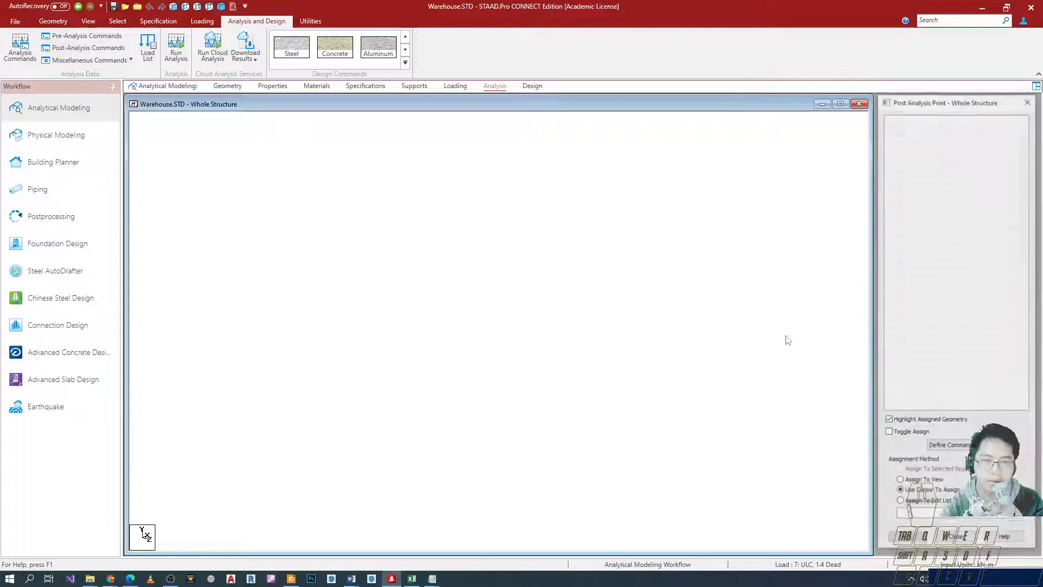
{"action": "left_click_drag", "start_coordinate": [888, 374], "coordinate": [986, 400]}
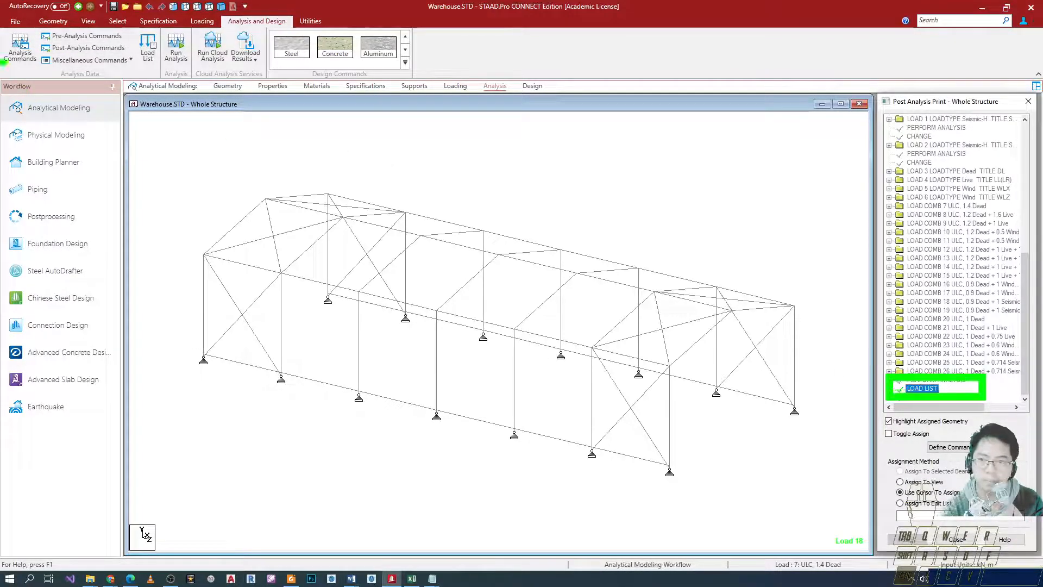
{"action": "left_click_drag", "start_coordinate": [33, 32], "coordinate": [143, 62]}
{"action": "key", "text": "Escape"}
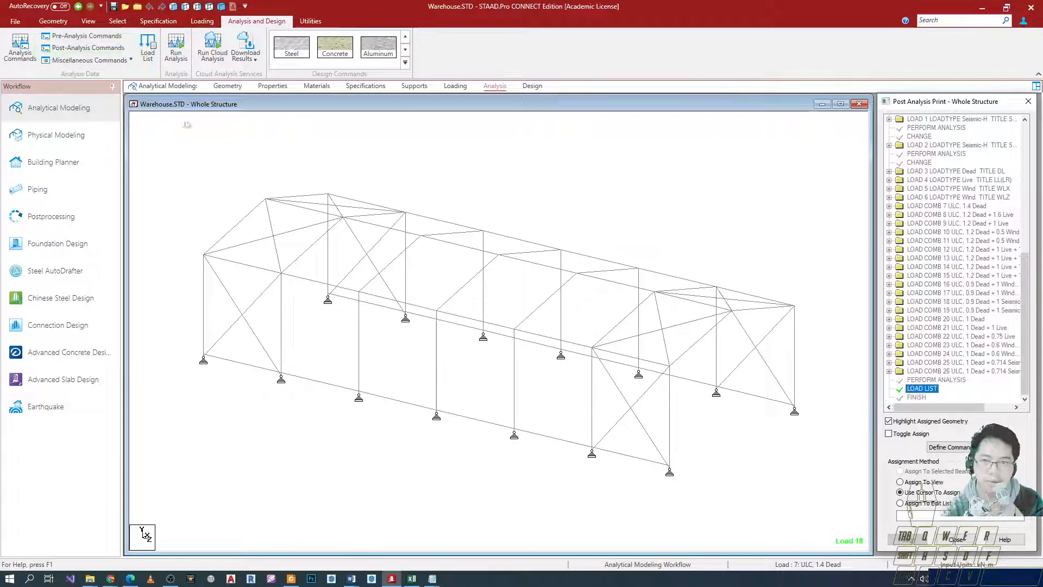
{"action": "left_click", "coordinate": [20, 47]}
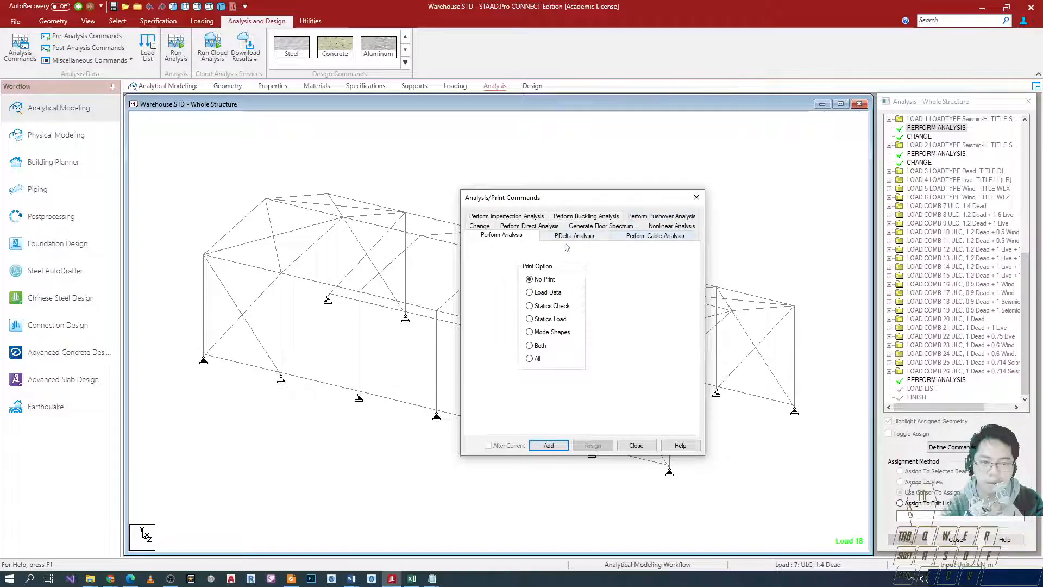
{"action": "left_click", "coordinate": [696, 197]}
{"action": "left_click", "coordinate": [99, 58]}
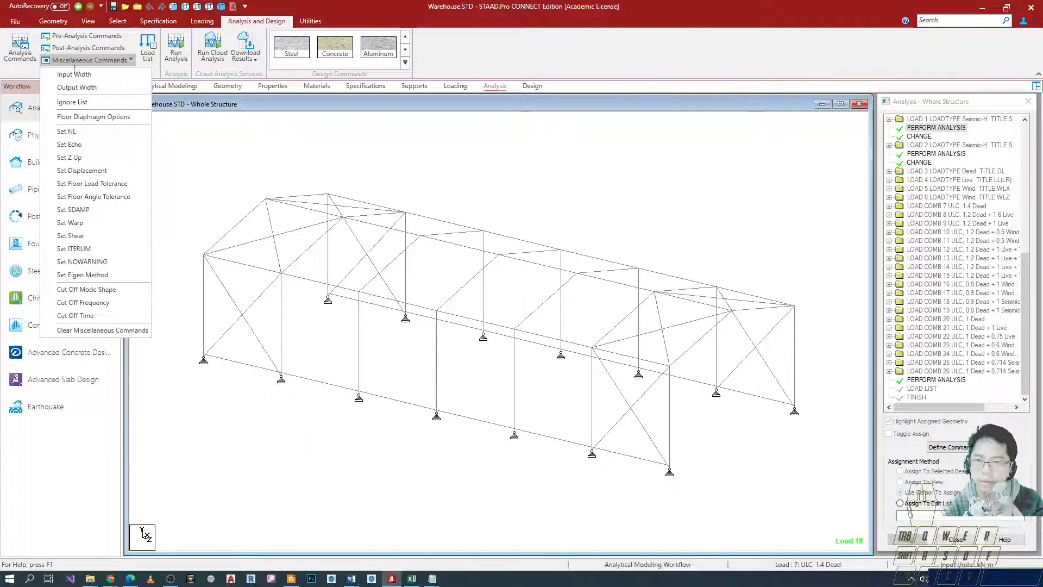
{"action": "left_click", "coordinate": [216, 148]}
{"action": "left_click", "coordinate": [22, 50]}
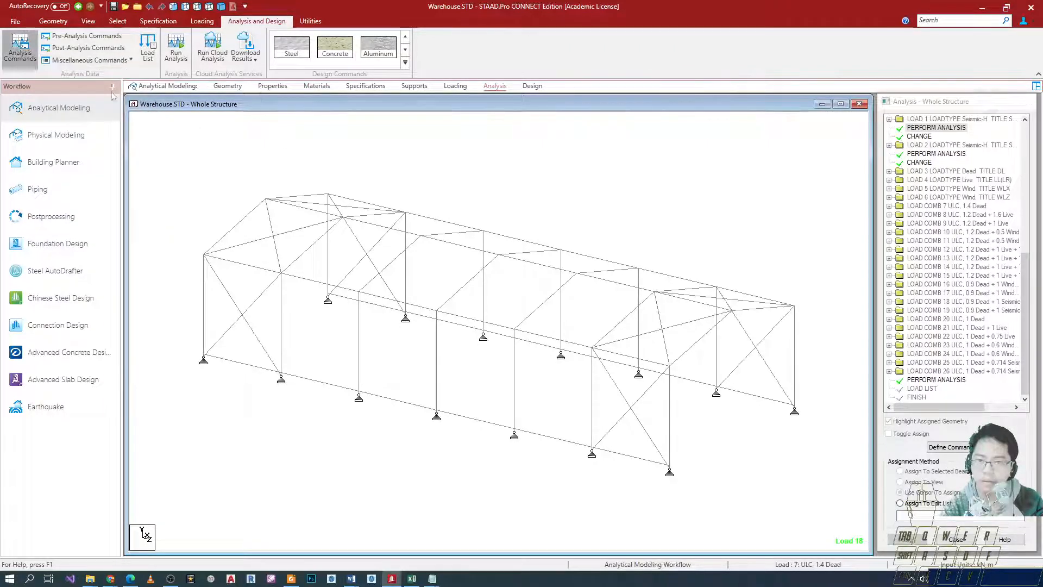
{"action": "key", "text": "alt+Tab"}
{"action": "key", "text": "alt+Tab"}
{"action": "key", "text": "alt+Tab"}
{"action": "key", "text": "alt+Tab"}
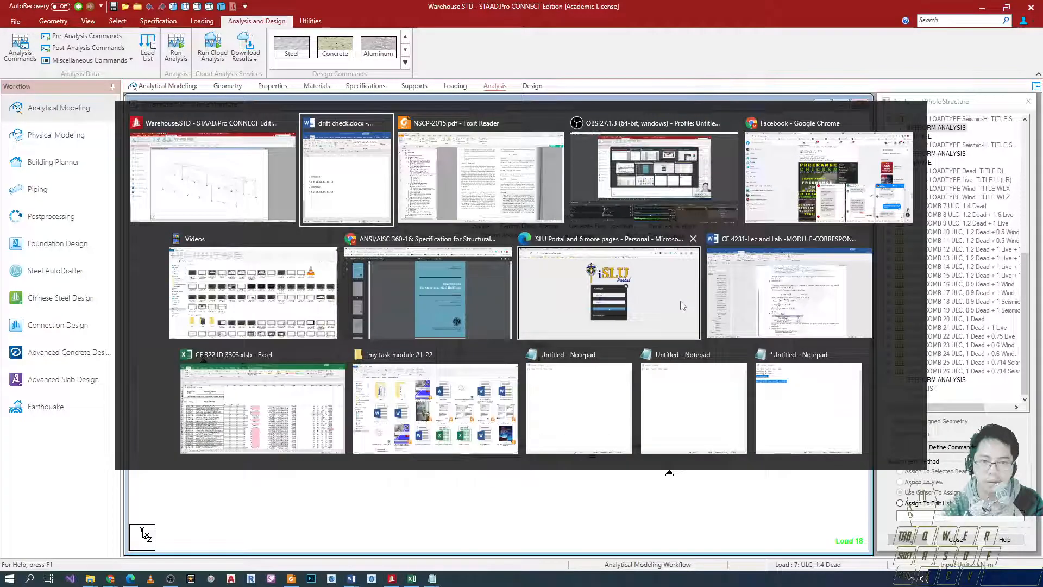
{"action": "left_click", "coordinate": [712, 197]}
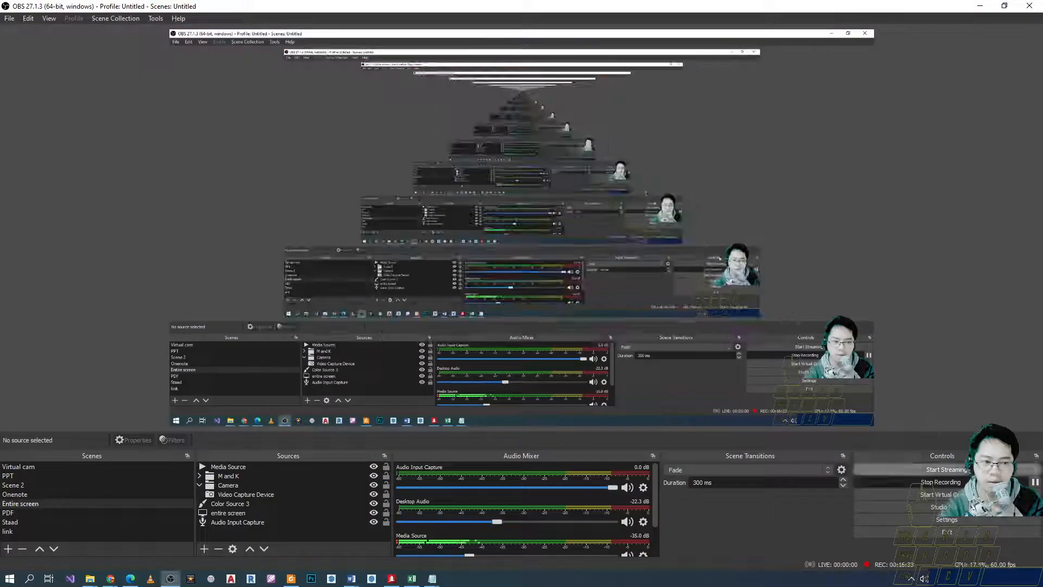
{"action": "key", "text": "alt+Tab"}
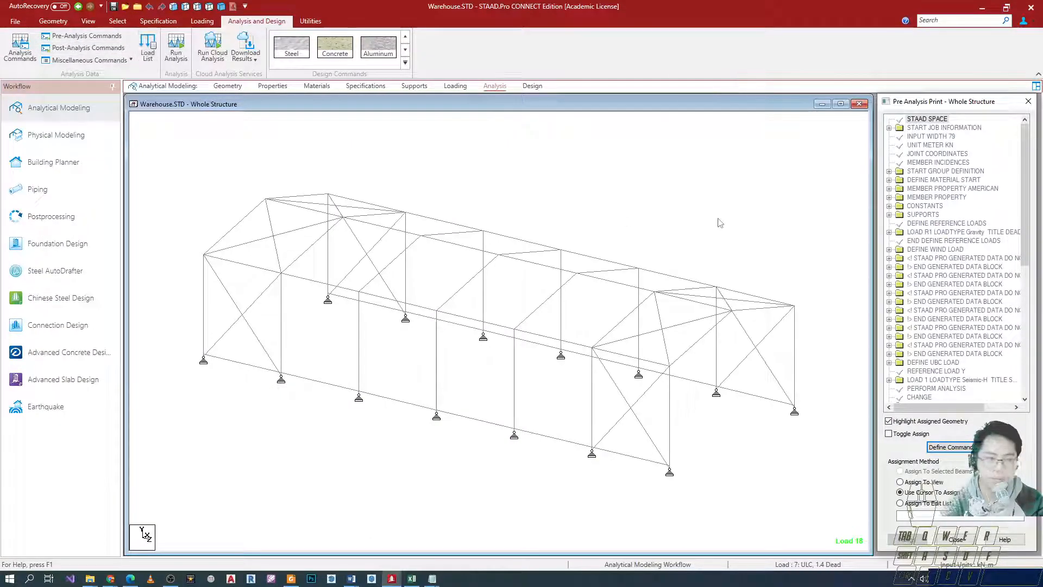
{"action": "scroll", "coordinate": [933, 365], "scroll_direction": "down", "scroll_amount": 7}
{"action": "scroll", "coordinate": [933, 365], "scroll_direction": "down", "scroll_amount": 3}
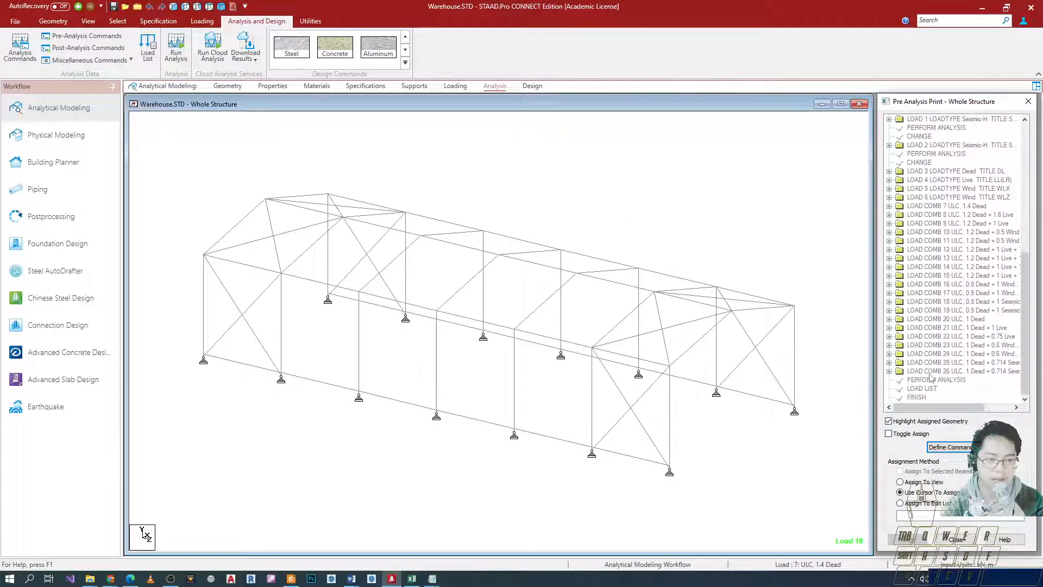
{"action": "left_click", "coordinate": [927, 382]}
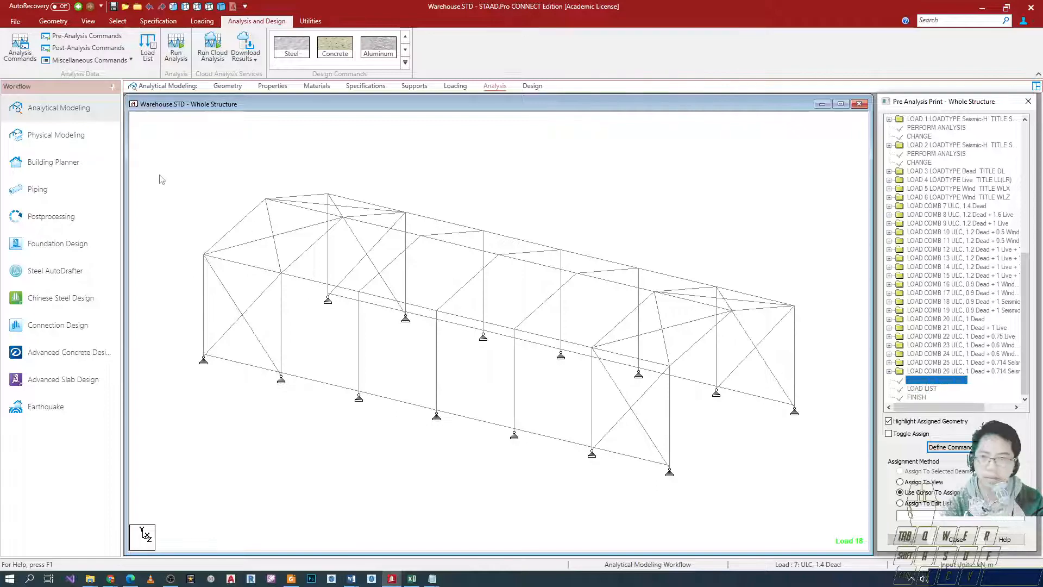
Step: Select the load list entry among the post-analysis print commands and open the command definition dialog there
{"action": "left_click", "coordinate": [98, 47]}
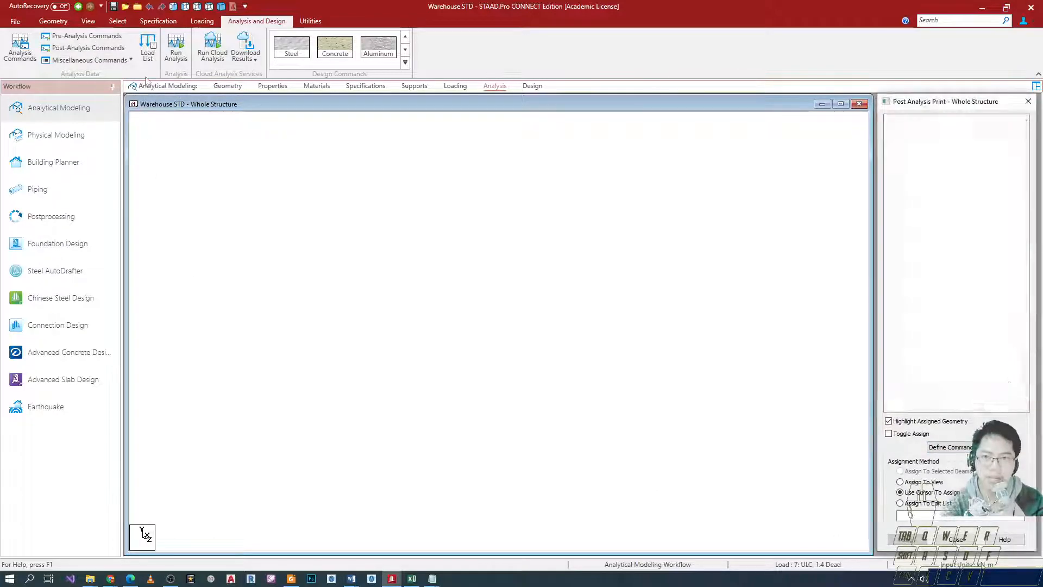
{"action": "left_click", "coordinate": [922, 389]}
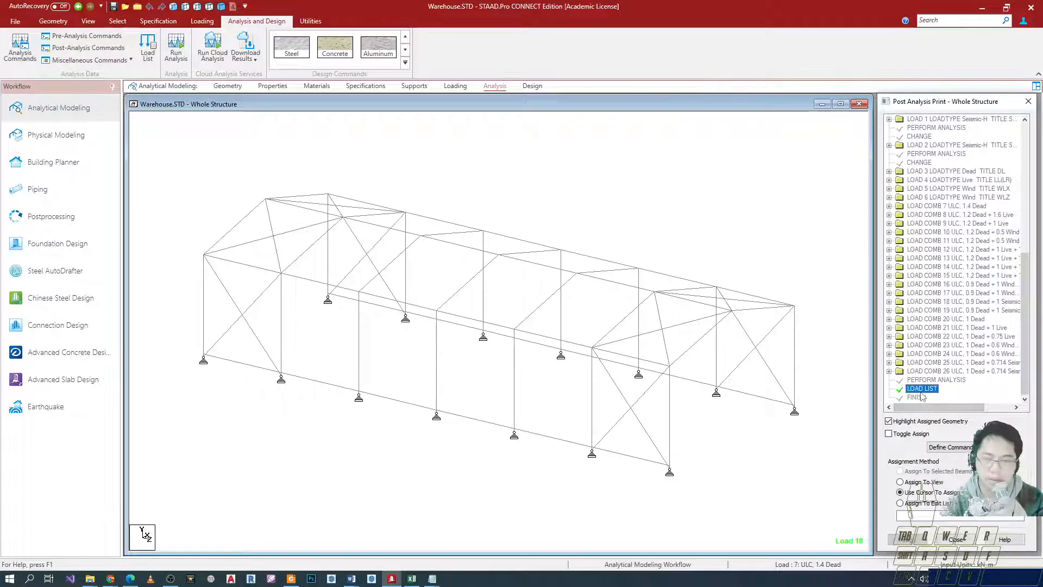
{"action": "left_click", "coordinate": [949, 449]}
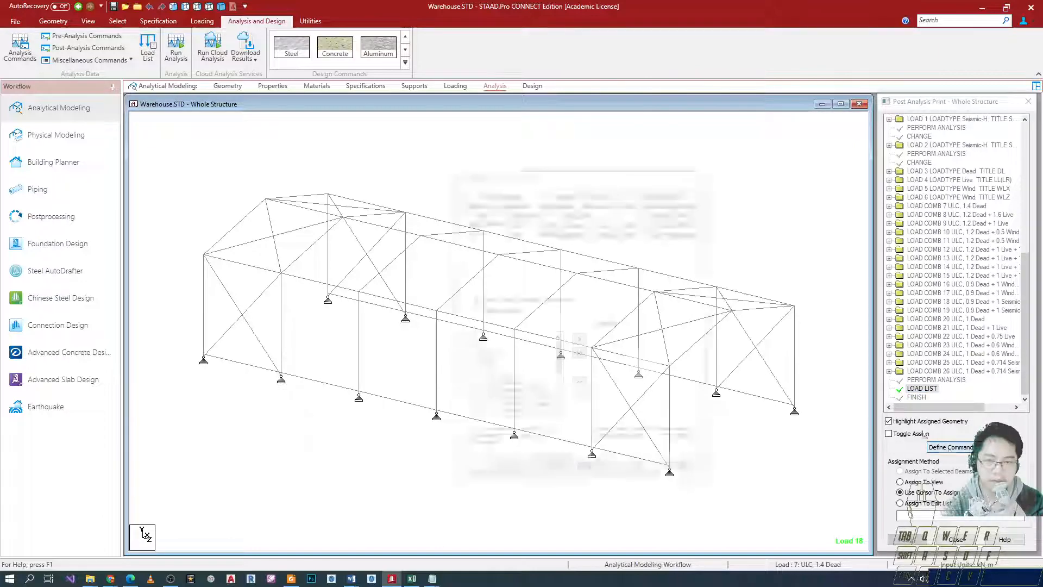
{"action": "left_click_drag", "start_coordinate": [617, 179], "coordinate": [563, 149]}
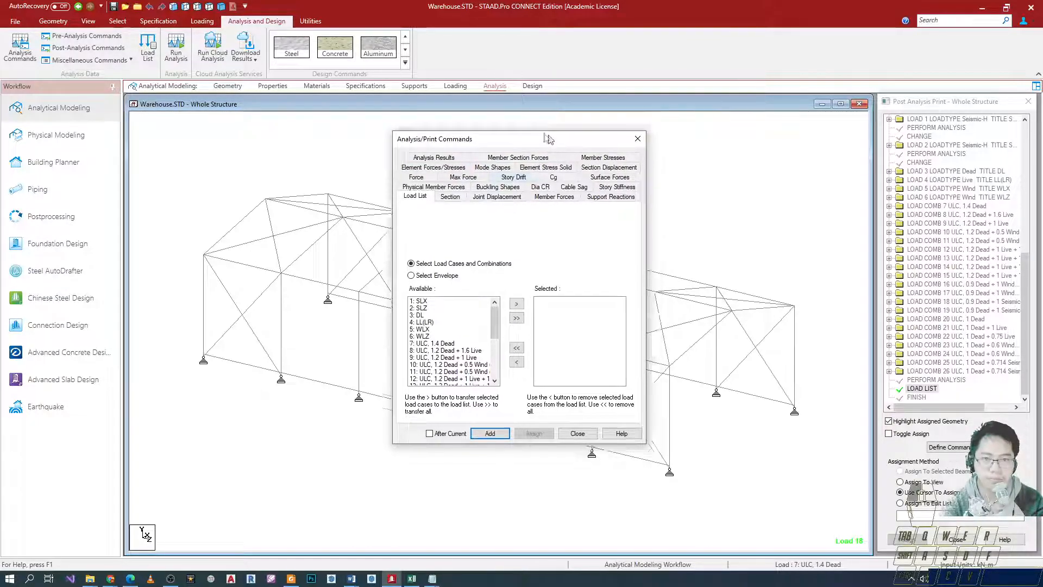
{"action": "left_click_drag", "start_coordinate": [543, 143], "coordinate": [496, 118]}
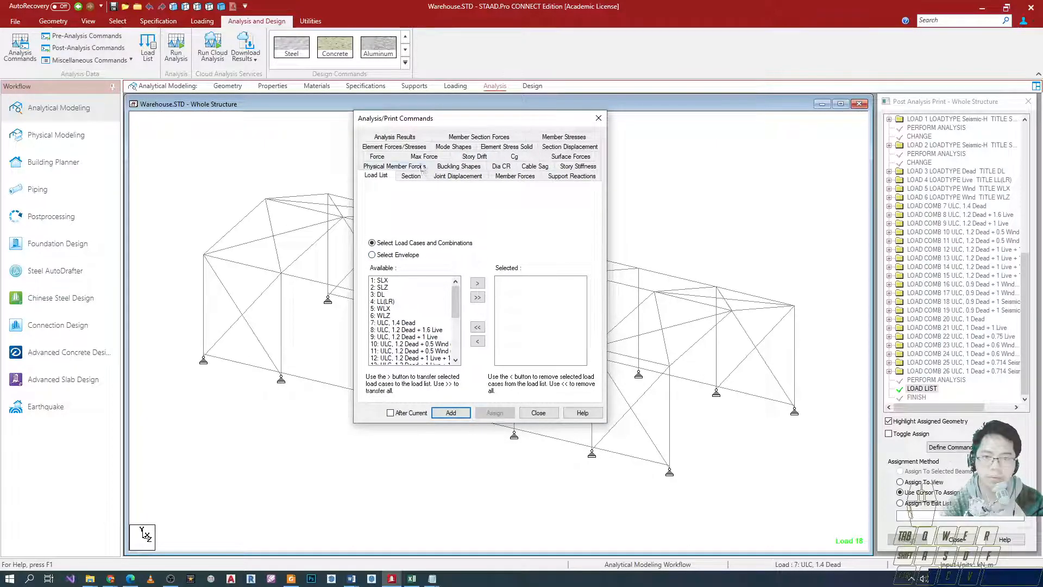
{"action": "left_click_drag", "start_coordinate": [363, 242], "coordinate": [499, 401]}
{"action": "left_click_drag", "start_coordinate": [878, 371], "coordinate": [945, 399]}
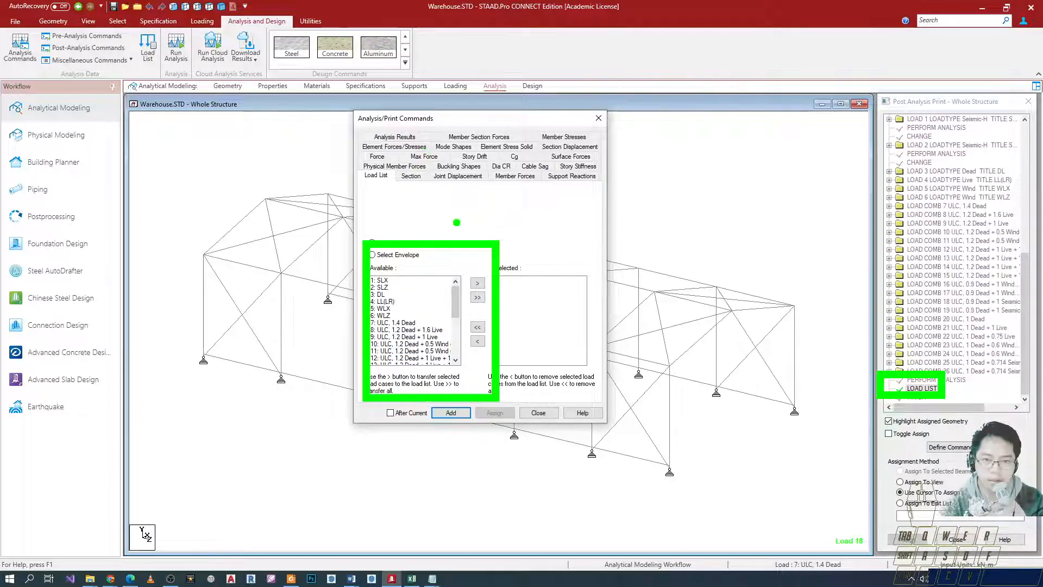
{"action": "key", "text": "Escape"}
Step: Bring up the Story Drift print settings and copy the X-axis drift limit 0.00446h from the drift check document in Word
{"action": "left_click", "coordinate": [468, 158]}
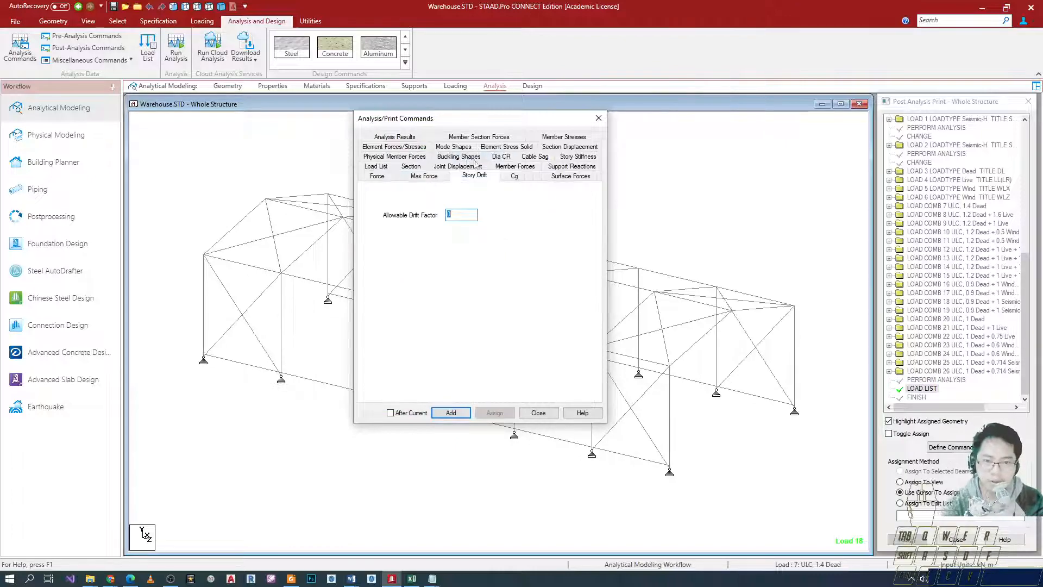
{"action": "key", "text": "alt+Tab"}
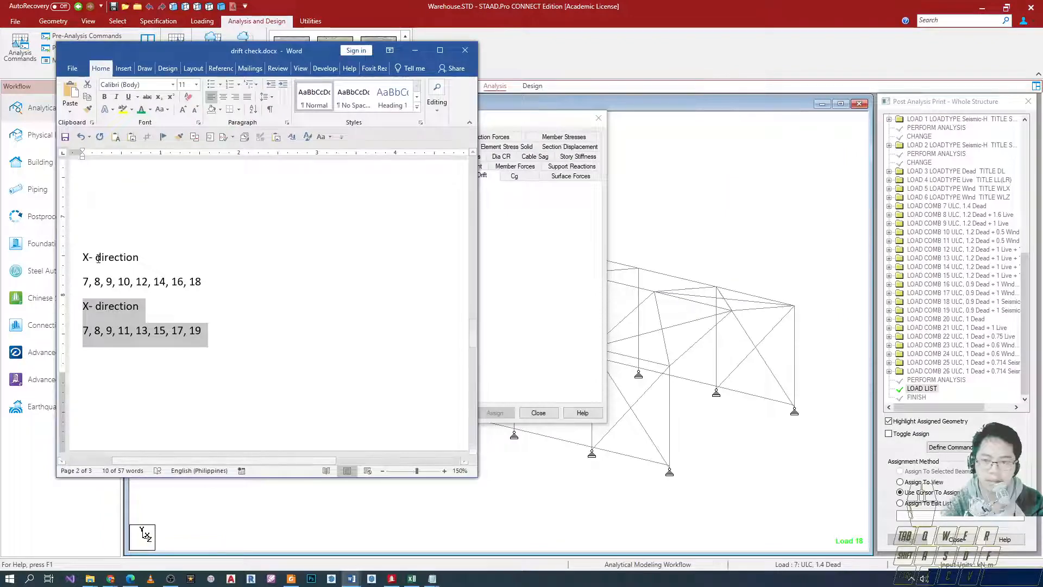
{"action": "scroll", "coordinate": [142, 255], "scroll_direction": "up", "scroll_amount": 10}
{"action": "scroll", "coordinate": [141, 255], "scroll_direction": "up", "scroll_amount": 3}
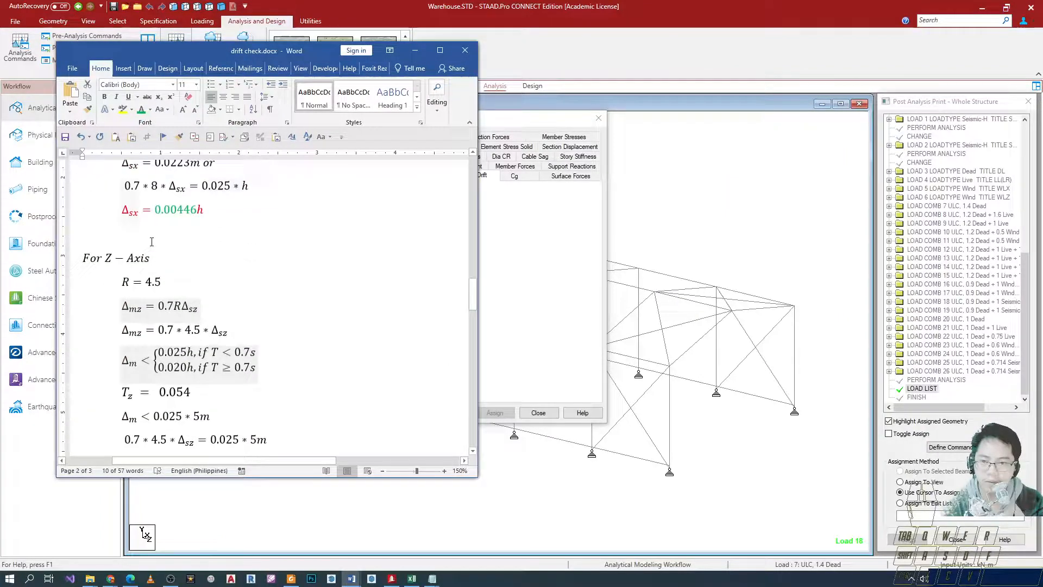
{"action": "left_click_drag", "start_coordinate": [155, 216], "coordinate": [198, 213]}
{"action": "key", "text": "ctrl+c"}
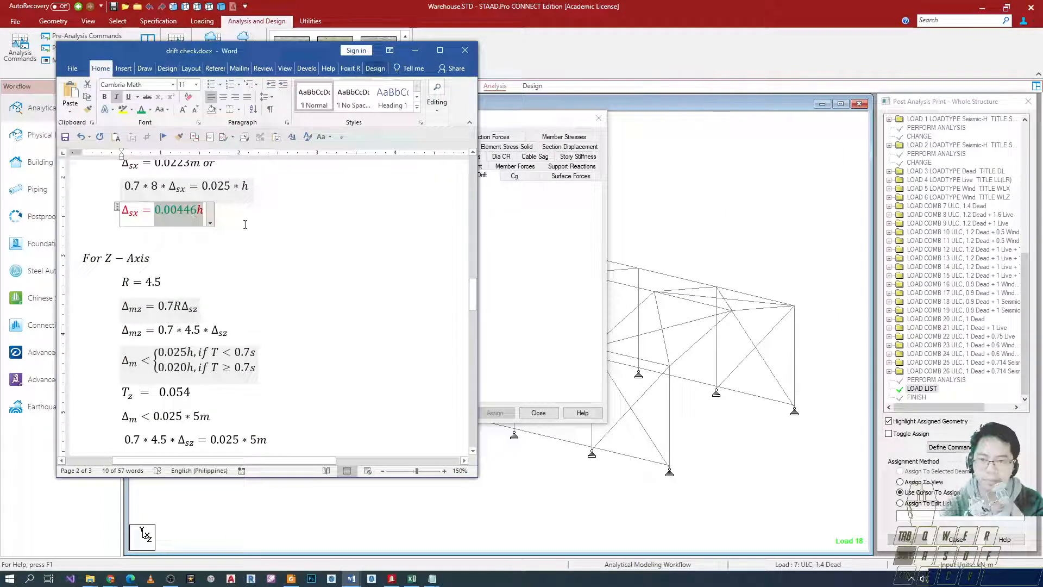
Step: Back in STAAD.Pro, set the allowable drift factor to 0.00446, add the story drift print command and close the dialog
{"action": "left_click", "coordinate": [478, 194]}
{"action": "key", "text": "ctrl+v"}
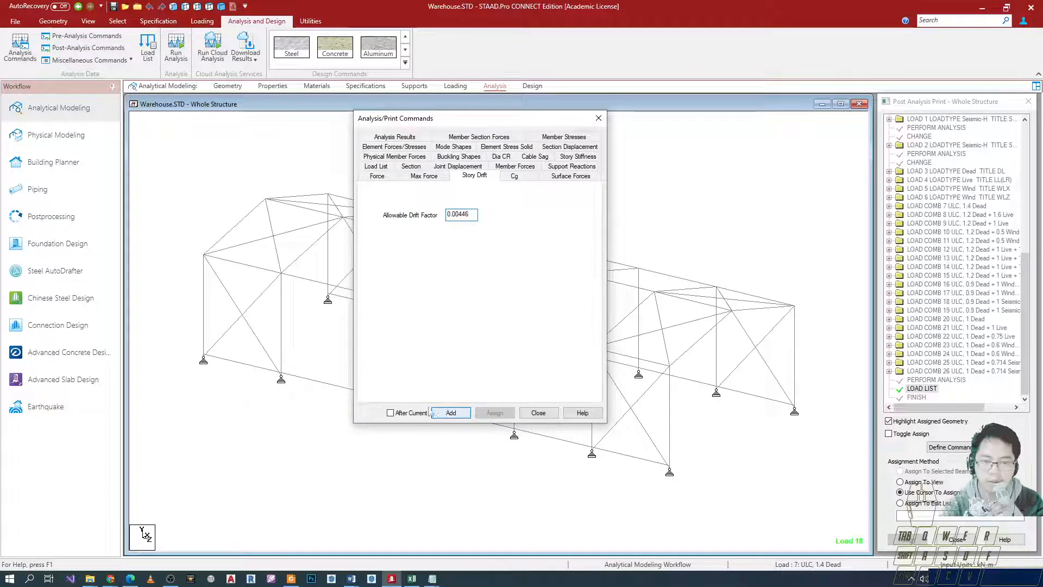
{"action": "left_click", "coordinate": [451, 412]}
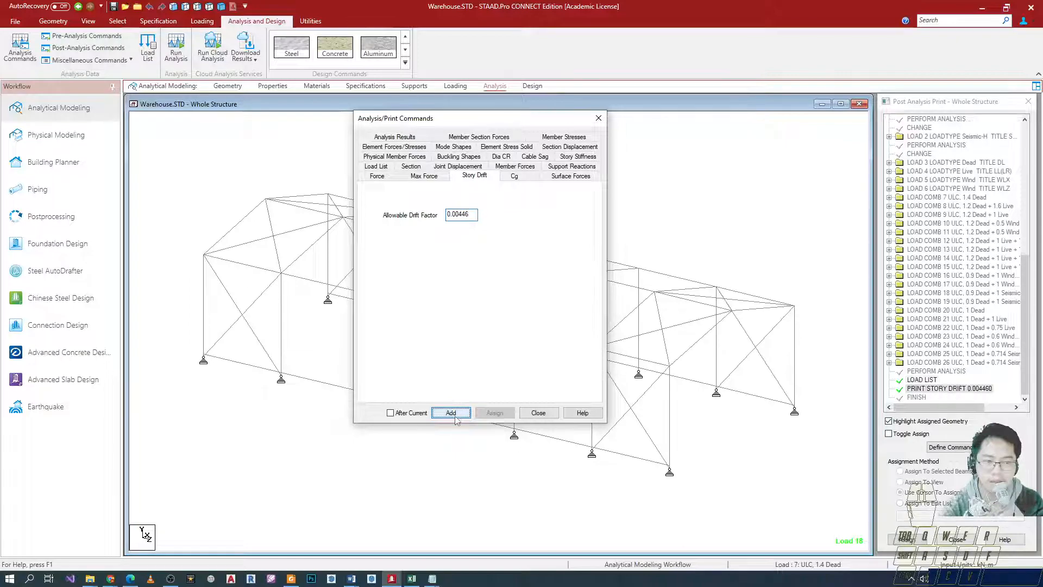
{"action": "left_click", "coordinate": [538, 412]}
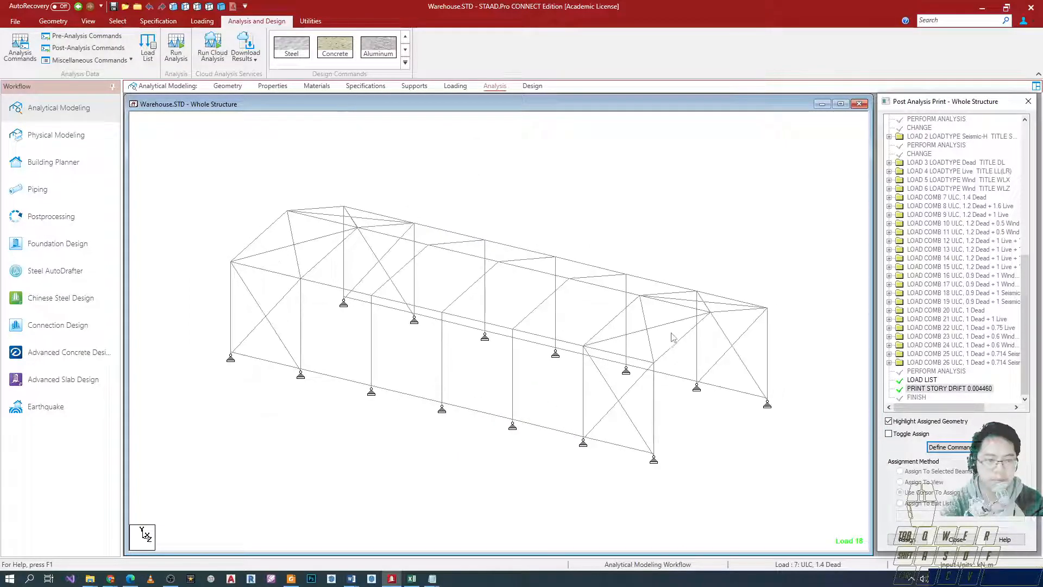
Step: Run the analysis of the warehouse model and view its output file
{"action": "scroll", "coordinate": [960, 337], "scroll_direction": "up", "scroll_amount": 2}
{"action": "scroll", "coordinate": [960, 336], "scroll_direction": "down", "scroll_amount": 2}
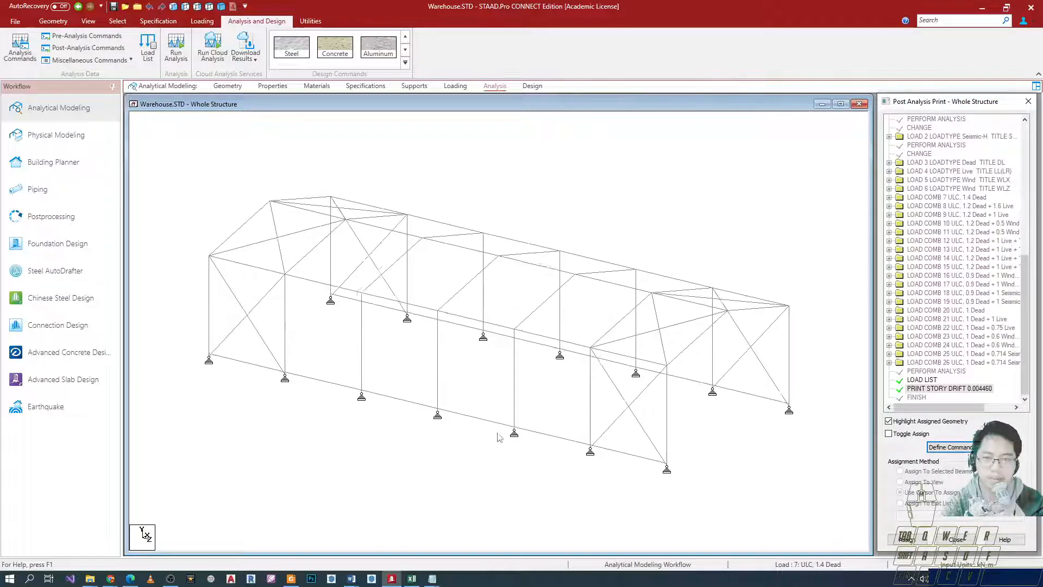
{"action": "scroll", "coordinate": [498, 433], "scroll_direction": "up", "scroll_amount": 3}
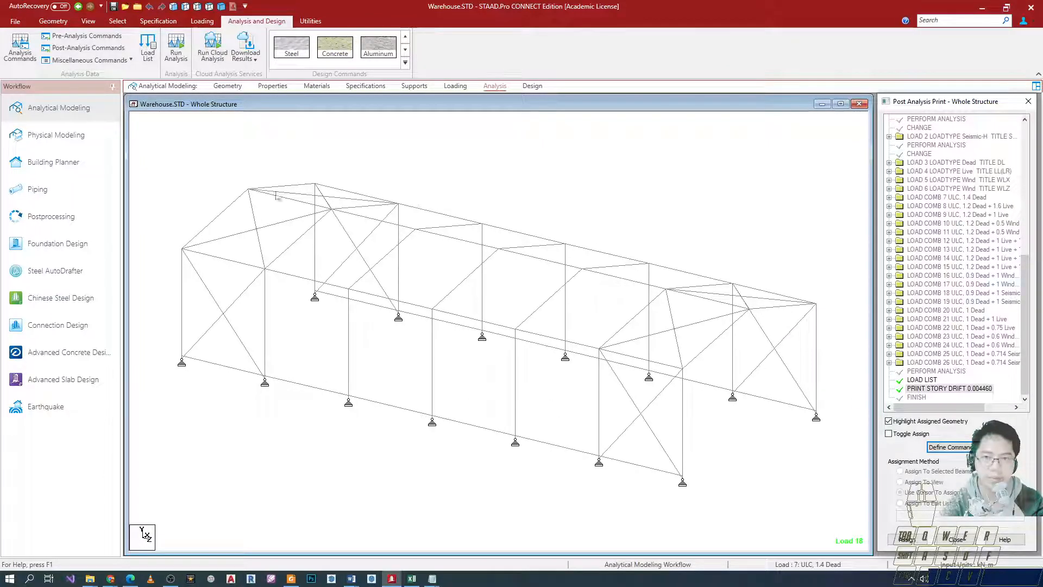
{"action": "left_click", "coordinate": [176, 47]}
{"action": "key", "text": "Return"}
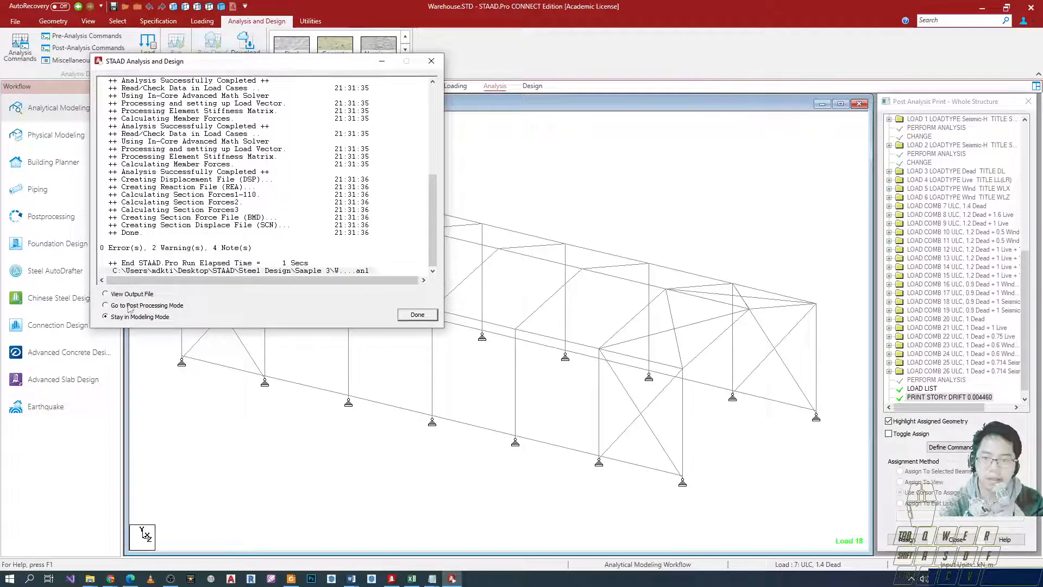
{"action": "left_click", "coordinate": [417, 314]}
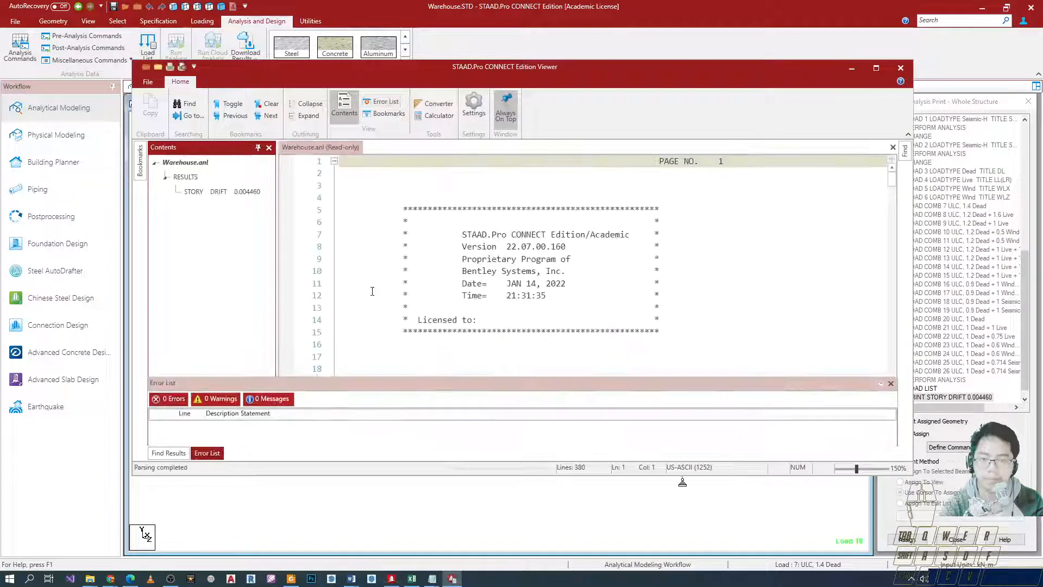
Step: Go to the story drift results in the output file and maximize the viewer window
{"action": "left_click", "coordinate": [226, 193]}
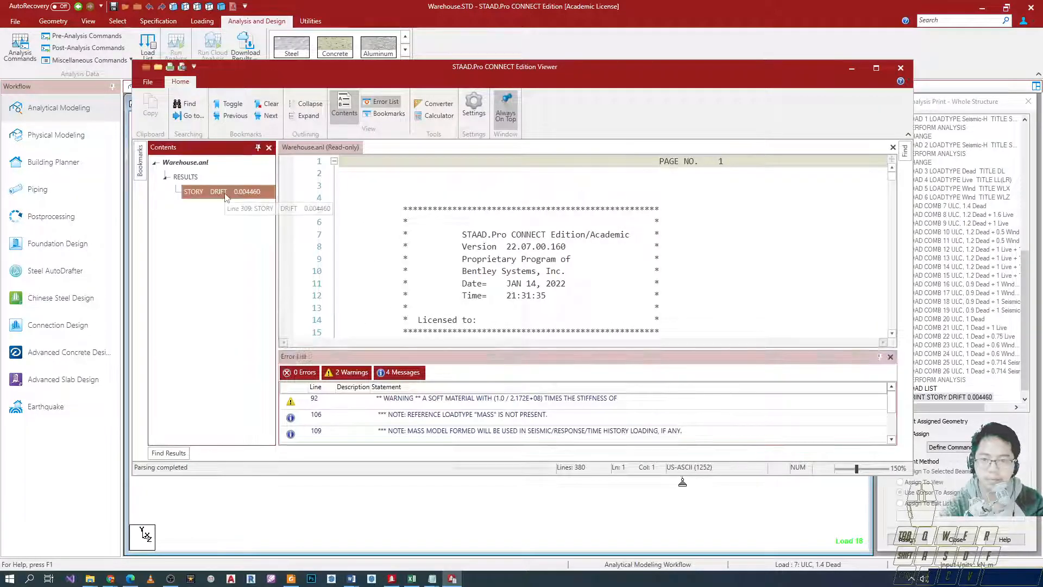
{"action": "double_click", "coordinate": [227, 195]}
{"action": "scroll", "coordinate": [482, 282], "scroll_direction": "down", "scroll_amount": 4}
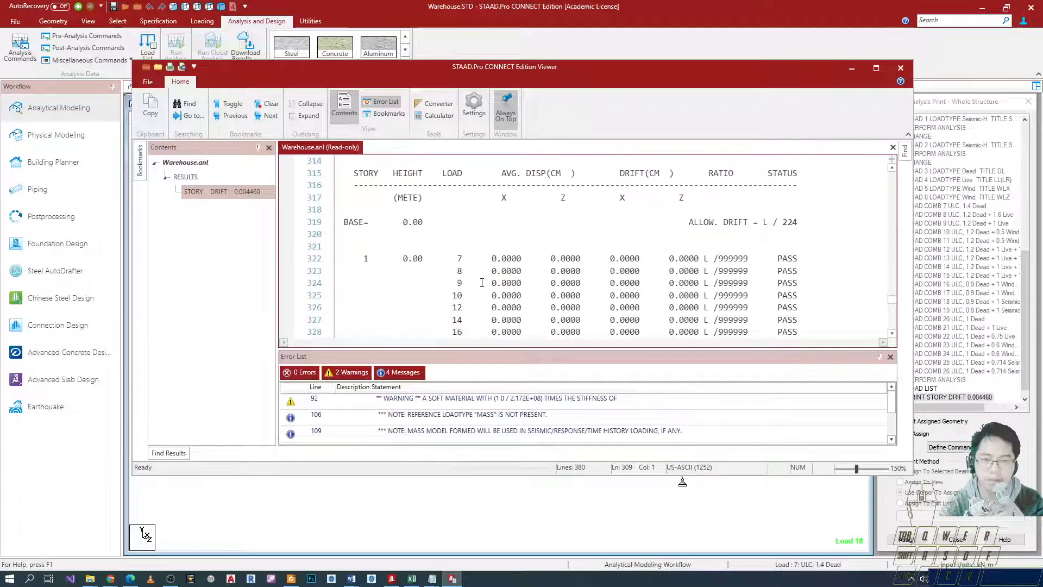
{"action": "scroll", "coordinate": [482, 283], "scroll_direction": "down", "scroll_amount": 15}
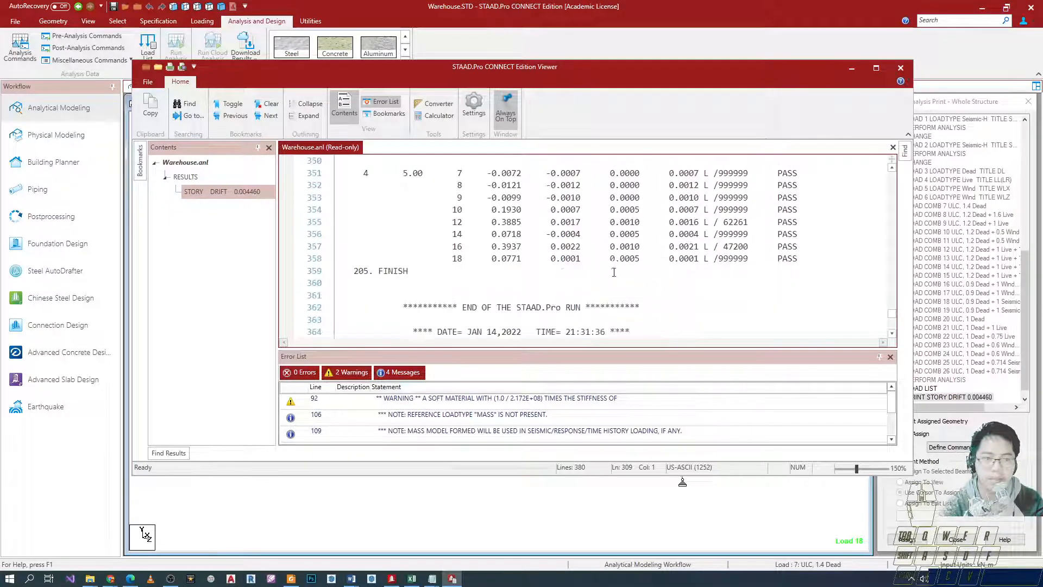
{"action": "scroll", "coordinate": [628, 253], "scroll_direction": "up", "scroll_amount": 5}
{"action": "left_click", "coordinate": [876, 67]}
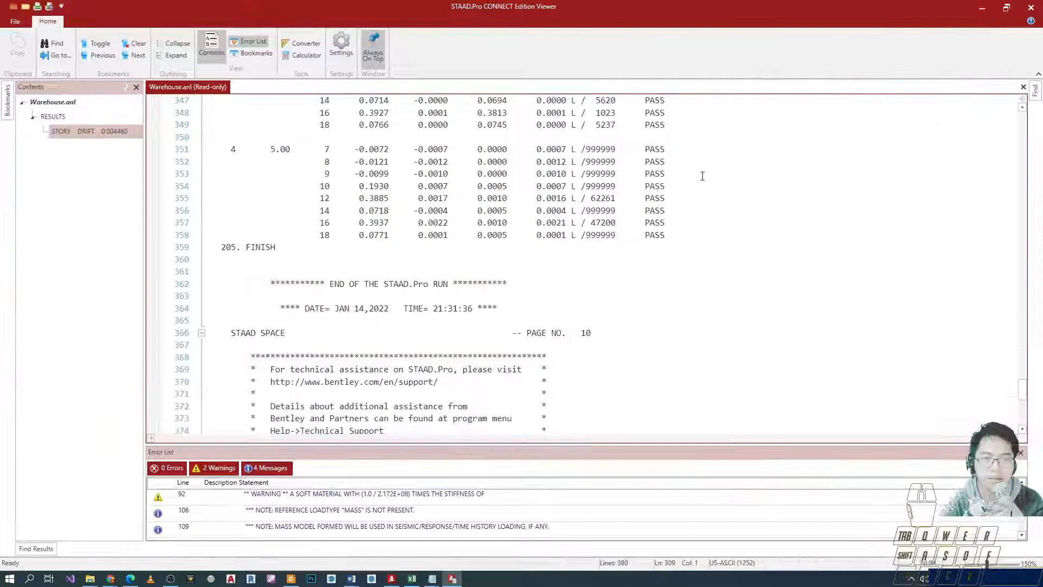
Step: Examine the displacement, drift, ratio and status of every load combination at stories 1 to 4, and close the output viewer
{"action": "scroll", "coordinate": [667, 261], "scroll_direction": "up", "scroll_amount": 10}
{"action": "scroll", "coordinate": [326, 276], "scroll_direction": "down", "scroll_amount": 1}
{"action": "left_click_drag", "start_coordinate": [266, 272], "coordinate": [671, 369]}
{"action": "scroll", "coordinate": [680, 312], "scroll_direction": "down", "scroll_amount": 5}
{"action": "scroll", "coordinate": [676, 345], "scroll_direction": "down", "scroll_amount": 7}
{"action": "scroll", "coordinate": [671, 370], "scroll_direction": "up", "scroll_amount": 10}
{"action": "left_click", "coordinate": [635, 321]}
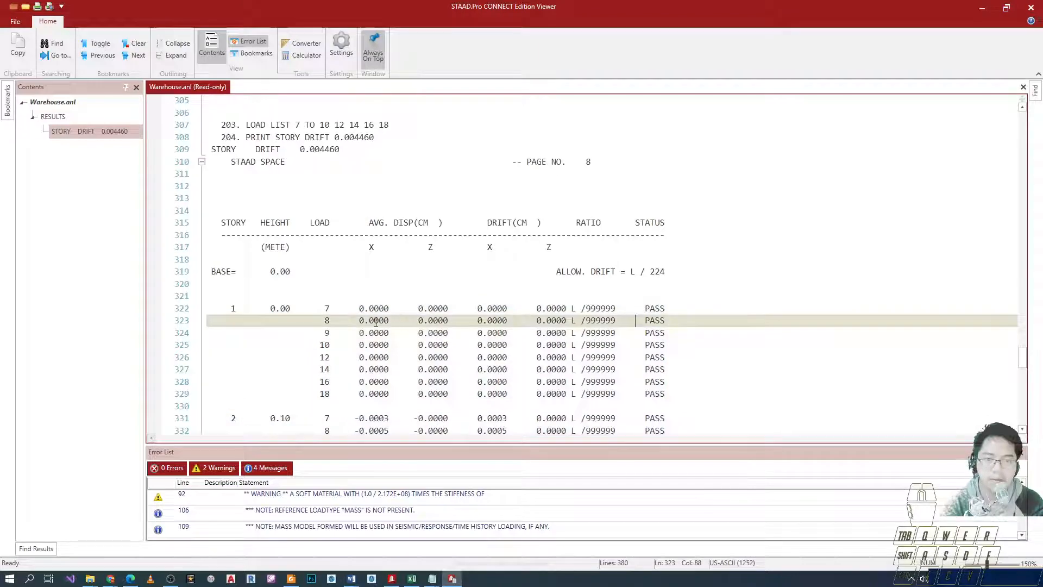
{"action": "left_click_drag", "start_coordinate": [265, 311], "coordinate": [664, 407]}
{"action": "scroll", "coordinate": [652, 415], "scroll_direction": "down", "scroll_amount": 8}
{"action": "left_click", "coordinate": [662, 296]}
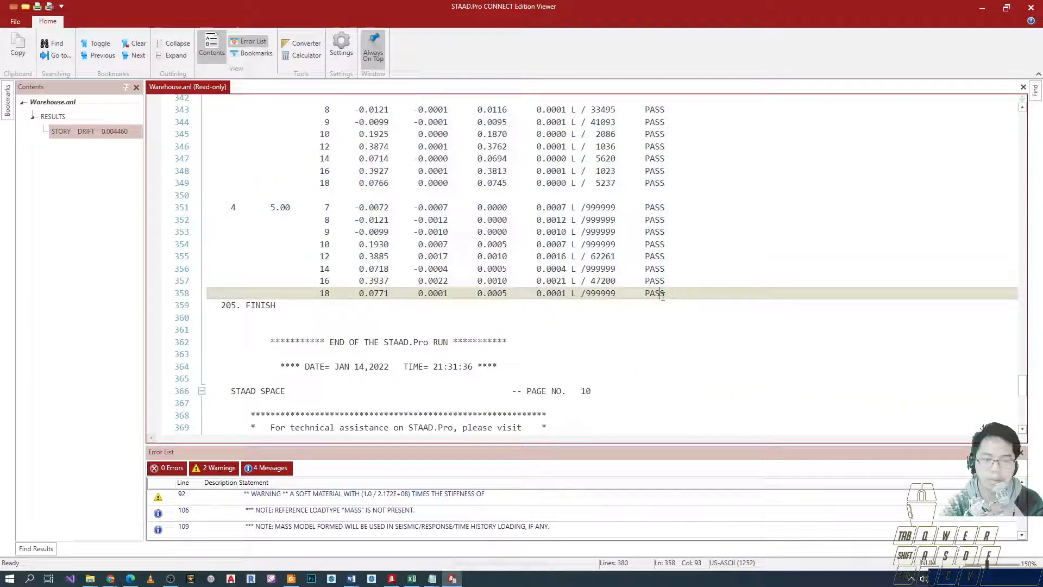
{"action": "left_click_drag", "start_coordinate": [560, 271], "coordinate": [224, 180]}
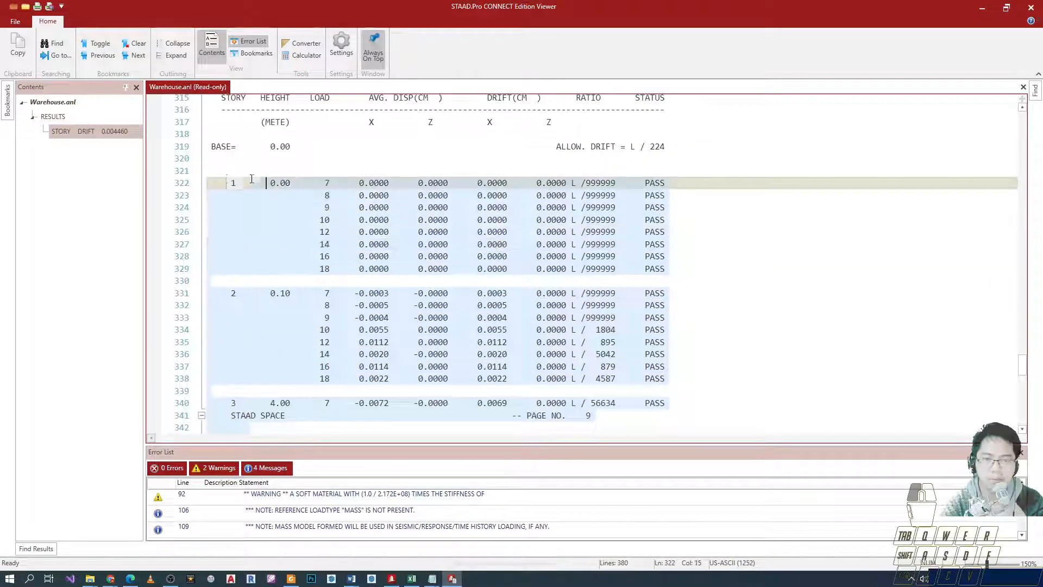
{"action": "scroll", "coordinate": [243, 190], "scroll_direction": "down", "scroll_amount": 4}
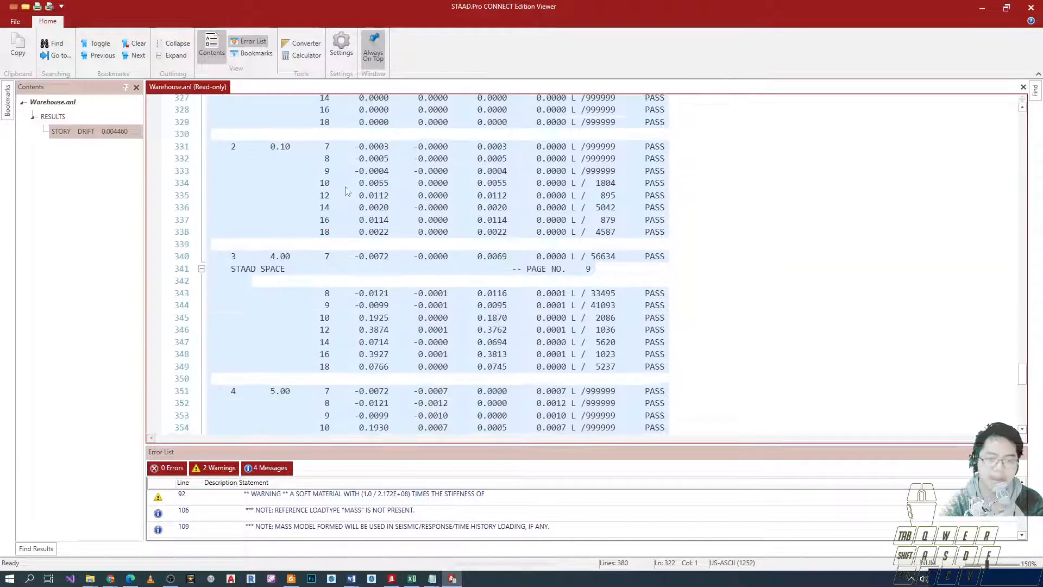
{"action": "scroll", "coordinate": [283, 193], "scroll_direction": "up", "scroll_amount": 5}
{"action": "left_click", "coordinate": [335, 195]}
{"action": "left_click_drag", "start_coordinate": [223, 147], "coordinate": [666, 328]}
{"action": "scroll", "coordinate": [708, 270], "scroll_direction": "down", "scroll_amount": 7}
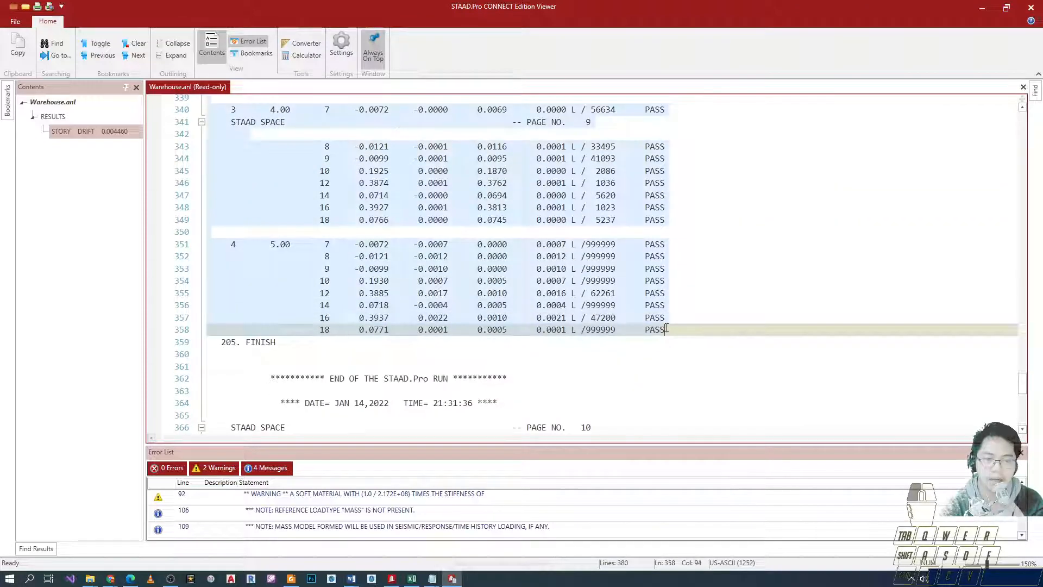
{"action": "scroll", "coordinate": [667, 325], "scroll_direction": "up", "scroll_amount": 8}
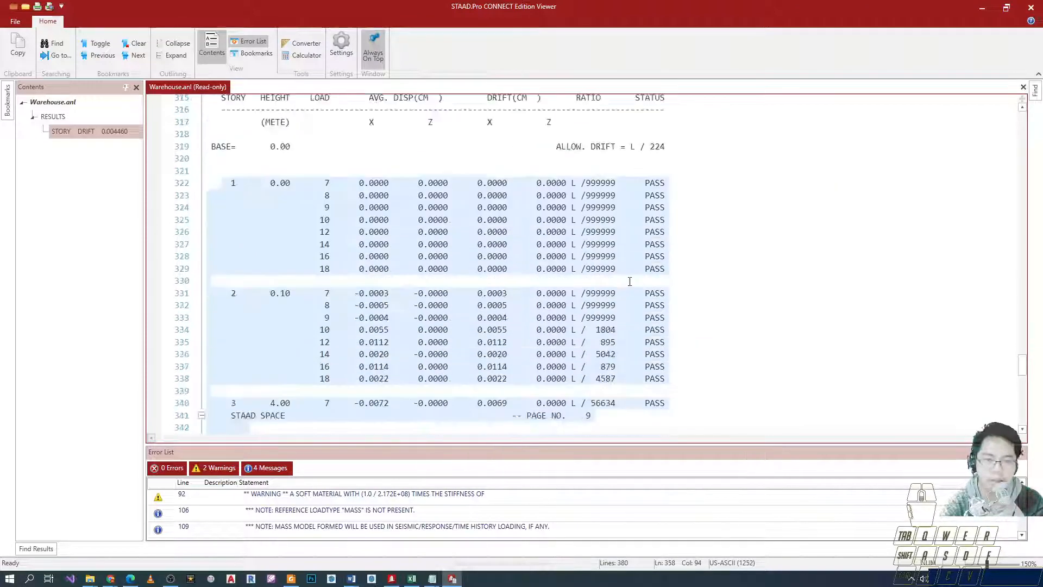
{"action": "left_click", "coordinate": [477, 254]}
{"action": "left_click_drag", "start_coordinate": [233, 183], "coordinate": [679, 366]}
{"action": "scroll", "coordinate": [673, 266], "scroll_direction": "down", "scroll_amount": 5}
{"action": "scroll", "coordinate": [677, 360], "scroll_direction": "down", "scroll_amount": 2}
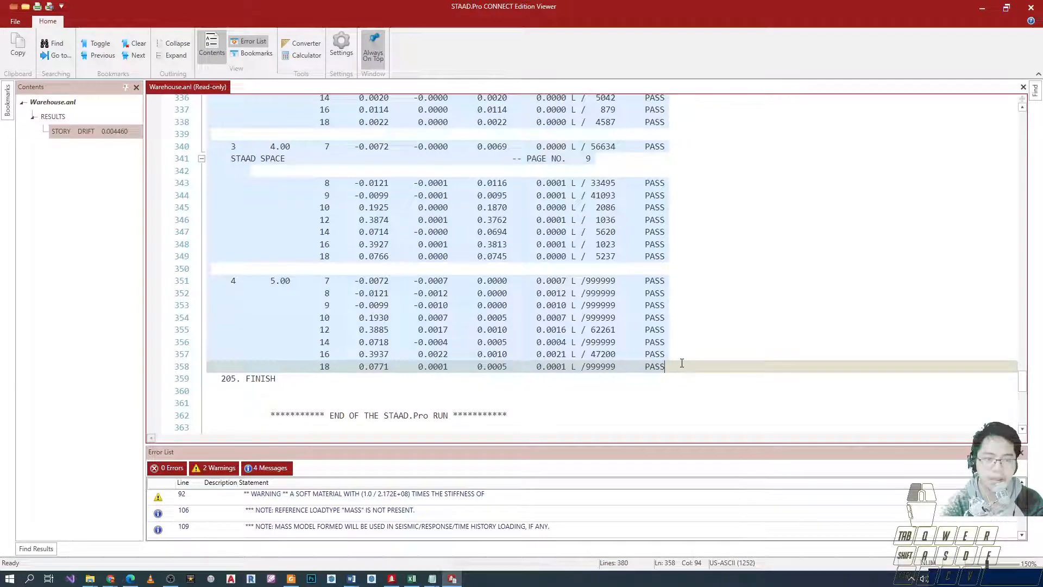
{"action": "scroll", "coordinate": [682, 360], "scroll_direction": "up", "scroll_amount": 7}
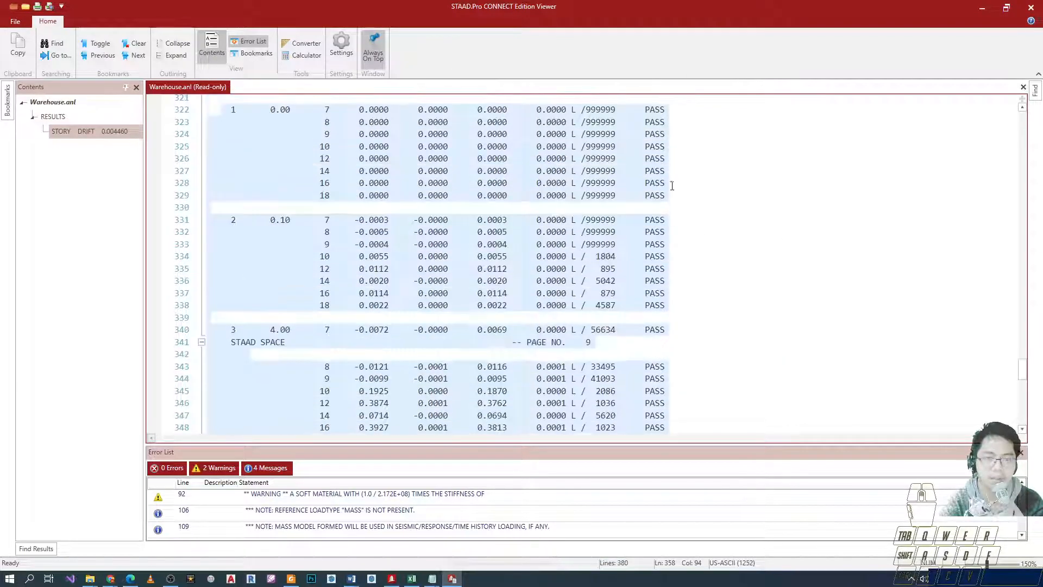
{"action": "scroll", "coordinate": [660, 165], "scroll_direction": "down", "scroll_amount": 4}
{"action": "scroll", "coordinate": [619, 179], "scroll_direction": "up", "scroll_amount": 4}
{"action": "left_click_drag", "start_coordinate": [590, 185], "coordinate": [604, 185]}
{"action": "scroll", "coordinate": [604, 185], "scroll_direction": "down", "scroll_amount": 14}
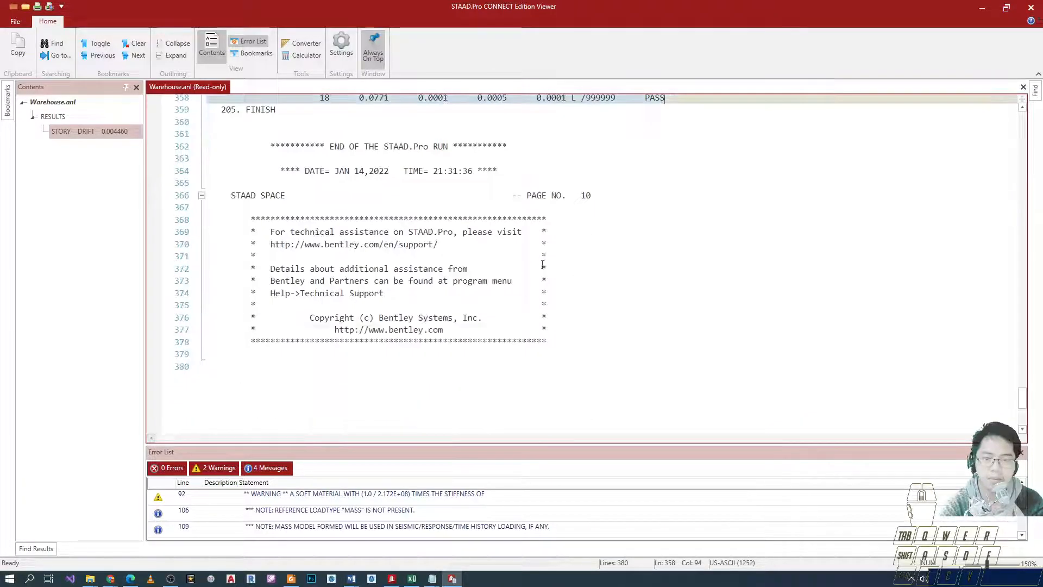
{"action": "scroll", "coordinate": [725, 191], "scroll_direction": "up", "scroll_amount": 3}
{"action": "left_click_drag", "start_coordinate": [777, 6], "coordinate": [636, 173]}
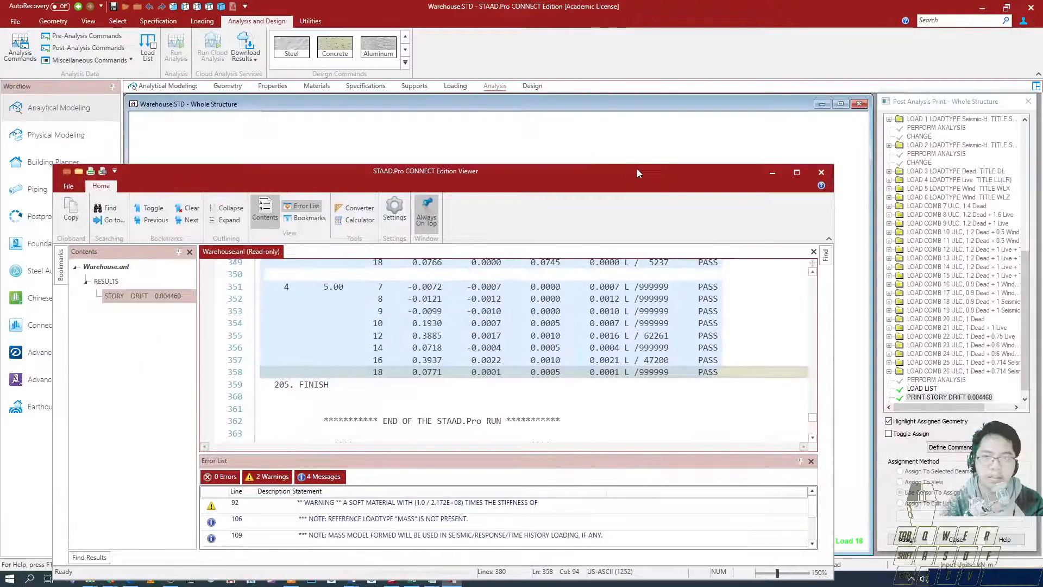
{"action": "left_click", "coordinate": [821, 173]}
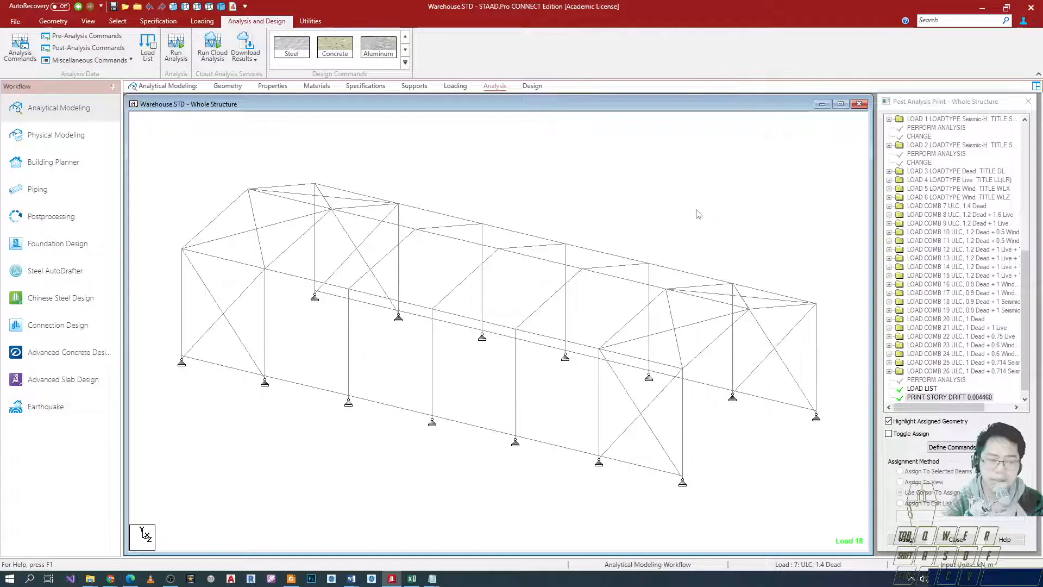
{"action": "left_click", "coordinate": [945, 447]}
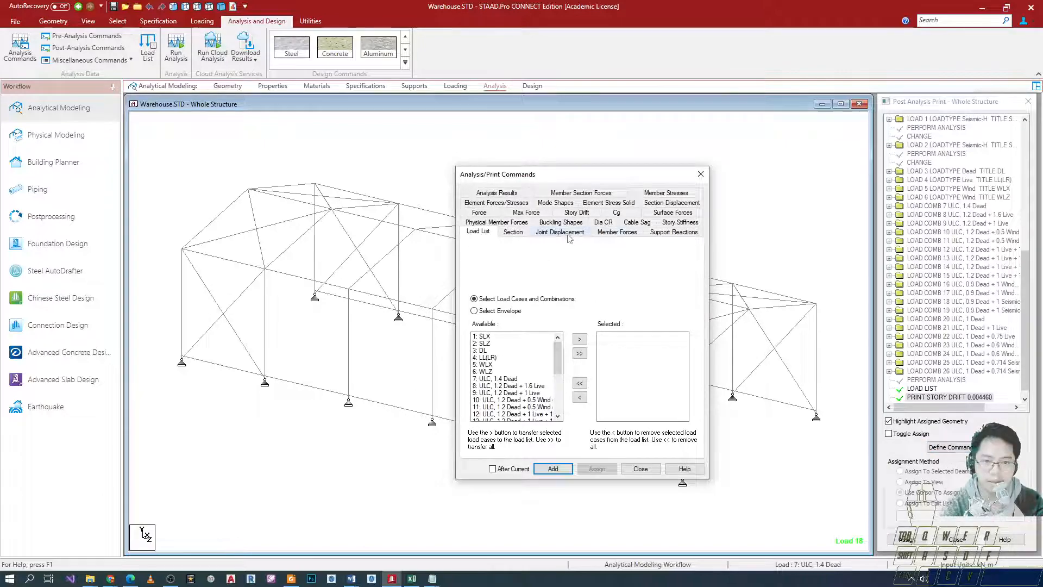
{"action": "left_click", "coordinate": [701, 174]}
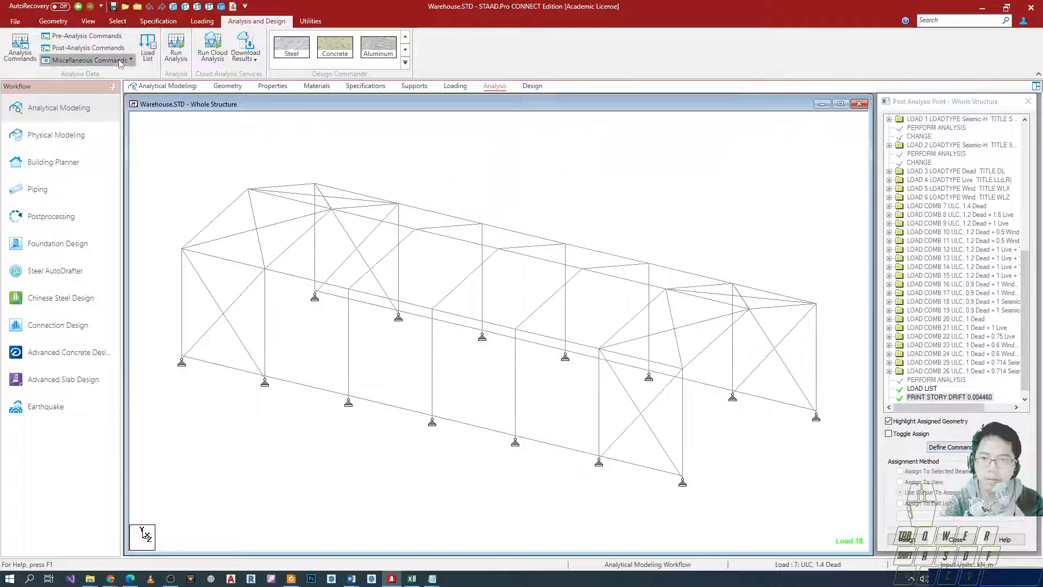
{"action": "left_click", "coordinate": [129, 60]}
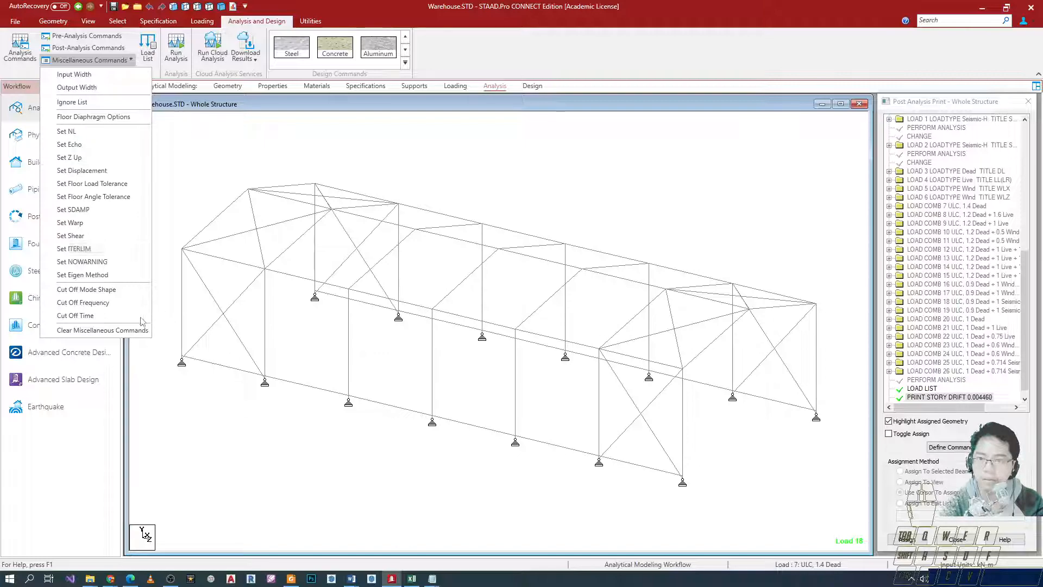
{"action": "left_click", "coordinate": [196, 170]}
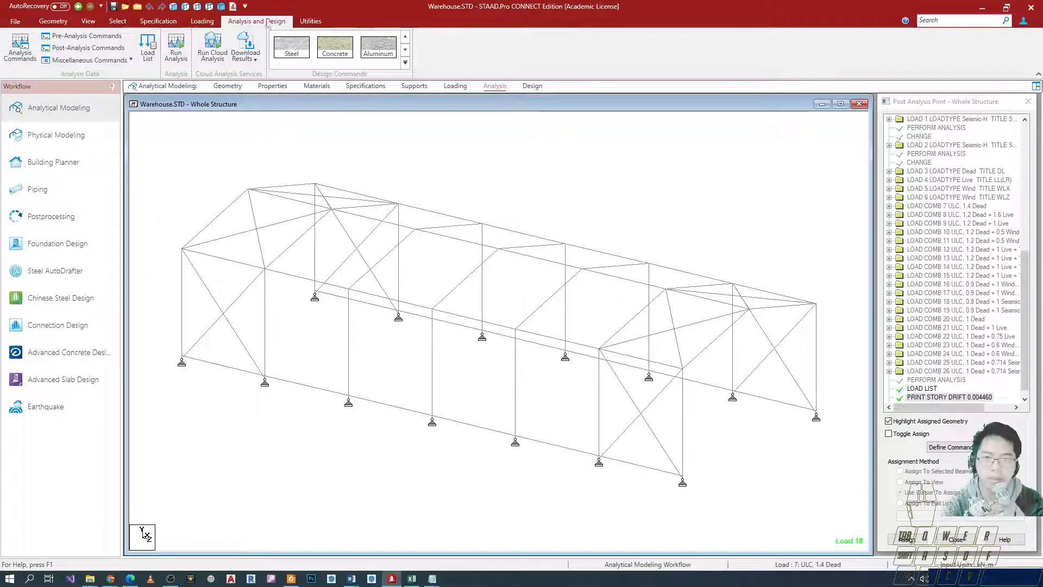
Step: Open the model's input file in the command editor and insert a CHANGE line between PRINT STORY DRIFT 0.004460 and FINISH
{"action": "left_click", "coordinate": [310, 21]}
{"action": "left_click", "coordinate": [298, 60]}
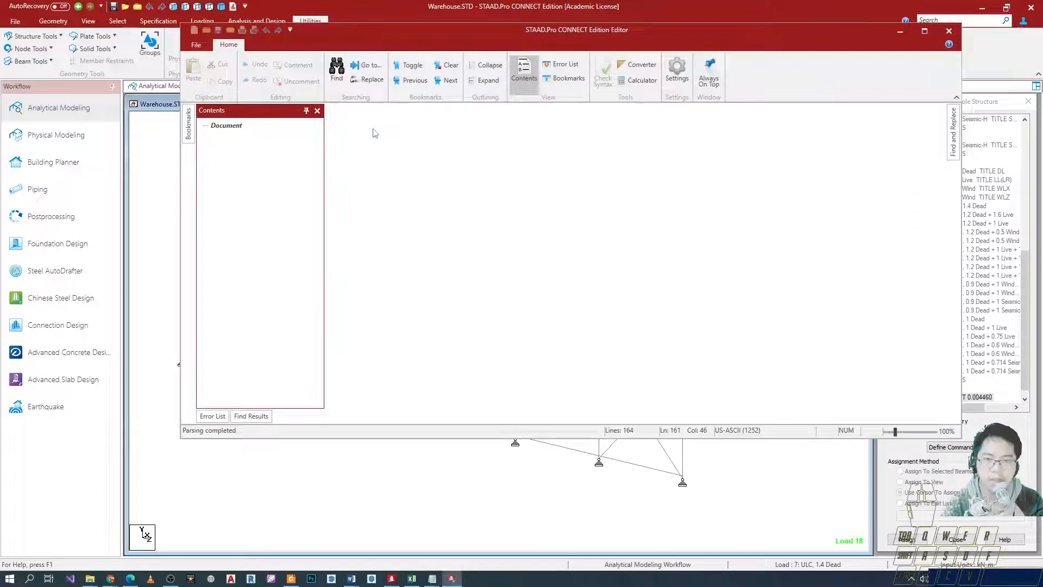
{"action": "scroll", "coordinate": [496, 316], "scroll_direction": "down", "scroll_amount": 20}
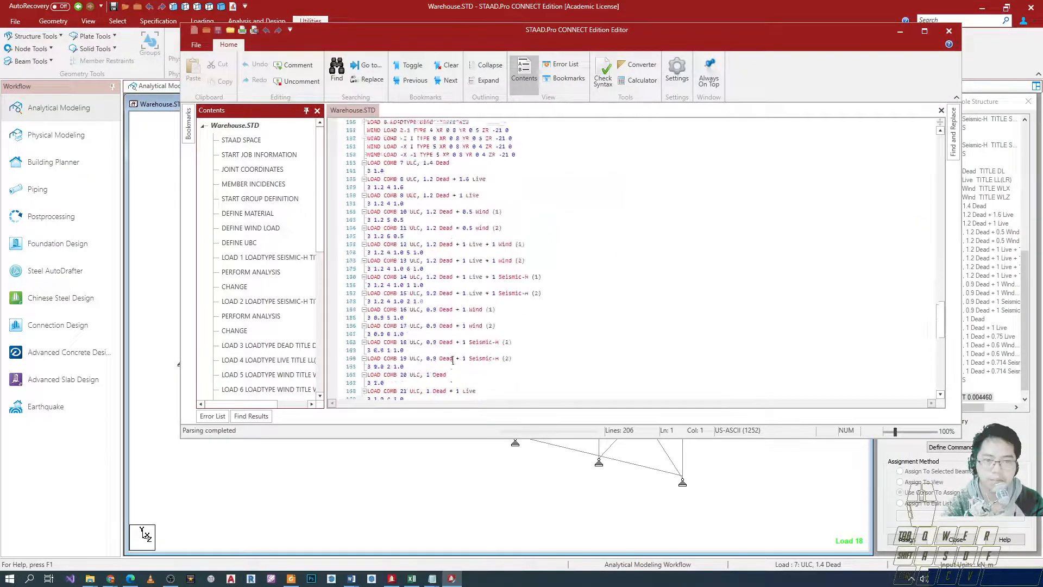
{"action": "left_click", "coordinate": [500, 181]}
{"action": "scroll", "coordinate": [535, 221], "scroll_direction": "up", "scroll_amount": 5}
{"action": "key", "text": "Down"}
{"action": "key", "text": "Return"}
{"action": "type", "text": "Ch"}
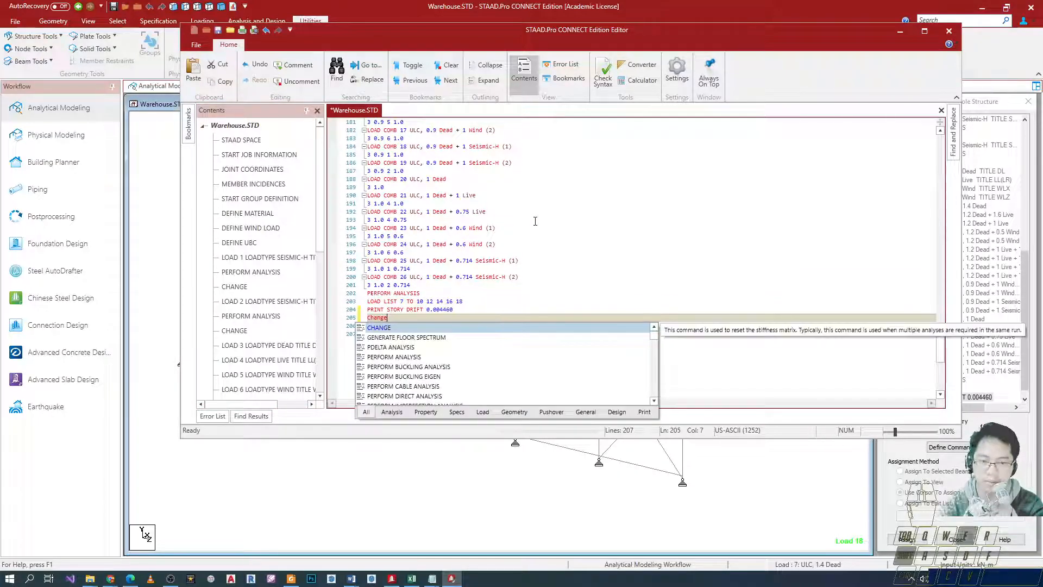
{"action": "key", "text": "Return"}
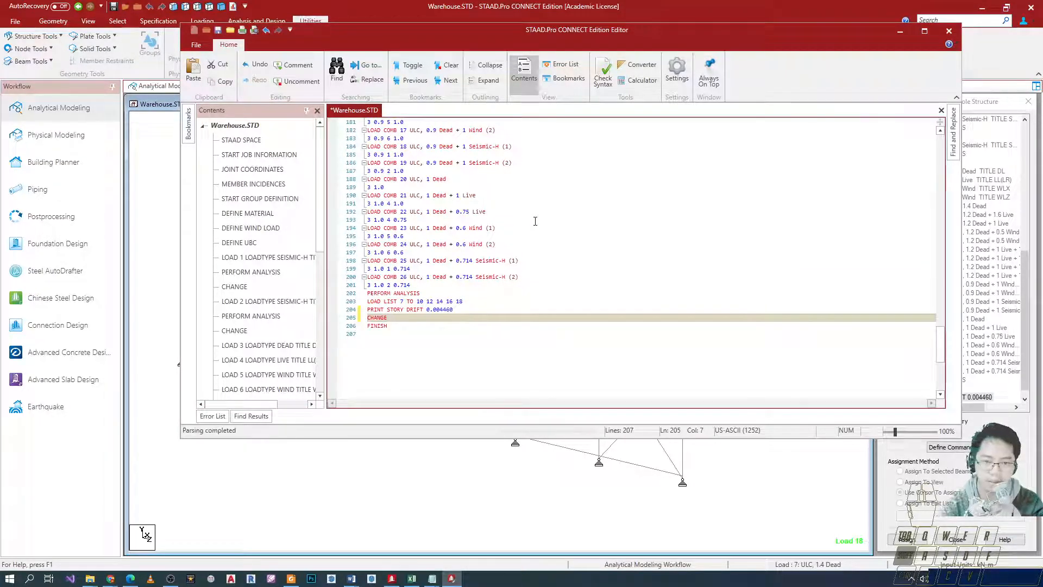
Step: Save the input file and paste a copy of the LOAD LIST and PRINT STORY DRIFT lines below the CHANGE line
{"action": "key", "text": "ctrl+s"}
{"action": "left_click", "coordinate": [713, 187]}
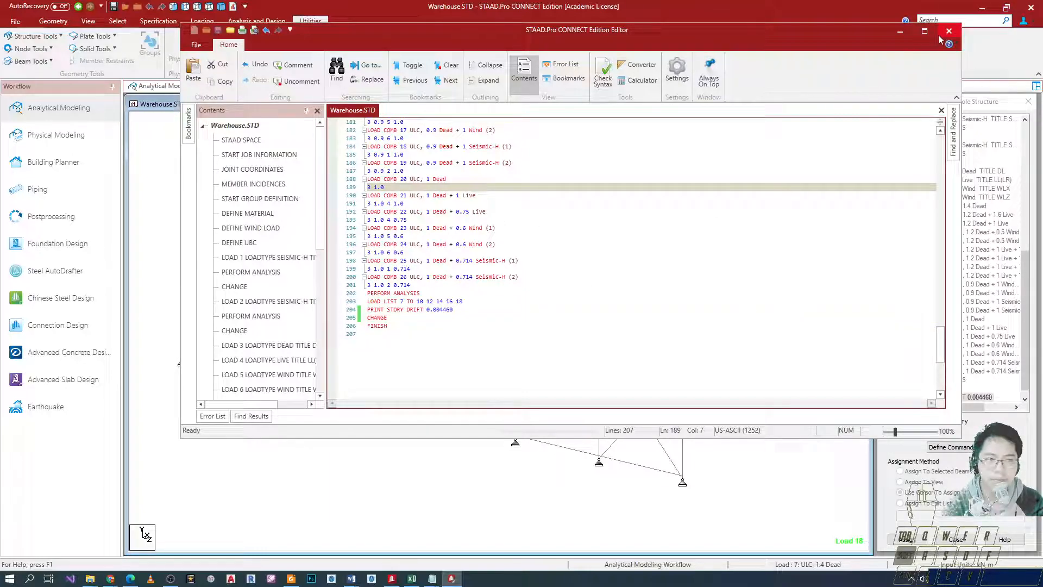
{"action": "left_click_drag", "start_coordinate": [463, 302], "coordinate": [362, 298]}
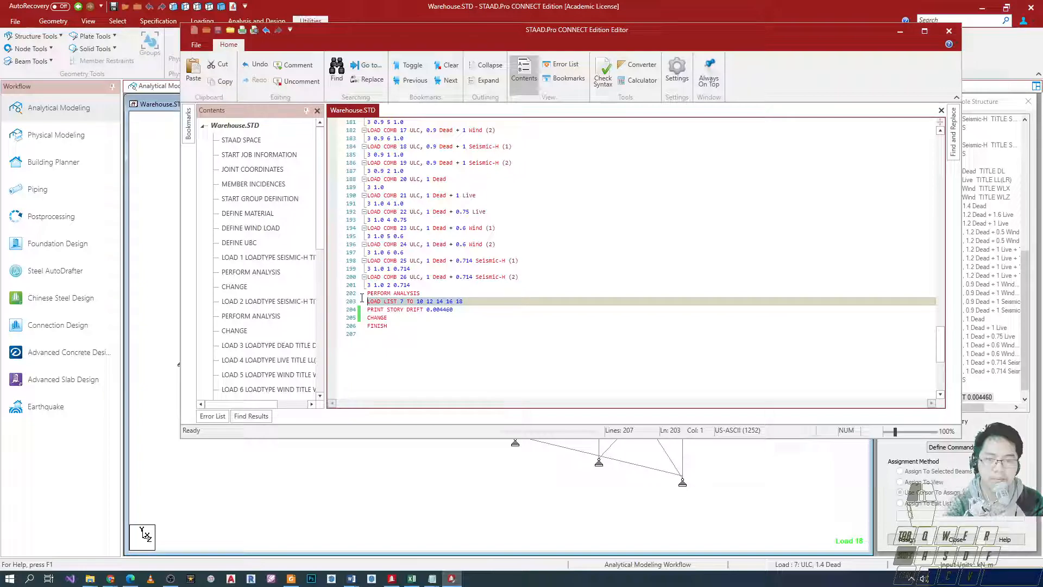
{"action": "key", "text": "shift+Down"}
{"action": "key", "text": "shift+Down"}
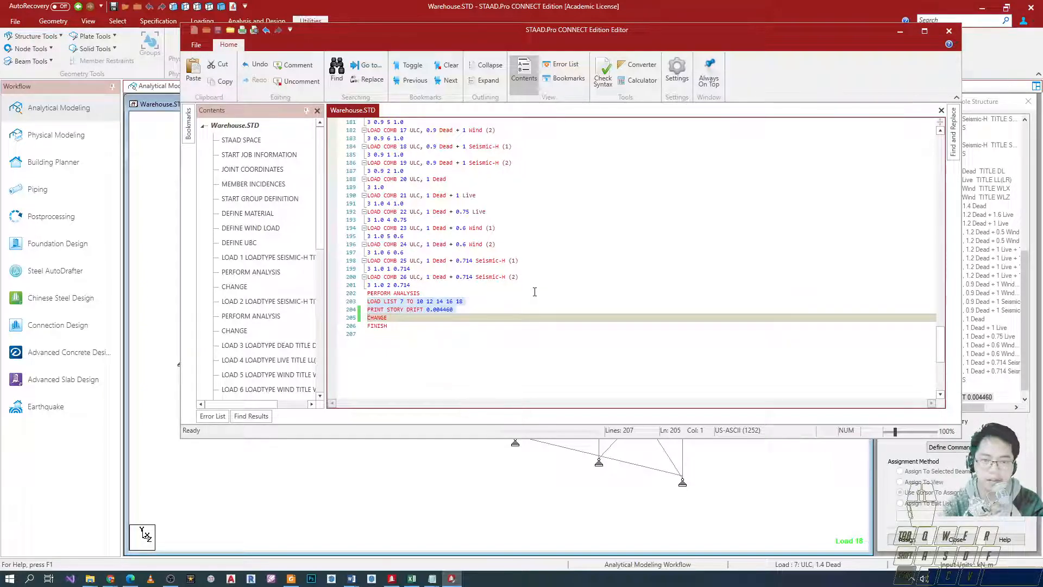
{"action": "key", "text": "ctrl+c"}
{"action": "key", "text": "End"}
{"action": "key", "text": "Return"}
{"action": "key", "text": "ctrl+v"}
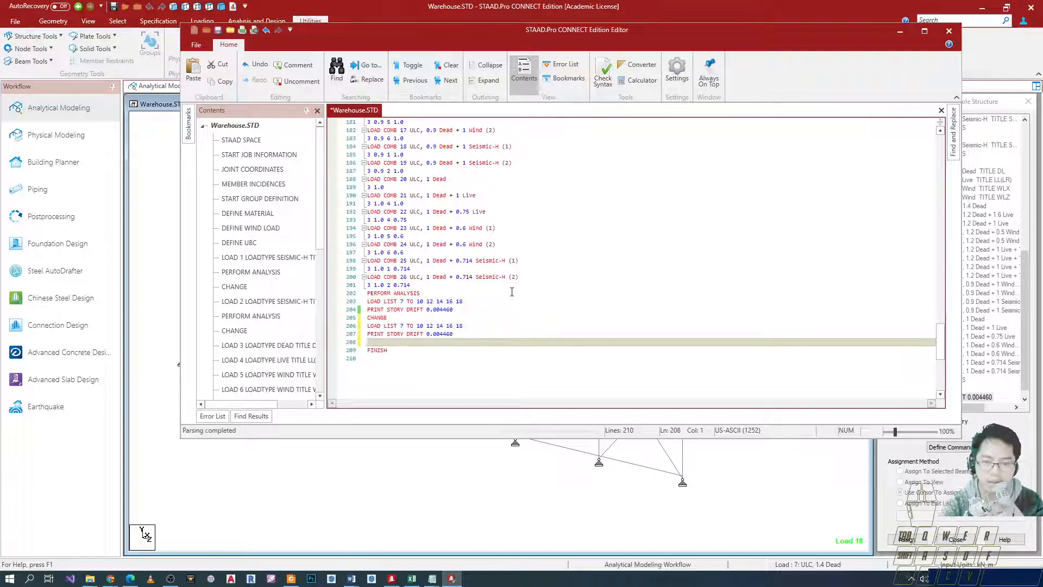
{"action": "left_click", "coordinate": [393, 326]}
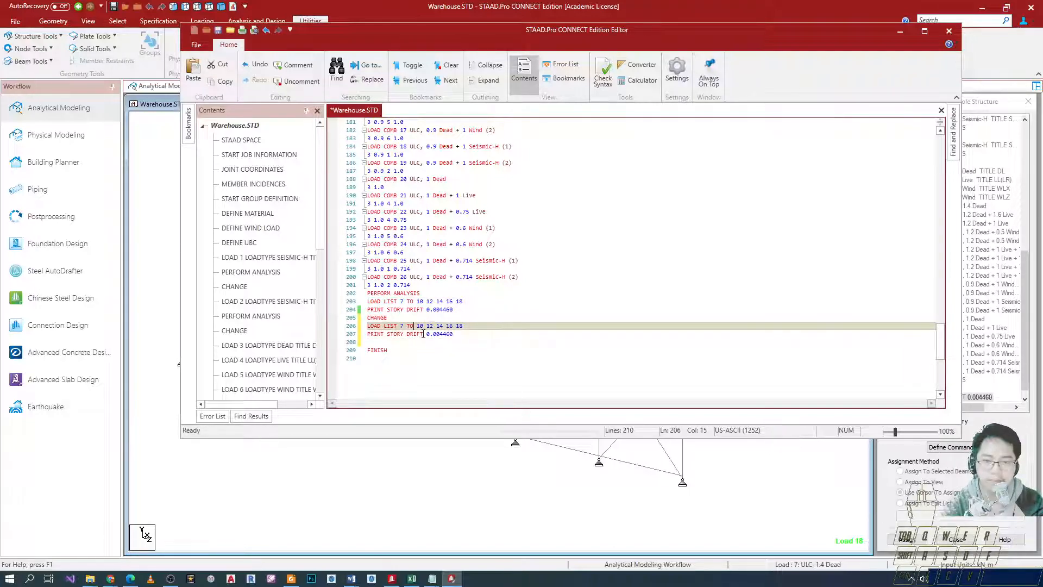
{"action": "left_click", "coordinate": [395, 342]}
{"action": "left_click", "coordinate": [383, 326]}
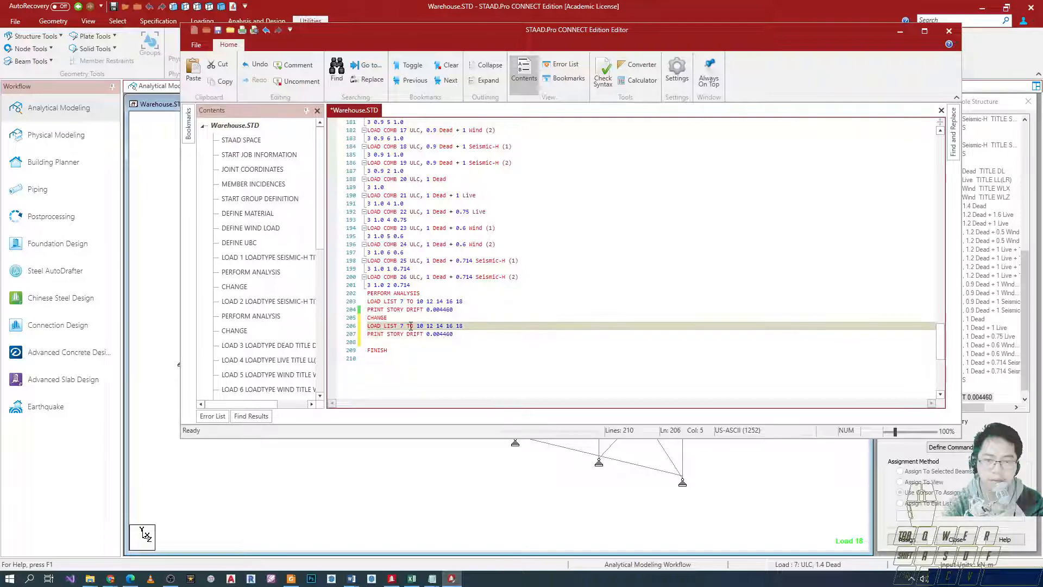
{"action": "left_click", "coordinate": [427, 294]}
{"action": "left_click_drag", "start_coordinate": [467, 310], "coordinate": [377, 305]}
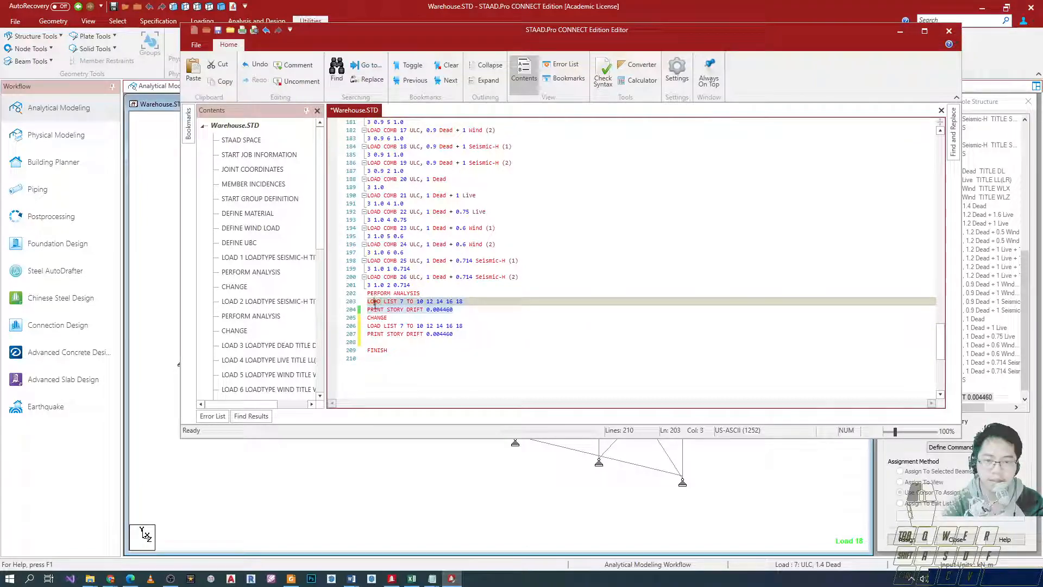
{"action": "left_click_drag", "start_coordinate": [460, 333], "coordinate": [421, 327]}
{"action": "left_click", "coordinate": [420, 326]}
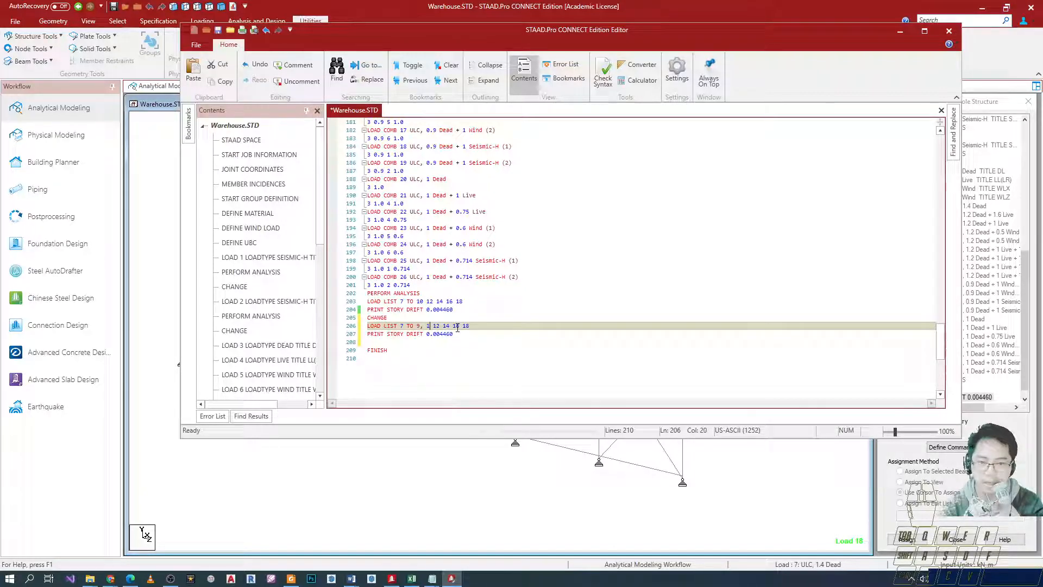
{"action": "key", "text": "Left"}
{"action": "key", "text": "Left"}
{"action": "key", "text": "Left"}
{"action": "key", "text": "BackSpace"}
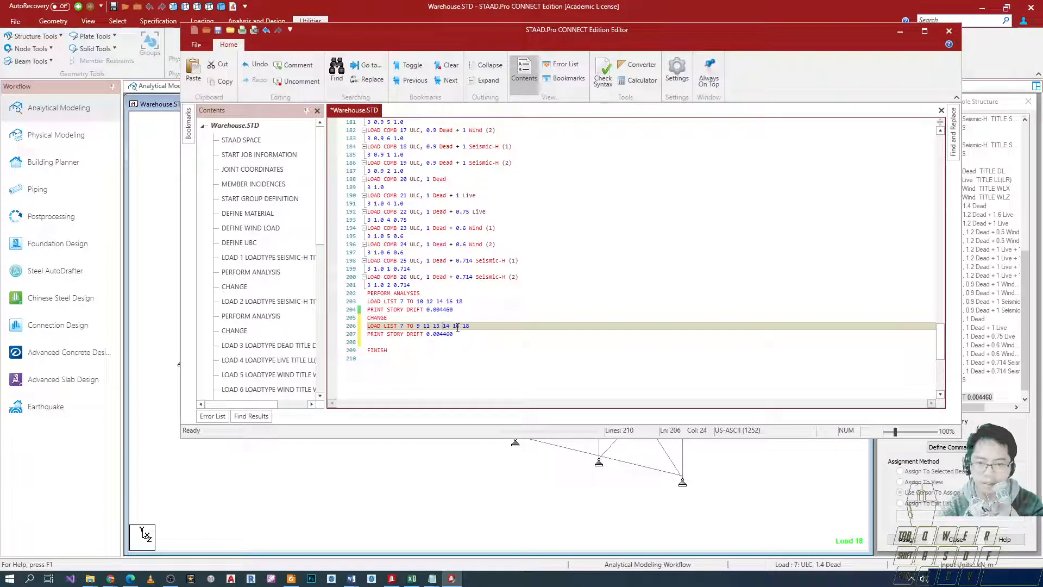
{"action": "key", "text": "Right"}
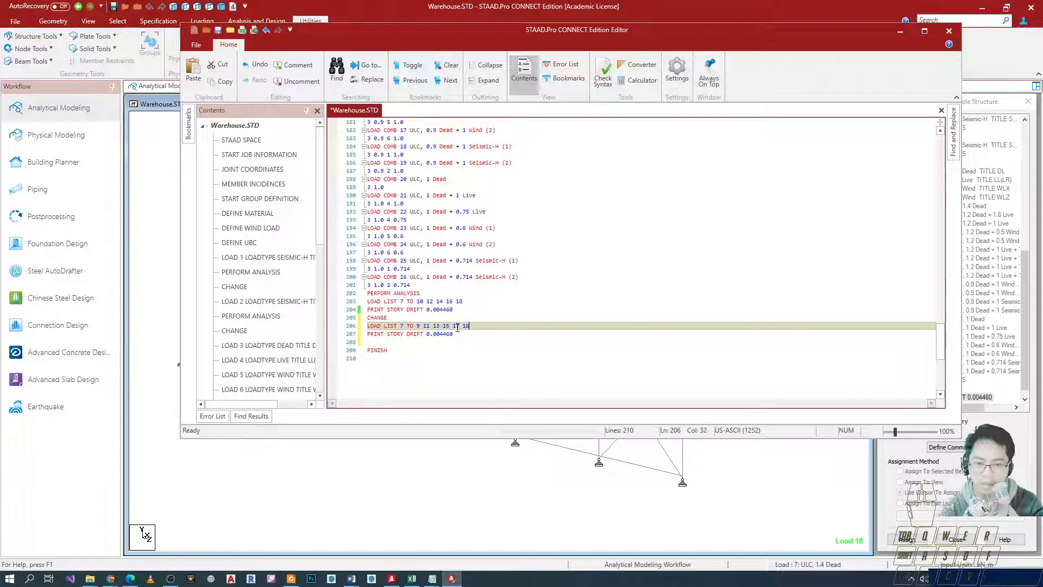
{"action": "type", "text": "9"}
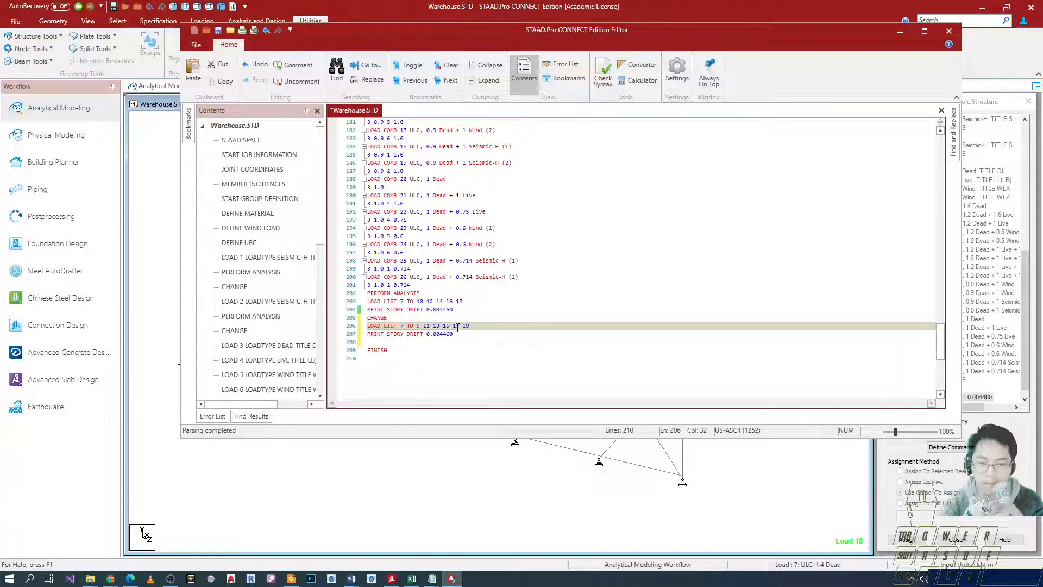
Step: Copy the Z-direction drift factor from the drift check document in Word and set the second PRINT STORY DRIFT value to 0.00794
{"action": "left_click", "coordinate": [430, 346]}
{"action": "double_click", "coordinate": [435, 334]}
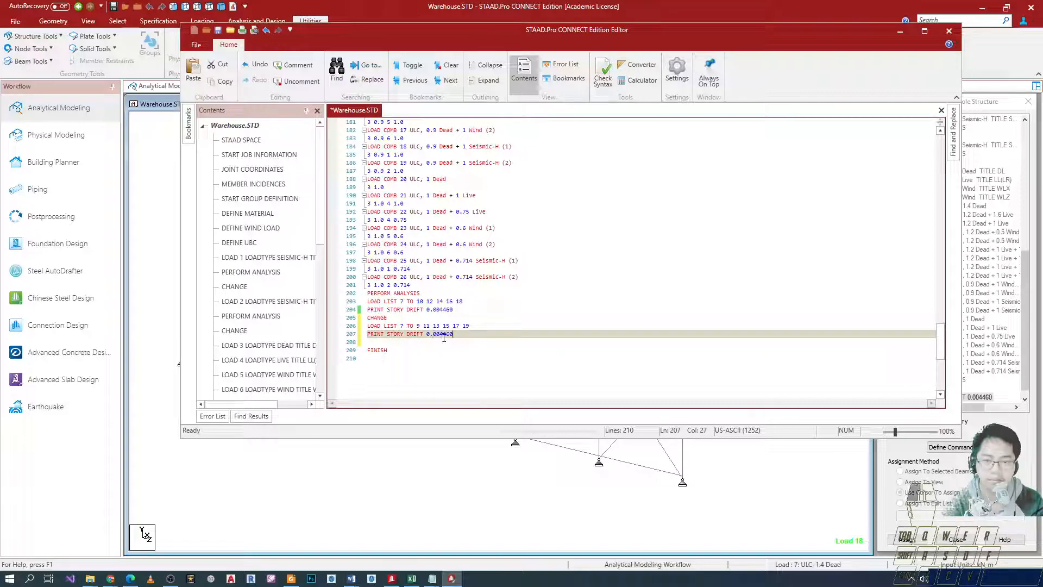
{"action": "key", "text": "alt+Tab"}
{"action": "key", "text": "alt+Tab"}
{"action": "key", "text": "alt+Tab"}
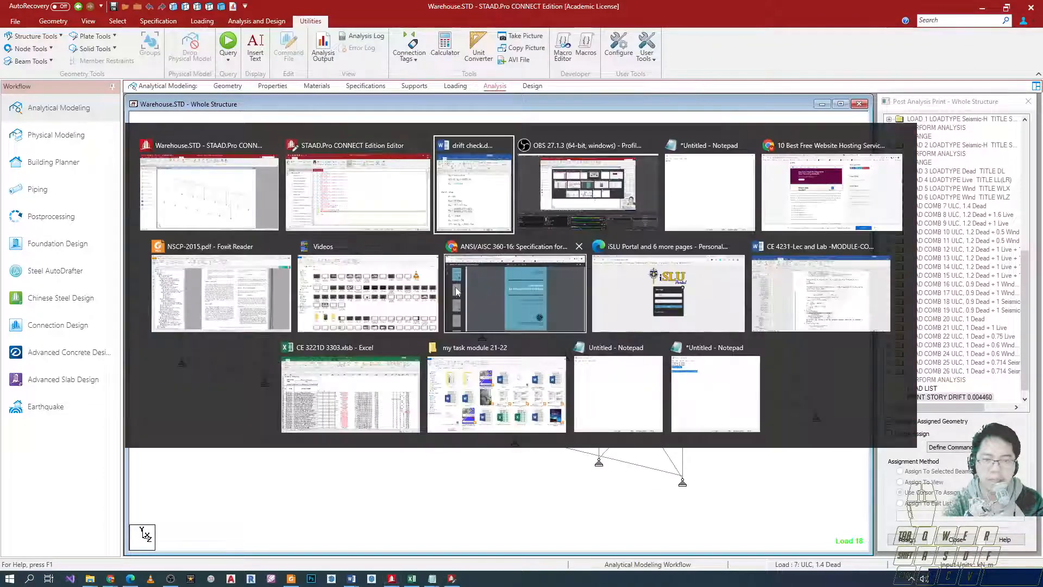
{"action": "scroll", "coordinate": [345, 384], "scroll_direction": "down", "scroll_amount": 5}
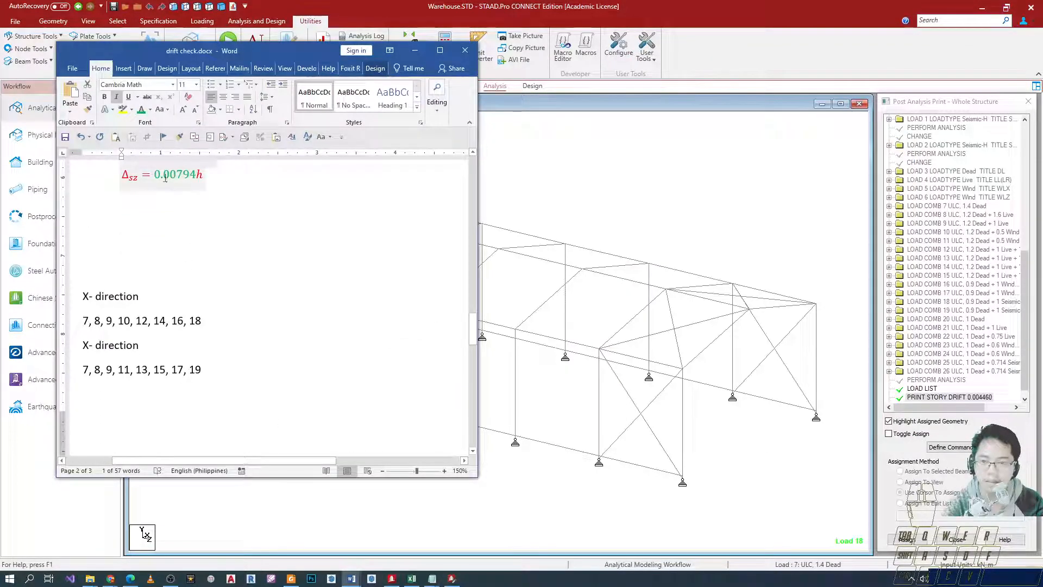
{"action": "left_click_drag", "start_coordinate": [156, 175], "coordinate": [193, 178]}
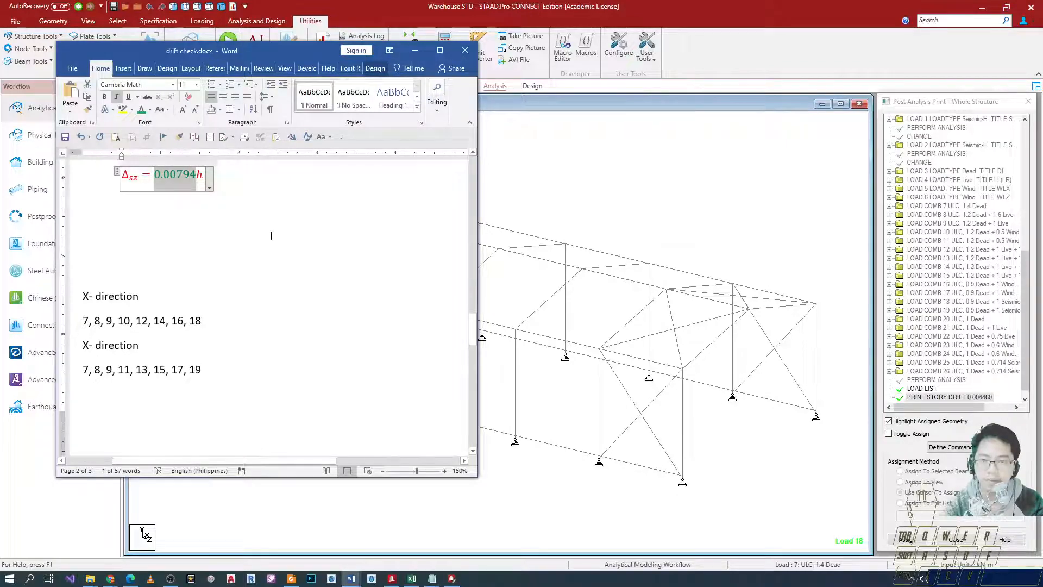
{"action": "key", "text": "alt+Tab"}
{"action": "key", "text": "alt+Tab"}
{"action": "left_click_drag", "start_coordinate": [454, 334], "coordinate": [438, 334]}
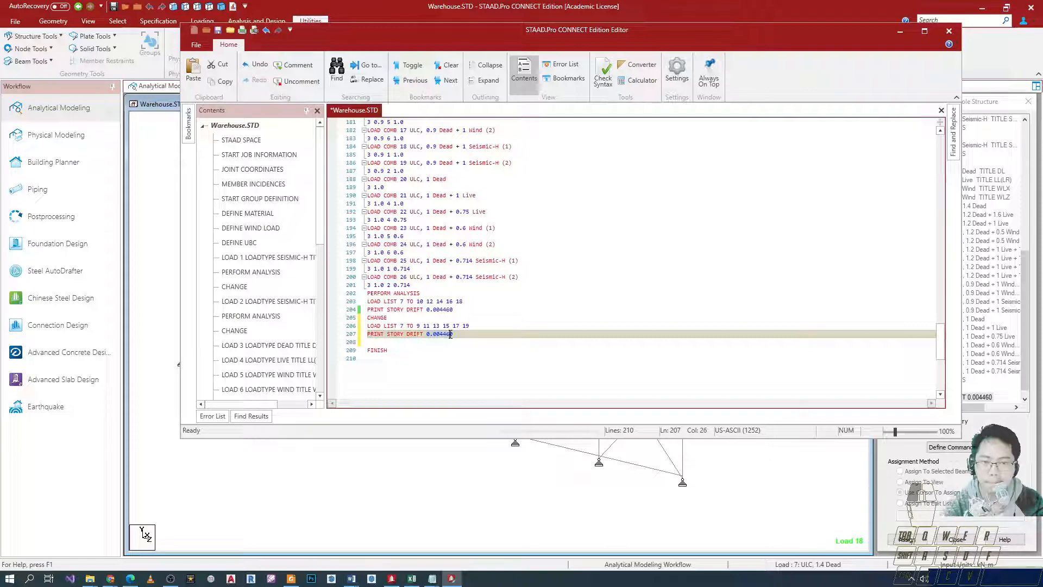
Step: Remove the blank line above FINISH, save the input file and close the command editor
{"action": "left_click", "coordinate": [426, 342]}
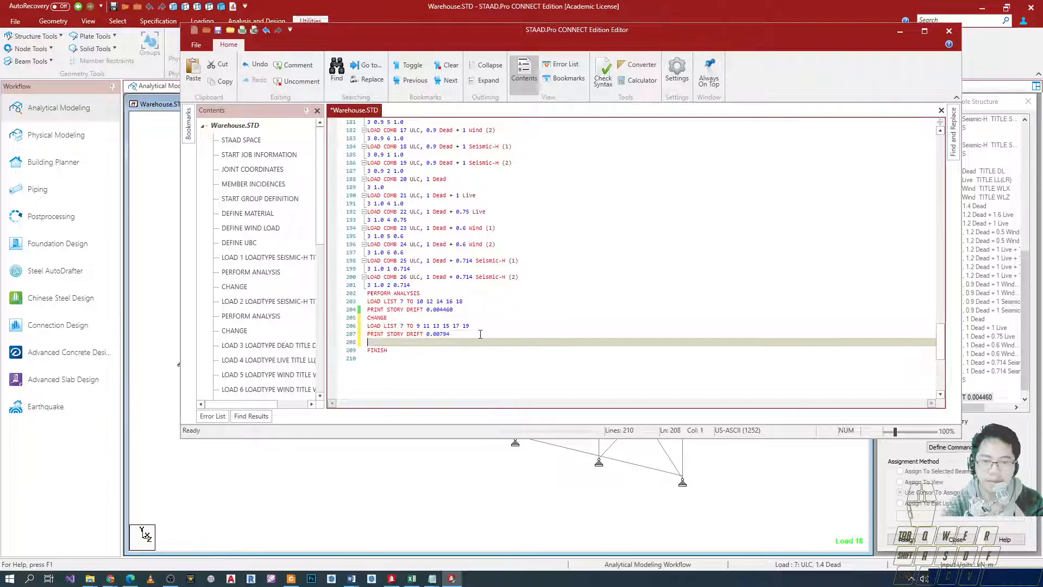
{"action": "key", "text": "BackSpace"}
{"action": "key", "text": "BackSpace"}
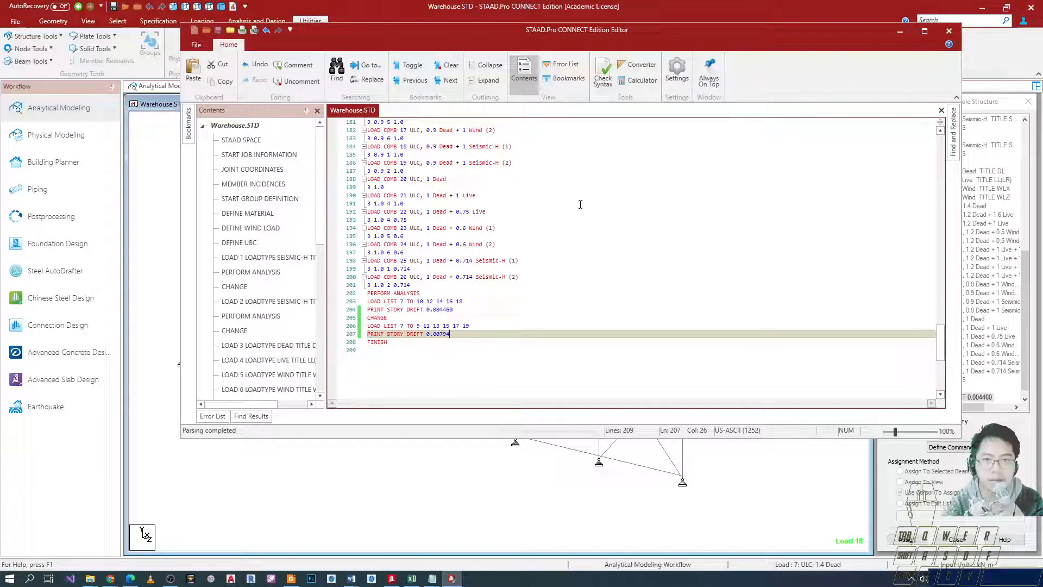
{"action": "left_click", "coordinate": [949, 31]}
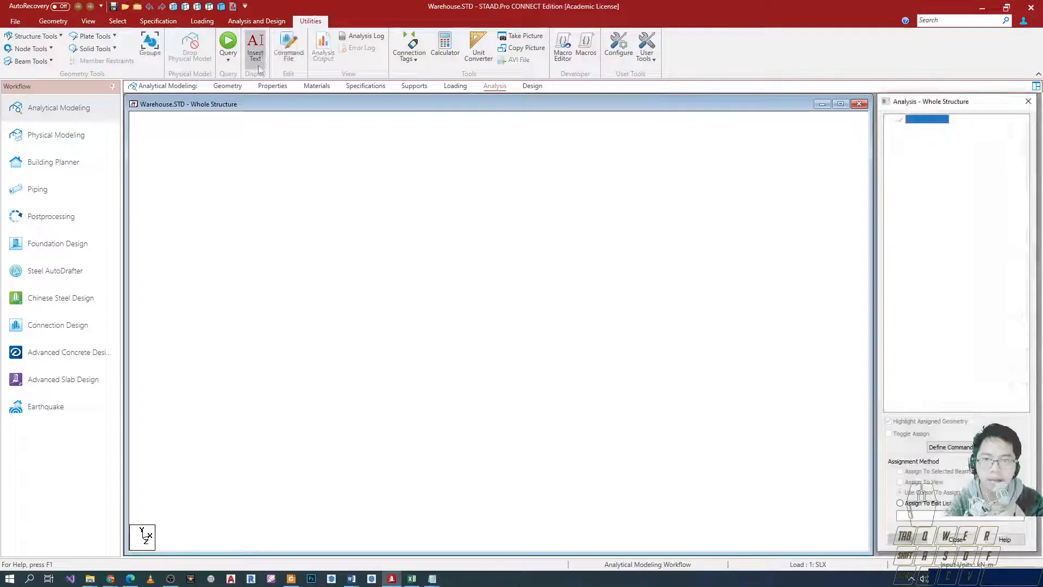
Step: Run the analysis again, view the output file and go to the STORY DRIFT 0.00794 results
{"action": "left_click", "coordinate": [256, 21]}
{"action": "left_click", "coordinate": [176, 49]}
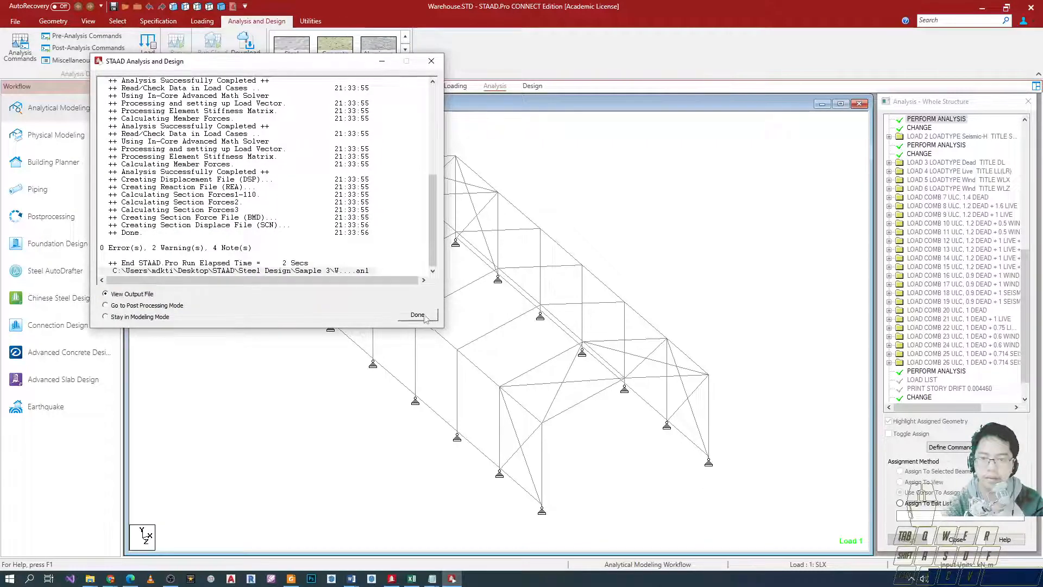
{"action": "left_click", "coordinate": [418, 315]}
{"action": "left_click", "coordinate": [135, 315]}
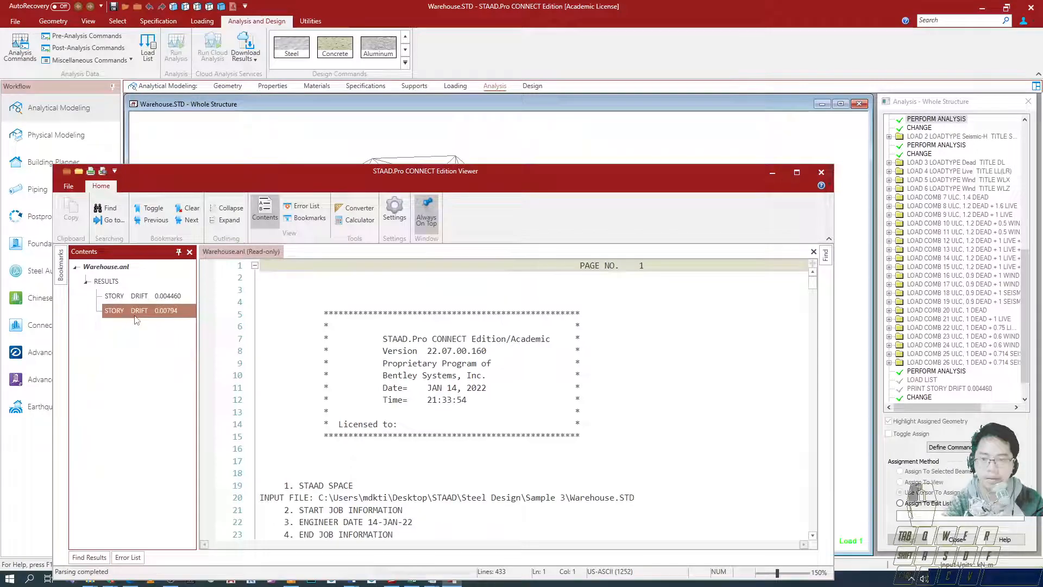
{"action": "double_click", "coordinate": [137, 313]}
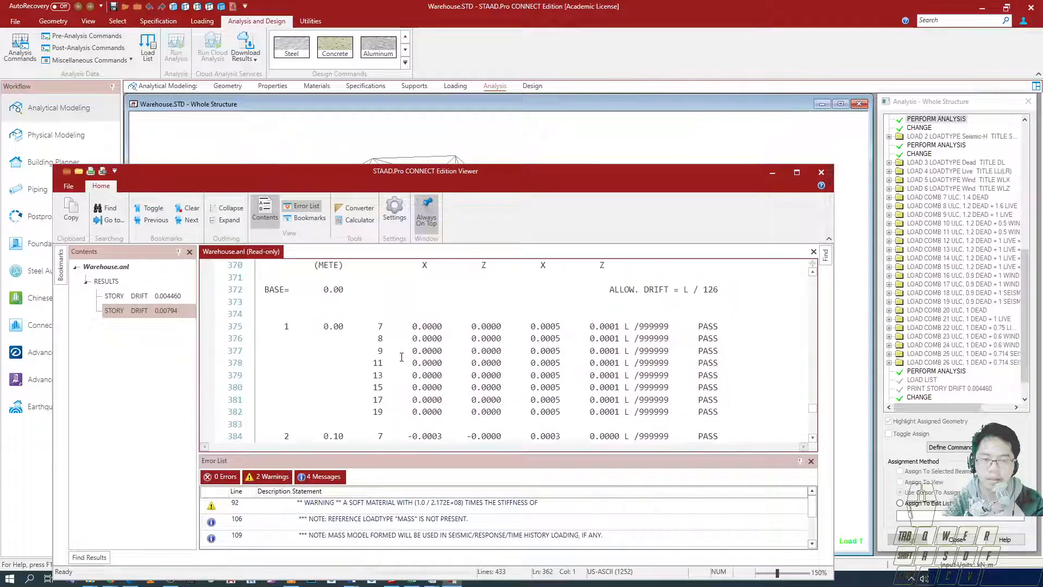
Step: Compare the story drift tables for factors 0.004460 and 0.00794 in the output file, and maximize the viewer window
{"action": "scroll", "coordinate": [401, 357], "scroll_direction": "down", "scroll_amount": 15}
{"action": "scroll", "coordinate": [407, 353], "scroll_direction": "up", "scroll_amount": 8}
{"action": "scroll", "coordinate": [407, 353], "scroll_direction": "up", "scroll_amount": 20}
{"action": "scroll", "coordinate": [407, 354], "scroll_direction": "down", "scroll_amount": 5}
{"action": "scroll", "coordinate": [407, 354], "scroll_direction": "up", "scroll_amount": 5}
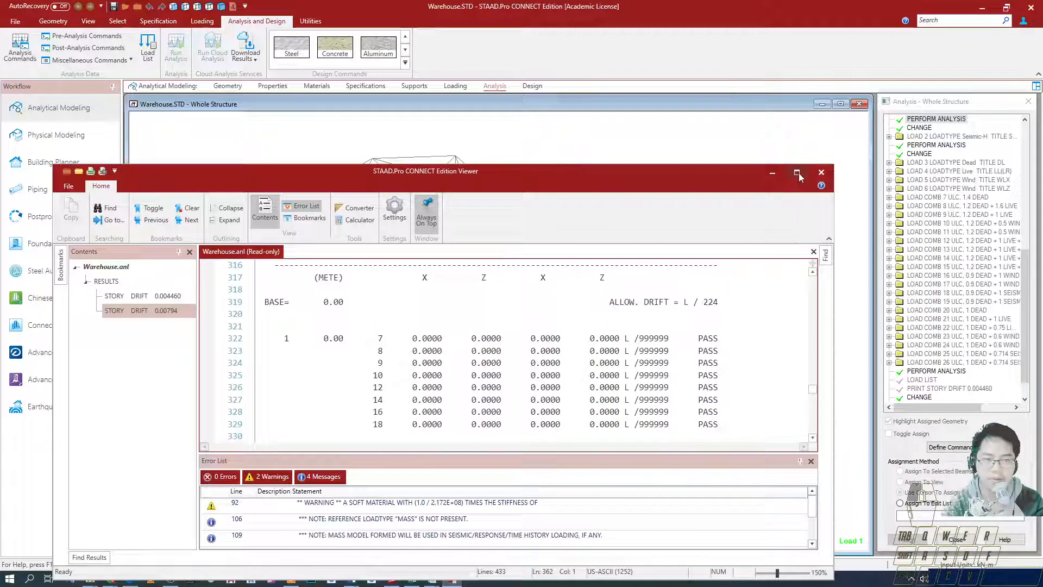
{"action": "left_click", "coordinate": [797, 173]}
Step: Examine the displacement, drift, ratio and status of every listed load combination at stories 1 to 4 in the 0.00794 drift table
{"action": "scroll", "coordinate": [653, 275], "scroll_direction": "down", "scroll_amount": 20}
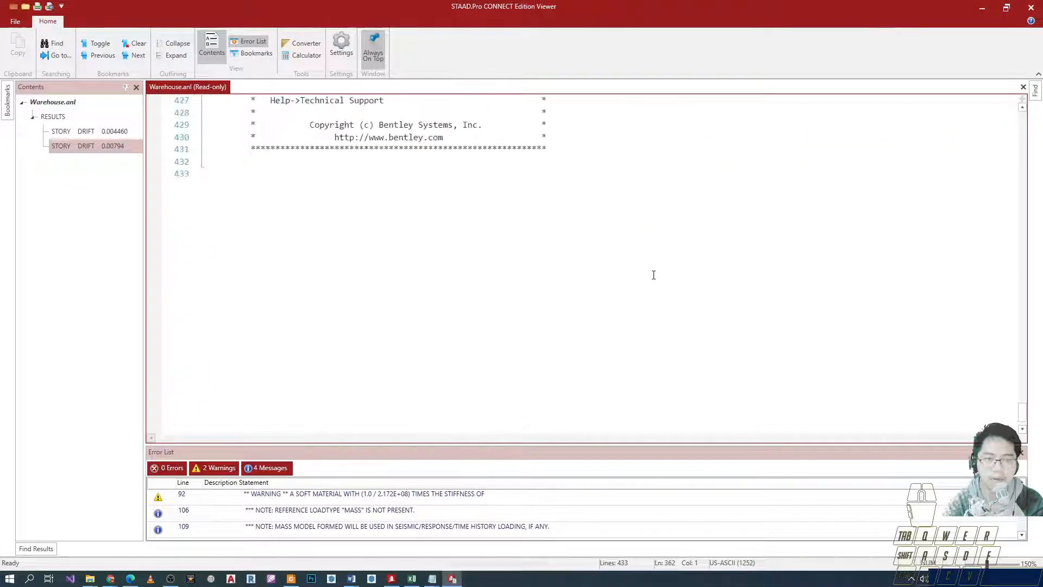
{"action": "scroll", "coordinate": [646, 274], "scroll_direction": "up", "scroll_amount": 12}
{"action": "left_click_drag", "start_coordinate": [372, 248], "coordinate": [341, 174]}
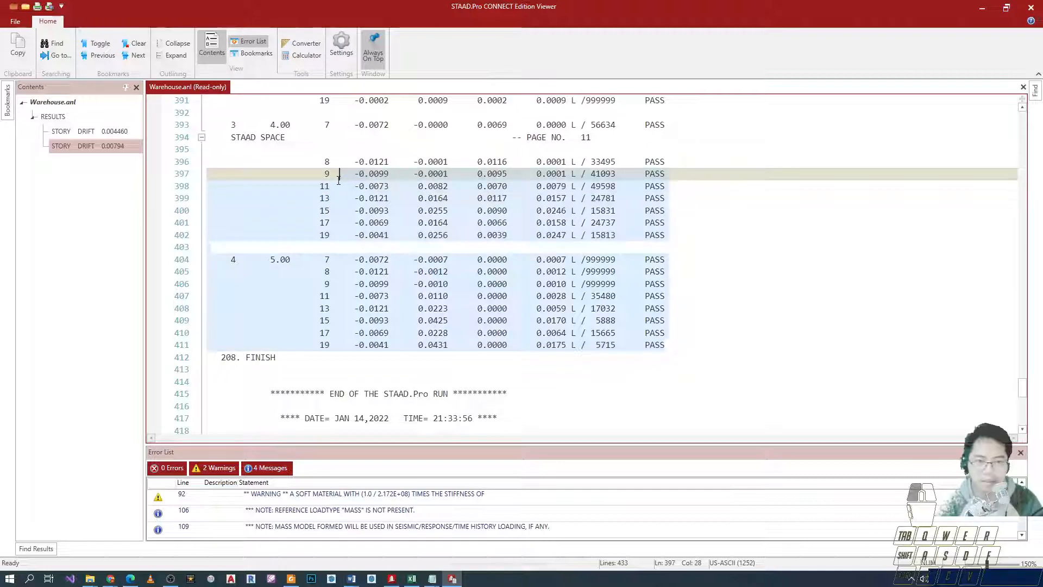
{"action": "scroll", "coordinate": [435, 239], "scroll_direction": "up", "scroll_amount": 10}
{"action": "scroll", "coordinate": [411, 244], "scroll_direction": "down", "scroll_amount": 4}
{"action": "scroll", "coordinate": [411, 244], "scroll_direction": "down", "scroll_amount": 5}
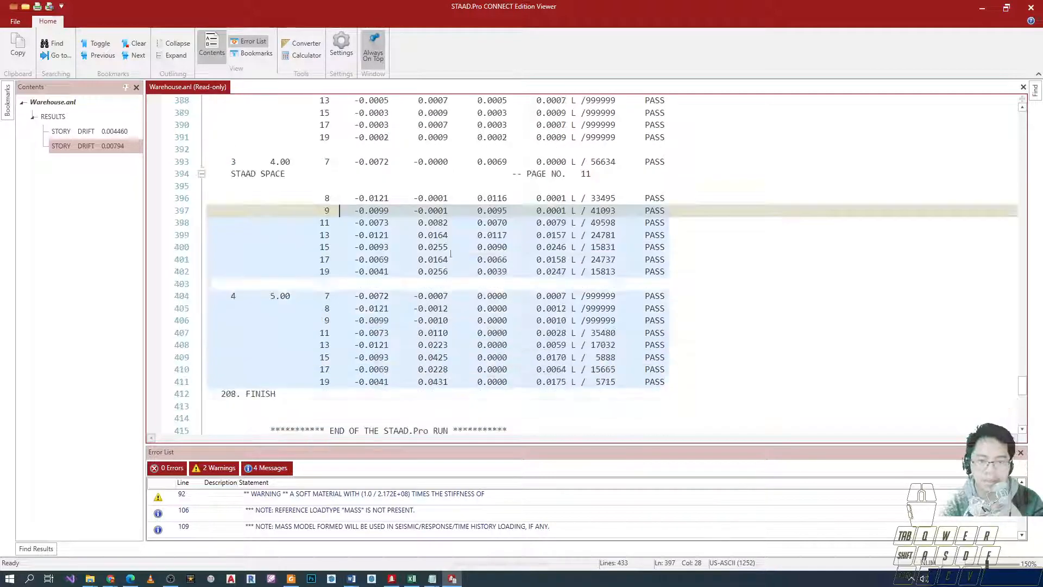
{"action": "left_click_drag", "start_coordinate": [670, 381], "coordinate": [332, 162]}
{"action": "scroll", "coordinate": [330, 166], "scroll_direction": "up", "scroll_amount": 4}
{"action": "scroll", "coordinate": [326, 209], "scroll_direction": "up", "scroll_amount": 4}
{"action": "left_click", "coordinate": [221, 233]}
{"action": "scroll", "coordinate": [221, 225], "scroll_direction": "down", "scroll_amount": 4}
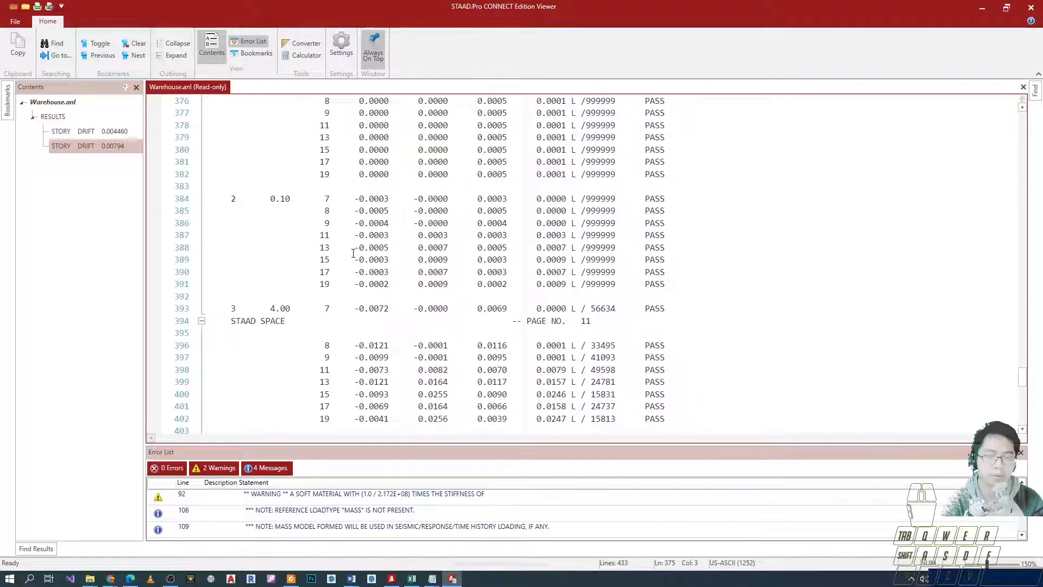
{"action": "scroll", "coordinate": [367, 247], "scroll_direction": "down", "scroll_amount": 4}
{"action": "left_click_drag", "start_coordinate": [674, 382], "coordinate": [206, 163]}
Step: Recheck the 0.00794 drift table from story 4 back up to story 1 and close the output viewer
{"action": "left_click_drag", "start_coordinate": [761, 5], "coordinate": [520, 170]}
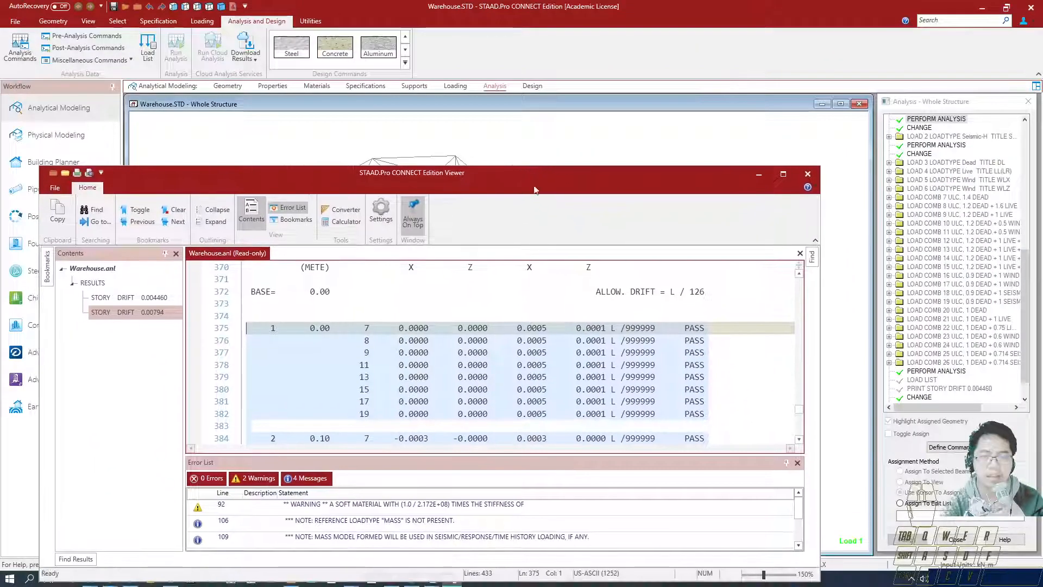
{"action": "left_click", "coordinate": [783, 174]}
{"action": "scroll", "coordinate": [455, 248], "scroll_direction": "down", "scroll_amount": 9}
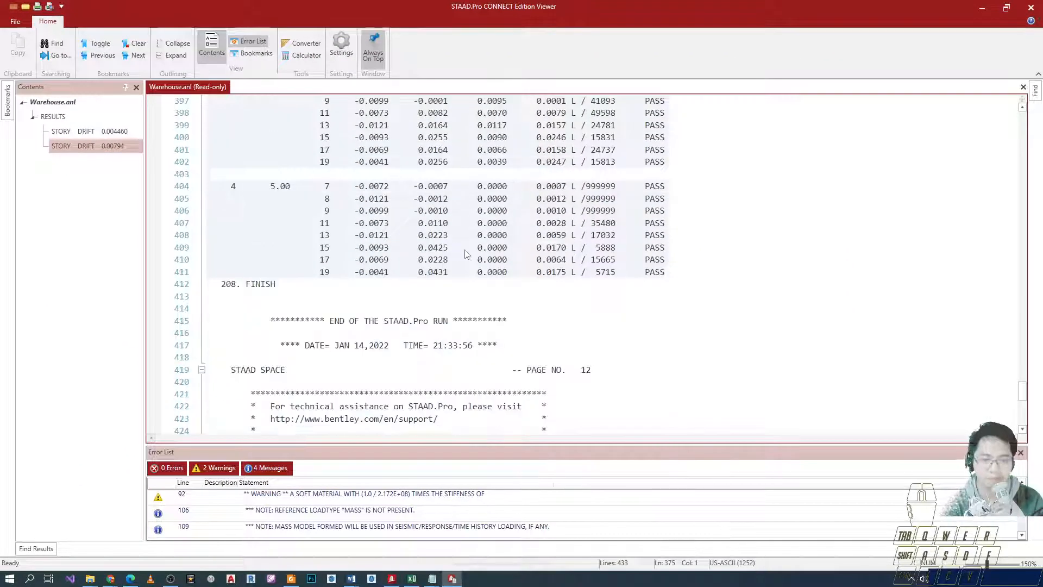
{"action": "left_click", "coordinate": [673, 279]}
{"action": "left_click_drag", "start_coordinate": [685, 274], "coordinate": [205, 227]}
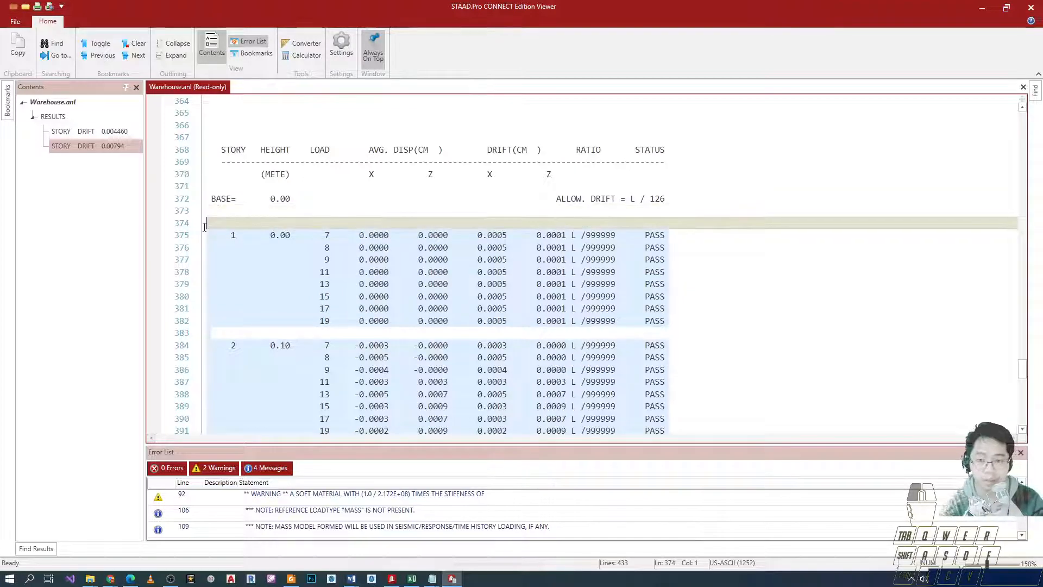
{"action": "left_click", "coordinate": [1031, 7]}
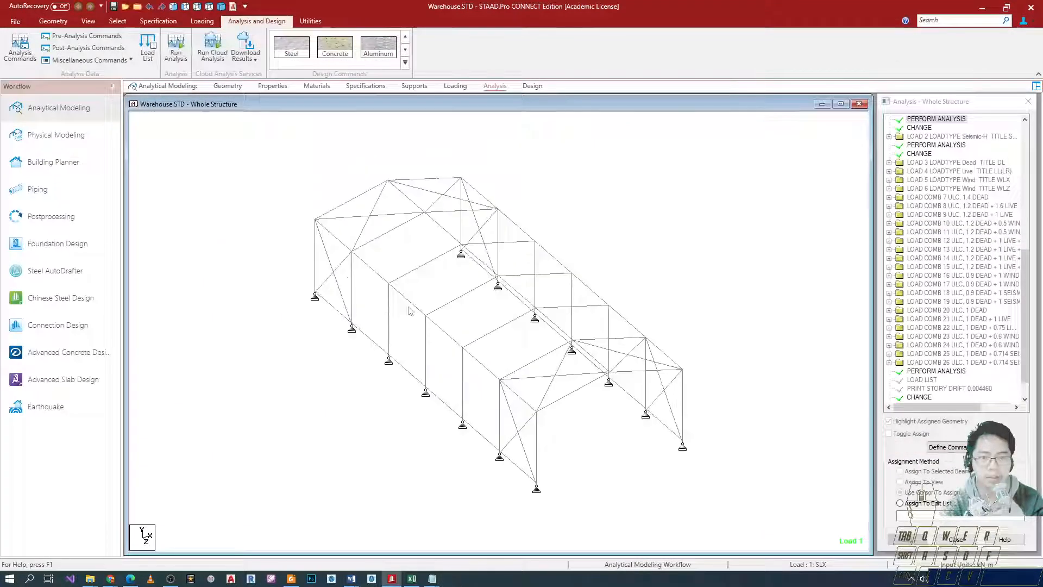
Step: Inspect the warehouse frame in the model view, selecting the front corner column and the rafter connected to its top
{"action": "left_click", "coordinate": [544, 462]}
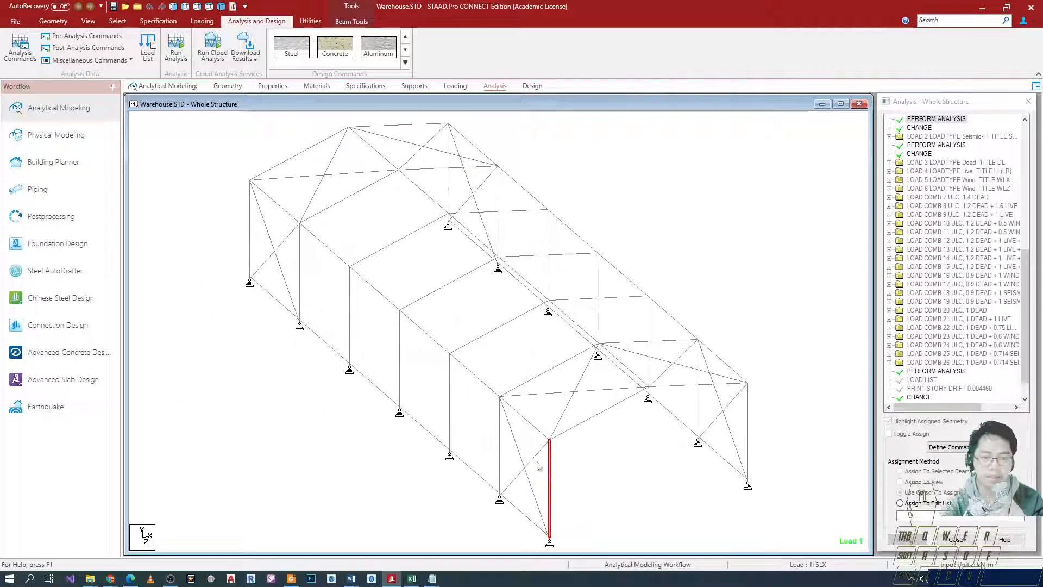
{"action": "scroll", "coordinate": [566, 417], "scroll_direction": "up", "scroll_amount": 5}
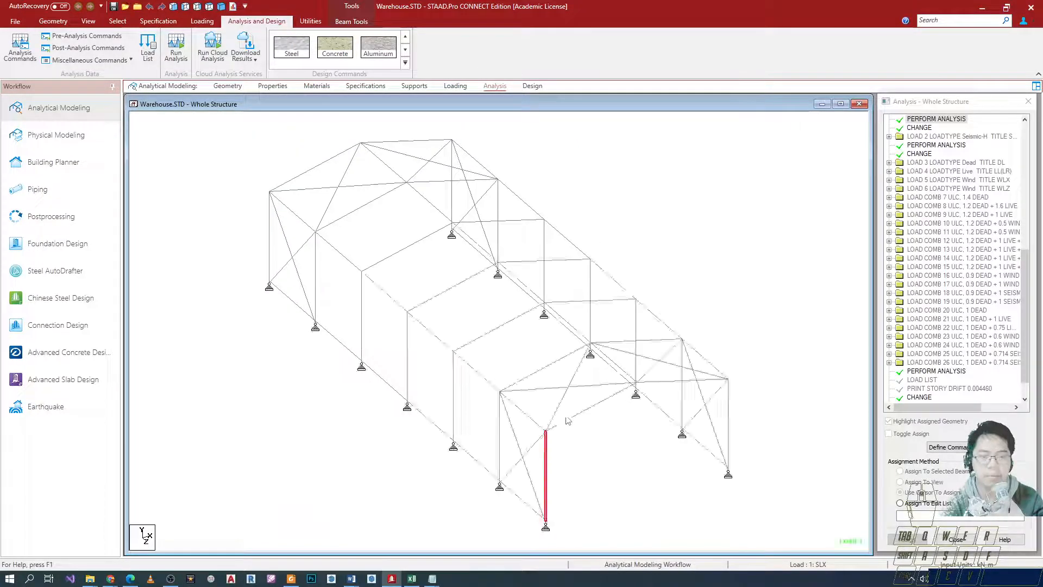
{"action": "middle_click_drag", "start_coordinate": [551, 465], "coordinate": [511, 413]}
{"action": "scroll", "coordinate": [482, 418], "scroll_direction": "up", "scroll_amount": 3}
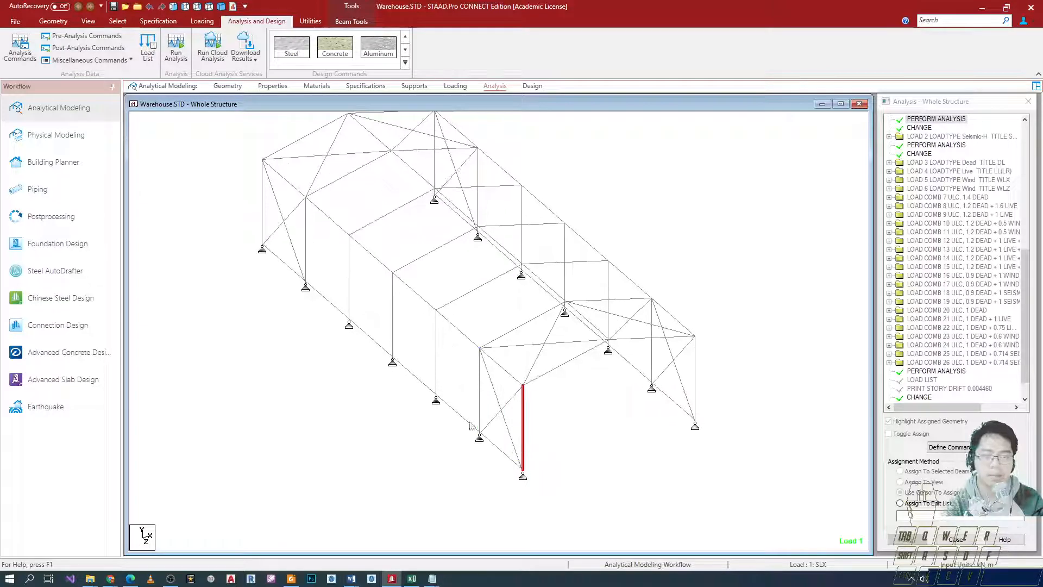
{"action": "scroll", "coordinate": [419, 437], "scroll_direction": "down", "scroll_amount": 4}
{"action": "left_click", "coordinate": [543, 363]}
{"action": "scroll", "coordinate": [497, 396], "scroll_direction": "up", "scroll_amount": 3}
{"action": "scroll", "coordinate": [505, 439], "scroll_direction": "up", "scroll_amount": 2}
{"action": "scroll", "coordinate": [516, 429], "scroll_direction": "down", "scroll_amount": 5}
{"action": "scroll", "coordinate": [478, 316], "scroll_direction": "down", "scroll_amount": 1}
{"action": "middle_click_drag", "start_coordinate": [488, 375], "coordinate": [512, 369]}
{"action": "scroll", "coordinate": [493, 391], "scroll_direction": "down", "scroll_amount": 2}
{"action": "scroll", "coordinate": [510, 368], "scroll_direction": "up", "scroll_amount": 2}
{"action": "scroll", "coordinate": [523, 431], "scroll_direction": "down", "scroll_amount": 1}
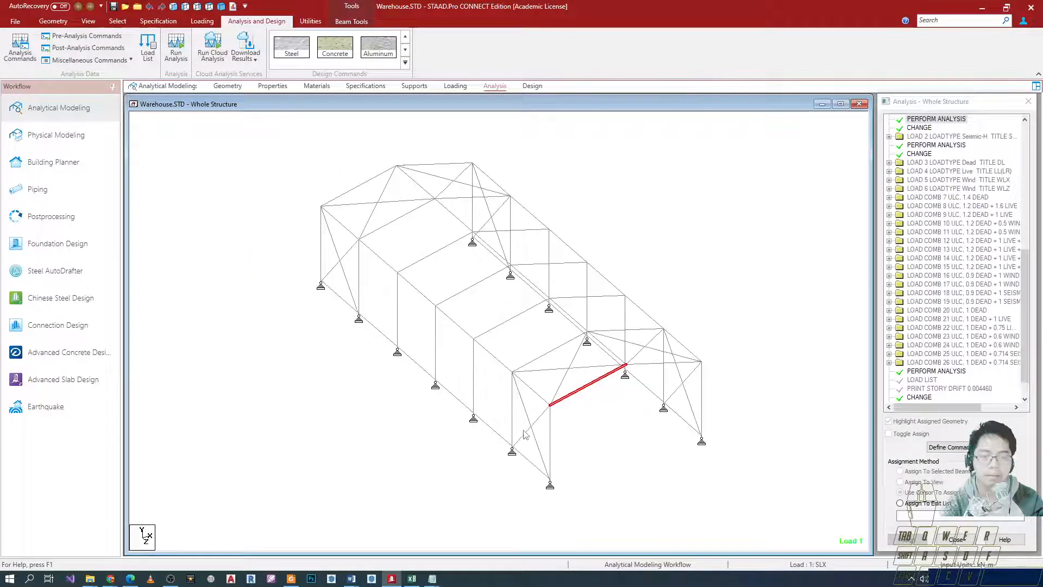
Step: Select the diagonal brace at the front corner of the warehouse frame and inspect the surrounding bracing
{"action": "left_click", "coordinate": [532, 438]}
{"action": "scroll", "coordinate": [533, 436], "scroll_direction": "up", "scroll_amount": 1}
{"action": "left_click", "coordinate": [527, 421]}
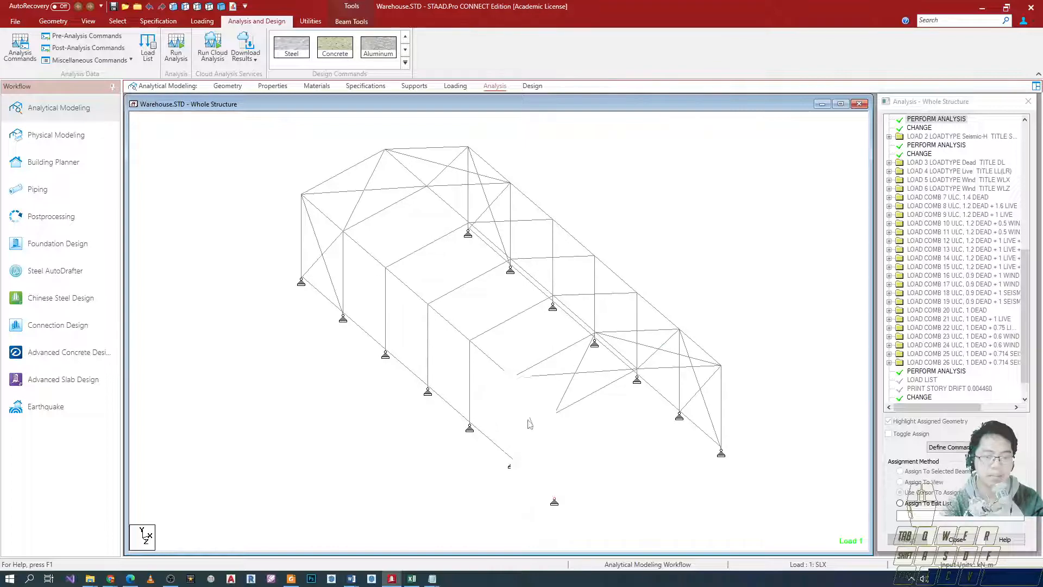
{"action": "scroll", "coordinate": [530, 461], "scroll_direction": "up", "scroll_amount": 1}
{"action": "left_click", "coordinate": [543, 442]}
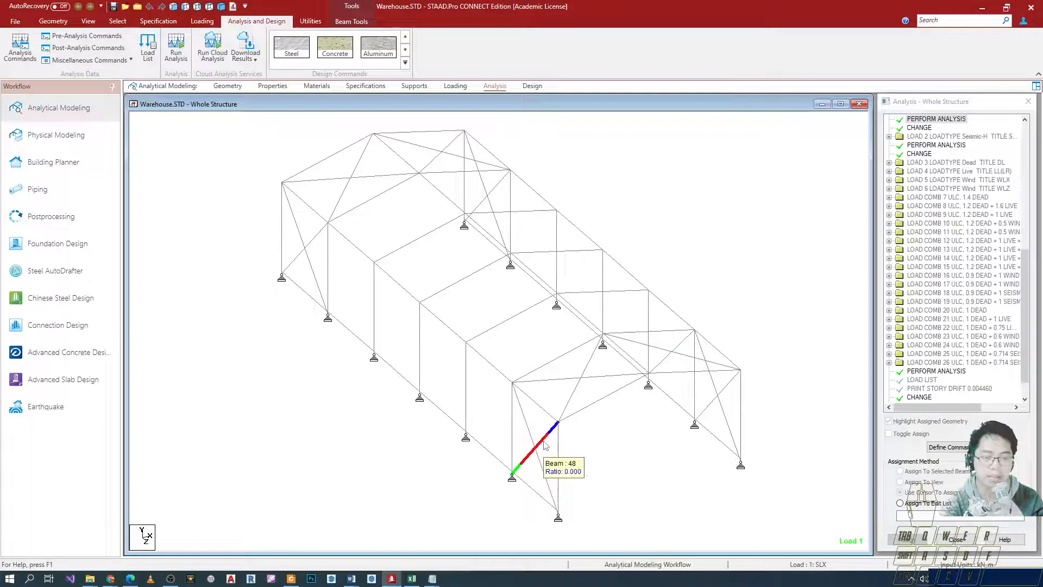
{"action": "scroll", "coordinate": [533, 445], "scroll_direction": "down", "scroll_amount": 1}
{"action": "scroll", "coordinate": [533, 452], "scroll_direction": "up", "scroll_amount": 1}
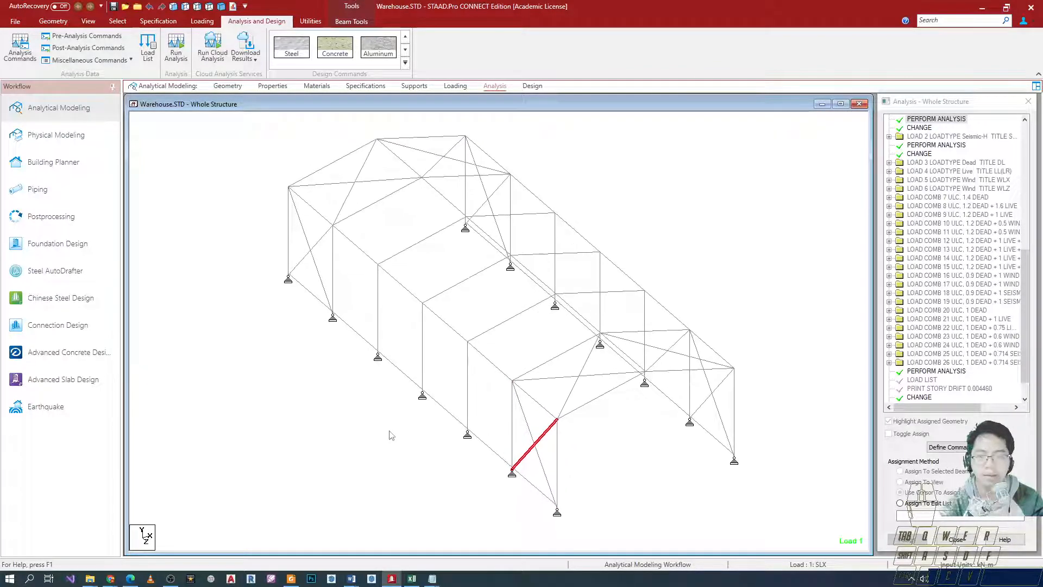
{"action": "scroll", "coordinate": [391, 434], "scroll_direction": "down", "scroll_amount": 1}
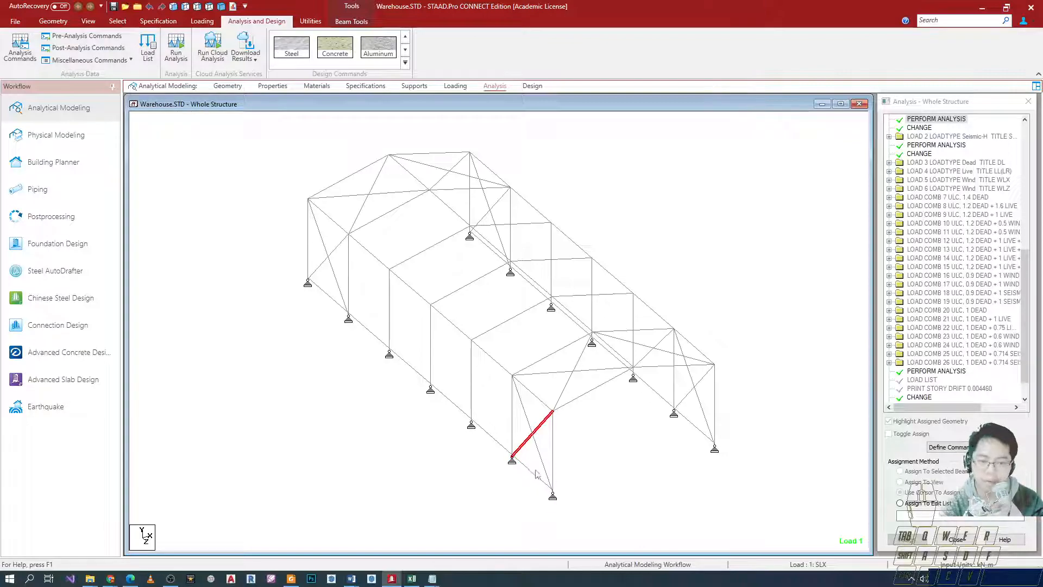
Step: Check the story drift commands at the end of the analysis command list and clear the member selection in the frame
{"action": "scroll", "coordinate": [531, 471], "scroll_direction": "up", "scroll_amount": 7}
{"action": "scroll", "coordinate": [501, 379], "scroll_direction": "down", "scroll_amount": 5}
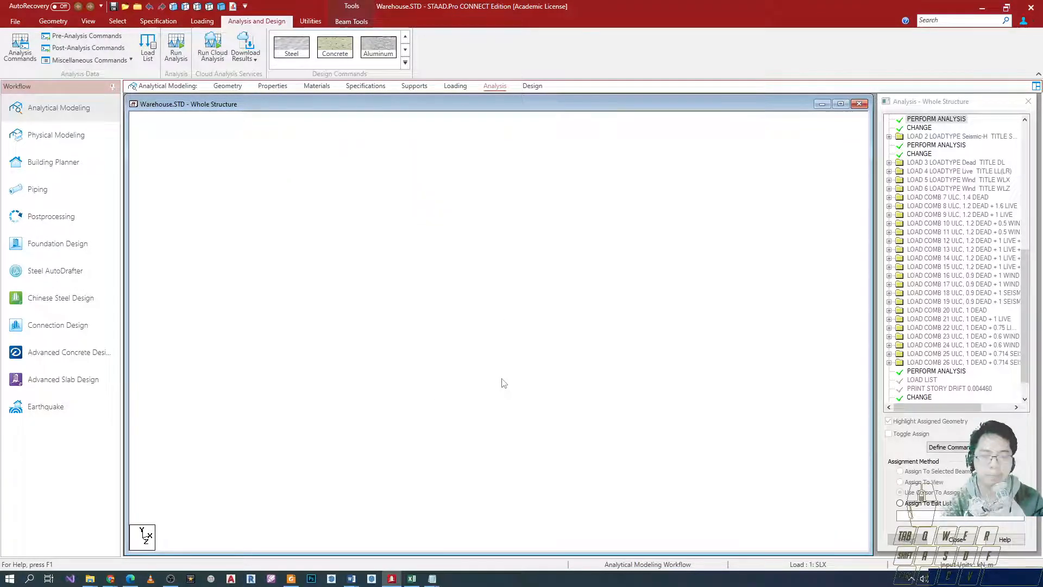
{"action": "scroll", "coordinate": [946, 387], "scroll_direction": "down", "scroll_amount": 1}
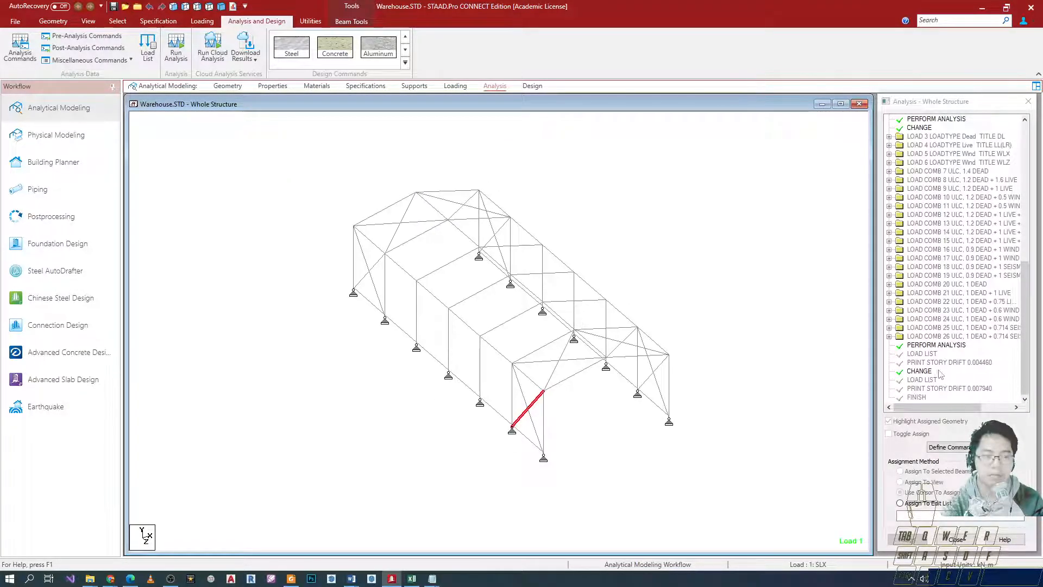
{"action": "scroll", "coordinate": [403, 393], "scroll_direction": "down", "scroll_amount": 1}
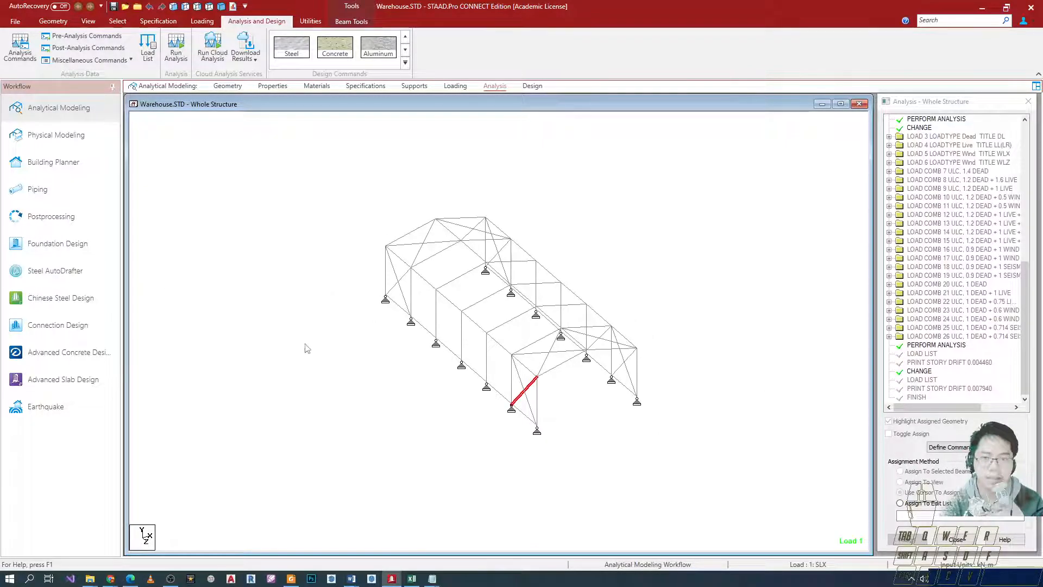
{"action": "scroll", "coordinate": [568, 401], "scroll_direction": "up", "scroll_amount": 1}
{"action": "left_click_drag", "start_coordinate": [326, 163], "coordinate": [817, 515]}
{"action": "left_click", "coordinate": [417, 362]}
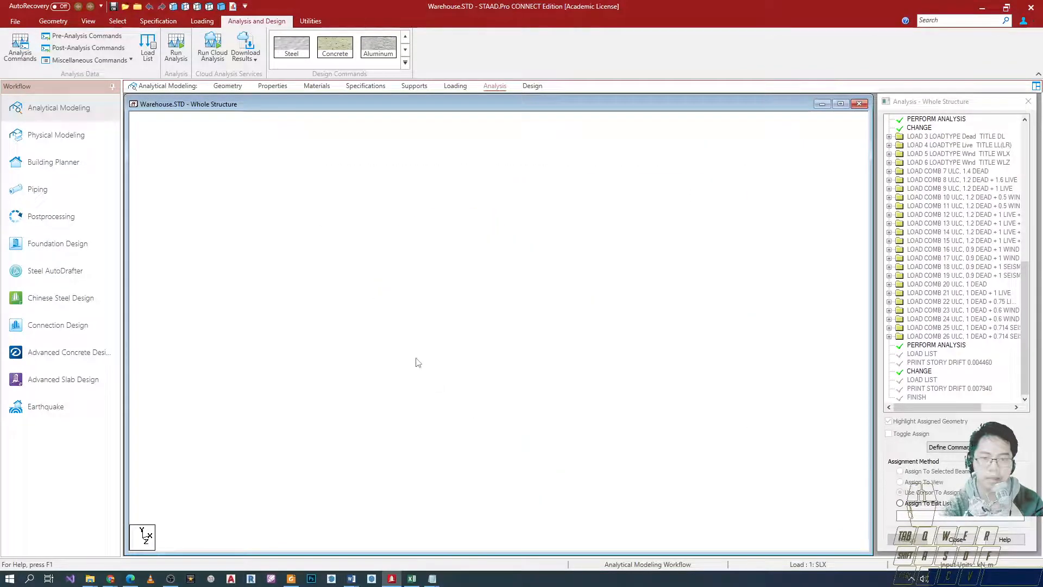
Step: Switch to the Postprocessing workflow with all load cases included and select every node of the frame in the displacement view
{"action": "scroll", "coordinate": [250, 347], "scroll_direction": "up", "scroll_amount": 1}
{"action": "left_click", "coordinate": [51, 216]}
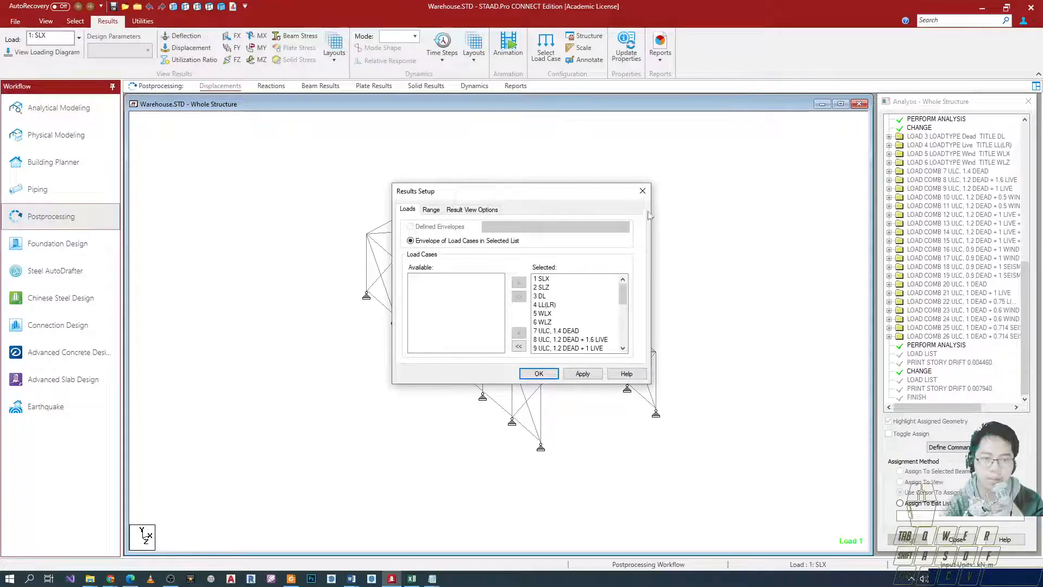
{"action": "key", "text": "Return"}
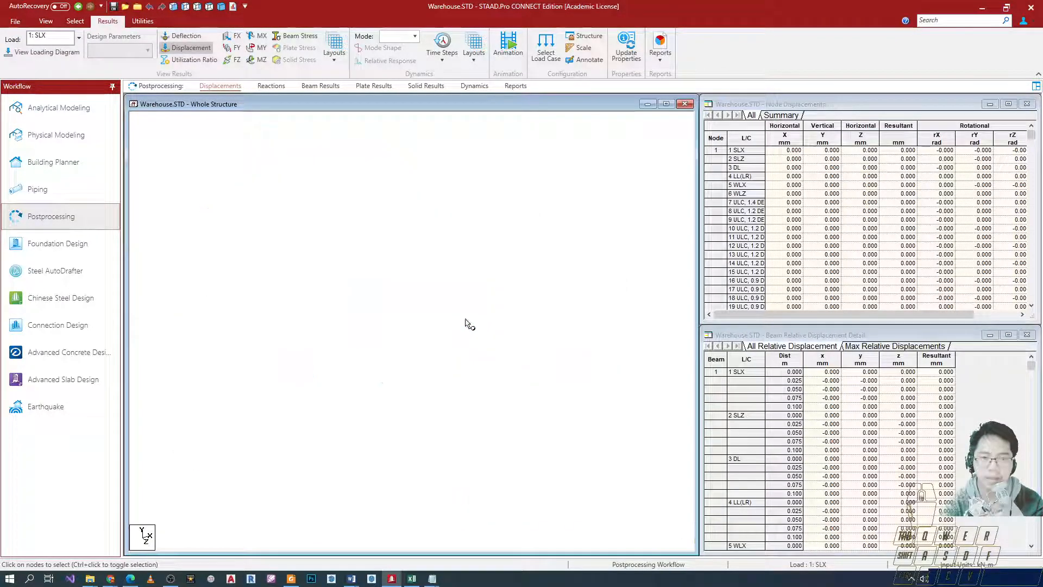
{"action": "left_click_drag", "start_coordinate": [243, 188], "coordinate": [616, 500]}
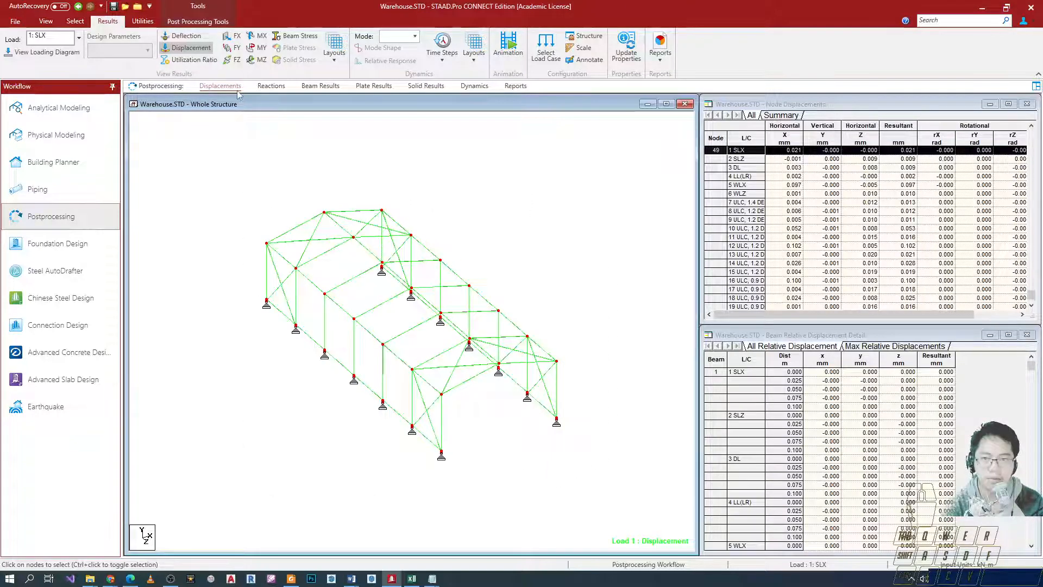
Step: Show the support reactions for load 1: SLX and overlay the frame's displacements
{"action": "left_click", "coordinate": [270, 87]}
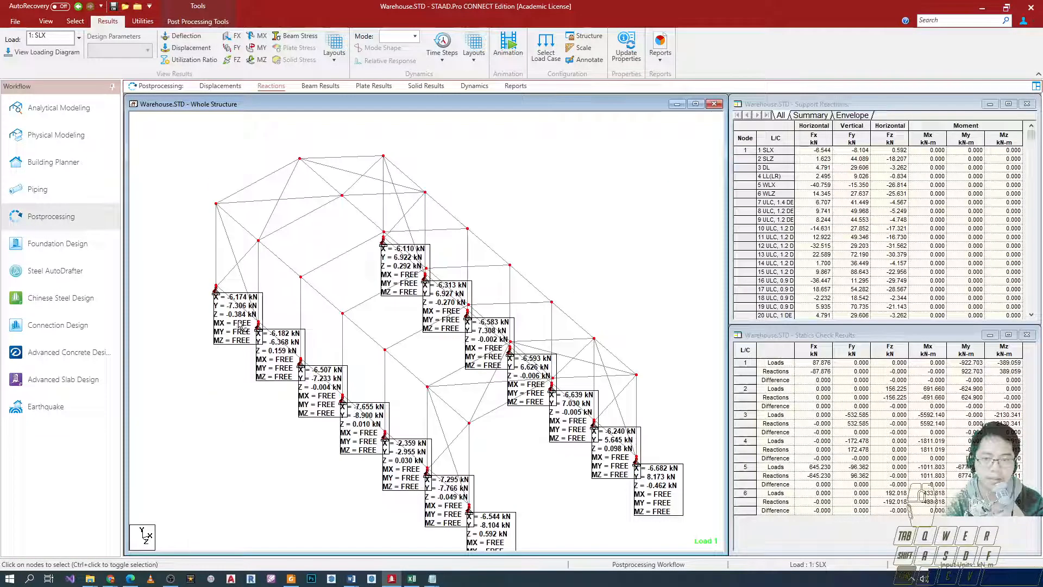
{"action": "left_click", "coordinate": [183, 36]}
{"action": "left_click", "coordinate": [143, 22]}
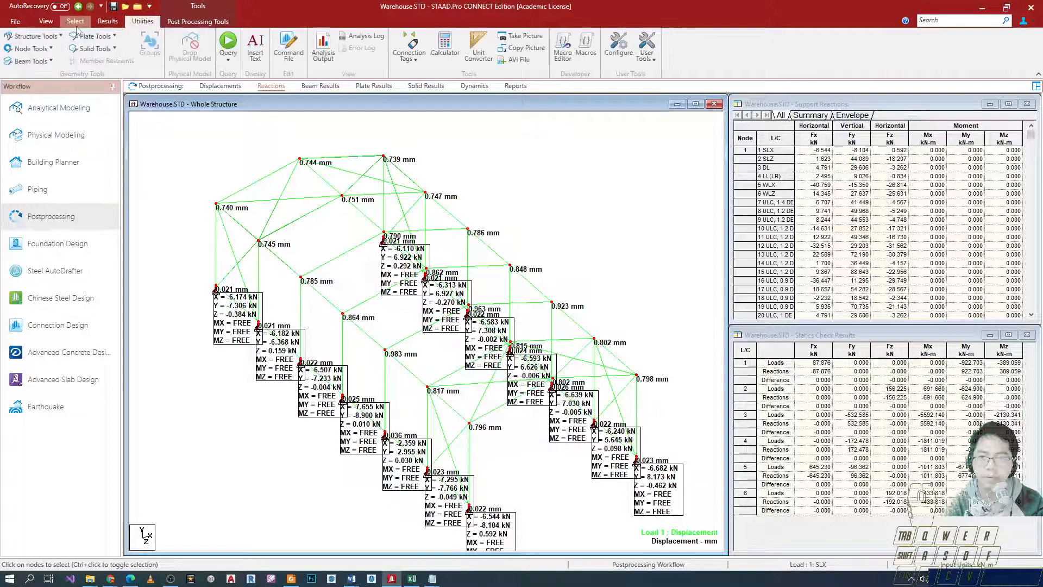
{"action": "left_click", "coordinate": [198, 22]}
{"action": "left_click", "coordinate": [146, 23]}
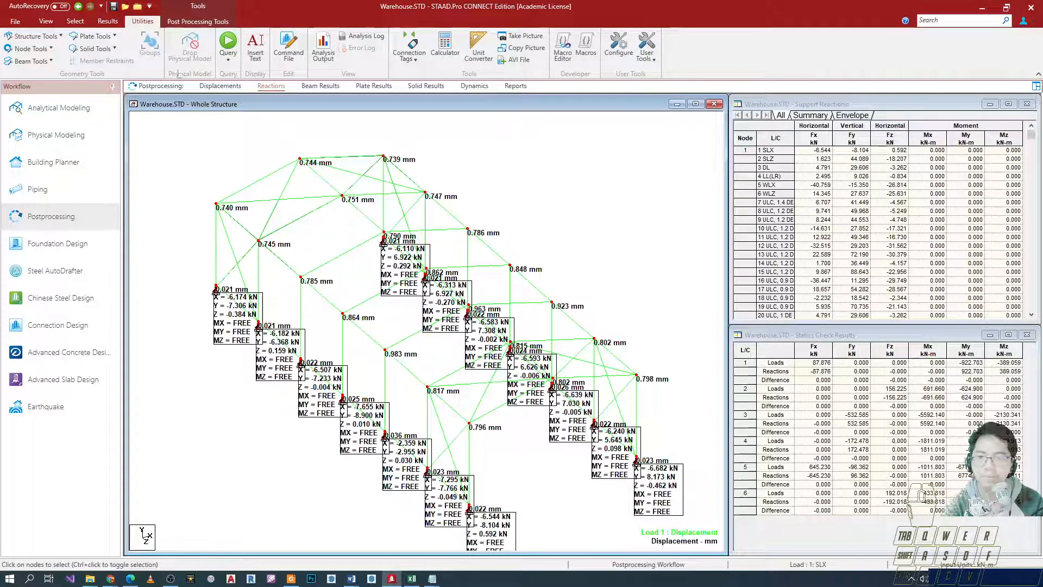
{"action": "left_click", "coordinate": [80, 23]}
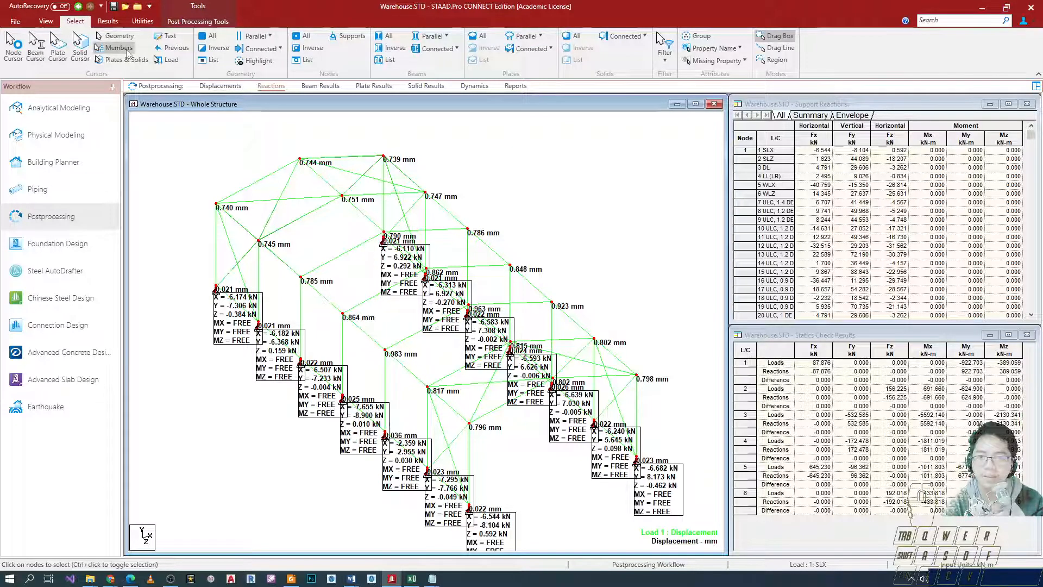
Step: Use the text cursor to move overlapping support reaction labels away from the supports so their values are readable
{"action": "left_click", "coordinate": [170, 38]}
{"action": "left_click_drag", "start_coordinate": [234, 321], "coordinate": [174, 339]}
{"action": "left_click_drag", "start_coordinate": [266, 368], "coordinate": [219, 409]}
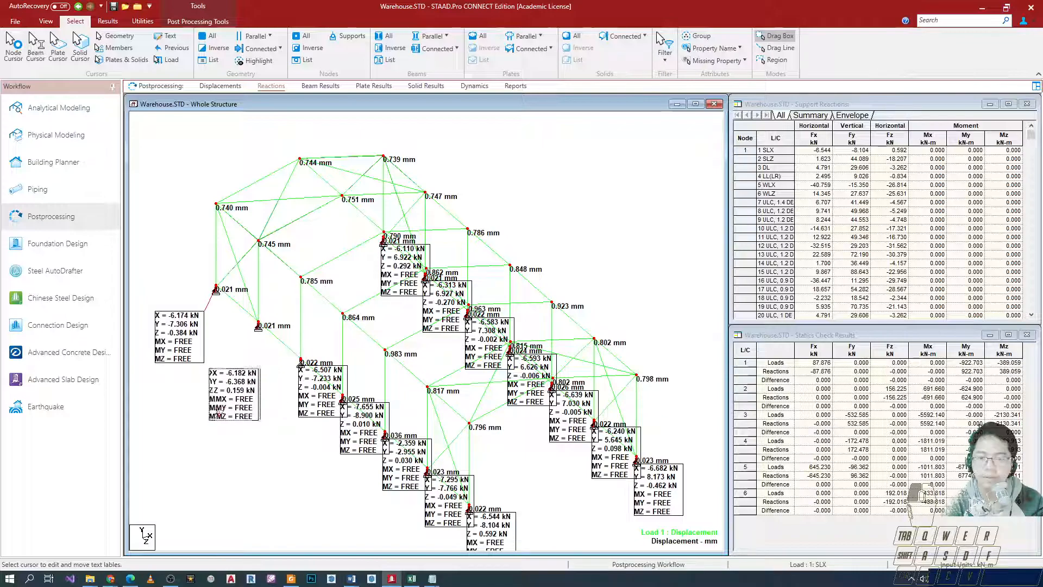
{"action": "left_click_drag", "start_coordinate": [324, 398], "coordinate": [287, 459]}
{"action": "left_click_drag", "start_coordinate": [366, 454], "coordinate": [336, 529]}
{"action": "left_click_drag", "start_coordinate": [411, 474], "coordinate": [524, 508]}
{"action": "left_click_drag", "start_coordinate": [455, 511], "coordinate": [458, 536]}
{"action": "left_click_drag", "start_coordinate": [657, 489], "coordinate": [681, 460]}
{"action": "left_click_drag", "start_coordinate": [402, 281], "coordinate": [495, 236]}
Step: Look through the beam and plate results of the warehouse and enlarge the job information report
{"action": "left_click", "coordinate": [321, 86]}
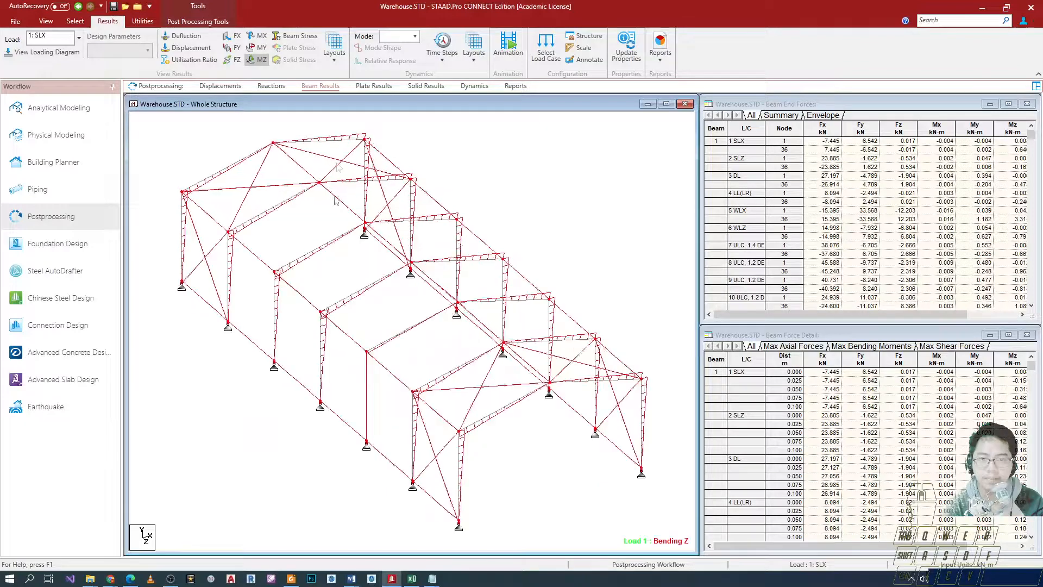
{"action": "left_click", "coordinate": [360, 90]}
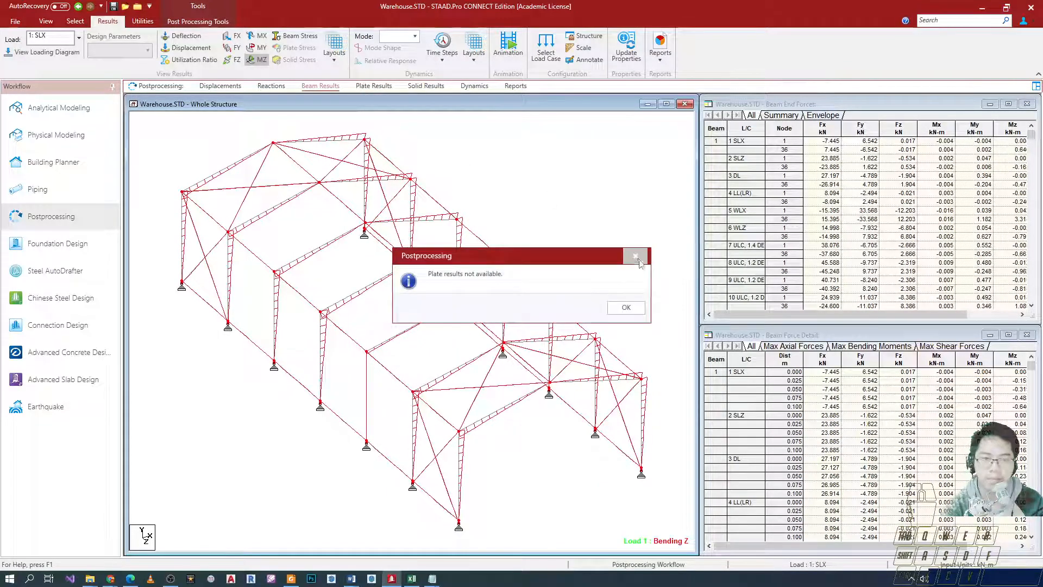
{"action": "left_click", "coordinate": [639, 262]}
{"action": "left_click", "coordinate": [516, 86]}
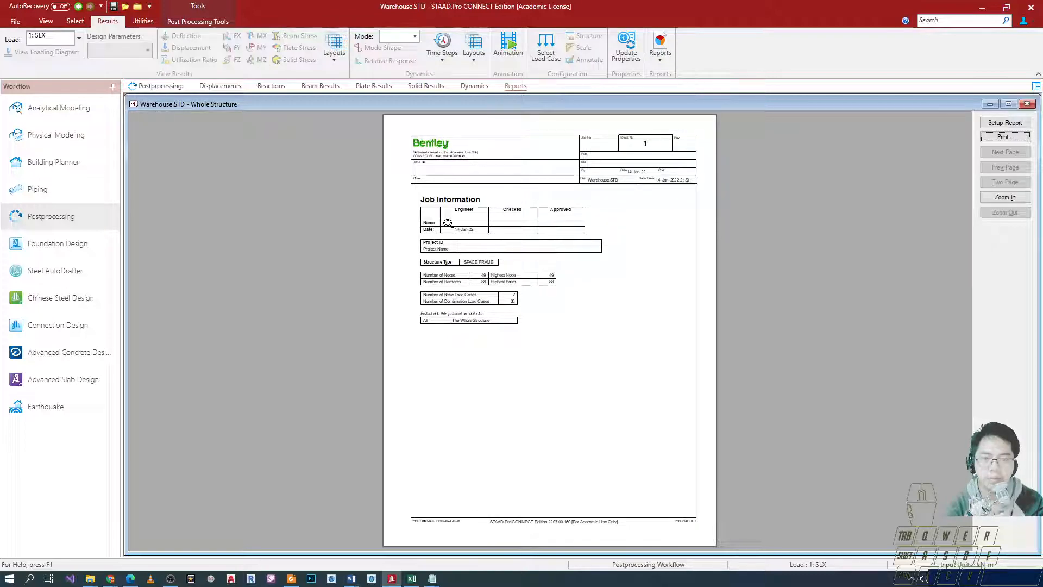
{"action": "left_click", "coordinate": [468, 280]}
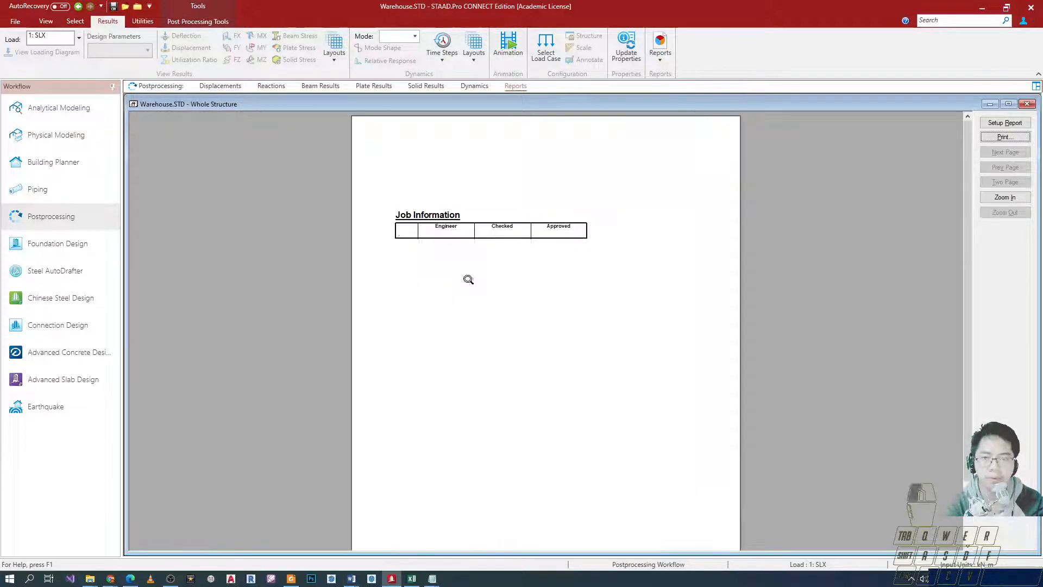
Step: Return to the displacement results for load 1: SLX, inspect the frame and clear the node selection
{"action": "left_click", "coordinate": [210, 89]}
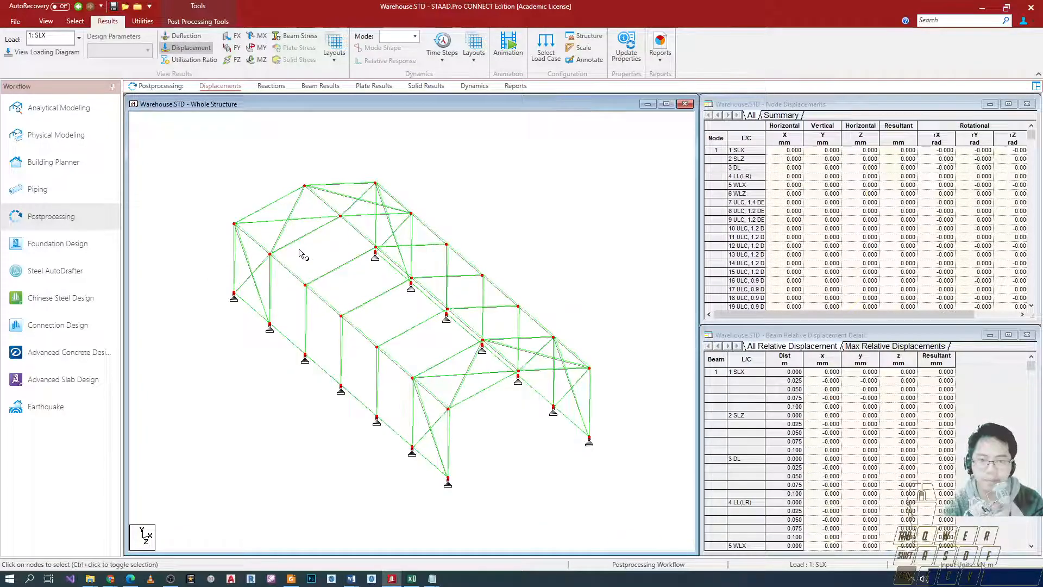
{"action": "scroll", "coordinate": [306, 272], "scroll_direction": "down", "scroll_amount": 4}
{"action": "scroll", "coordinate": [308, 275], "scroll_direction": "up", "scroll_amount": 3}
{"action": "scroll", "coordinate": [308, 275], "scroll_direction": "up", "scroll_amount": 1}
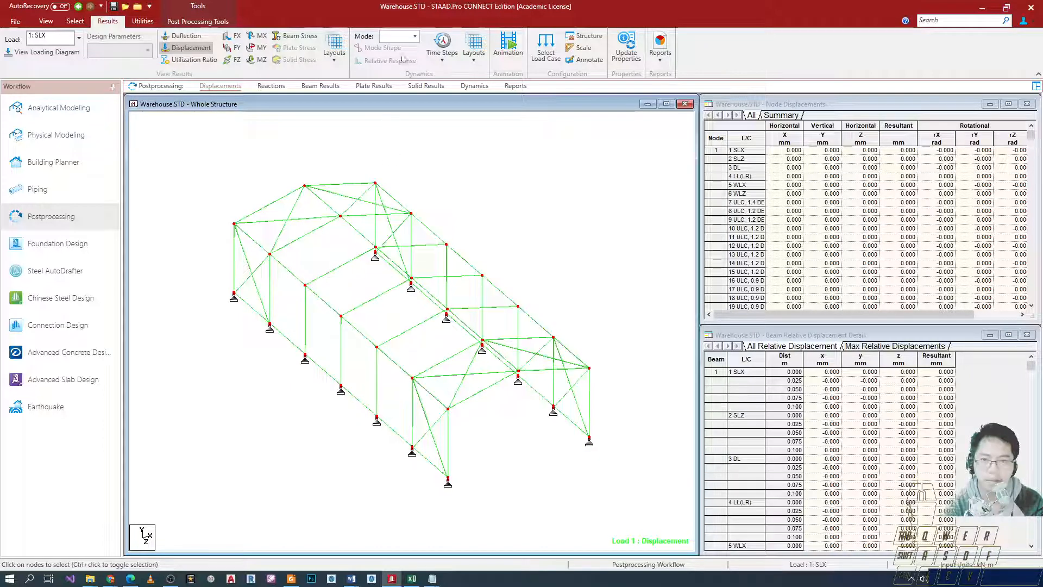
{"action": "left_click", "coordinate": [230, 167]}
{"action": "key", "text": "ctrl+2"}
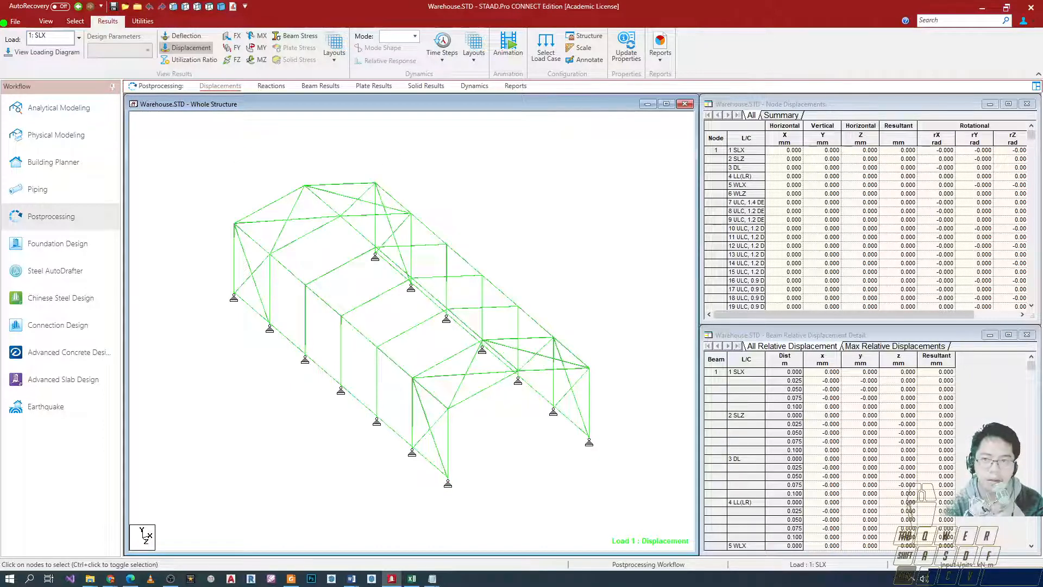
{"action": "left_click_drag", "start_coordinate": [3, 22], "coordinate": [51, 59], "text": "ctrl"}
{"action": "key", "text": "Escape"}
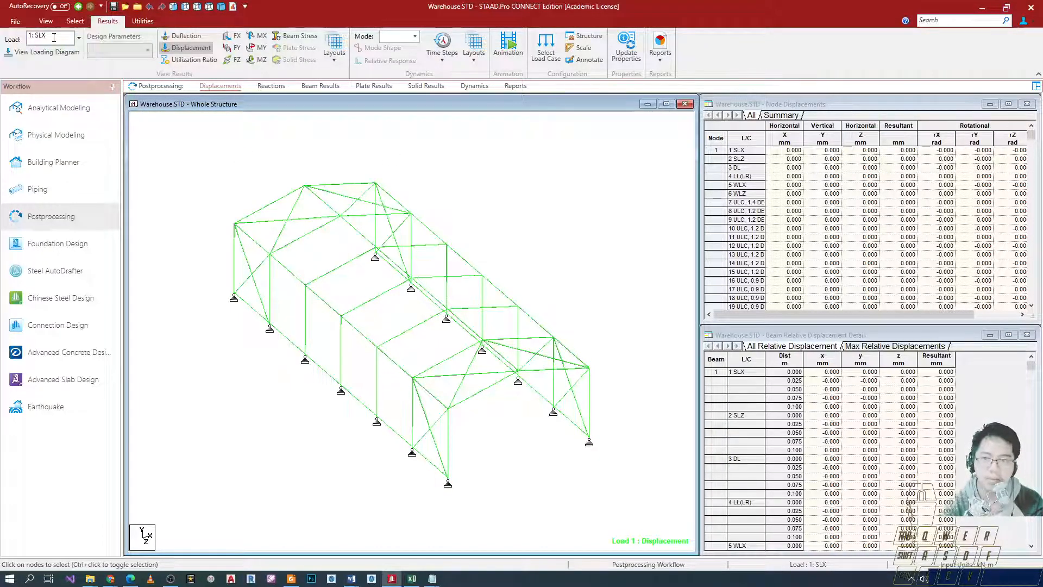
{"action": "left_click", "coordinate": [78, 38]}
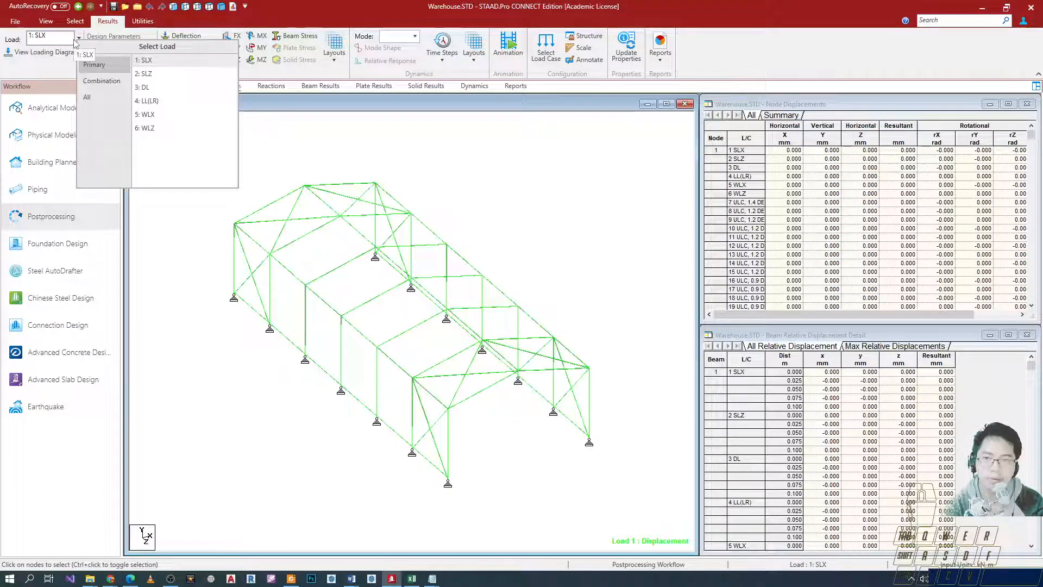
{"action": "left_click", "coordinate": [65, 42]}
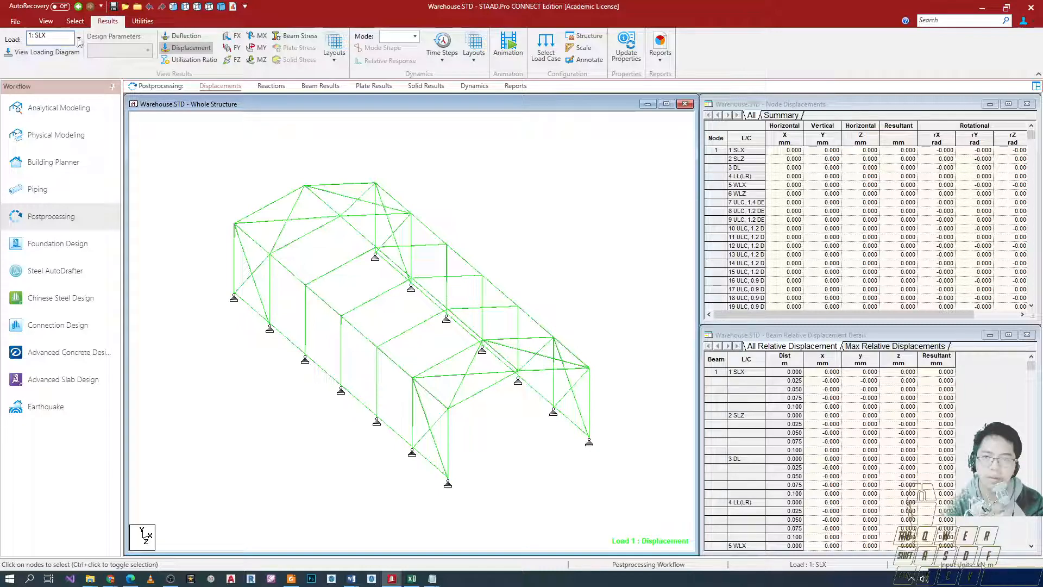
{"action": "left_click", "coordinate": [79, 39]}
{"action": "left_click", "coordinate": [387, 143]}
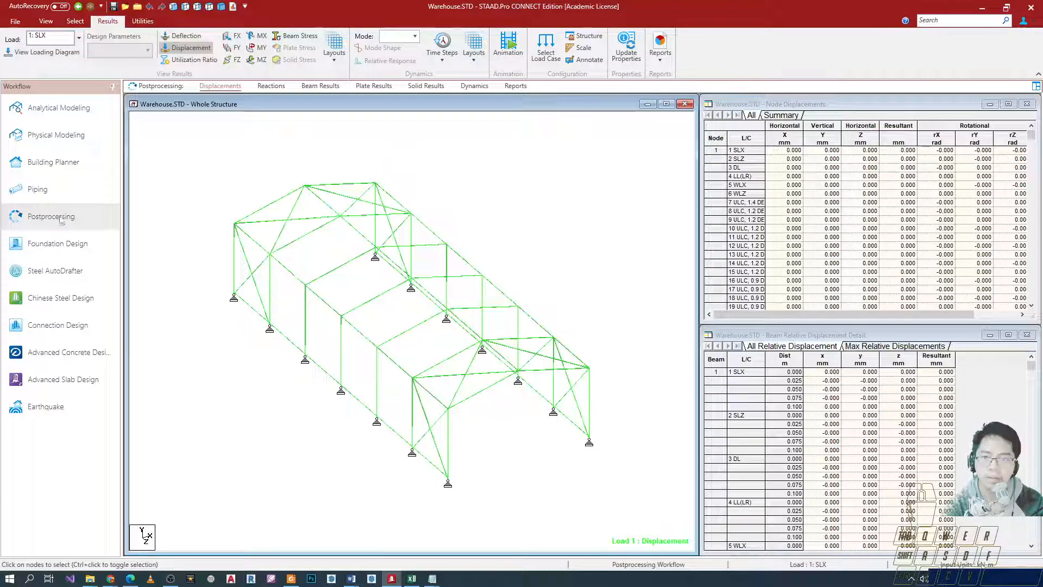
{"action": "left_click", "coordinate": [57, 107]}
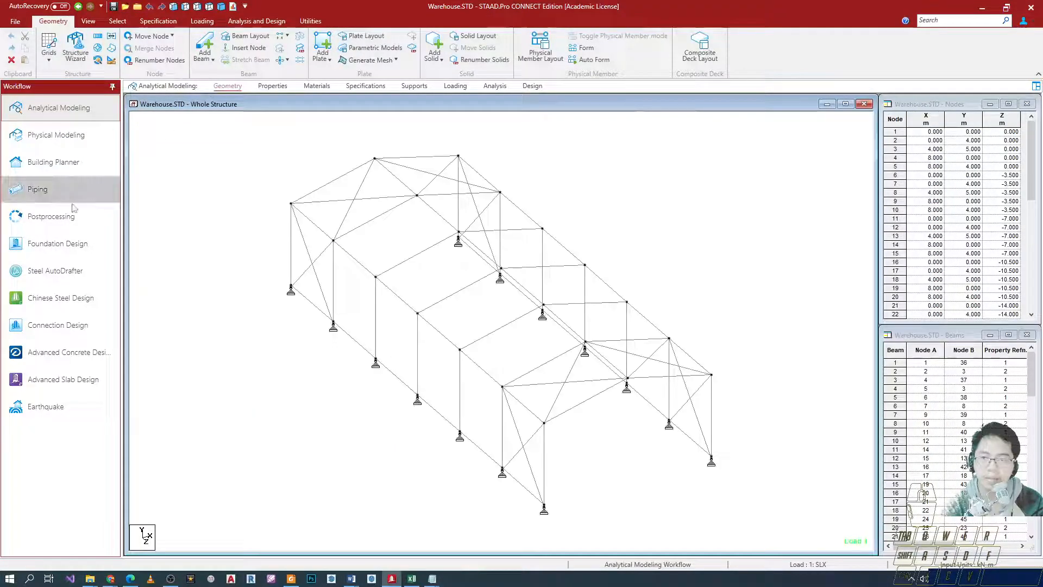
{"action": "left_click", "coordinate": [60, 217]}
{"action": "scroll", "coordinate": [351, 163], "scroll_direction": "down", "scroll_amount": 1}
{"action": "middle_click_drag", "start_coordinate": [300, 182], "coordinate": [348, 152]}
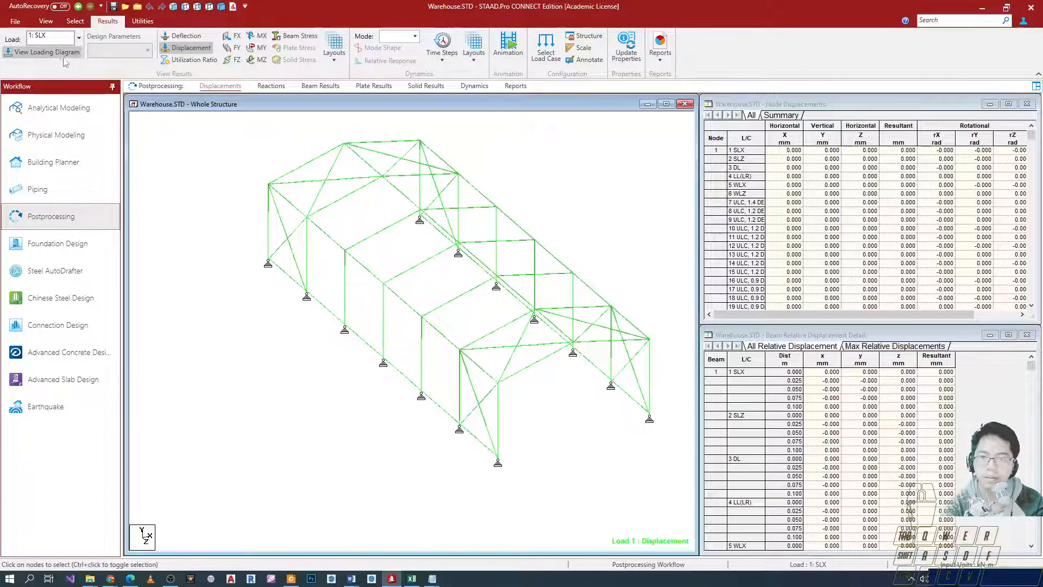
Step: Keep all load cases in the results setup and display the displacements for load combination 7: ULC, 1.4 DEAD
{"action": "left_click", "coordinate": [547, 53]}
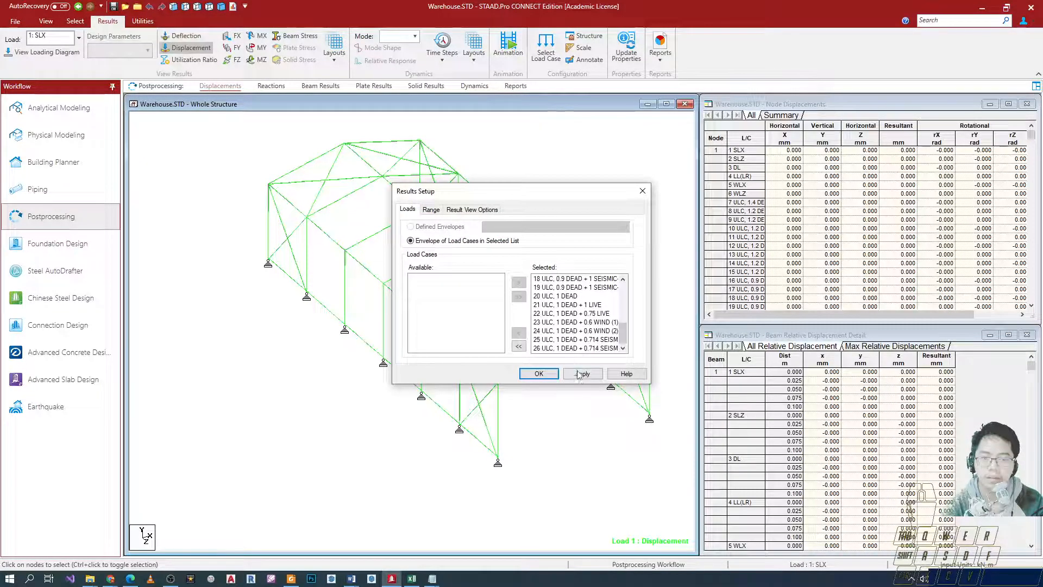
{"action": "left_click", "coordinate": [539, 374]}
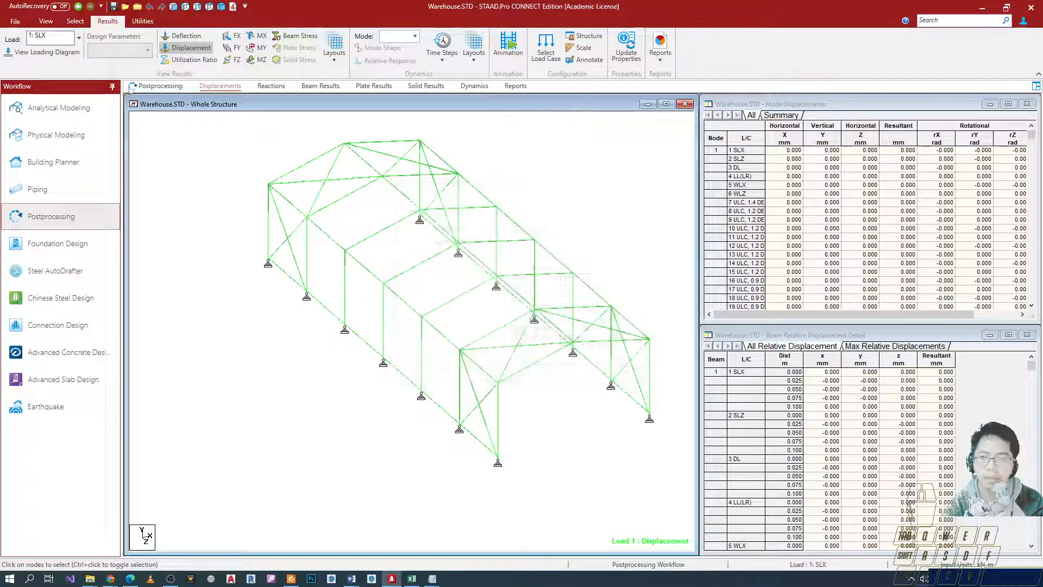
{"action": "left_click", "coordinate": [78, 37]}
{"action": "left_click", "coordinate": [107, 80]}
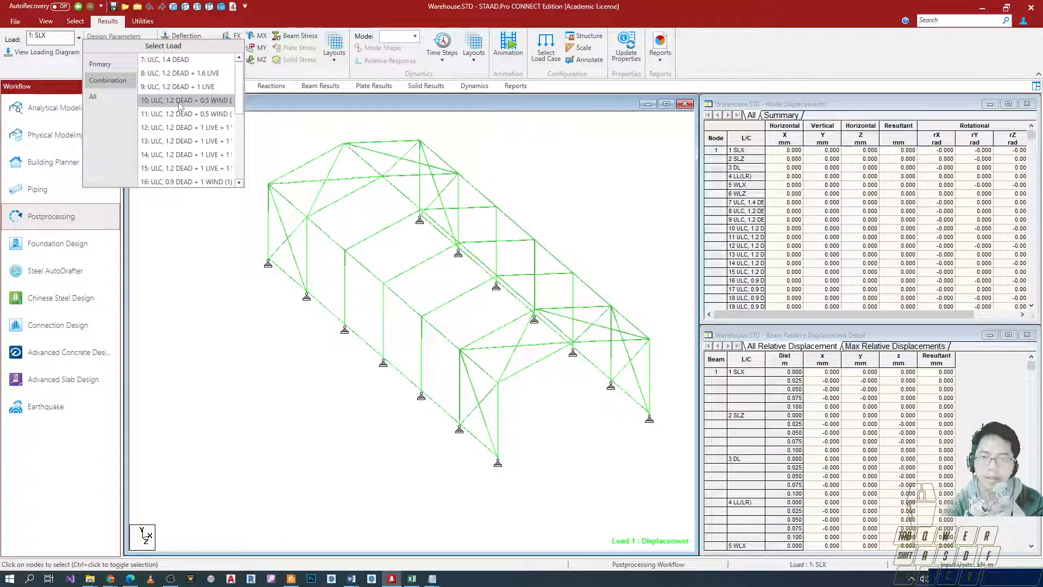
{"action": "left_click", "coordinate": [184, 61]}
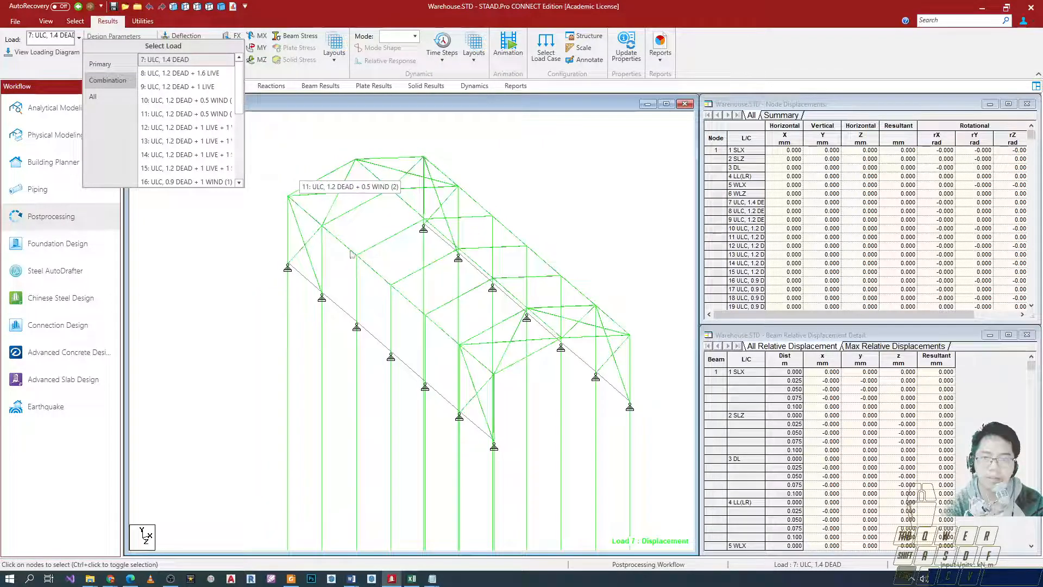
{"action": "left_click", "coordinate": [320, 179]}
Step: Inspect the frame's displaced shape under load combination 7 over its full height
{"action": "scroll", "coordinate": [389, 271], "scroll_direction": "down", "scroll_amount": 4}
{"action": "middle_click_drag", "start_coordinate": [442, 395], "coordinate": [397, 234]}
{"action": "scroll", "coordinate": [386, 229], "scroll_direction": "down", "scroll_amount": 10}
{"action": "scroll", "coordinate": [443, 298], "scroll_direction": "up", "scroll_amount": 8}
{"action": "scroll", "coordinate": [438, 224], "scroll_direction": "up", "scroll_amount": 5}
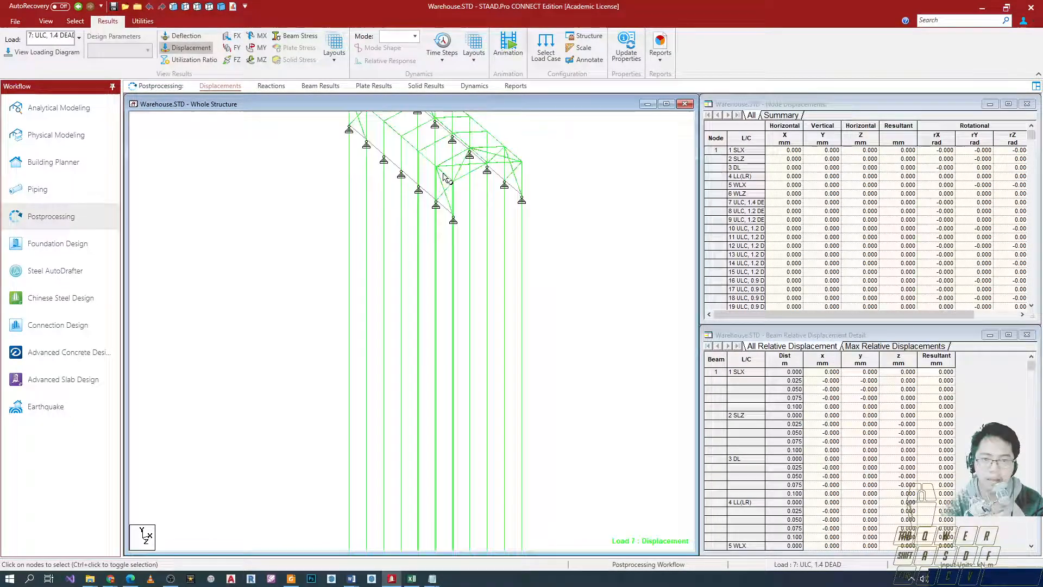
{"action": "scroll", "coordinate": [500, 271], "scroll_direction": "down", "scroll_amount": 4}
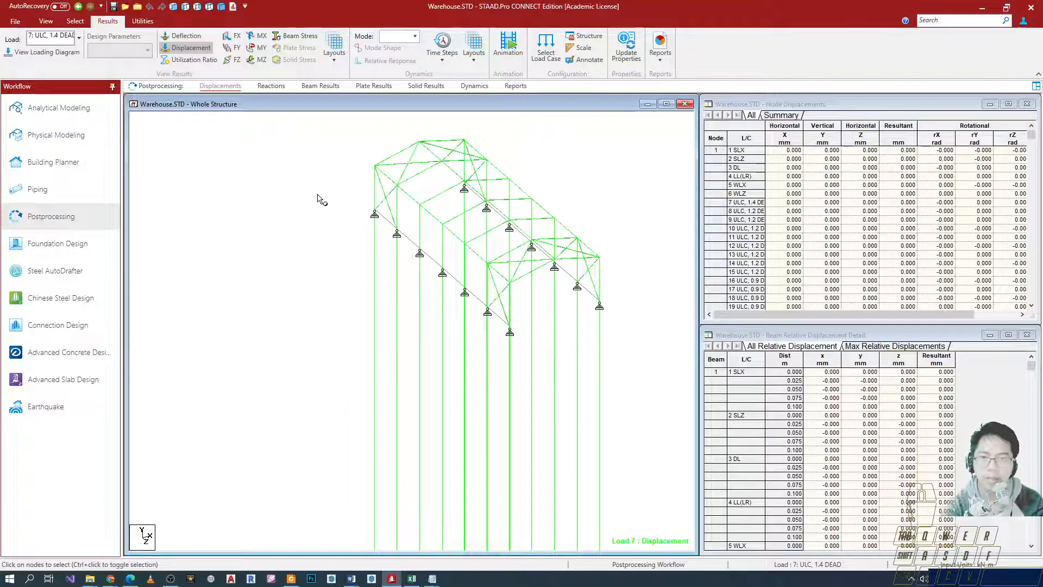
Step: Open the diagram settings at the load and result scales, with the dialog moved clear of the frame
{"action": "left_click", "coordinate": [143, 23]}
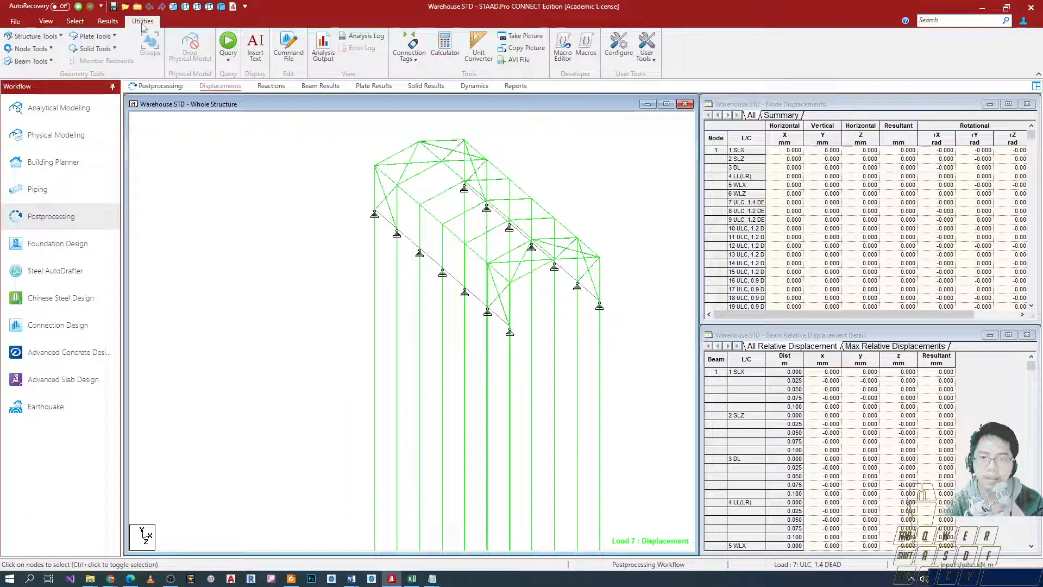
{"action": "left_click", "coordinate": [46, 21]}
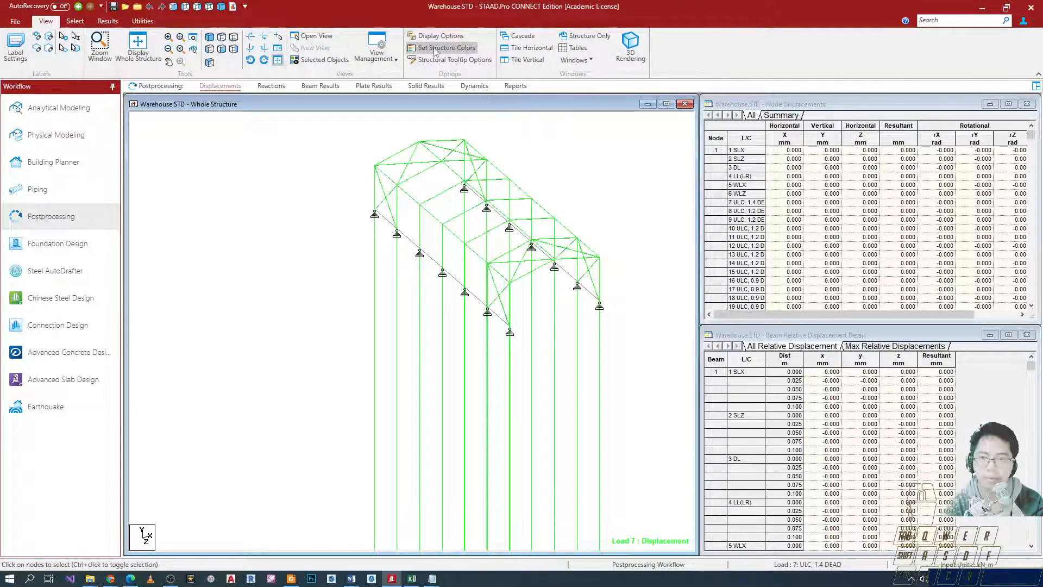
{"action": "left_click", "coordinate": [16, 50]}
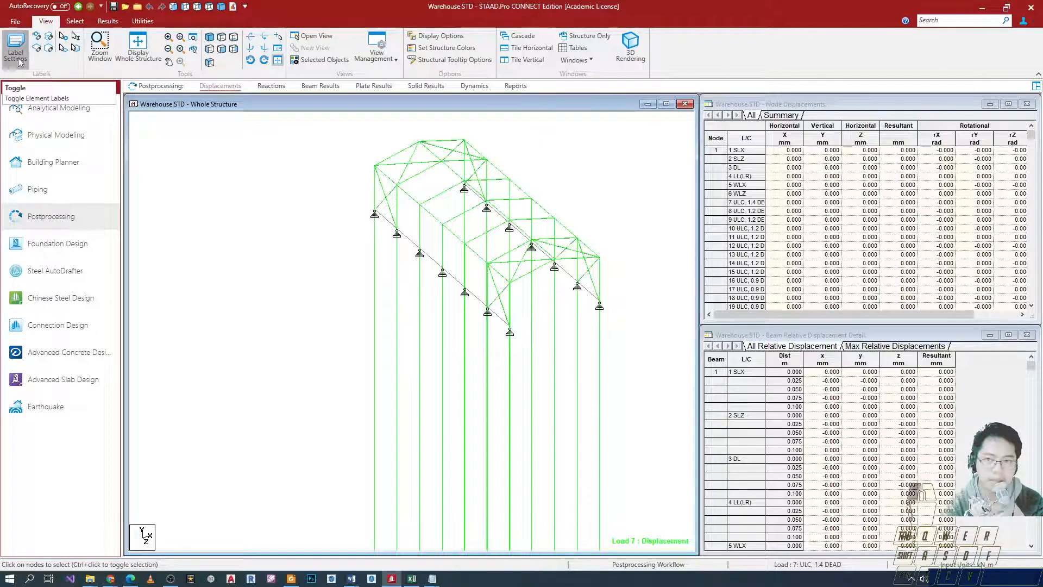
{"action": "left_click_drag", "start_coordinate": [498, 132], "coordinate": [709, 118]}
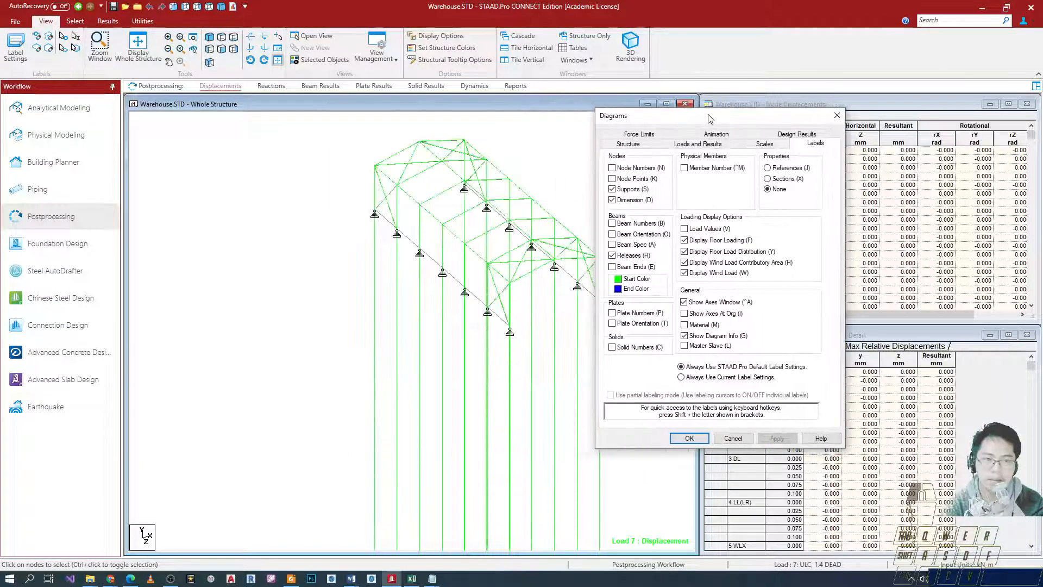
{"action": "left_click", "coordinate": [764, 144]}
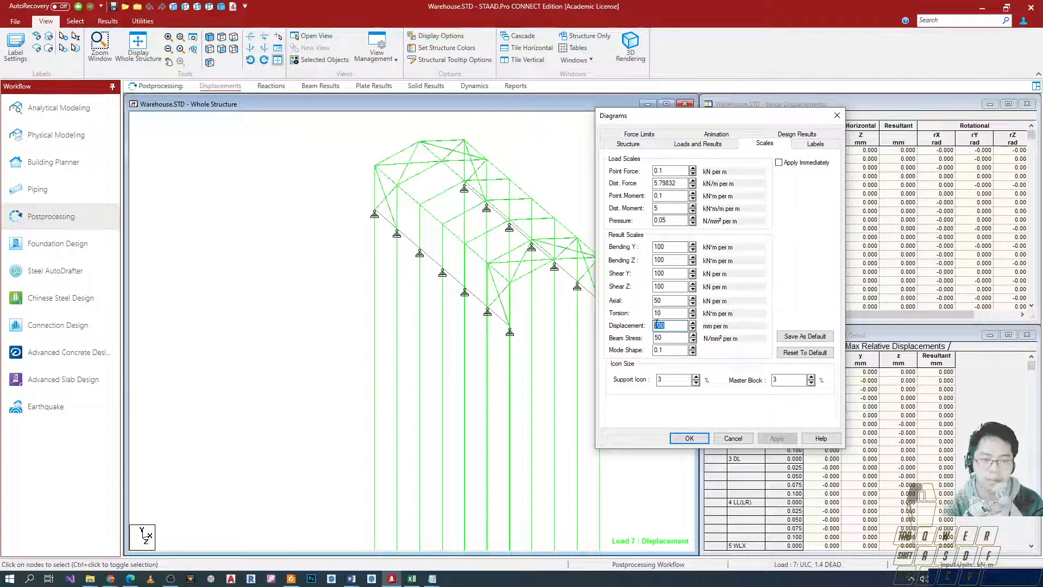
Step: Try displacement result scales of 0.007 and then 0.07 mm per m on the frame
{"action": "type", "text": "0"}
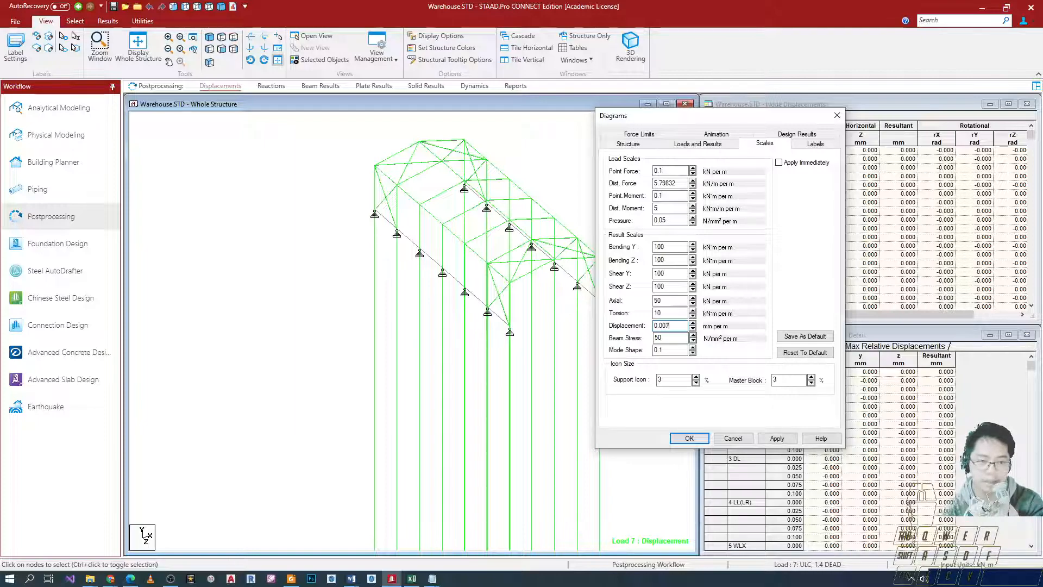
{"action": "type", "text": ".007"}
{"action": "left_click", "coordinate": [777, 438]}
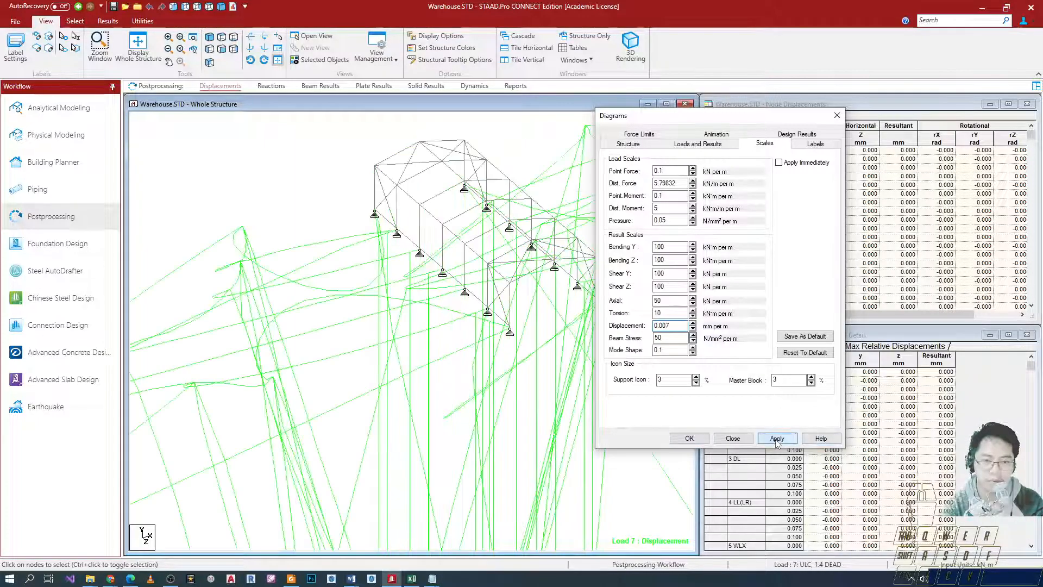
{"action": "left_click", "coordinate": [672, 326]}
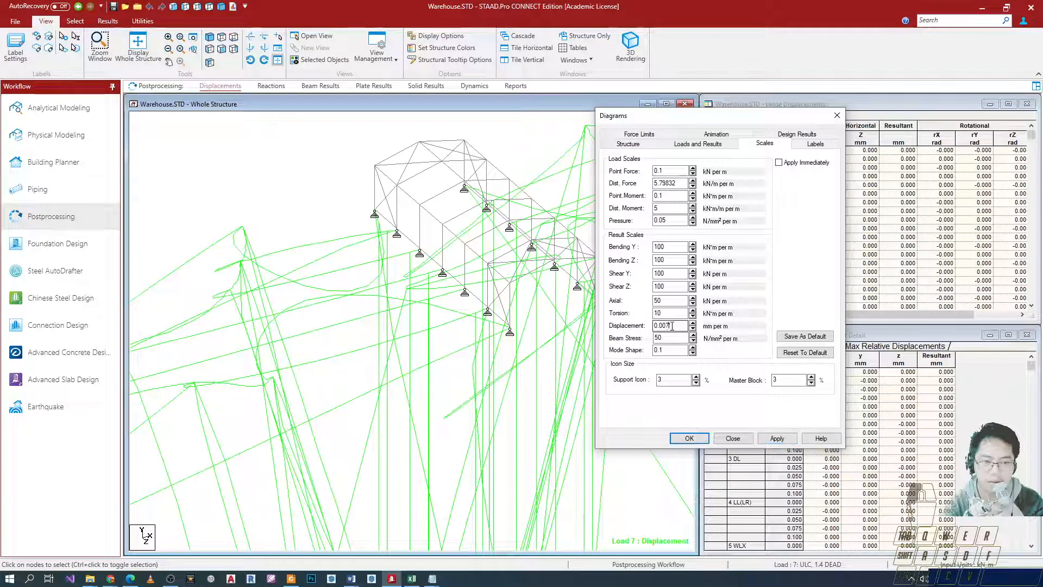
{"action": "left_click", "coordinate": [770, 439]}
Step: Set the displacement result scale to 999999 mm per m, apply it and close the diagram settings
{"action": "left_click_drag", "start_coordinate": [674, 326], "coordinate": [645, 326]}
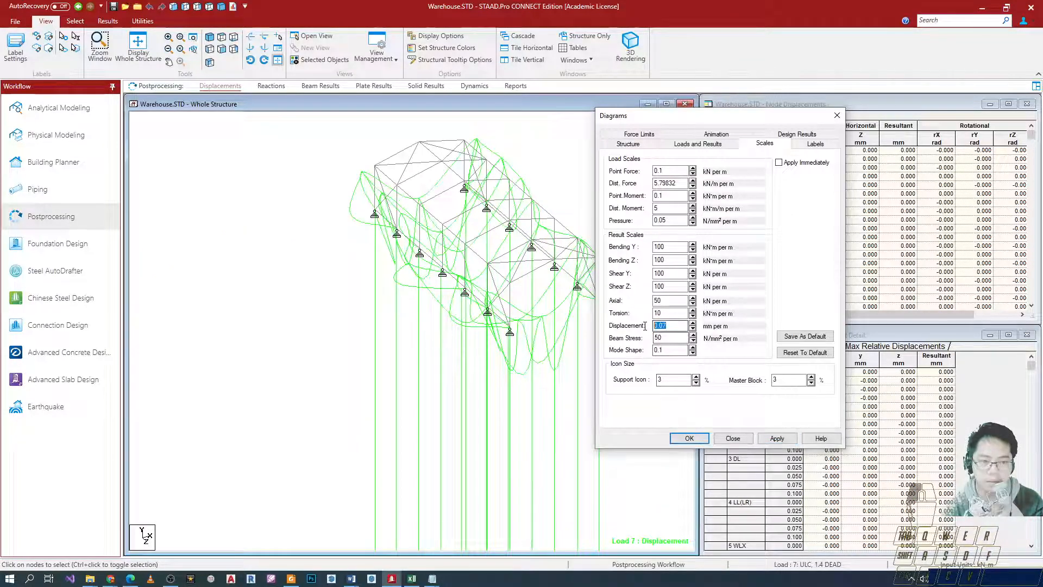
{"action": "left_click", "coordinate": [778, 439]}
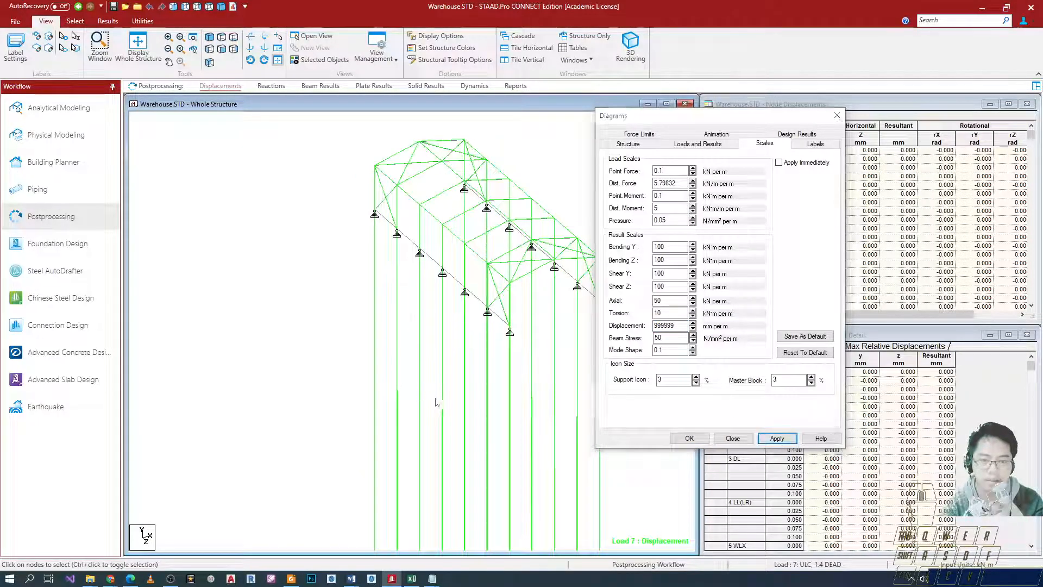
{"action": "left_click", "coordinate": [837, 115]}
Step: Examine the displaced shape of the frame under load combination 7 from above and from the long side
{"action": "scroll", "coordinate": [471, 339], "scroll_direction": "down", "scroll_amount": 2}
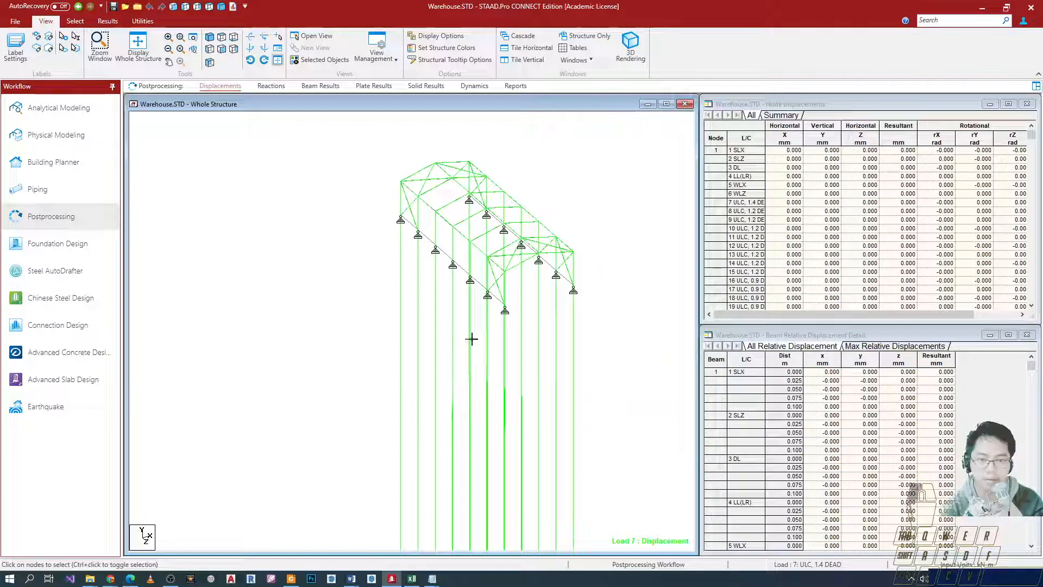
{"action": "key", "text": "Up"}
{"action": "key", "text": "Up"}
{"action": "key", "text": "Up"}
{"action": "key", "text": "Down"}
{"action": "key", "text": "Down"}
{"action": "key", "text": "Down"}
{"action": "key", "text": "Down"}
{"action": "key", "text": "Down"}
{"action": "key", "text": "Down"}
{"action": "key", "text": "Down"}
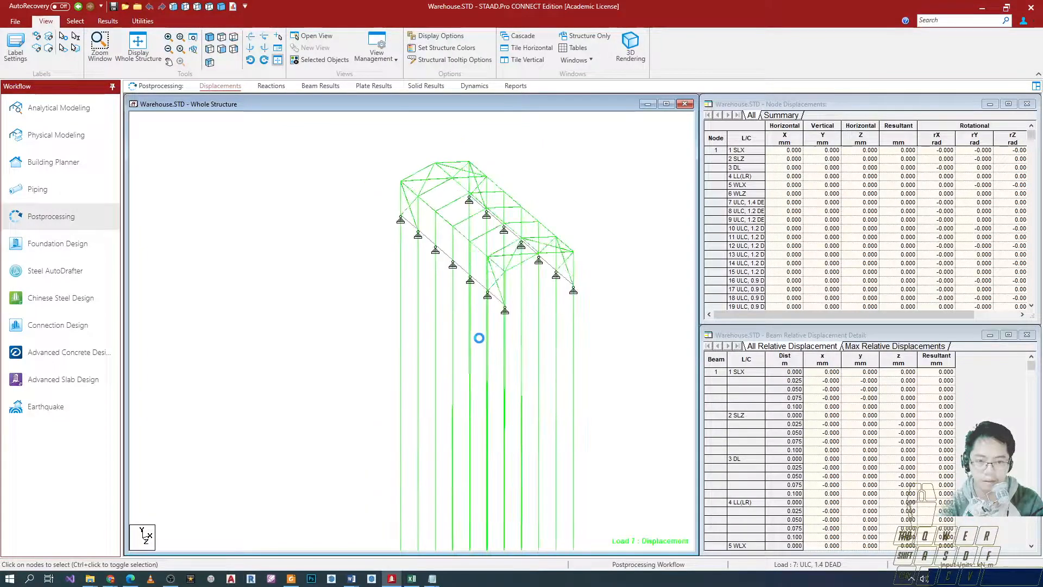
{"action": "key", "text": "Down"}
{"action": "key", "text": "Down"}
{"action": "key", "text": "Down"}
{"action": "key", "text": "Down"}
{"action": "key", "text": "Down"}
{"action": "key", "text": "Down"}
{"action": "key", "text": "Down"}
{"action": "key", "text": "Down"}
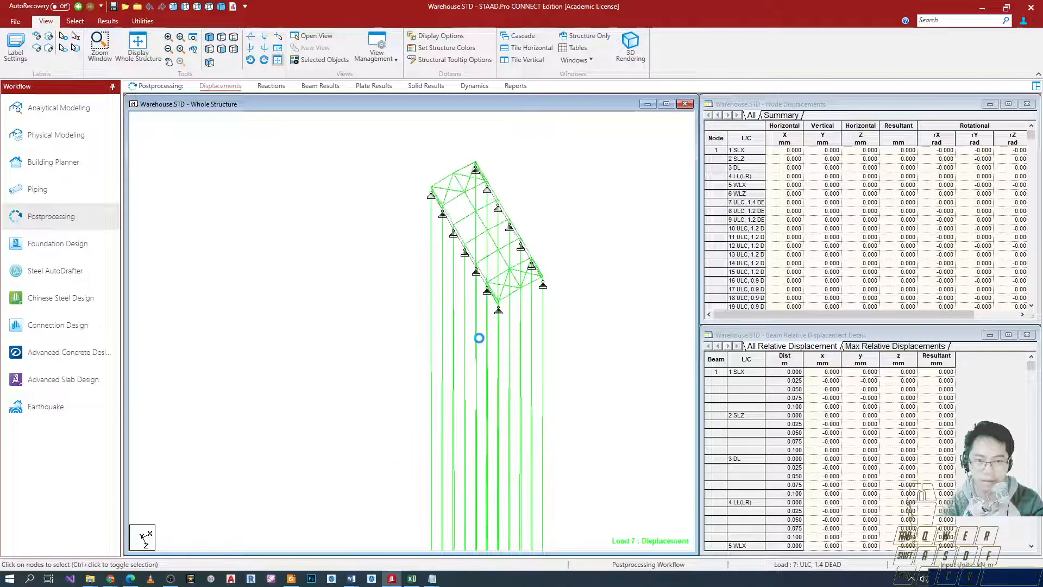
{"action": "key", "text": "Up"}
{"action": "key", "text": "Up"}
{"action": "key", "text": "Up"}
{"action": "key", "text": "Up"}
{"action": "key", "text": "Up"}
{"action": "key", "text": "Up"}
{"action": "key", "text": "Up"}
{"action": "key", "text": "Up"}
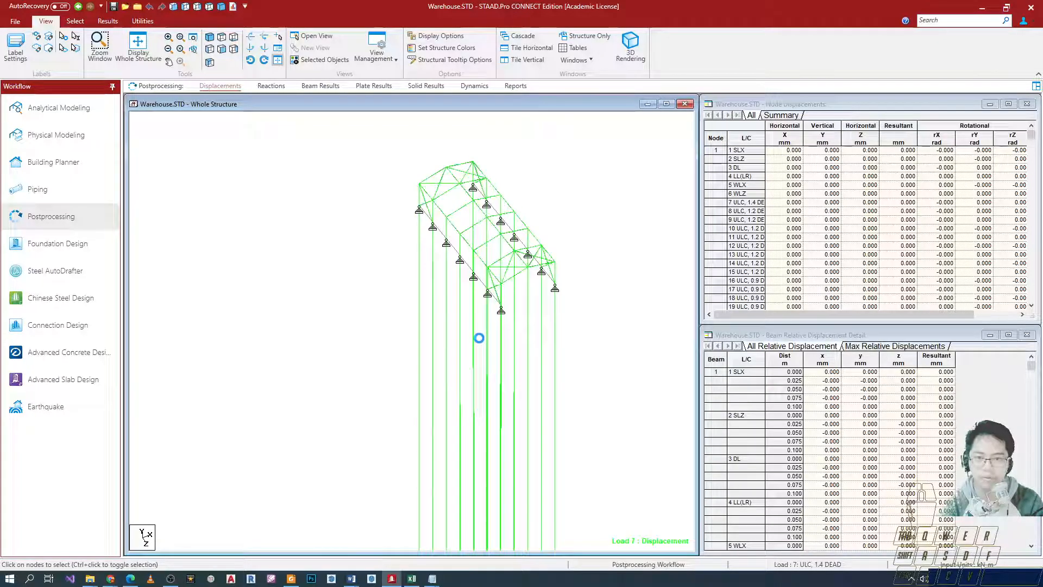
{"action": "key", "text": "Right"}
{"action": "key", "text": "Right"}
{"action": "key", "text": "Right"}
{"action": "key", "text": "Right"}
{"action": "key", "text": "Right"}
{"action": "key", "text": "Right"}
{"action": "key", "text": "Right"}
{"action": "key", "text": "Up"}
{"action": "key", "text": "Up"}
{"action": "key", "text": "Up"}
{"action": "key", "text": "Up"}
{"action": "key", "text": "Up"}
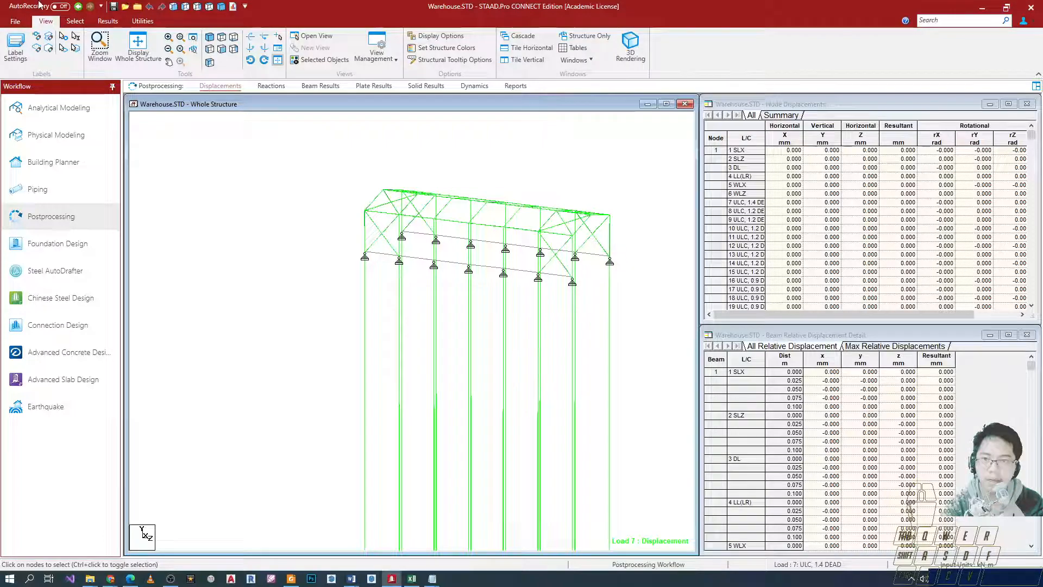
Step: Step through the displacement diagrams from load 1: SLX to load 19: ULC, 0.9 DEAD + 1 SEISMIC-H (2)
{"action": "left_click", "coordinate": [142, 21]}
{"action": "left_click", "coordinate": [108, 21]}
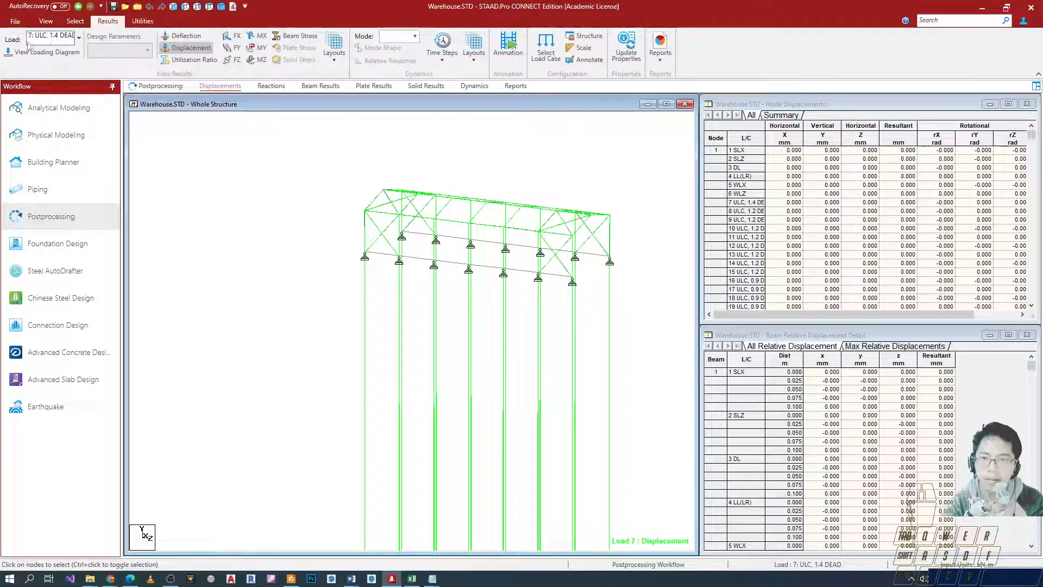
{"action": "scroll", "coordinate": [65, 39], "scroll_direction": "down", "scroll_amount": 2}
{"action": "scroll", "coordinate": [65, 40], "scroll_direction": "up", "scroll_amount": 8}
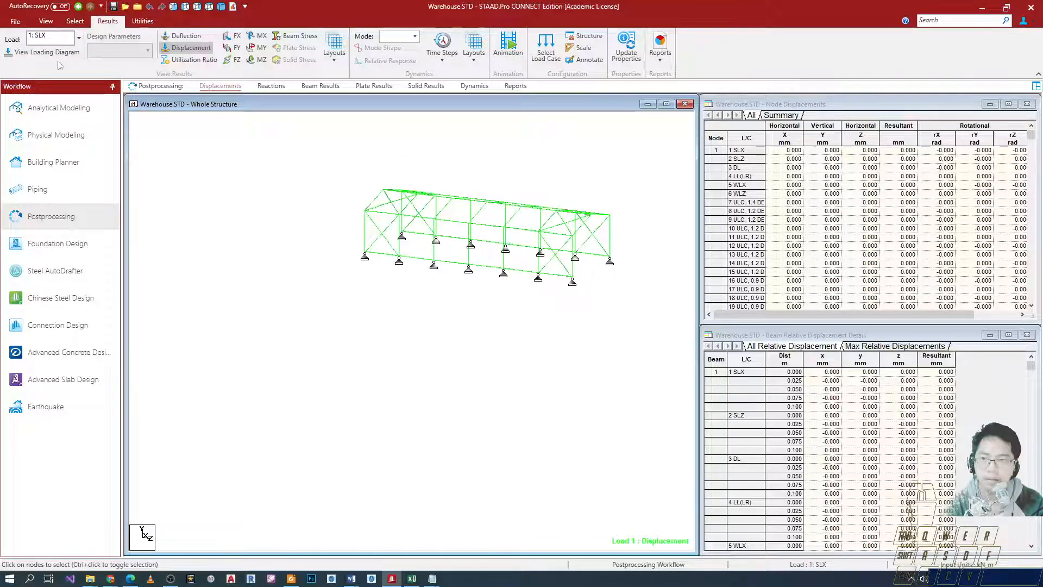
{"action": "scroll", "coordinate": [56, 38], "scroll_direction": "down", "scroll_amount": 2}
{"action": "scroll", "coordinate": [56, 38], "scroll_direction": "down", "scroll_amount": 2}
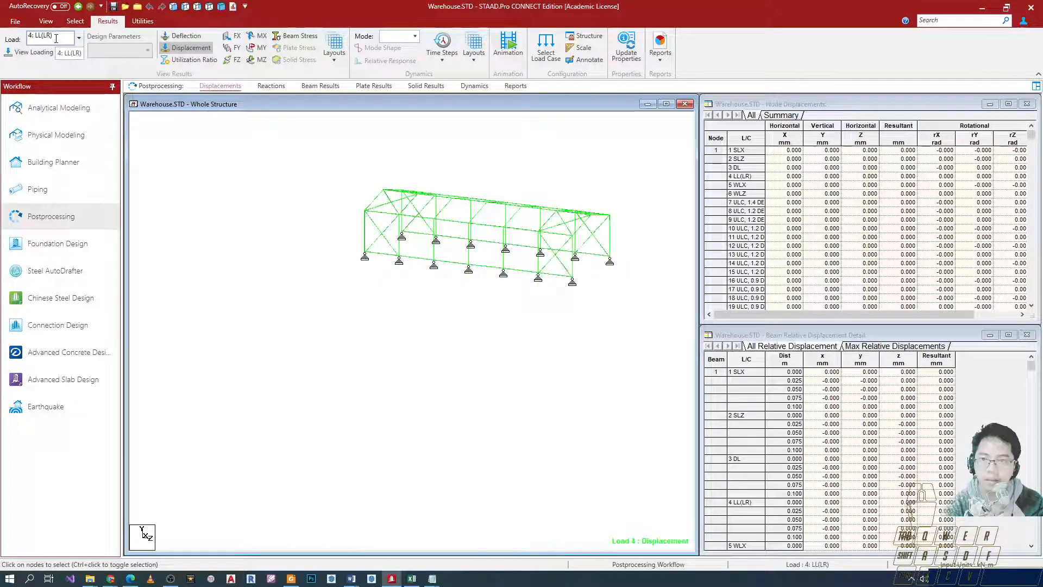
{"action": "scroll", "coordinate": [56, 38], "scroll_direction": "down", "scroll_amount": 3}
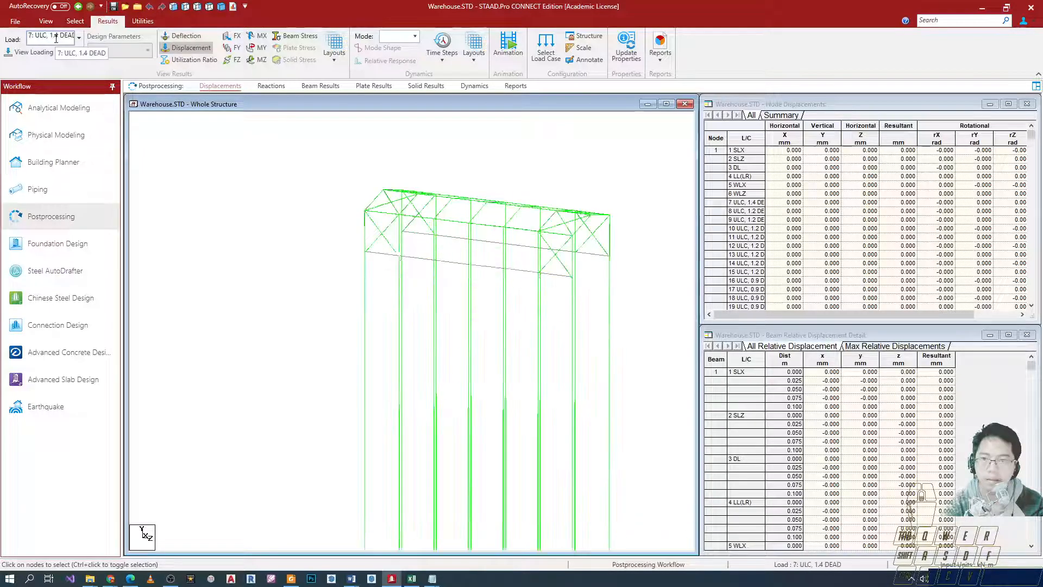
{"action": "scroll", "coordinate": [56, 39], "scroll_direction": "down", "scroll_amount": 5}
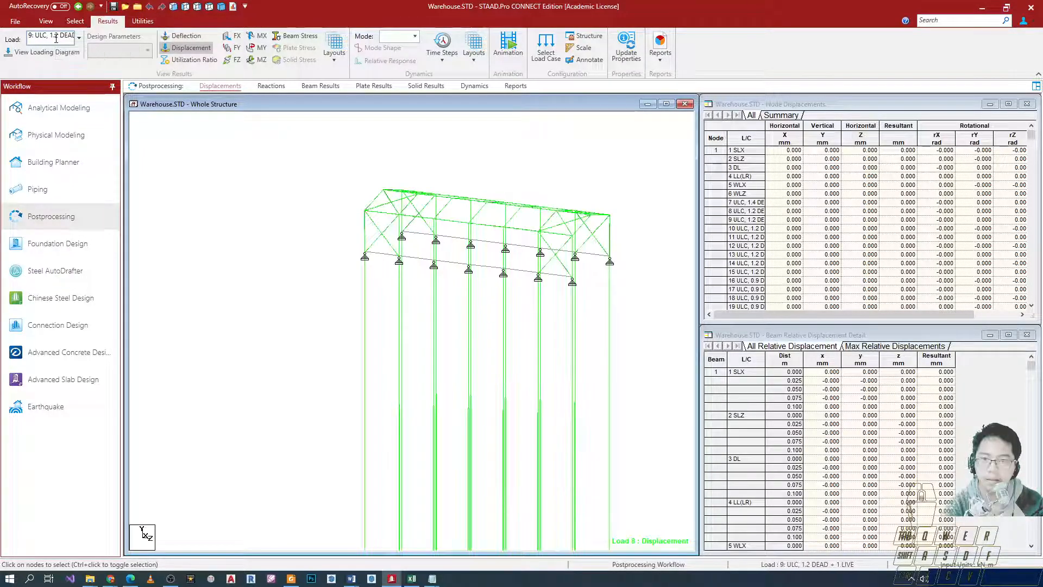
{"action": "scroll", "coordinate": [56, 41], "scroll_direction": "down", "scroll_amount": 6}
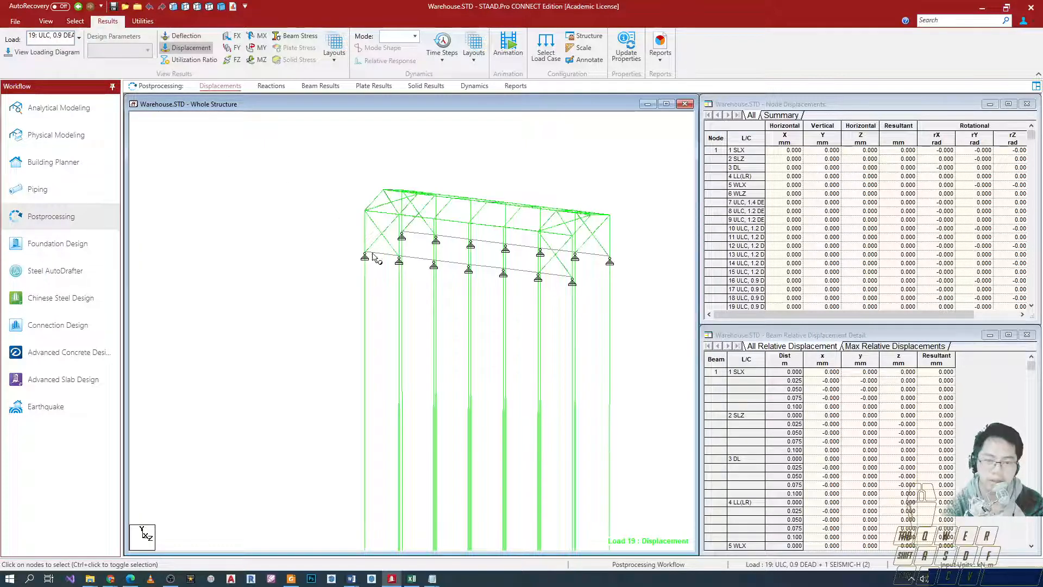
Step: Inspect the supports and ground-level beams of the frame under load combination 19
{"action": "scroll", "coordinate": [375, 258], "scroll_direction": "up", "scroll_amount": 4}
{"action": "scroll", "coordinate": [324, 286], "scroll_direction": "down", "scroll_amount": 2}
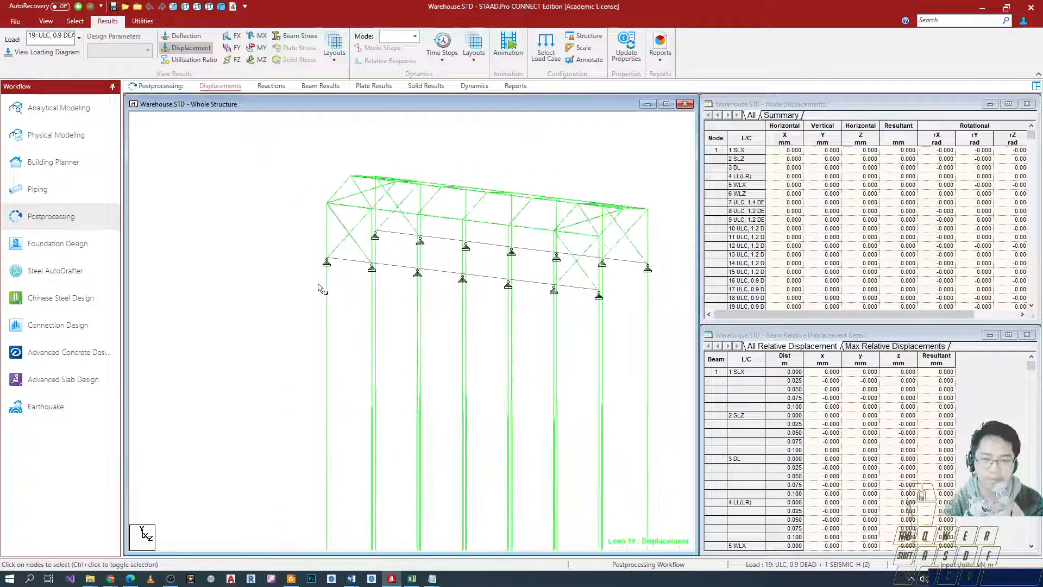
{"action": "scroll", "coordinate": [333, 298], "scroll_direction": "down", "scroll_amount": 1}
{"action": "middle_click_drag", "start_coordinate": [623, 276], "coordinate": [489, 295]}
{"action": "scroll", "coordinate": [350, 269], "scroll_direction": "up", "scroll_amount": 2}
{"action": "middle_click_drag", "start_coordinate": [313, 240], "coordinate": [442, 235]}
{"action": "scroll", "coordinate": [394, 216], "scroll_direction": "up", "scroll_amount": 1}
{"action": "scroll", "coordinate": [393, 220], "scroll_direction": "down", "scroll_amount": 2}
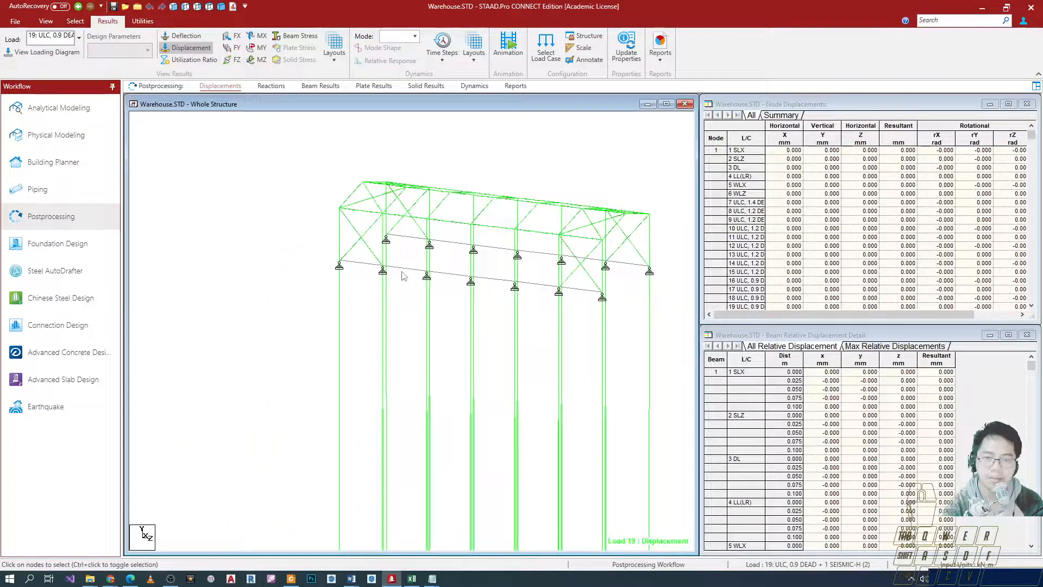
{"action": "scroll", "coordinate": [377, 260], "scroll_direction": "up", "scroll_amount": 1}
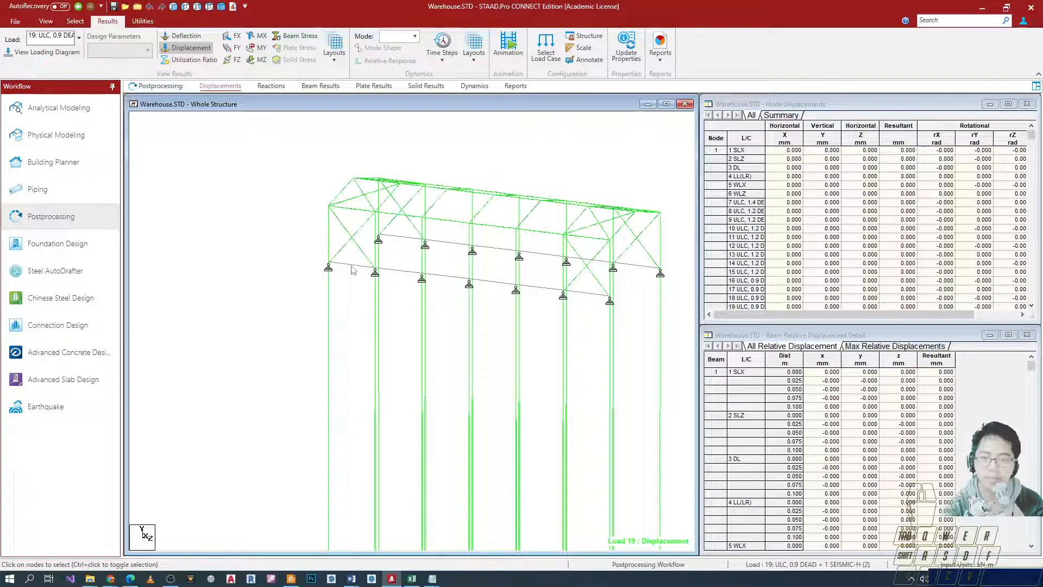
Step: Try to select the ground-level beams along the frame's near long side one by one
{"action": "left_click", "coordinate": [353, 270]}
{"action": "left_click", "coordinate": [396, 273]}
{"action": "left_click", "coordinate": [459, 280]}
{"action": "left_click", "coordinate": [493, 287], "text": "ctrl"}
{"action": "left_click", "coordinate": [588, 297], "text": "ctrl"}
{"action": "scroll", "coordinate": [592, 326], "scroll_direction": "down", "scroll_amount": 1}
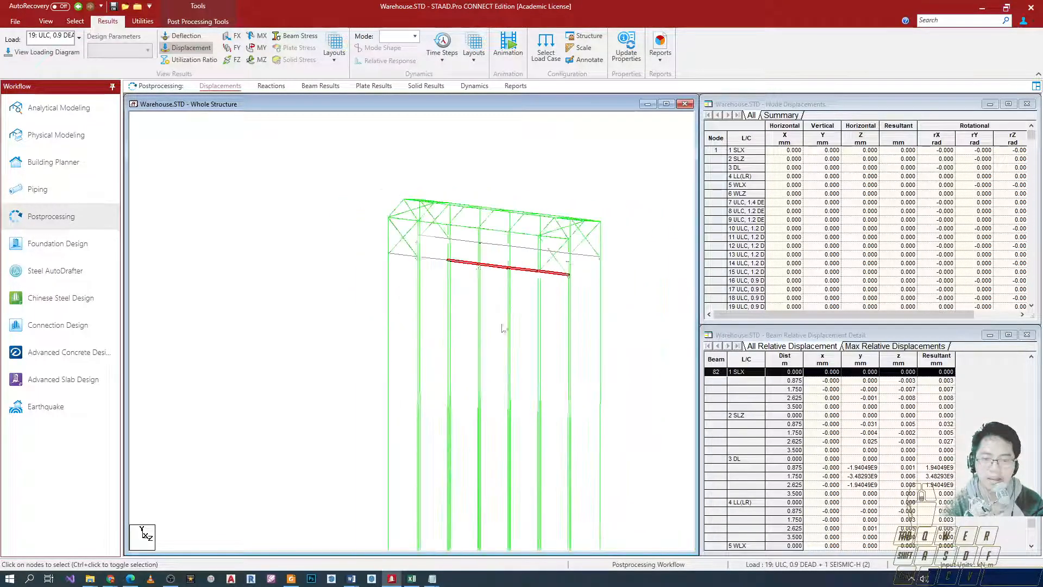
{"action": "scroll", "coordinate": [421, 201], "scroll_direction": "up", "scroll_amount": 5}
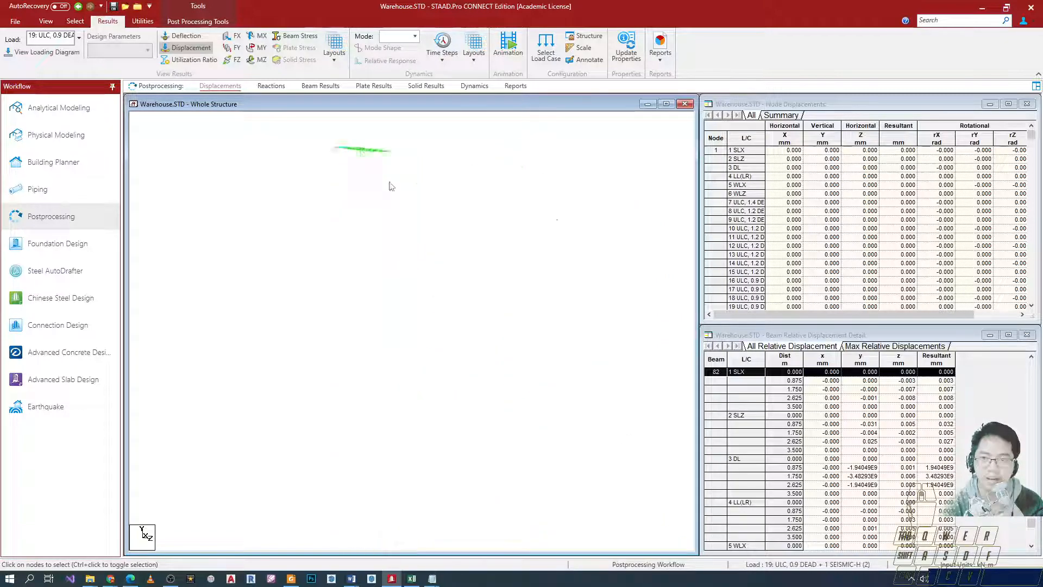
{"action": "middle_click_drag", "start_coordinate": [332, 174], "coordinate": [318, 238]}
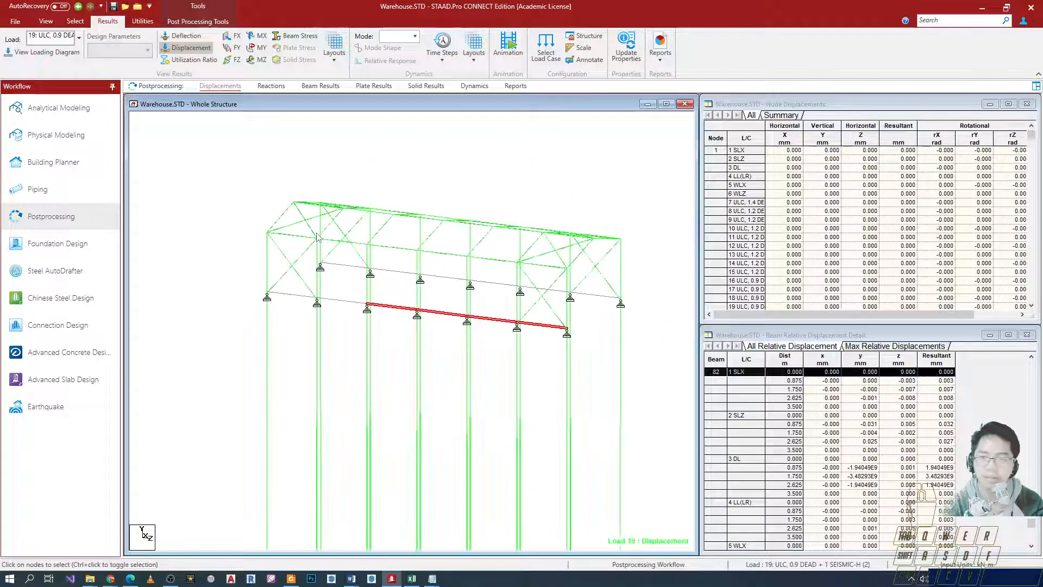
Step: Select the whole frame and, in the side elevation, remove all the ground-level beams from the selection
{"action": "left_click", "coordinate": [46, 20]}
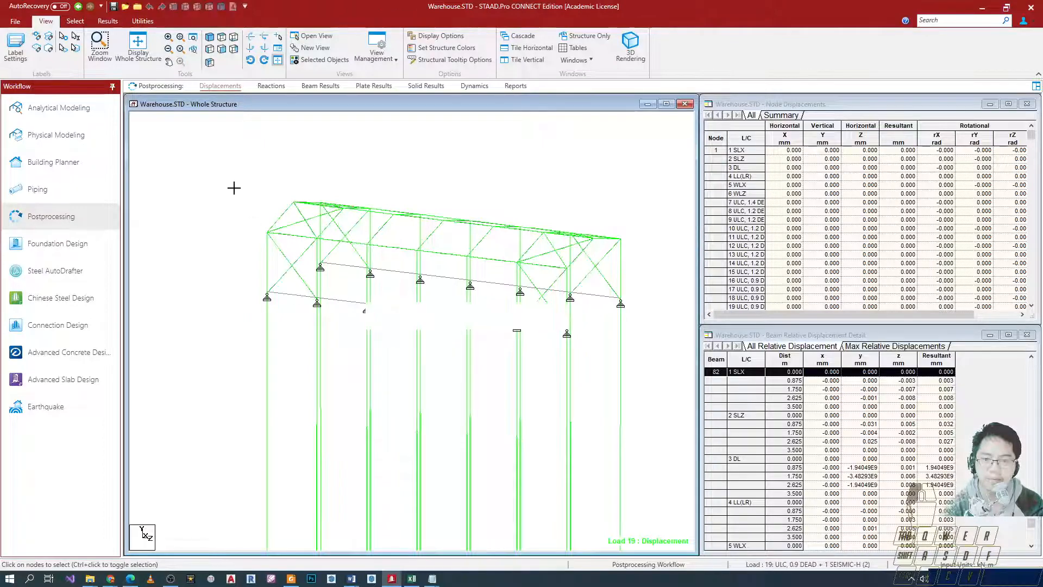
{"action": "left_click_drag", "start_coordinate": [233, 185], "coordinate": [690, 381]}
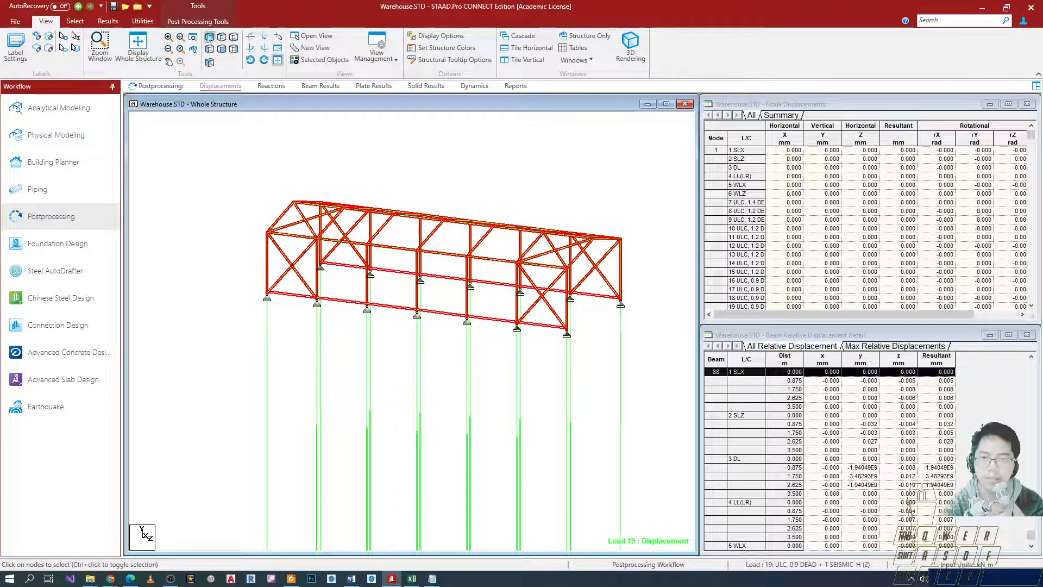
{"action": "left_click", "coordinate": [210, 37]}
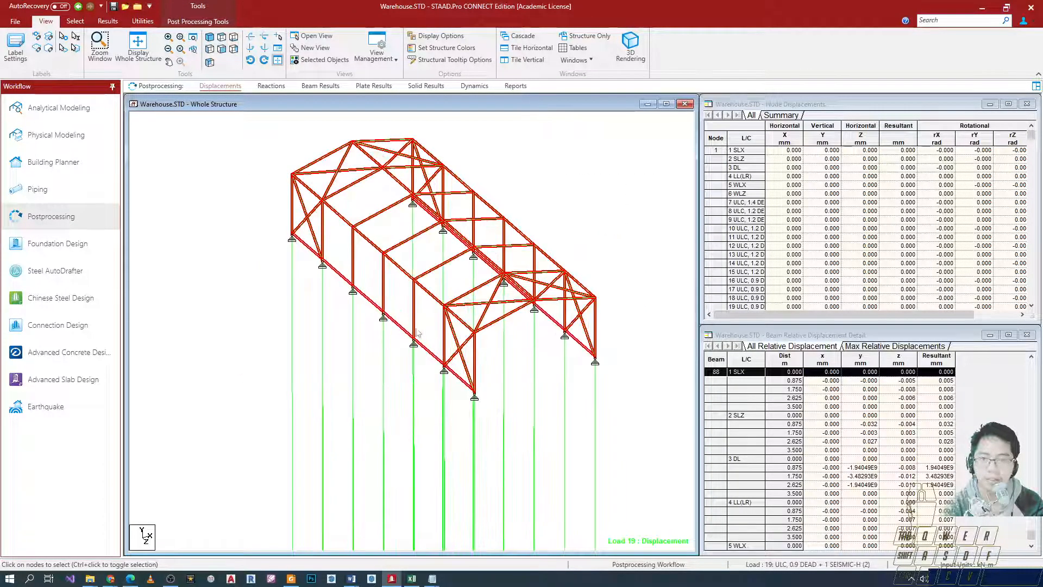
{"action": "left_click", "coordinate": [222, 49]}
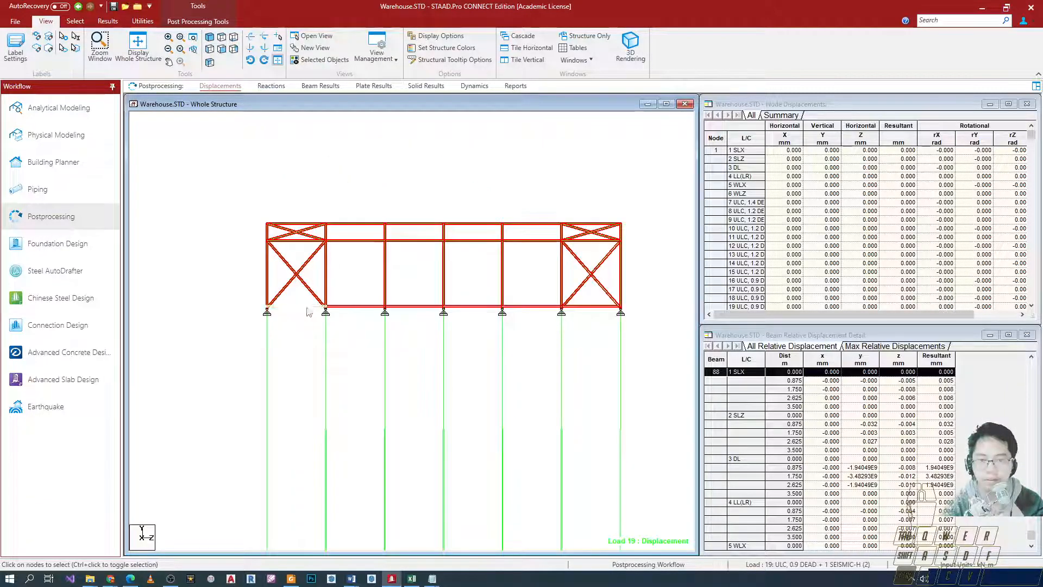
{"action": "left_click", "coordinate": [532, 307], "text": "ctrl"}
{"action": "left_click", "coordinate": [607, 307], "text": "ctrl"}
{"action": "scroll", "coordinate": [525, 281], "scroll_direction": "up", "scroll_amount": 2}
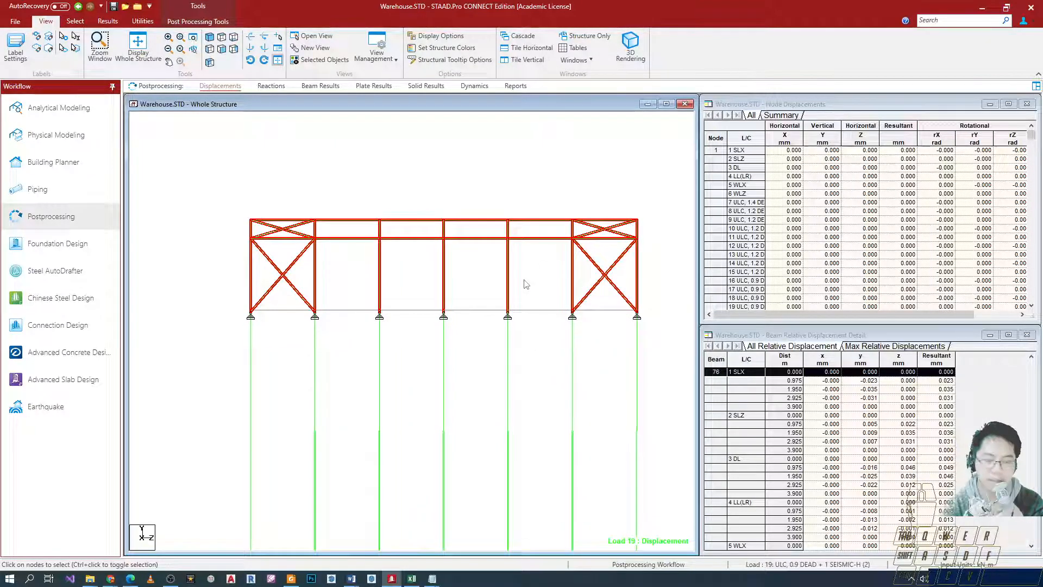
Step: Try to add the selected frame members to the saved view Roof beam only
{"action": "key", "text": "Up"}
{"action": "key", "text": "Left"}
{"action": "key", "text": "Left"}
{"action": "key", "text": "Left"}
{"action": "key", "text": "Left"}
{"action": "key", "text": "Left"}
{"action": "key", "text": "Down"}
{"action": "key", "text": "Down"}
{"action": "key", "text": "Down"}
{"action": "key", "text": "Down"}
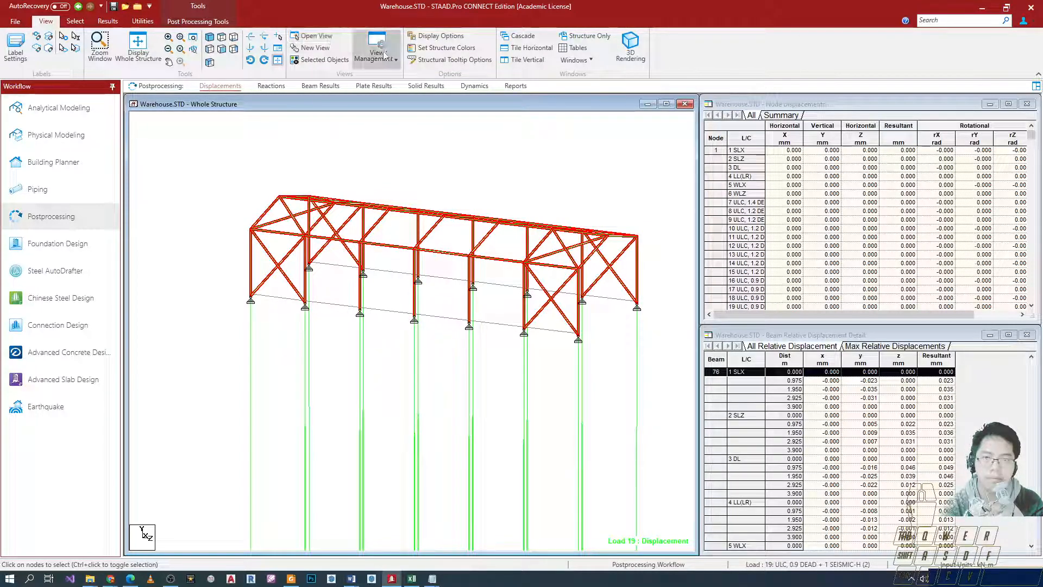
{"action": "left_click", "coordinate": [388, 60]}
{"action": "left_click", "coordinate": [388, 92]}
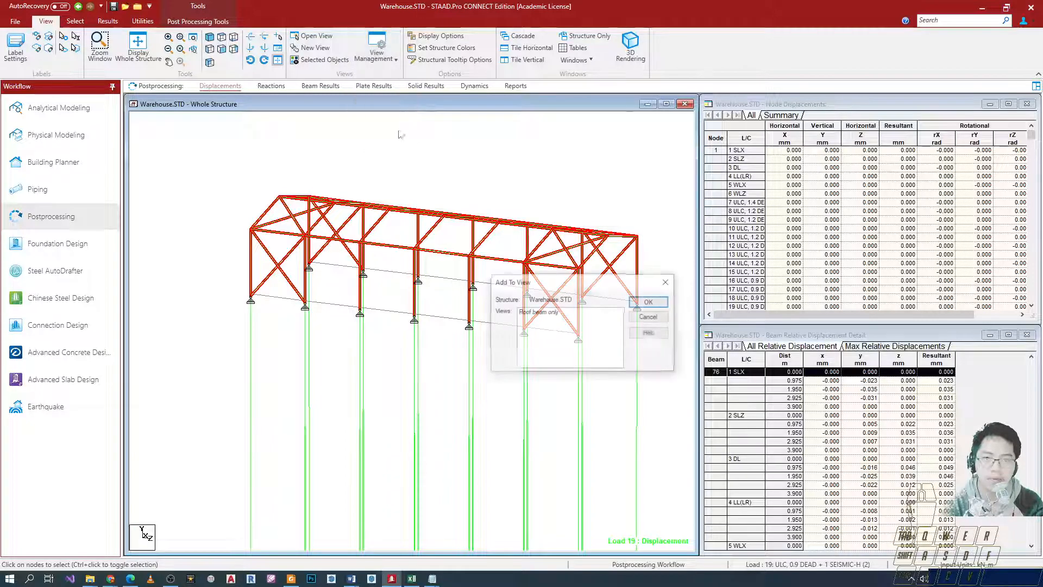
{"action": "left_click", "coordinate": [650, 302]}
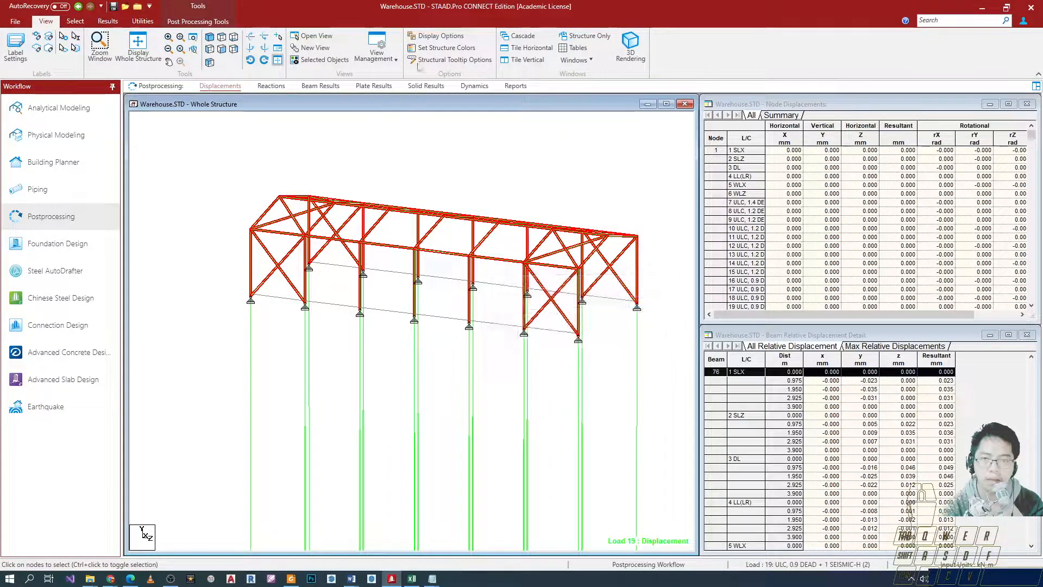
Step: Create a new view window containing only the selected frame members, without the ground-level beams
{"action": "left_click", "coordinate": [389, 64]}
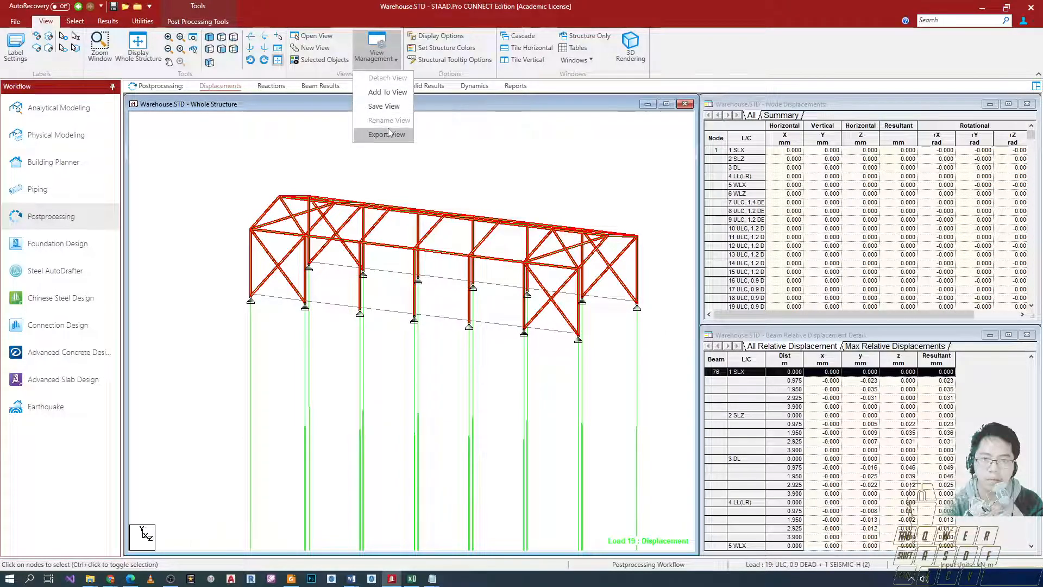
{"action": "left_click", "coordinate": [314, 47]}
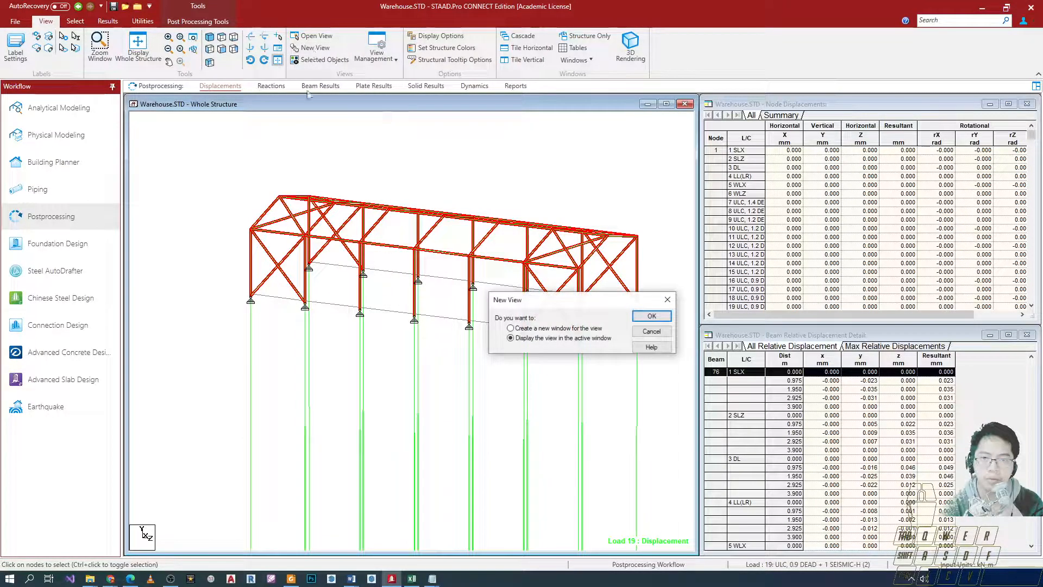
{"action": "left_click", "coordinate": [510, 328]}
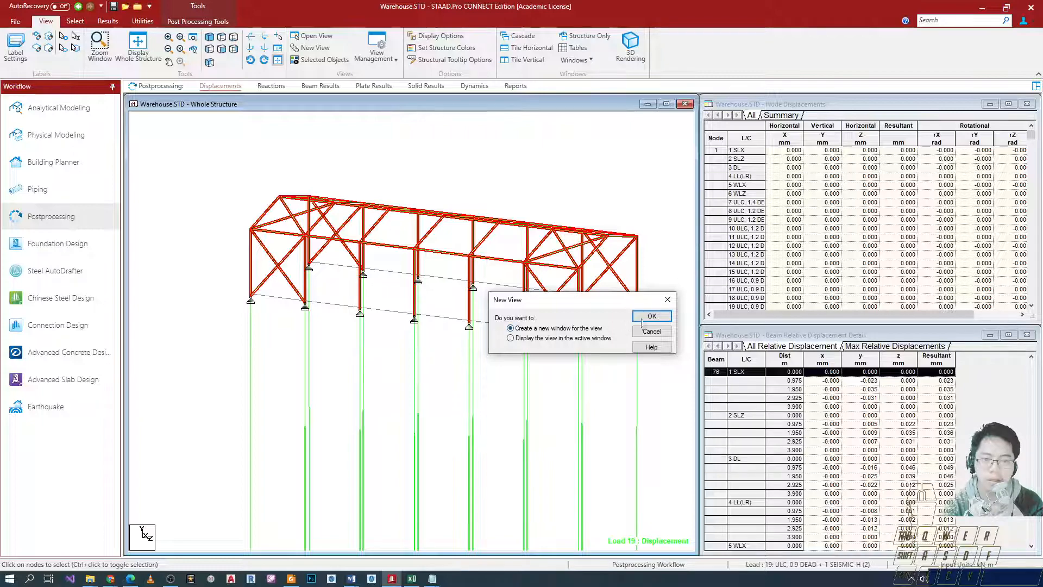
{"action": "left_click", "coordinate": [651, 317]}
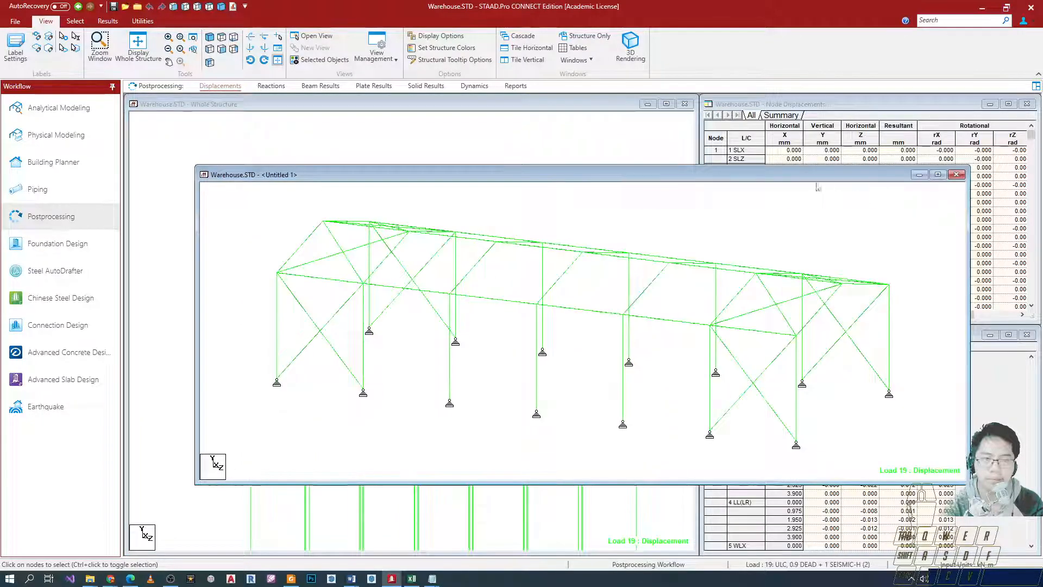
Step: Save the new view under the name Except Dummy
{"action": "left_click", "coordinate": [392, 62]}
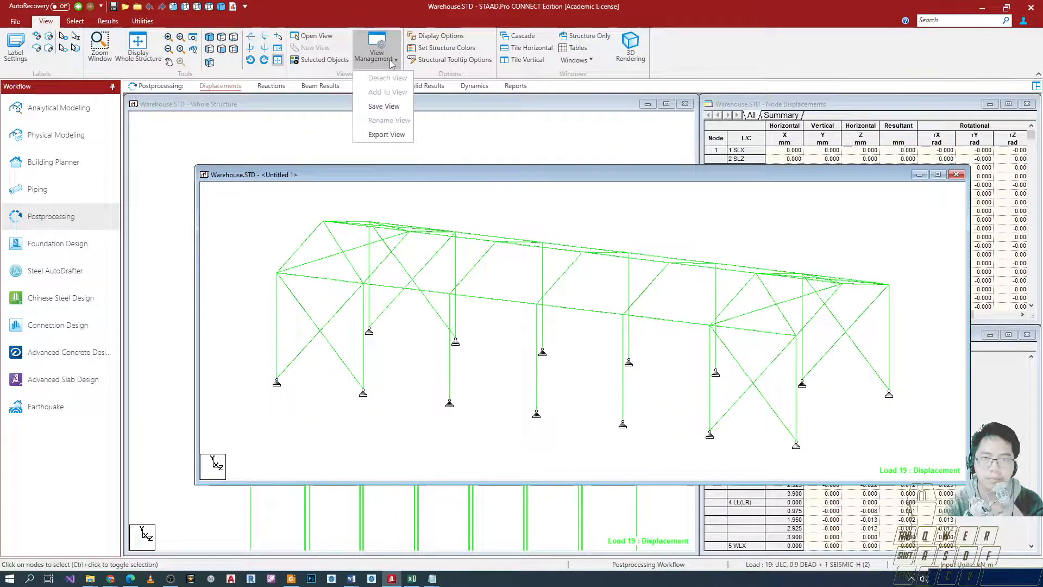
{"action": "left_click", "coordinate": [383, 106]}
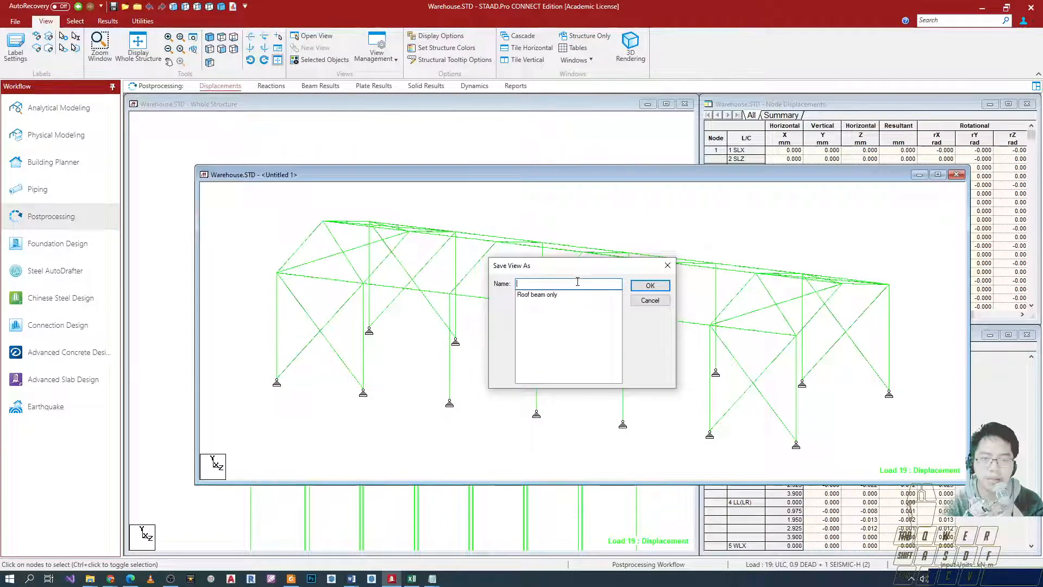
{"action": "type", "text": "Exa"}
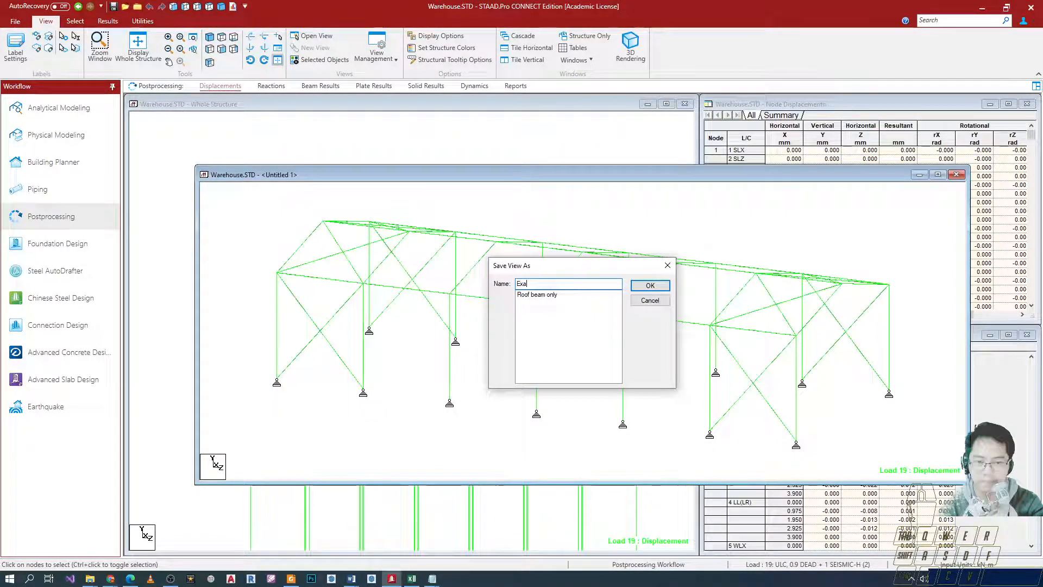
{"action": "type", "text": "cept Dummy"}
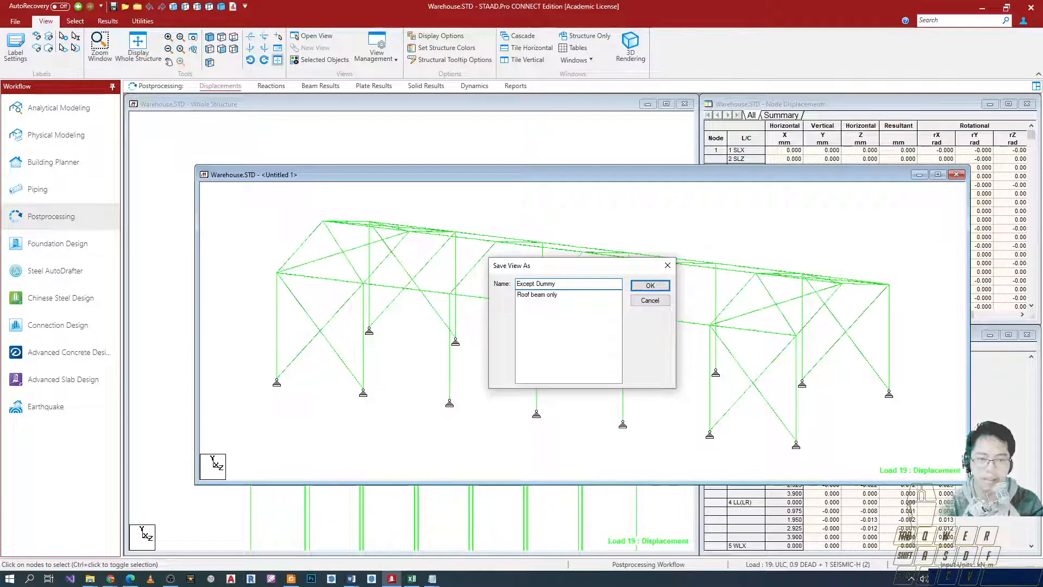
{"action": "key", "text": "Return"}
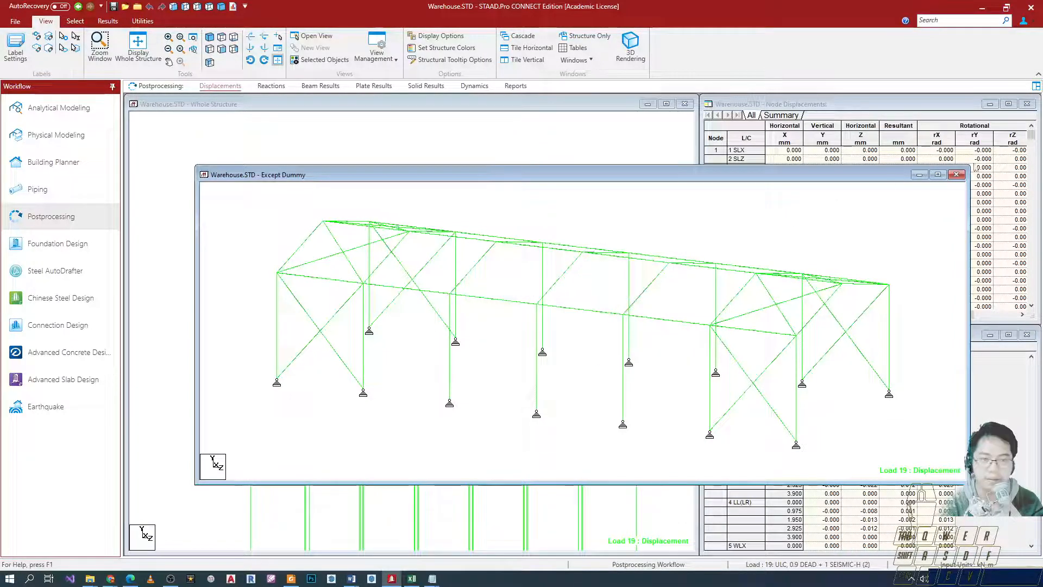
Step: Close the view window, then reopen the saved view Except Dummy in a new window and maximize it over the whole-structure view
{"action": "left_click", "coordinate": [956, 174]}
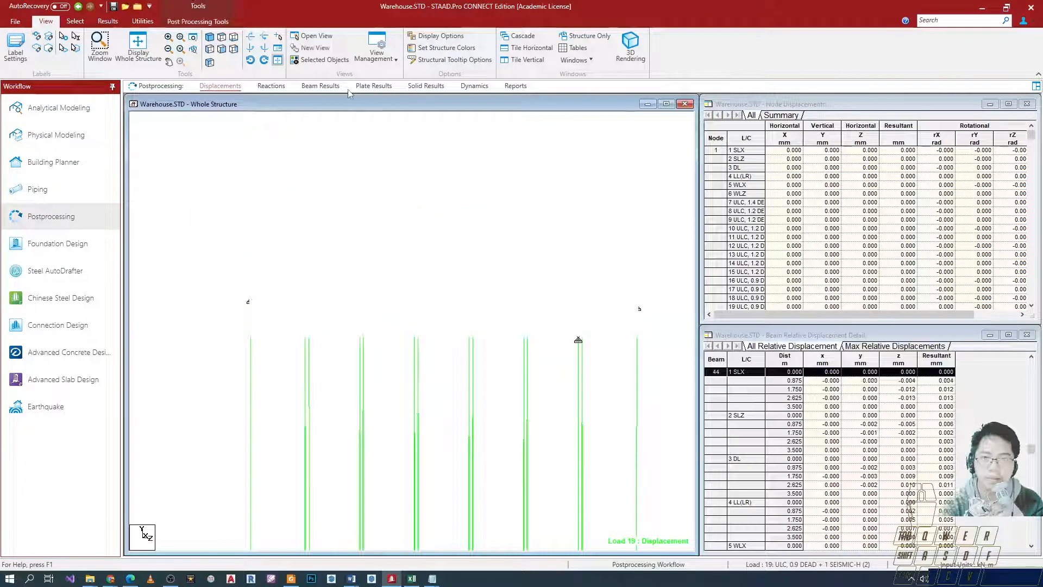
{"action": "left_click", "coordinate": [313, 35]}
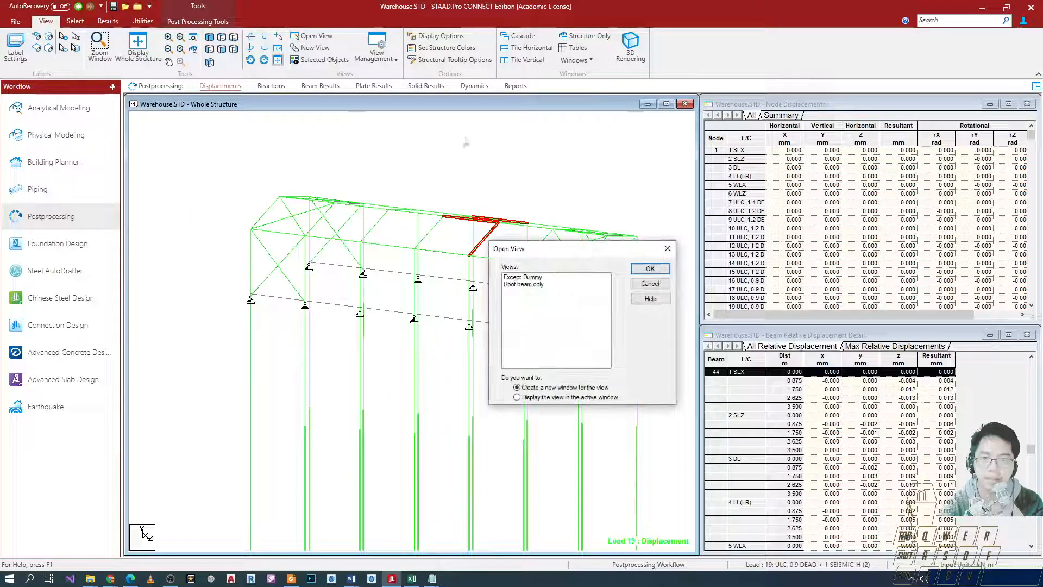
{"action": "double_click", "coordinate": [532, 277]}
{"action": "left_click_drag", "start_coordinate": [804, 190], "coordinate": [506, 108]}
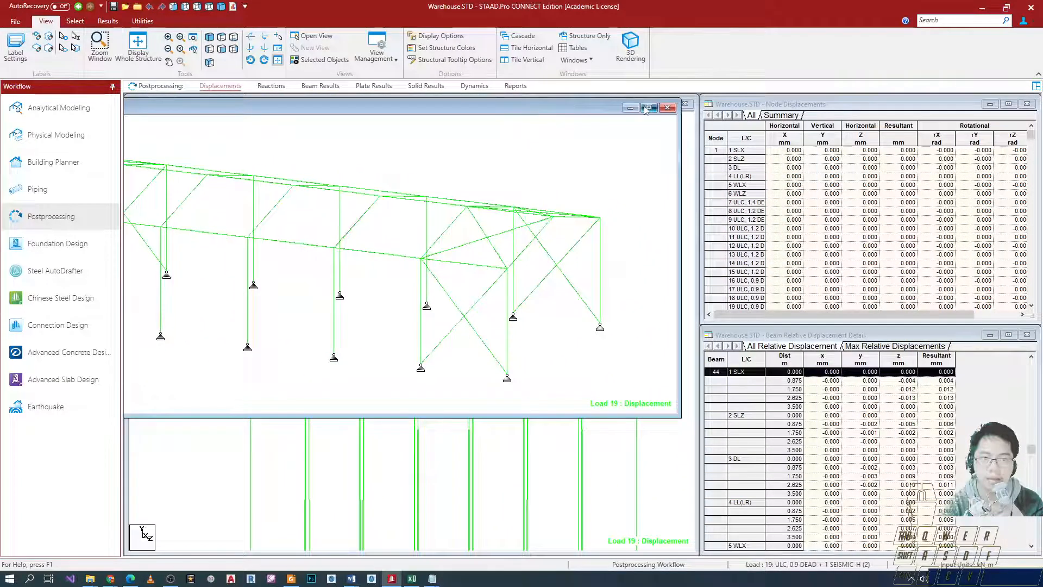
{"action": "left_click", "coordinate": [647, 108]}
Step: Refresh the diagram by switching to the reaction results and back to displacements, showing the displaced frame in the Except Dummy view
{"action": "left_click", "coordinate": [266, 89]}
{"action": "left_click", "coordinate": [223, 87]}
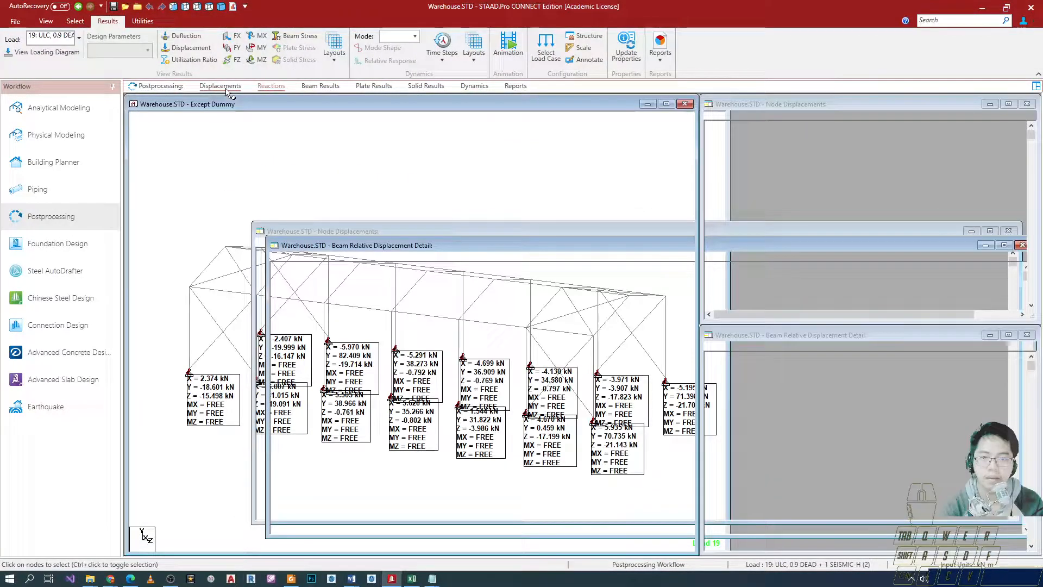
{"action": "scroll", "coordinate": [316, 258], "scroll_direction": "down", "scroll_amount": 3}
{"action": "scroll", "coordinate": [313, 322], "scroll_direction": "up", "scroll_amount": 4}
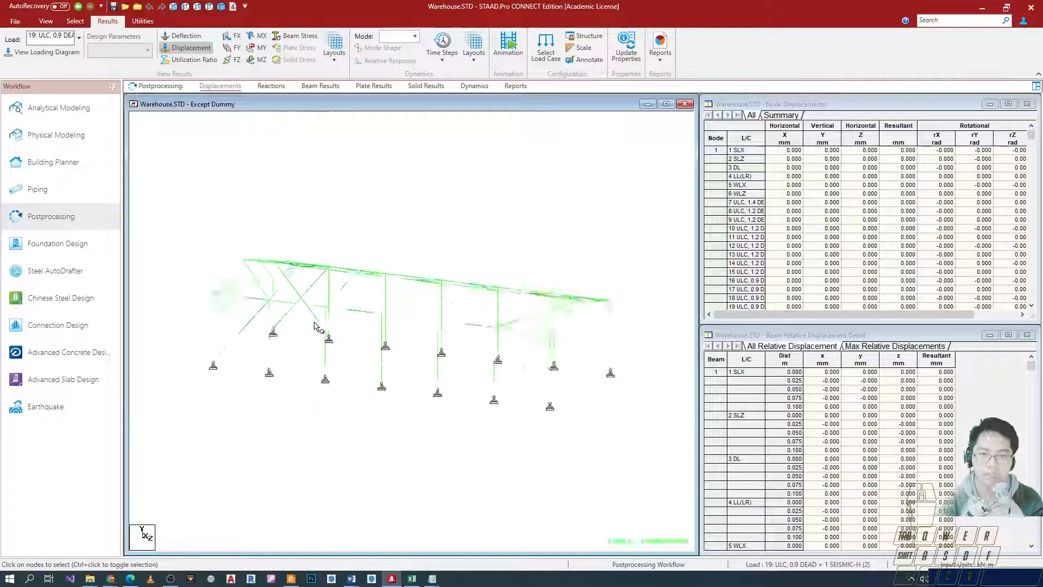
{"action": "scroll", "coordinate": [386, 318], "scroll_direction": "down", "scroll_amount": 3}
{"action": "scroll", "coordinate": [337, 415], "scroll_direction": "up", "scroll_amount": 2}
{"action": "middle_click_drag", "start_coordinate": [342, 384], "coordinate": [359, 361]}
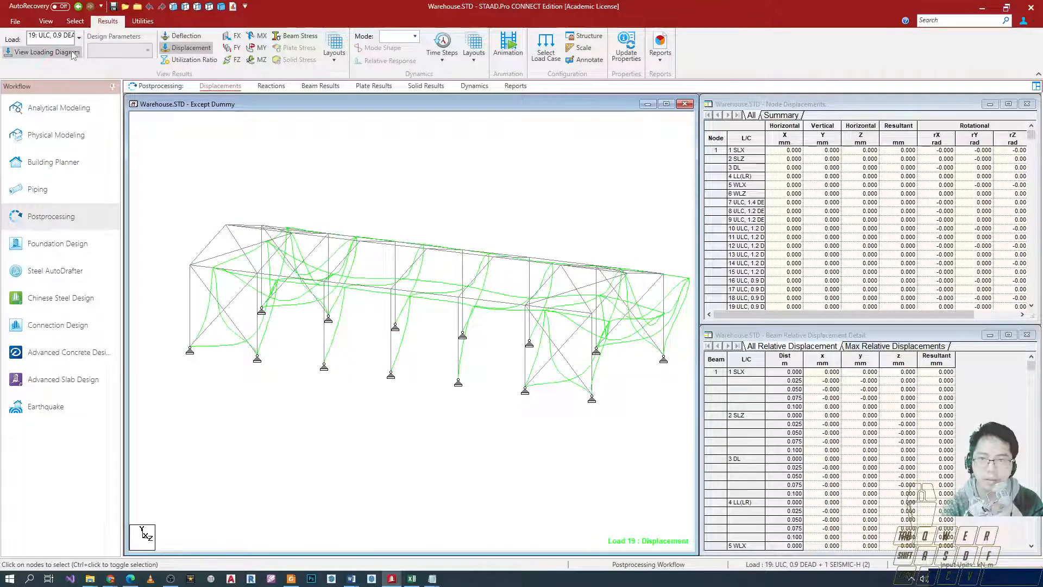
Step: Check the displacement result scale in the diagram settings and leave without changing it
{"action": "left_click", "coordinate": [46, 22]}
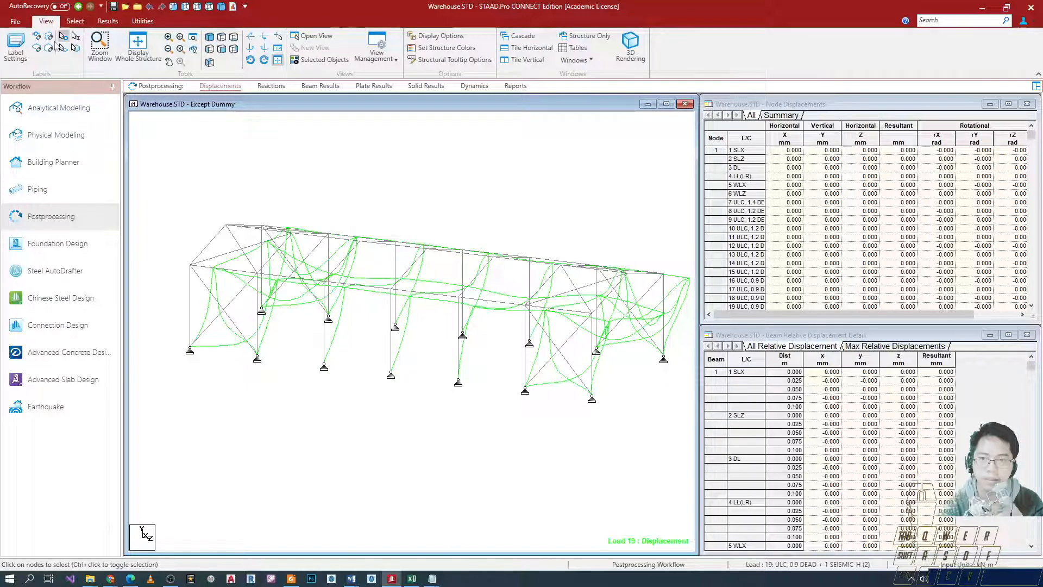
{"action": "left_click", "coordinate": [16, 53]}
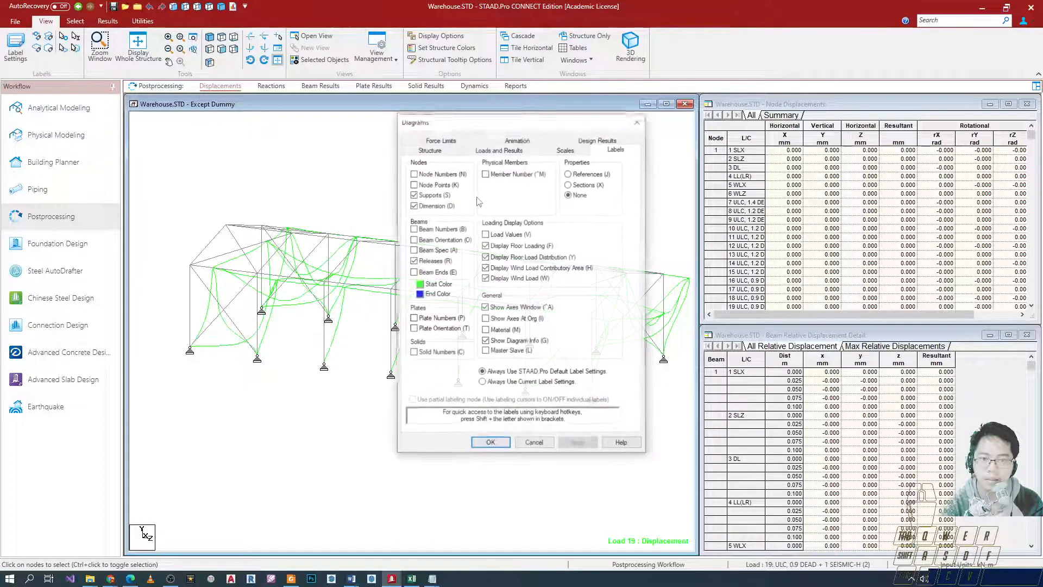
{"action": "left_click", "coordinate": [565, 150]}
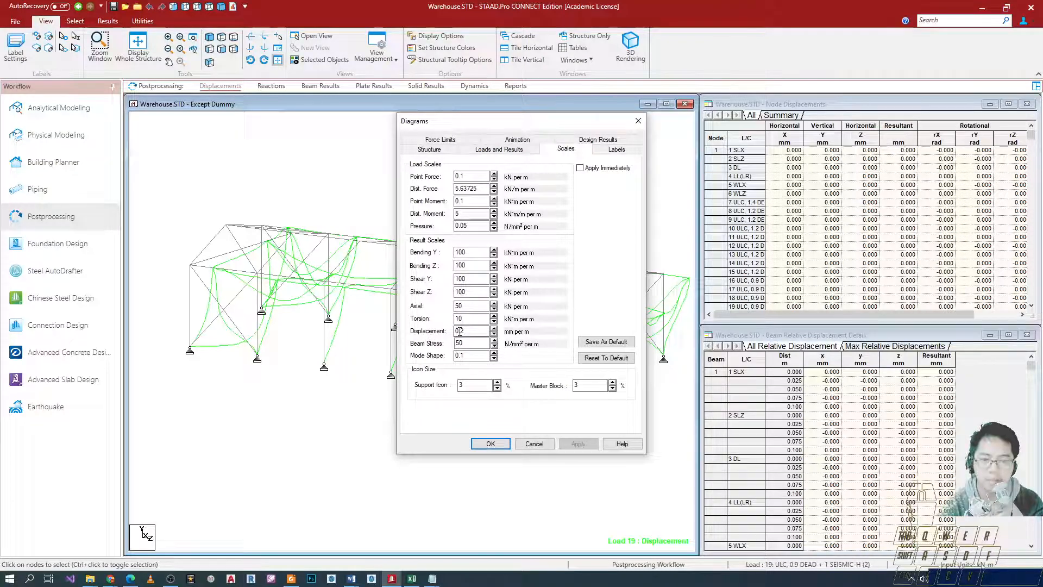
{"action": "left_click", "coordinate": [638, 123]}
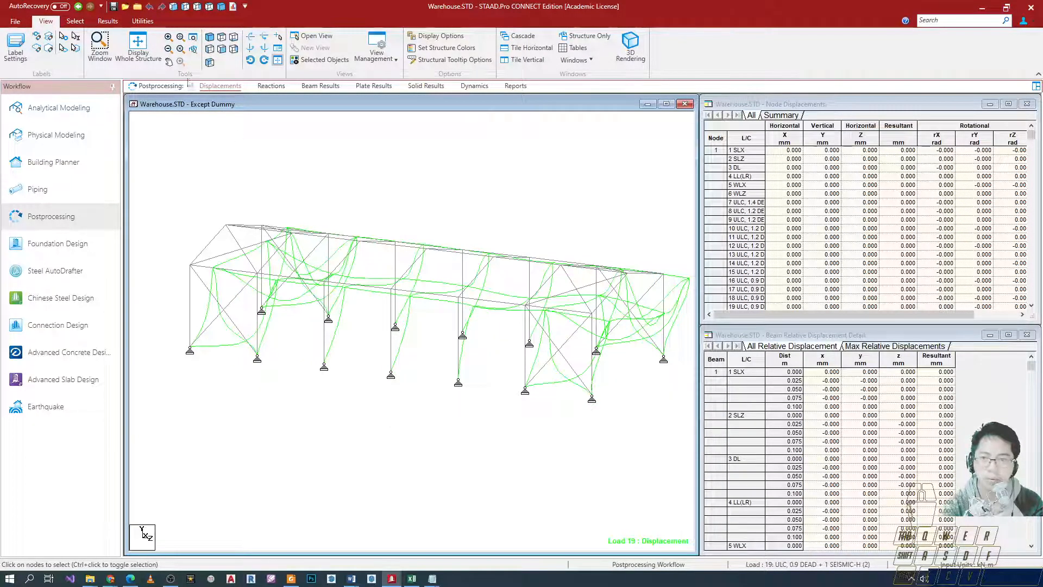
Step: Examine the displaced shape of the frame under load combination 19 from several angles, including both long sides
{"action": "left_click", "coordinate": [108, 21]}
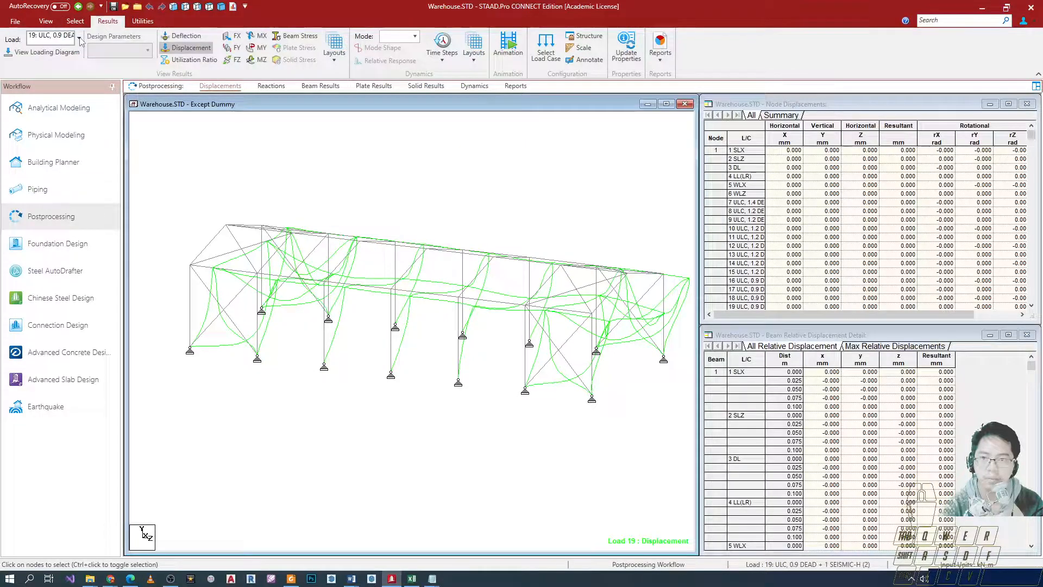
{"action": "key", "text": "Right"}
{"action": "key", "text": "Right"}
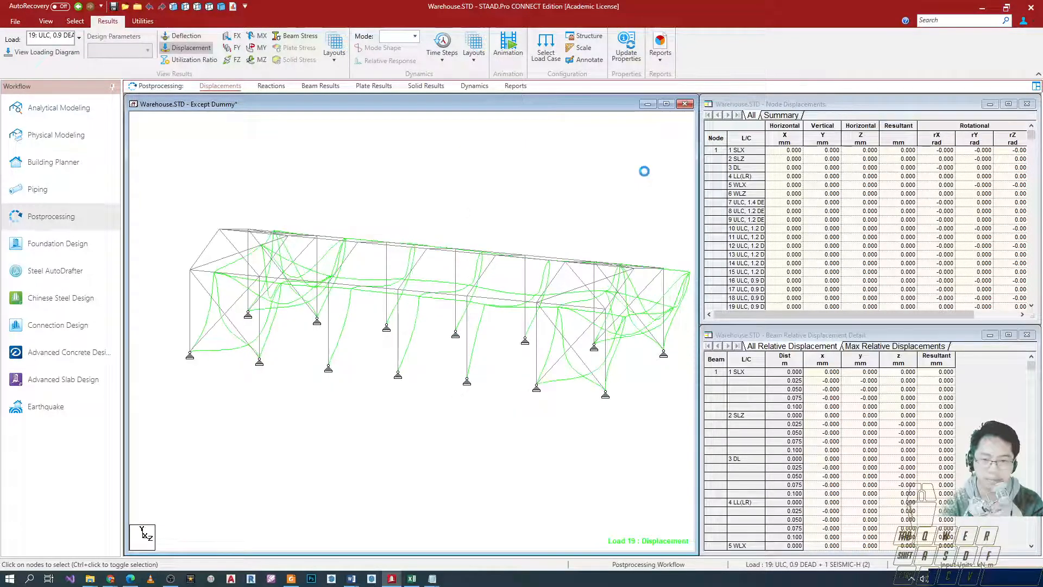
{"action": "key", "text": "Down"}
{"action": "key", "text": "Up"}
{"action": "key", "text": "Up"}
{"action": "key", "text": "Down"}
{"action": "key", "text": "Down"}
{"action": "key", "text": "Down"}
{"action": "key", "text": "Left"}
{"action": "key", "text": "Left"}
{"action": "key", "text": "Left"}
{"action": "key", "text": "Left"}
{"action": "key", "text": "Left"}
{"action": "key", "text": "Left"}
{"action": "key", "text": "Up"}
{"action": "key", "text": "Up"}
{"action": "key", "text": "Up"}
{"action": "key", "text": "Up"}
{"action": "key", "text": "Up"}
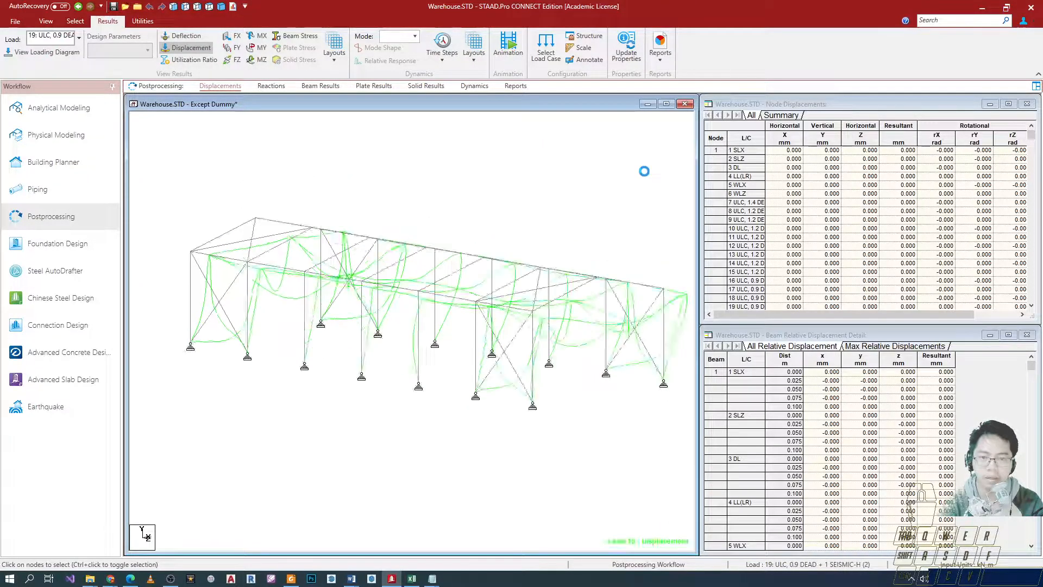
{"action": "key", "text": "Down"}
{"action": "key", "text": "Down"}
{"action": "key", "text": "Down"}
{"action": "key", "text": "Down"}
{"action": "key", "text": "Right"}
{"action": "key", "text": "Right"}
{"action": "key", "text": "Right"}
{"action": "key", "text": "Right"}
{"action": "key", "text": "Right"}
{"action": "key", "text": "Right"}
{"action": "key", "text": "Right"}
{"action": "key", "text": "Right"}
{"action": "key", "text": "Right"}
{"action": "key", "text": "Right"}
{"action": "key", "text": "Right"}
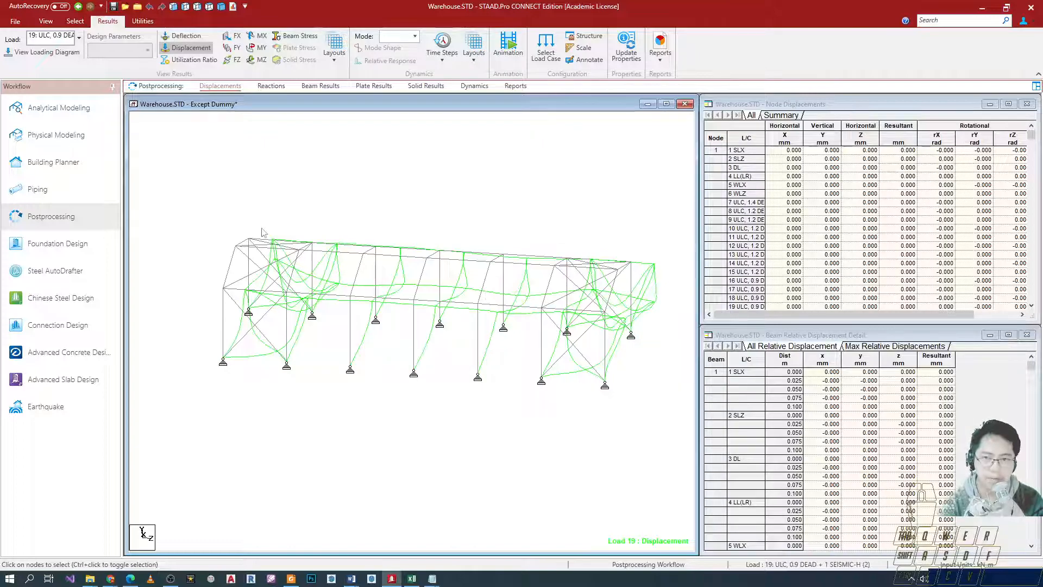
{"action": "key", "text": "Right"}
{"action": "key", "text": "Right"}
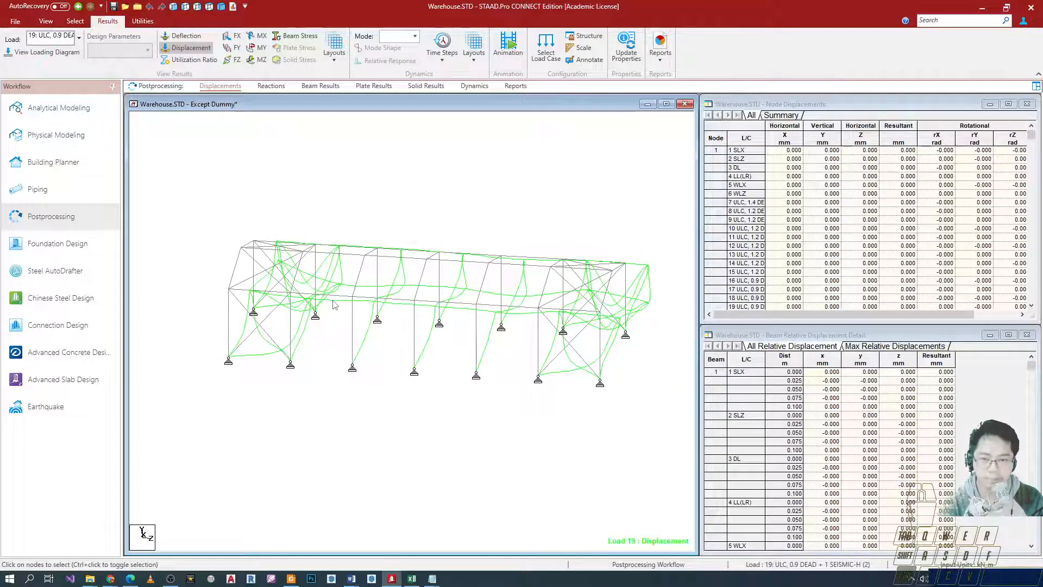
{"action": "key", "text": "ctrl+s"}
{"action": "left_click", "coordinate": [588, 314]}
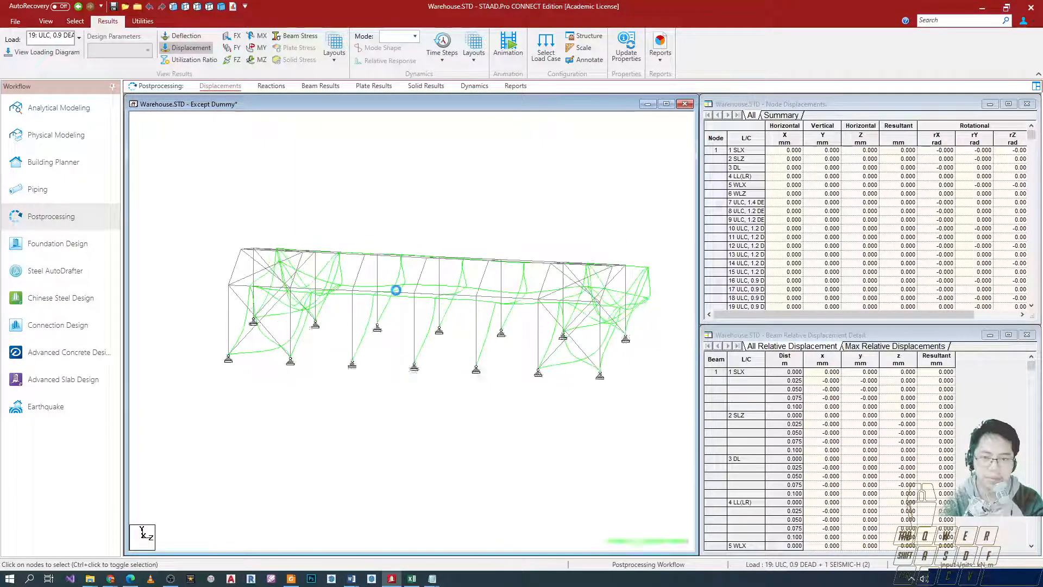
Step: Study how the frame sways along its length from the gable end under the seismic load of combination 19
{"action": "scroll", "coordinate": [421, 296], "scroll_direction": "up", "scroll_amount": 1}
{"action": "scroll", "coordinate": [422, 300], "scroll_direction": "up", "scroll_amount": 2}
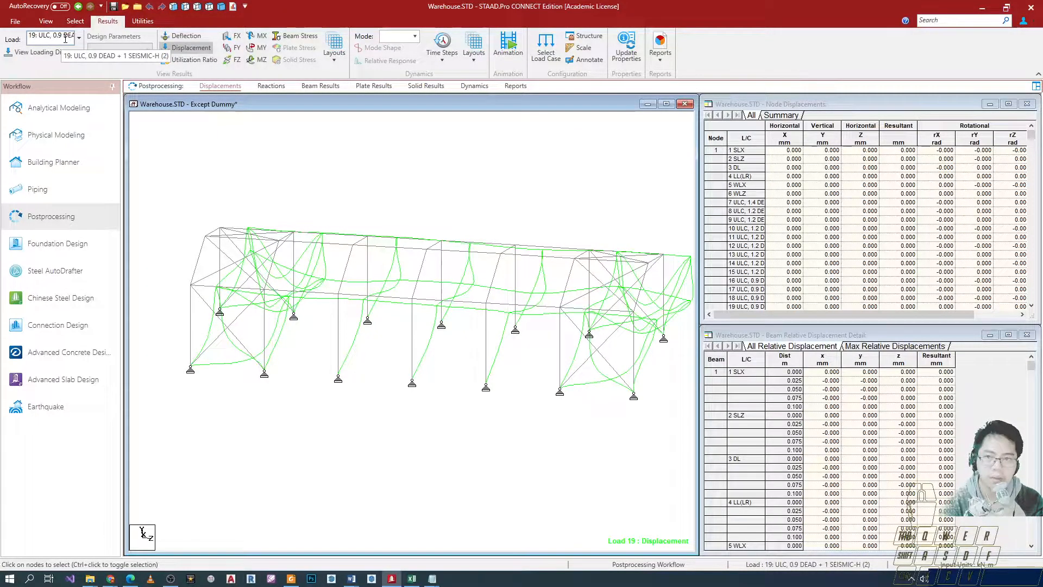
{"action": "scroll", "coordinate": [423, 310], "scroll_direction": "down", "scroll_amount": 2}
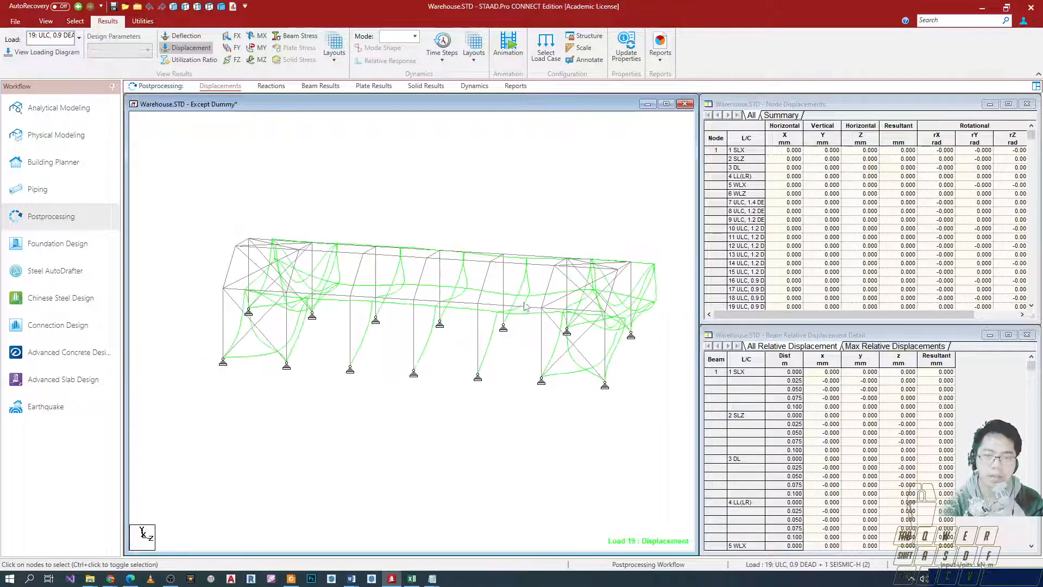
{"action": "middle_click_drag", "start_coordinate": [409, 320], "coordinate": [527, 312]}
{"action": "key", "text": "ctrl+2"}
{"action": "left_click_drag", "start_coordinate": [352, 289], "coordinate": [221, 269], "text": "ctrl+shift"}
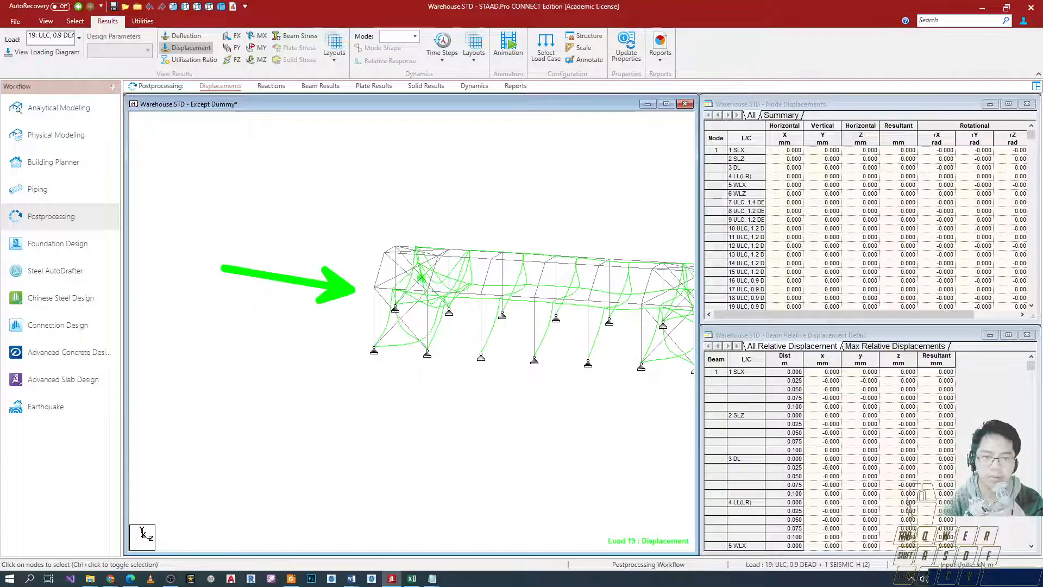
{"action": "key", "text": "Escape"}
{"action": "middle_click_drag", "start_coordinate": [476, 310], "coordinate": [404, 293]}
{"action": "scroll", "coordinate": [59, 39], "scroll_direction": "down", "scroll_amount": 1}
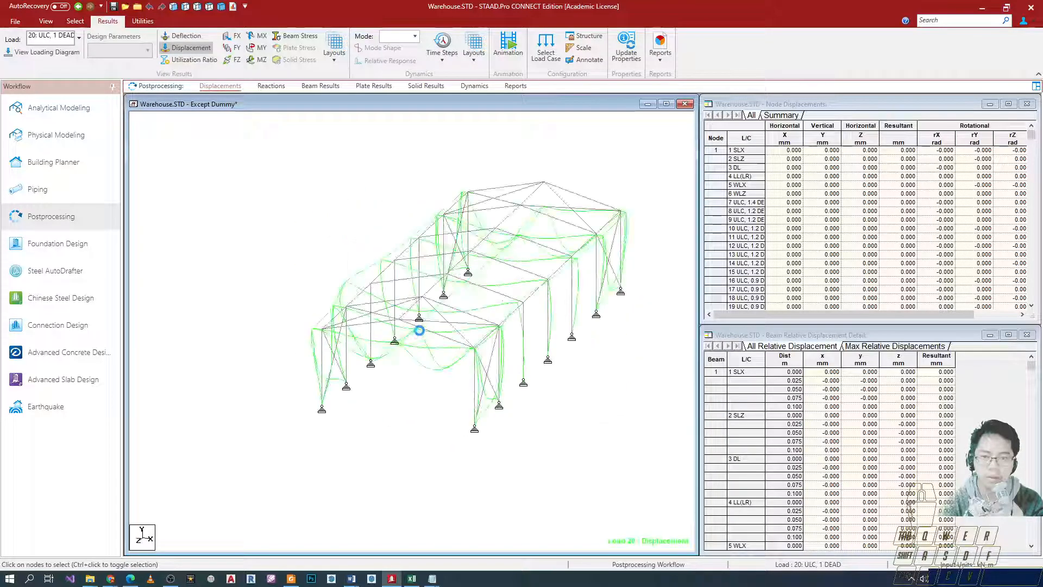
Step: Examine the displaced columns and roof beams under load combination 20 from both sides of the gable end
{"action": "key", "text": "Right"}
{"action": "key", "text": "Right"}
{"action": "key", "text": "Right"}
{"action": "key", "text": "Right"}
{"action": "key", "text": "Right"}
{"action": "key", "text": "Right"}
{"action": "key", "text": "Right"}
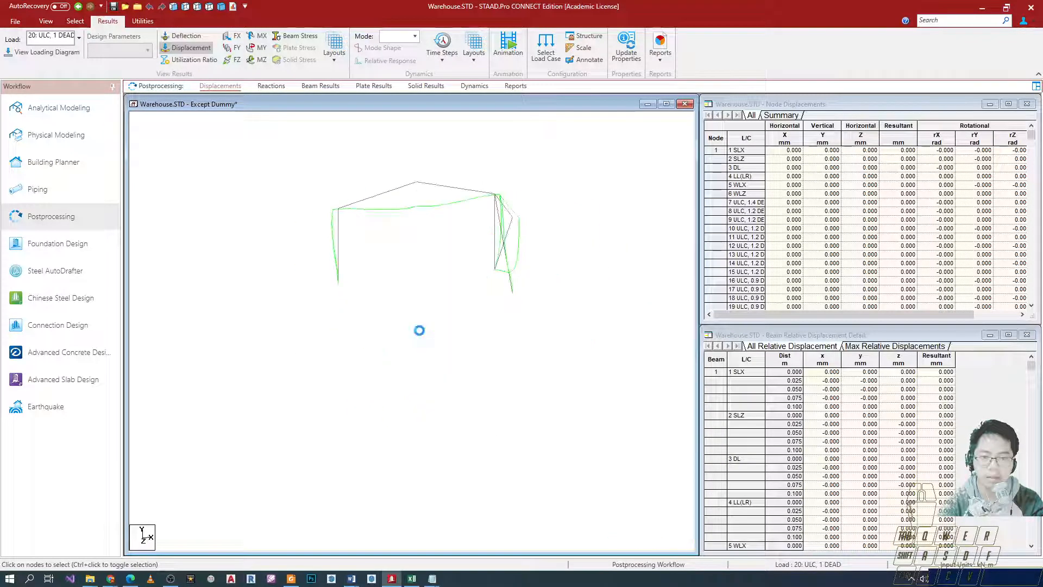
{"action": "key", "text": "Left"}
{"action": "key", "text": "Left"}
{"action": "key", "text": "Left"}
{"action": "key", "text": "Left"}
{"action": "key", "text": "Left"}
{"action": "key", "text": "Right"}
{"action": "key", "text": "Left"}
{"action": "key", "text": "Right"}
{"action": "key", "text": "Left"}
{"action": "key", "text": "Right"}
{"action": "key", "text": "Left"}
{"action": "key", "text": "Right"}
{"action": "key", "text": "Right"}
{"action": "key", "text": "Right"}
{"action": "key", "text": "Right"}
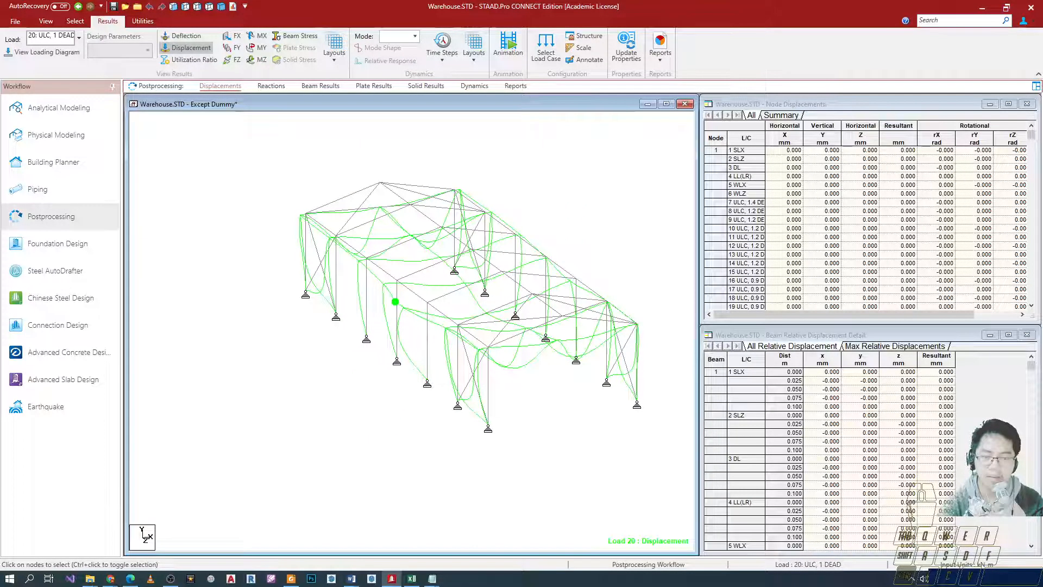
Step: Select two neighbouring columns on the near long side one at a time to inspect their relative displacements under load combination 20
{"action": "left_click", "coordinate": [395, 280]}
{"action": "key", "text": "r"}
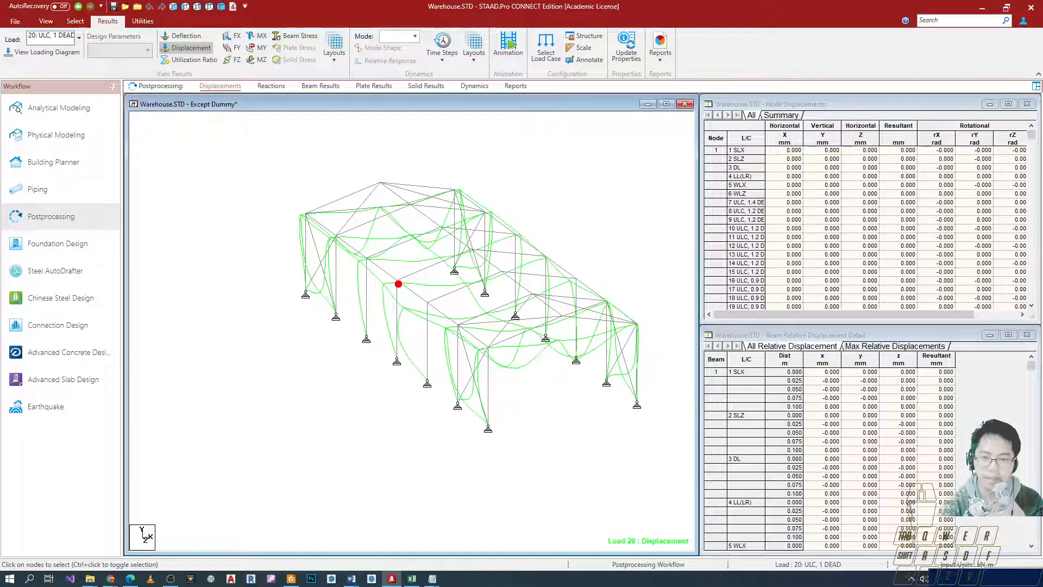
{"action": "mouse_move", "coordinate": [392, 282]}
{"action": "left_mouse_down", "text": "ctrl"}
{"action": "mouse_move", "coordinate": [457, 429]}
{"action": "mouse_move", "coordinate": [448, 429]}
{"action": "left_mouse_up", "text": "ctrl"}
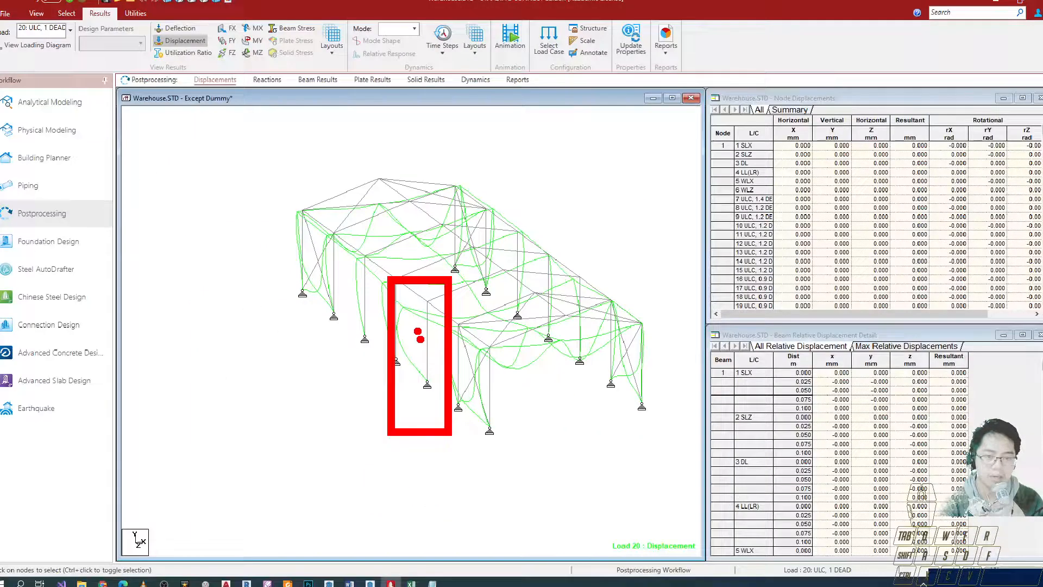
{"action": "key", "text": "Escape"}
{"action": "left_click", "coordinate": [435, 292]}
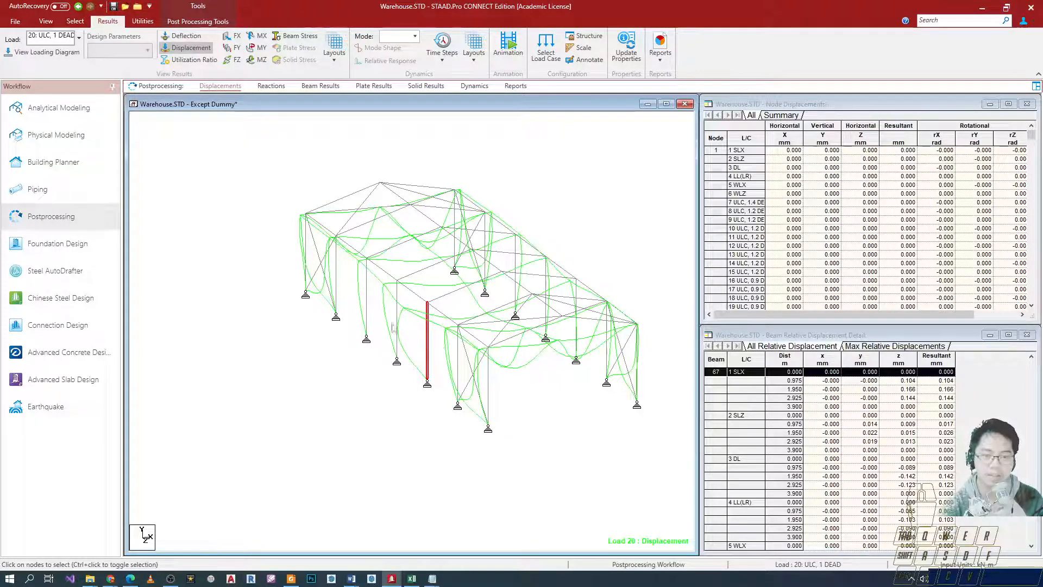
{"action": "left_click", "coordinate": [387, 289]}
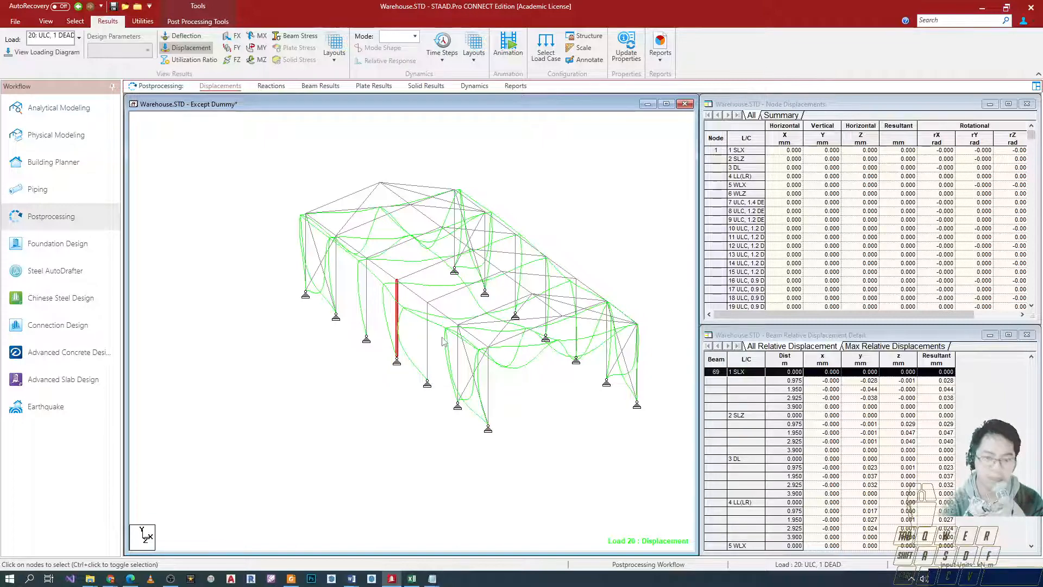
Step: Examine the displaced shape under load combination 20 from around the building and from directly above
{"action": "key", "text": "Left"}
{"action": "key", "text": "Left"}
{"action": "key", "text": "Left"}
{"action": "key", "text": "Left"}
{"action": "key", "text": "Left"}
{"action": "key", "text": "Left"}
{"action": "key", "text": "Left"}
{"action": "key", "text": "Left"}
{"action": "key", "text": "Left"}
{"action": "left_click", "coordinate": [554, 396]}
{"action": "key", "text": "Left"}
{"action": "key", "text": "Left"}
{"action": "key", "text": "Right"}
{"action": "key", "text": "Left"}
{"action": "key", "text": "Left"}
{"action": "key", "text": "Left"}
{"action": "key", "text": "Left"}
{"action": "key", "text": "Left"}
{"action": "key", "text": "Left"}
{"action": "key", "text": "Down"}
{"action": "key", "text": "Up"}
{"action": "key", "text": "Up"}
{"action": "key", "text": "Up"}
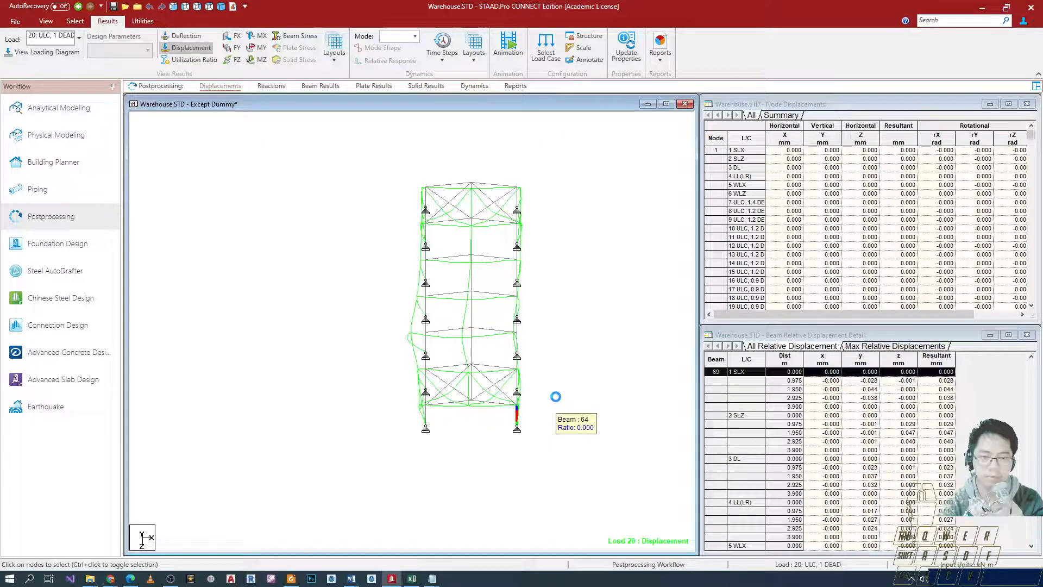
{"action": "key", "text": "Up"}
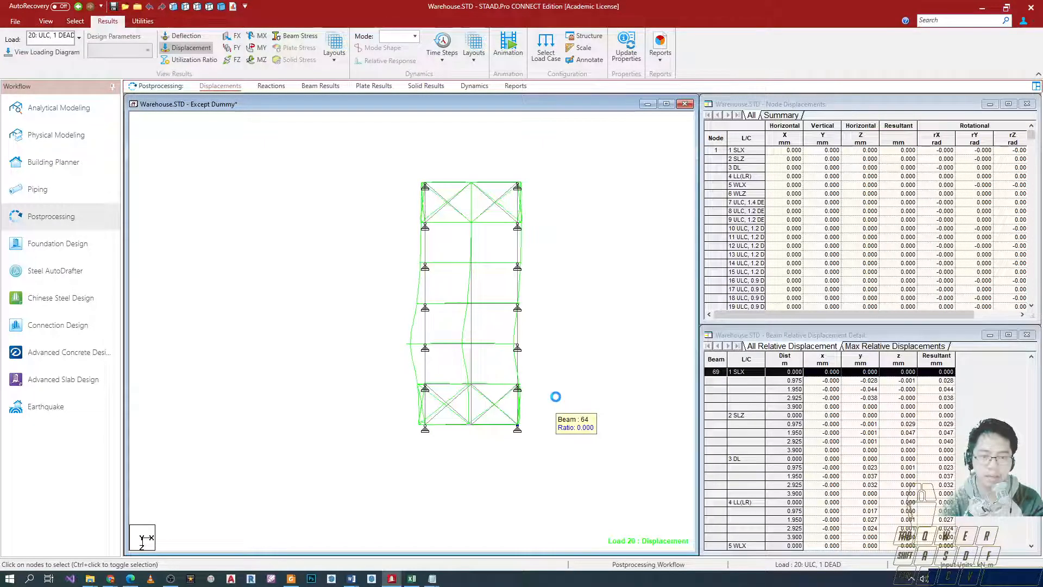
Step: Examine the displaced columns and roof beams under load combination 20 obliquely from the opposite long side
{"action": "key", "text": "Down"}
{"action": "key", "text": "Left"}
{"action": "key", "text": "Up"}
{"action": "key", "text": "Up"}
{"action": "key", "text": "Up"}
{"action": "key", "text": "Left"}
{"action": "key", "text": "Left"}
{"action": "key", "text": "Left"}
{"action": "key", "text": "Left"}
{"action": "key", "text": "Left"}
{"action": "key", "text": "Up"}
{"action": "key", "text": "Up"}
{"action": "key", "text": "Up"}
{"action": "key", "text": "Up"}
{"action": "scroll", "coordinate": [420, 308], "scroll_direction": "up", "scroll_amount": 3}
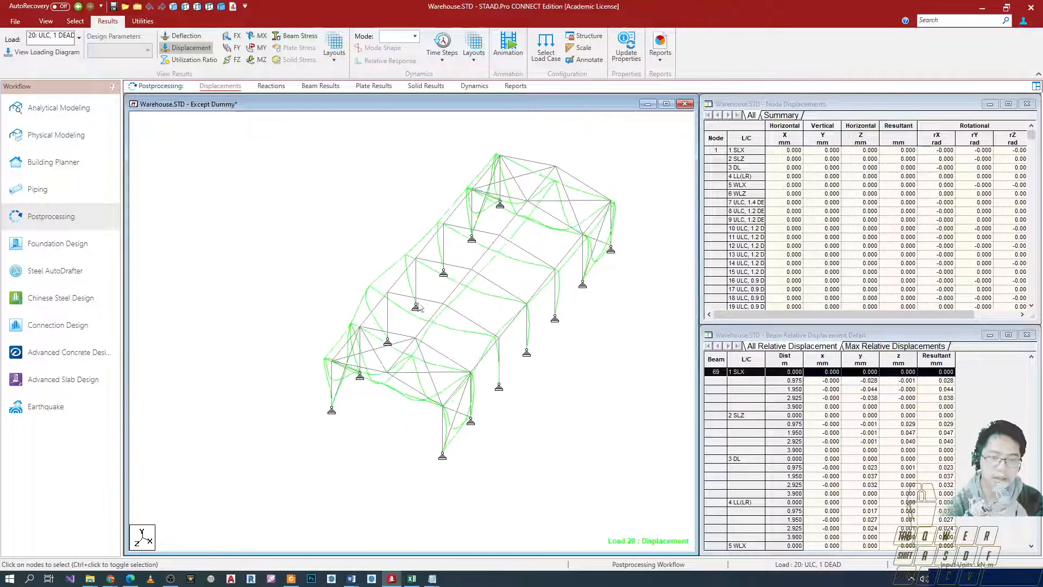
{"action": "scroll", "coordinate": [387, 295], "scroll_direction": "up", "scroll_amount": 5}
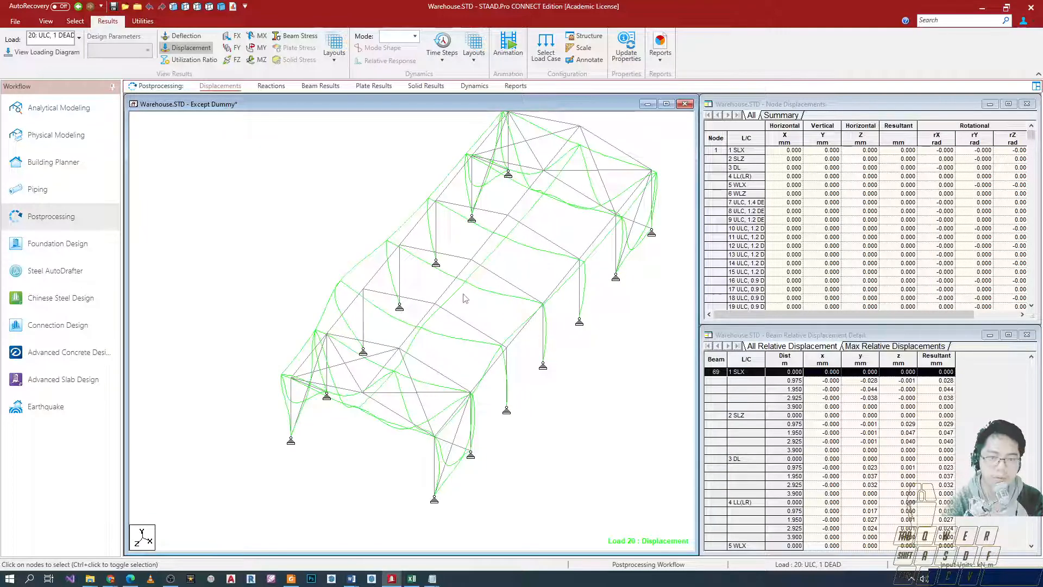
{"action": "scroll", "coordinate": [395, 337], "scroll_direction": "down", "scroll_amount": 3}
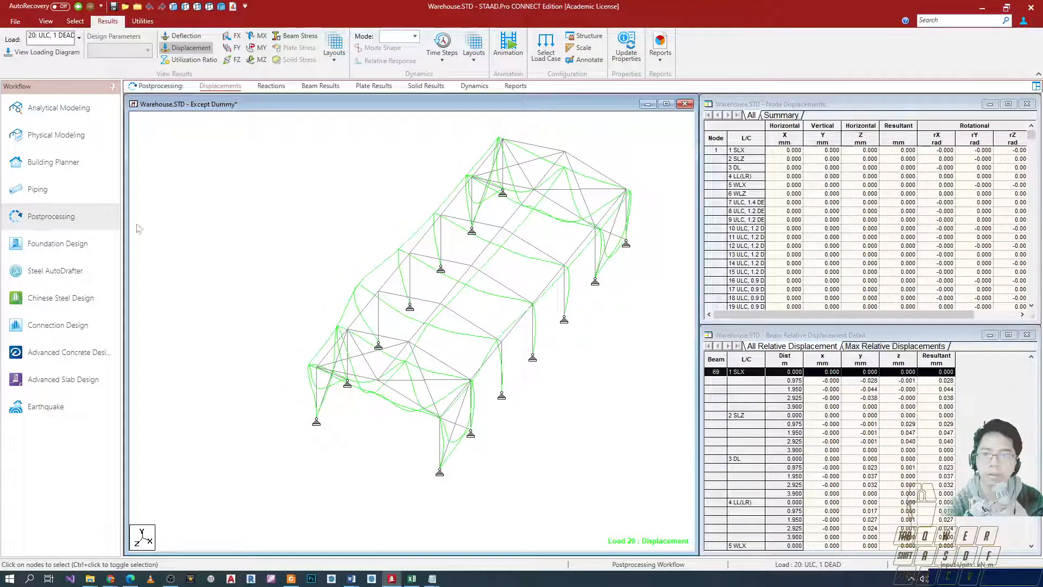
Step: Show the displaced shape for load combination 23, ULC, 1 DEAD + 0.6 WIND (1), viewed from the gable end
{"action": "left_click", "coordinate": [79, 37]}
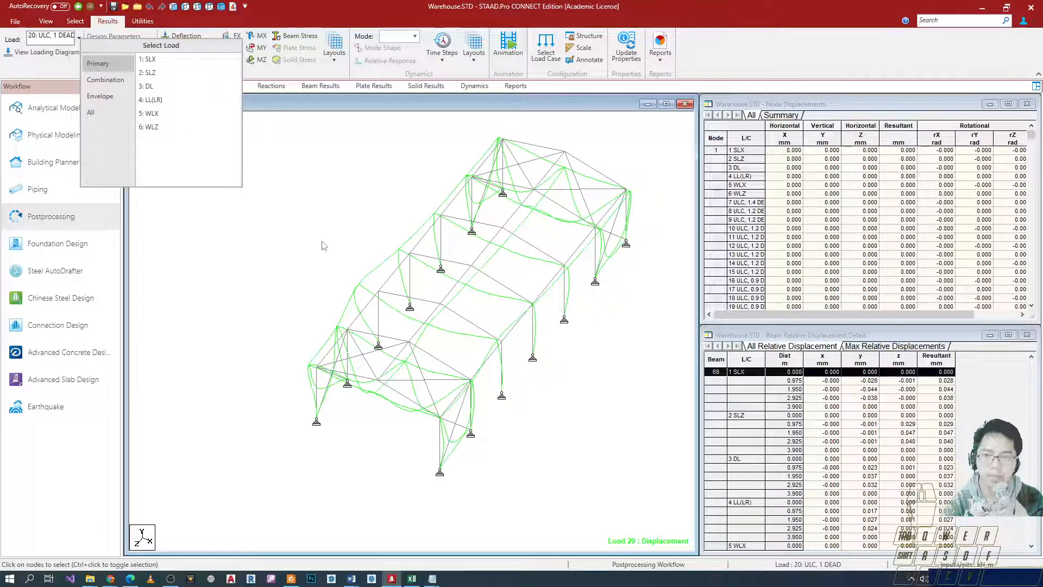
{"action": "left_click", "coordinate": [295, 232]}
{"action": "scroll", "coordinate": [72, 38], "scroll_direction": "down", "scroll_amount": 3}
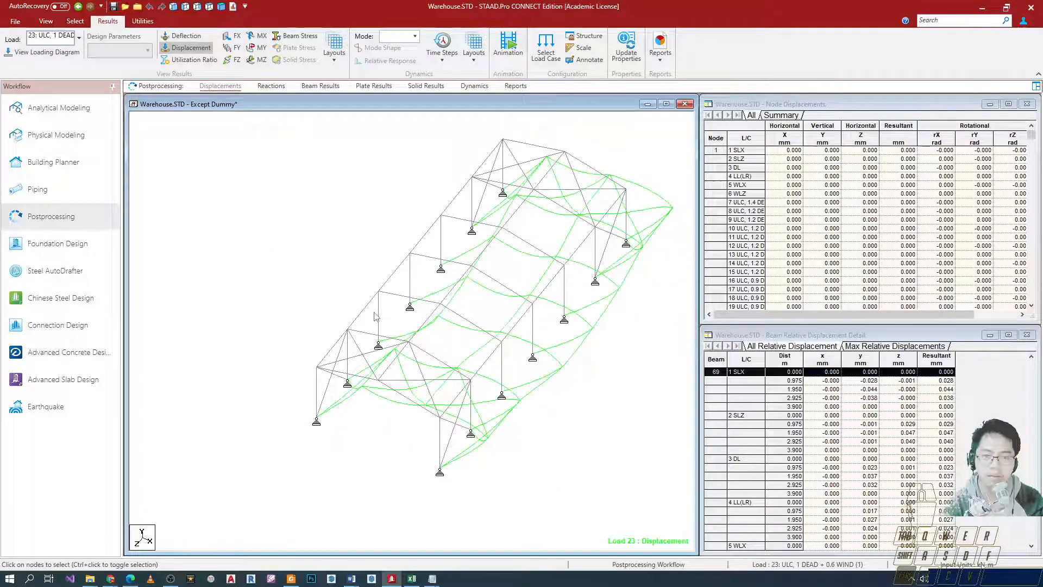
{"action": "left_click", "coordinate": [78, 38]}
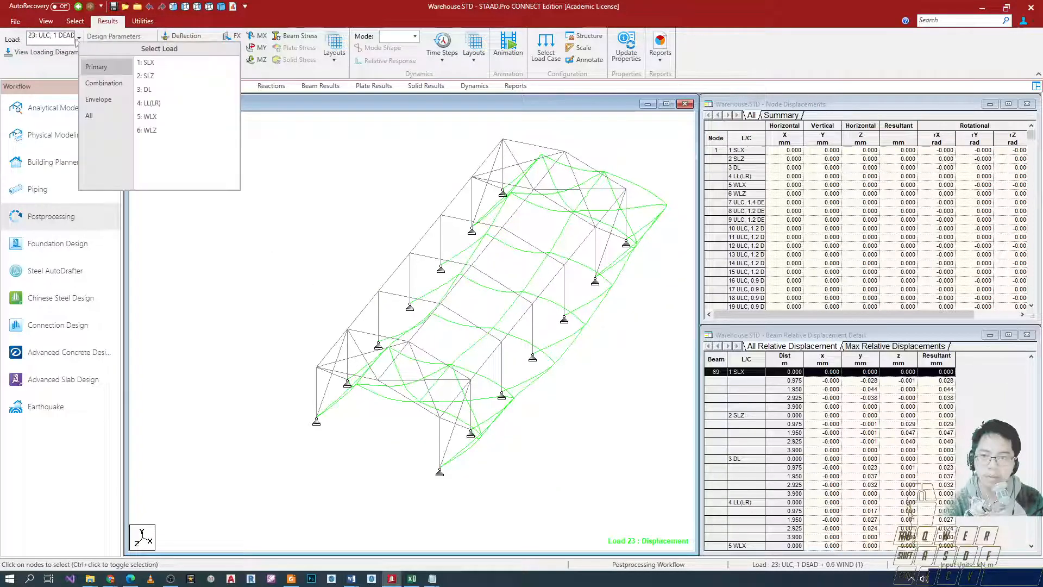
{"action": "left_click", "coordinate": [61, 37]}
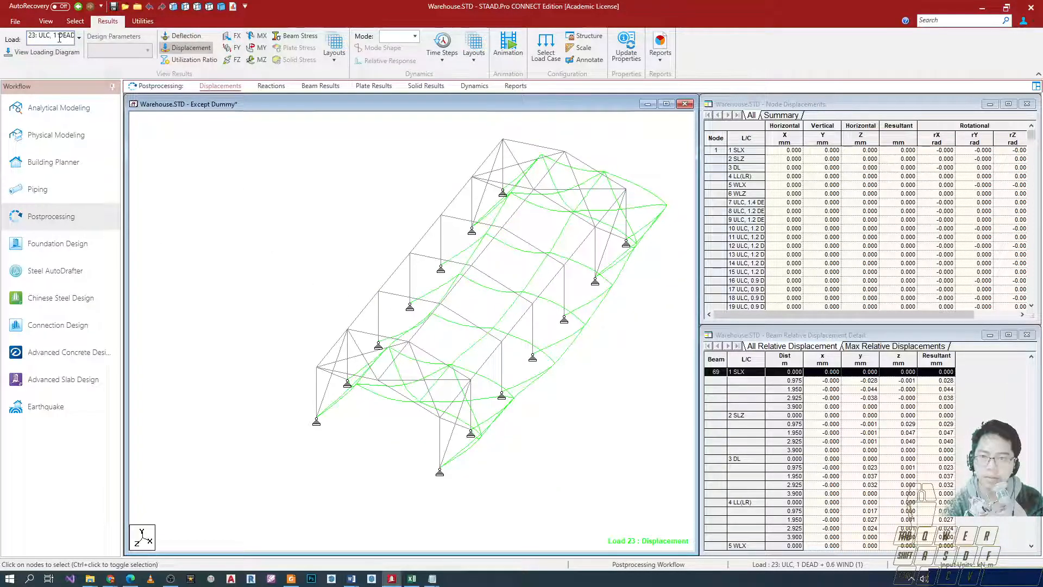
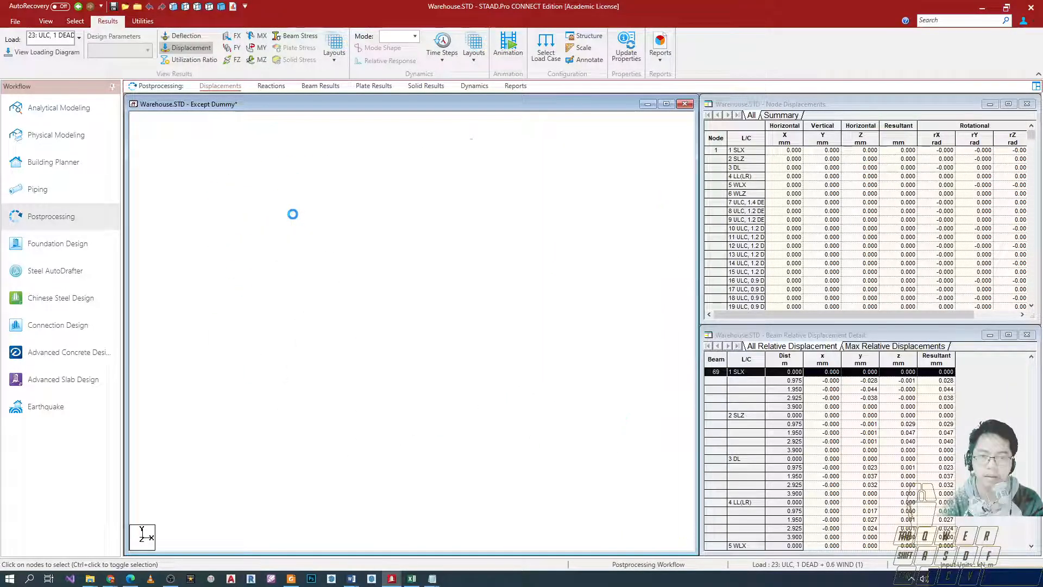
{"action": "scroll", "coordinate": [488, 306], "scroll_direction": "up", "scroll_amount": 2}
{"action": "scroll", "coordinate": [464, 319], "scroll_direction": "down", "scroll_amount": 6}
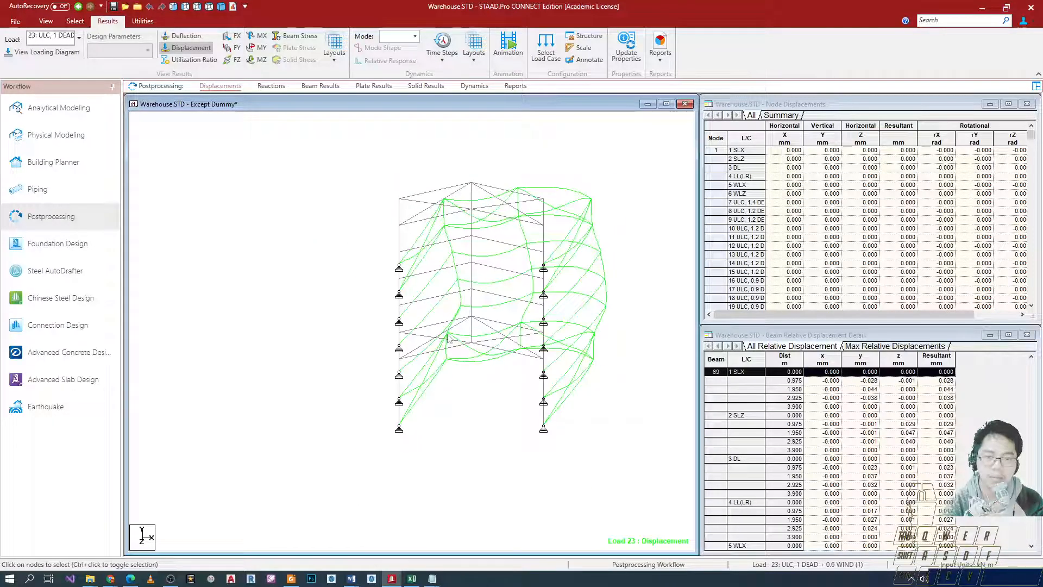
Step: Compare the displaced shapes of load combinations 20, 18, 17, 16 and 15 from the gable end, finishing on combination 15
{"action": "scroll", "coordinate": [64, 39], "scroll_direction": "up", "scroll_amount": 4}
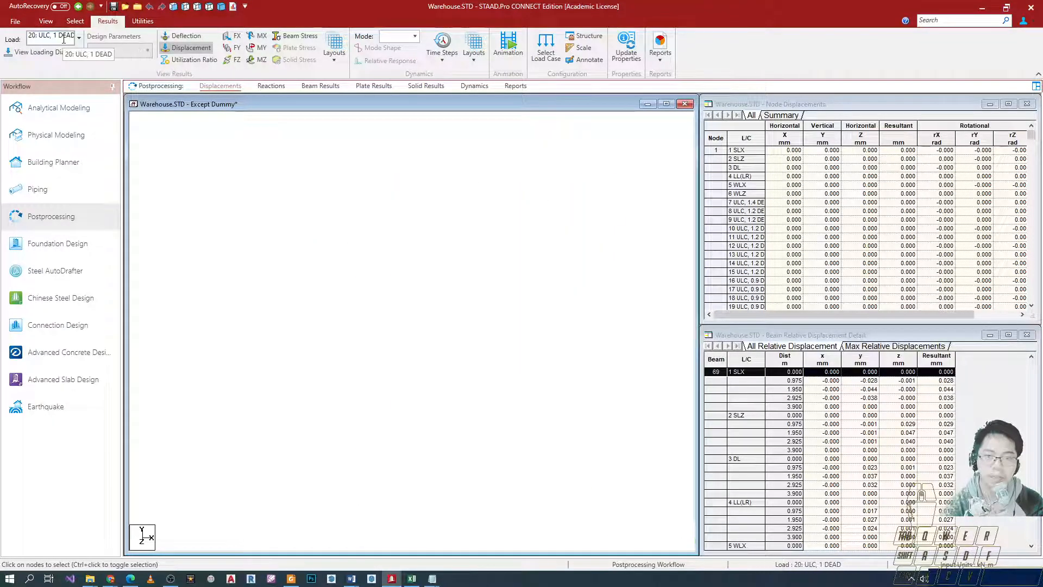
{"action": "scroll", "coordinate": [63, 38], "scroll_direction": "up", "scroll_amount": 1}
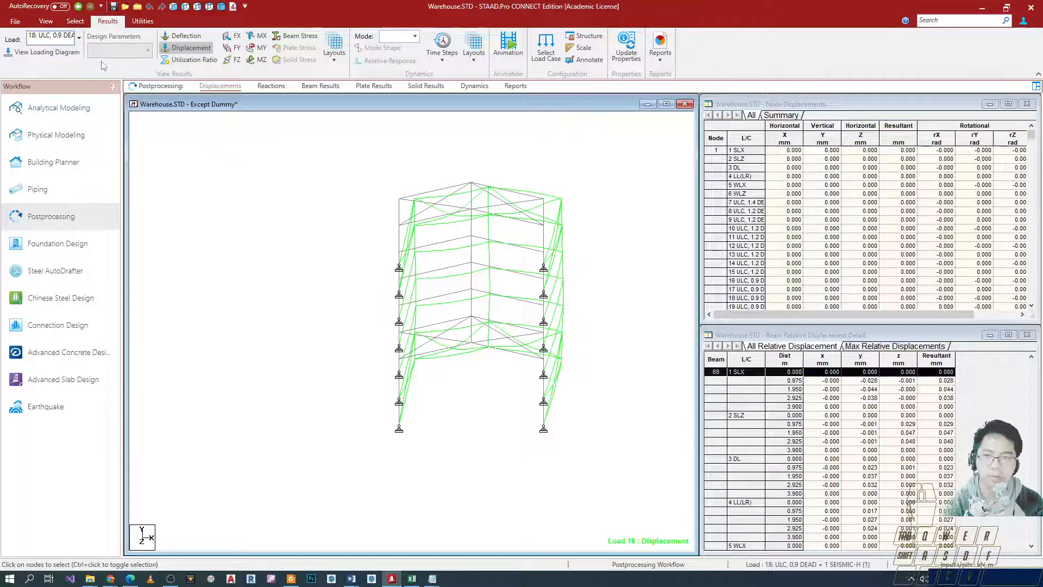
{"action": "scroll", "coordinate": [65, 36], "scroll_direction": "up", "scroll_amount": 1}
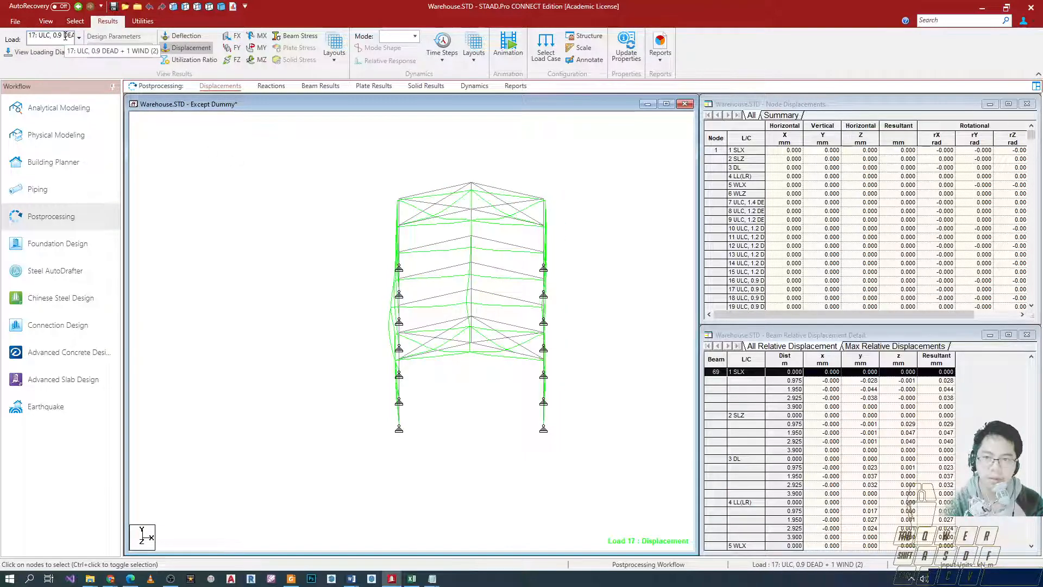
{"action": "scroll", "coordinate": [65, 37], "scroll_direction": "up", "scroll_amount": 2}
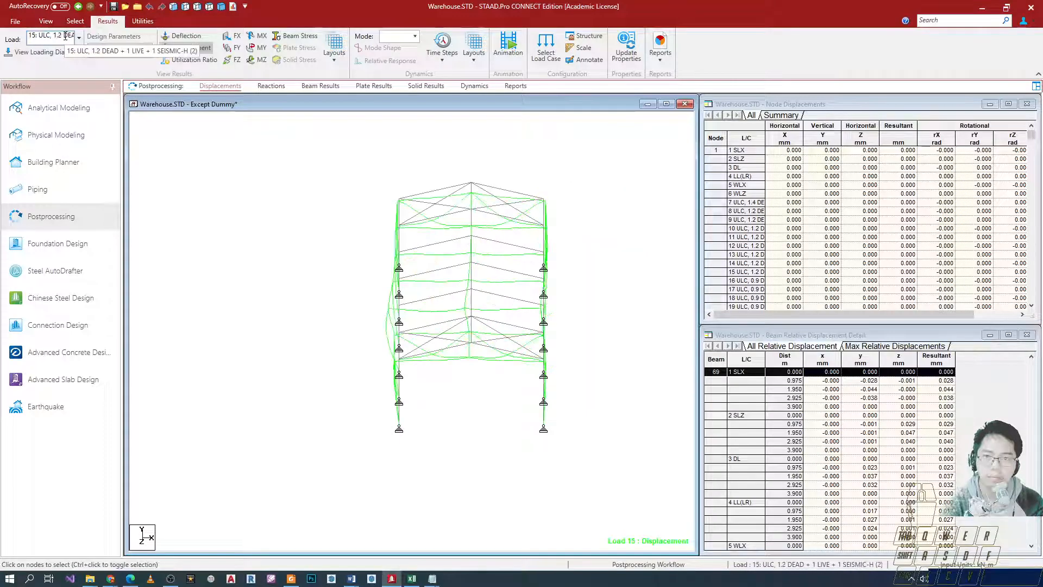
{"action": "scroll", "coordinate": [66, 36], "scroll_direction": "down", "scroll_amount": 1}
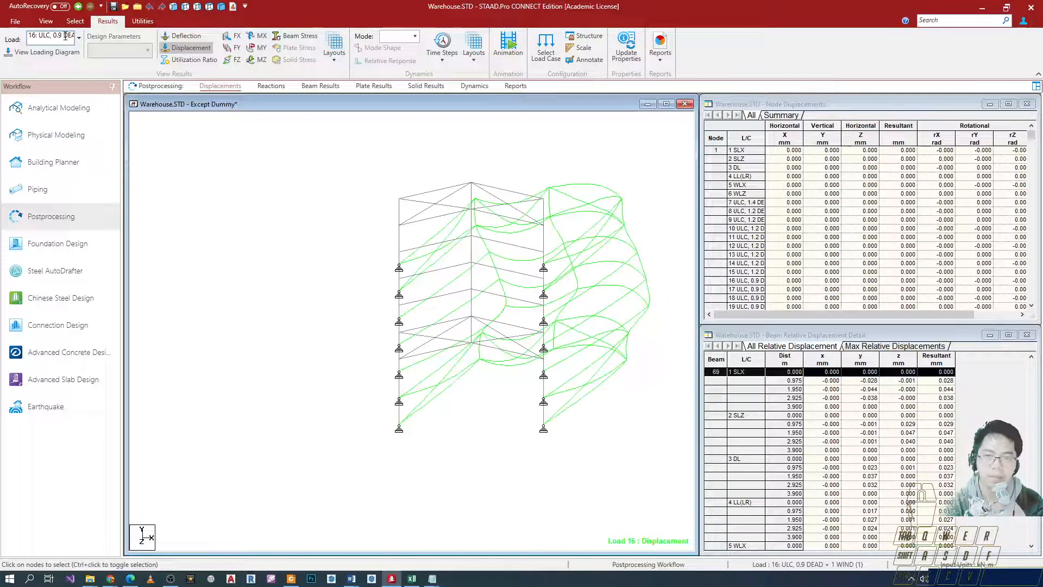
{"action": "scroll", "coordinate": [65, 36], "scroll_direction": "up", "scroll_amount": 1}
{"action": "scroll", "coordinate": [65, 36], "scroll_direction": "down", "scroll_amount": 2}
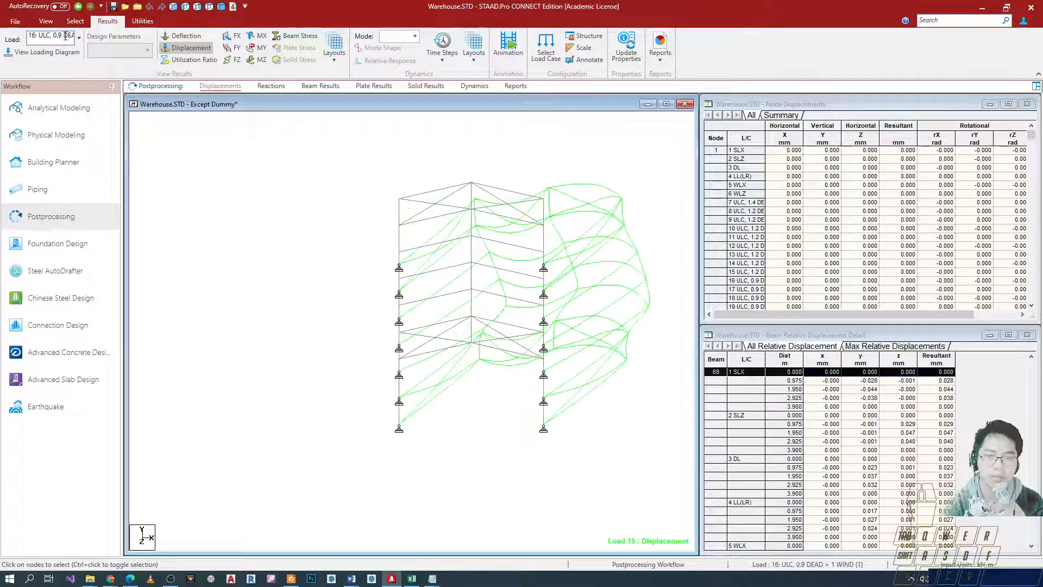
{"action": "scroll", "coordinate": [65, 36], "scroll_direction": "up", "scroll_amount": 2}
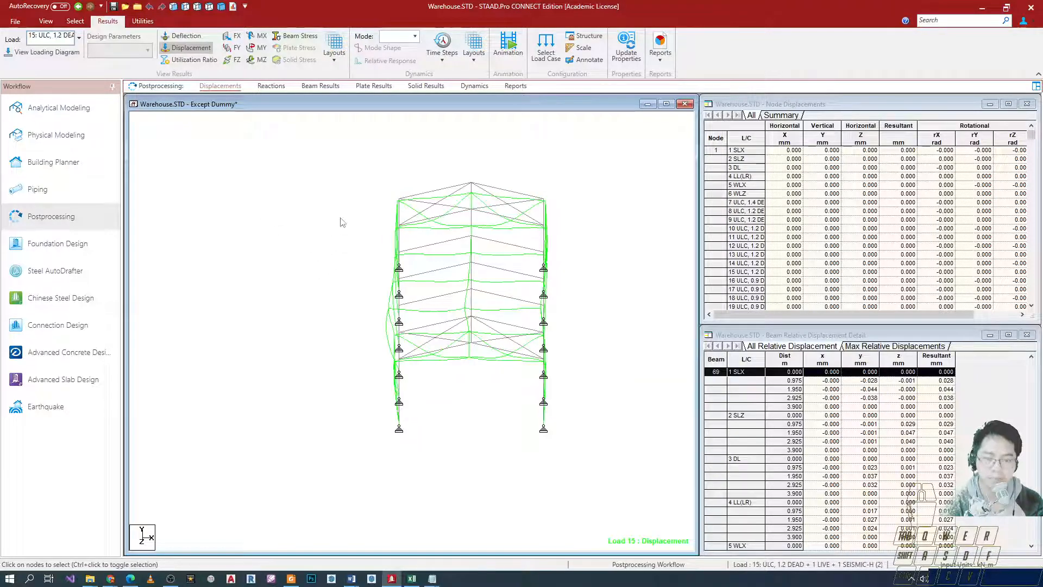
Step: Animate the frame's deflection under load combination 15, seen obliquely from the long side, keeping 10 extra frames and 10 target FPS
{"action": "key", "text": "Right"}
{"action": "key", "text": "Right"}
{"action": "key", "text": "Right"}
{"action": "key", "text": "Right"}
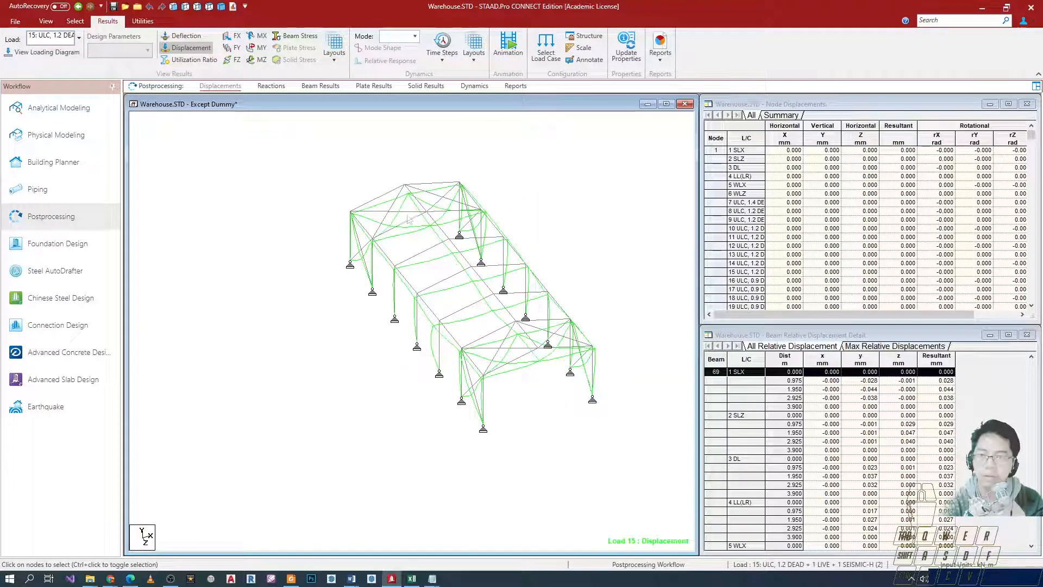
{"action": "key", "text": "Right"}
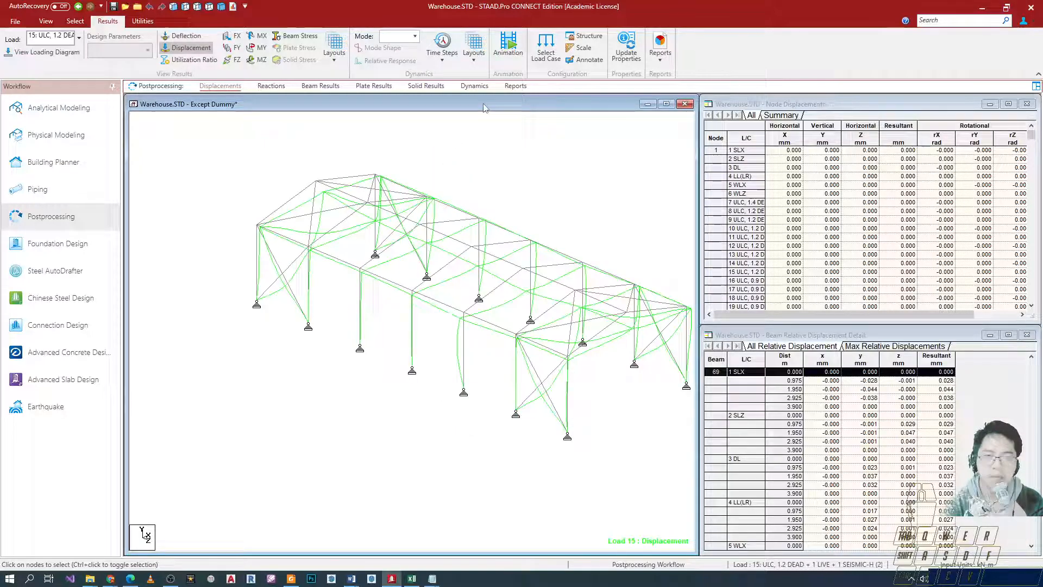
{"action": "left_click", "coordinate": [508, 48]}
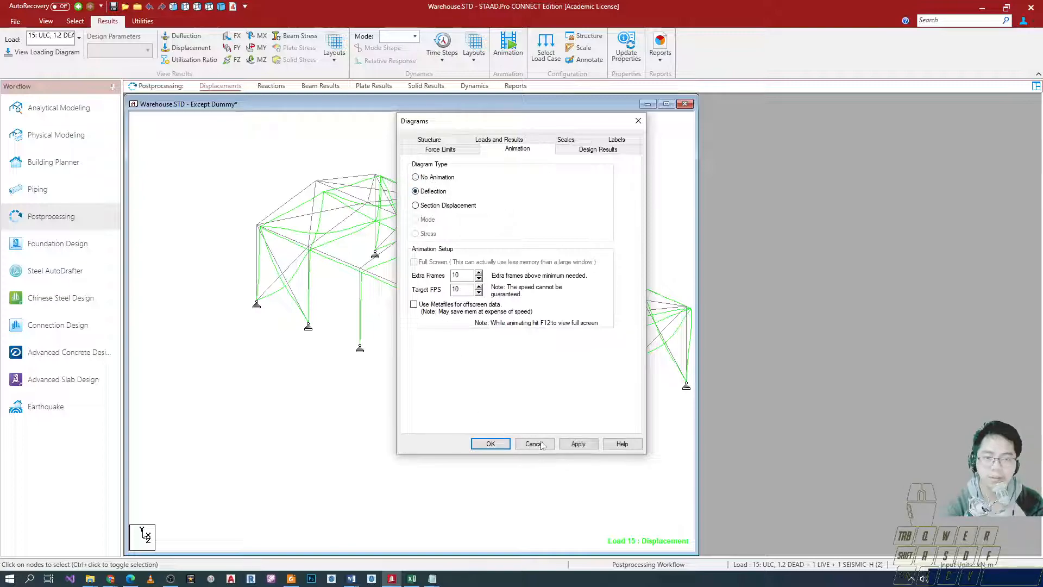
{"action": "left_click", "coordinate": [491, 444]}
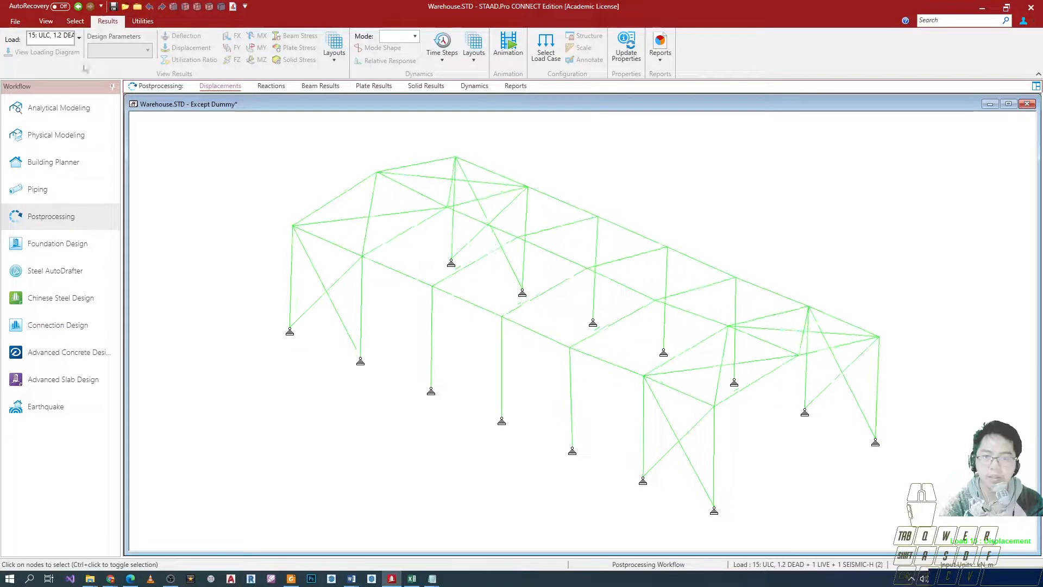
Step: Step the deflection animation through load combinations 16 to 21 one by one
{"action": "left_click", "coordinate": [73, 39]}
{"action": "left_click", "coordinate": [62, 37]}
{"action": "key", "text": "Down"}
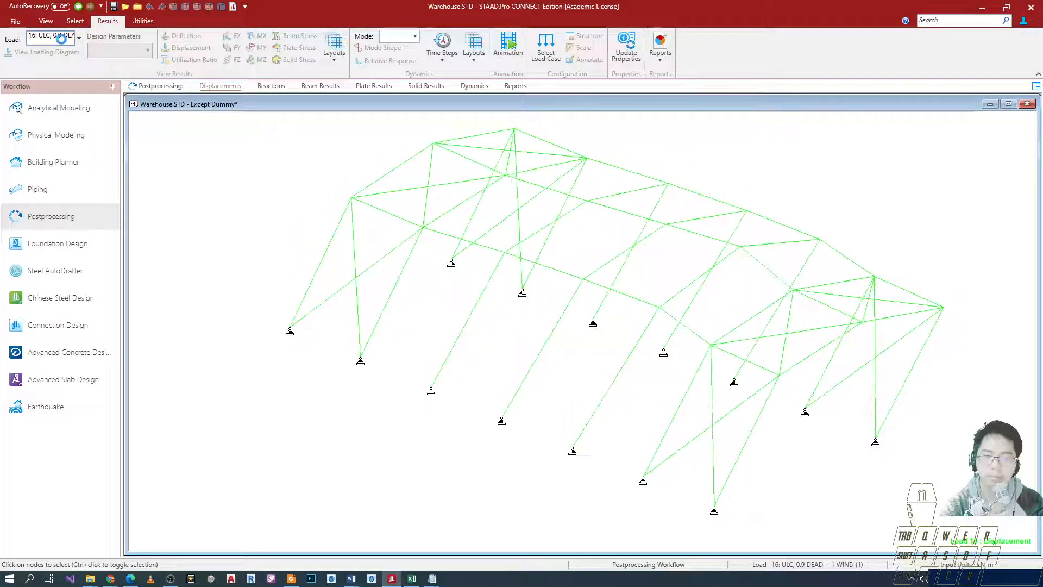
{"action": "key", "text": "Down"}
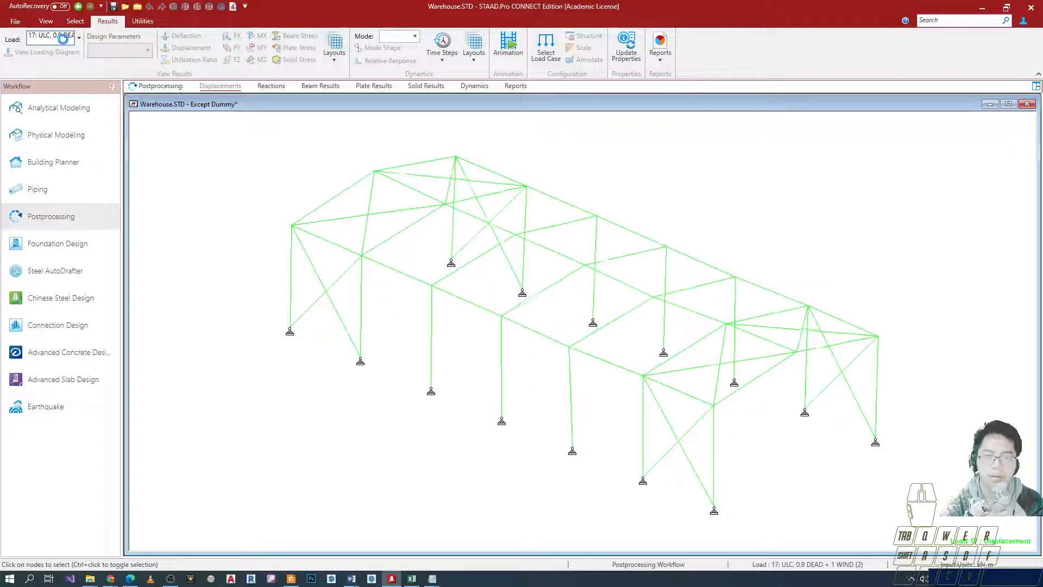
{"action": "key", "text": "Down"}
{"action": "key", "text": "Down"}
{"action": "key", "text": "Down"}
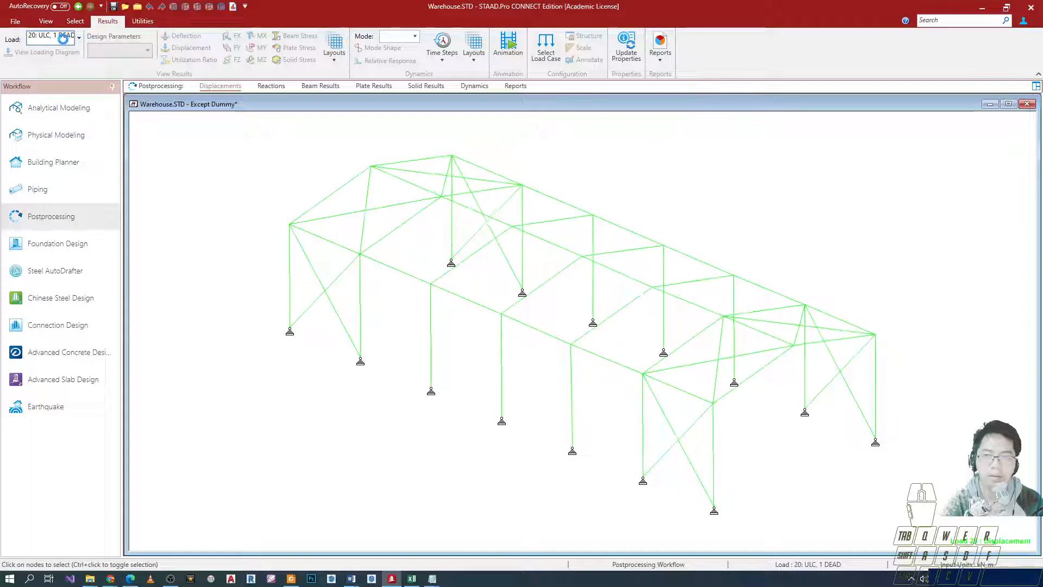
{"action": "key", "text": "Down"}
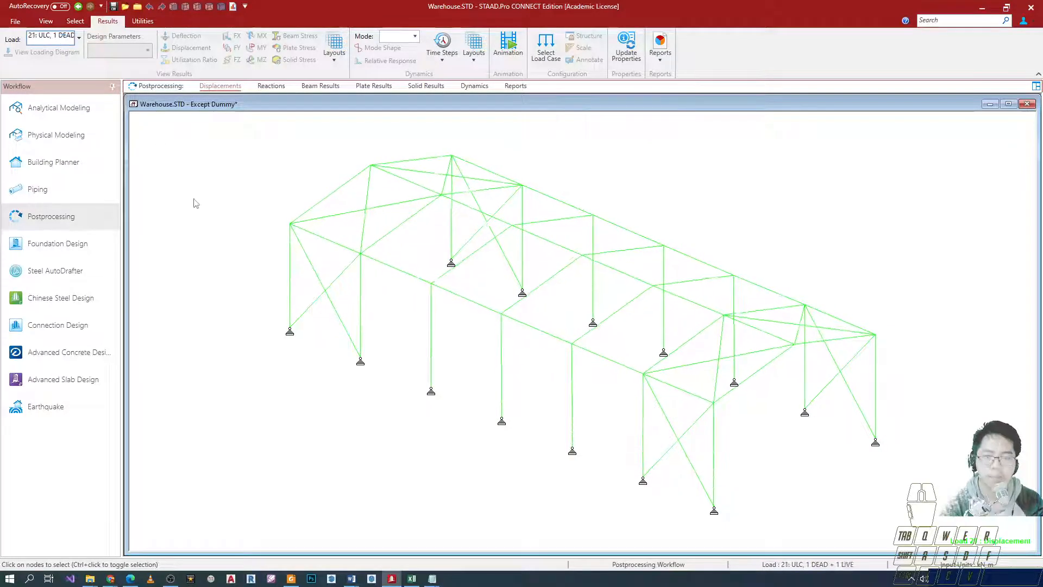
Step: Check the support reactions under load combination 21 and return to the displacement results
{"action": "left_click", "coordinate": [271, 86]}
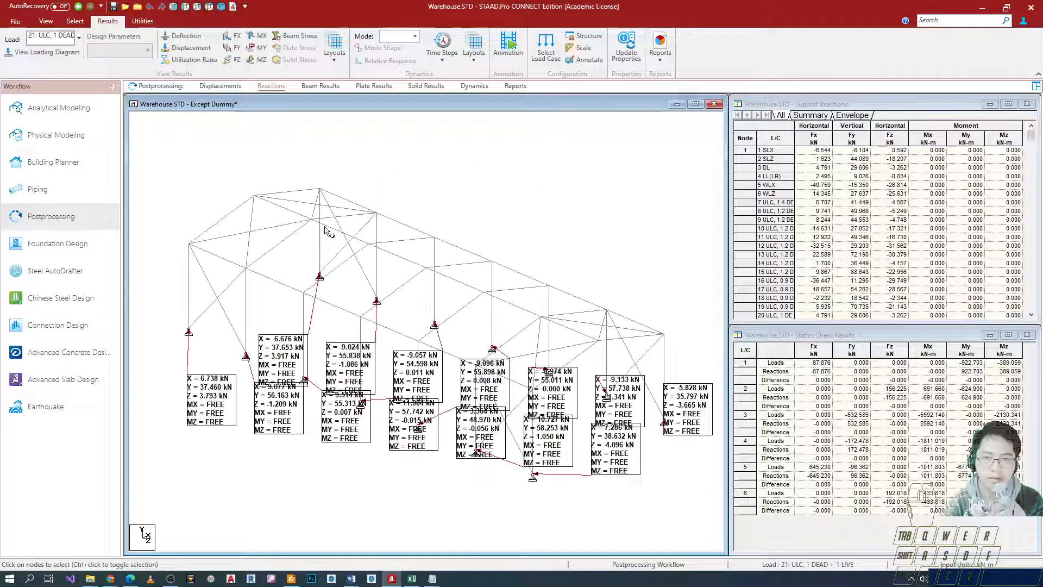
{"action": "scroll", "coordinate": [396, 331], "scroll_direction": "down", "scroll_amount": 1}
{"action": "scroll", "coordinate": [386, 336], "scroll_direction": "up", "scroll_amount": 1}
{"action": "scroll", "coordinate": [386, 337], "scroll_direction": "down", "scroll_amount": 1}
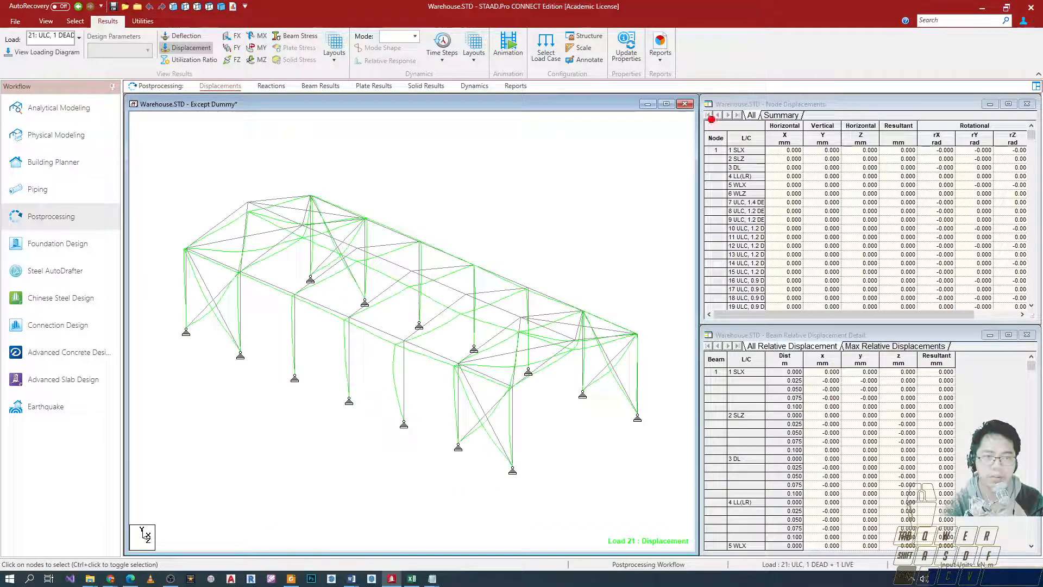
{"action": "mouse_move", "coordinate": [688, 88]}
{"action": "left_mouse_down"}
{"action": "mouse_move", "coordinate": [955, 232]}
{"action": "mouse_move", "coordinate": [1020, 316]}
{"action": "mouse_move", "coordinate": [1040, 324]}
{"action": "left_mouse_up"}
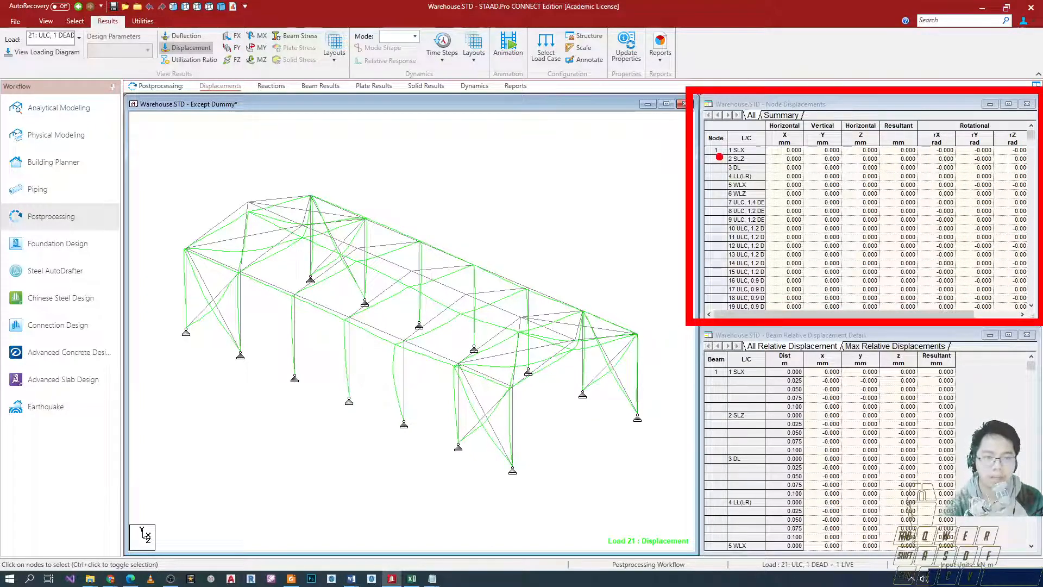
{"action": "mouse_move", "coordinate": [718, 150]}
{"action": "left_mouse_down"}
{"action": "mouse_move", "coordinate": [836, 201]}
{"action": "mouse_move", "coordinate": [822, 248]}
{"action": "left_mouse_up"}
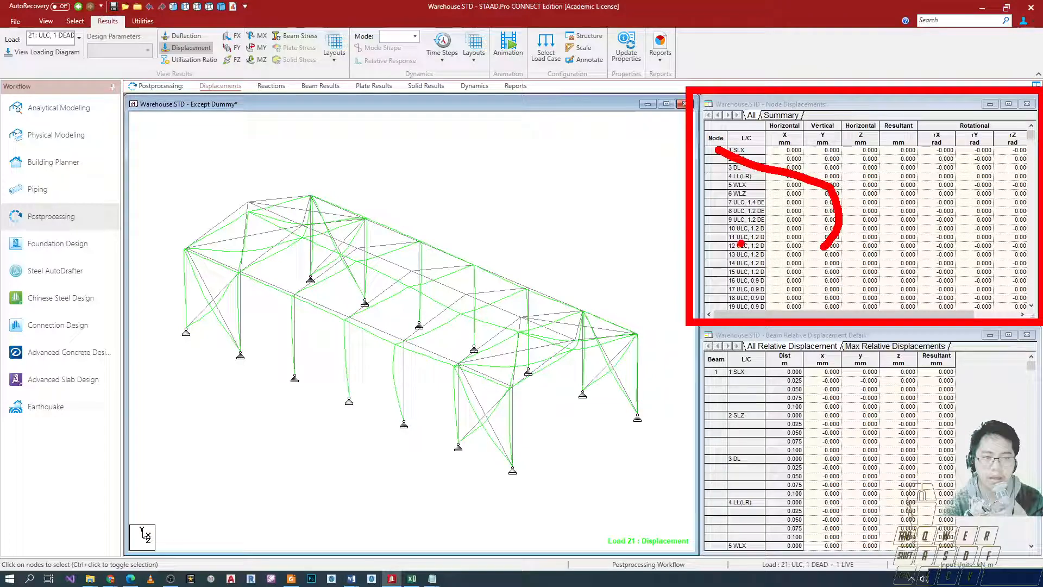
{"action": "key", "text": "ctrl+z"}
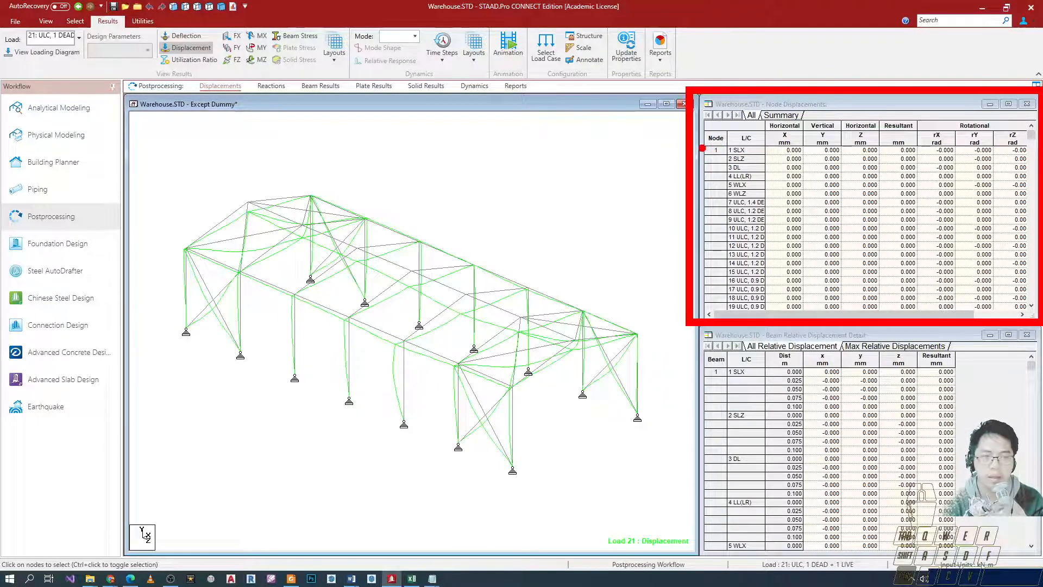
{"action": "left_click_drag", "start_coordinate": [705, 150], "coordinate": [595, 151], "text": "ctrl+shift"}
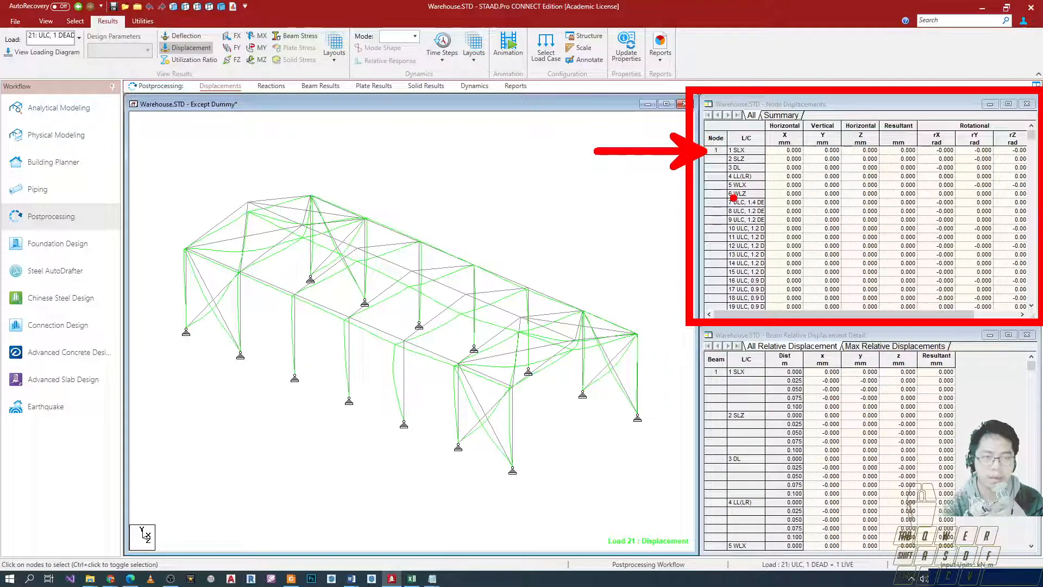
{"action": "key", "text": "Escape"}
Step: Look through the node displacement table and select node 1's rows for all load cases up to combination 26
{"action": "scroll", "coordinate": [747, 264], "scroll_direction": "down", "scroll_amount": 4}
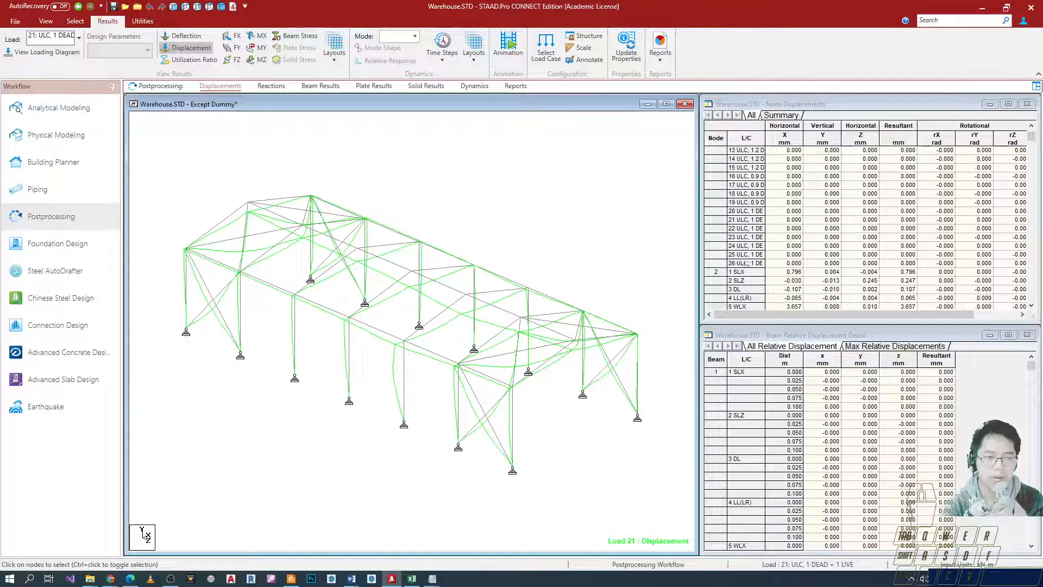
{"action": "left_click", "coordinate": [756, 272]}
{"action": "scroll", "coordinate": [749, 260], "scroll_direction": "up", "scroll_amount": 4}
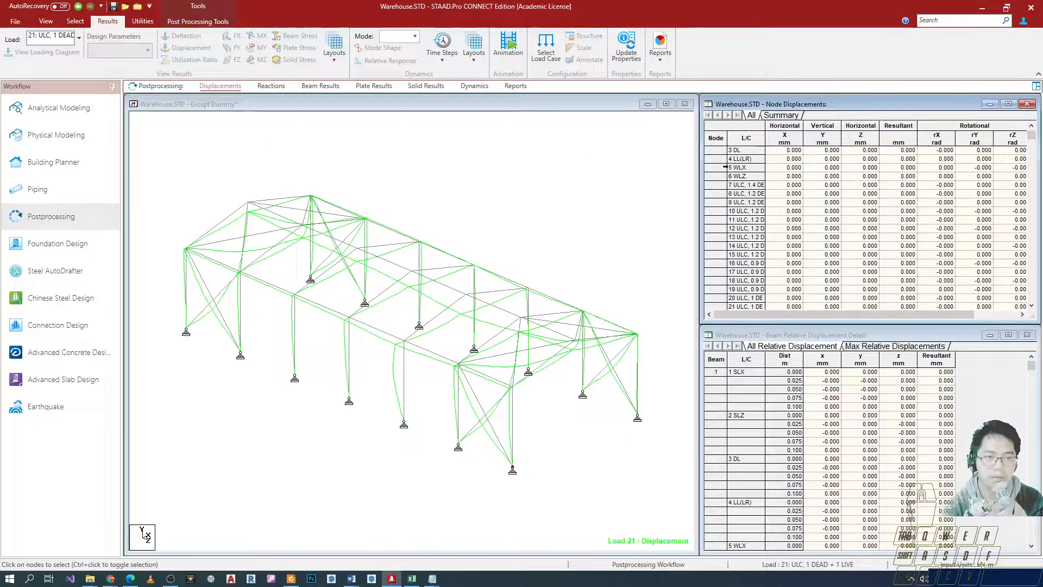
{"action": "left_click_drag", "start_coordinate": [717, 152], "coordinate": [748, 278]}
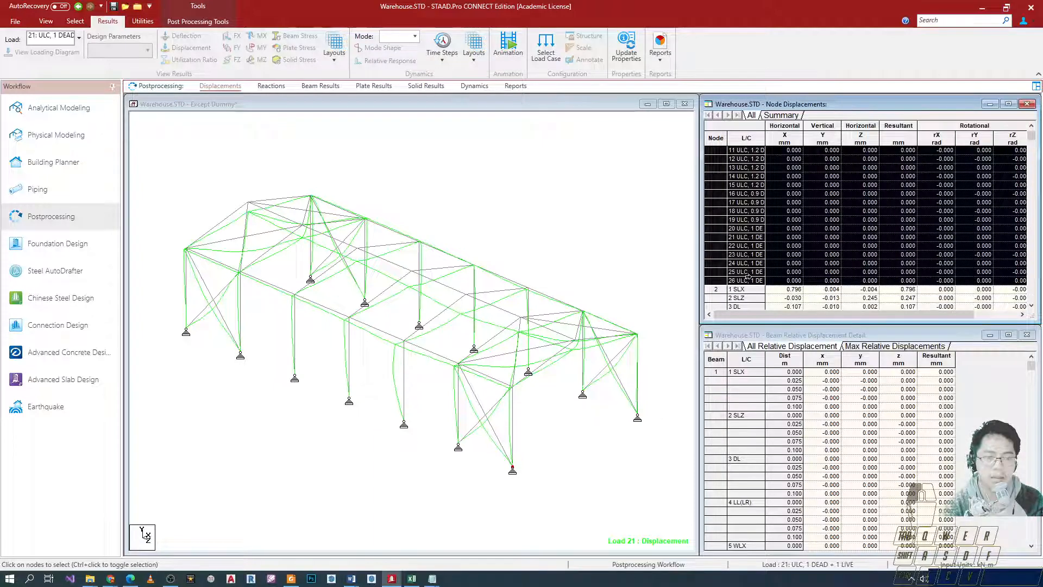
Step: Look through the node displacement table for all load cases and return to its first rows
{"action": "scroll", "coordinate": [802, 266], "scroll_direction": "up", "scroll_amount": 4}
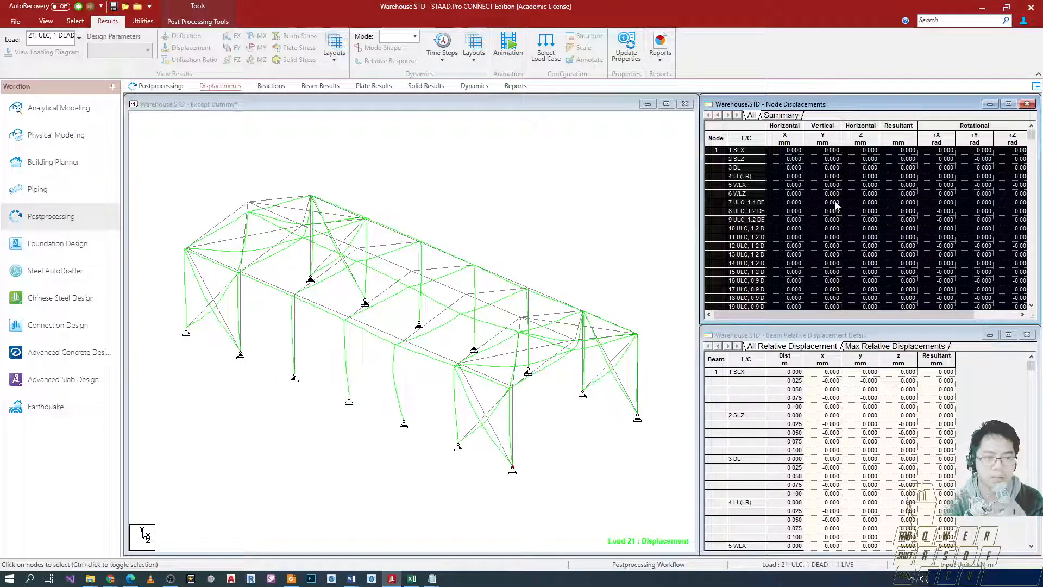
{"action": "scroll", "coordinate": [783, 231], "scroll_direction": "down", "scroll_amount": 9}
{"action": "scroll", "coordinate": [777, 229], "scroll_direction": "down", "scroll_amount": 2}
{"action": "mouse_move", "coordinate": [1033, 139]}
{"action": "left_mouse_down"}
{"action": "mouse_move", "coordinate": [1034, 299]}
{"action": "mouse_move", "coordinate": [1034, 140]}
{"action": "left_mouse_up"}
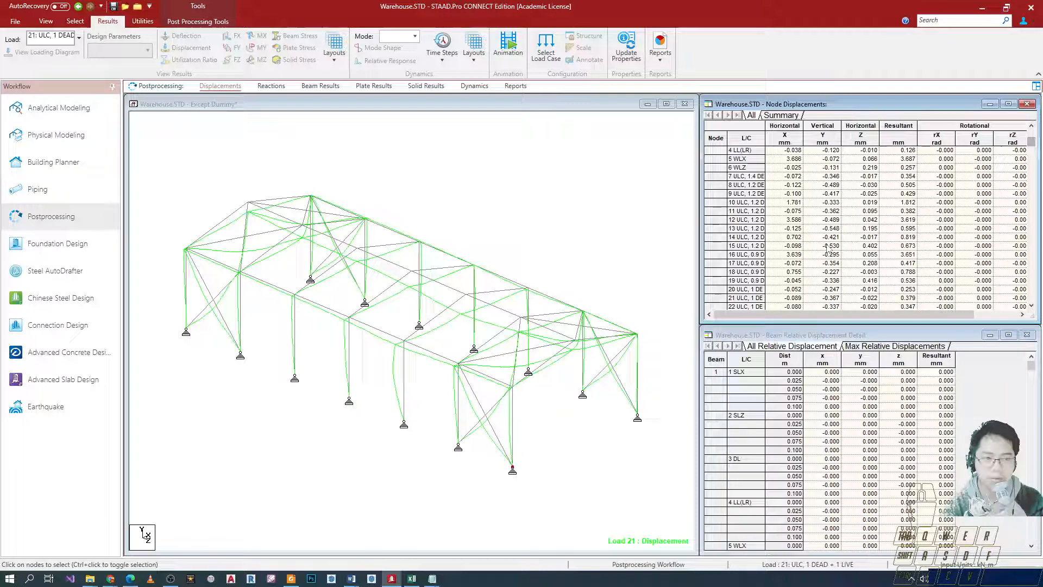
{"action": "scroll", "coordinate": [827, 248], "scroll_direction": "up", "scroll_amount": 5}
{"action": "scroll", "coordinate": [715, 152], "scroll_direction": "up", "scroll_amount": 11}
{"action": "scroll", "coordinate": [716, 156], "scroll_direction": "up", "scroll_amount": 2}
Step: Show the node displacement summary, select the whole table and examine its rotation columns
{"action": "left_click", "coordinate": [788, 117]}
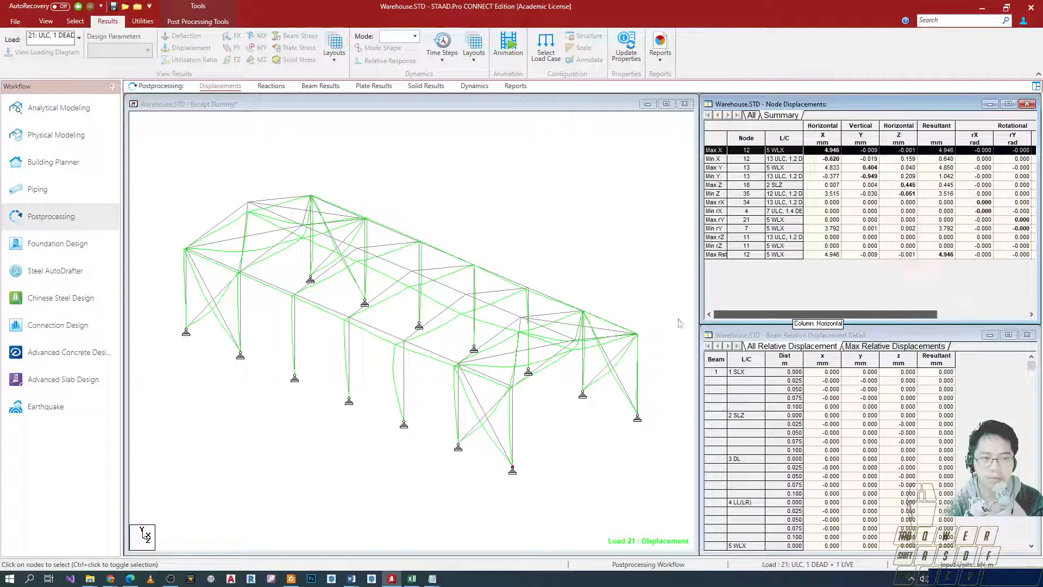
{"action": "left_click", "coordinate": [722, 133]}
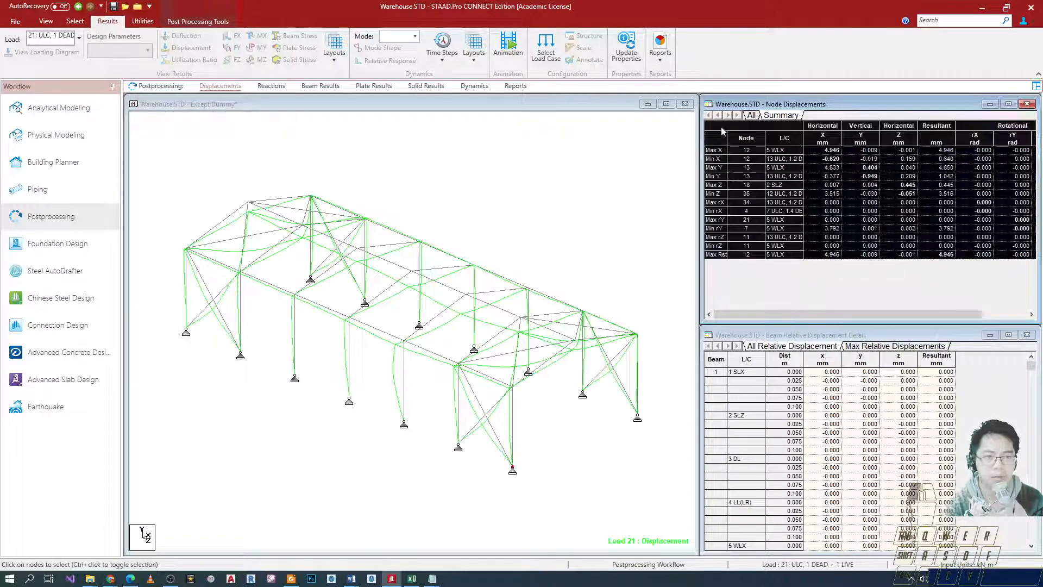
{"action": "left_click_drag", "start_coordinate": [807, 315], "coordinate": [873, 315]}
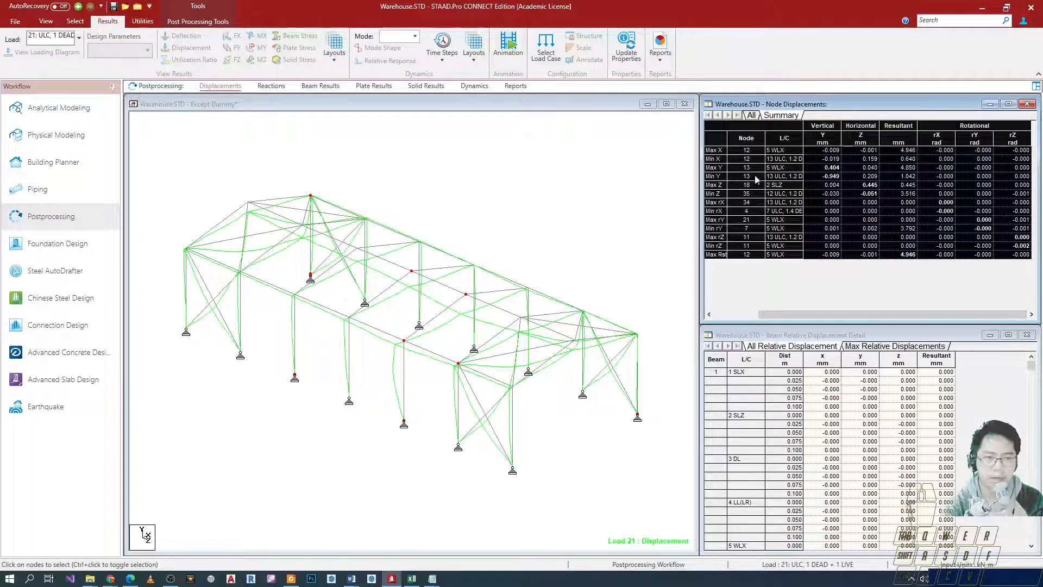
{"action": "left_click", "coordinate": [676, 197]}
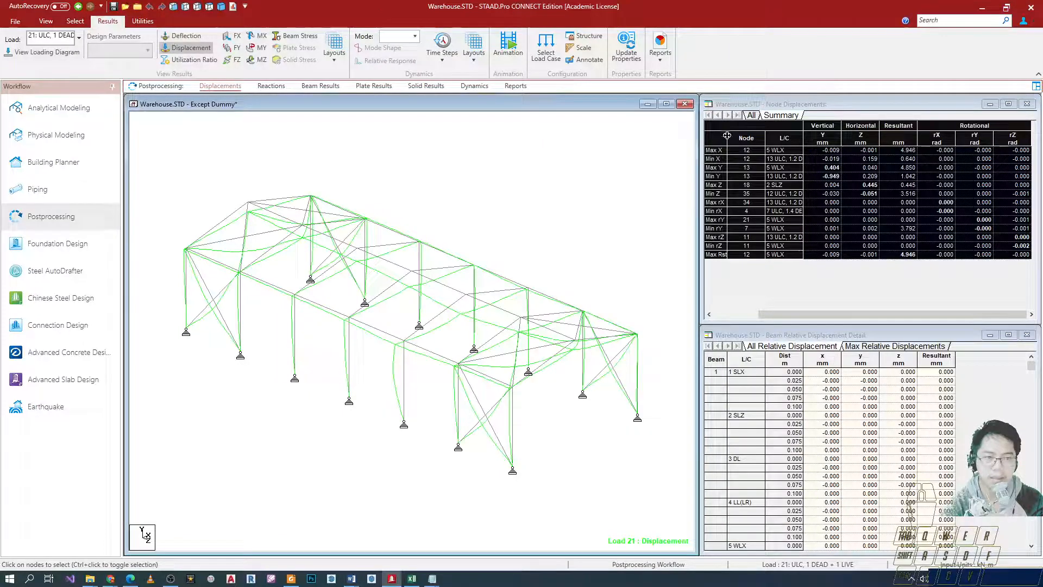
Step: Reselect the entire node displacement summary to highlight its extreme nodes in the model
{"action": "left_click", "coordinate": [753, 117]}
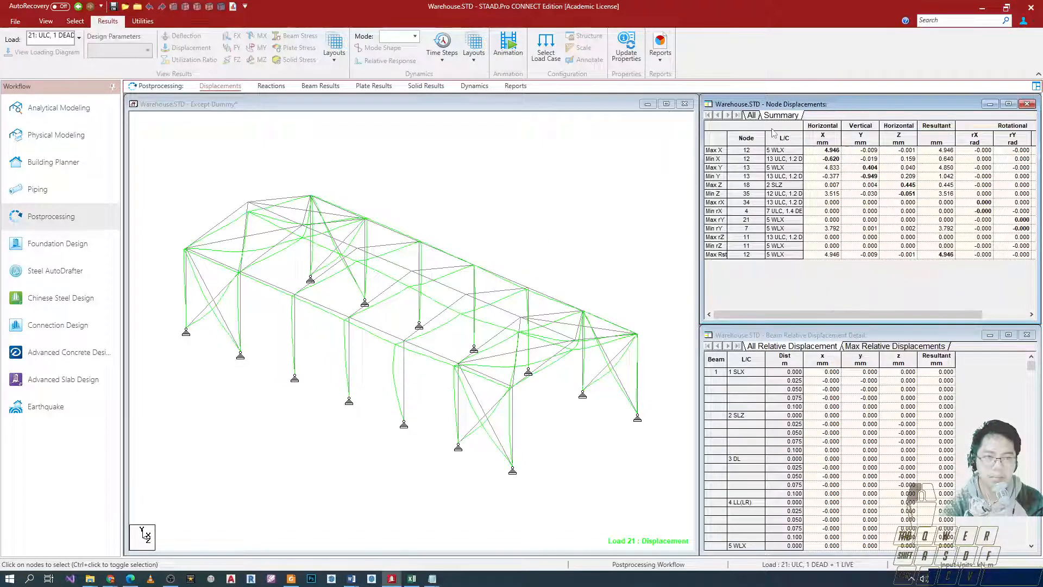
{"action": "left_click", "coordinate": [726, 168]}
{"action": "left_click_drag", "start_coordinate": [727, 130], "coordinate": [728, 130]}
{"action": "left_click", "coordinate": [737, 131]}
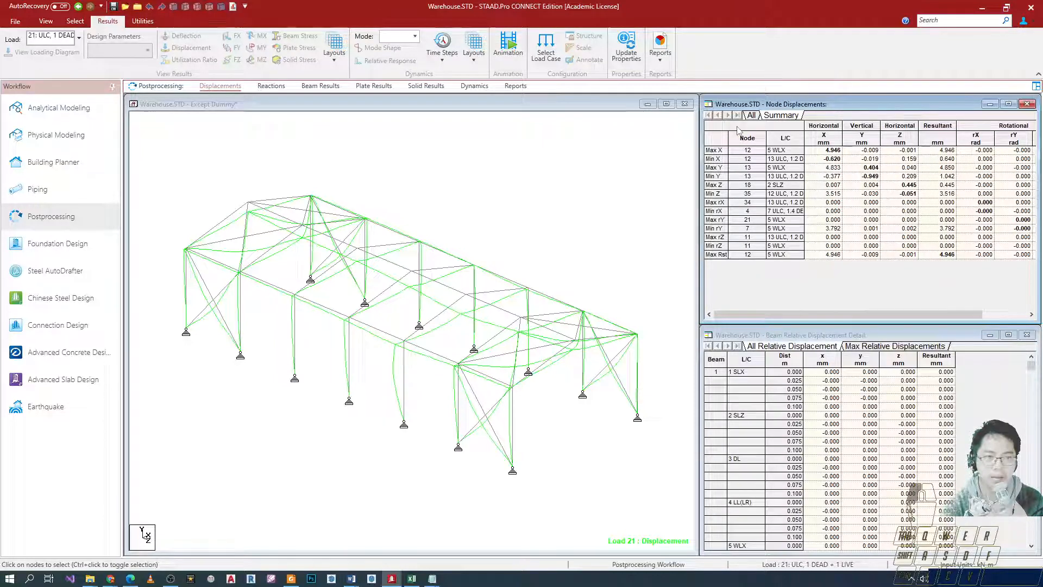
{"action": "left_click", "coordinate": [724, 124]}
{"action": "left_click", "coordinate": [725, 125]}
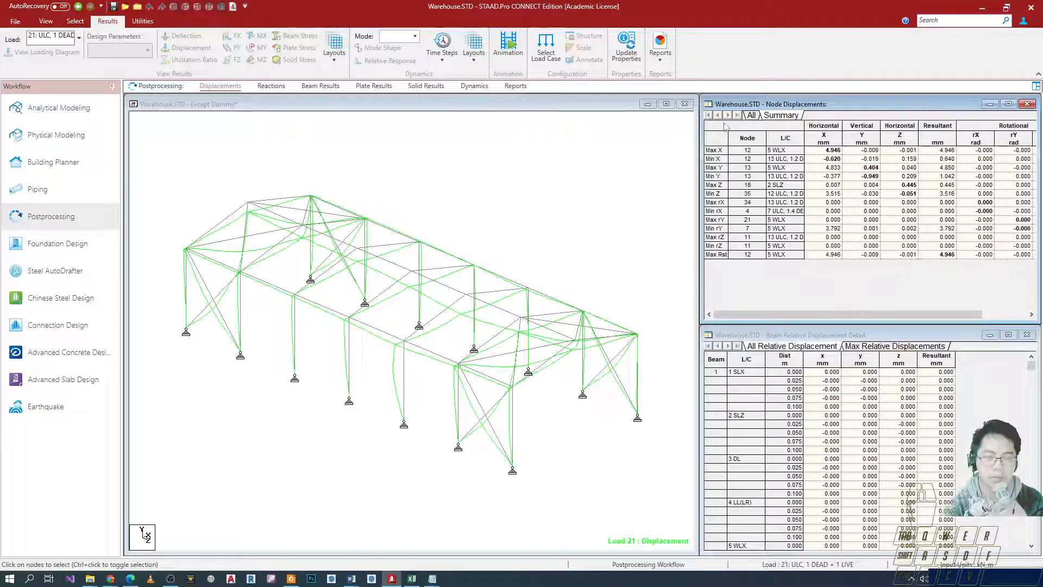
{"action": "left_click", "coordinate": [721, 128]}
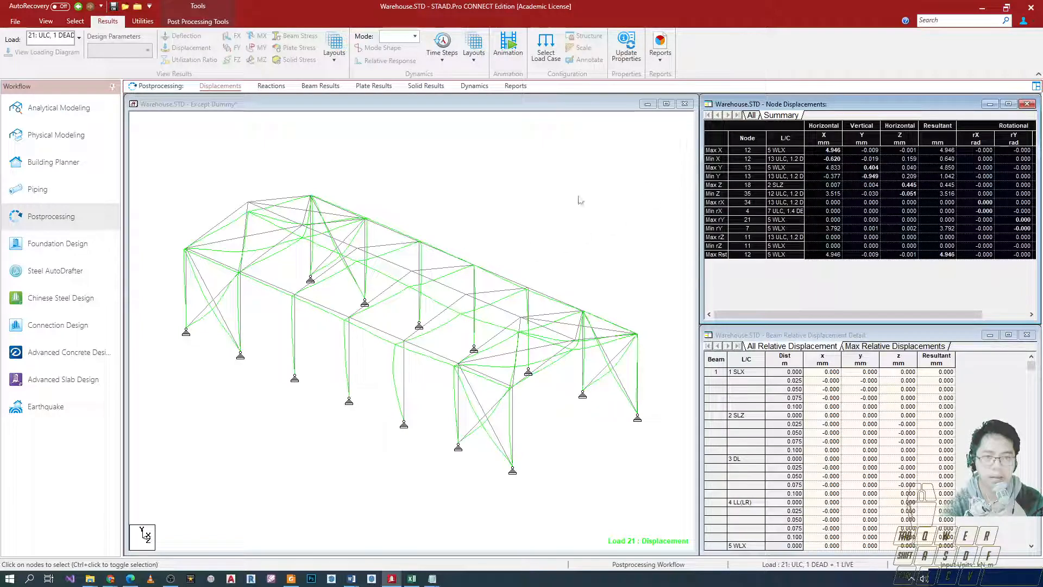
{"action": "left_click", "coordinate": [480, 259]}
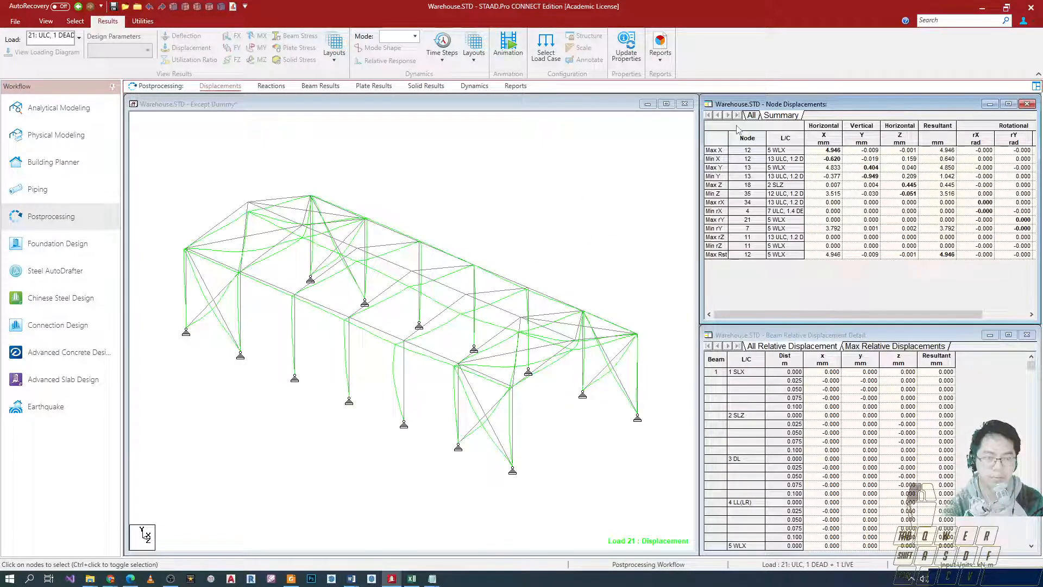
{"action": "left_click", "coordinate": [724, 133]}
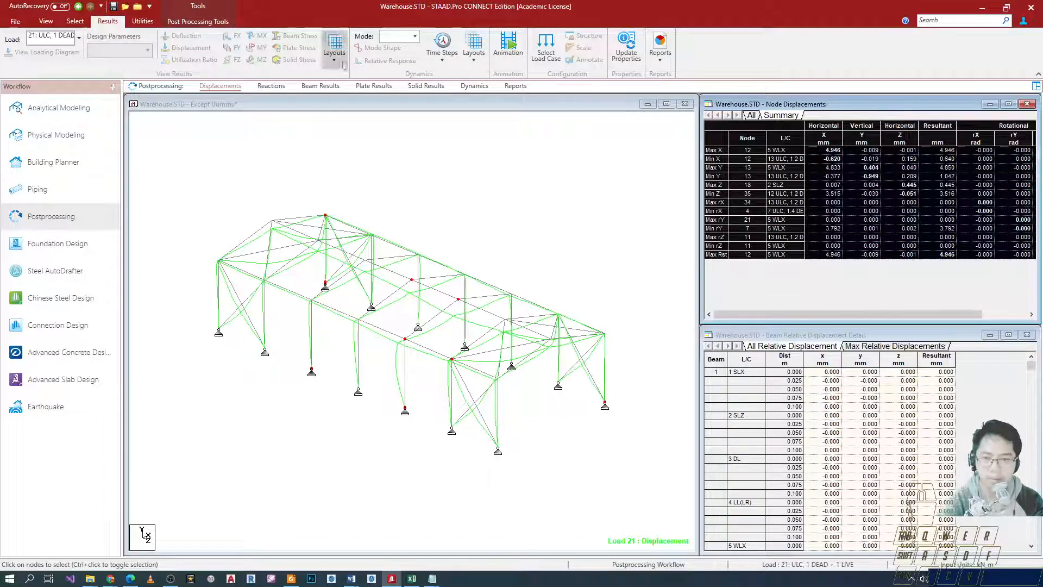
Step: Rotate the displaced model to inspect the highlighted extreme nodes from other sides
{"action": "left_click", "coordinate": [462, 104]}
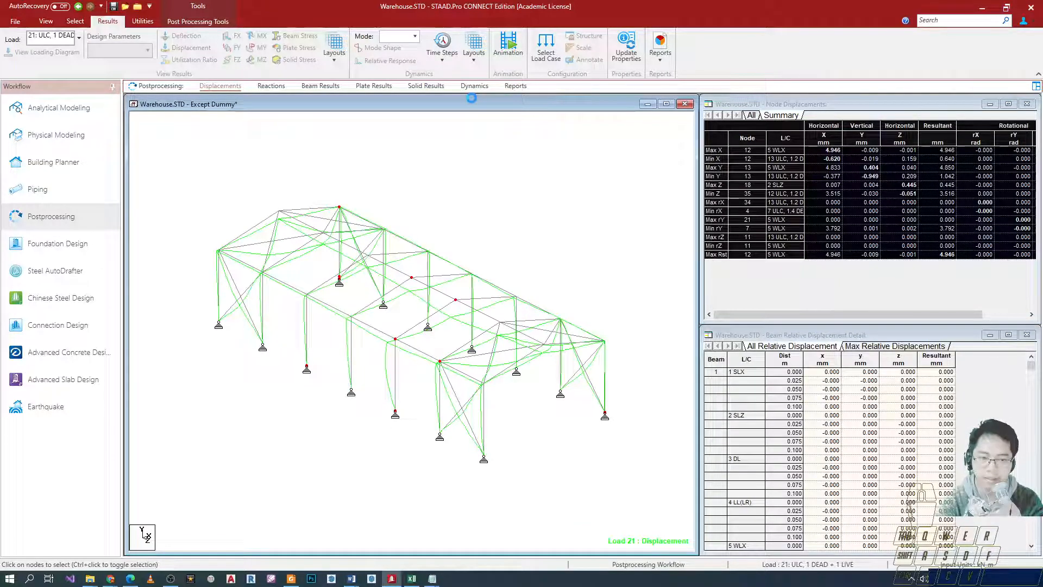
{"action": "key", "text": "Left"}
{"action": "key", "text": "Left"}
{"action": "key", "text": "Left"}
{"action": "key", "text": "Left"}
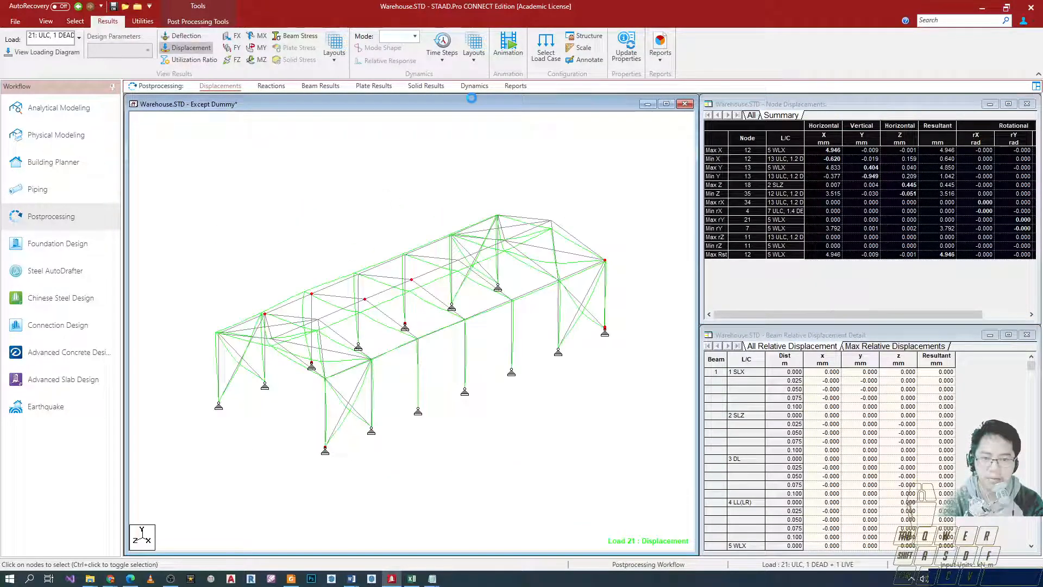
{"action": "key", "text": "Left"}
{"action": "key", "text": "Left"}
{"action": "key", "text": "Left"}
{"action": "key", "text": "Left"}
{"action": "key", "text": "Left"}
{"action": "key", "text": "Left"}
{"action": "key", "text": "Left"}
{"action": "key", "text": "Left"}
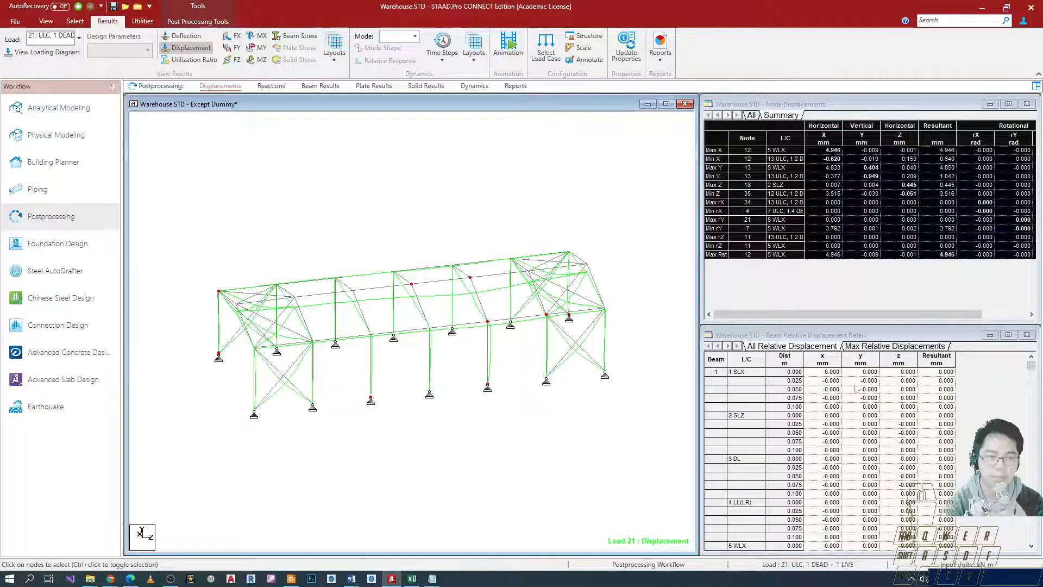
Step: Compare the beams' maximum relative displacements with the full list of relative displacements
{"action": "left_click", "coordinate": [868, 347]}
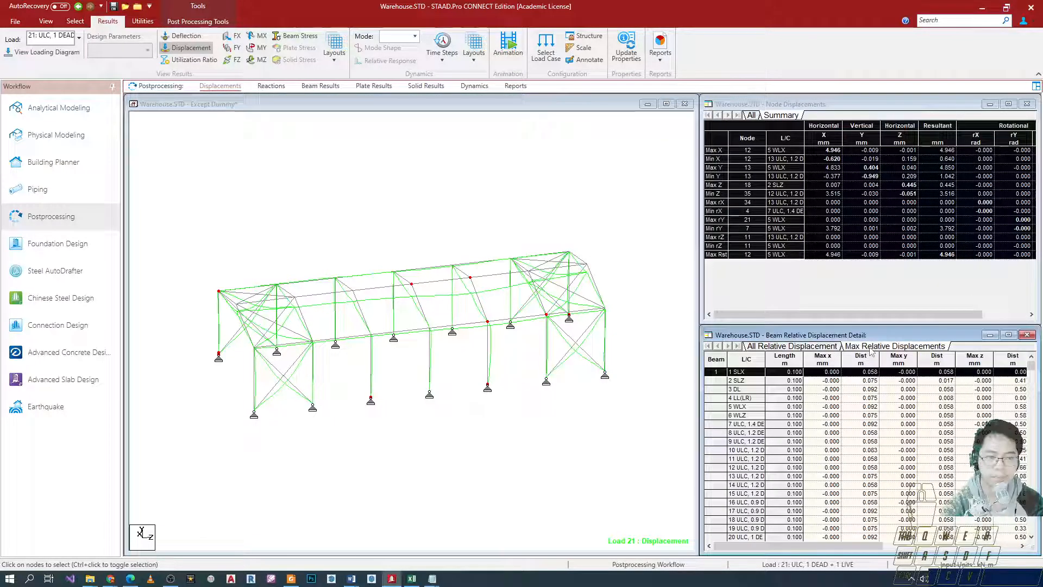
{"action": "left_click", "coordinate": [803, 347]}
{"action": "left_click", "coordinate": [864, 346]}
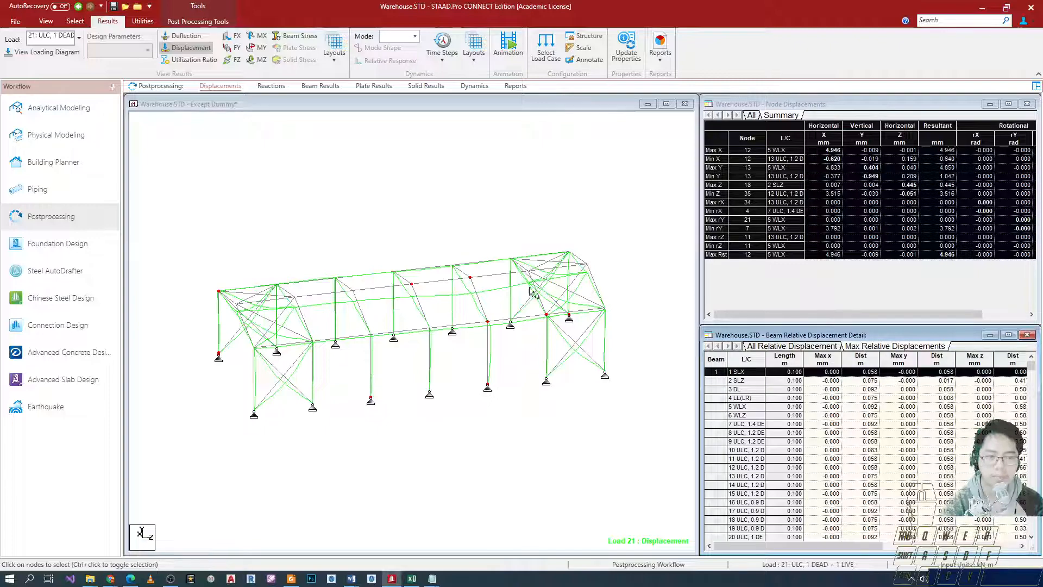
{"action": "left_click", "coordinate": [333, 177]}
Step: Show the support reactions under load combination 21 and inspect the rotated frame from another side
{"action": "left_click", "coordinate": [271, 86]}
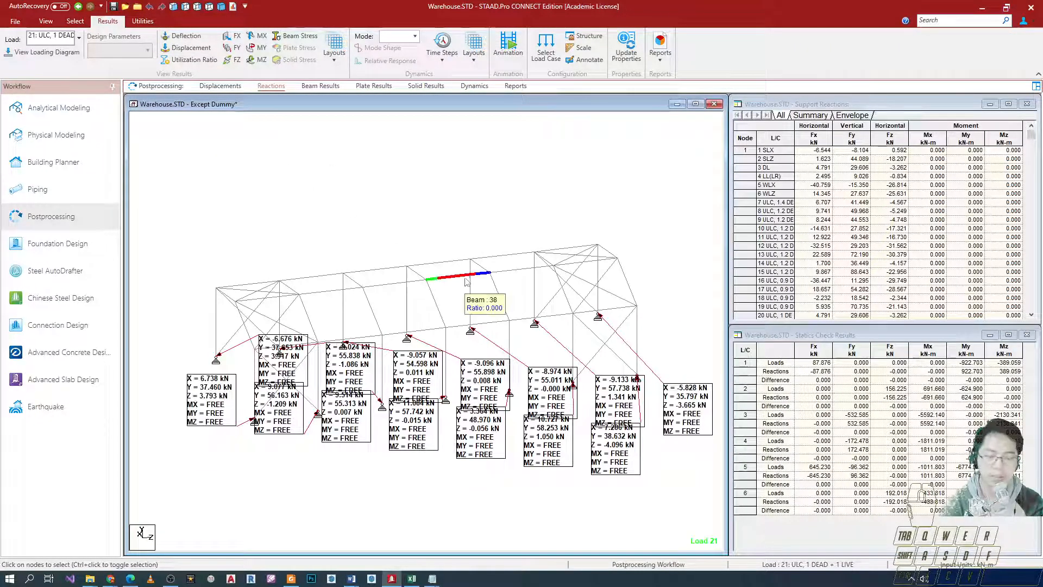
{"action": "key", "text": "Left"}
{"action": "key", "text": "Left"}
{"action": "key", "text": "Left"}
{"action": "key", "text": "Left"}
{"action": "key", "text": "Left"}
{"action": "key", "text": "Left"}
{"action": "key", "text": "Left"}
{"action": "key", "text": "Left"}
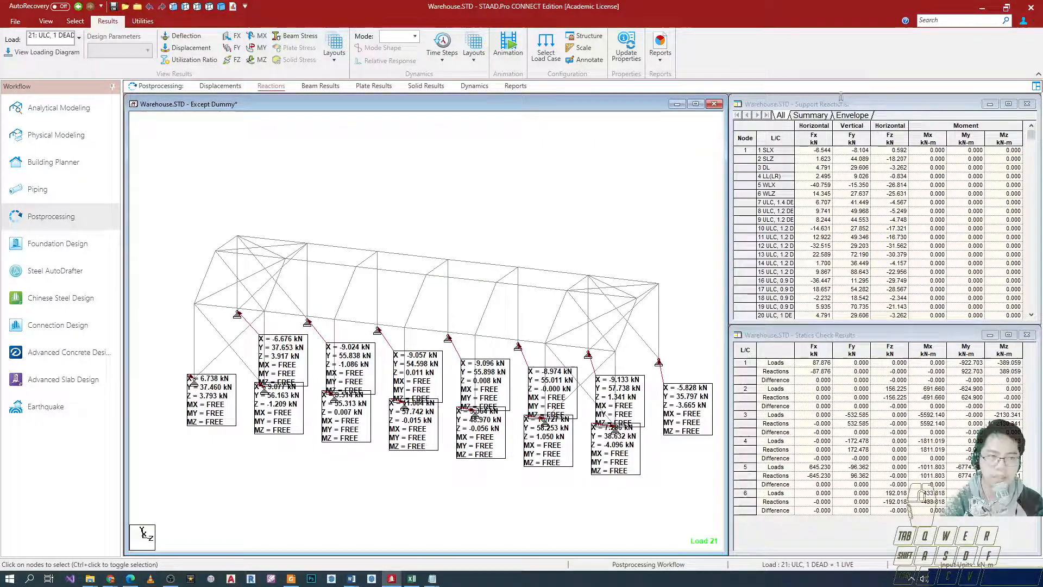
Step: Examine the envelope of the support reactions and the summary of their maximum and minimum values
{"action": "left_click", "coordinate": [809, 116]}
{"action": "left_click", "coordinate": [848, 115]}
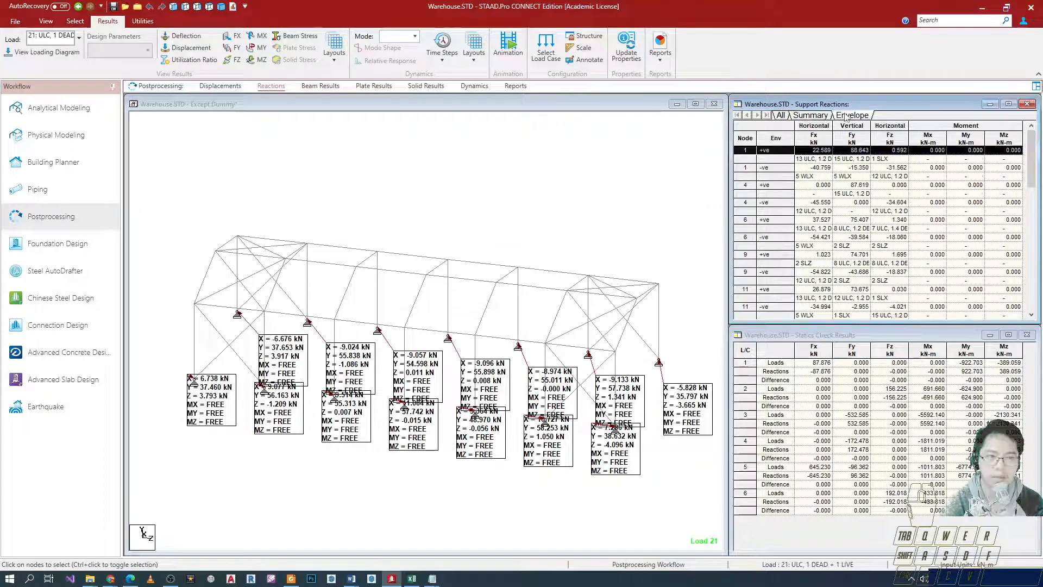
{"action": "scroll", "coordinate": [818, 171], "scroll_direction": "down", "scroll_amount": 3}
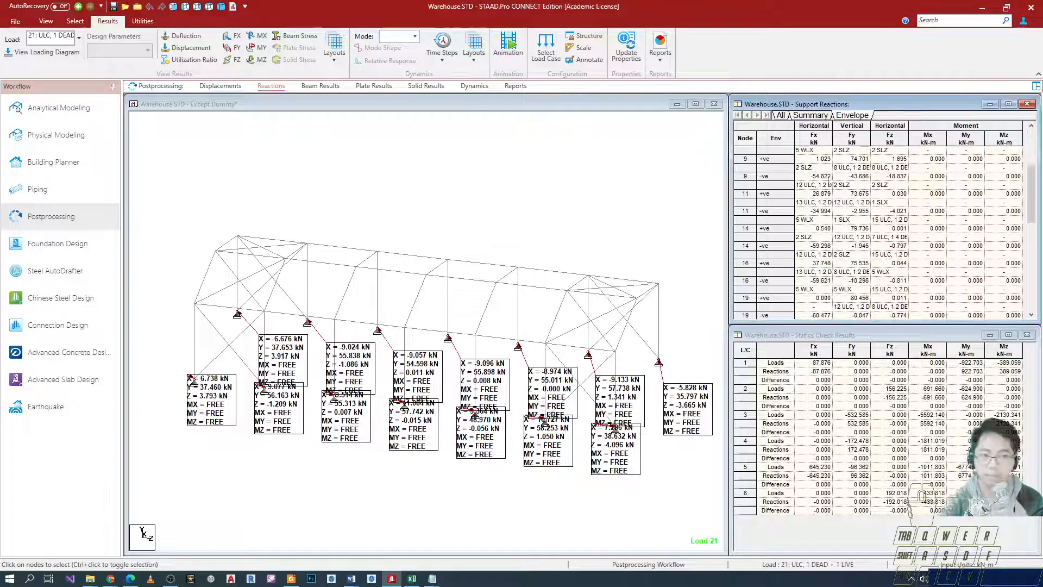
{"action": "left_click", "coordinate": [802, 118]}
{"action": "left_click", "coordinate": [845, 118]}
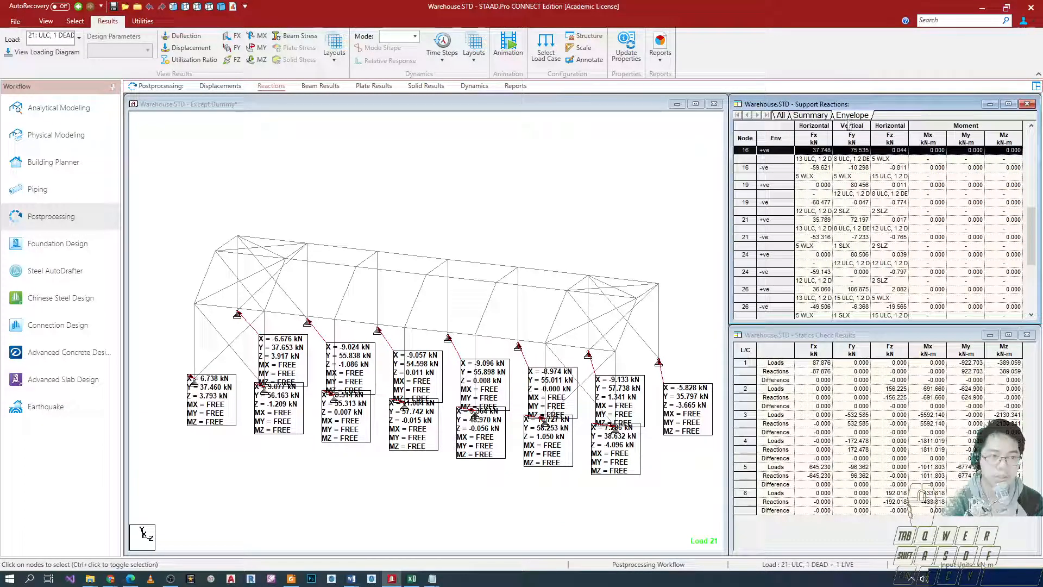
{"action": "scroll", "coordinate": [826, 159], "scroll_direction": "down", "scroll_amount": 3}
{"action": "left_click", "coordinate": [826, 160]}
{"action": "scroll", "coordinate": [829, 176], "scroll_direction": "up", "scroll_amount": 3}
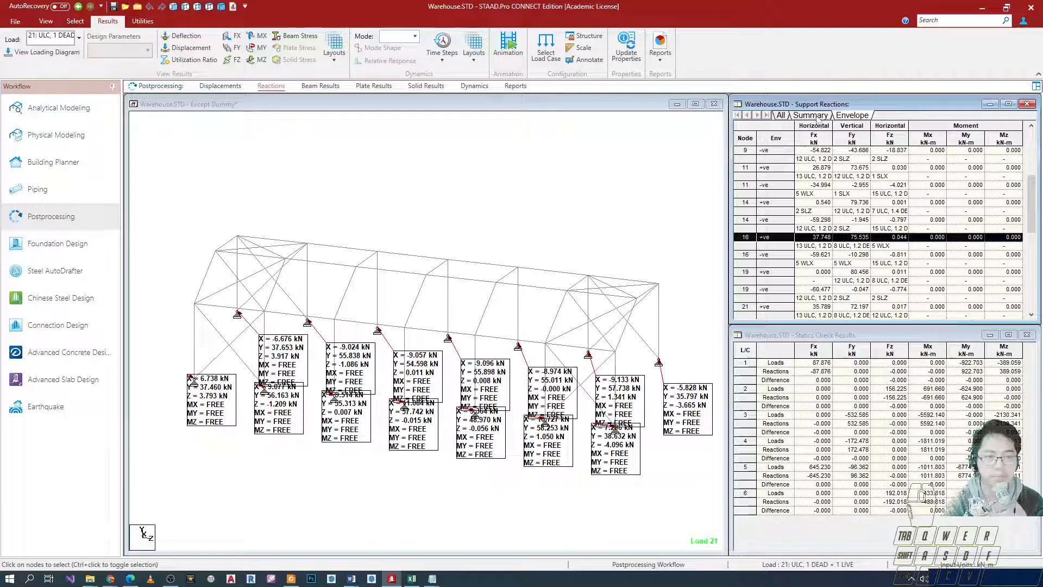
{"action": "left_click", "coordinate": [818, 116]}
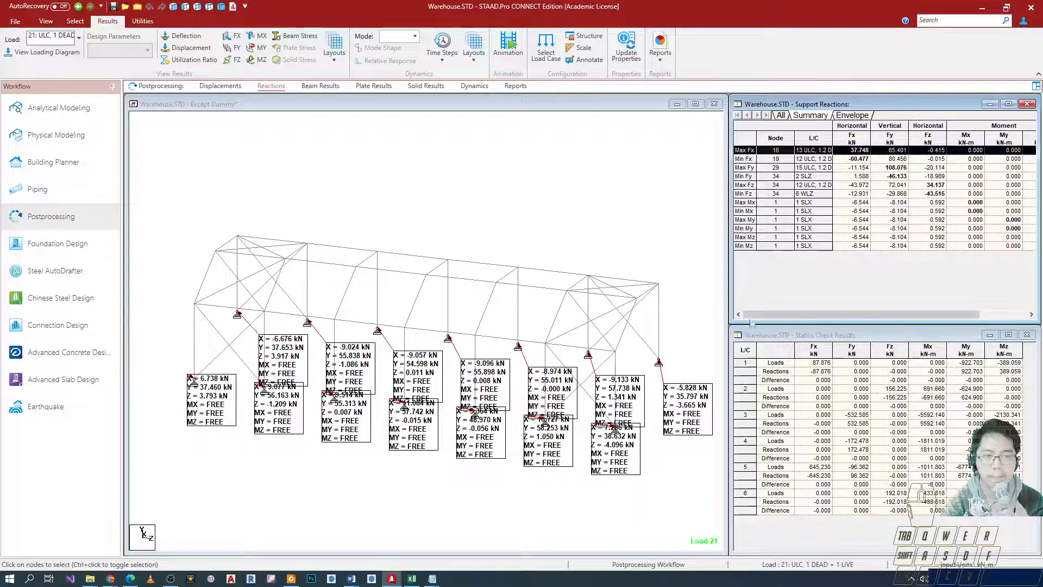
Step: Show the support reactions of all load cases and examine node 1's rows
{"action": "left_click", "coordinate": [779, 116]}
{"action": "scroll", "coordinate": [793, 194], "scroll_direction": "down", "scroll_amount": 1}
{"action": "scroll", "coordinate": [793, 194], "scroll_direction": "up", "scroll_amount": 4}
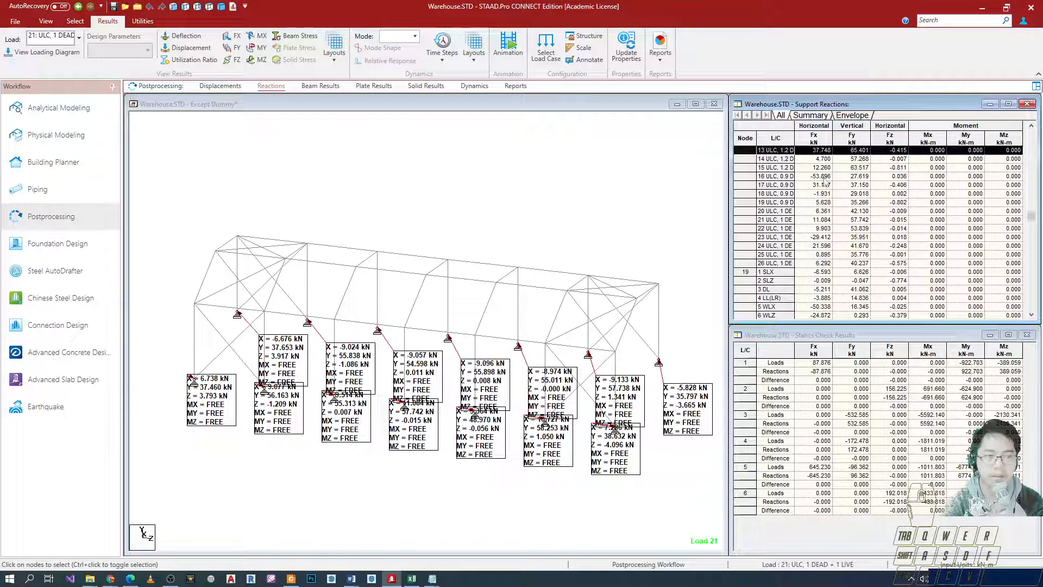
{"action": "left_click_drag", "start_coordinate": [1032, 216], "coordinate": [1032, 135]}
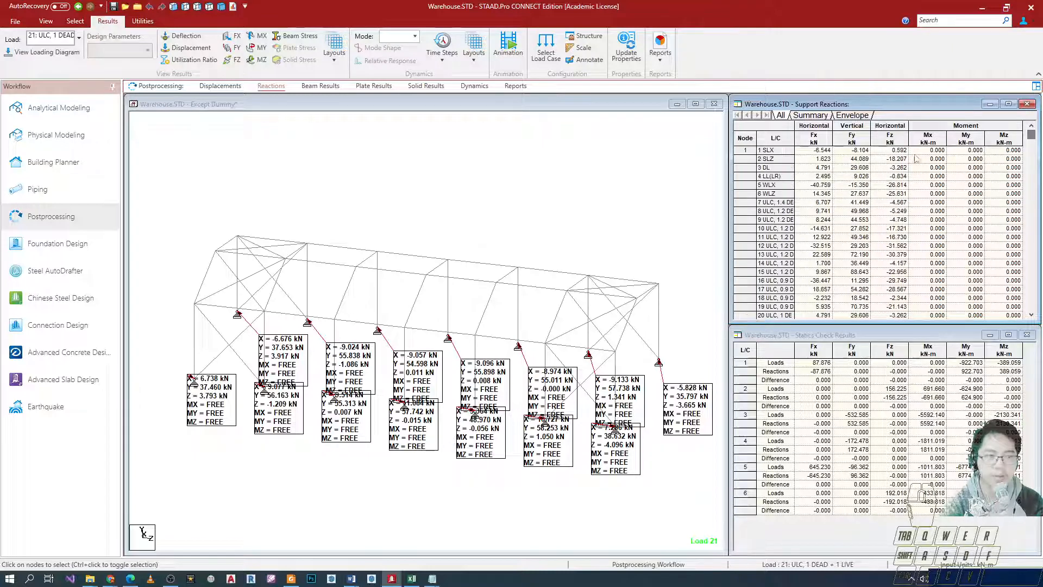
{"action": "scroll", "coordinate": [759, 157], "scroll_direction": "down", "scroll_amount": 3}
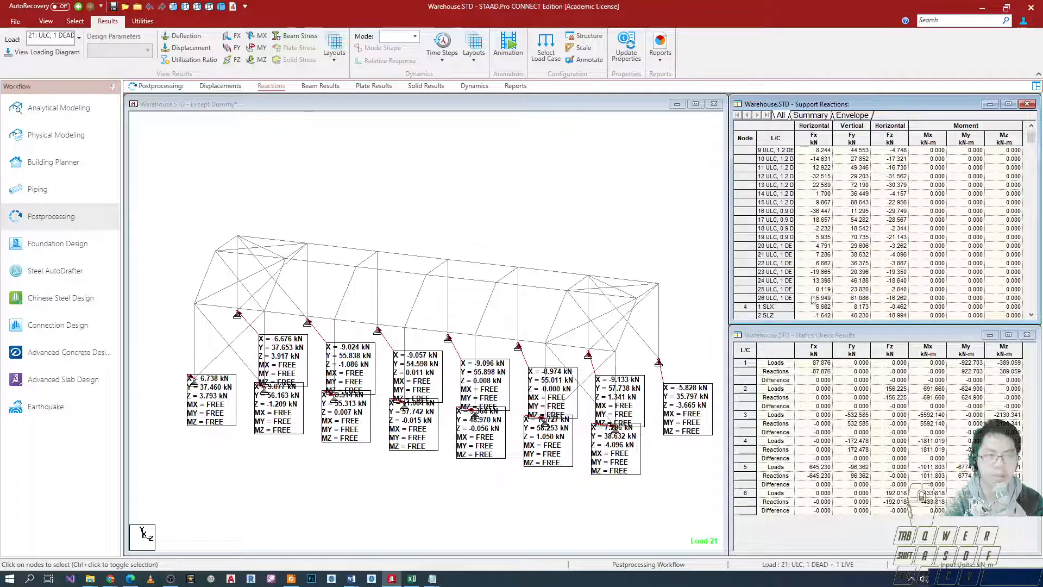
Step: Select the entire support reactions table and copy it
{"action": "left_click", "coordinate": [747, 131]}
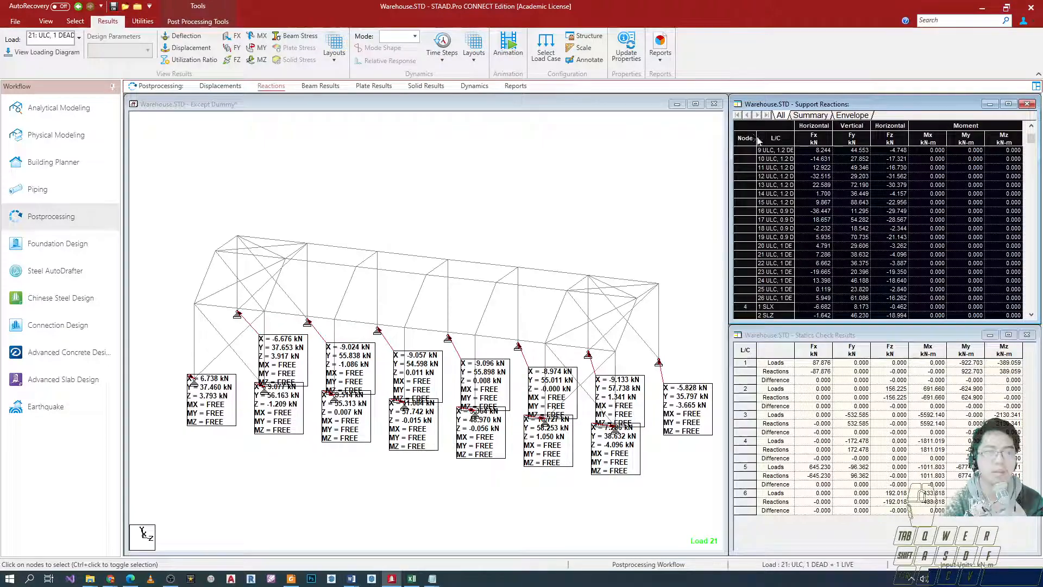
{"action": "left_click", "coordinate": [749, 131]}
{"action": "left_click", "coordinate": [749, 131]}
{"action": "left_click", "coordinate": [749, 130]}
{"action": "right_click", "coordinate": [748, 130]}
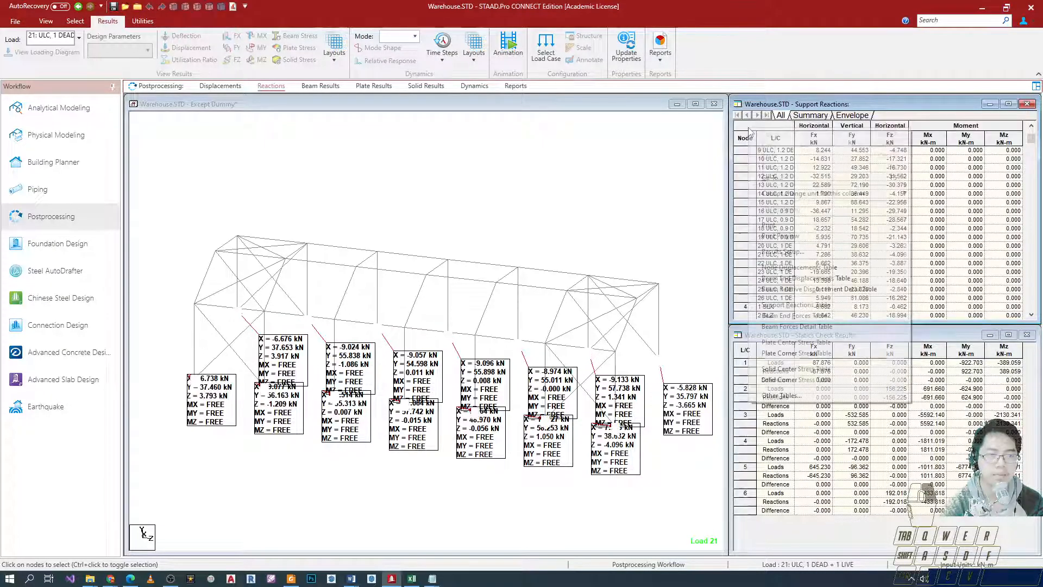
{"action": "left_click", "coordinate": [745, 129]}
{"action": "right_click", "coordinate": [744, 129]}
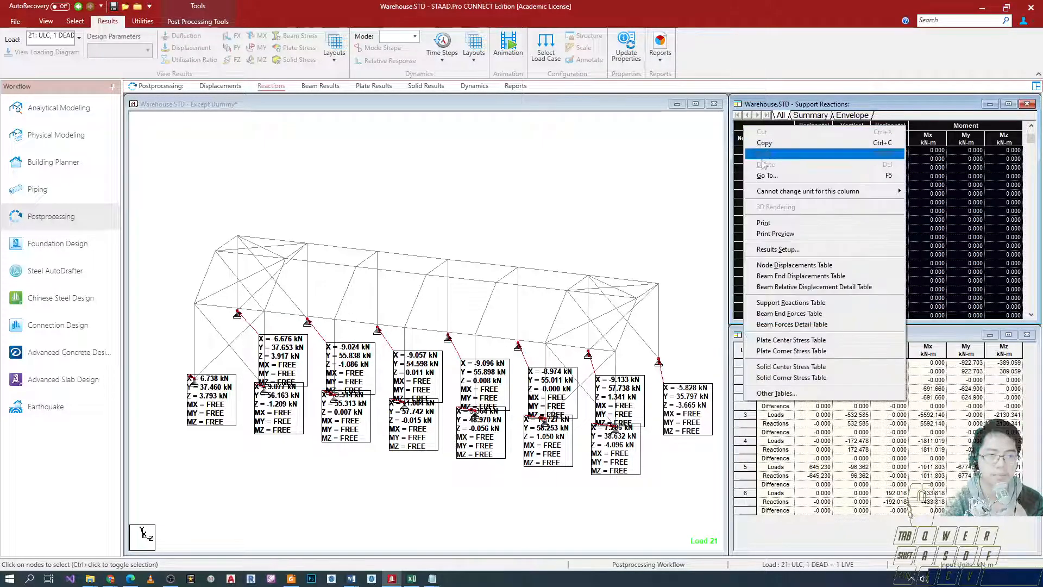
{"action": "left_click", "coordinate": [761, 142]}
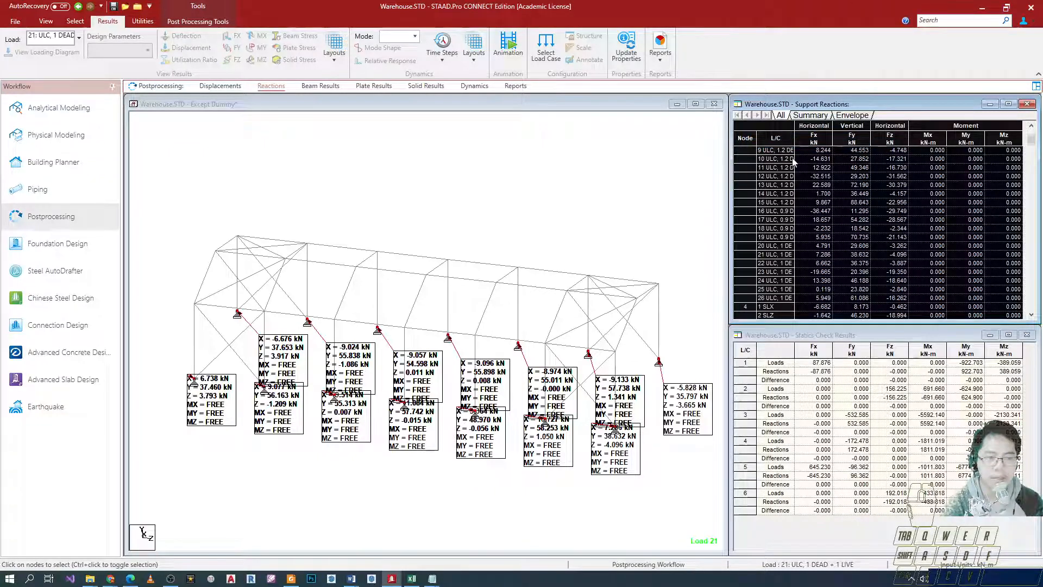
Step: Look through the selected support reactions for nodes 1 to 6, clear the selection and return to node 1's rows
{"action": "scroll", "coordinate": [826, 180], "scroll_direction": "down", "scroll_amount": 15}
{"action": "scroll", "coordinate": [919, 237], "scroll_direction": "down", "scroll_amount": 4}
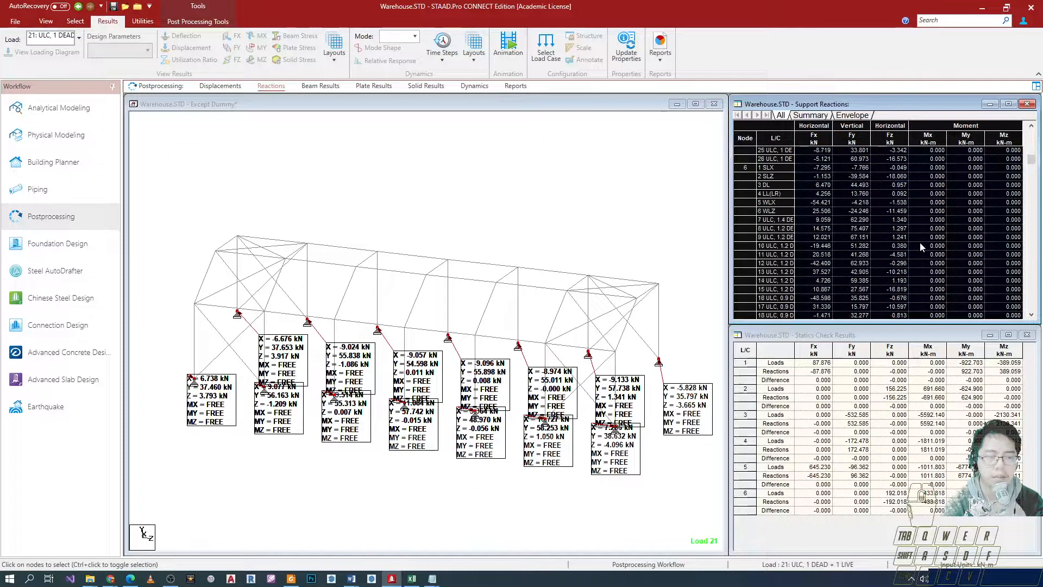
{"action": "scroll", "coordinate": [831, 190], "scroll_direction": "up", "scroll_amount": 13}
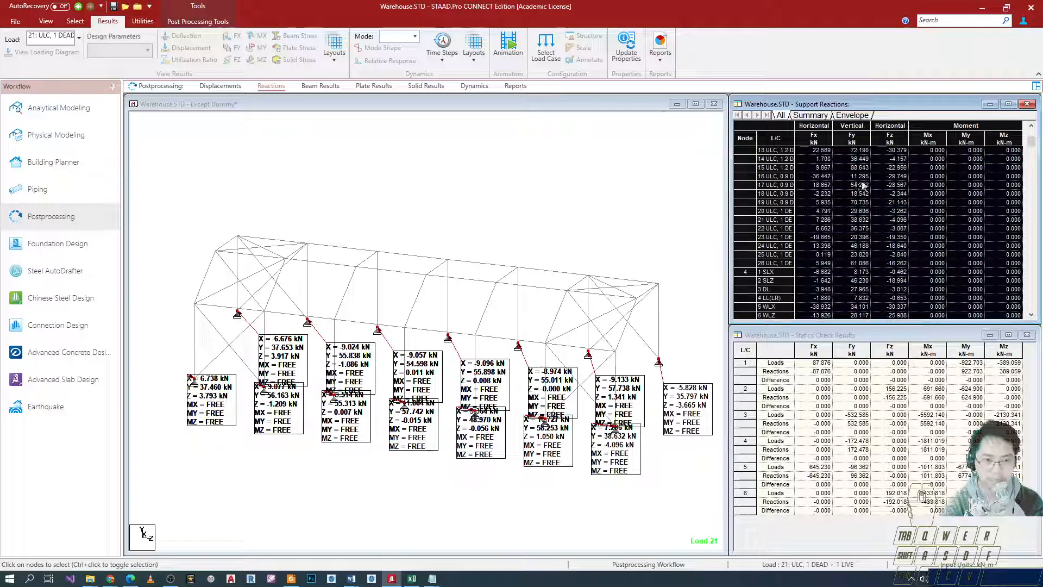
{"action": "scroll", "coordinate": [821, 201], "scroll_direction": "up", "scroll_amount": 1}
{"action": "scroll", "coordinate": [679, 208], "scroll_direction": "up", "scroll_amount": 1}
{"action": "left_click", "coordinate": [708, 202]}
{"action": "left_click", "coordinate": [813, 220]}
{"action": "scroll", "coordinate": [807, 224], "scroll_direction": "up", "scroll_amount": 1}
{"action": "scroll", "coordinate": [802, 225], "scroll_direction": "up", "scroll_amount": 2}
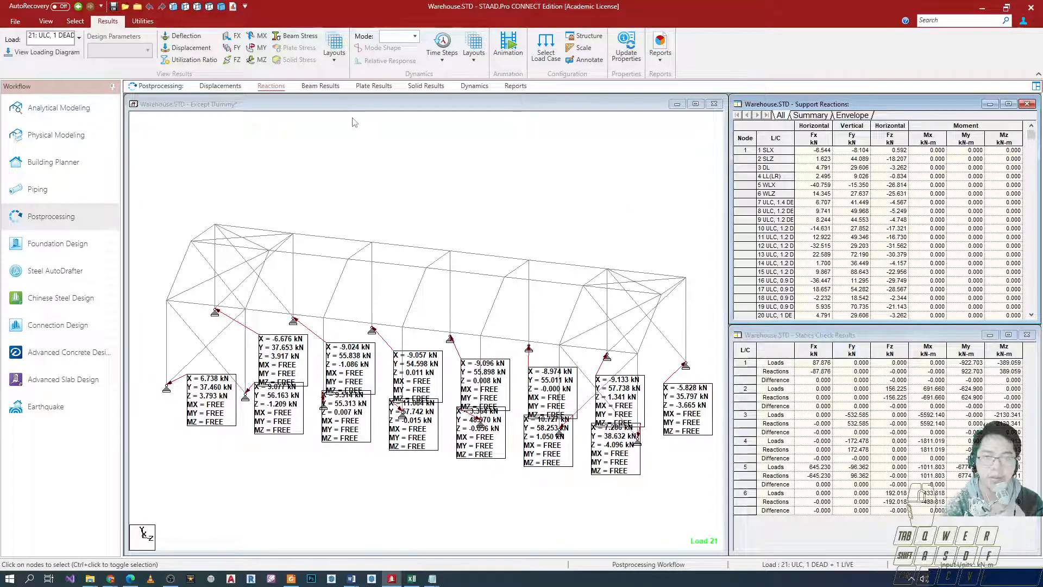
{"action": "scroll", "coordinate": [373, 224], "scroll_direction": "down", "scroll_amount": 2}
{"action": "left_click", "coordinate": [570, 252]}
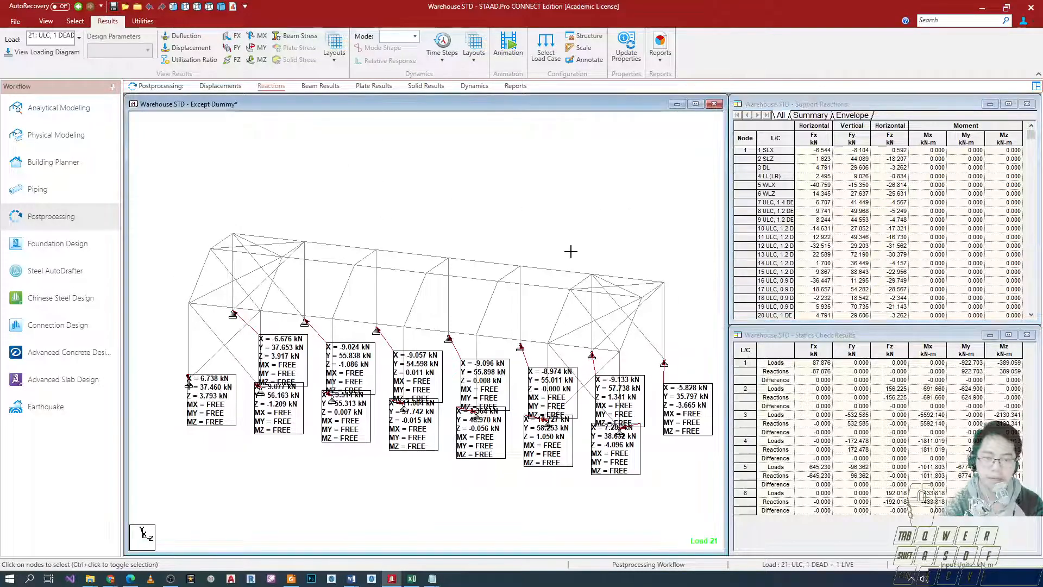
Step: Move the overlapping reaction labels of the far-side supports apart, placing each one clear of the others
{"action": "key", "text": "Up"}
{"action": "key", "text": "Left"}
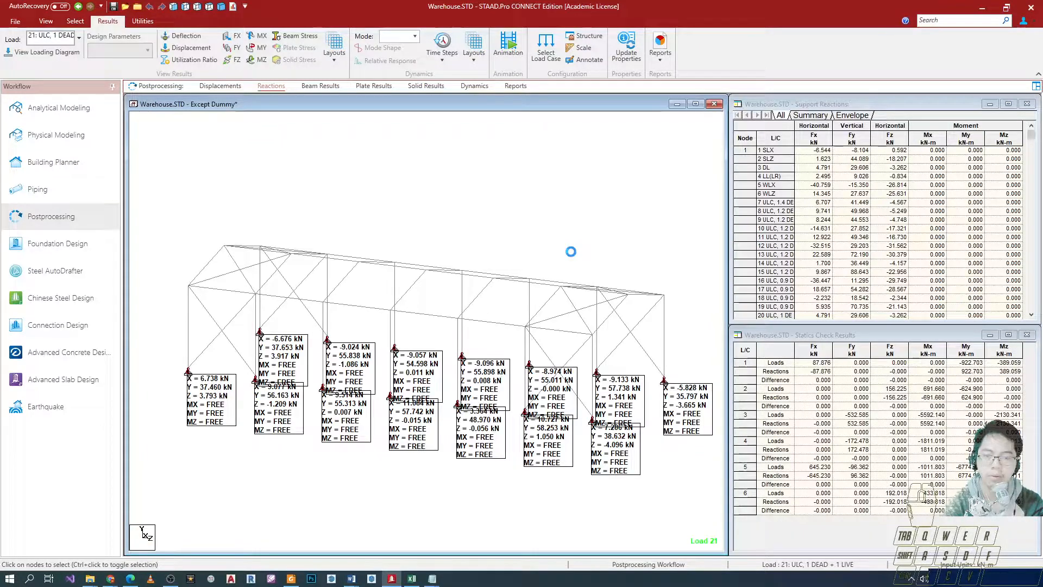
{"action": "left_click", "coordinate": [143, 21]}
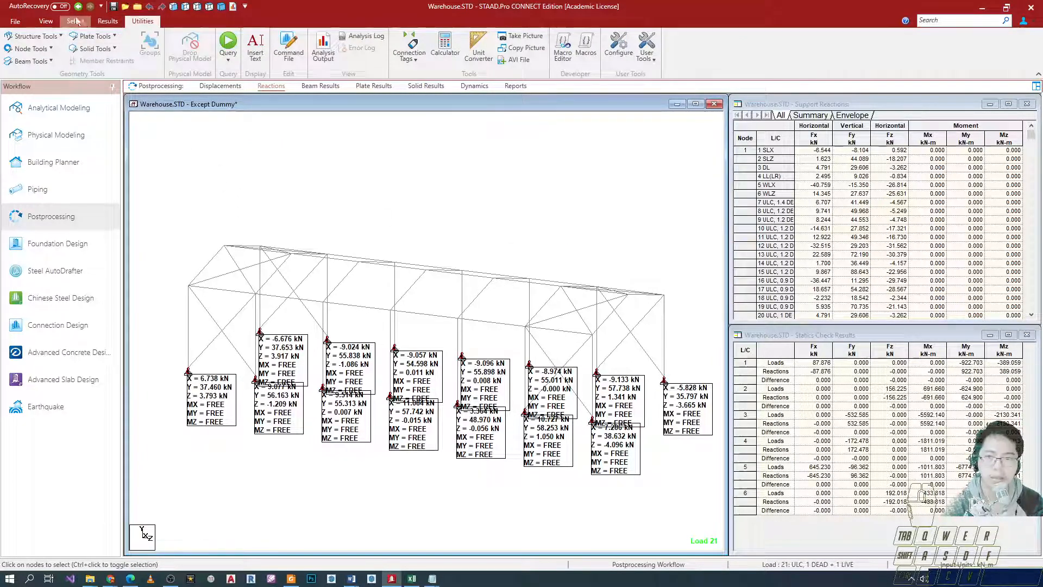
{"action": "left_click", "coordinate": [45, 21]}
{"action": "left_click", "coordinate": [107, 21]}
{"action": "left_click", "coordinate": [69, 22]}
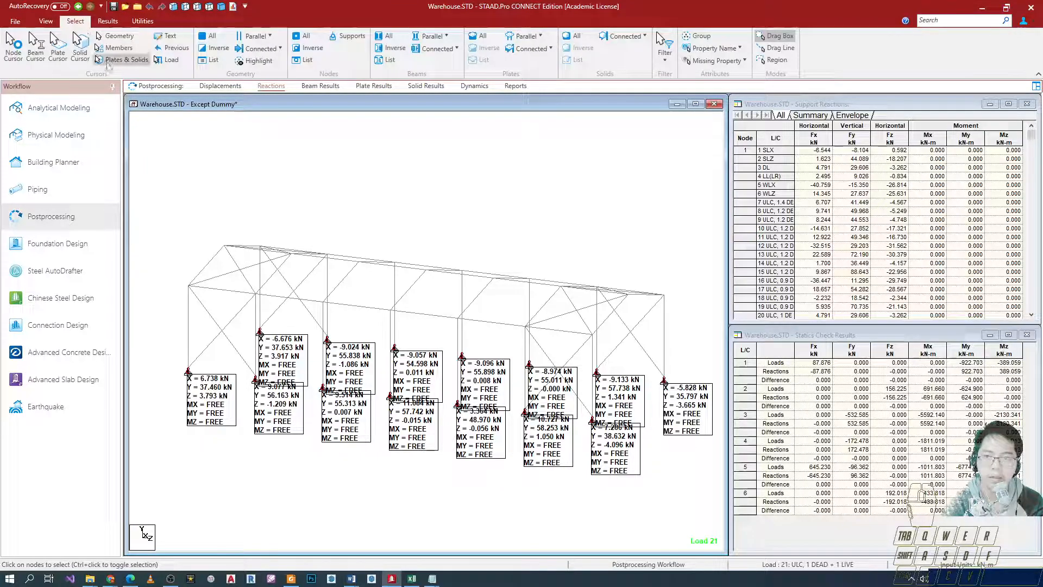
{"action": "left_click", "coordinate": [165, 36]}
{"action": "left_click_drag", "start_coordinate": [285, 366], "coordinate": [358, 226]}
{"action": "mouse_move", "coordinate": [332, 368]}
{"action": "left_mouse_down"}
{"action": "mouse_move", "coordinate": [440, 265]}
{"action": "mouse_move", "coordinate": [459, 219]}
{"action": "left_mouse_up"}
{"action": "left_click_drag", "start_coordinate": [416, 375], "coordinate": [563, 218]}
{"action": "left_click_drag", "start_coordinate": [481, 372], "coordinate": [647, 229]}
{"action": "left_click_drag", "start_coordinate": [555, 377], "coordinate": [668, 291]}
{"action": "left_click_drag", "start_coordinate": [607, 397], "coordinate": [613, 376]}
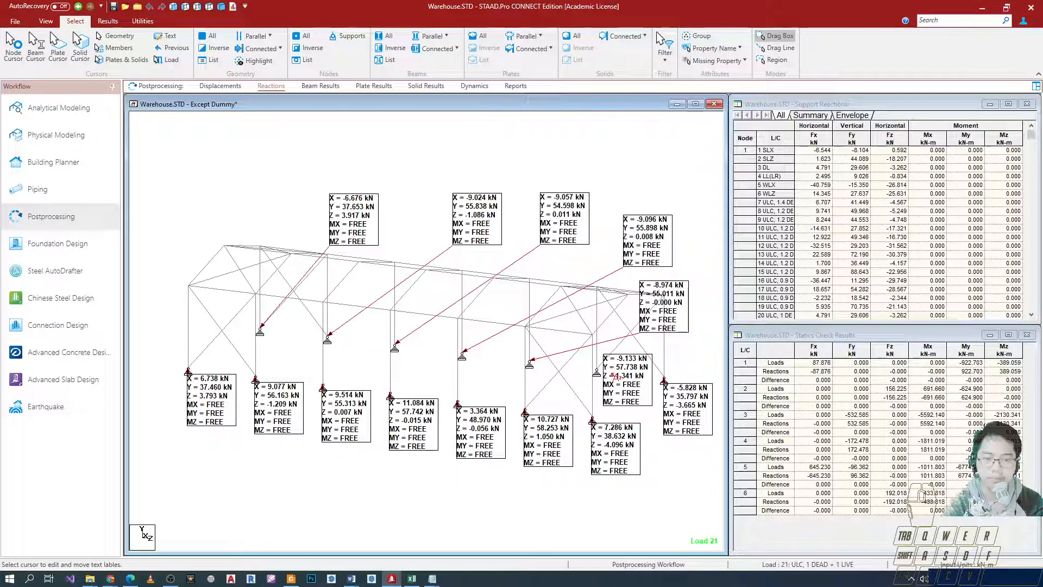
{"action": "left_click_drag", "start_coordinate": [678, 413], "coordinate": [679, 427]}
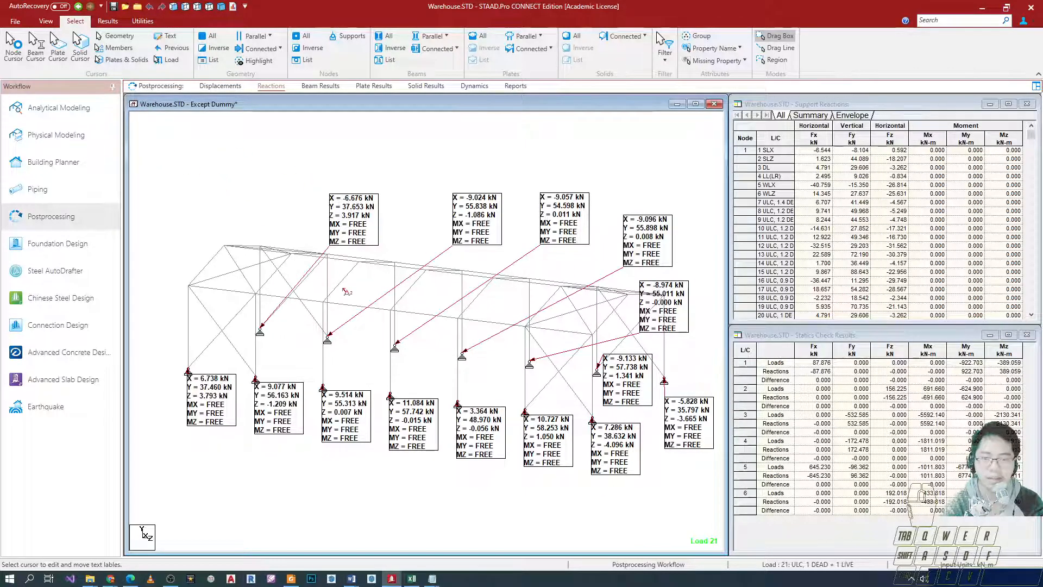
{"action": "mouse_move", "coordinate": [173, 396]}
{"action": "left_mouse_down"}
{"action": "mouse_move", "coordinate": [237, 434]}
{"action": "mouse_move", "coordinate": [311, 447]}
{"action": "left_mouse_up"}
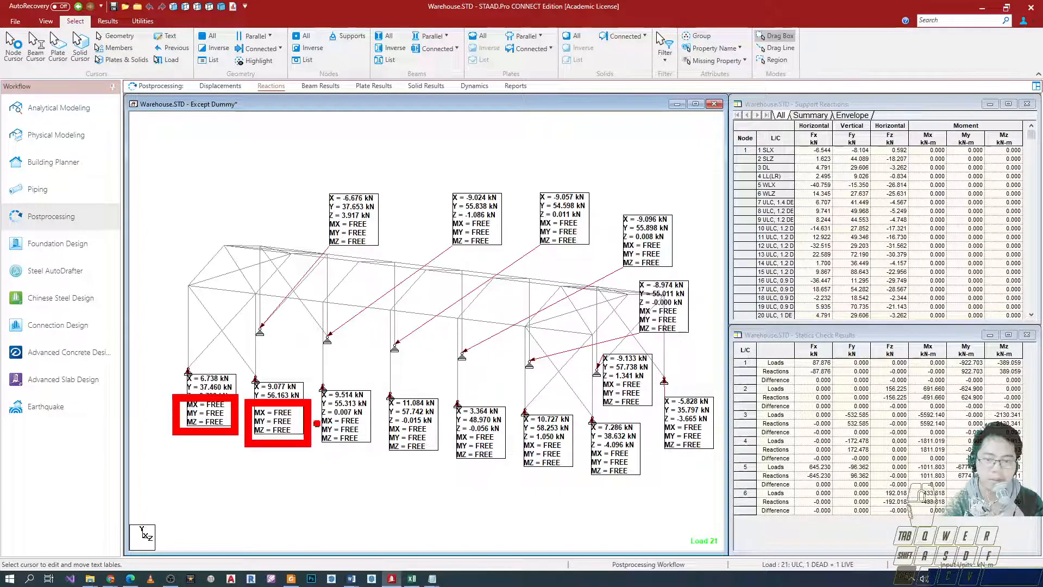
{"action": "mouse_move", "coordinate": [316, 410]}
{"action": "left_mouse_down"}
{"action": "mouse_move", "coordinate": [359, 446]}
{"action": "mouse_move", "coordinate": [437, 460]}
{"action": "left_mouse_up"}
{"action": "key", "text": "Escape"}
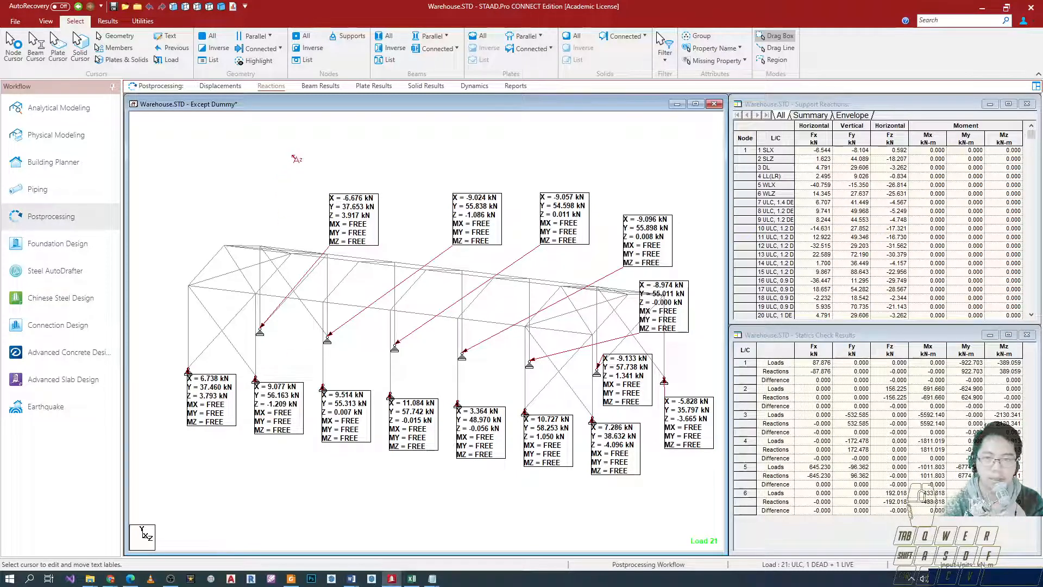
Step: Show the beam results and overlay the displacement, Fx, Fy, My and Mz diagrams on the warehouse model
{"action": "left_click", "coordinate": [321, 85]}
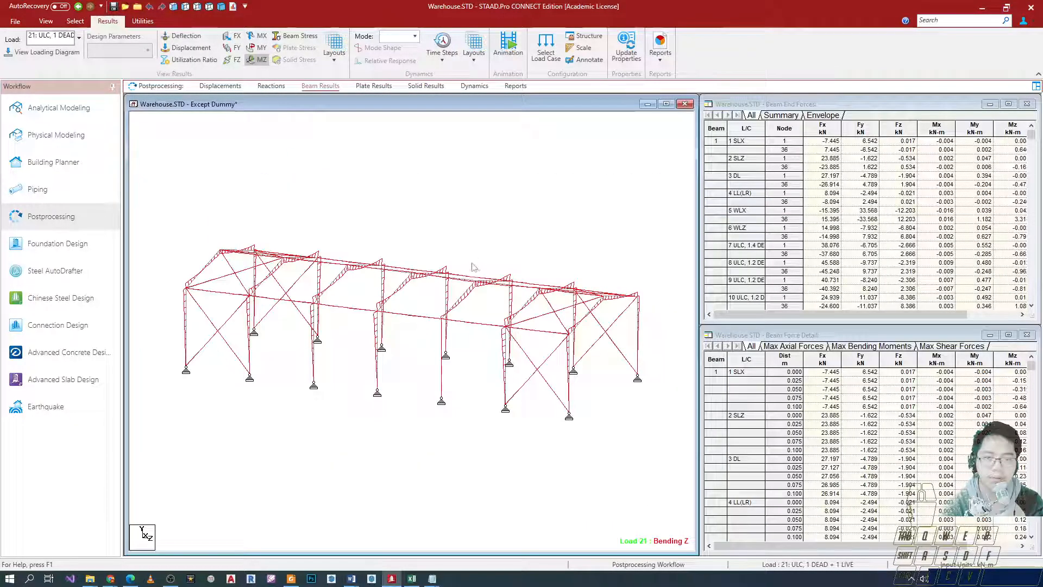
{"action": "scroll", "coordinate": [471, 335], "scroll_direction": "up", "scroll_amount": 2}
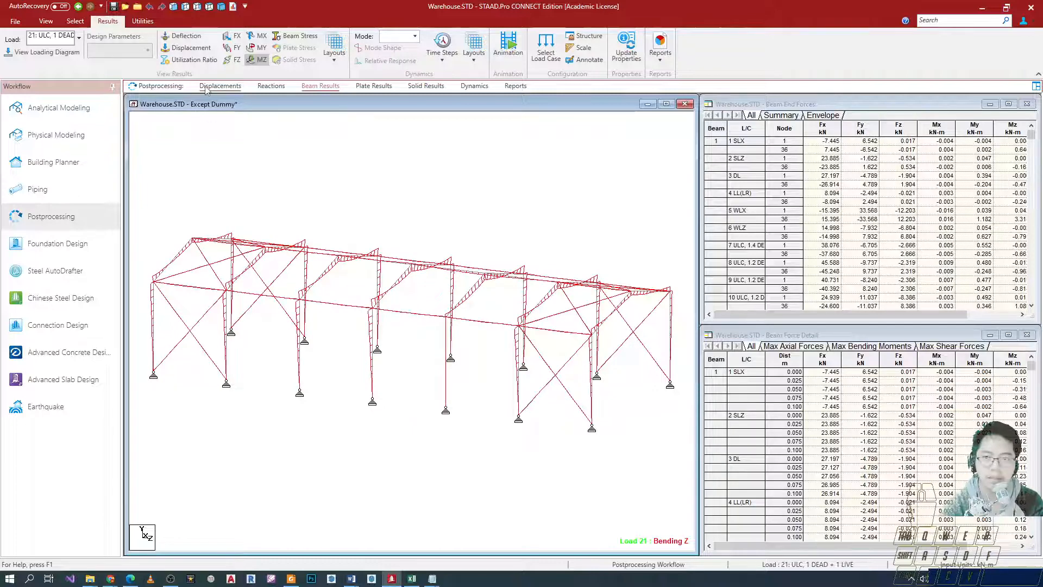
{"action": "left_click", "coordinate": [192, 37]}
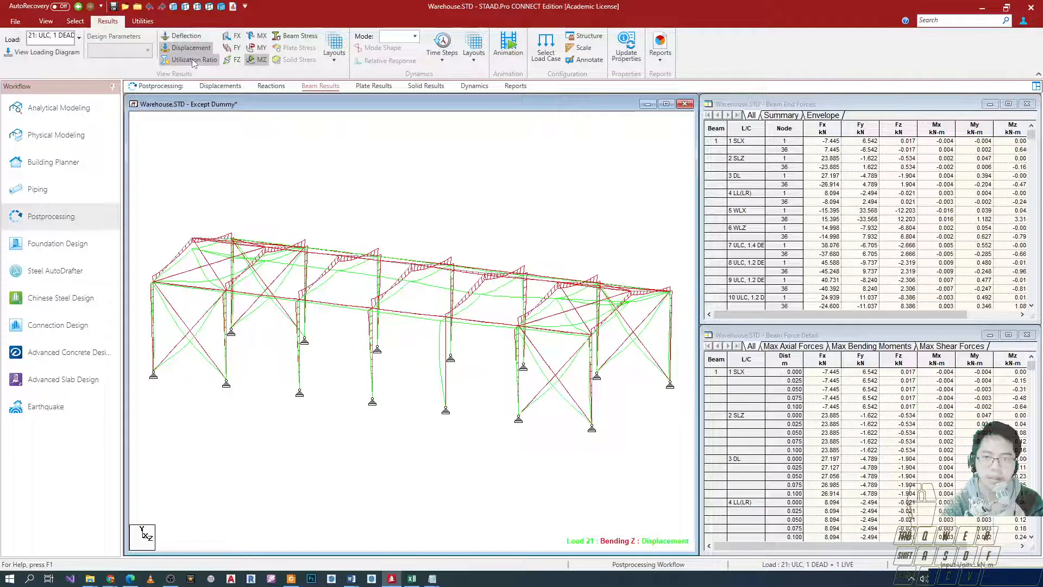
{"action": "left_click", "coordinate": [233, 47]}
{"action": "left_click", "coordinate": [238, 36]}
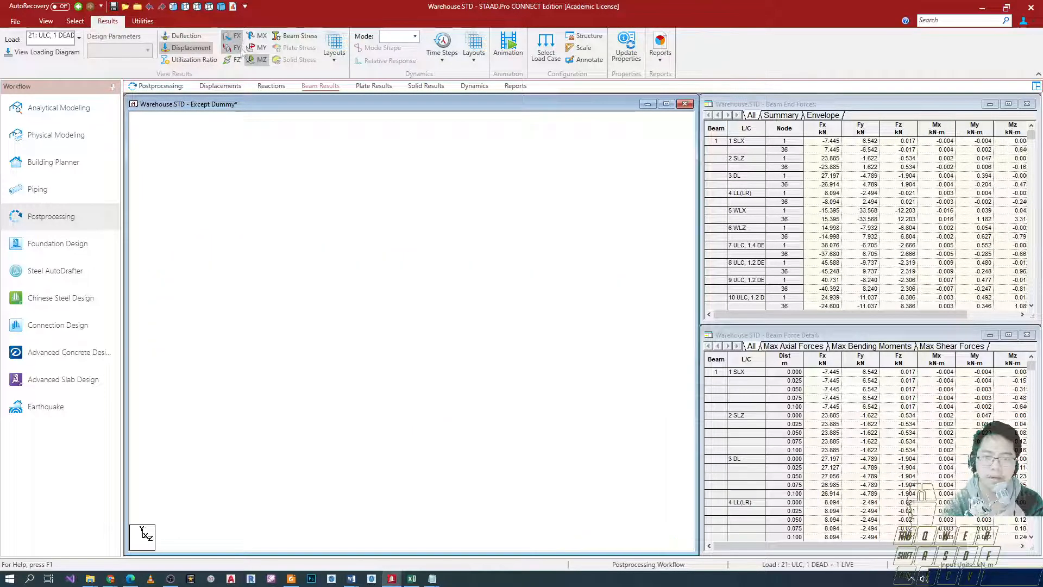
{"action": "left_click", "coordinate": [258, 61]}
{"action": "left_click", "coordinate": [251, 51]}
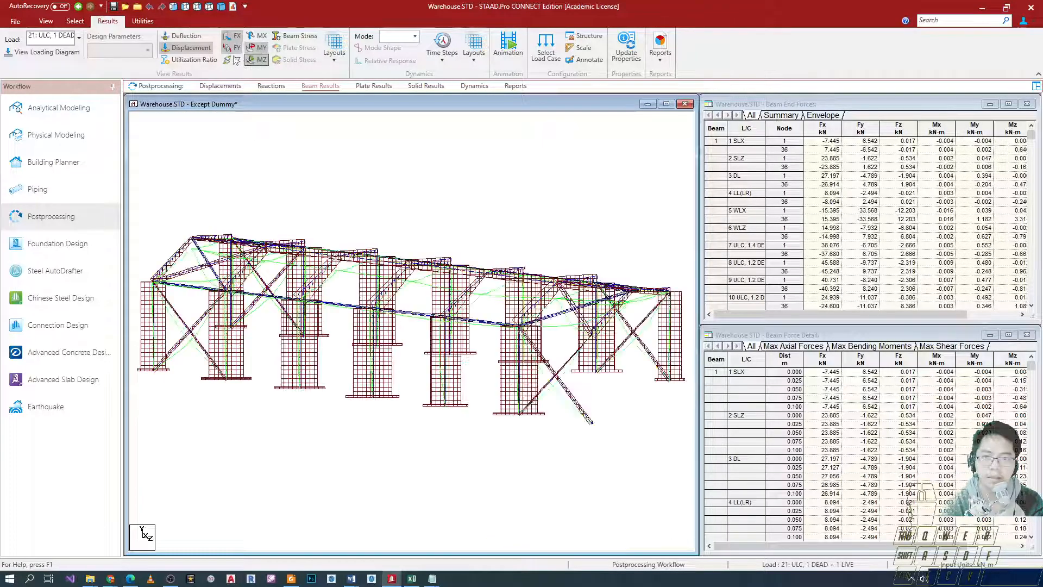
Step: Hide the force and moment diagrams so that only the displacement shape is overlaid on the model
{"action": "left_click", "coordinate": [235, 49]}
{"action": "left_click", "coordinate": [236, 37]}
{"action": "left_click", "coordinate": [252, 50]}
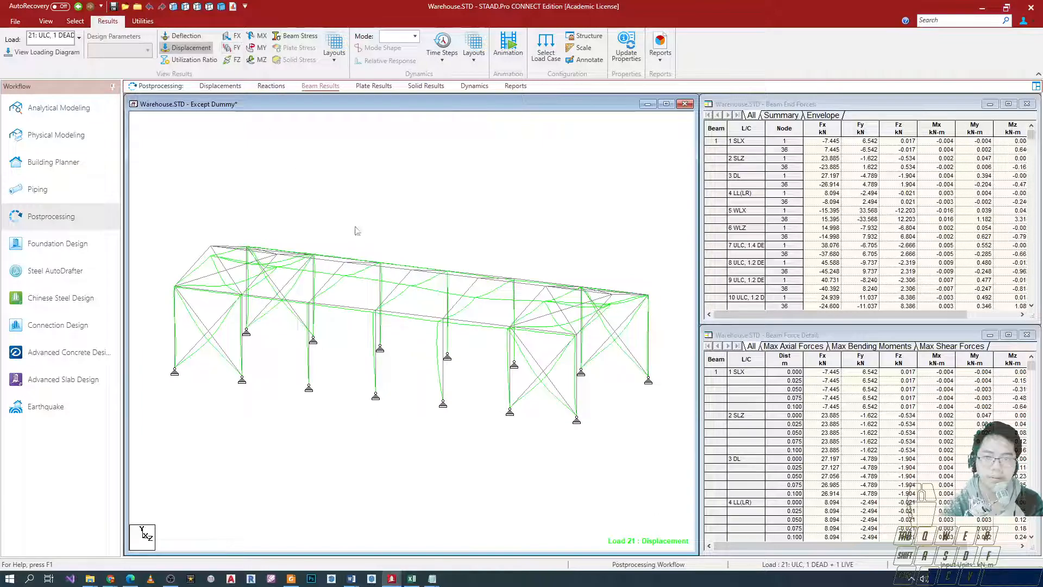
Step: Set the displayed load to Envelope and select the entire beam end forces table
{"action": "scroll", "coordinate": [54, 45], "scroll_direction": "down", "scroll_amount": 5}
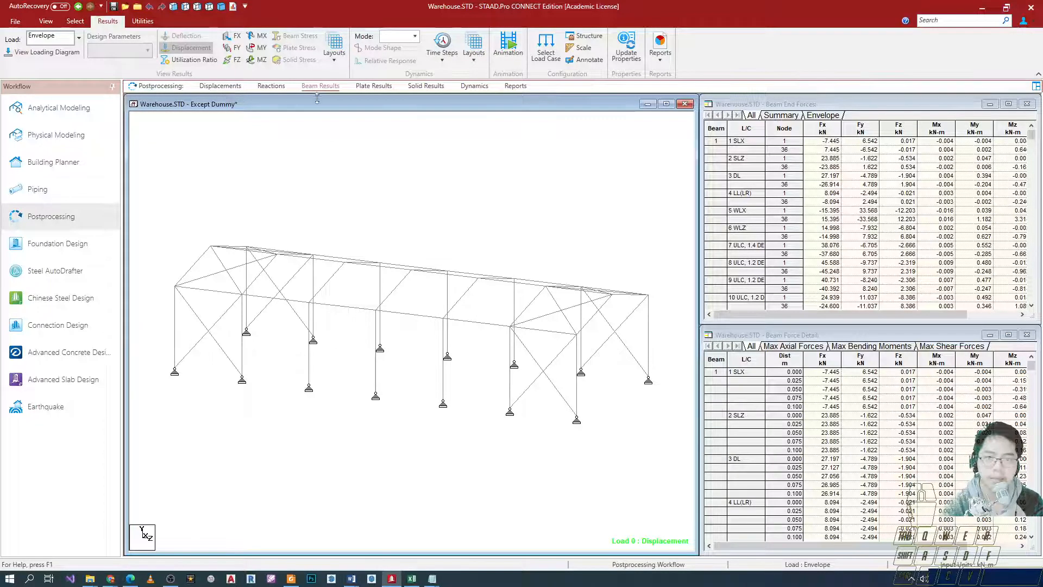
{"action": "left_click", "coordinate": [710, 133]}
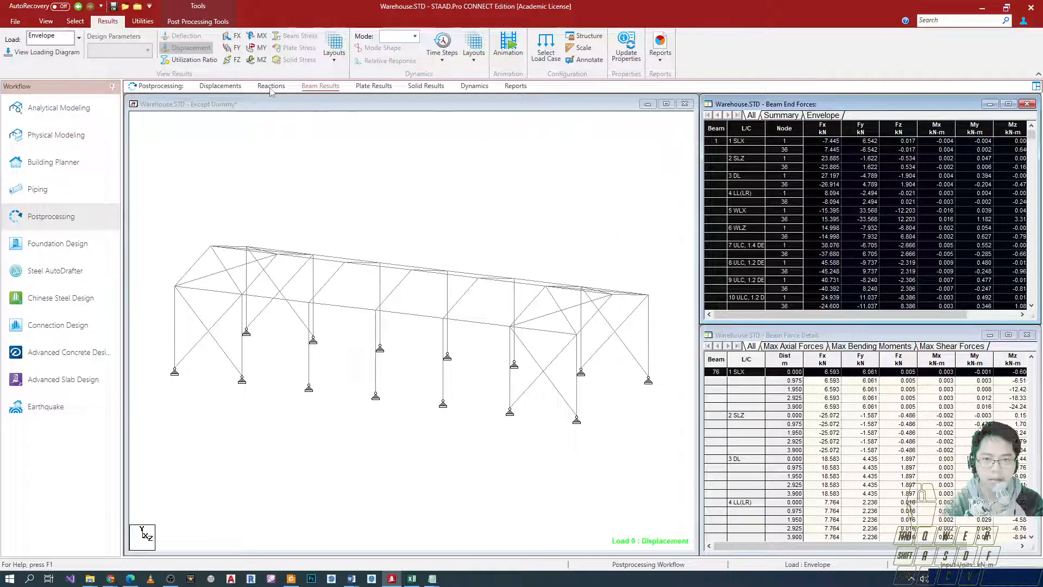
{"action": "right_click", "coordinate": [783, 174]}
{"action": "left_click", "coordinate": [574, 206]}
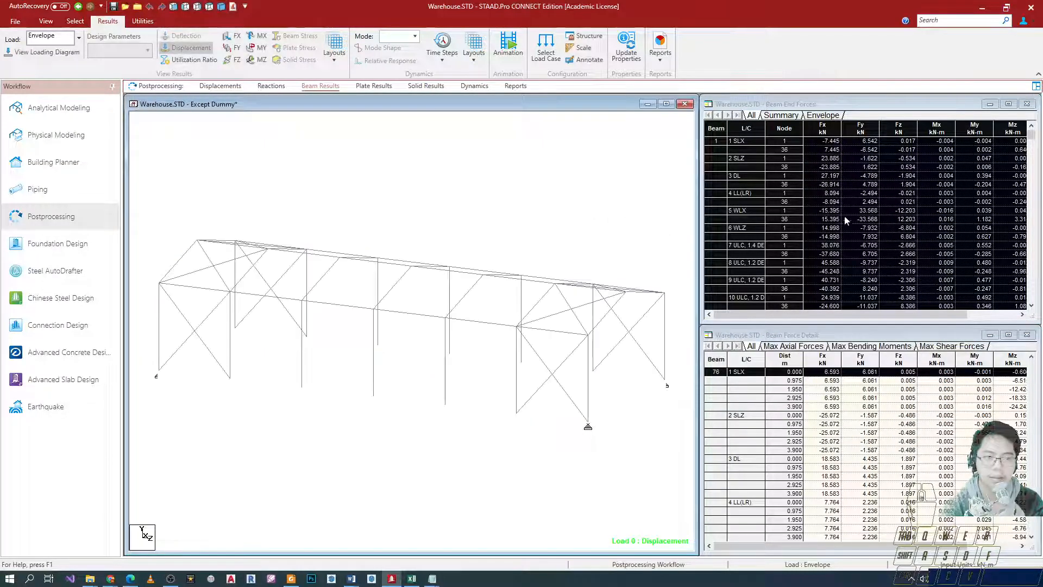
Step: Look through the selected beam end forces and return to the rows of beam 1
{"action": "scroll", "coordinate": [862, 240], "scroll_direction": "down", "scroll_amount": 3}
{"action": "scroll", "coordinate": [783, 269], "scroll_direction": "up", "scroll_amount": 3}
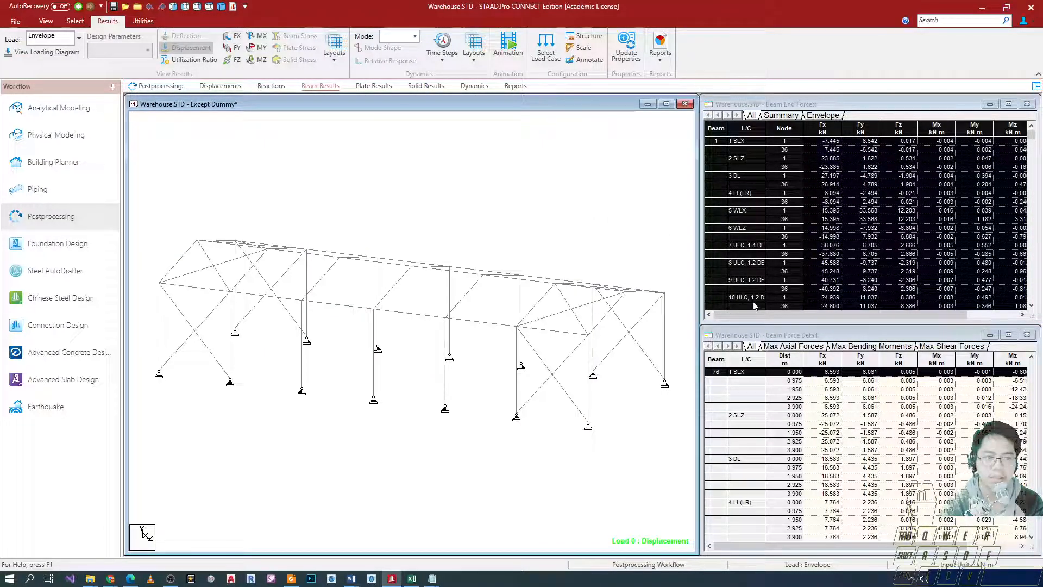
{"action": "scroll", "coordinate": [750, 286], "scroll_direction": "down", "scroll_amount": 5}
{"action": "scroll", "coordinate": [761, 291], "scroll_direction": "up", "scroll_amount": 5}
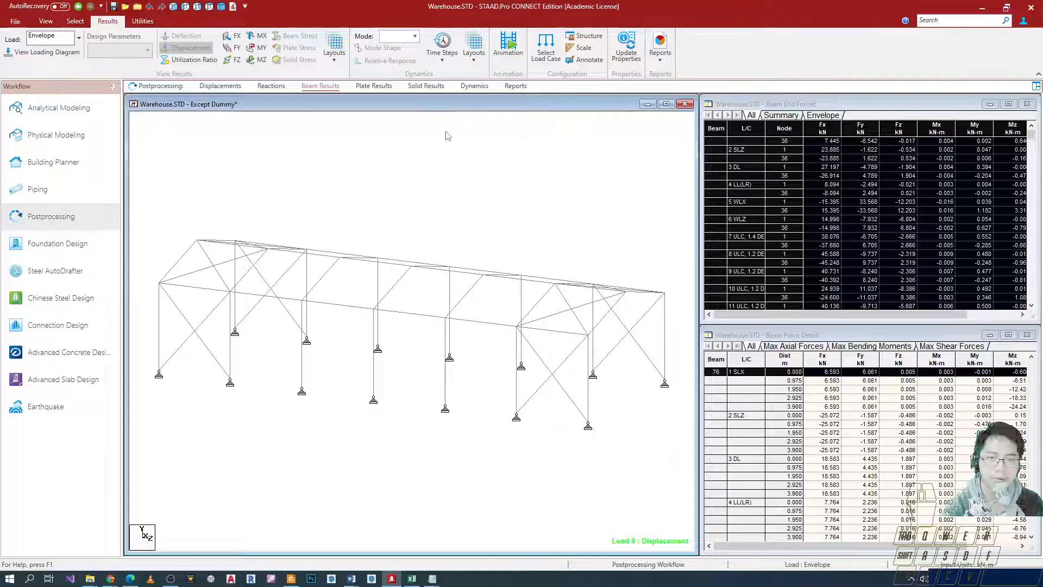
Step: Reload the beam results and show the beam stress diagram in place of the Mz bending diagram
{"action": "left_click", "coordinate": [270, 86]}
{"action": "left_click", "coordinate": [305, 87]}
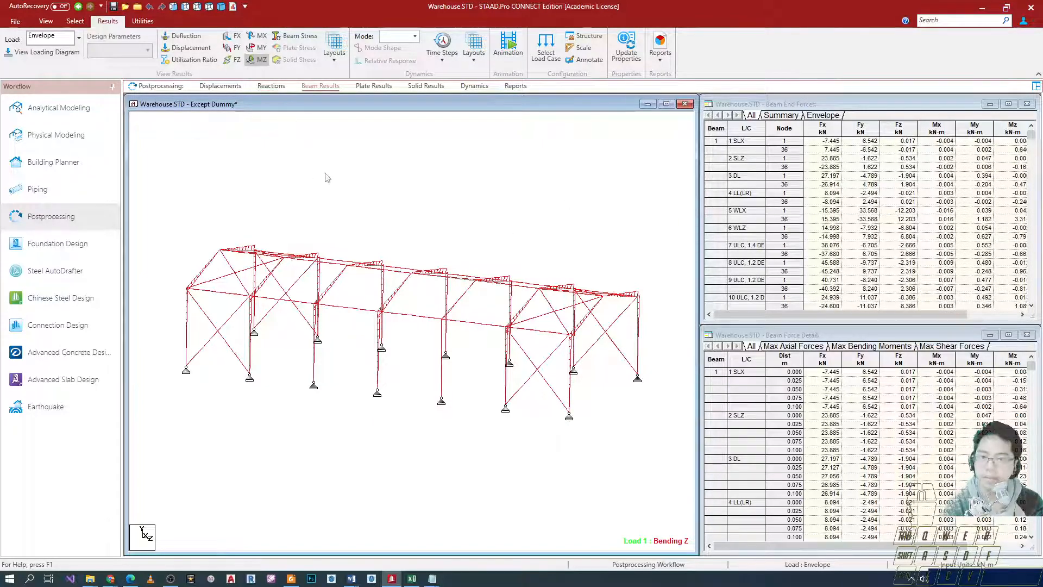
{"action": "left_click", "coordinate": [295, 36]}
{"action": "scroll", "coordinate": [418, 292], "scroll_direction": "up", "scroll_amount": 2}
{"action": "left_click", "coordinate": [260, 61]}
Step: Examine the beam stress diagram along the warehouse frames and the beam force details by load case
{"action": "scroll", "coordinate": [418, 187], "scroll_direction": "down", "scroll_amount": 3}
{"action": "scroll", "coordinate": [432, 226], "scroll_direction": "down", "scroll_amount": 2}
{"action": "middle_click_drag", "start_coordinate": [437, 256], "coordinate": [480, 245]}
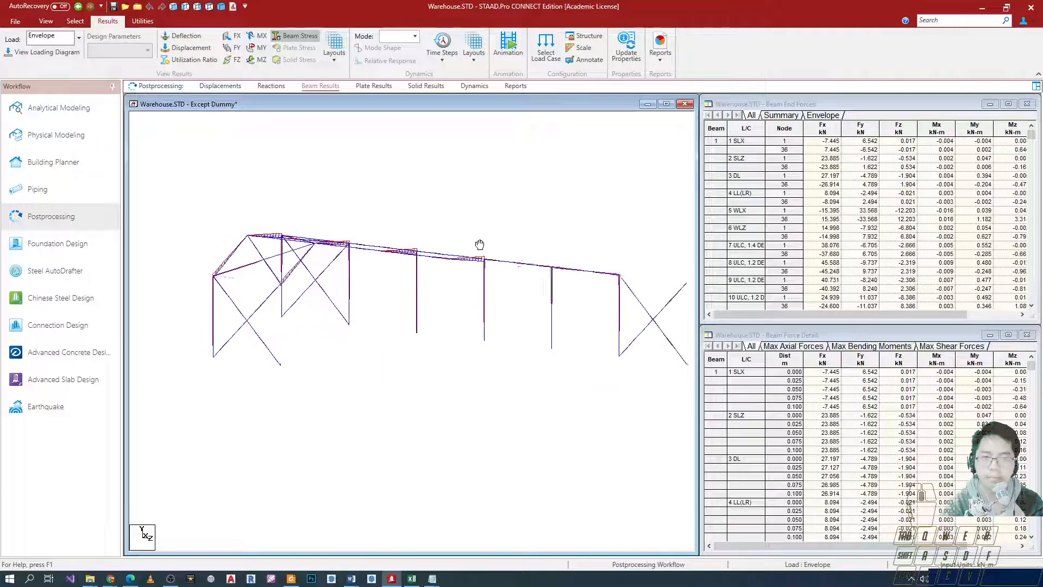
{"action": "scroll", "coordinate": [859, 375], "scroll_direction": "down", "scroll_amount": 8}
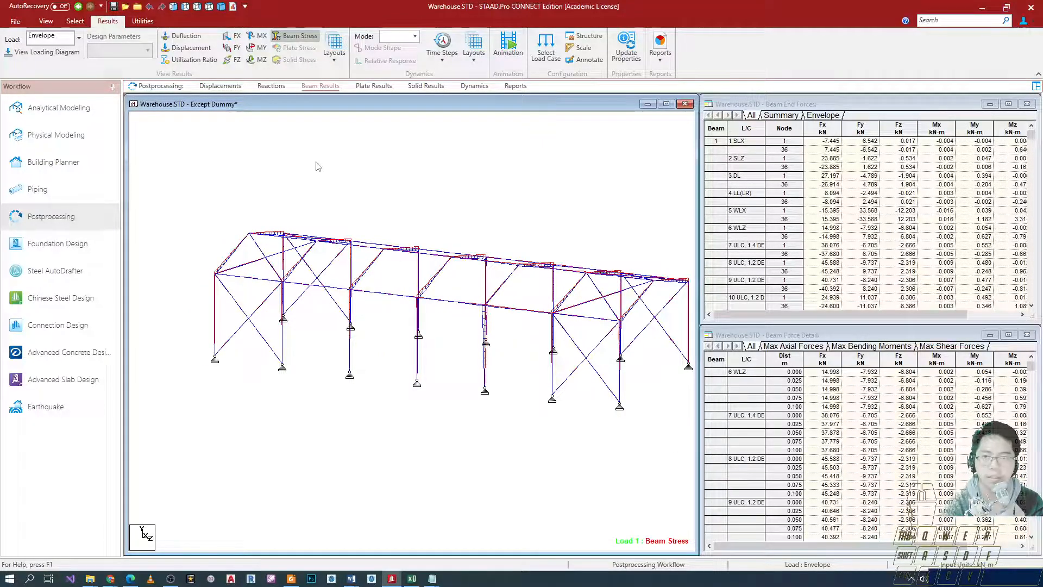
{"action": "middle_click_drag", "start_coordinate": [394, 144], "coordinate": [442, 254]}
{"action": "scroll", "coordinate": [405, 212], "scroll_direction": "up", "scroll_amount": 4}
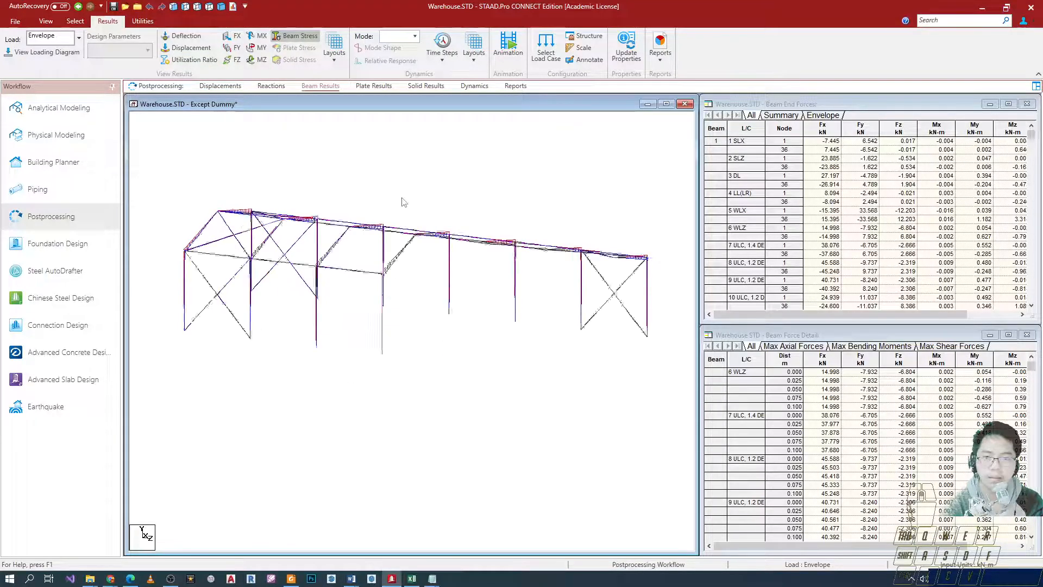
{"action": "scroll", "coordinate": [535, 256], "scroll_direction": "up", "scroll_amount": 2}
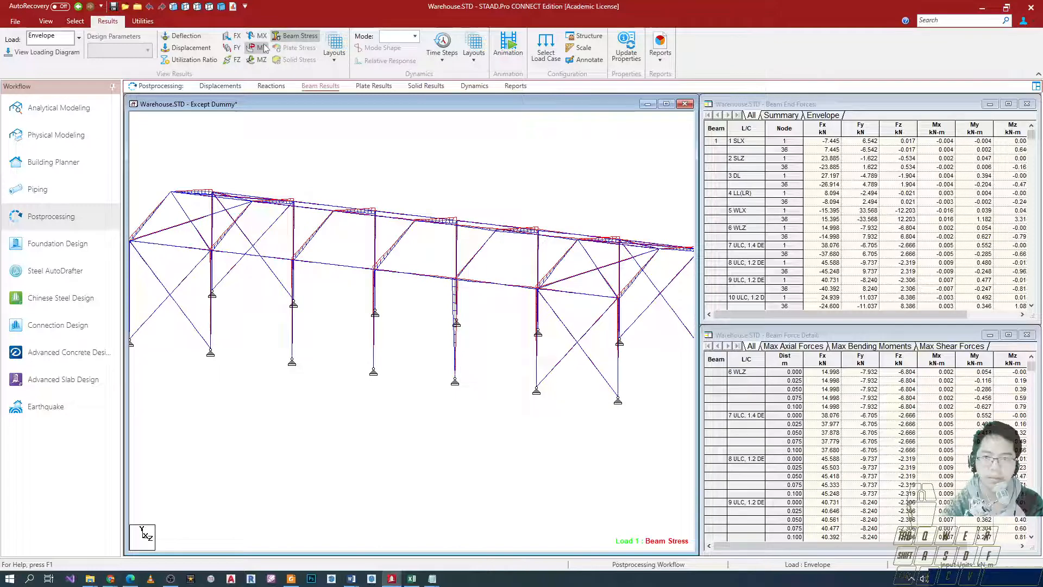
{"action": "scroll", "coordinate": [626, 282], "scroll_direction": "up", "scroll_amount": 2}
{"action": "scroll", "coordinate": [626, 282], "scroll_direction": "up", "scroll_amount": 2}
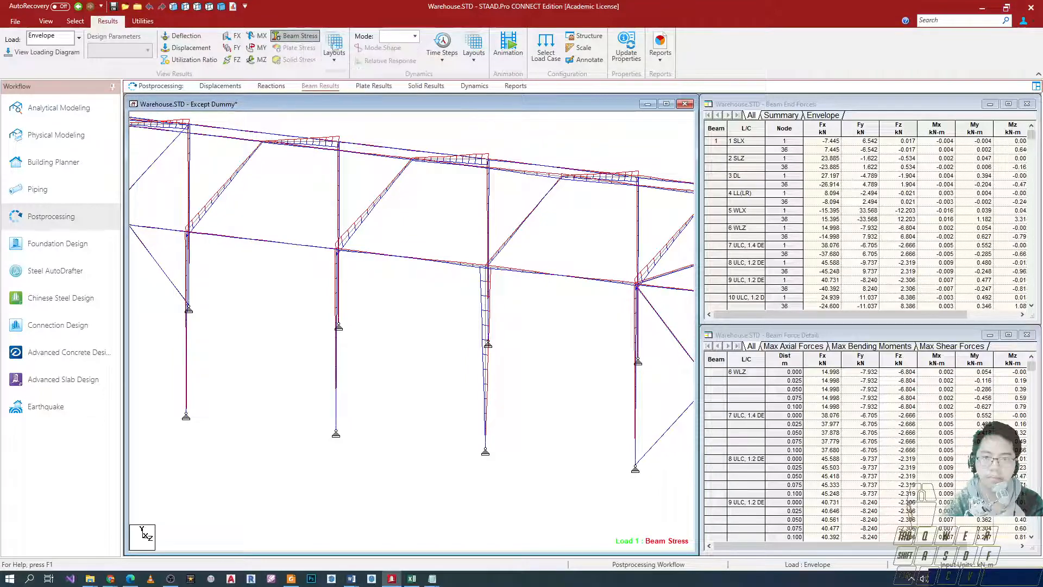
Step: Look through the available result layouts and display the Beam Stress layout
{"action": "left_click", "coordinate": [335, 46]}
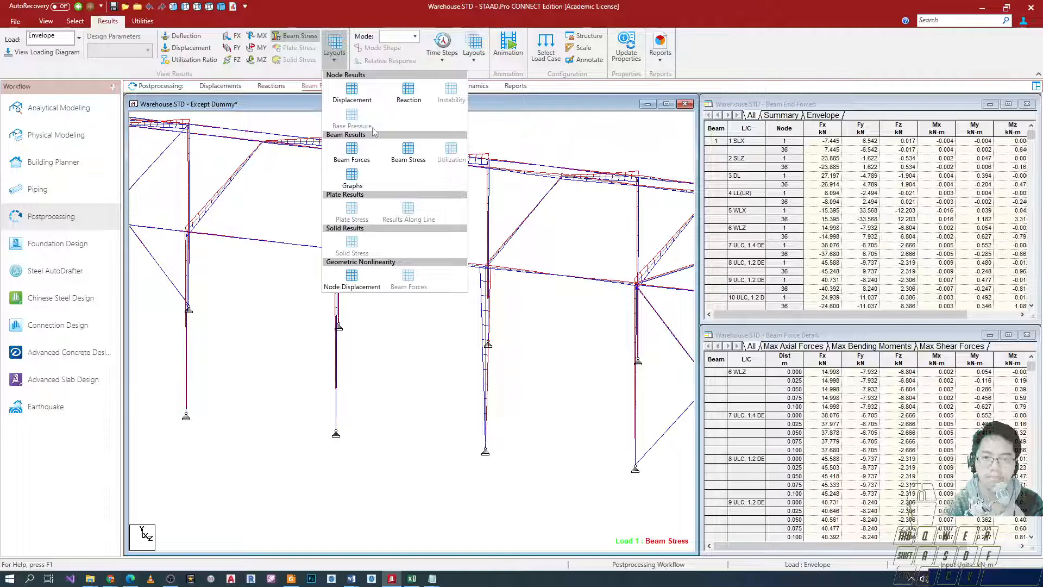
{"action": "left_click", "coordinate": [587, 152]}
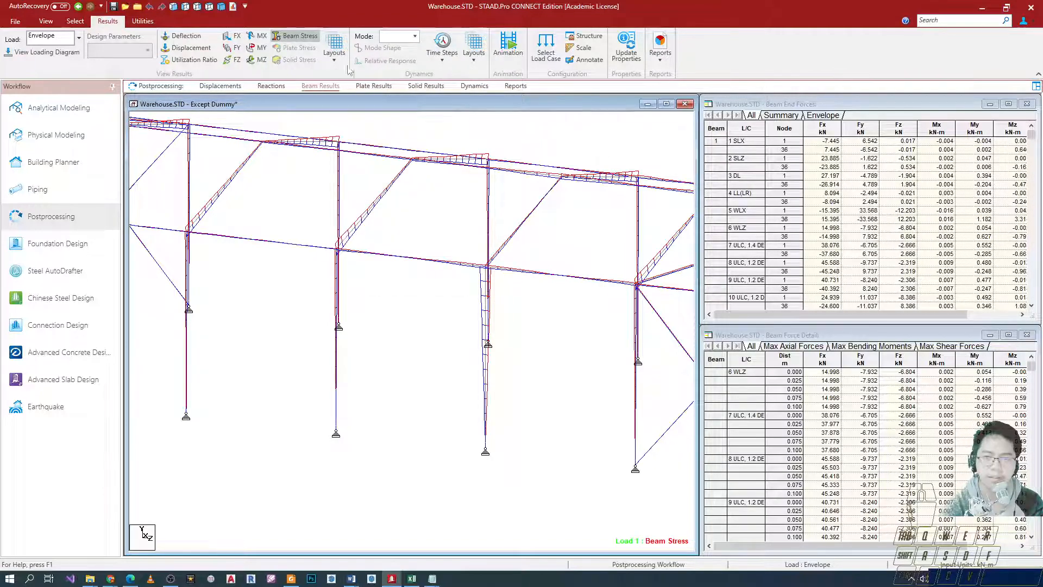
{"action": "left_click", "coordinate": [335, 62]}
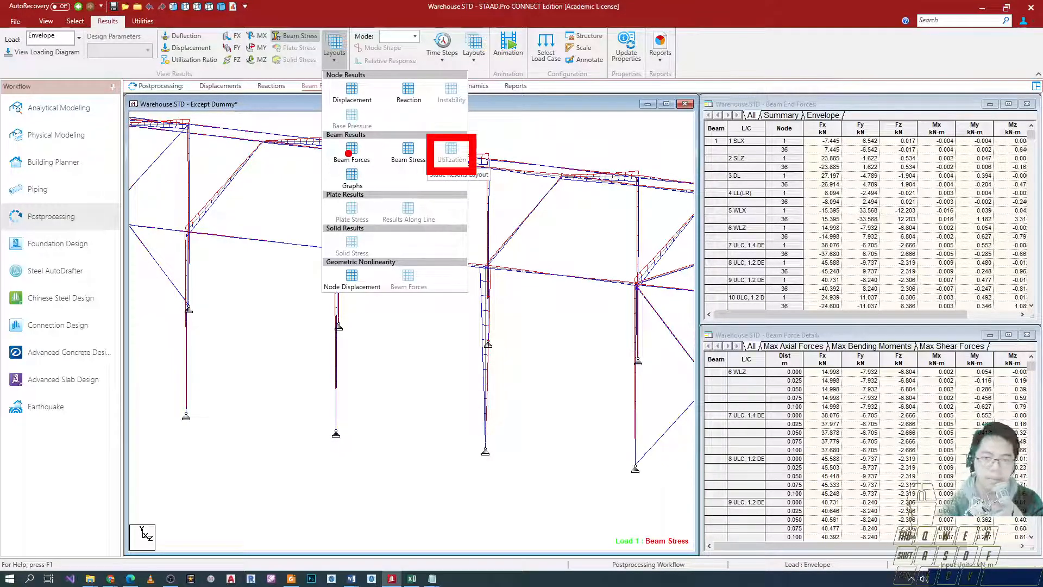
{"action": "left_click", "coordinate": [407, 160]}
{"action": "left_click", "coordinate": [334, 47]}
{"action": "left_click", "coordinate": [349, 158]}
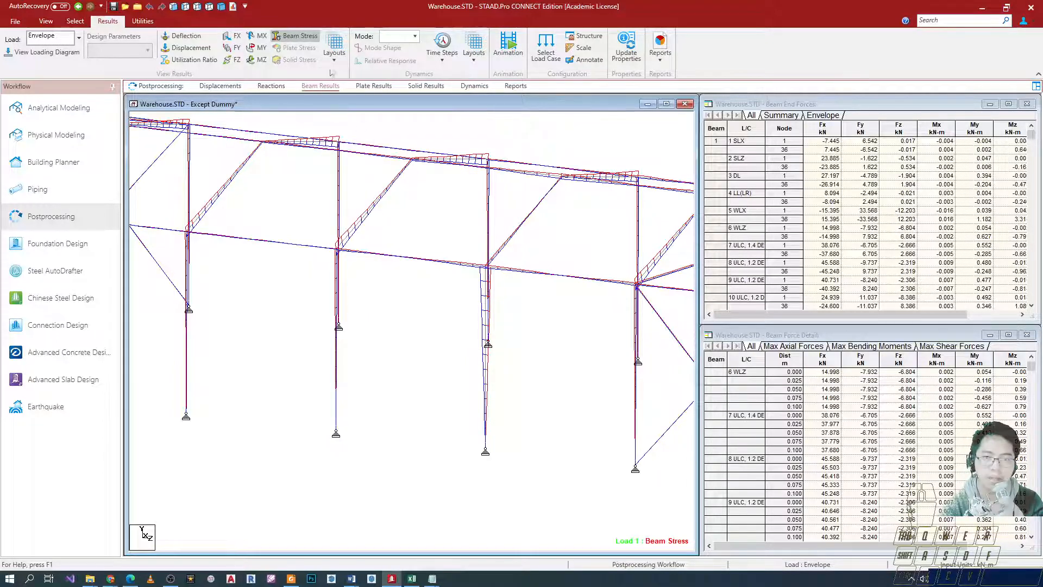
{"action": "left_click", "coordinate": [334, 52]}
{"action": "left_click", "coordinate": [409, 156]}
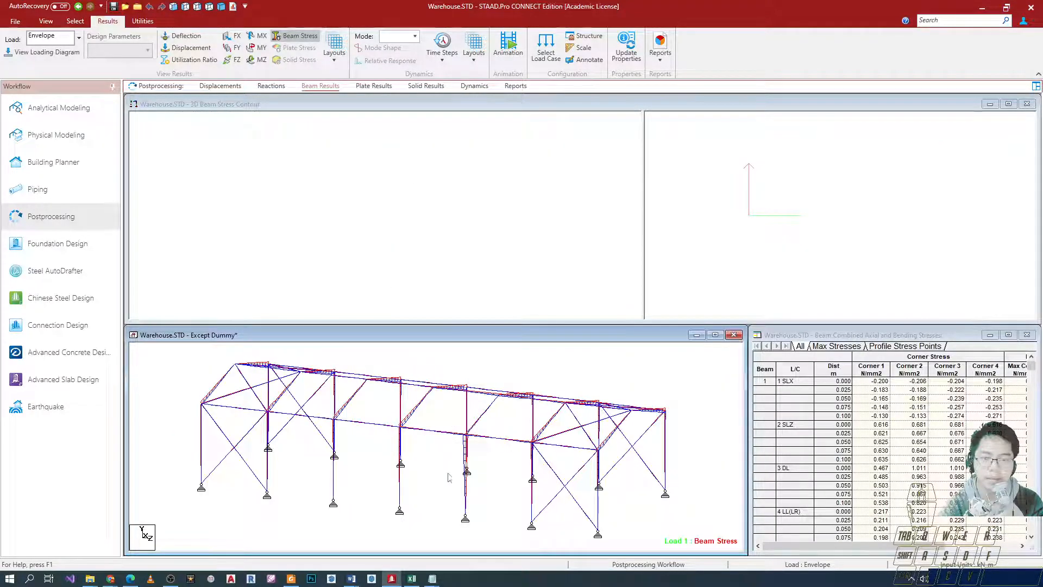
Step: Show the 3D stress contour of beam 14, a rafter near mid-length, and examine its stress legend
{"action": "left_click", "coordinate": [425, 402]}
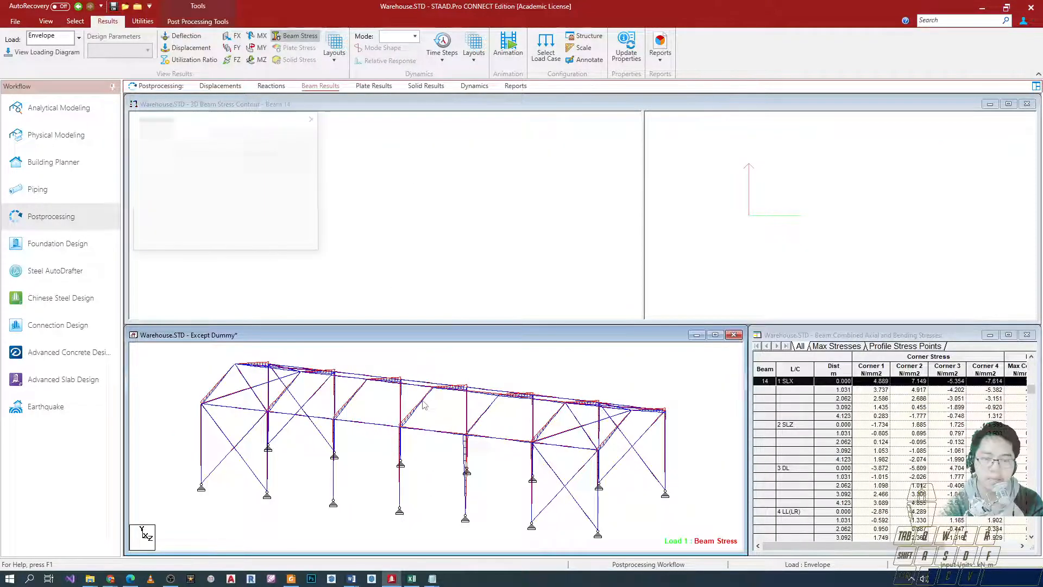
{"action": "middle_click_drag", "start_coordinate": [386, 207], "coordinate": [501, 201]}
{"action": "scroll", "coordinate": [411, 213], "scroll_direction": "up", "scroll_amount": 2}
{"action": "scroll", "coordinate": [418, 217], "scroll_direction": "up", "scroll_amount": 2}
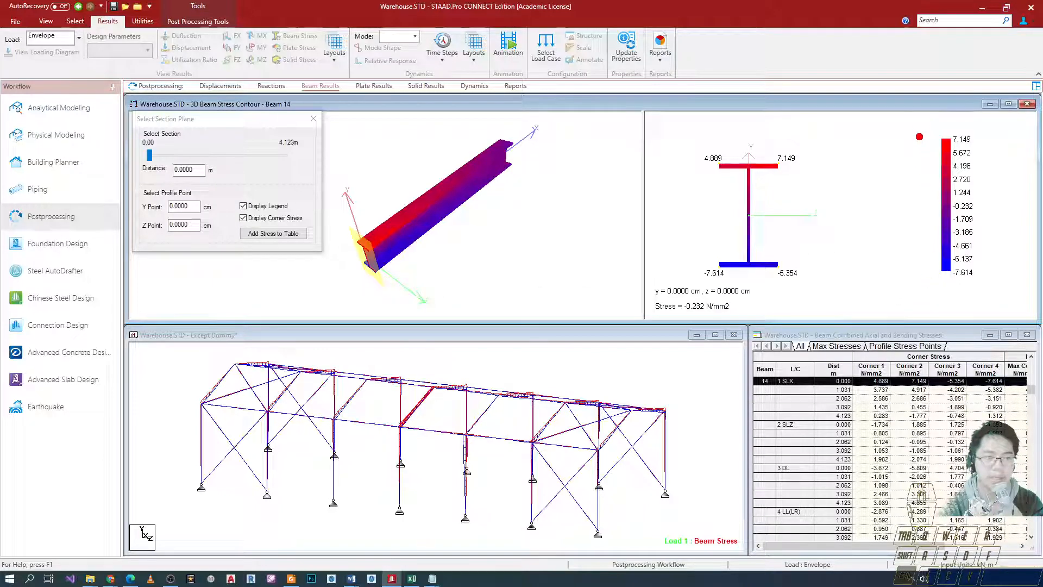
{"action": "left_click_drag", "start_coordinate": [919, 130], "coordinate": [999, 301], "text": "ctrl"}
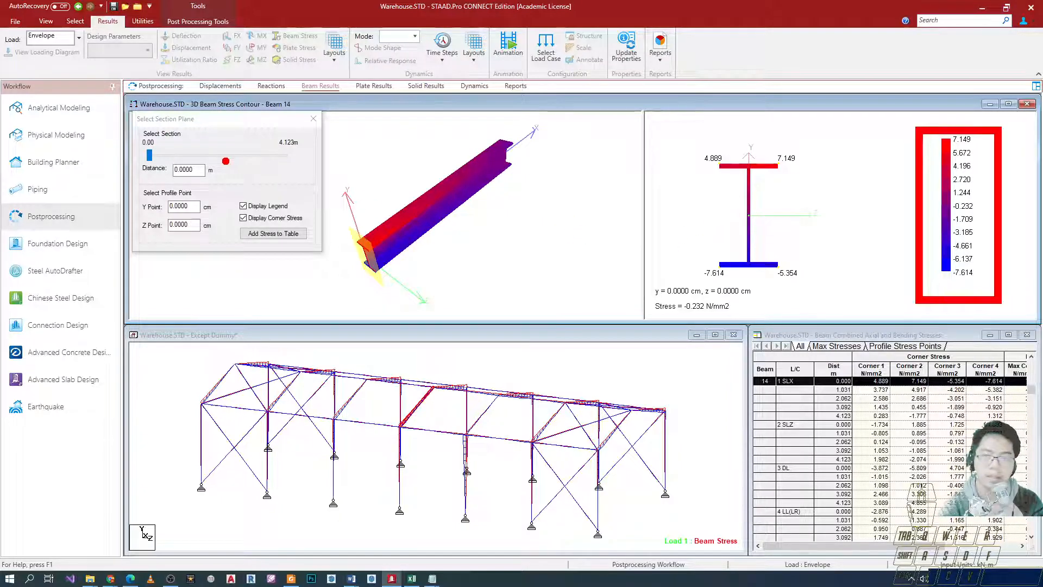
Step: Move beam 14's section plane to 2.85 m to view the corner stresses there, and clear the beam selection
{"action": "left_click_drag", "start_coordinate": [149, 156], "coordinate": [242, 157]}
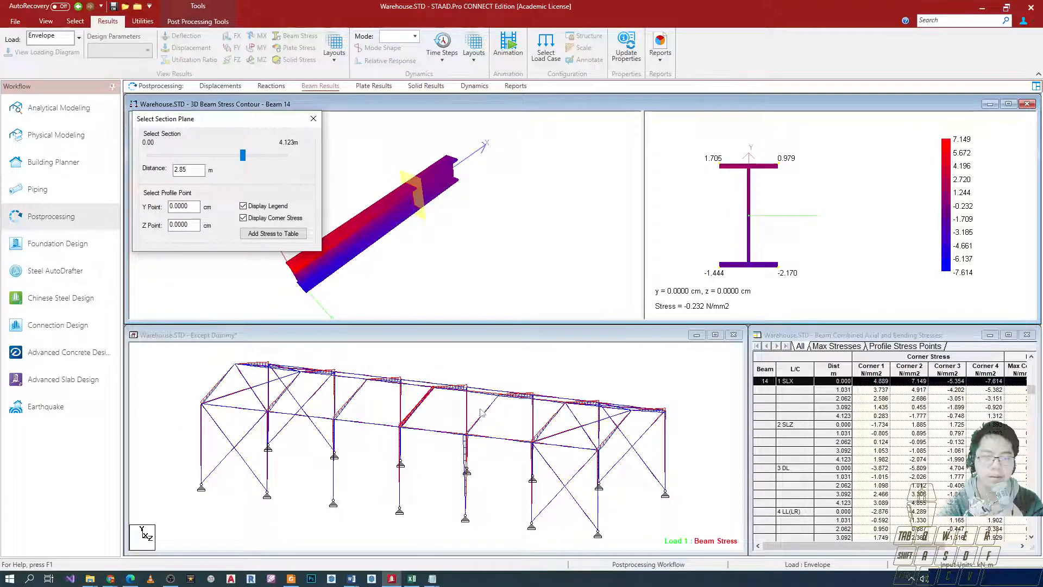
{"action": "scroll", "coordinate": [480, 422], "scroll_direction": "down", "scroll_amount": 2}
{"action": "scroll", "coordinate": [438, 282], "scroll_direction": "up", "scroll_amount": 1}
{"action": "scroll", "coordinate": [462, 409], "scroll_direction": "up", "scroll_amount": 3}
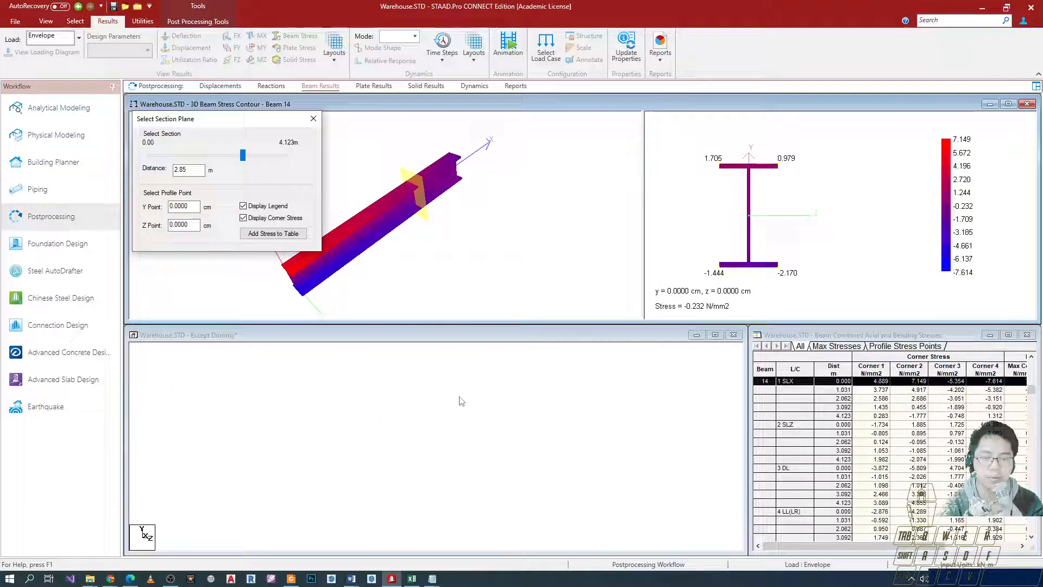
{"action": "left_click", "coordinate": [461, 409]}
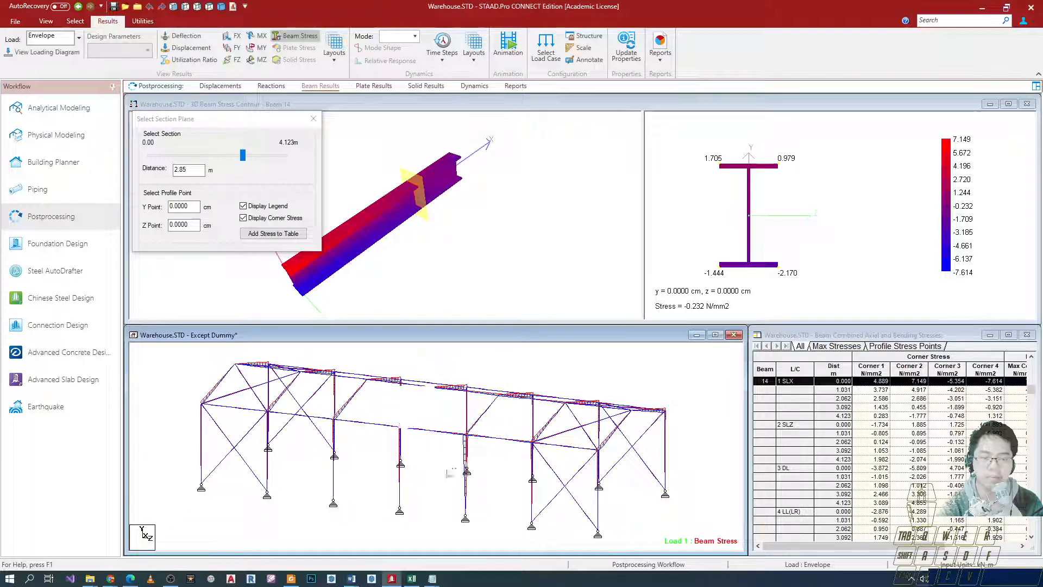
Step: Examine the beam stress diagrams across the whole warehouse frame from a rotated view
{"action": "scroll", "coordinate": [462, 405], "scroll_direction": "up", "scroll_amount": 2}
{"action": "key", "text": "Up"}
{"action": "key", "text": "Up"}
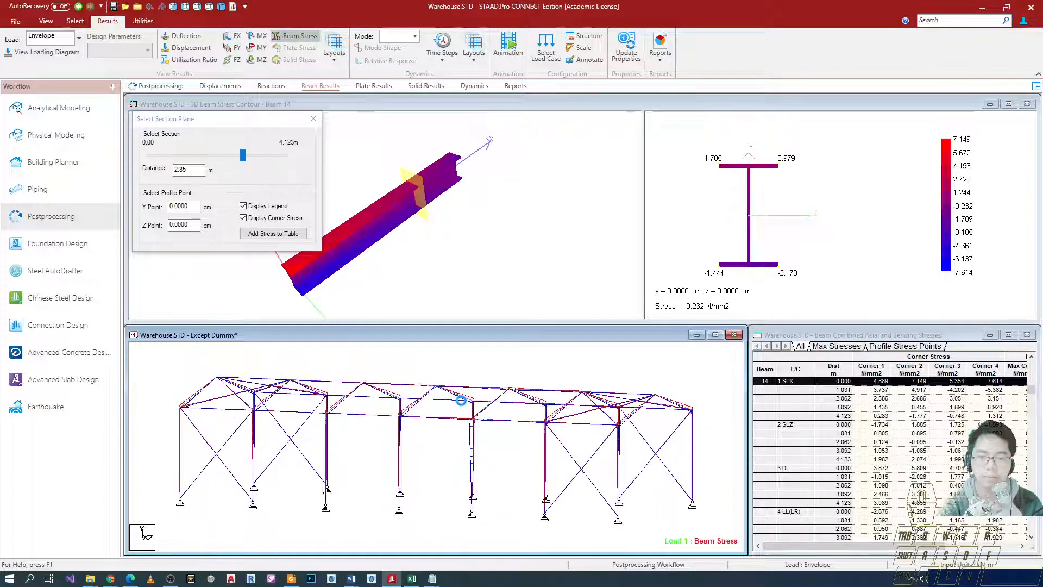
{"action": "scroll", "coordinate": [504, 431], "scroll_direction": "up", "scroll_amount": 4}
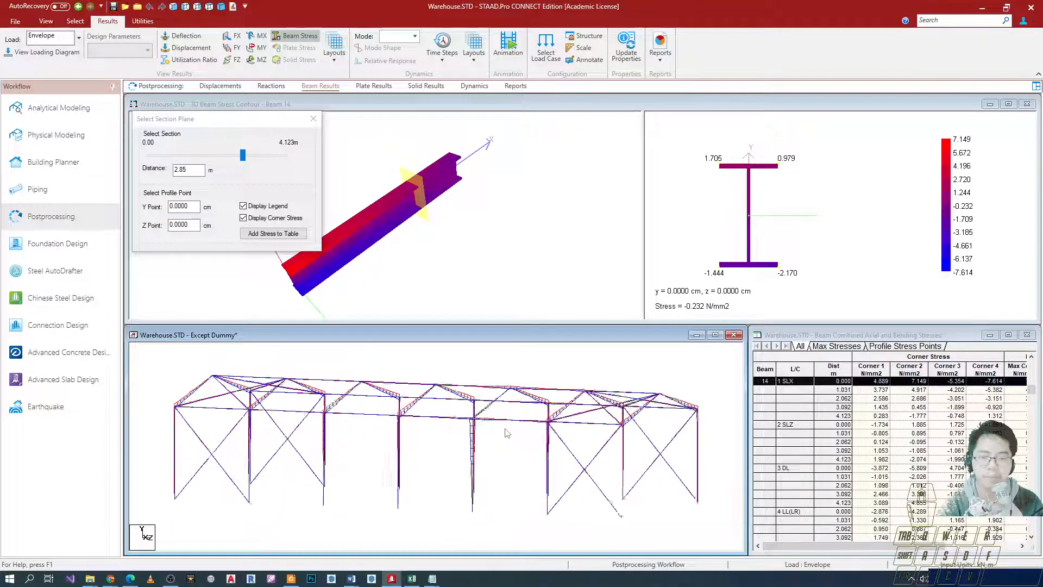
{"action": "scroll", "coordinate": [498, 436], "scroll_direction": "down", "scroll_amount": 3}
{"action": "scroll", "coordinate": [470, 448], "scroll_direction": "down", "scroll_amount": 1}
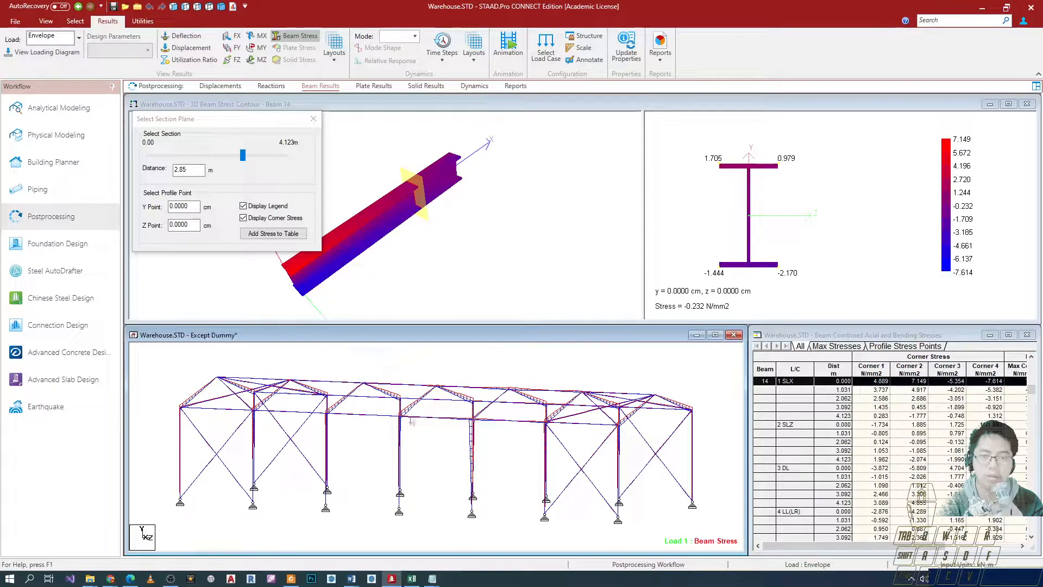
{"action": "scroll", "coordinate": [471, 296], "scroll_direction": "down", "scroll_amount": 1}
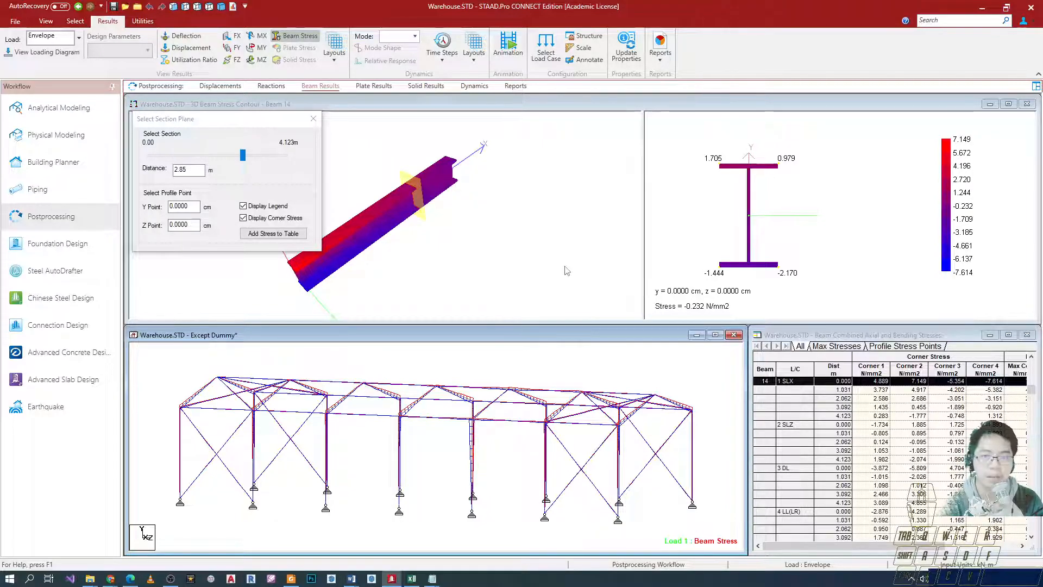
Step: Show the warehouse's support reactions, and switch to the node and beam displacement results
{"action": "left_click", "coordinate": [272, 86]}
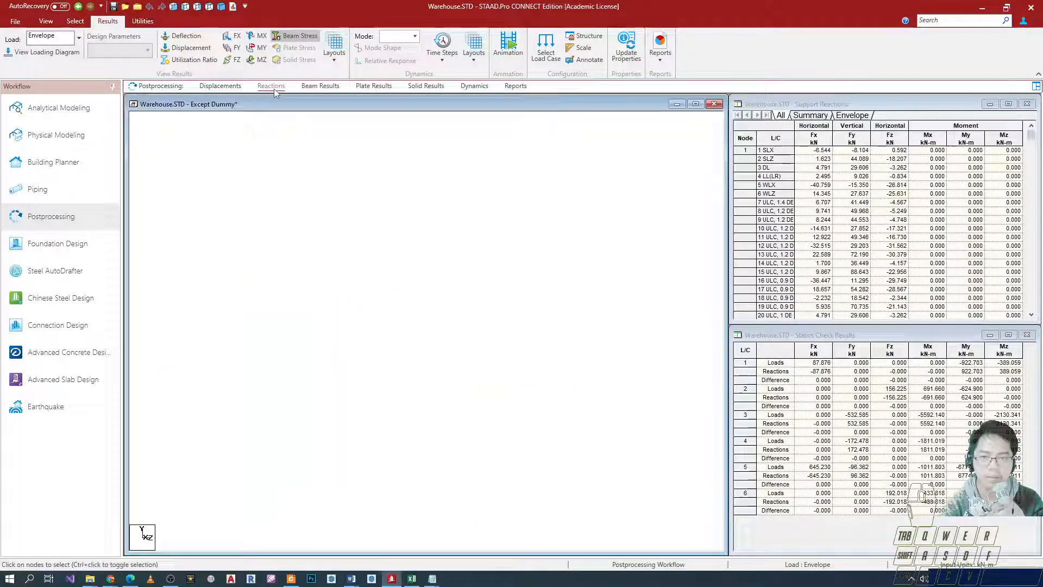
{"action": "scroll", "coordinate": [490, 319], "scroll_direction": "down", "scroll_amount": 2}
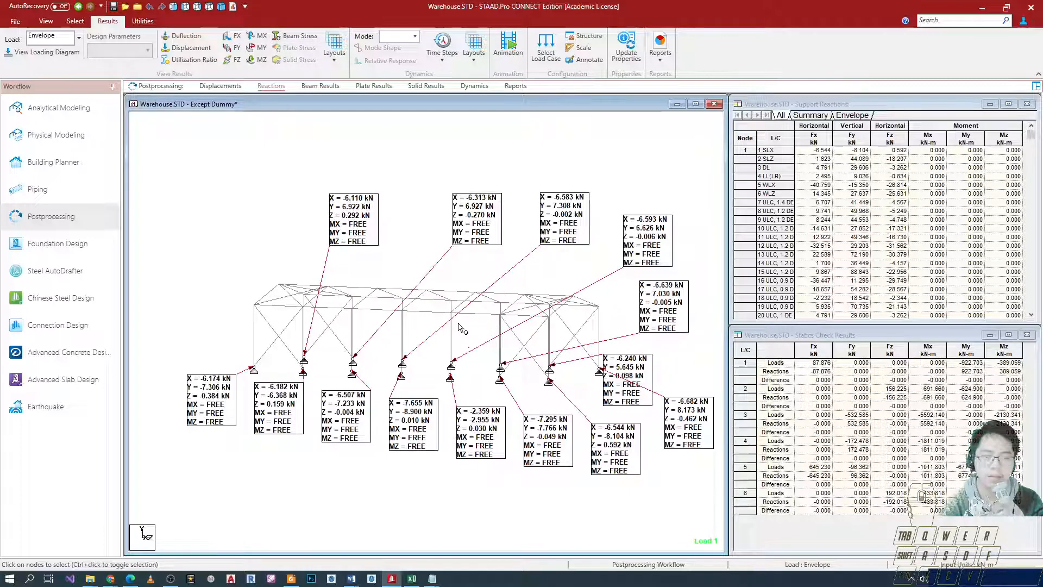
{"action": "left_click", "coordinate": [220, 86]}
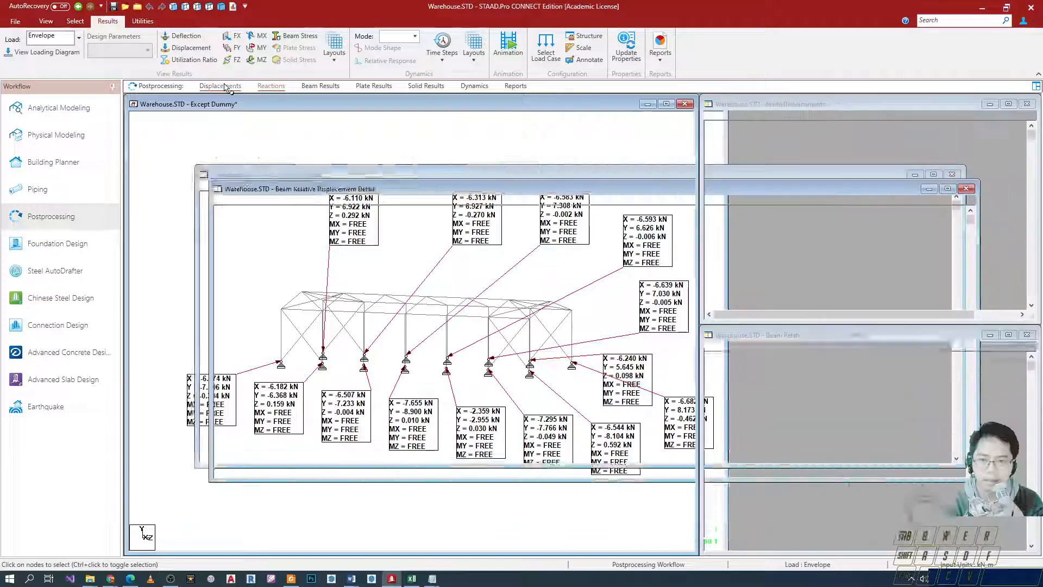
{"action": "scroll", "coordinate": [310, 287], "scroll_direction": "down", "scroll_amount": 2}
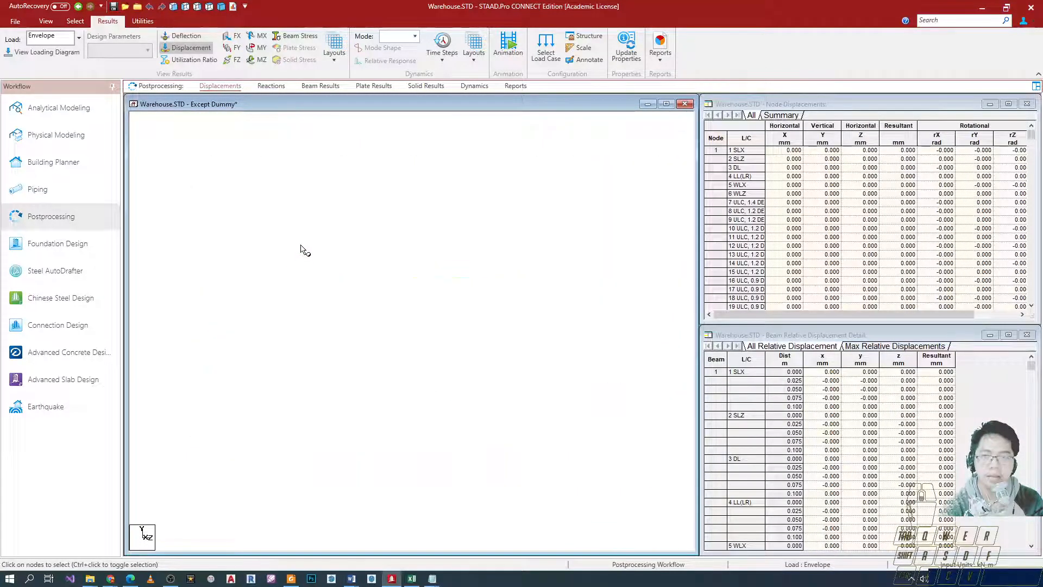
{"action": "scroll", "coordinate": [327, 306], "scroll_direction": "up", "scroll_amount": 1}
{"action": "scroll", "coordinate": [339, 354], "scroll_direction": "up", "scroll_amount": 3}
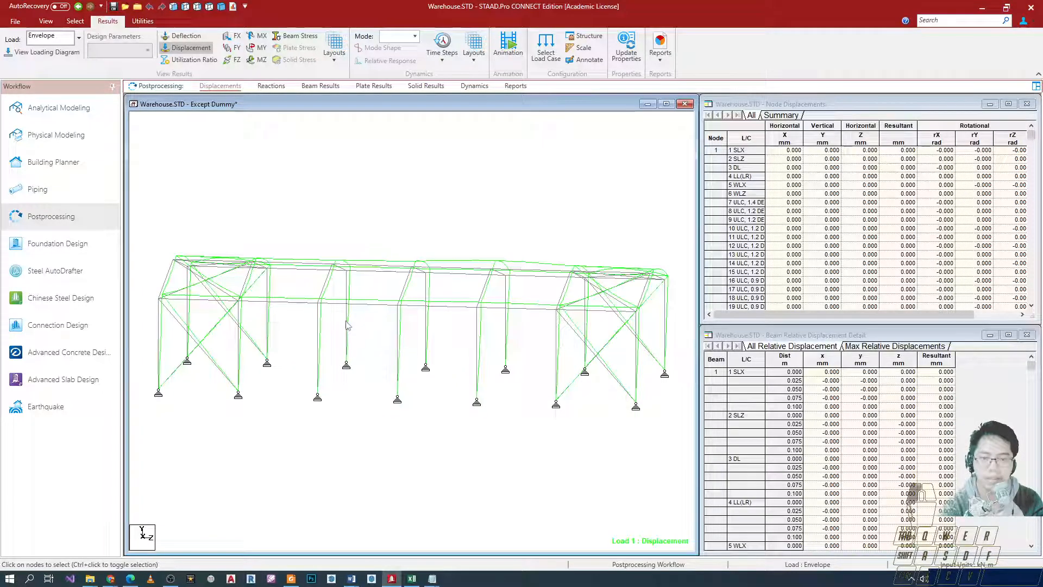
Step: Review the properties, shear and bending diagram, and deflection of beam 72, a column on the far side, and close its details
{"action": "double_click", "coordinate": [346, 326]}
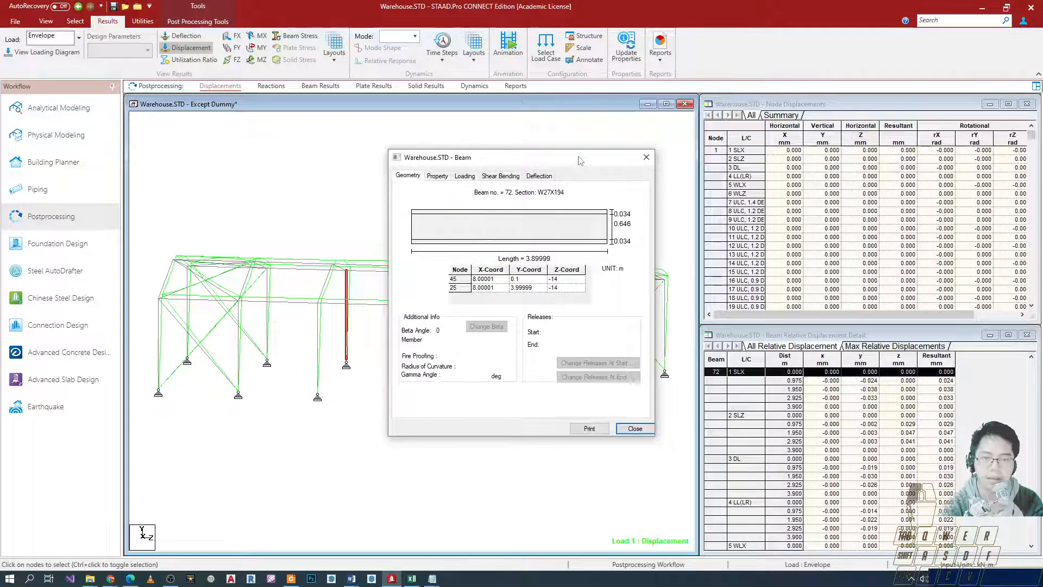
{"action": "left_click", "coordinate": [591, 163]}
{"action": "left_click", "coordinate": [551, 162]}
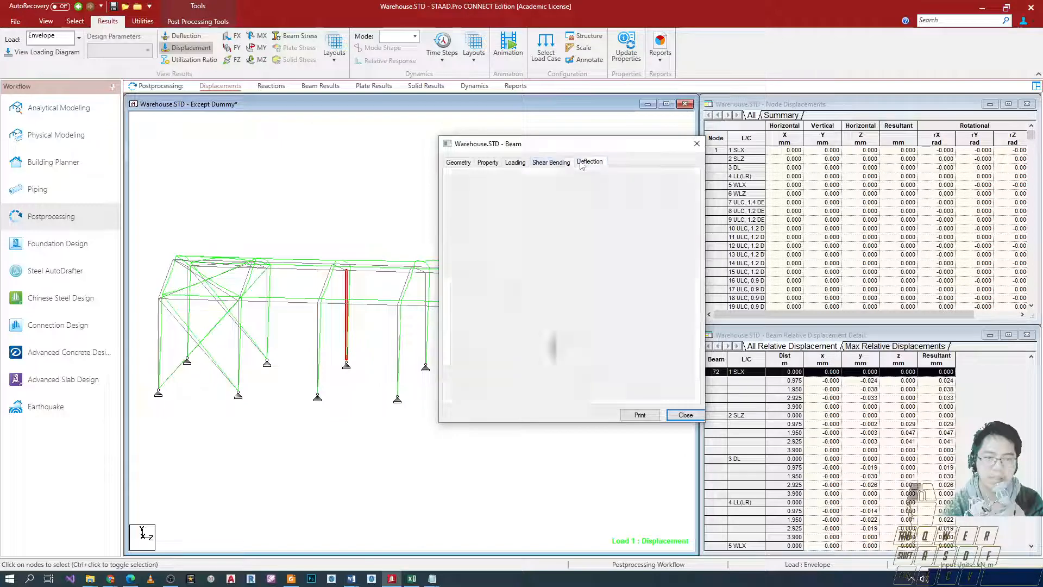
{"action": "left_click", "coordinate": [506, 163]}
{"action": "left_click", "coordinate": [484, 163]}
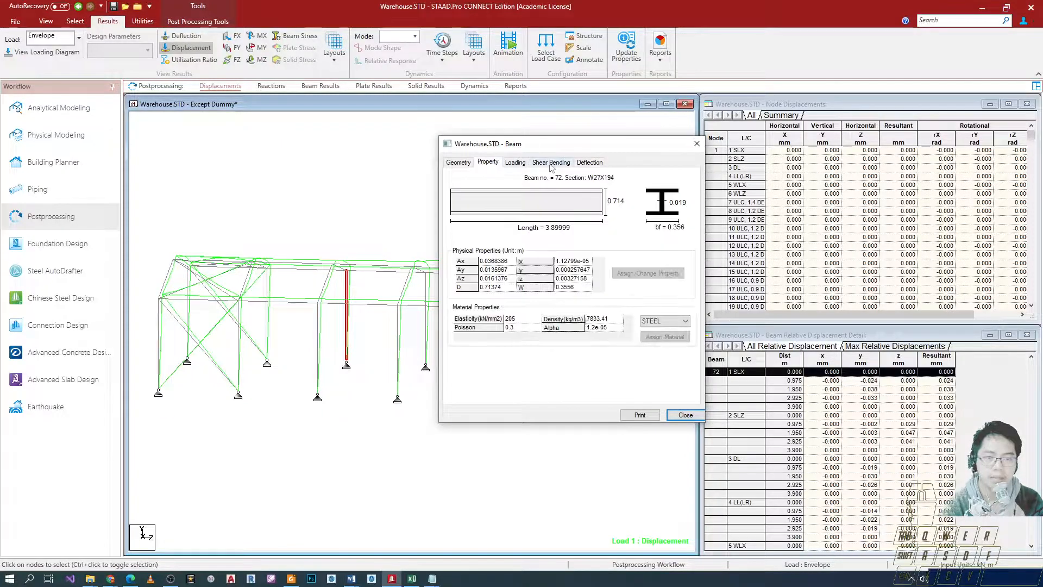
{"action": "left_click", "coordinate": [551, 163]}
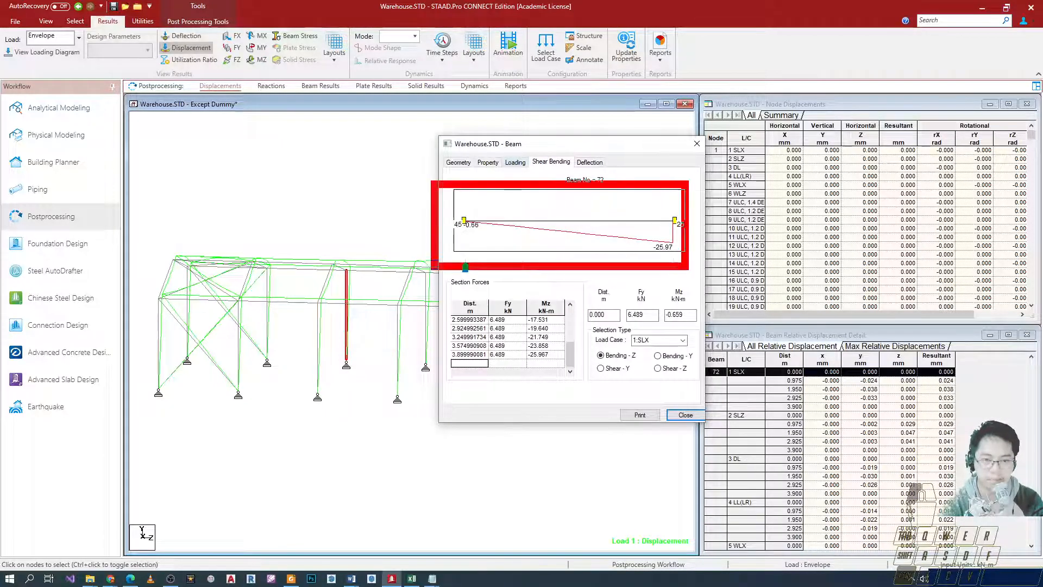
{"action": "left_click", "coordinate": [589, 163]}
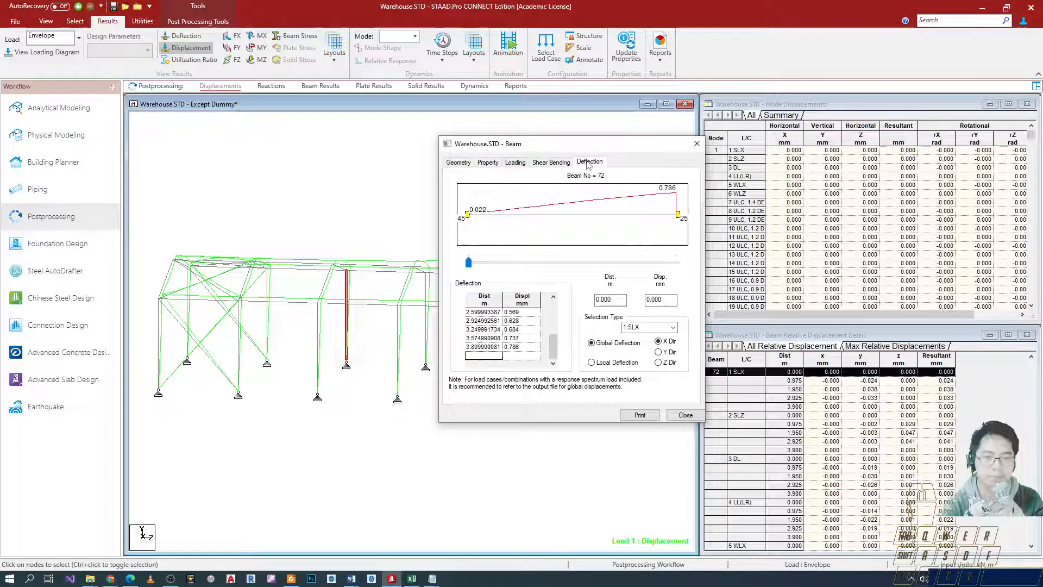
{"action": "left_click", "coordinate": [697, 144]}
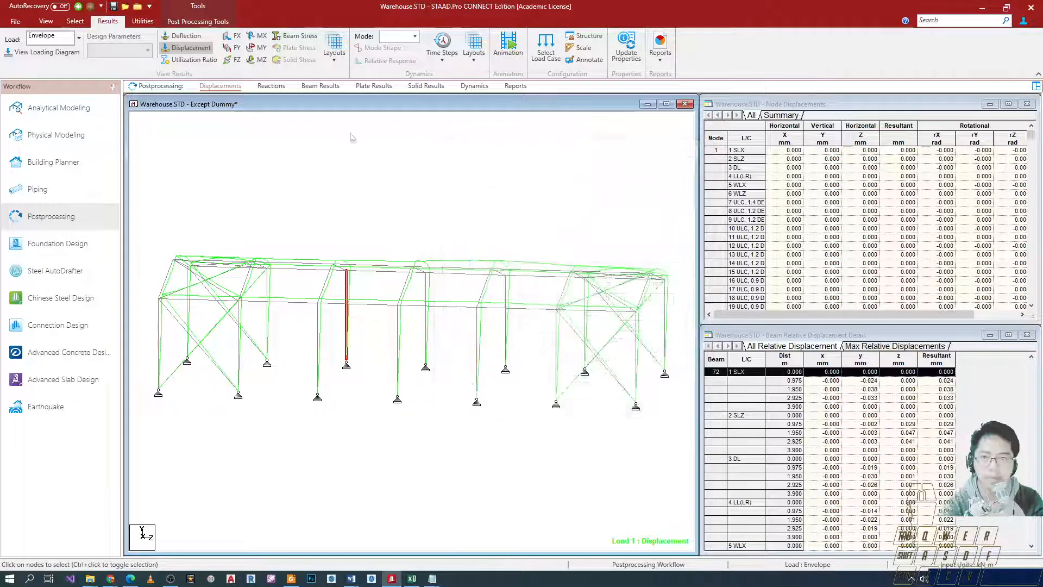
Step: Replace the displacement diagram with the members' utilization ratio display and clear the selection of beam 72
{"action": "left_click", "coordinate": [195, 50]}
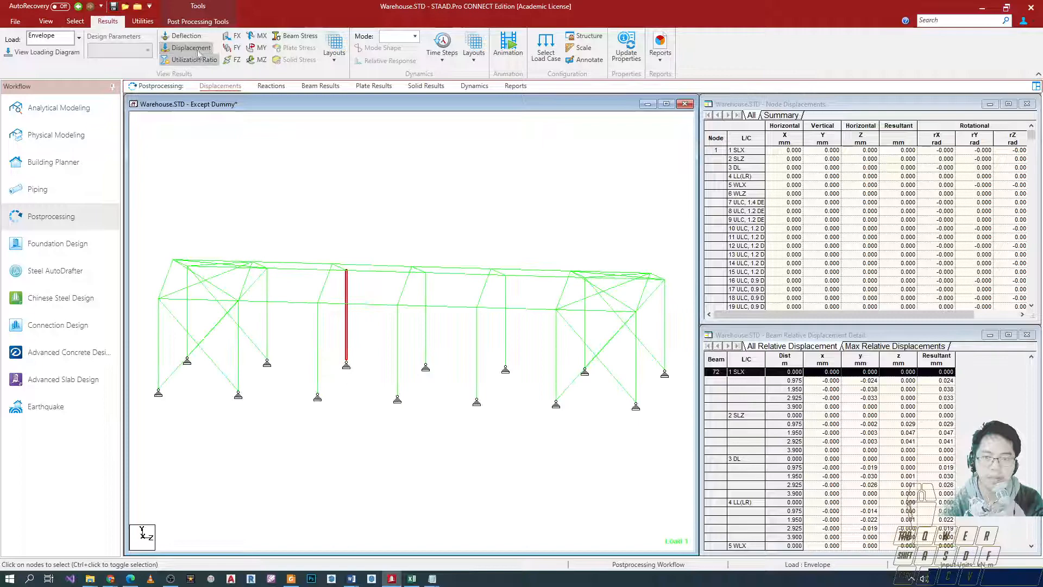
{"action": "left_click", "coordinate": [333, 214]}
{"action": "scroll", "coordinate": [383, 243], "scroll_direction": "down", "scroll_amount": 1}
{"action": "left_click", "coordinate": [189, 61]}
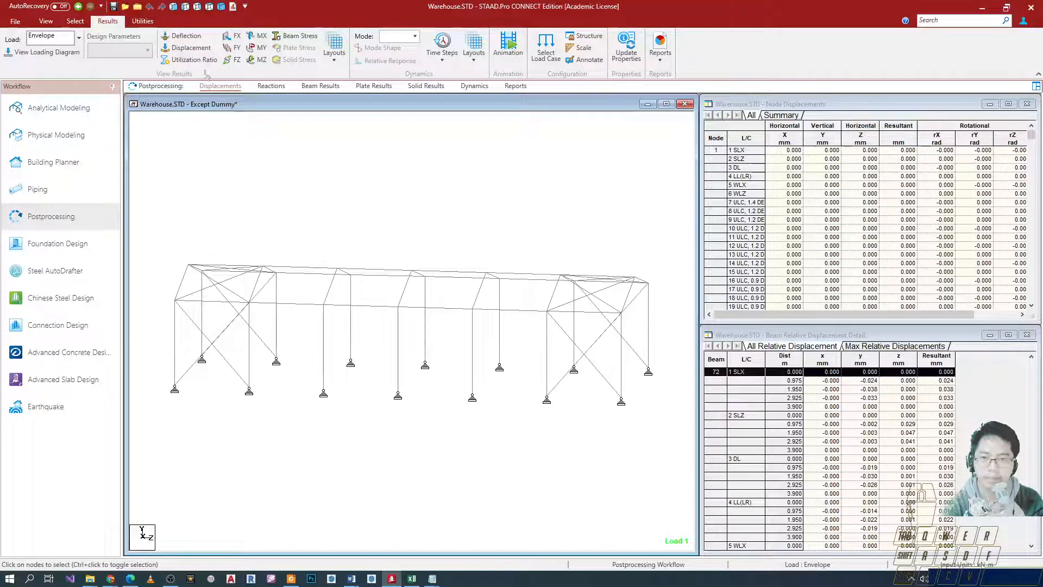
{"action": "left_click", "coordinate": [189, 60]}
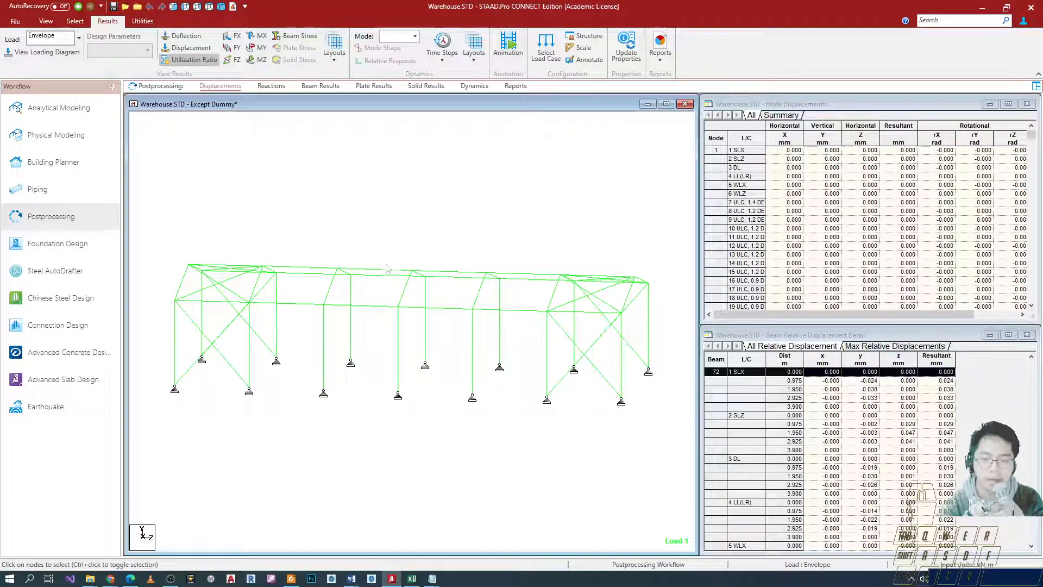
{"action": "scroll", "coordinate": [378, 273], "scroll_direction": "down", "scroll_amount": 3}
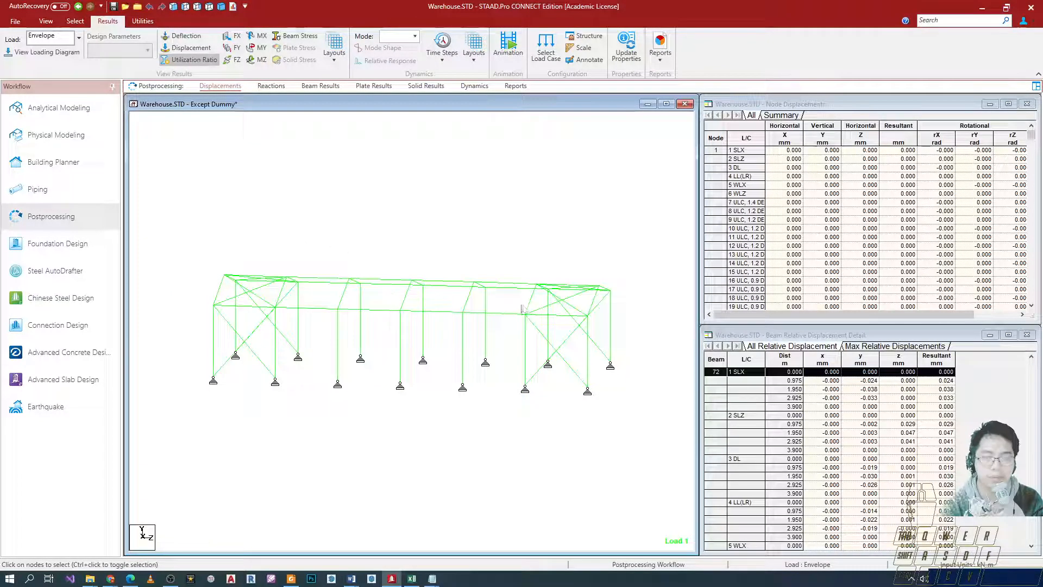
{"action": "scroll", "coordinate": [465, 361], "scroll_direction": "up", "scroll_amount": 1}
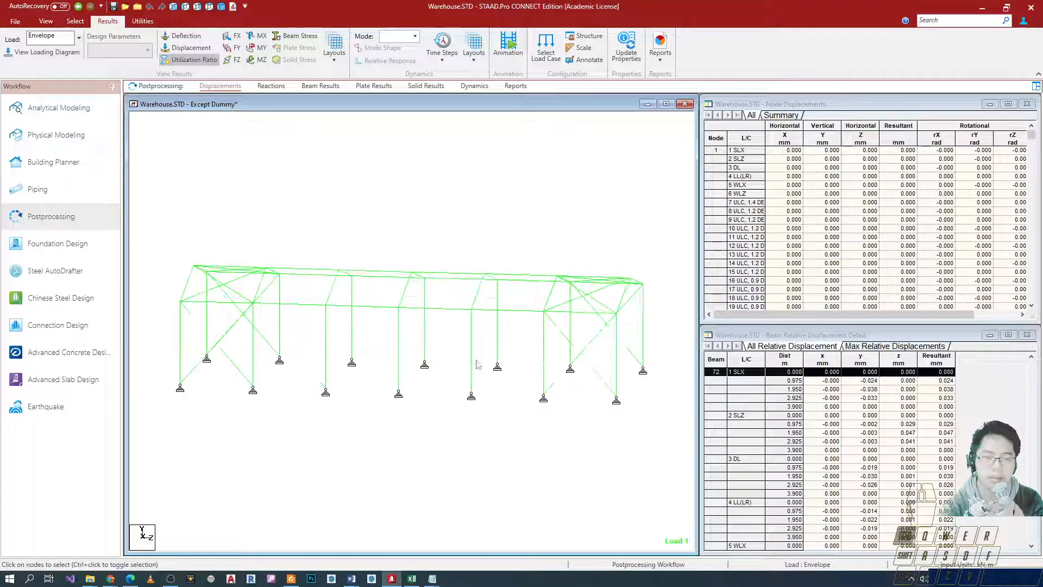